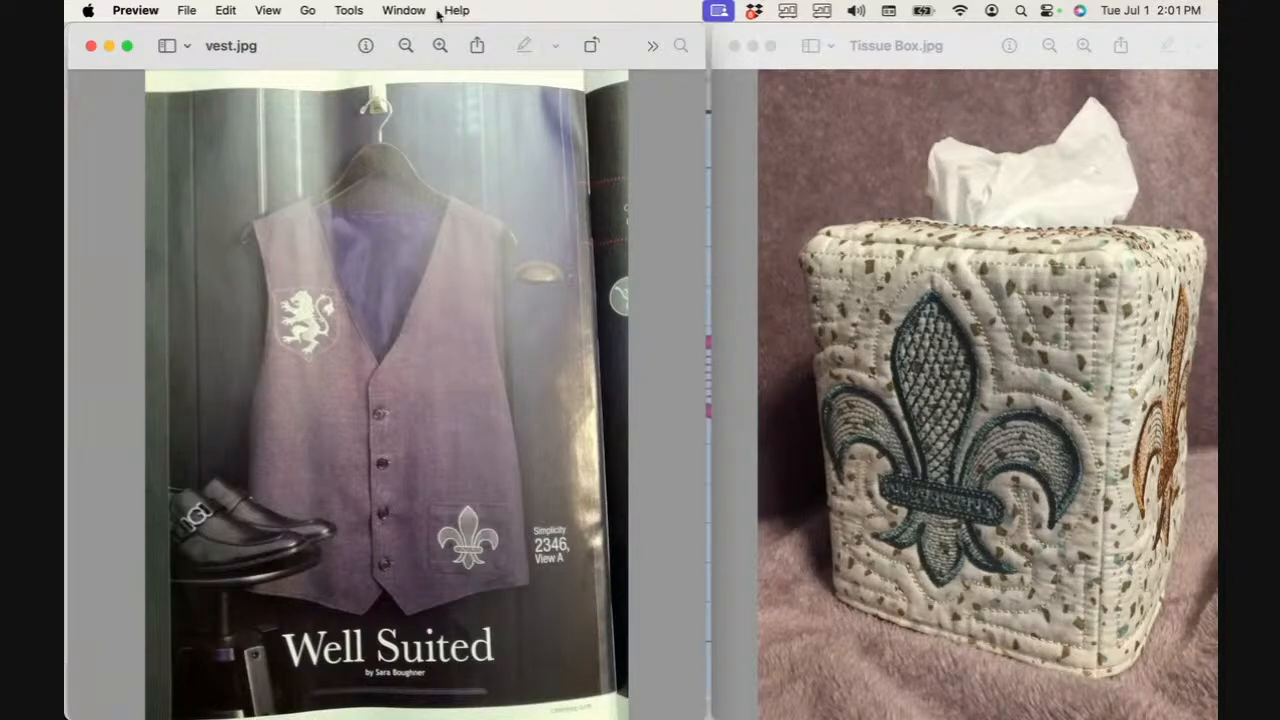
# Step: Minimize the vest.jpg and Tissue Box.jpg reference photos and switch to CREATIVATE Embroidery
pyautogui.click(109, 46)
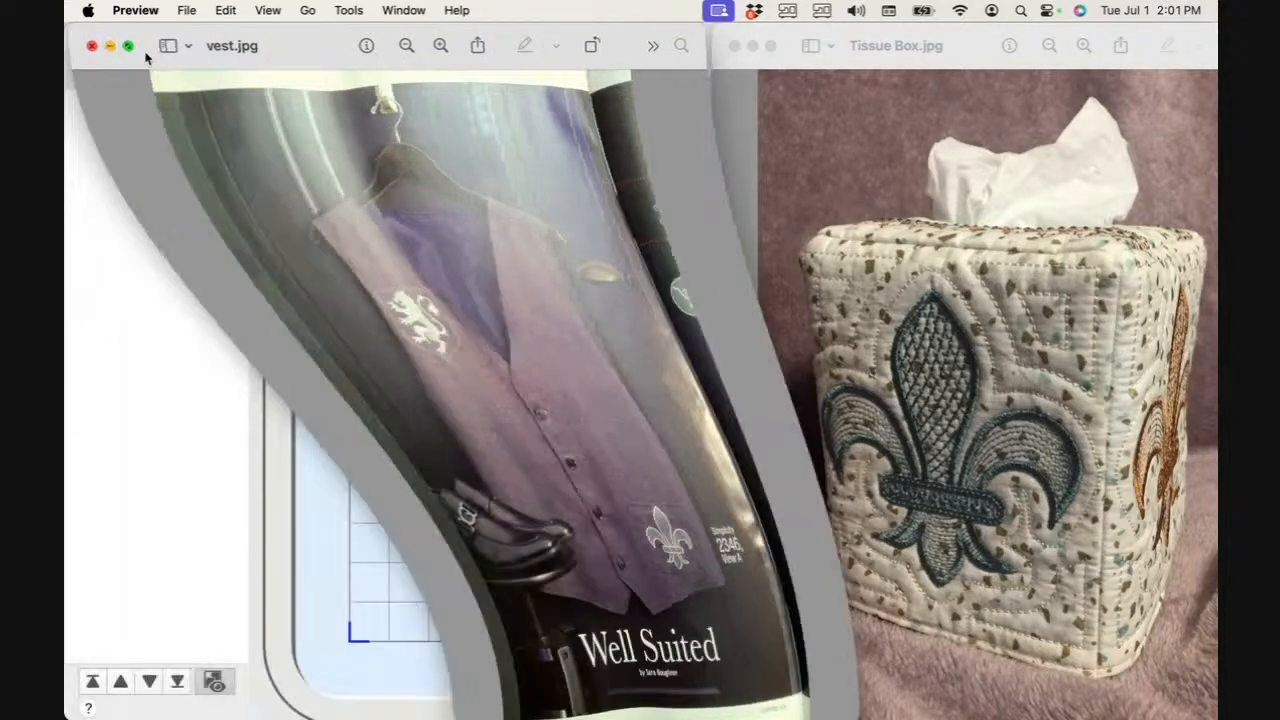
pyautogui.click(753, 47)
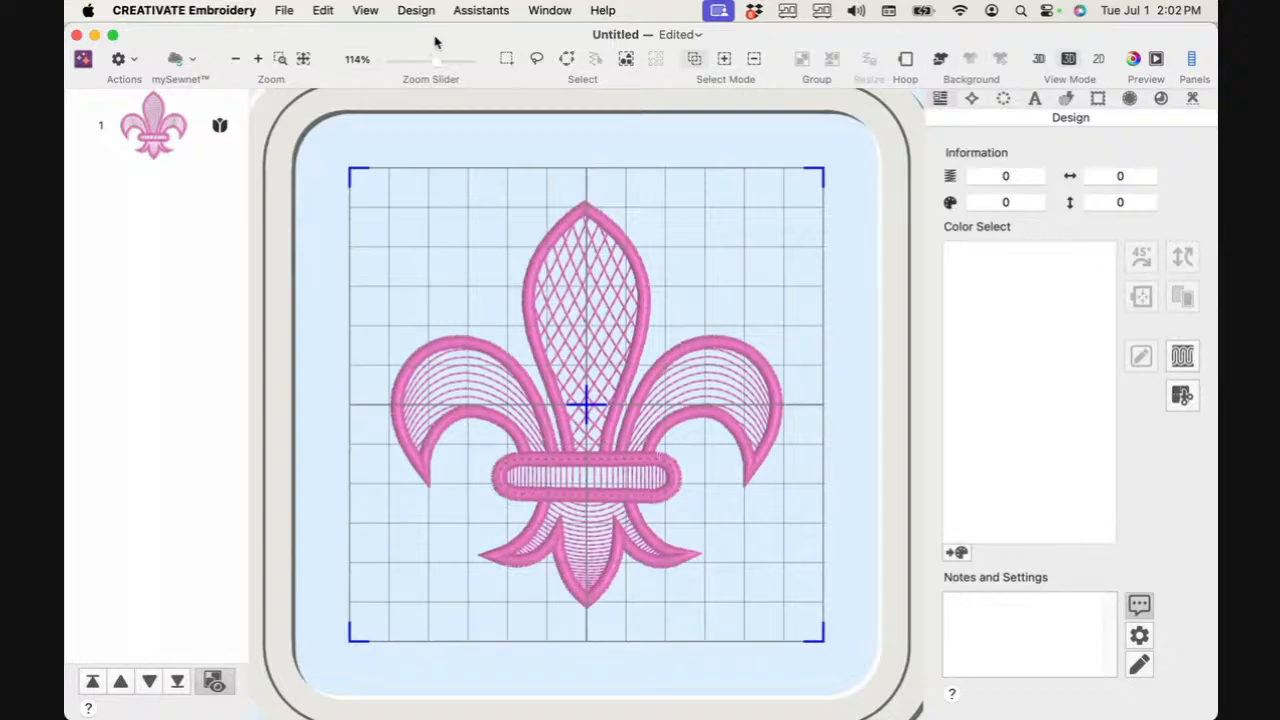
# Step: Select the fleur-de-lis design, open its stitch-out preview, enlarge the preview window and rewind it to the start
pyautogui.click(586, 228)
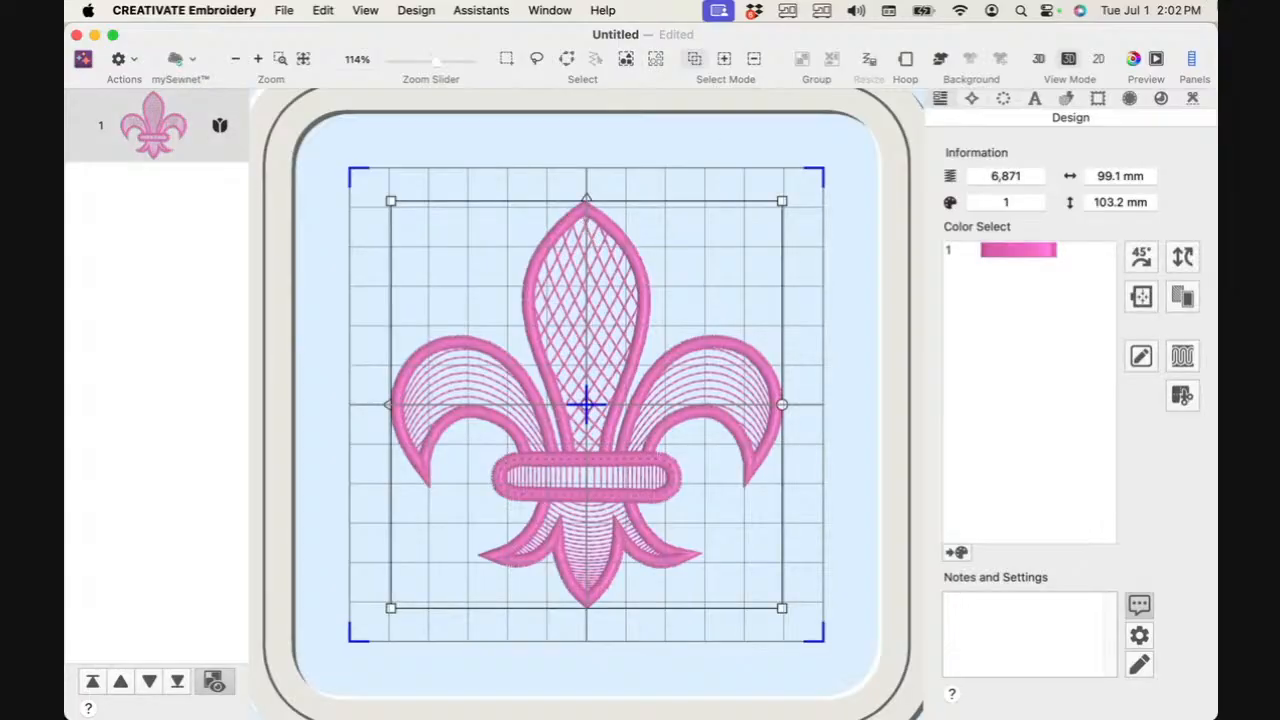
pyautogui.click(1156, 60)
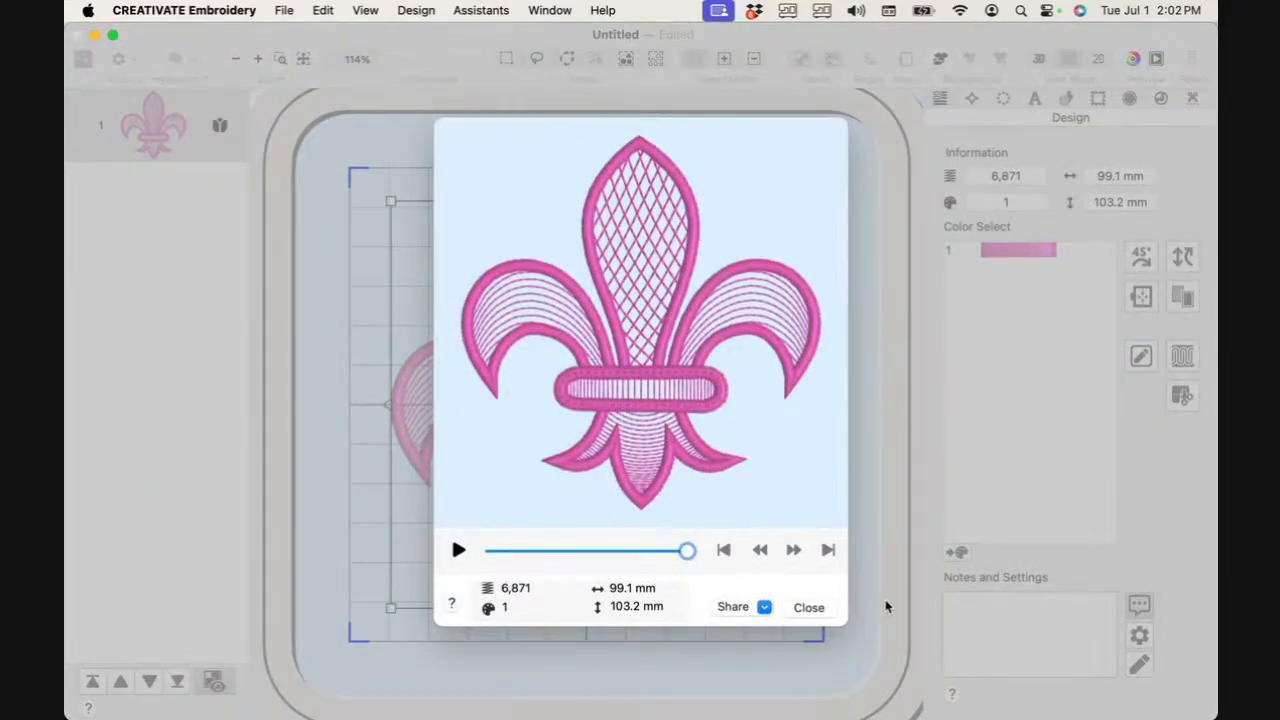
pyautogui.moveTo(853, 626); pyautogui.dragTo(1006, 718)
pyautogui.moveTo(846, 645); pyautogui.dragTo(326, 637)
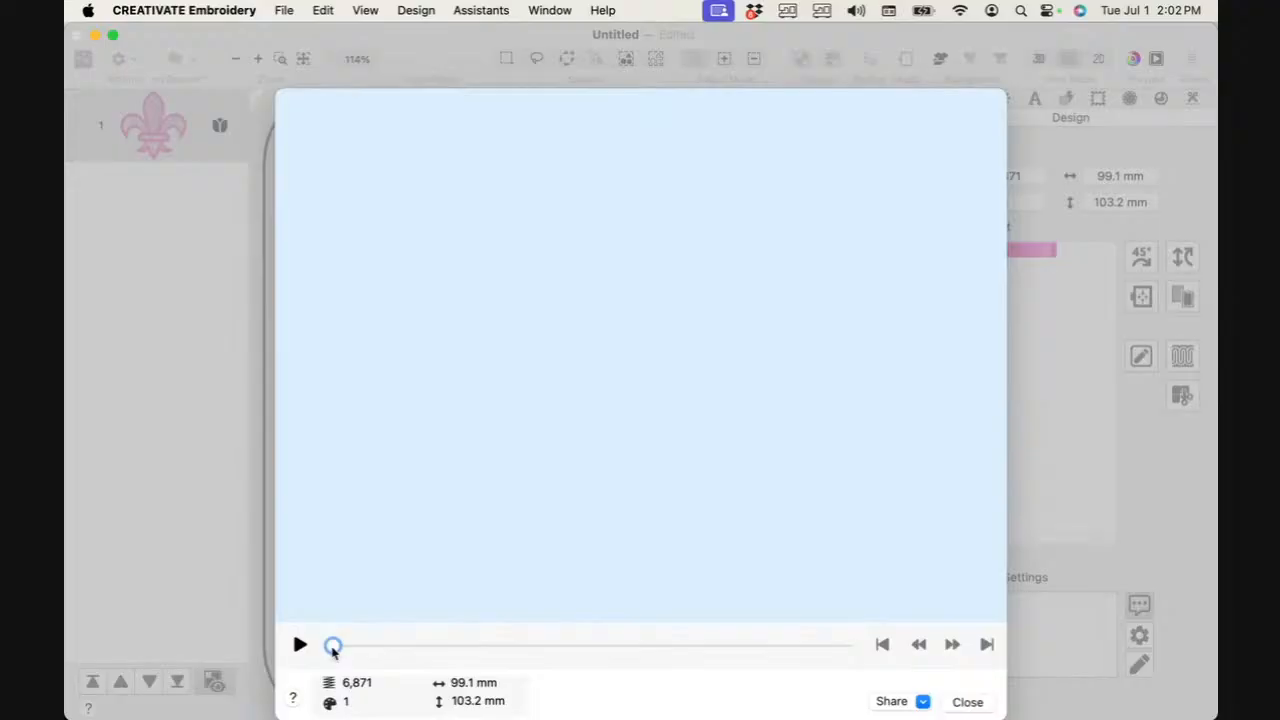
# Step: Examine the fleur-de-lis stitching order from the first petal to the finished center band, and close the preview
pyautogui.moveTo(334, 650); pyautogui.dragTo(366, 647)
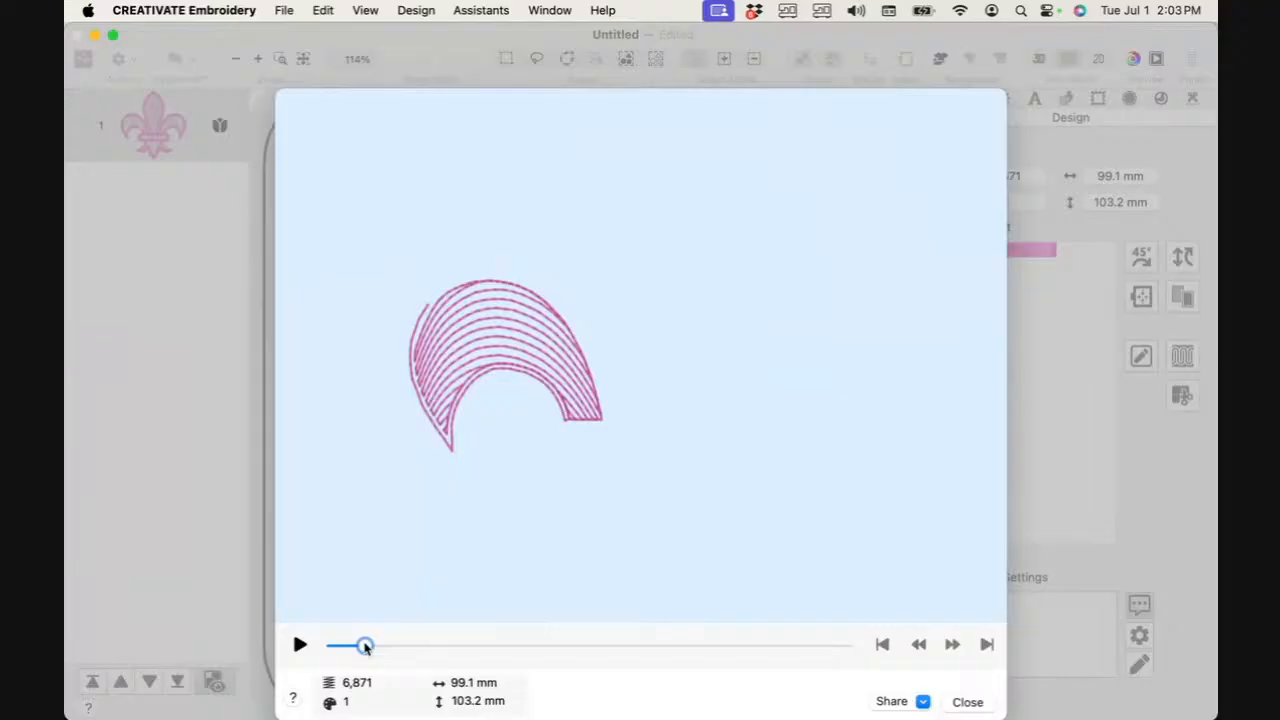
pyautogui.moveTo(365, 646); pyautogui.dragTo(426, 639)
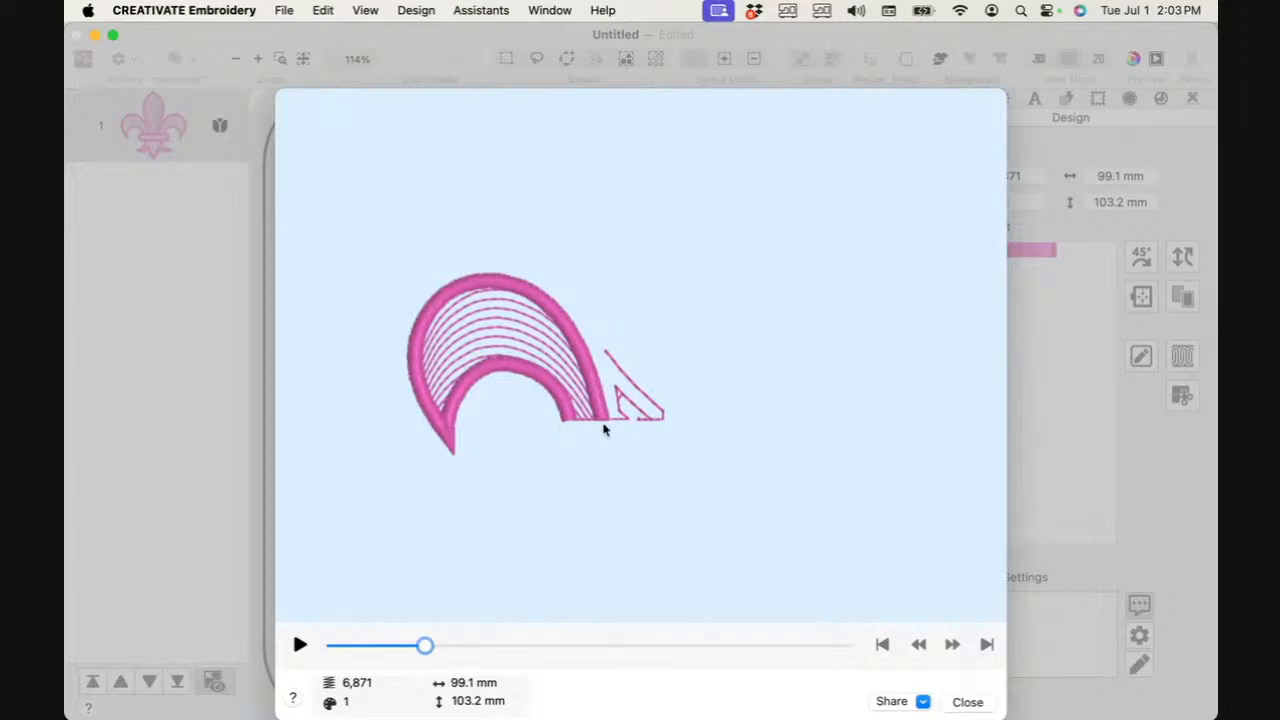
pyautogui.moveTo(425, 645); pyautogui.dragTo(519, 645)
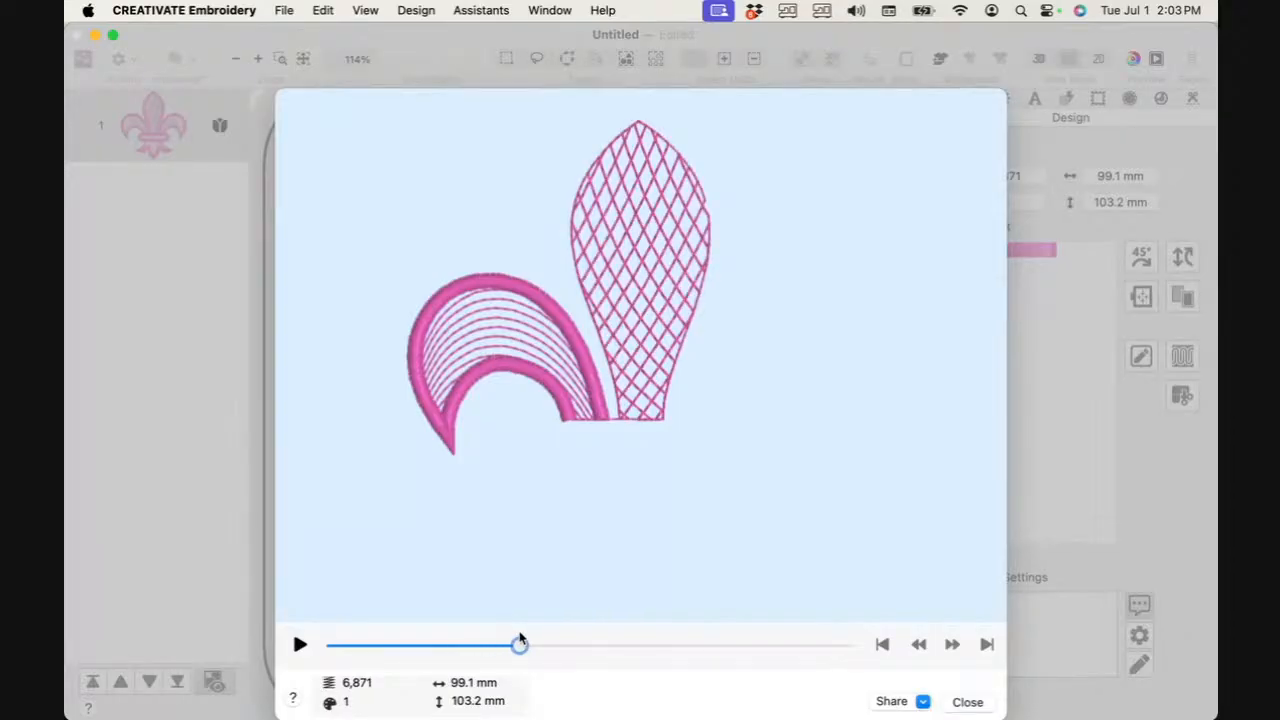
pyautogui.moveTo(519, 645); pyautogui.dragTo(628, 645)
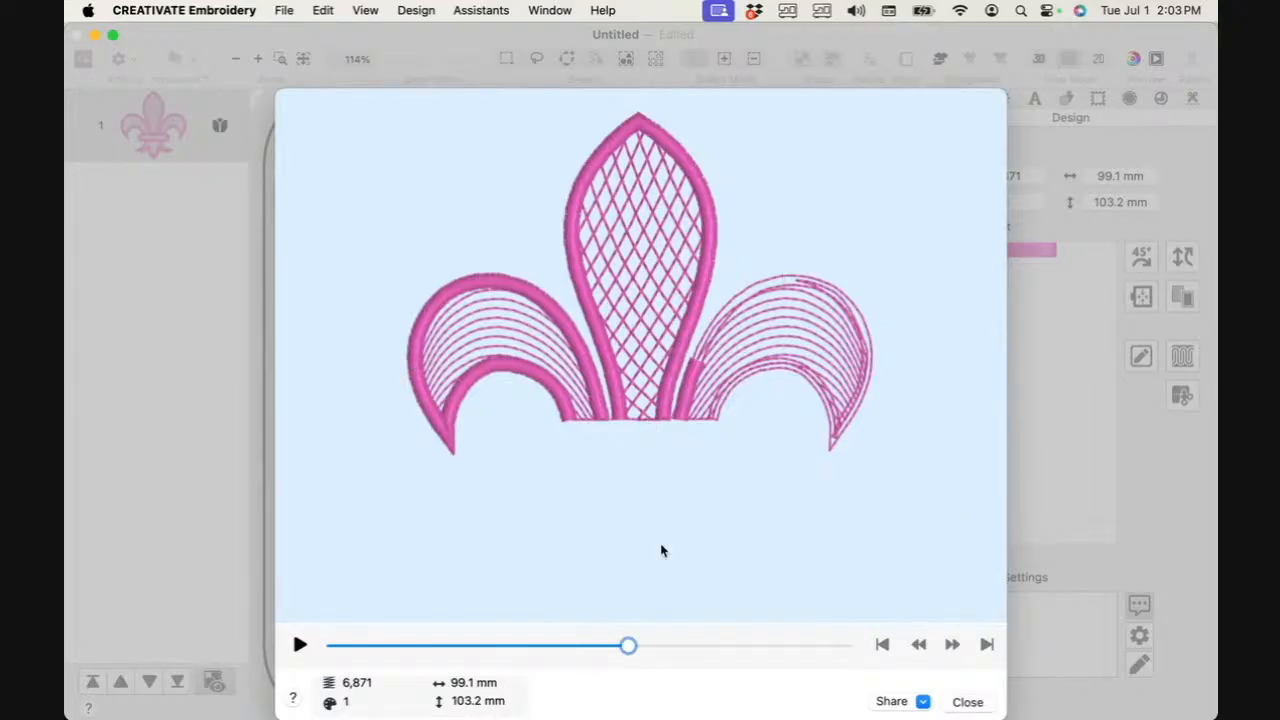
pyautogui.moveTo(627, 646); pyautogui.dragTo(711, 645)
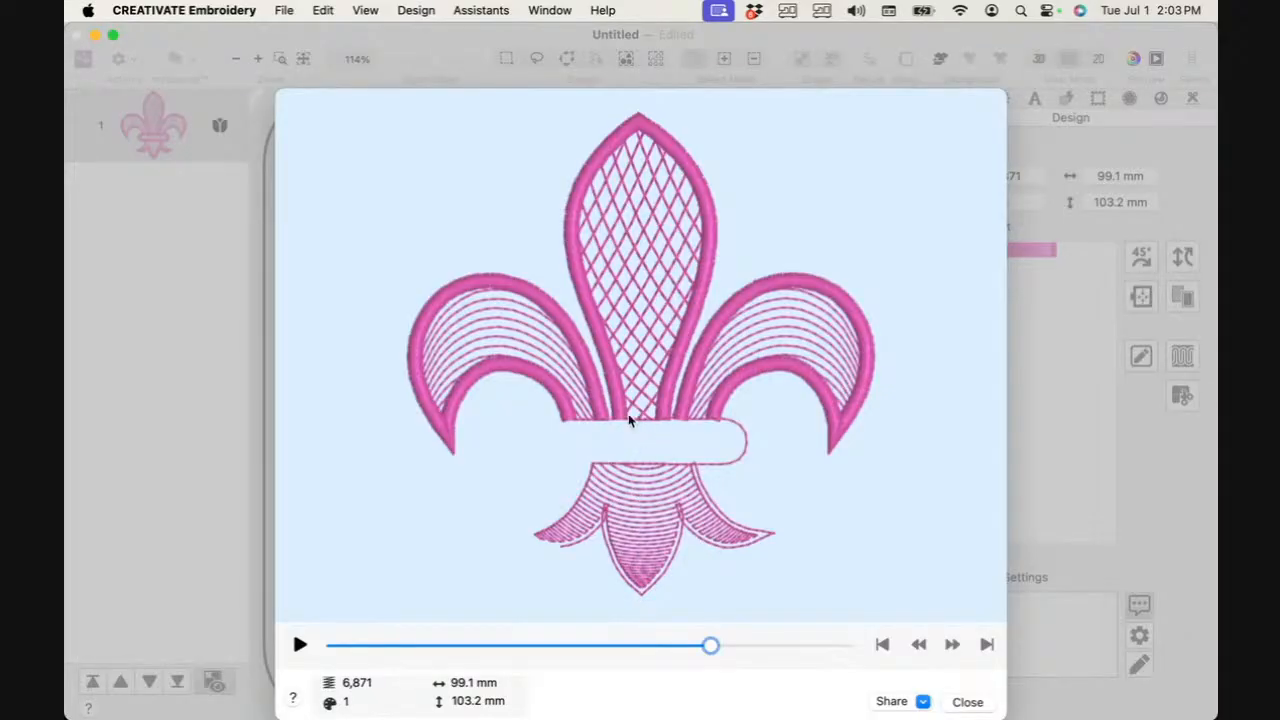
pyautogui.moveTo(710, 645); pyautogui.dragTo(790, 628)
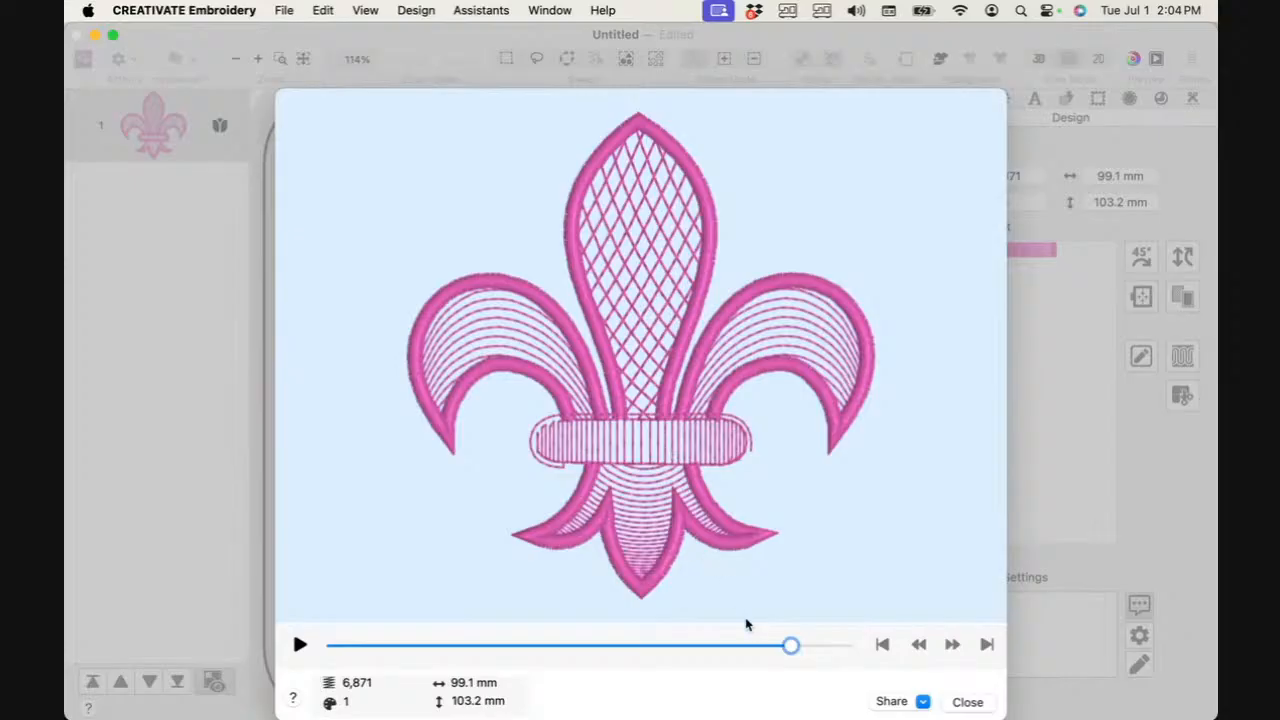
pyautogui.moveTo(790, 647); pyautogui.dragTo(848, 646)
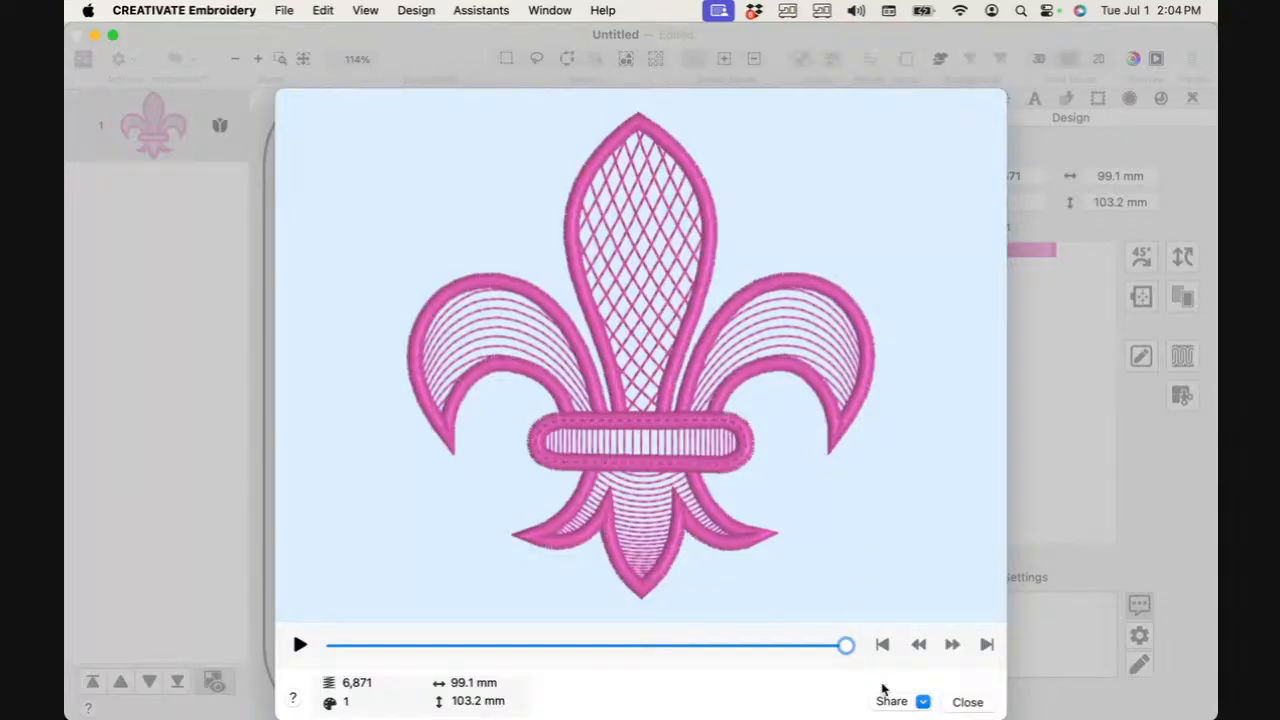
pyautogui.click(978, 703)
pyautogui.click(968, 703)
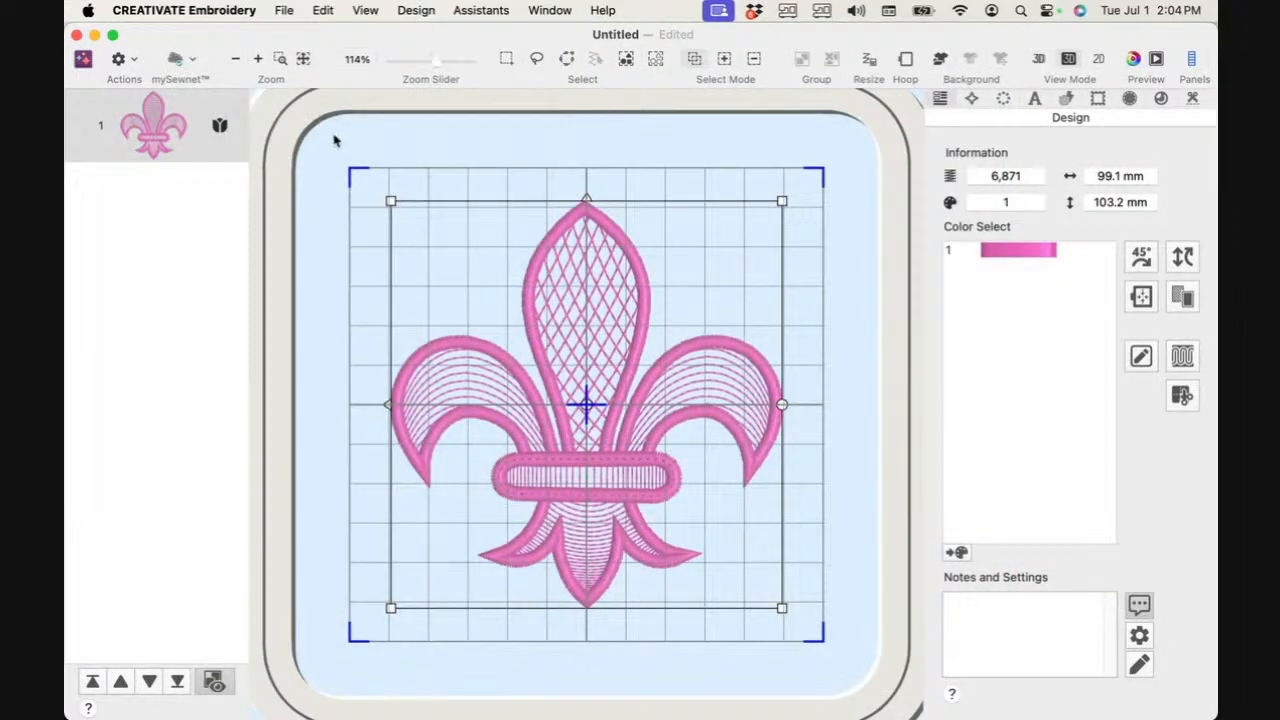
# Step: Start a new blank project and proceed to its hoop settings
pyautogui.click(284, 10)
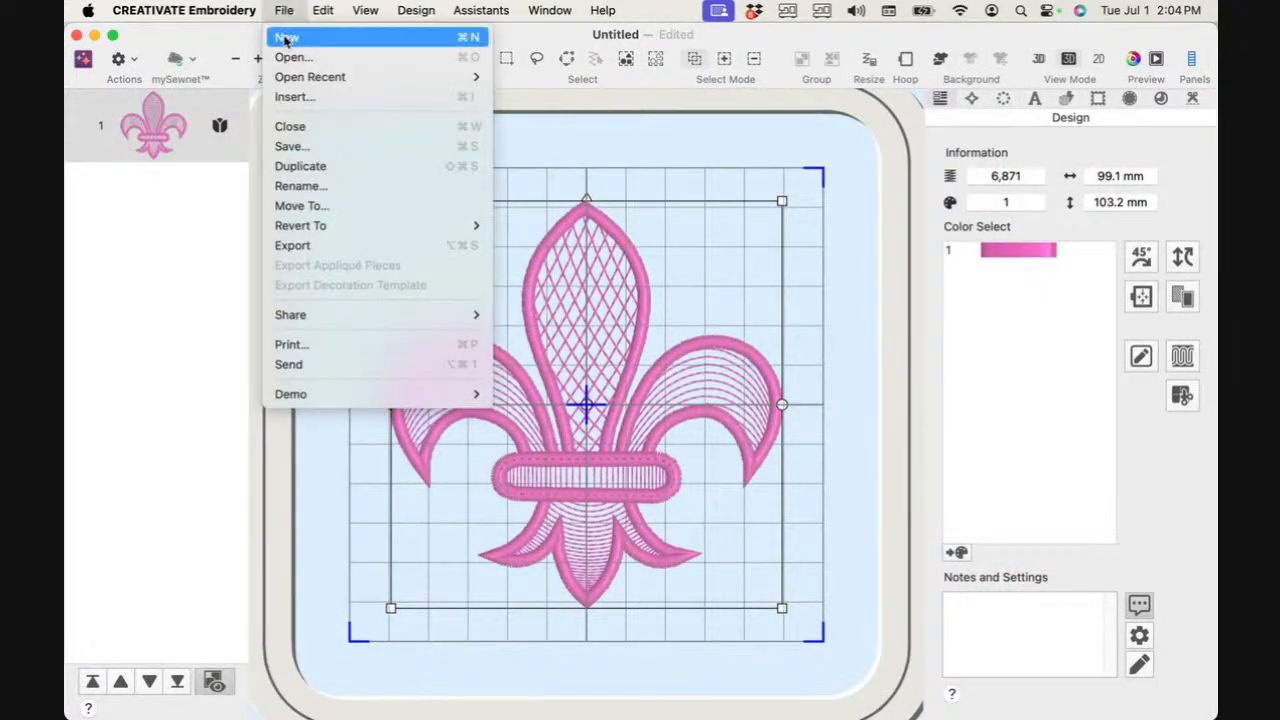
pyautogui.click(286, 38)
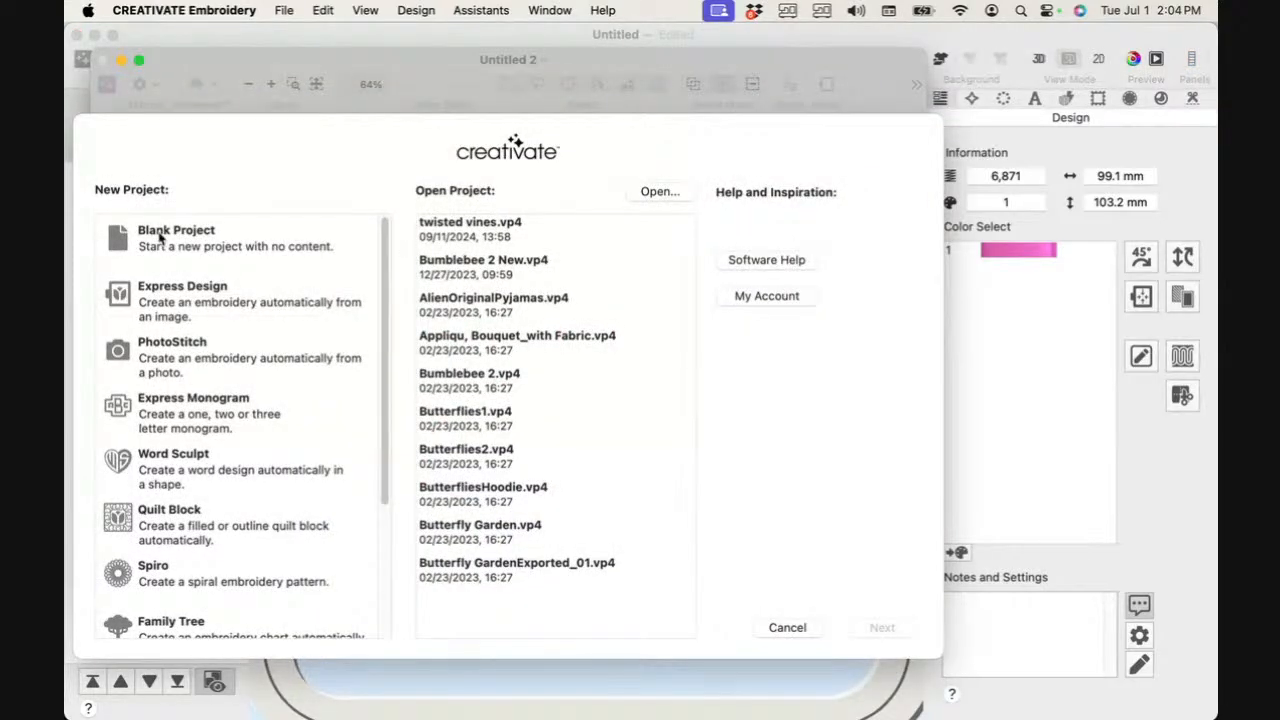
pyautogui.click(160, 236)
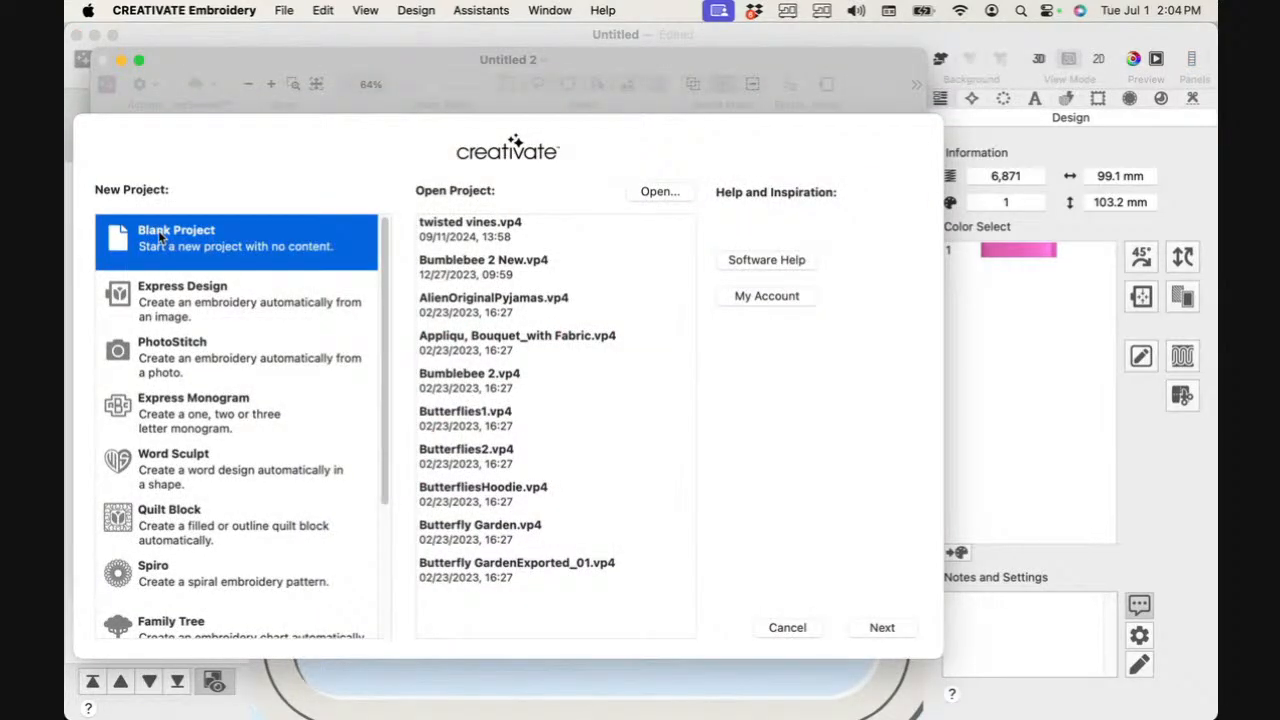
pyautogui.click(893, 630)
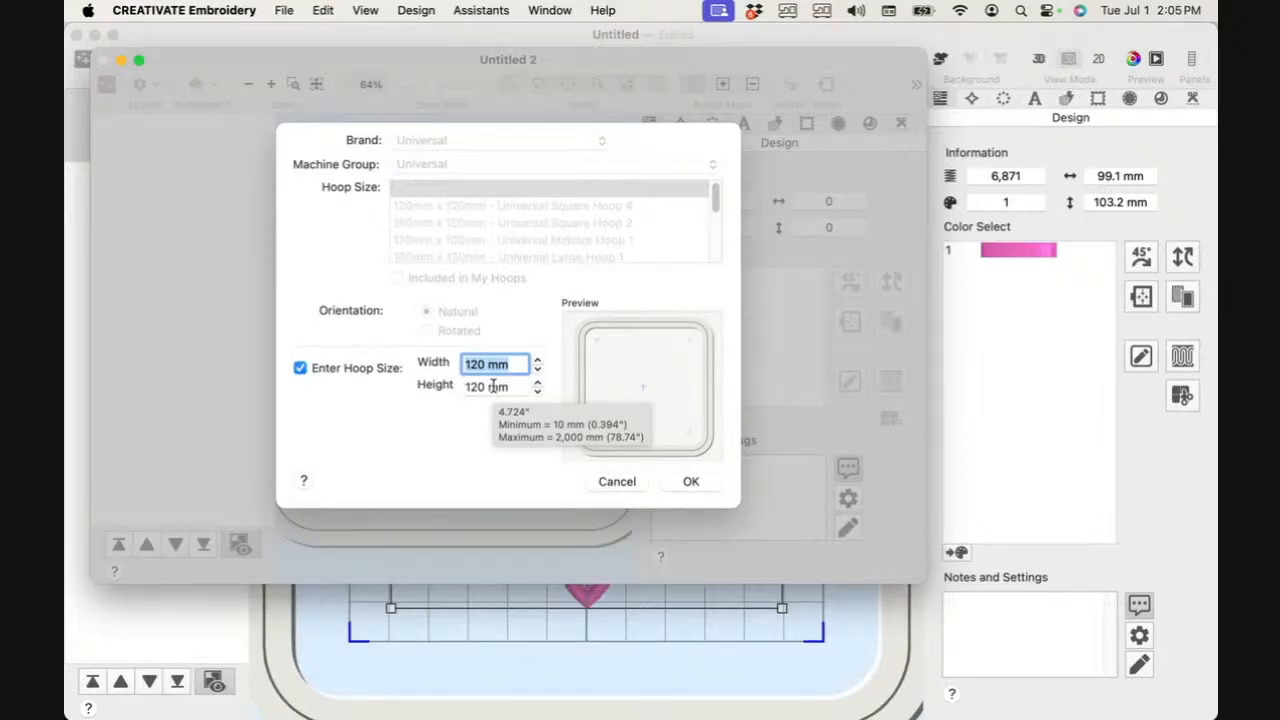
# Step: Turn off the custom hoop size and browse the hoops offered for the Pfaff creative icon 2
pyautogui.click(350, 374)
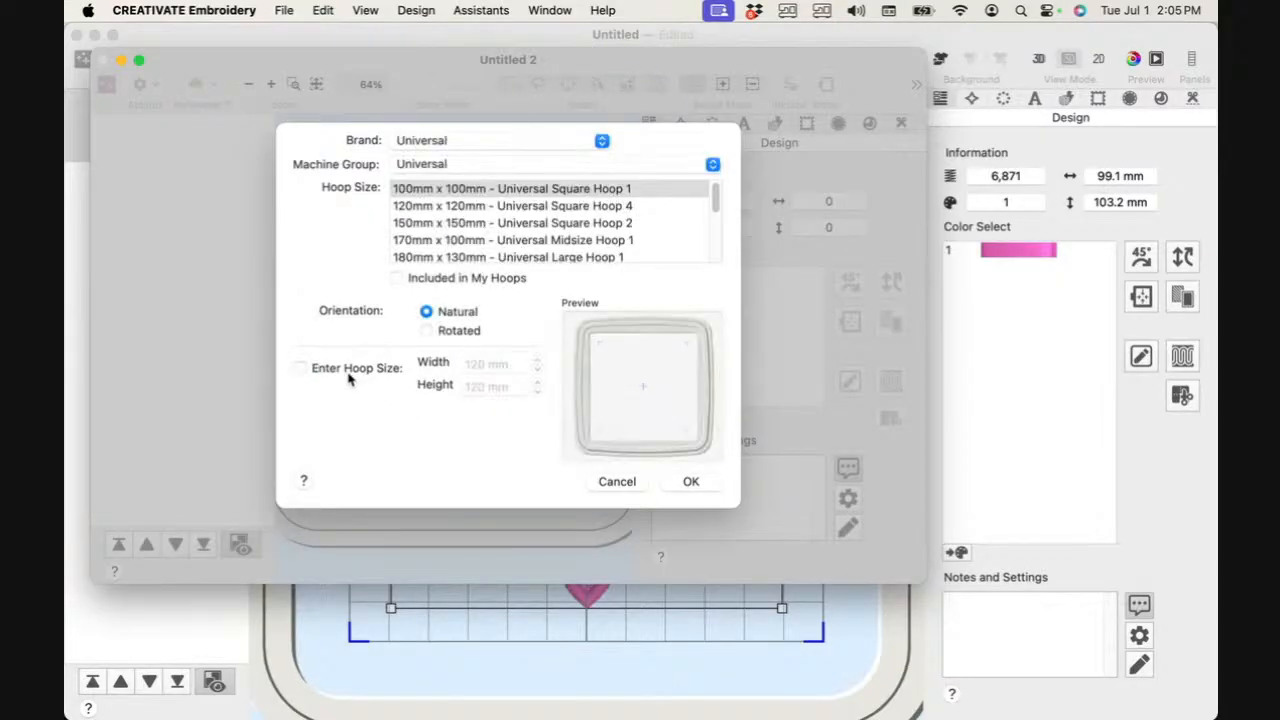
pyautogui.click(474, 150)
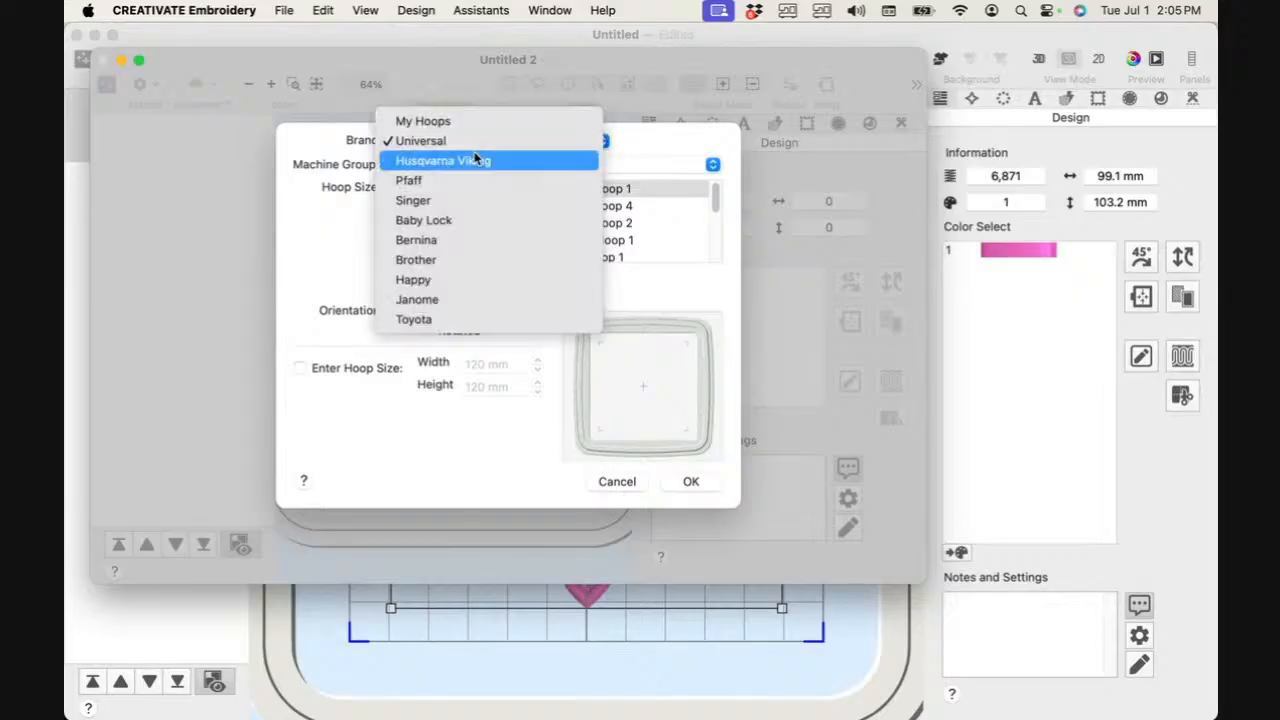
pyautogui.click(320, 180)
pyautogui.click(408, 166)
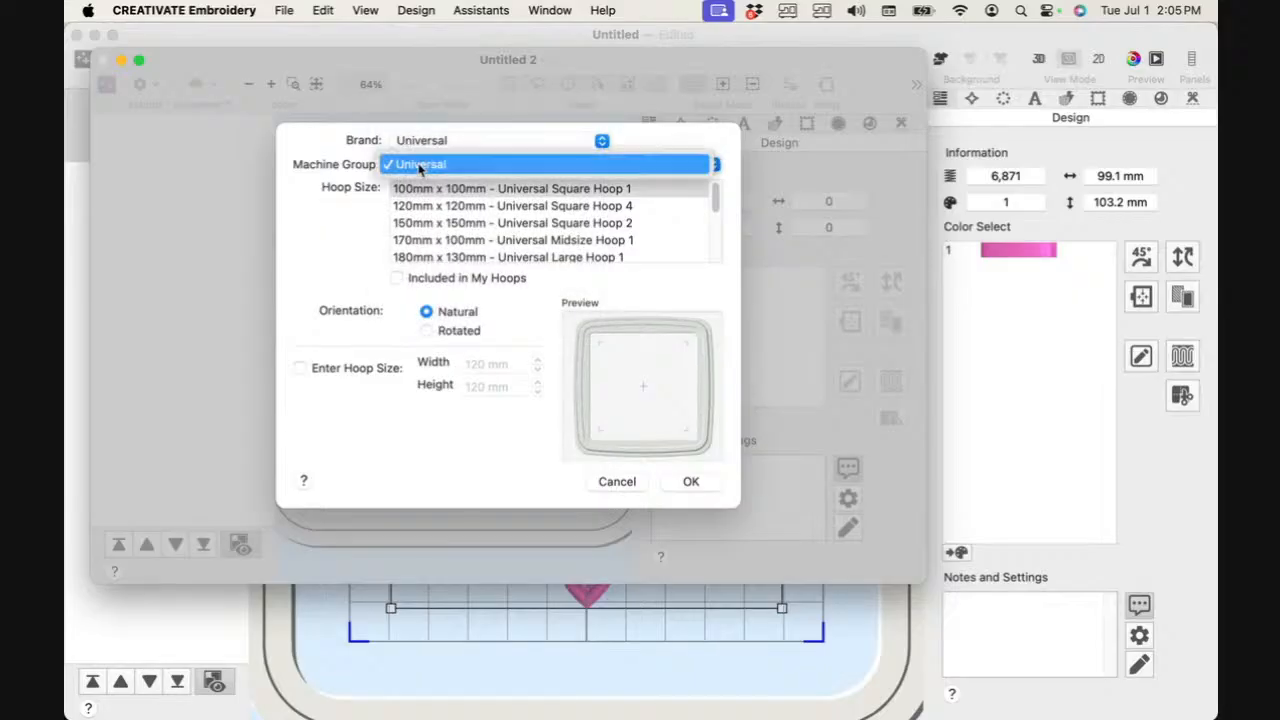
pyautogui.click(297, 178)
pyautogui.click(466, 138)
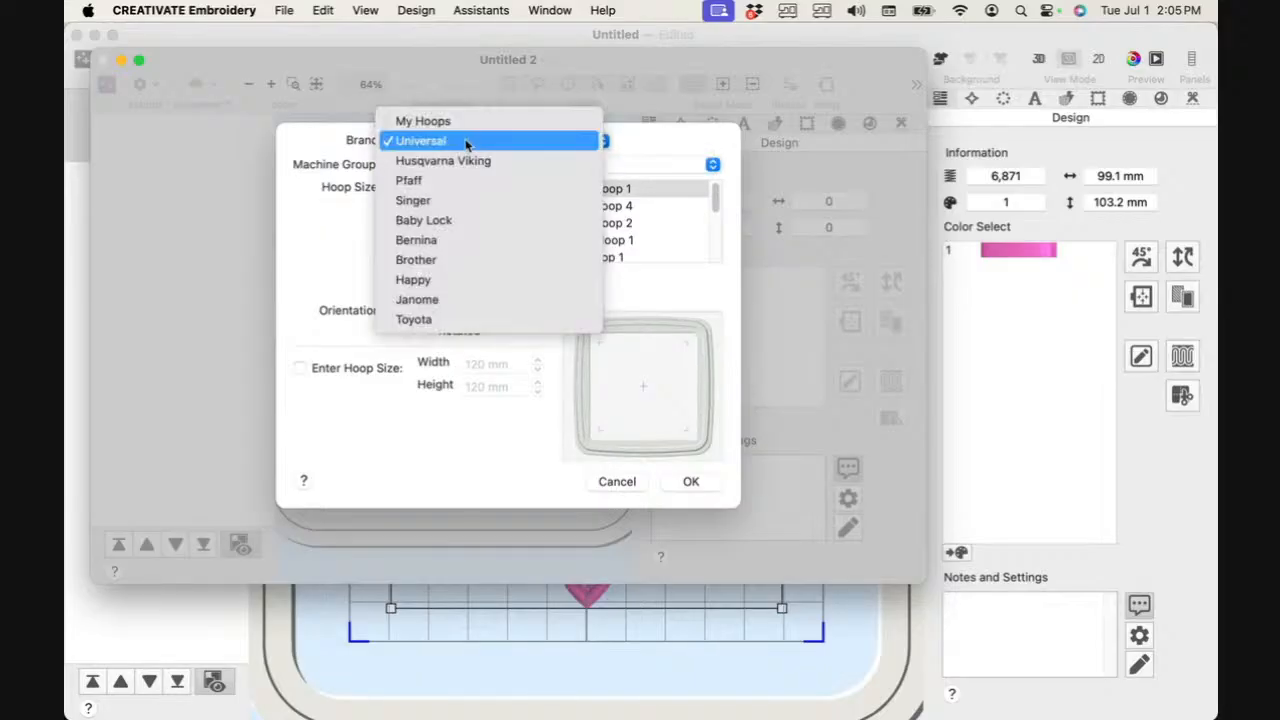
pyautogui.click(462, 178)
pyautogui.click(481, 163)
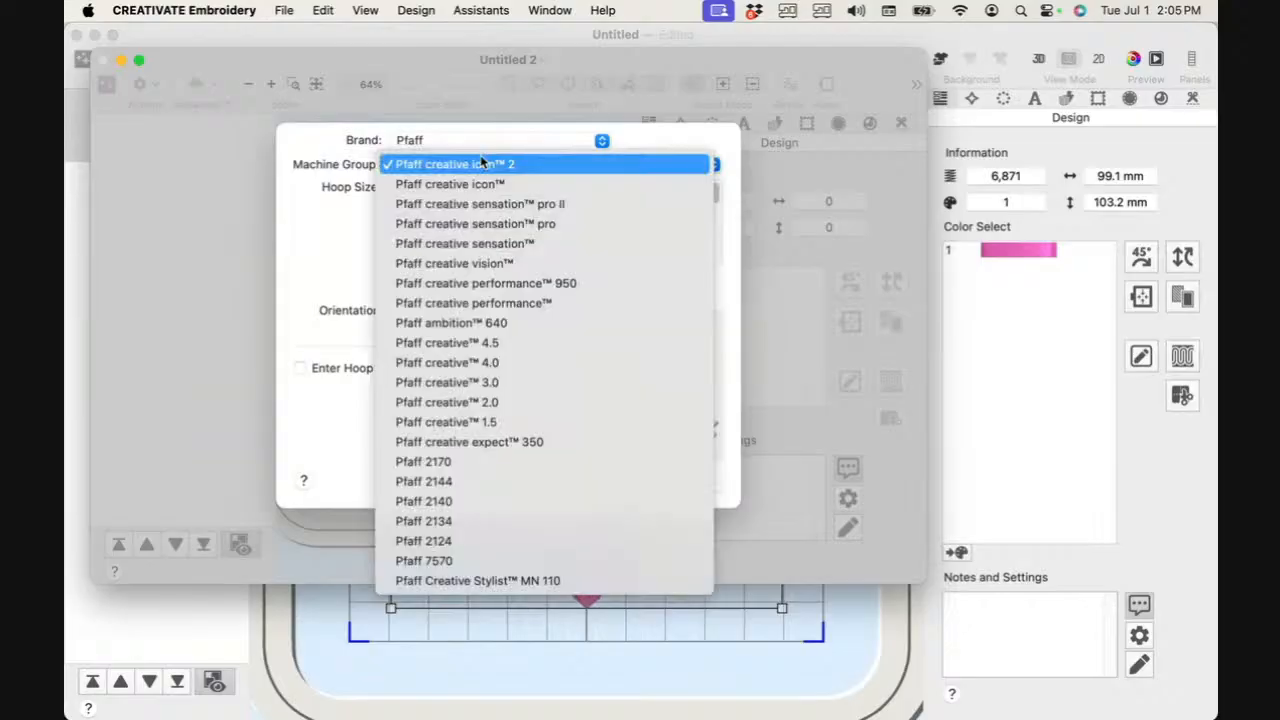
pyautogui.click(481, 163)
pyautogui.scroll(-5, 460, 225)
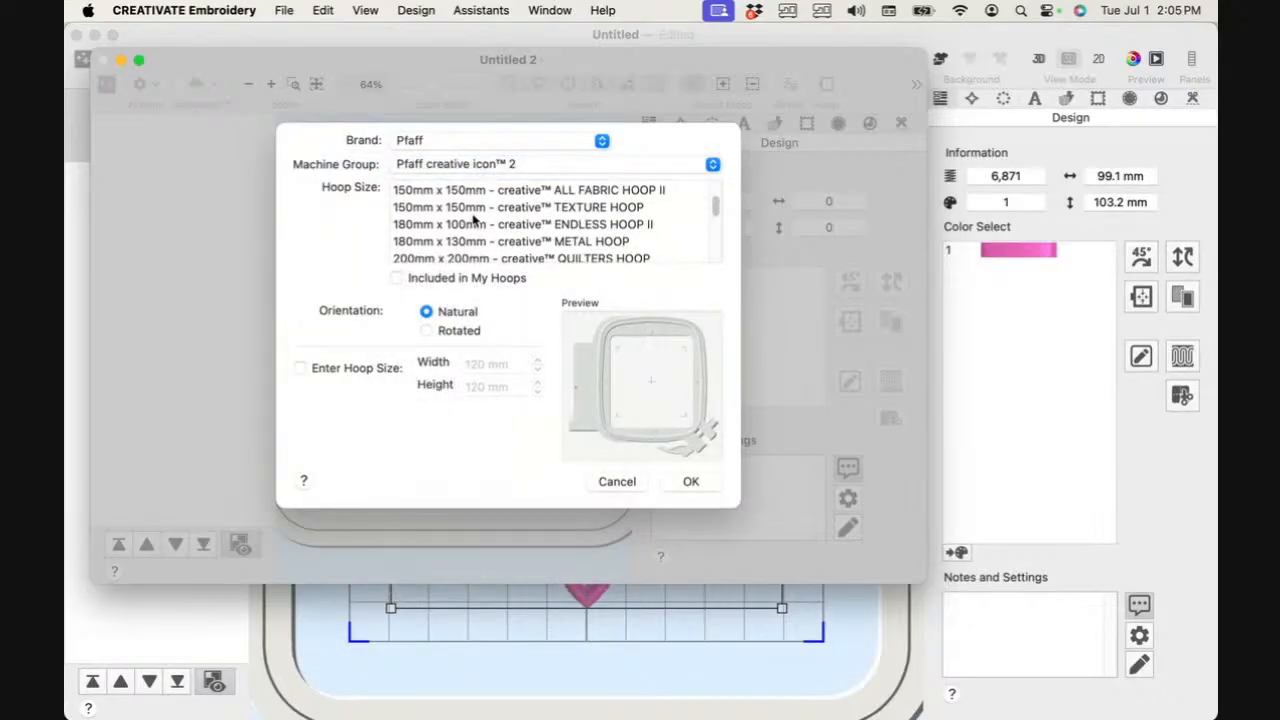
pyautogui.scroll(5, 474, 219)
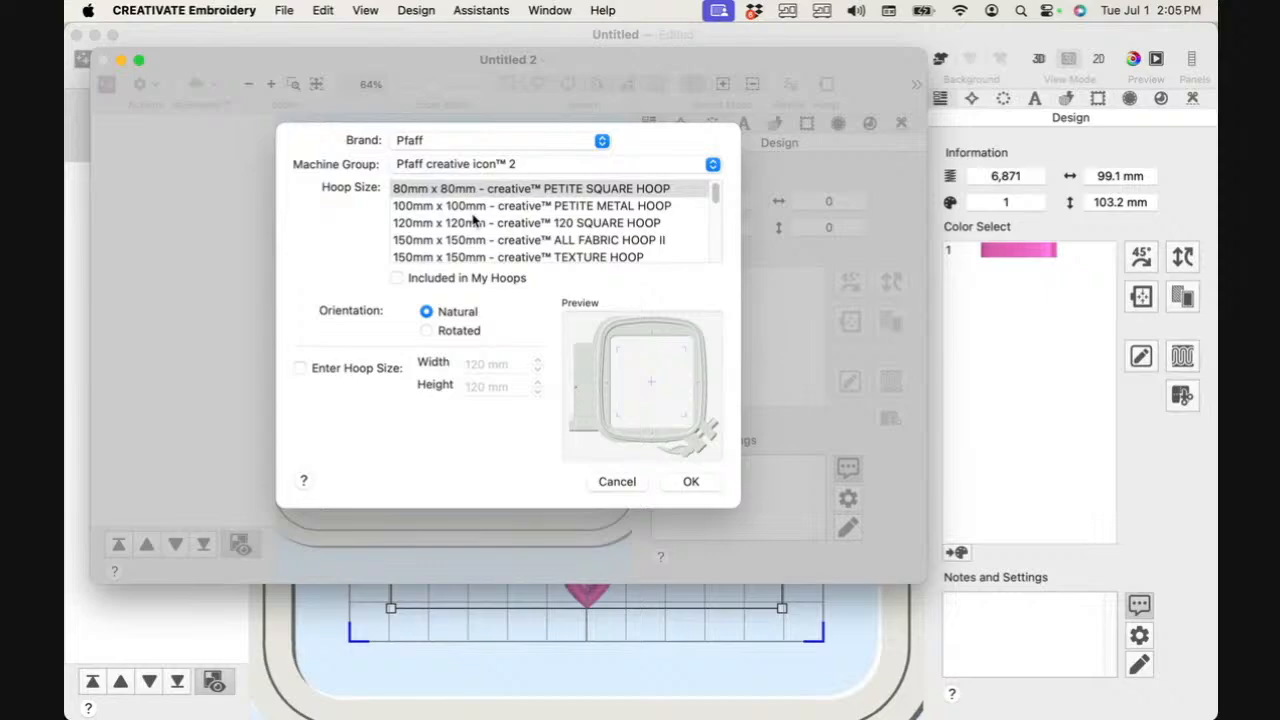
# Step: Enter a custom hoop size of 150 mm width by 150 mm height and apply it to the new project
pyautogui.click(322, 369)
pyautogui.press('Tab')
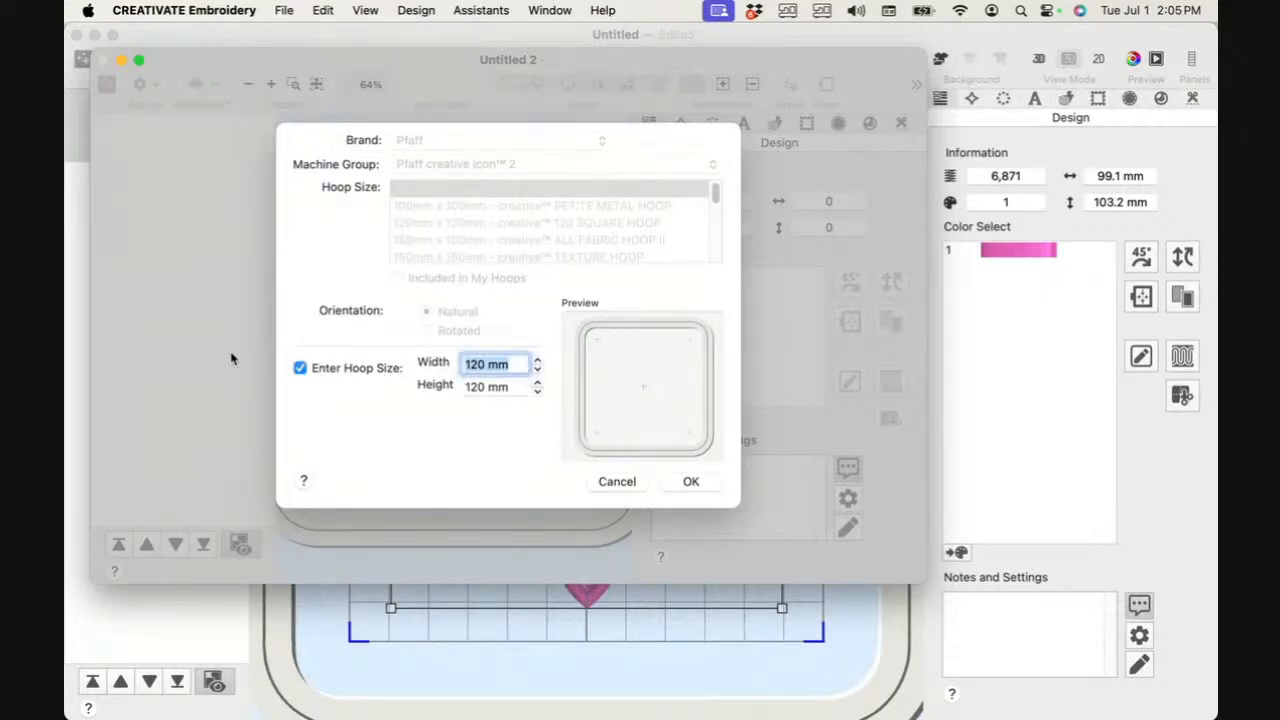
pyautogui.write('150')
pyautogui.press('Tab')
pyautogui.write('150')
pyautogui.press('Tab')
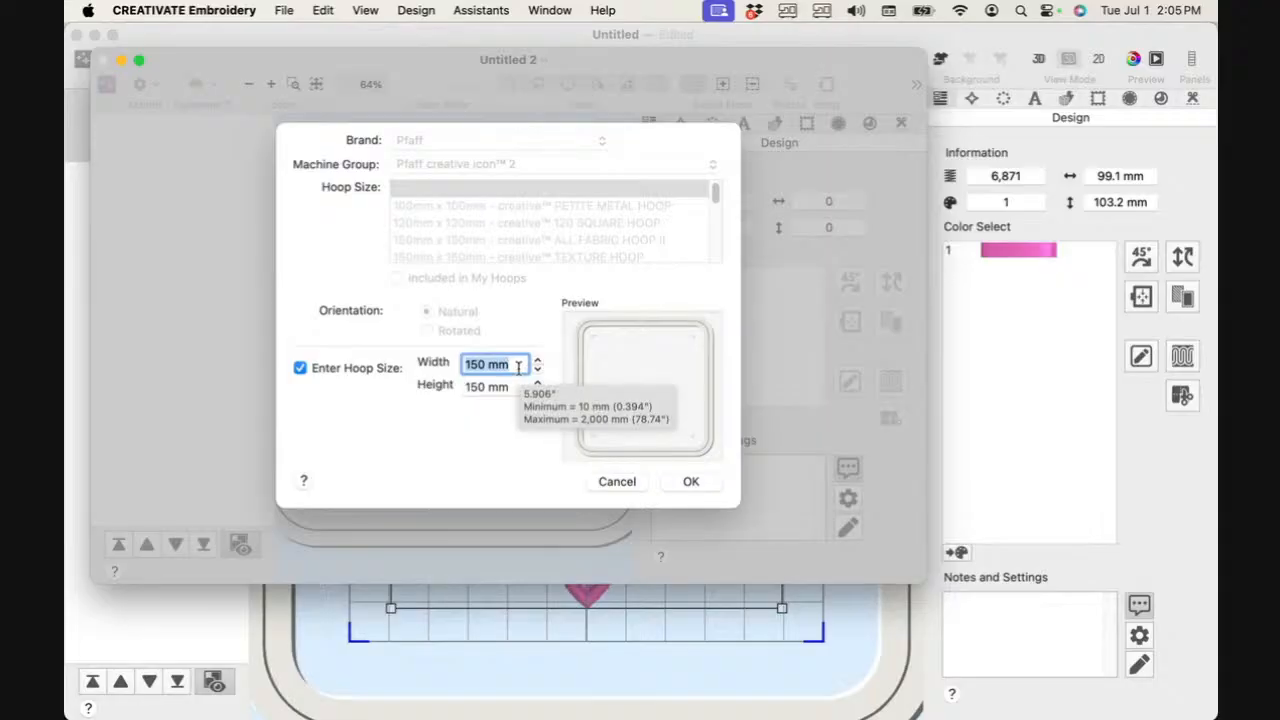
pyautogui.click(690, 482)
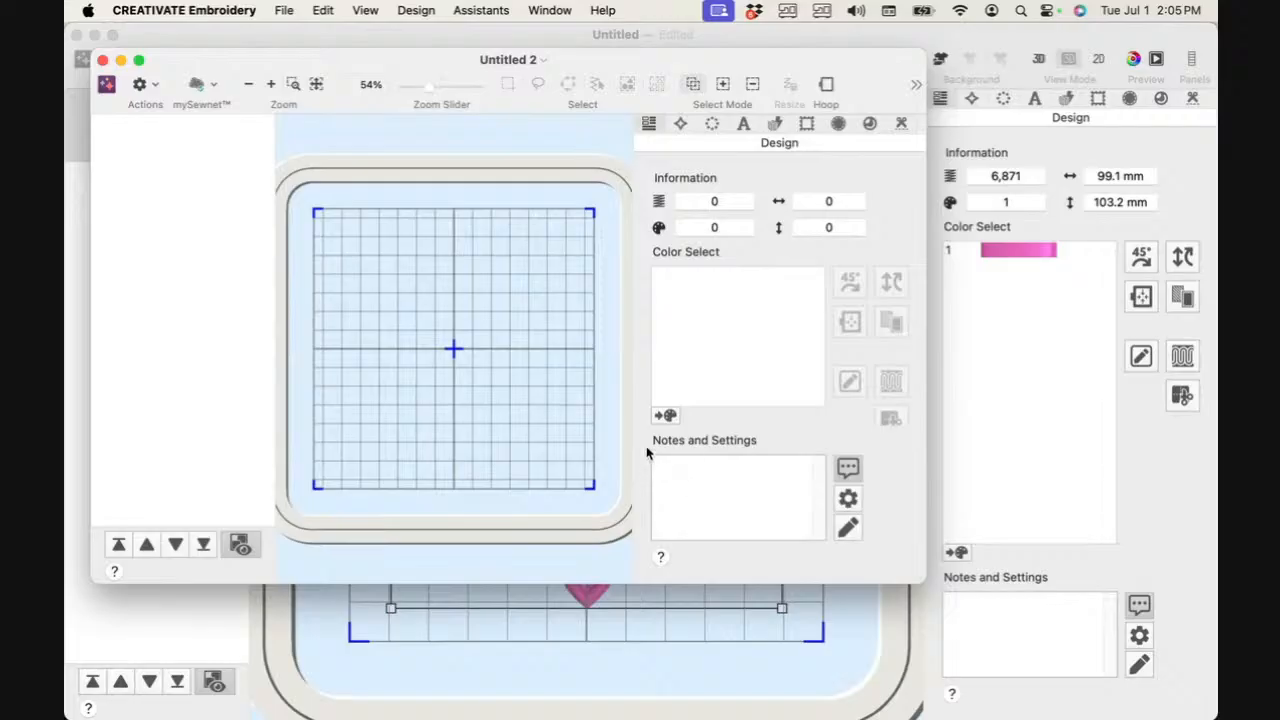
# Step: Enlarge the new project window to fill the screen and open CREATIVATE Digitizing to insert a digitized design
pyautogui.click(549, 10)
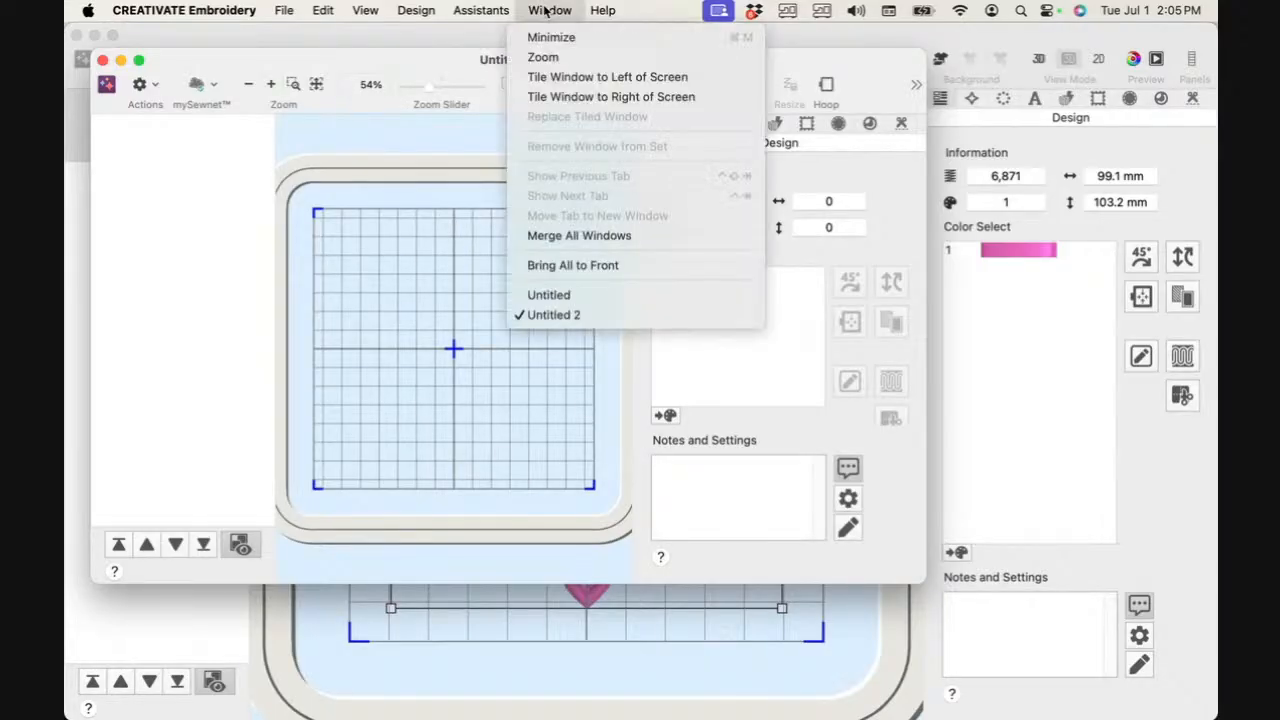
pyautogui.click(548, 62)
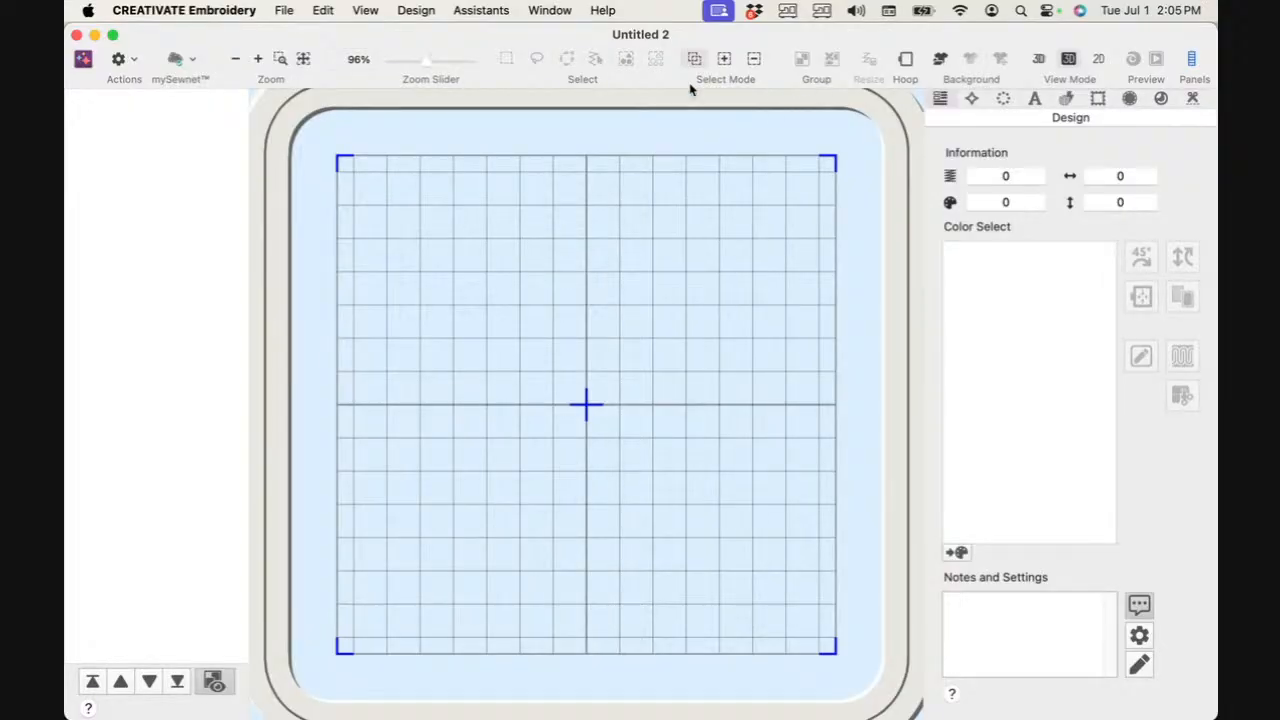
pyautogui.click(972, 100)
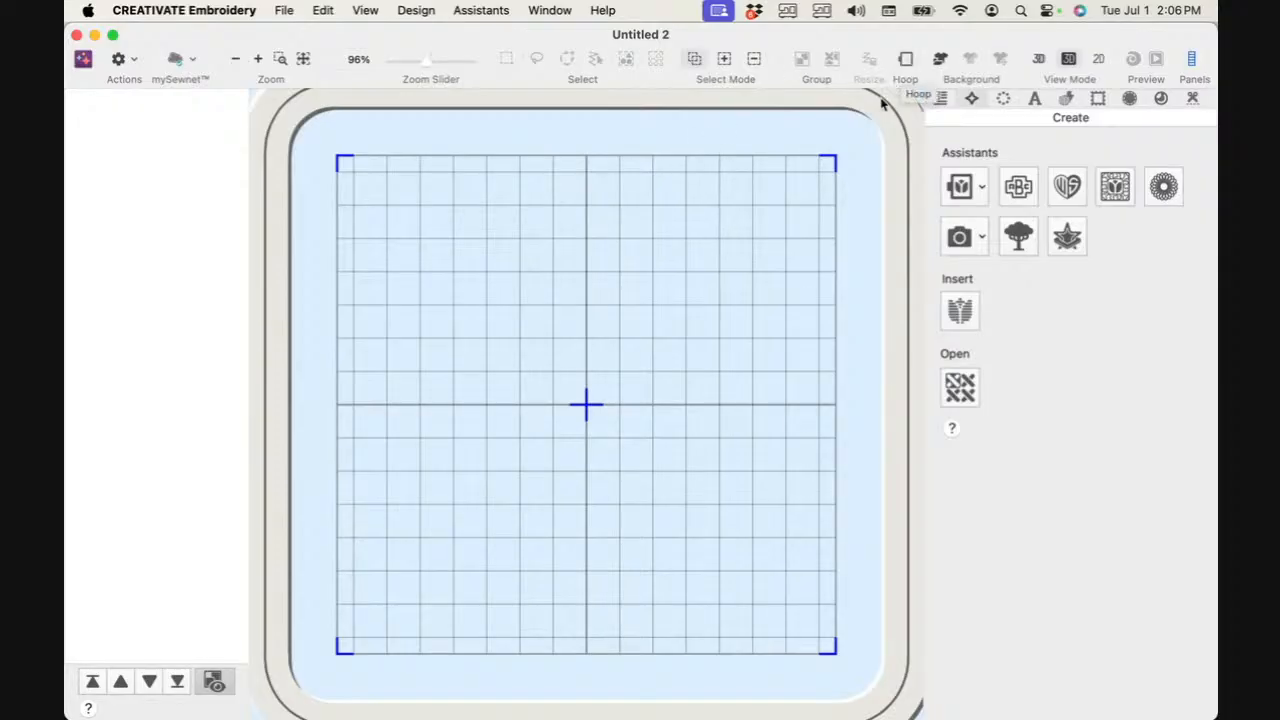
pyautogui.click(966, 320)
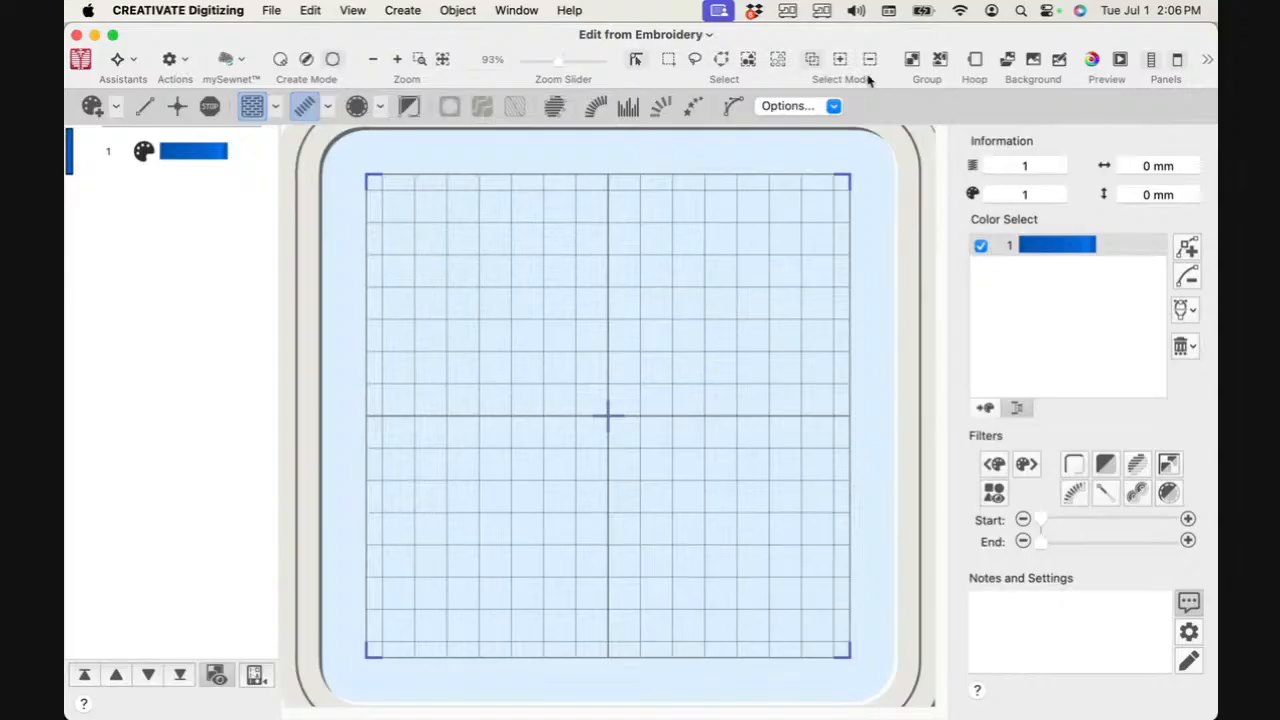
# Step: Check the hoop settings in the digitizing window and look over the Quick Create and freehand create tools
pyautogui.click(975, 62)
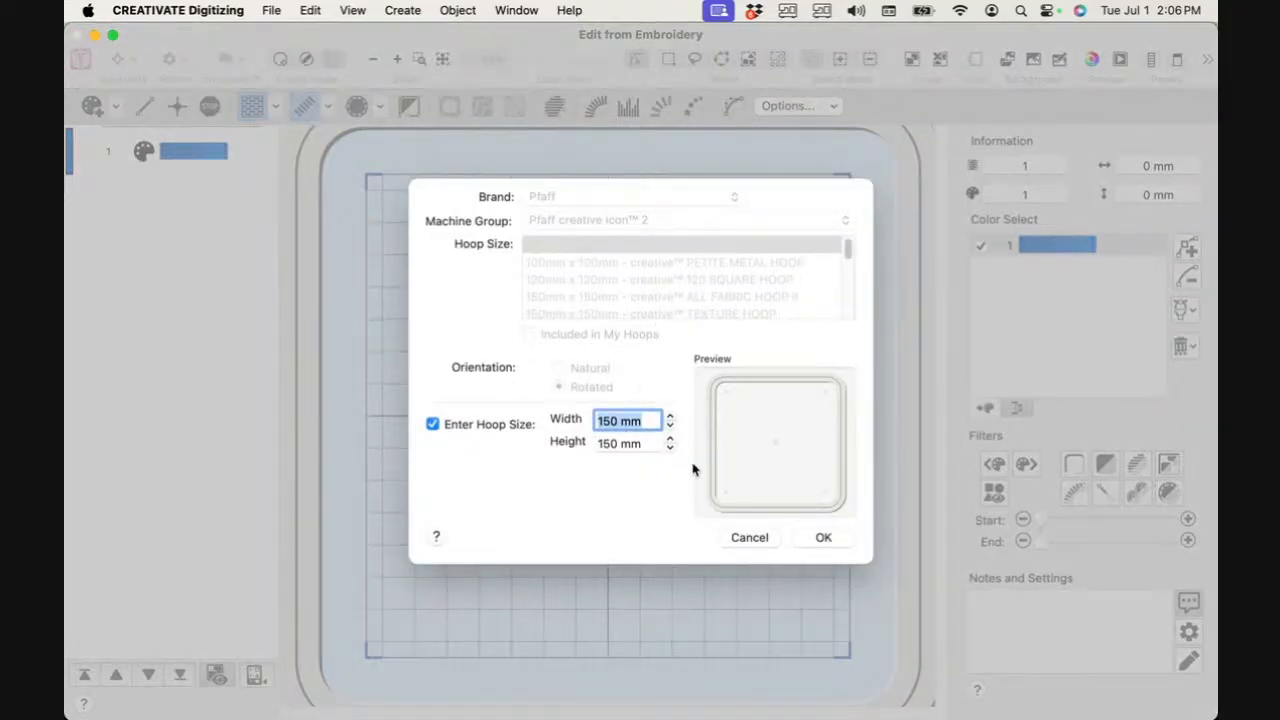
pyautogui.click(741, 540)
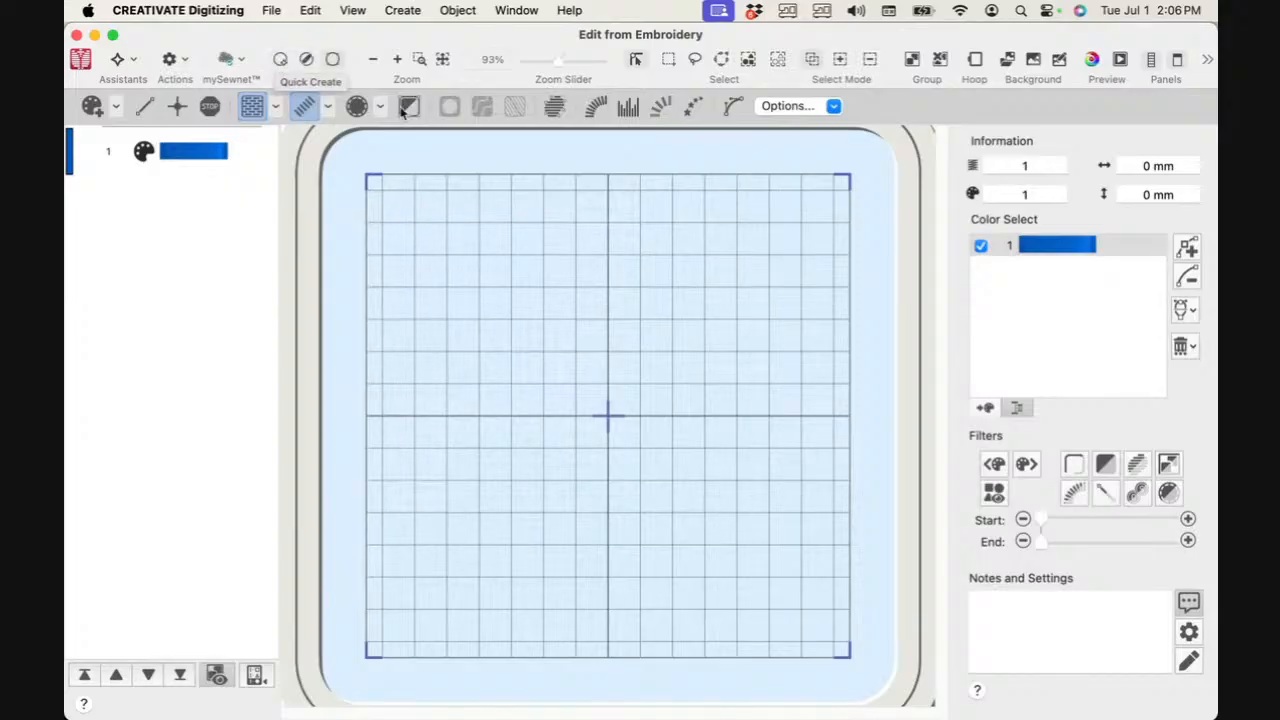
pyautogui.click(280, 60)
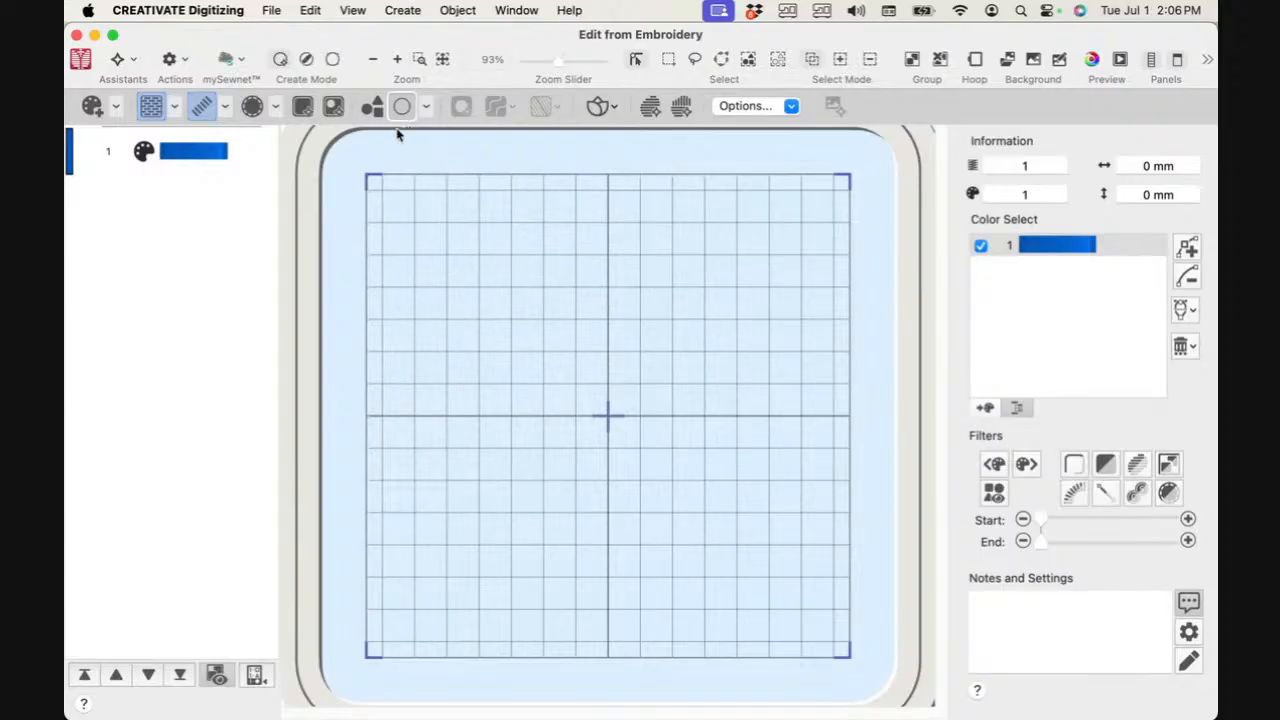
pyautogui.click(307, 60)
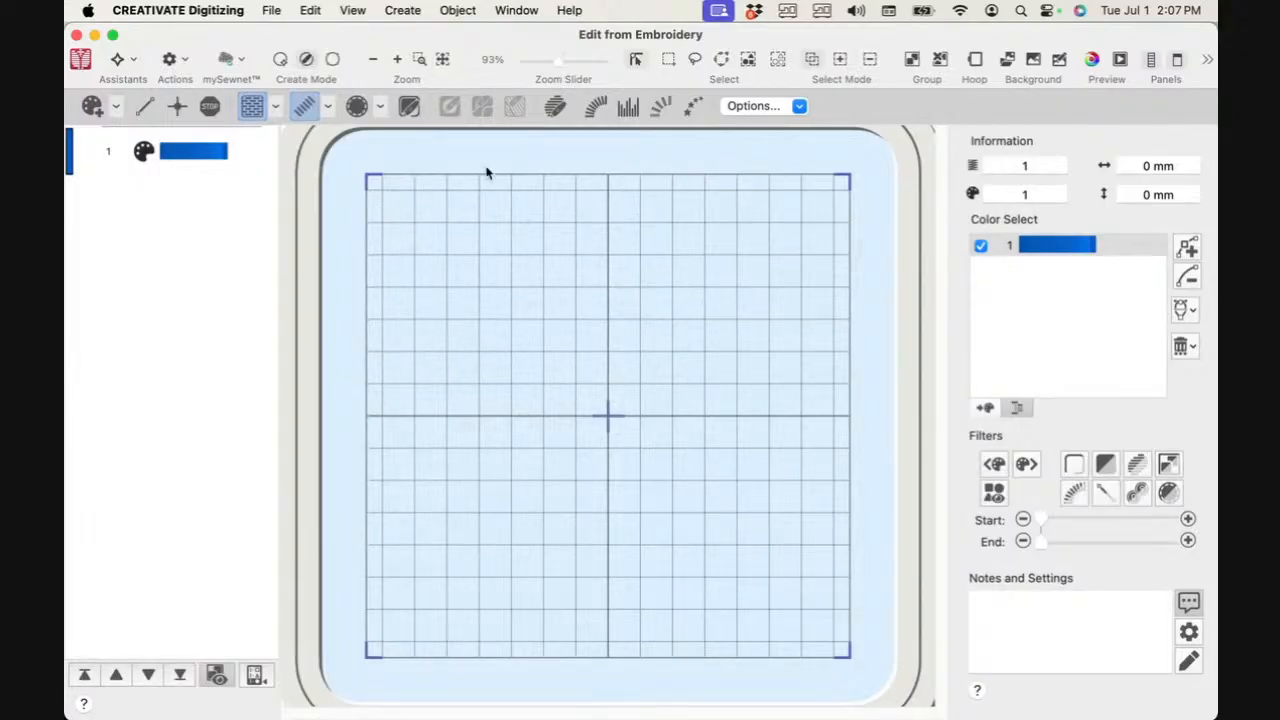
# Step: Return to the Quick Create mode and choose MultiWave Fill as the fill type for new shapes
pyautogui.click(334, 62)
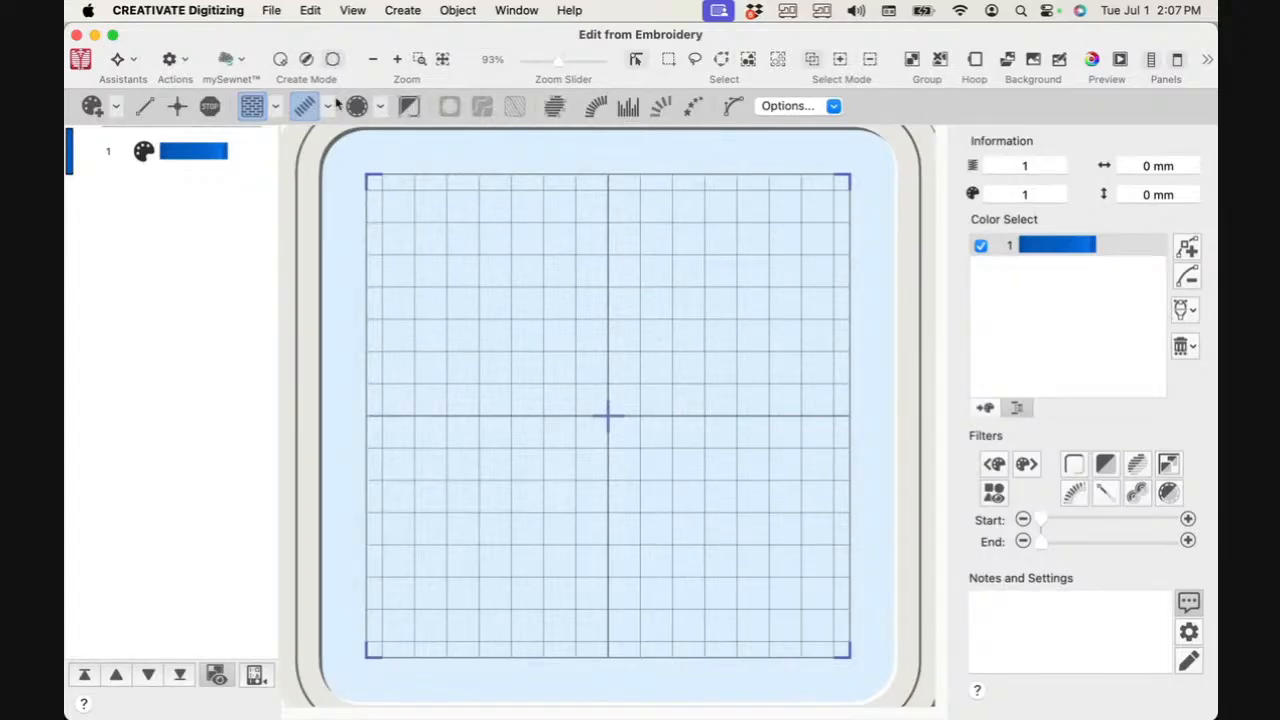
pyautogui.click(280, 61)
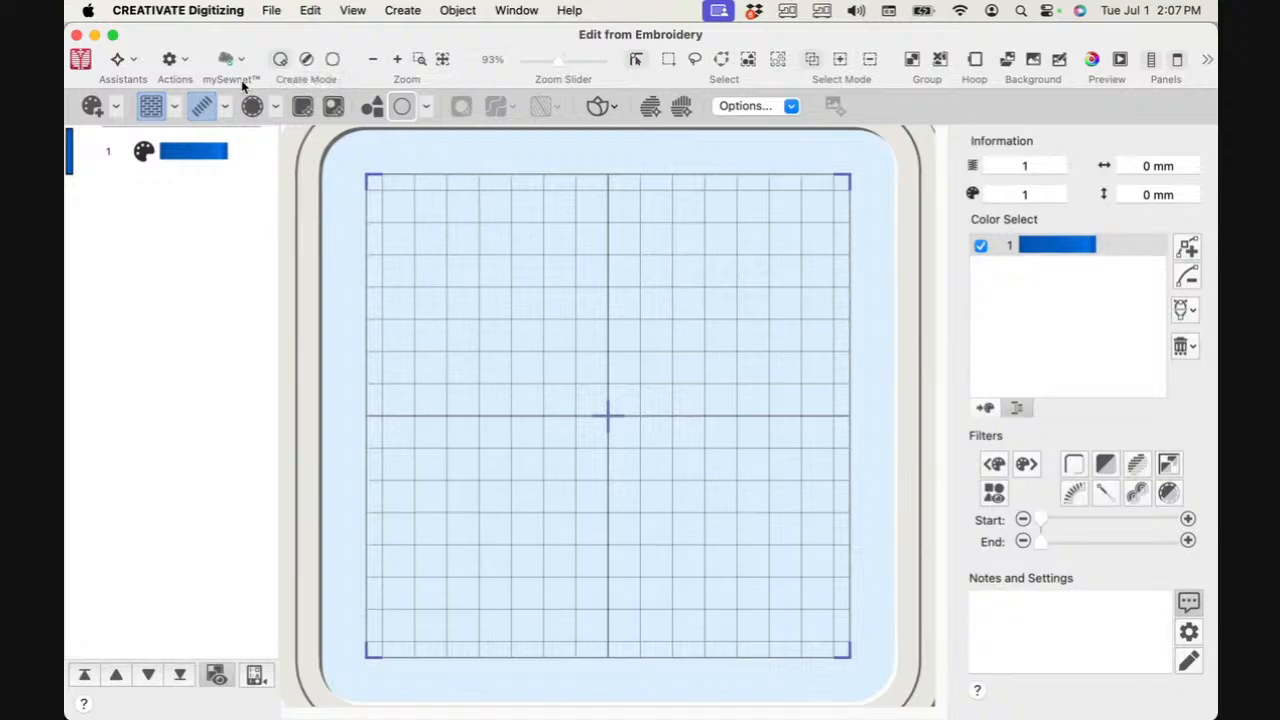
pyautogui.click(173, 111)
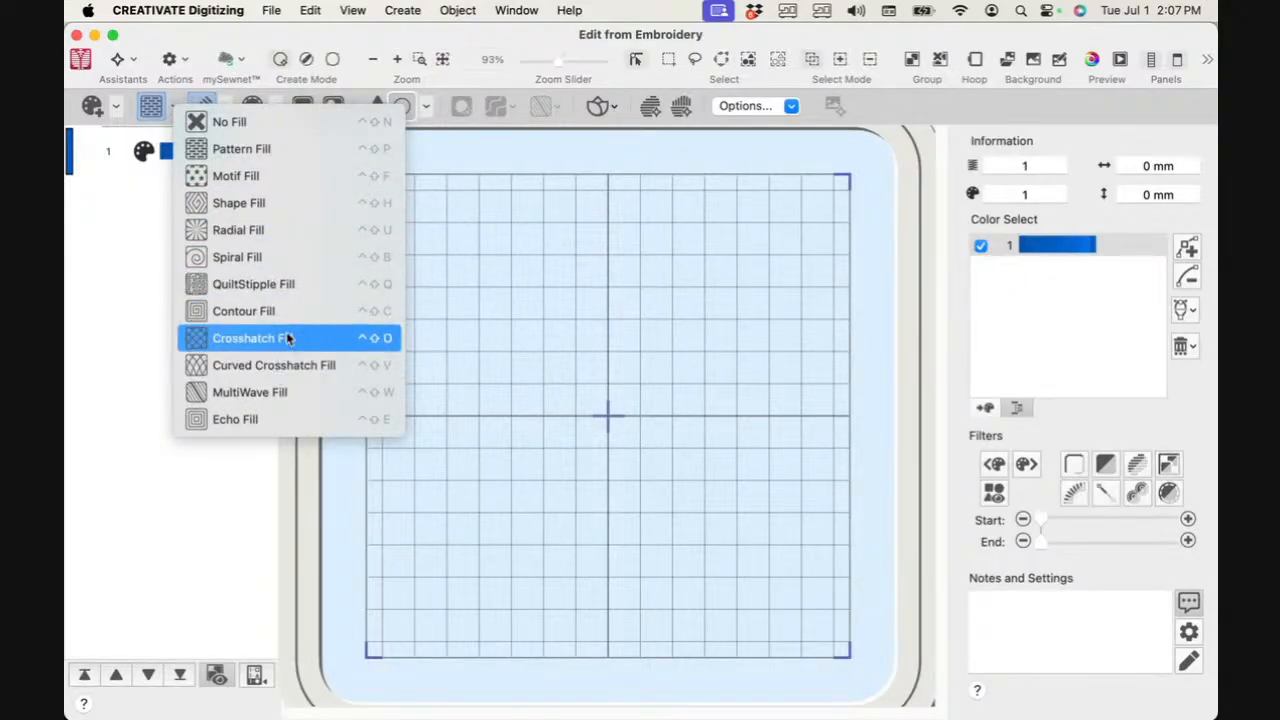
pyautogui.click(288, 393)
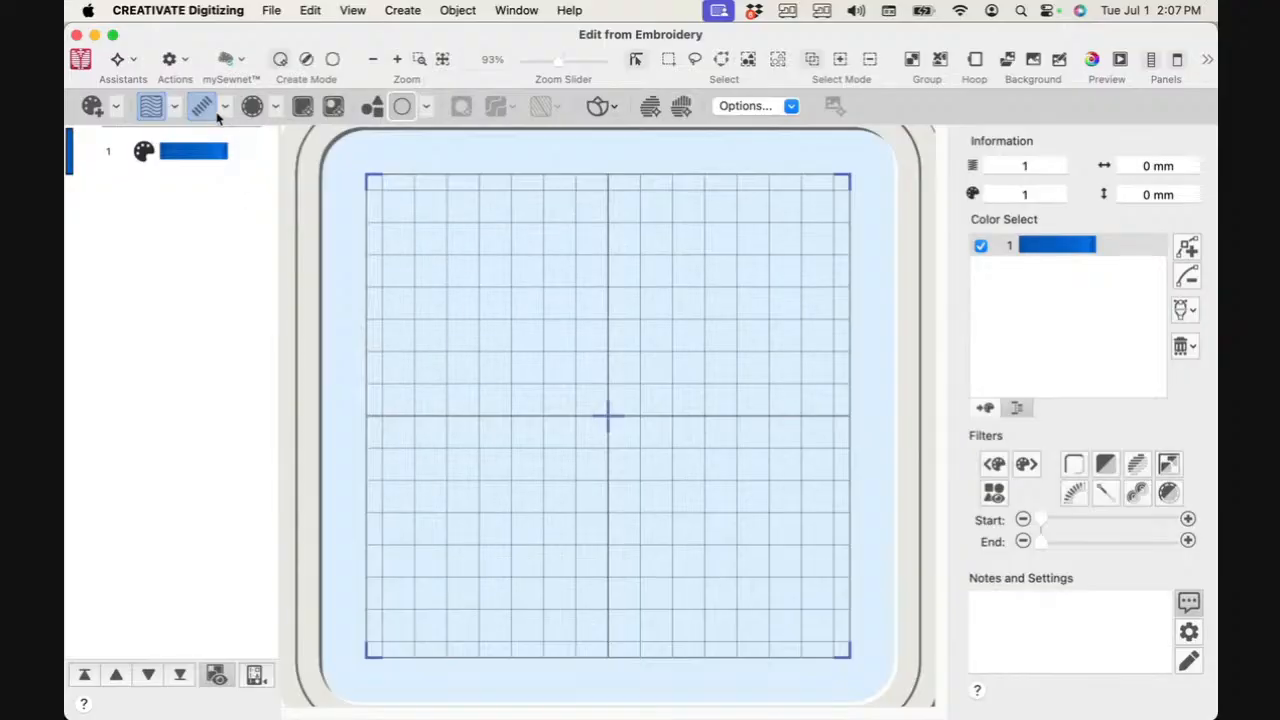
pyautogui.click(150, 105)
# Step: Open the fill area and line options and try sparser and denser settings for the MultiWave Fill
pyautogui.click(789, 108)
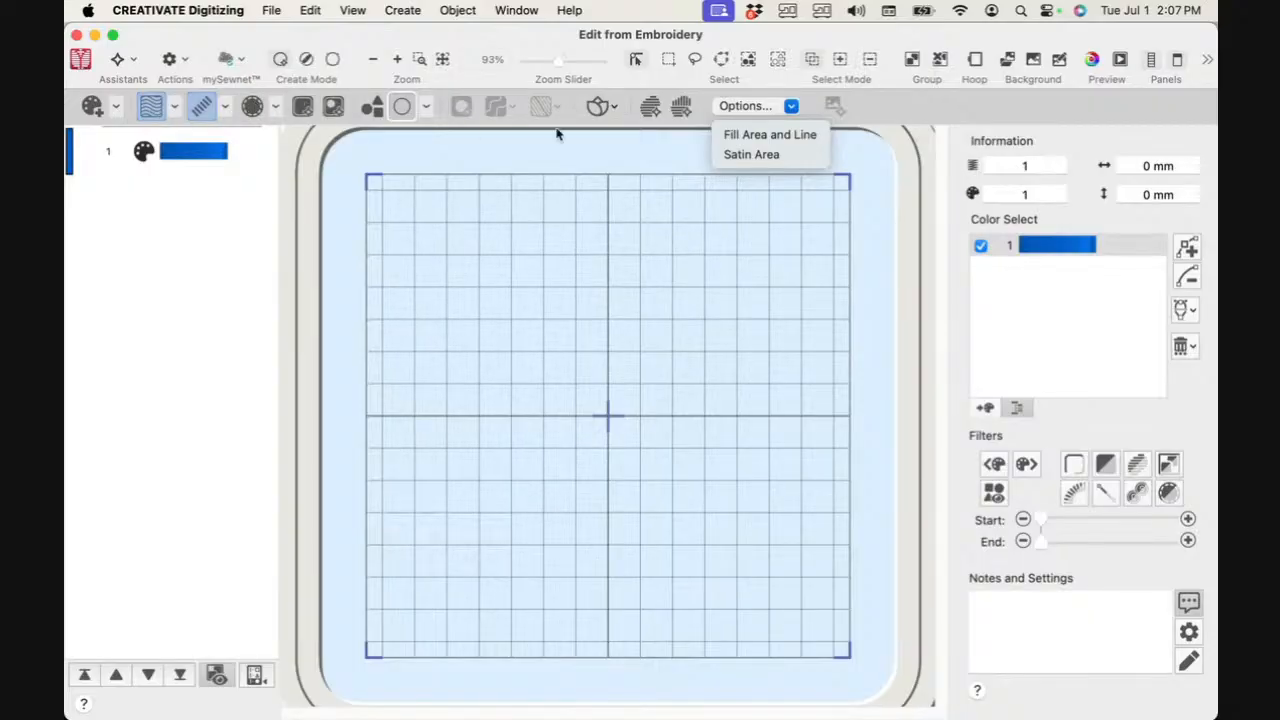
pyautogui.click(787, 133)
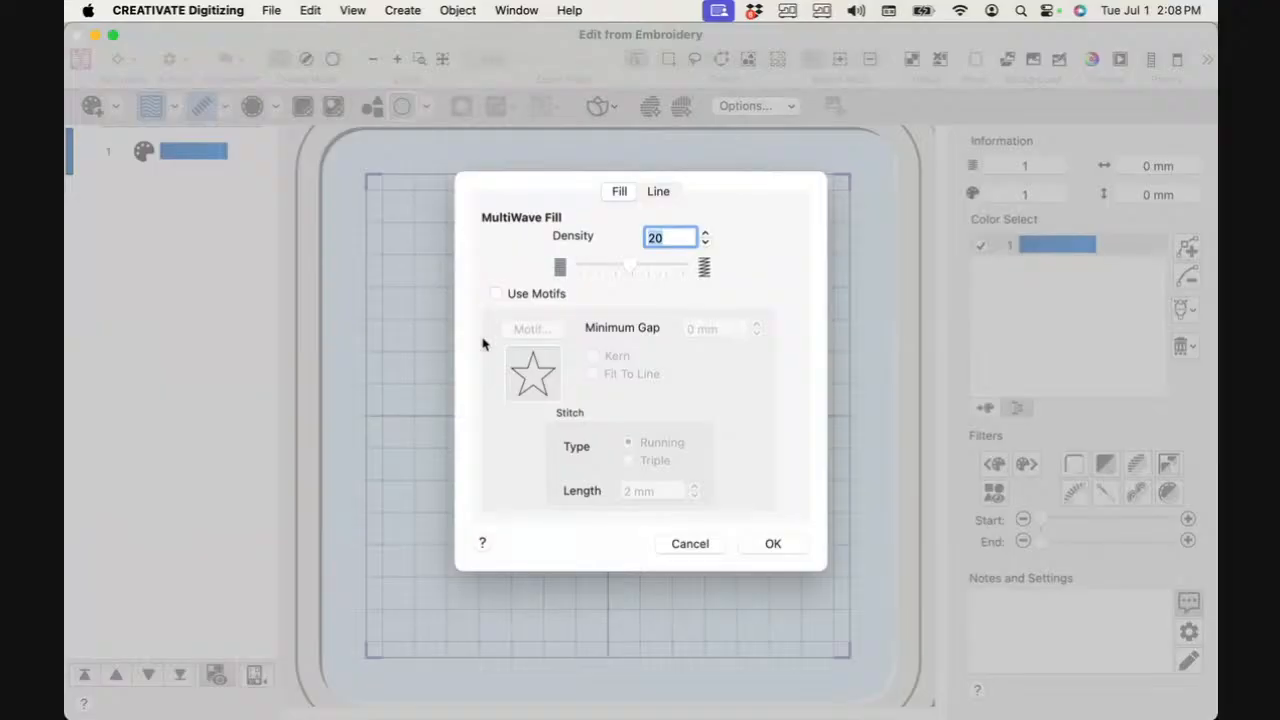
pyautogui.moveTo(628, 266); pyautogui.dragTo(601, 271)
pyautogui.moveTo(588, 270); pyautogui.dragTo(629, 268)
pyautogui.moveTo(624, 270); pyautogui.dragTo(660, 273)
pyautogui.moveTo(659, 270); pyautogui.dragTo(563, 251)
pyautogui.moveTo(591, 269); pyautogui.dragTo(643, 271)
# Step: Set the satin line width to 2 mm, leave its density at 3, and apply the fill and line options
pyautogui.click(665, 190)
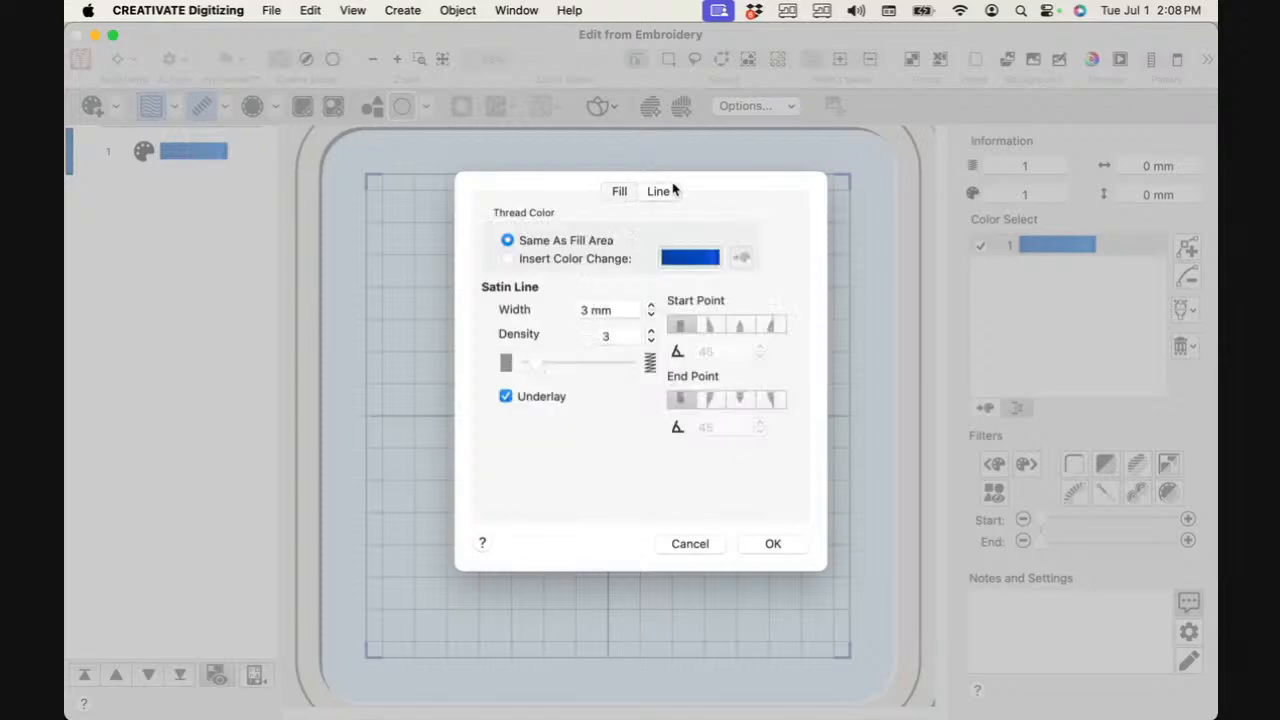
pyautogui.click(613, 310)
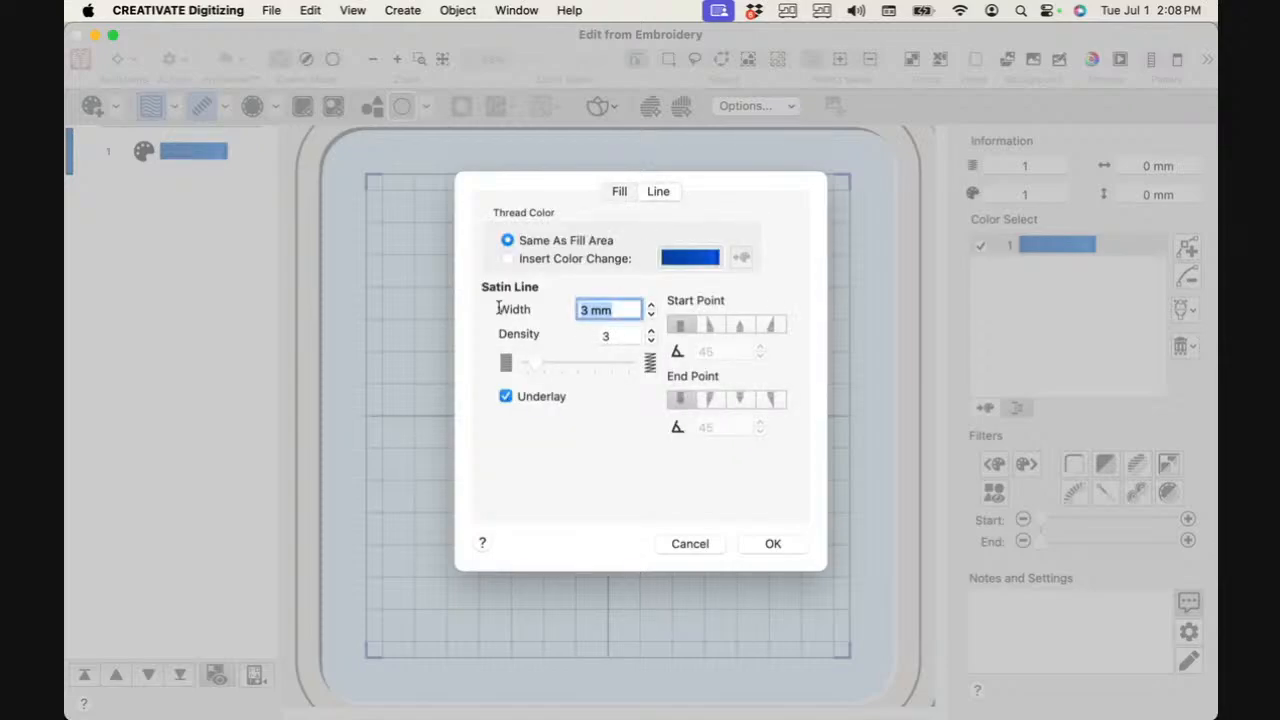
pyautogui.write('2')
pyautogui.click(619, 335)
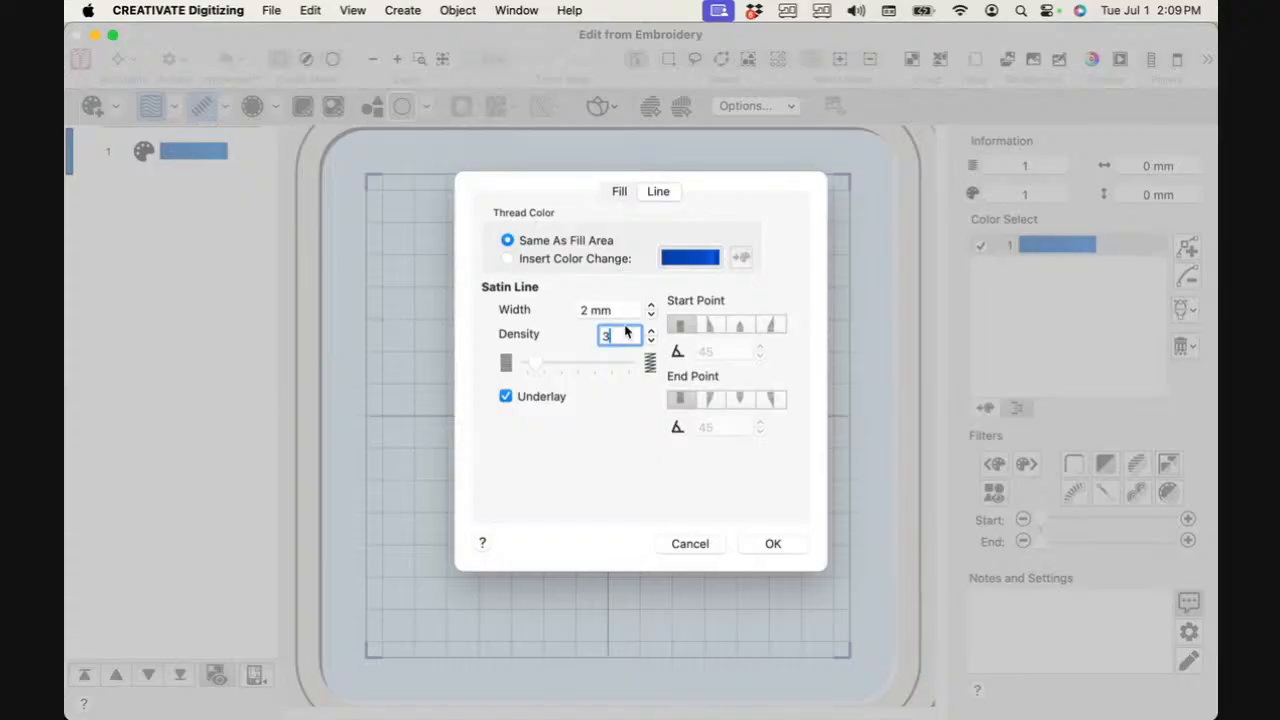
pyautogui.click(786, 546)
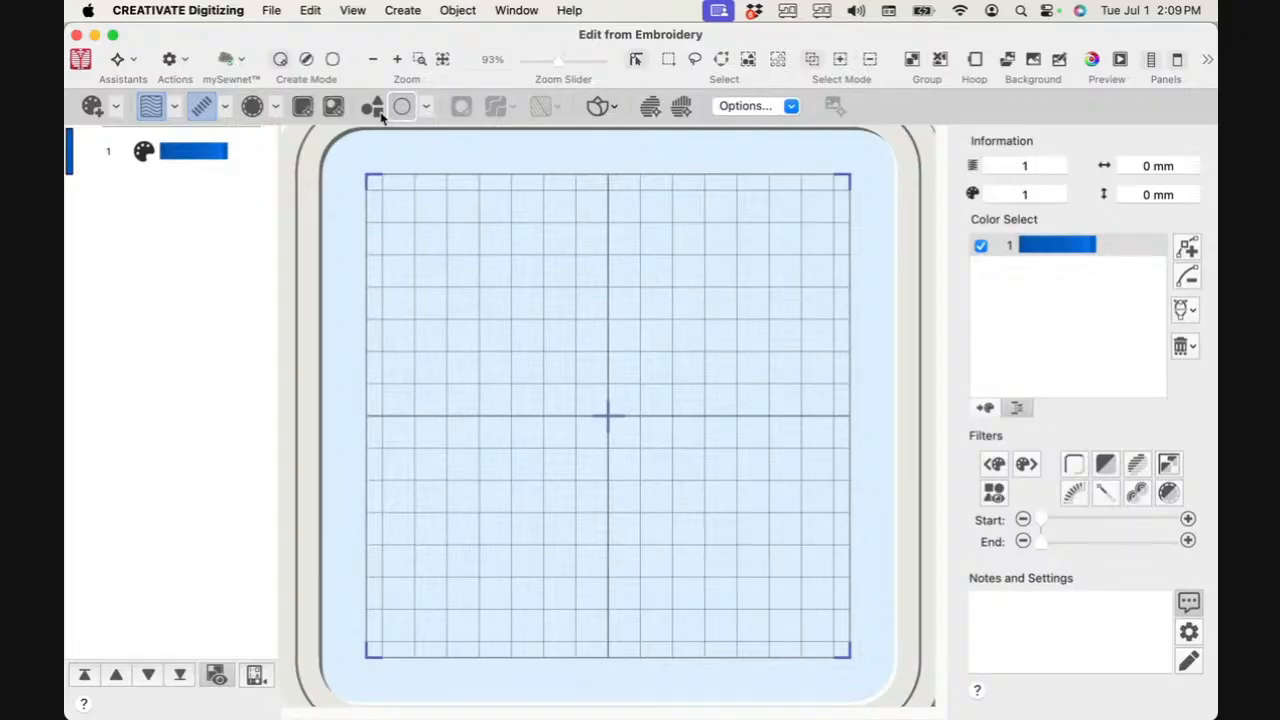
# Step: Insert a MultiWave Fill circle, move it to the hoop's upper-left quarter, and enlarge it to about 54 mm across
pyautogui.click(373, 107)
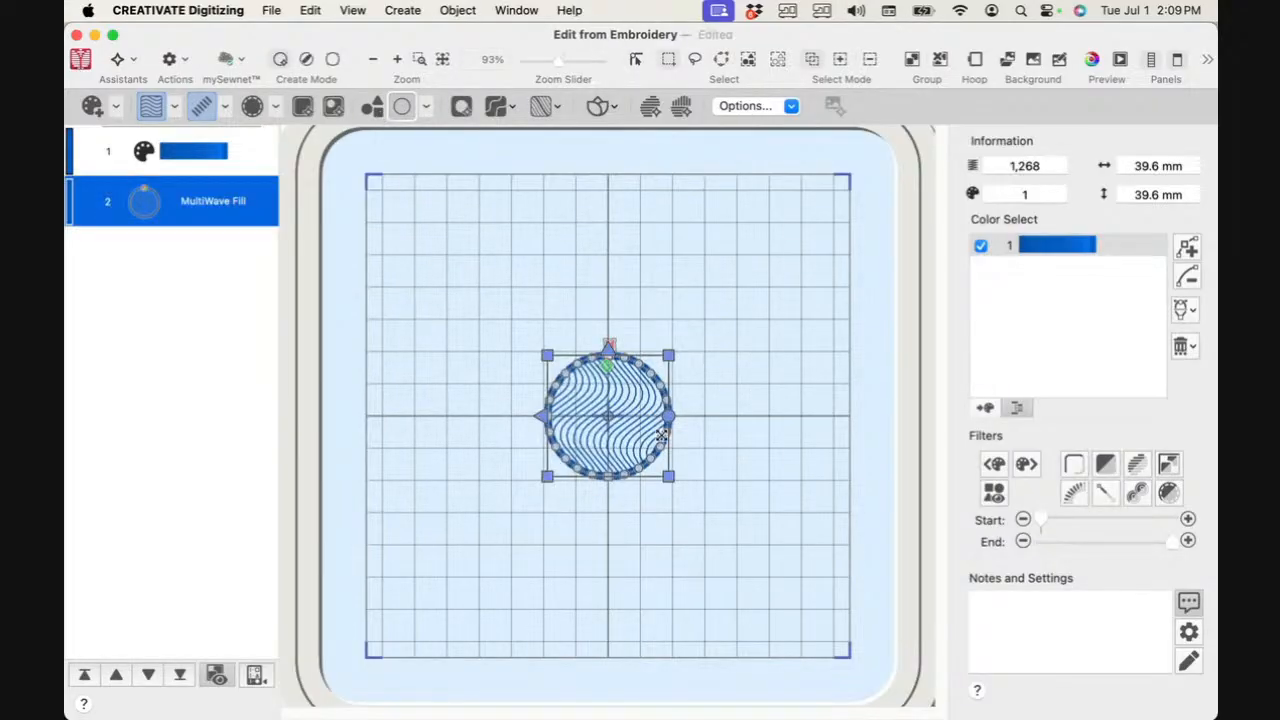
pyautogui.moveTo(637, 401); pyautogui.dragTo(486, 253)
pyautogui.moveTo(518, 330); pyautogui.dragTo(564, 378)
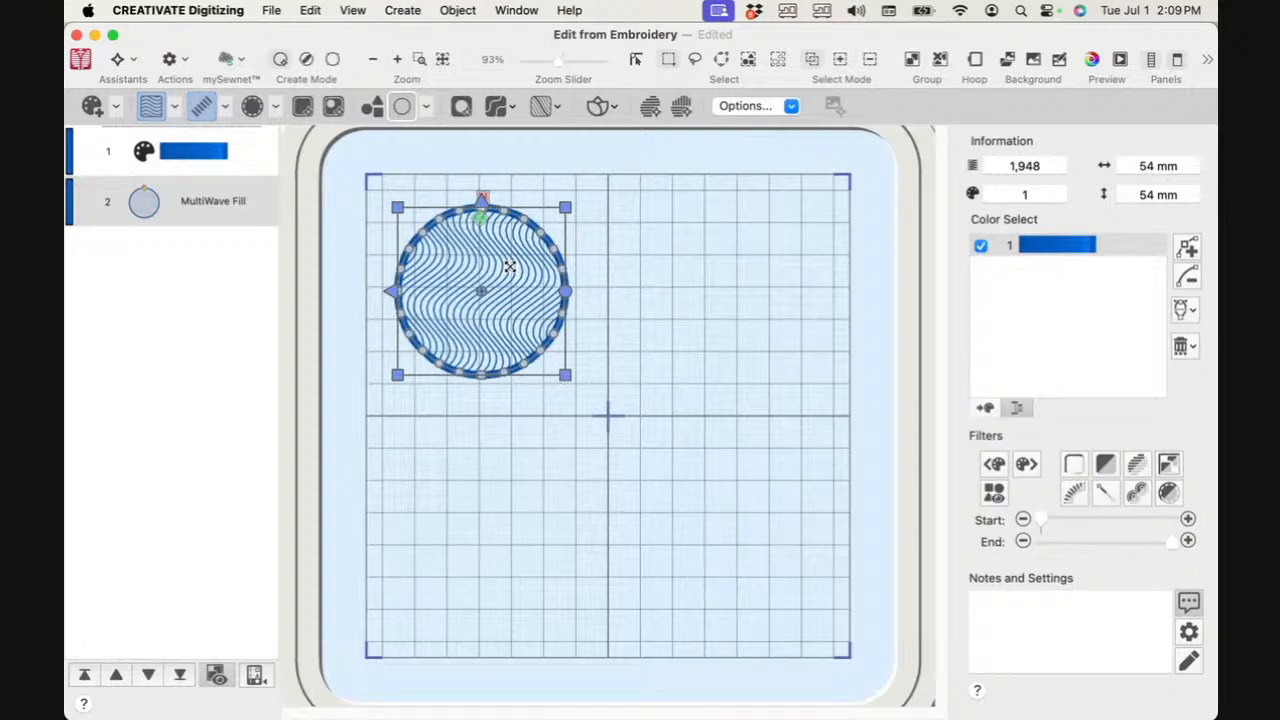
pyautogui.click(695, 300)
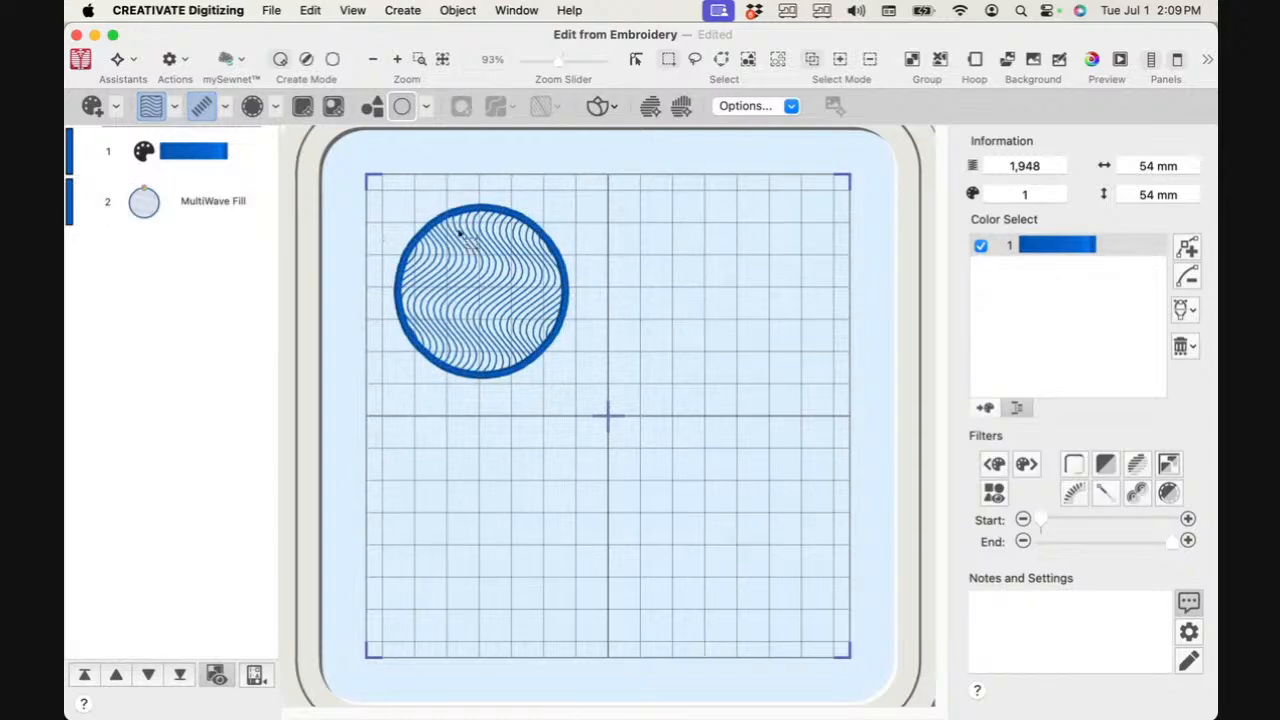
# Step: In point create mode, draw a five-point curved MultiWave line across the circle and finish it as a point line
pyautogui.click(419, 59)
pyautogui.moveTo(337, 158); pyautogui.dragTo(655, 478)
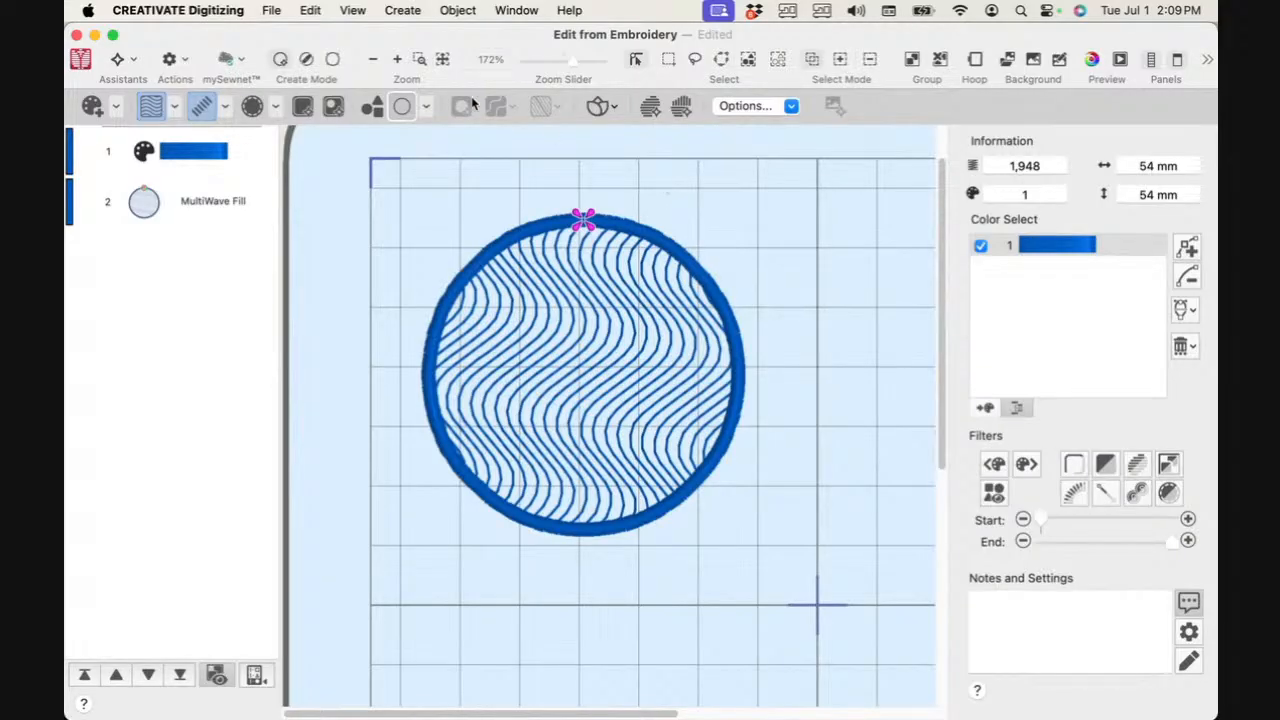
pyautogui.click(332, 62)
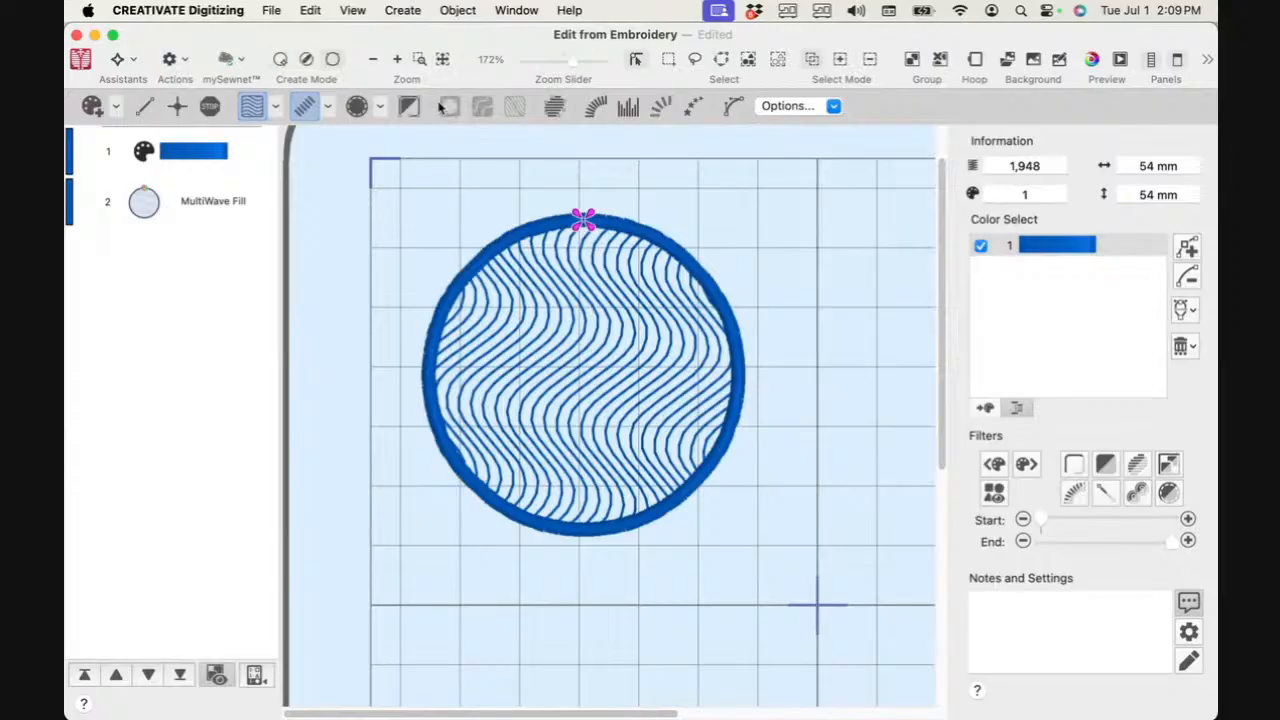
pyautogui.click(562, 286)
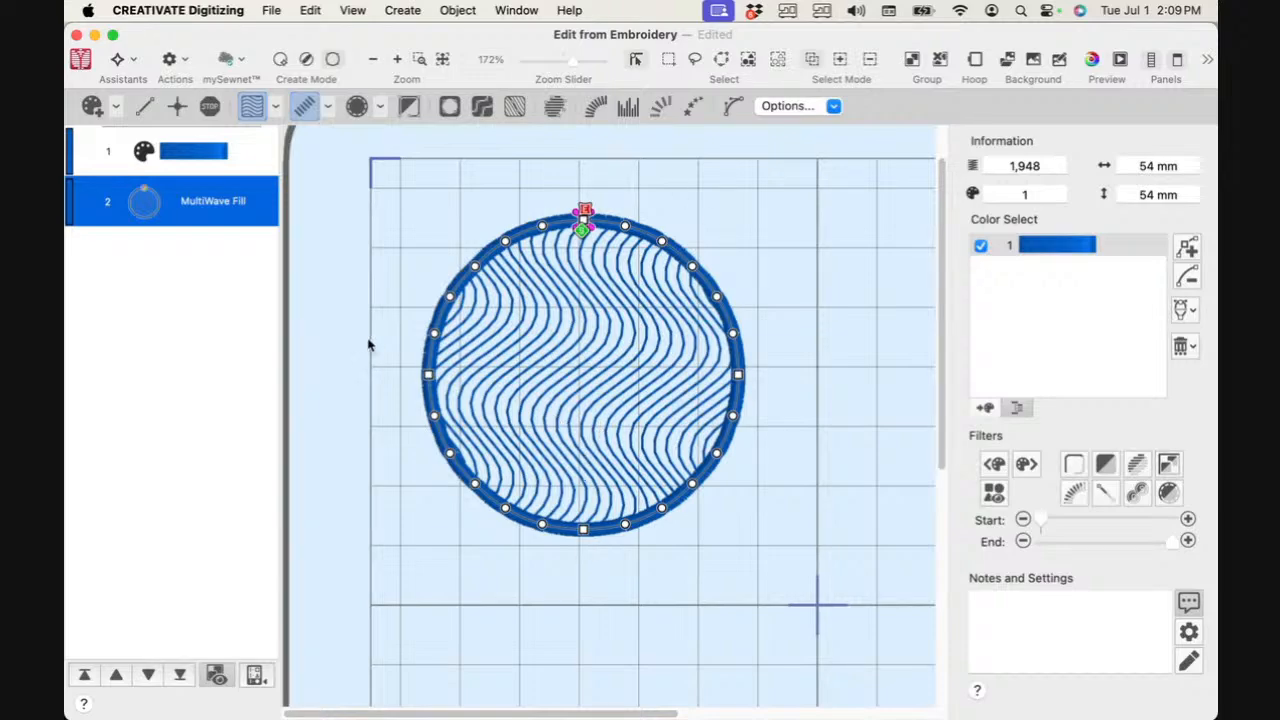
pyautogui.click(511, 108)
pyautogui.click(336, 427)
pyautogui.click(445, 309)
pyautogui.click(599, 318)
pyautogui.click(684, 378)
pyautogui.click(869, 321)
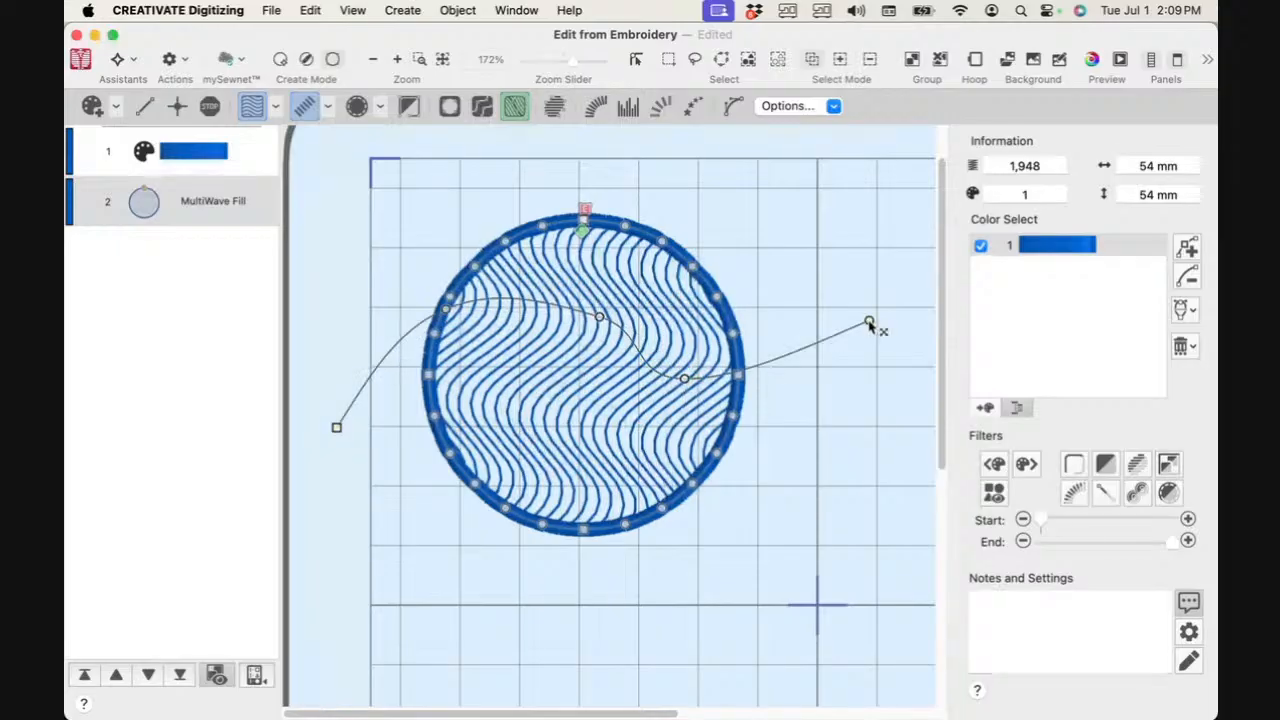
pyautogui.rightClick(689, 196)
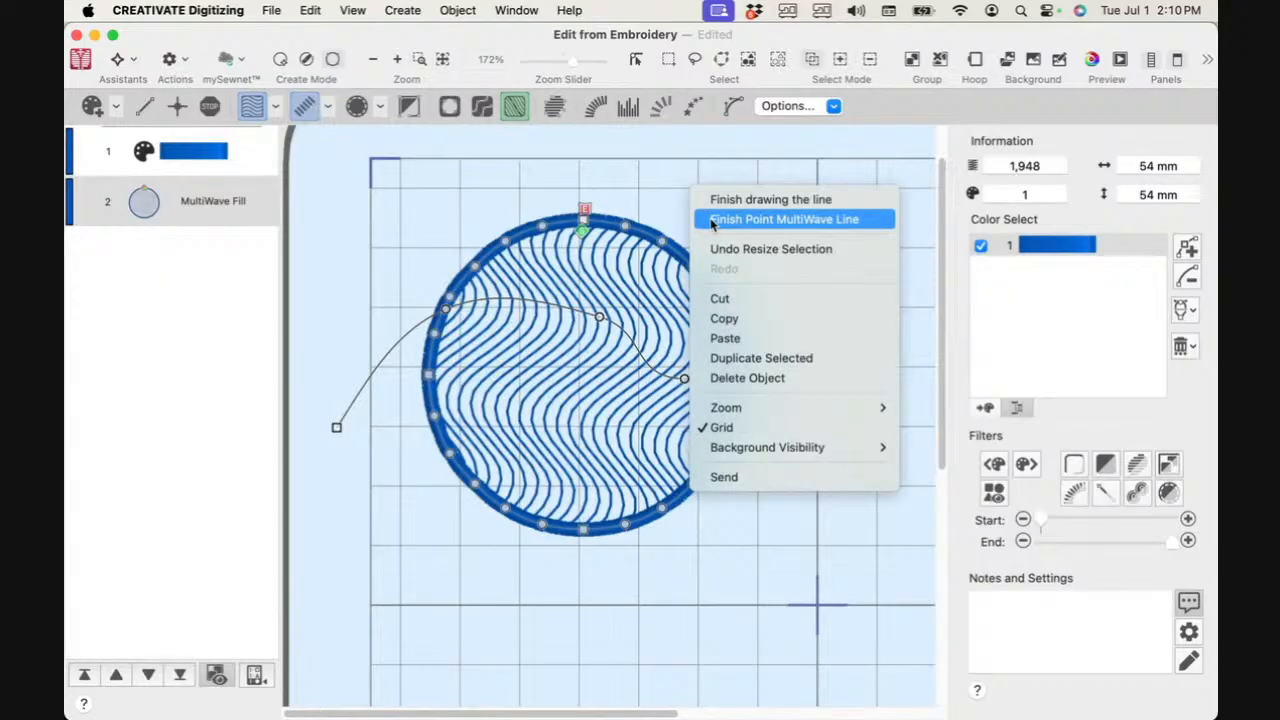
pyautogui.click(712, 220)
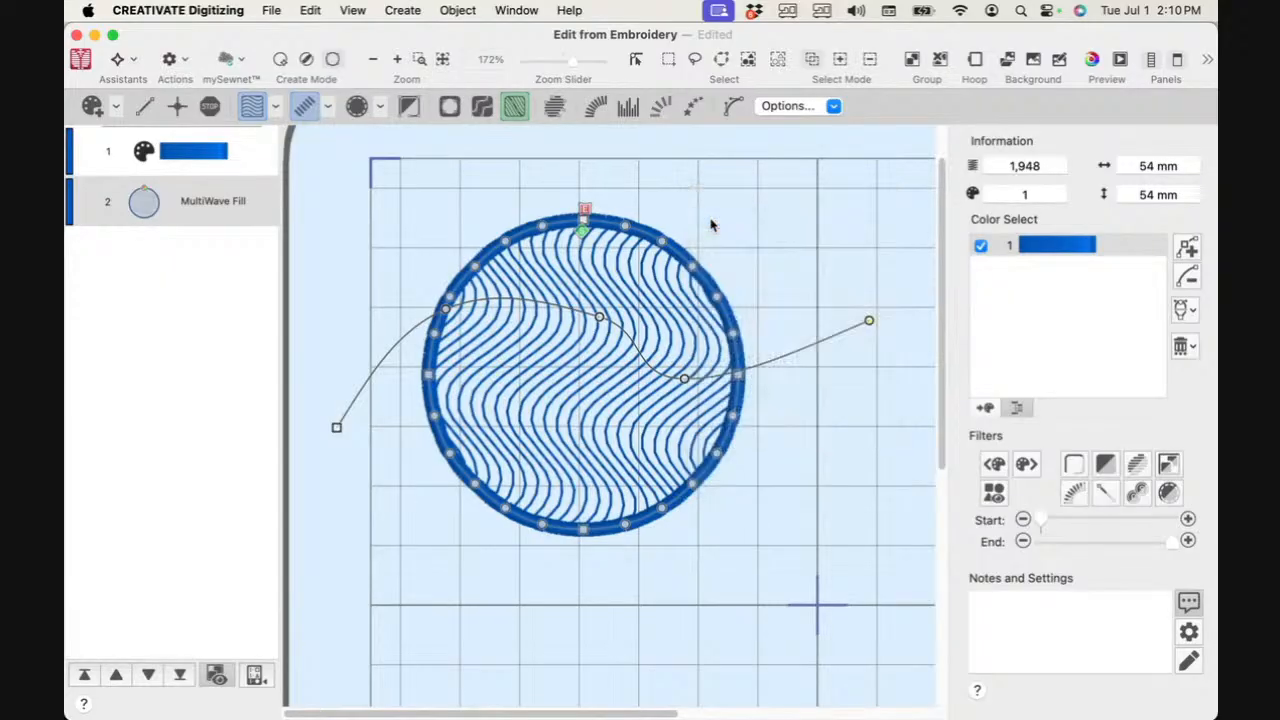
# Step: Reshape the circle's MultiWave line by repositioning its inner points and its right end point into a gentler wave
pyautogui.moveTo(600, 320); pyautogui.dragTo(584, 342)
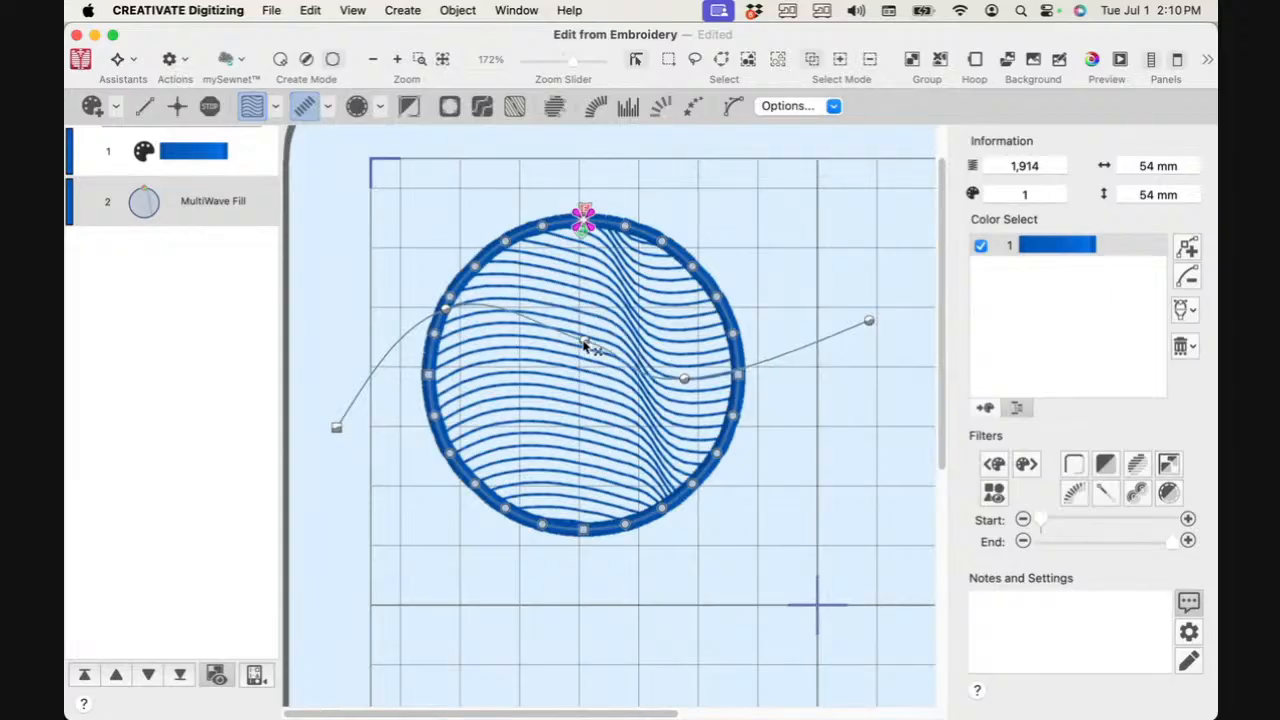
pyautogui.moveTo(448, 318); pyautogui.dragTo(480, 292)
pyautogui.moveTo(582, 343); pyautogui.dragTo(580, 387)
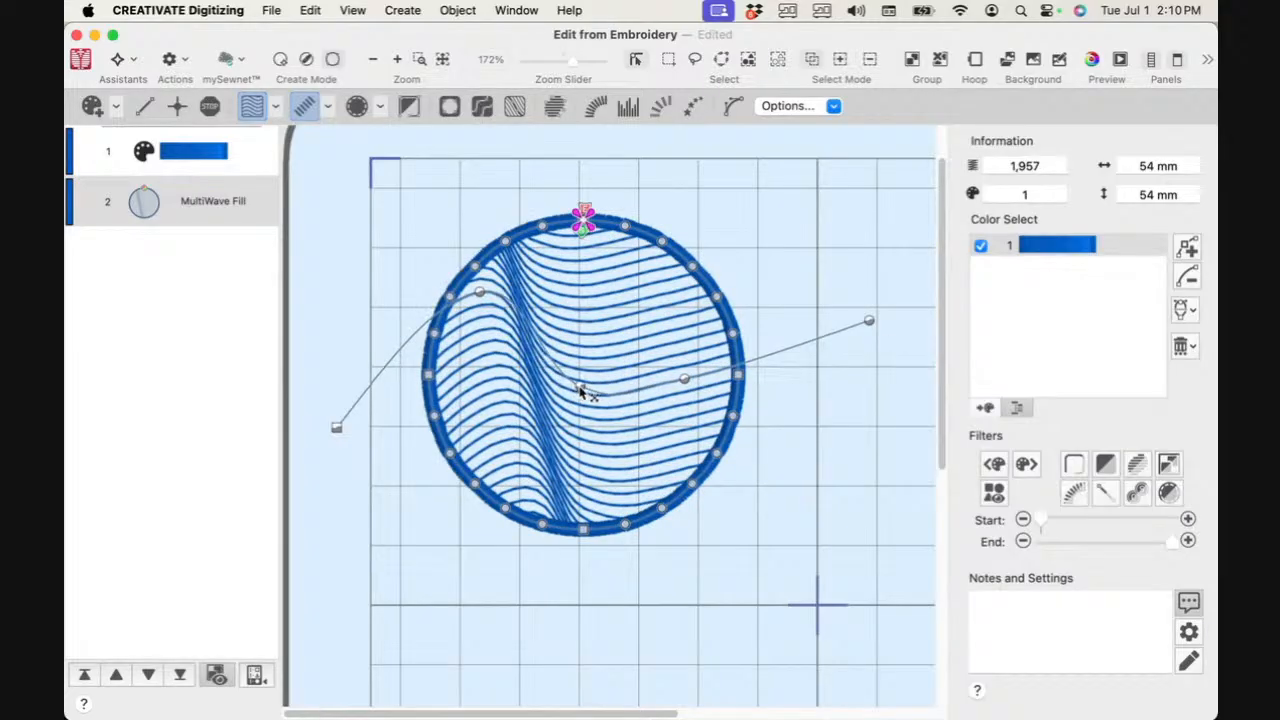
pyautogui.moveTo(868, 323); pyautogui.dragTo(779, 263)
pyautogui.moveTo(688, 385); pyautogui.dragTo(714, 361)
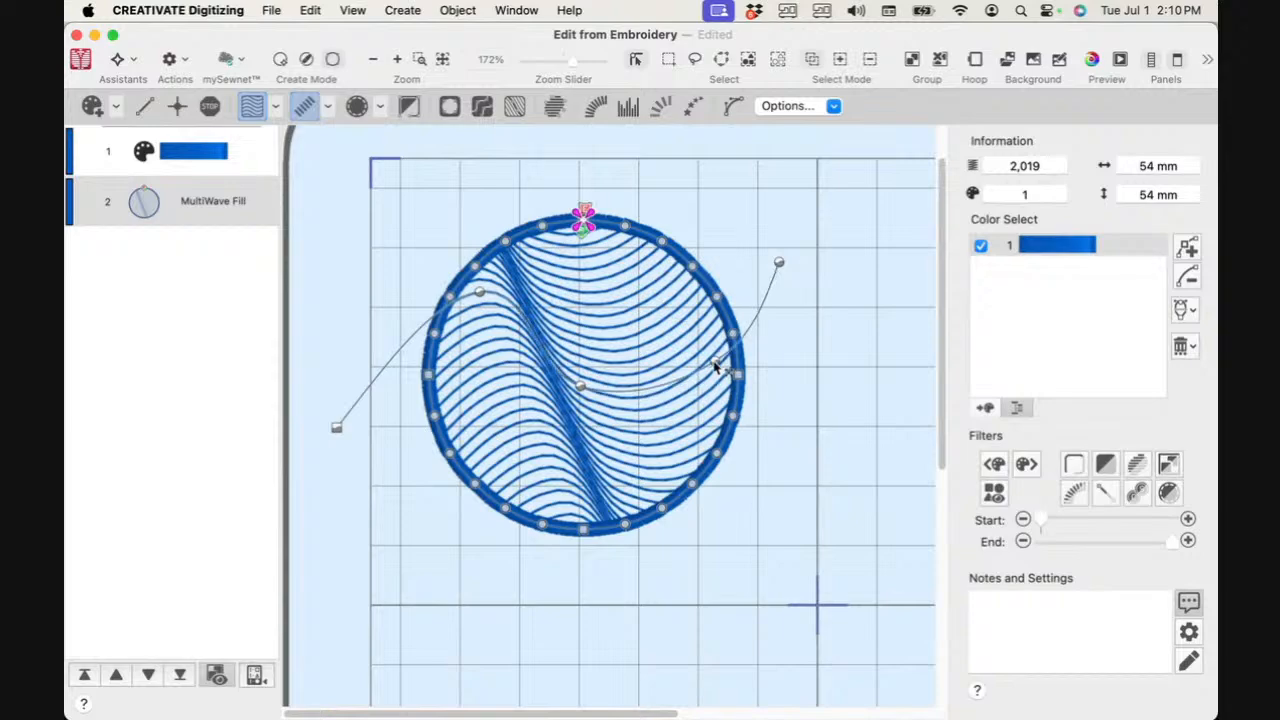
pyautogui.moveTo(479, 292); pyautogui.dragTo(477, 331)
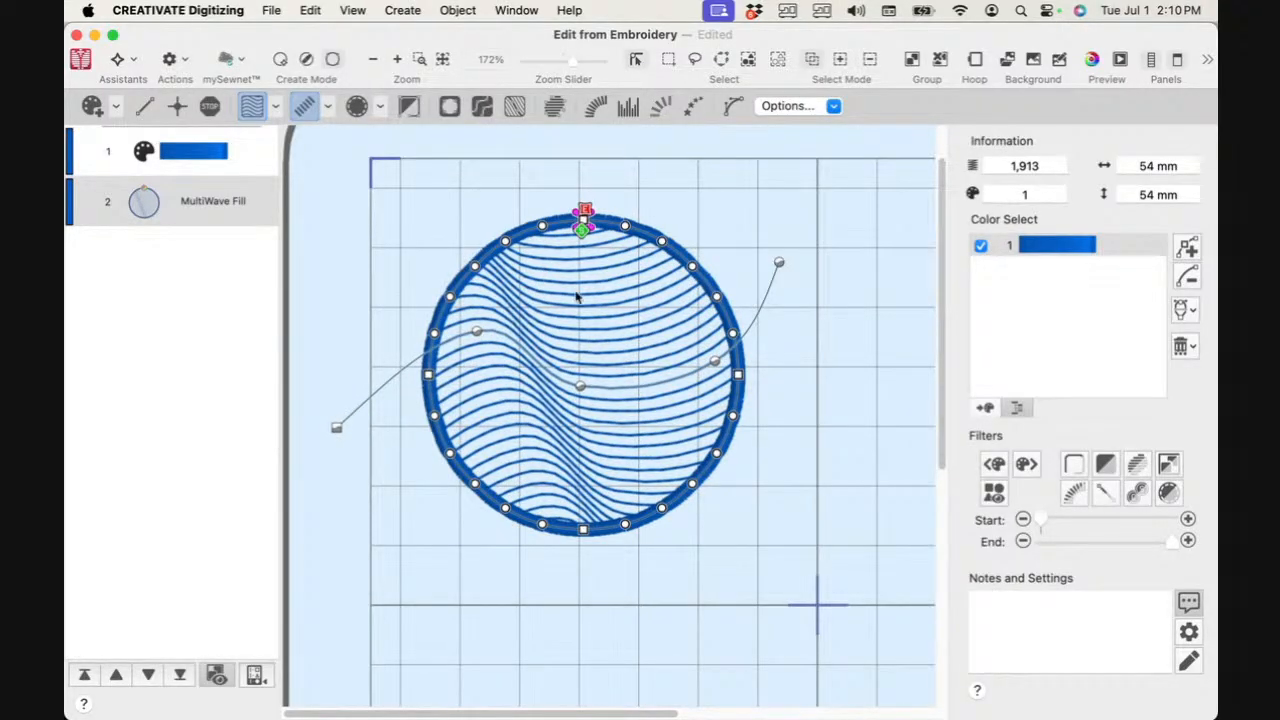
pyautogui.moveTo(720, 363); pyautogui.dragTo(728, 375)
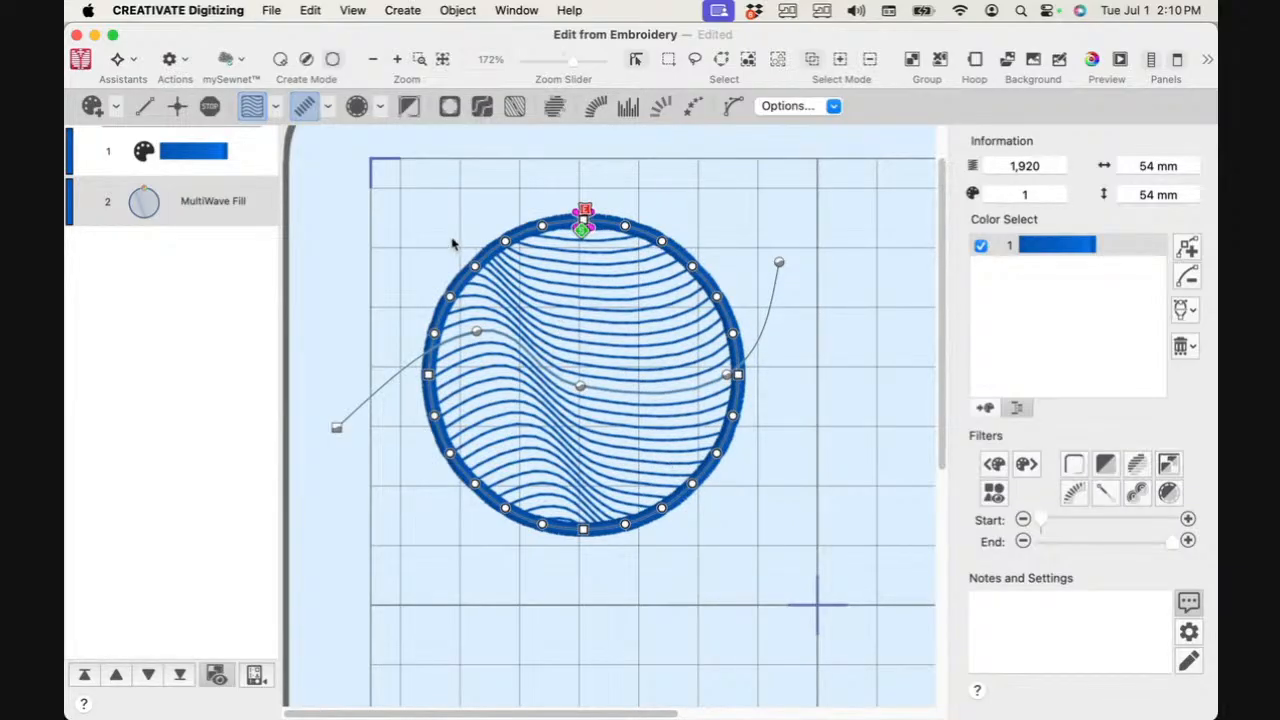
# Step: Insert a Quick Create circle with Curved Crosshatch Fill and place it in the hoop's upper-right quarter
pyautogui.moveTo(516, 708)
pyautogui.moveTo(466, 713); pyautogui.dragTo(722, 714)
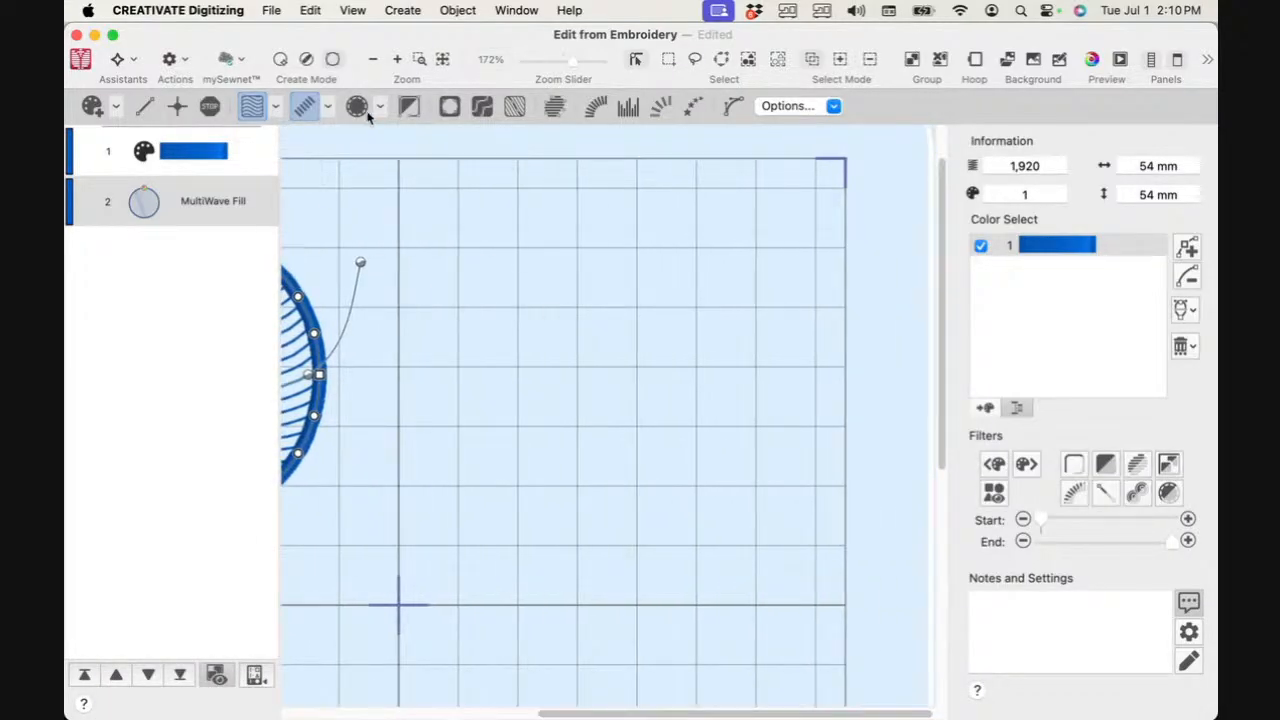
pyautogui.click(280, 59)
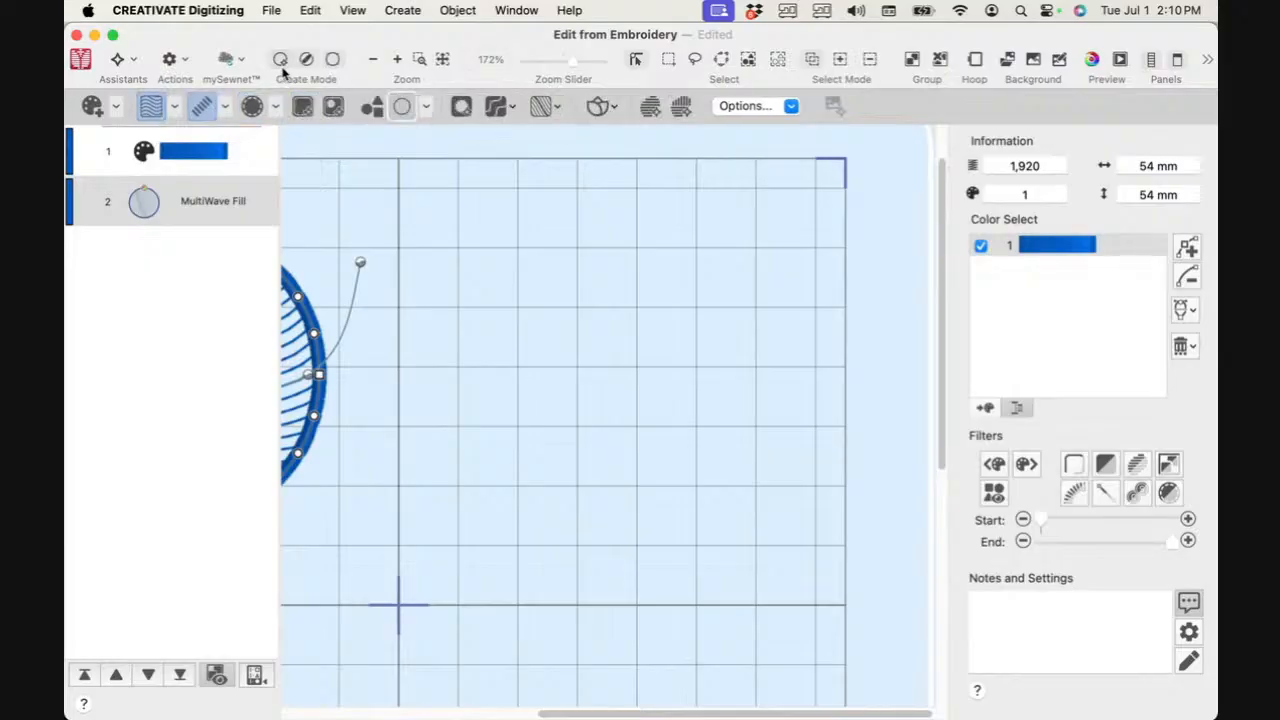
pyautogui.click(176, 106)
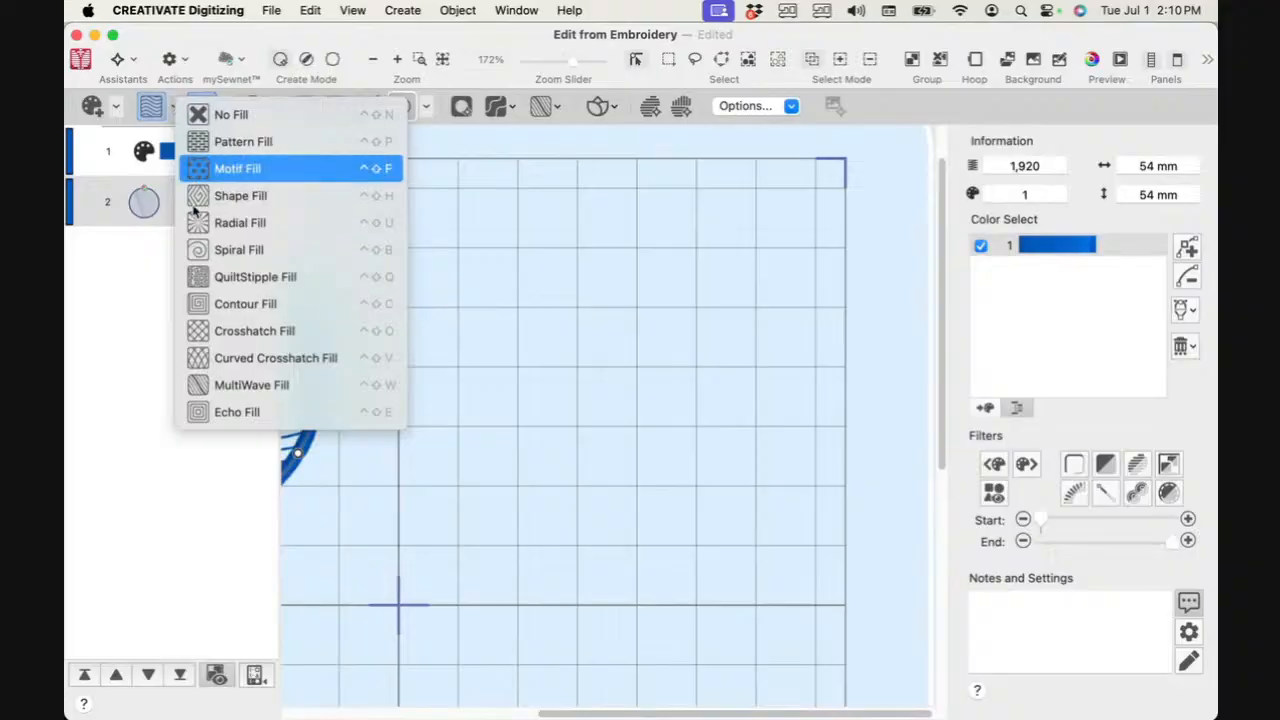
pyautogui.click(258, 360)
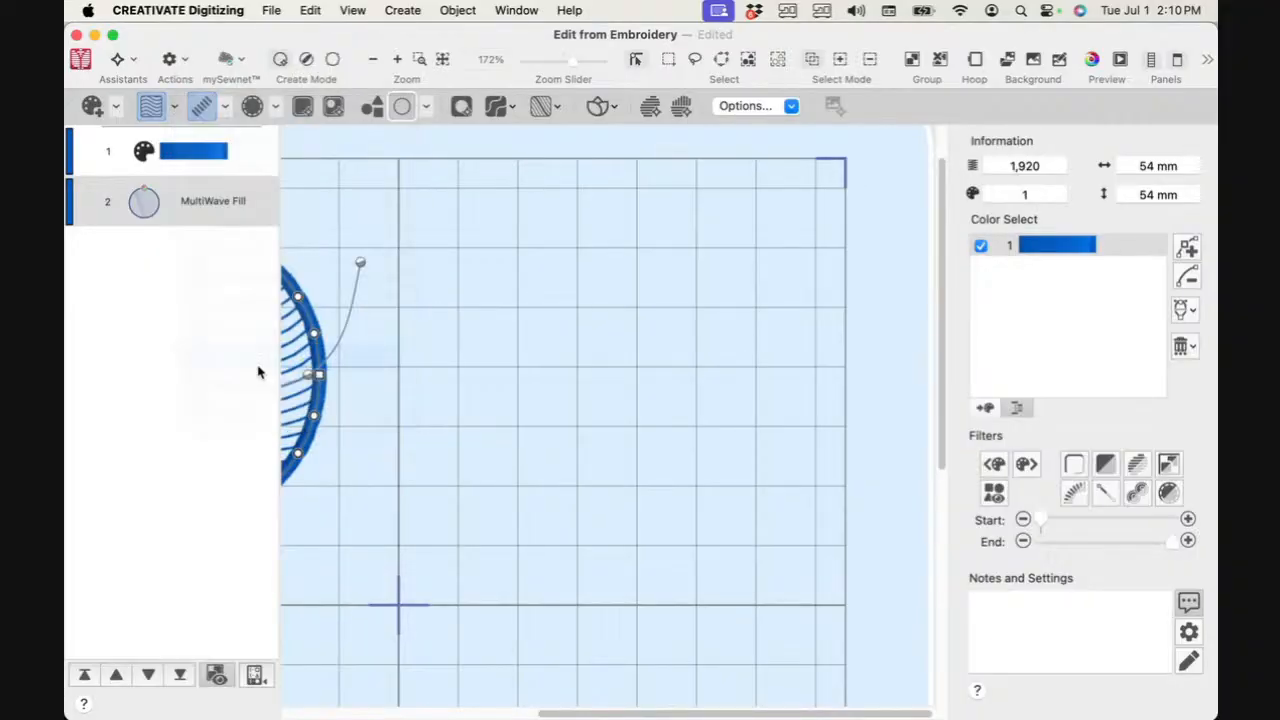
pyautogui.click(371, 106)
pyautogui.moveTo(453, 549); pyautogui.dragTo(635, 318)
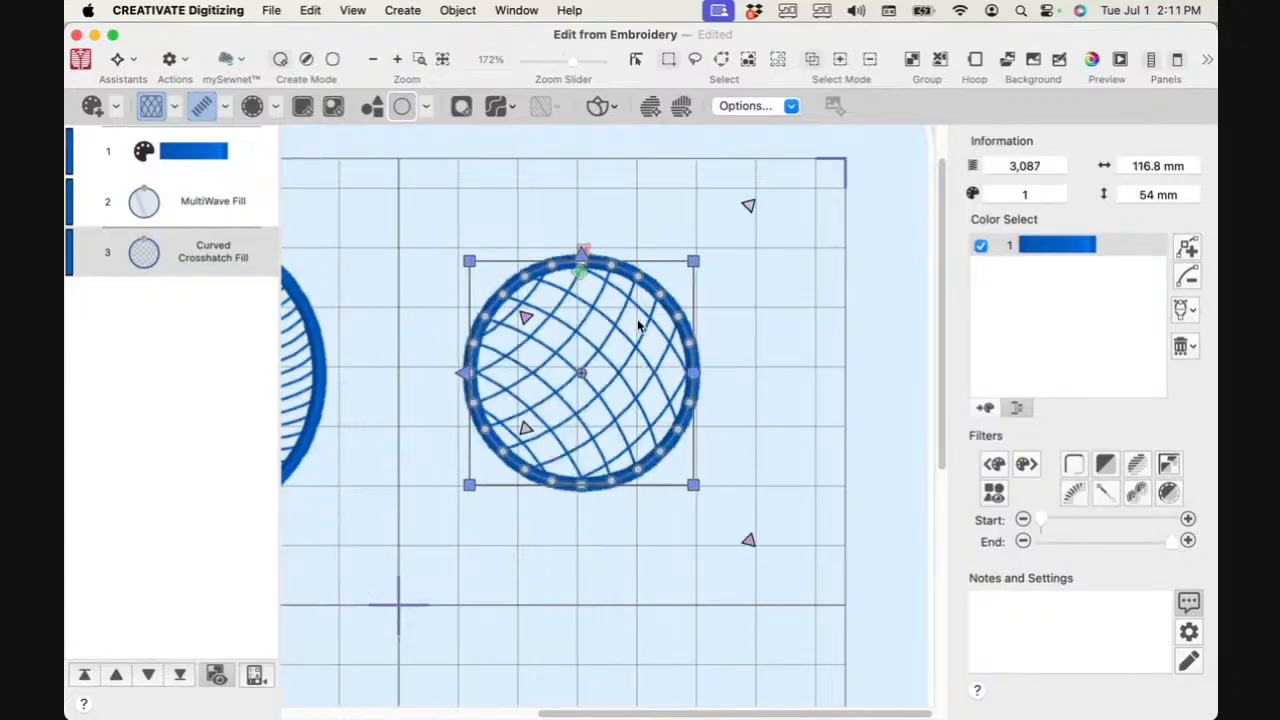
# Step: Enlarge the Curved Crosshatch circle to nearly the MultiWave circle's size and shift it within the upper-right quarter
pyautogui.rightClick(466, 486)
pyautogui.click(464, 408)
pyautogui.moveTo(469, 485); pyautogui.dragTo(392, 562)
pyautogui.click(586, 353)
pyautogui.moveTo(586, 353); pyautogui.dragTo(613, 337)
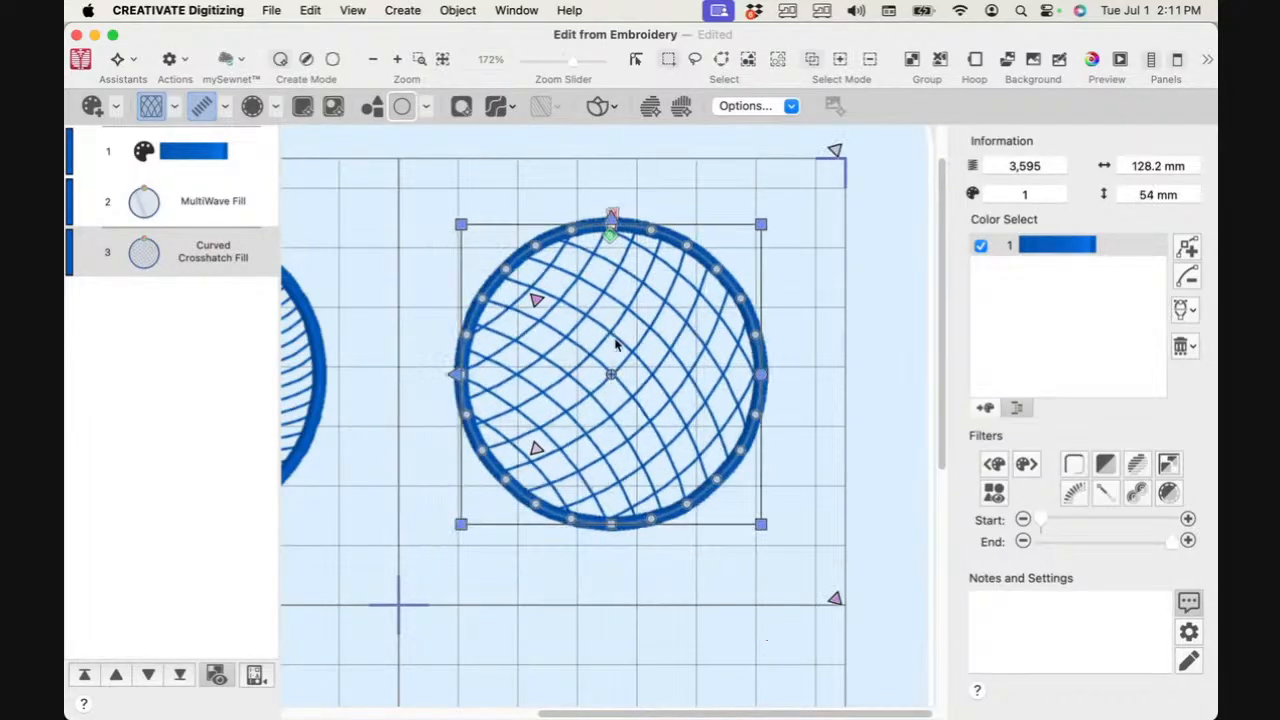
# Step: Finish the box selection of the Curved Crosshatch circle and set its fill style to Square
pyautogui.click(768, 108)
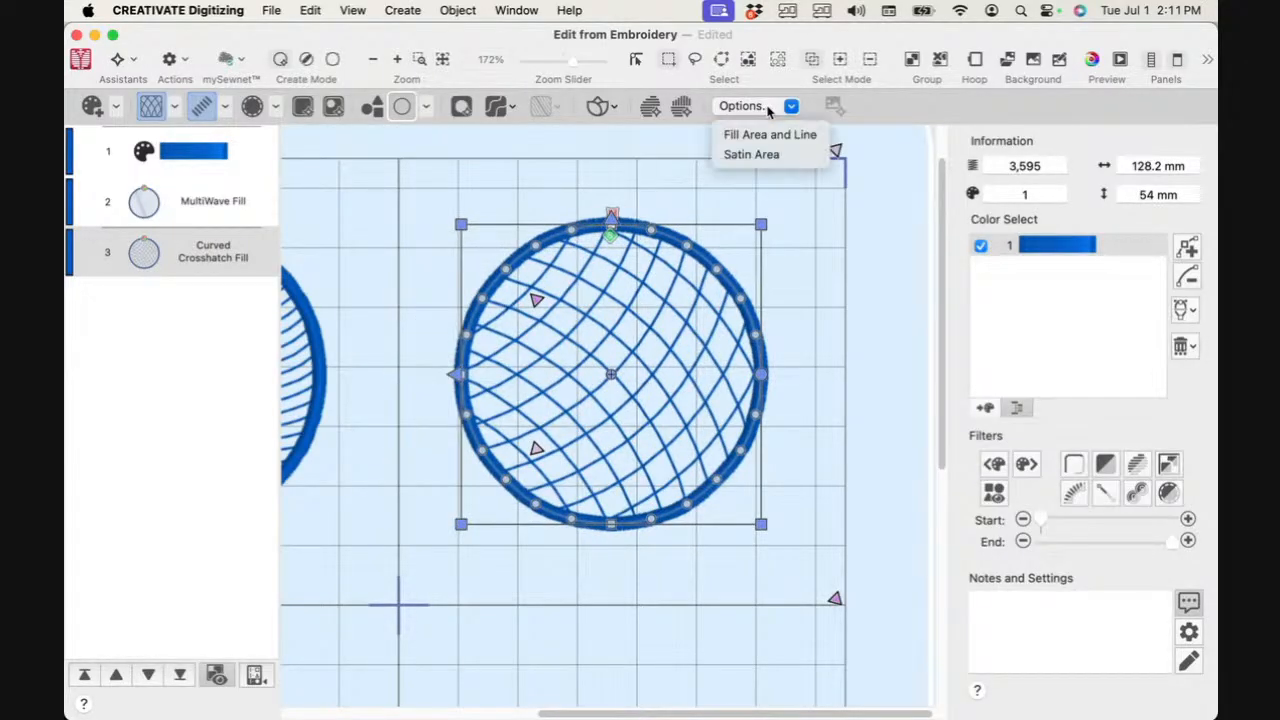
pyautogui.click(633, 295)
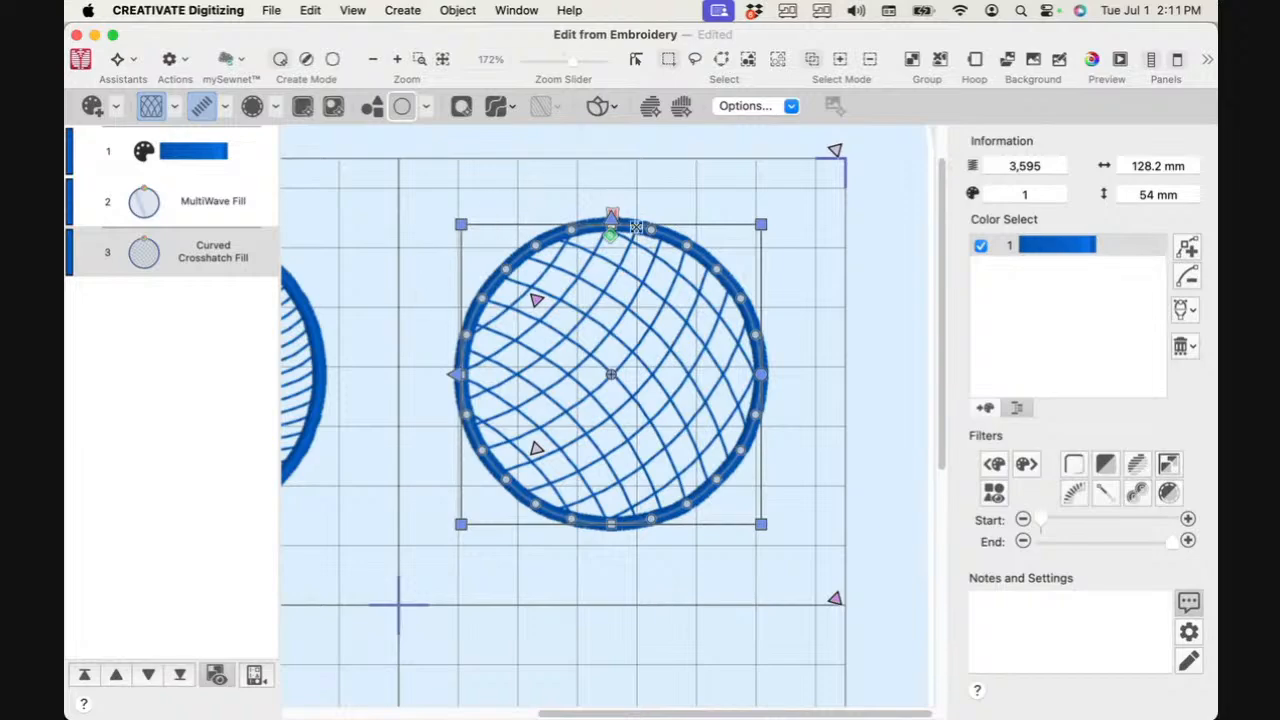
pyautogui.rightClick(604, 277)
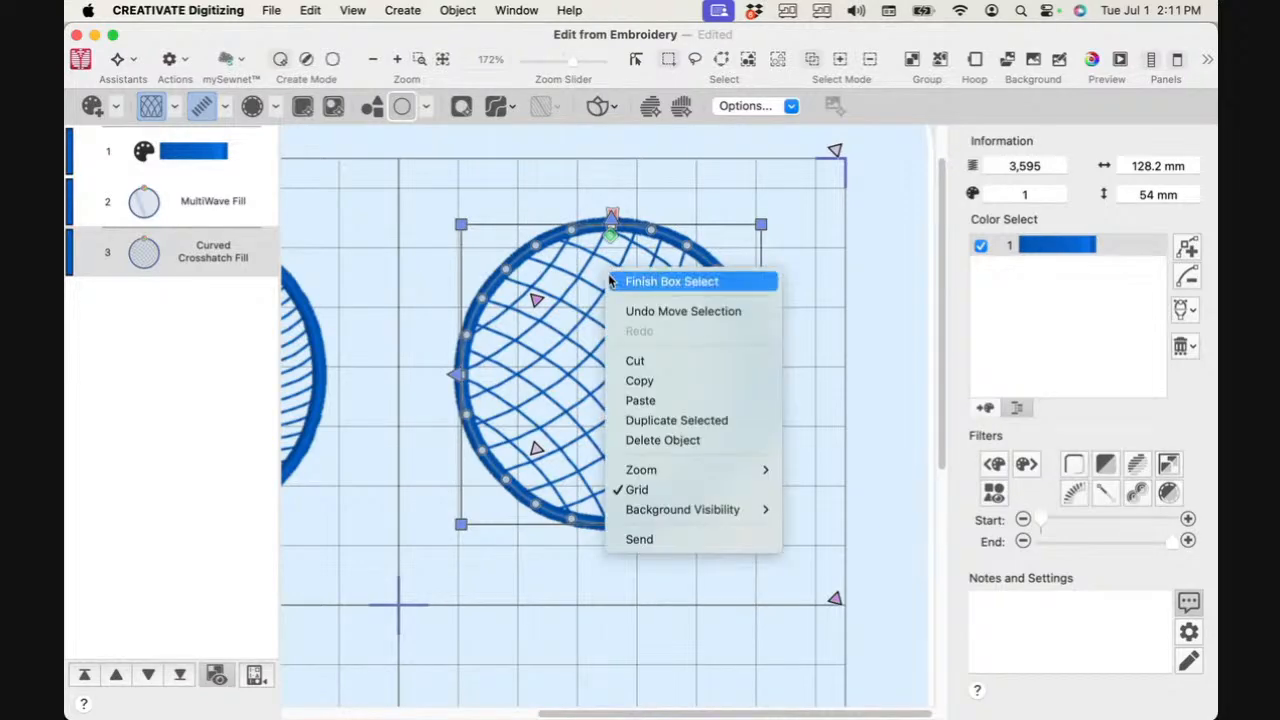
pyautogui.click(634, 281)
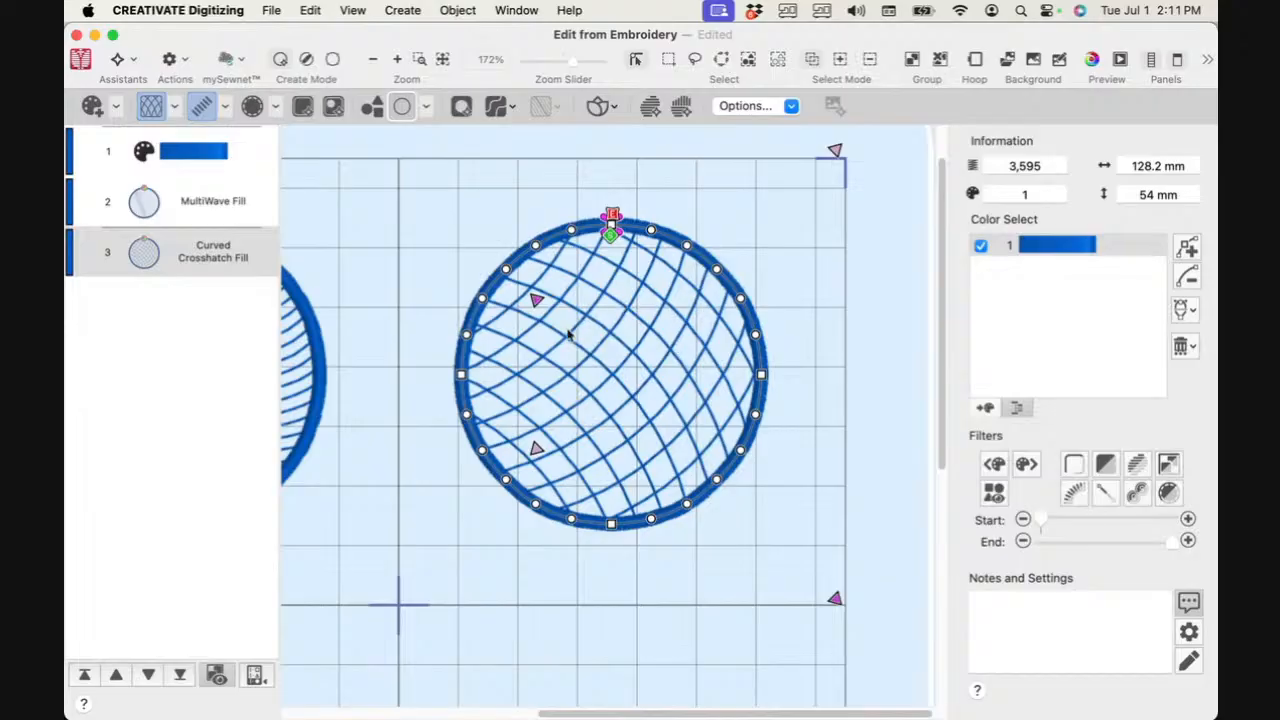
pyautogui.rightClick(589, 288)
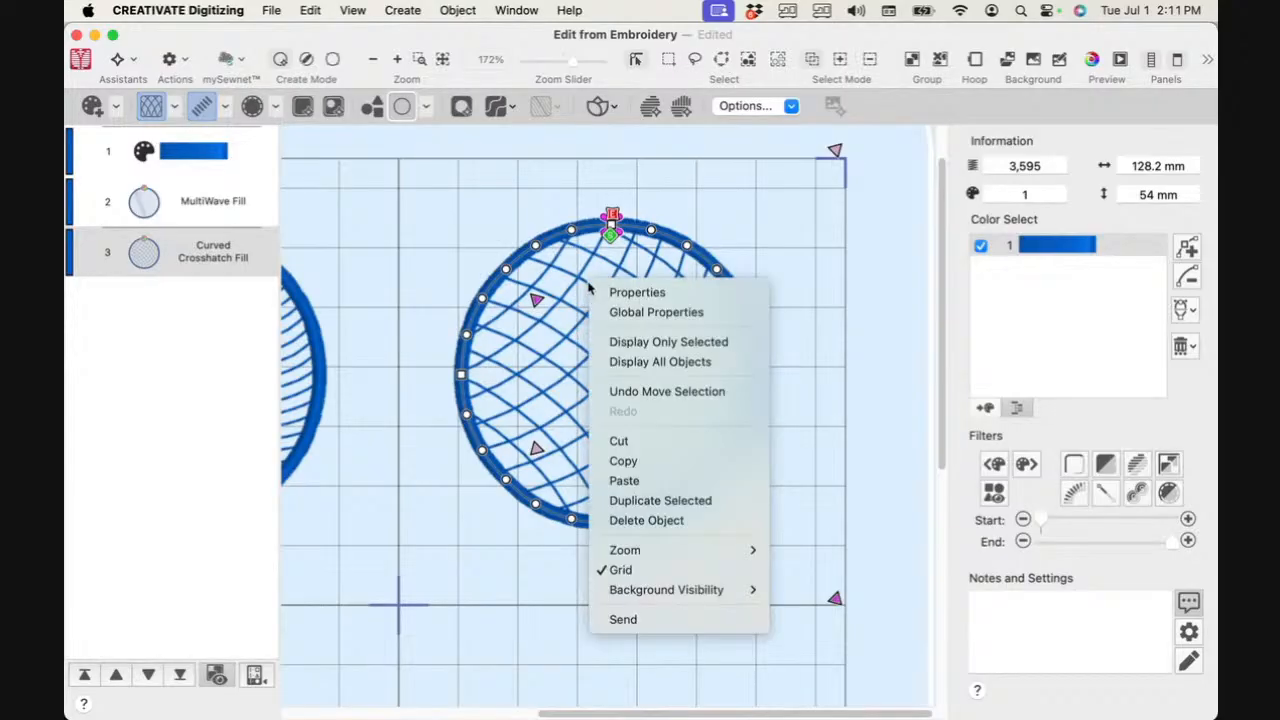
pyautogui.click(614, 290)
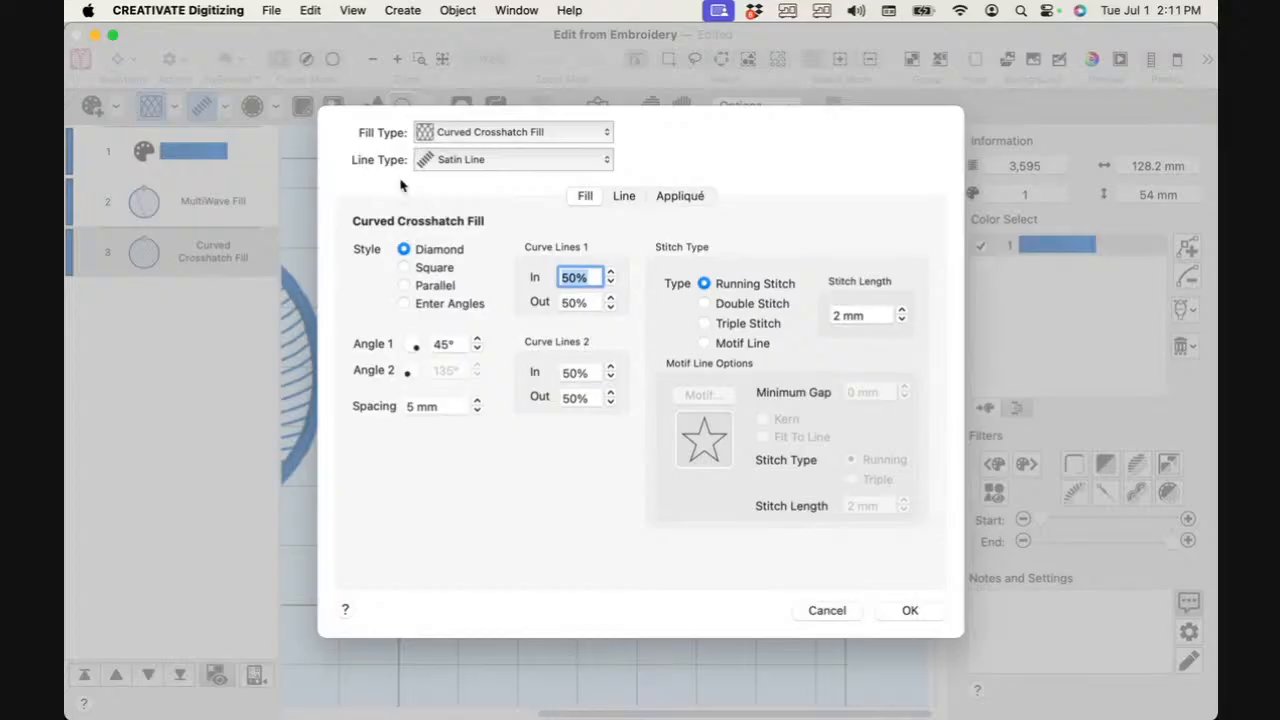
pyautogui.click(430, 271)
pyautogui.click(915, 612)
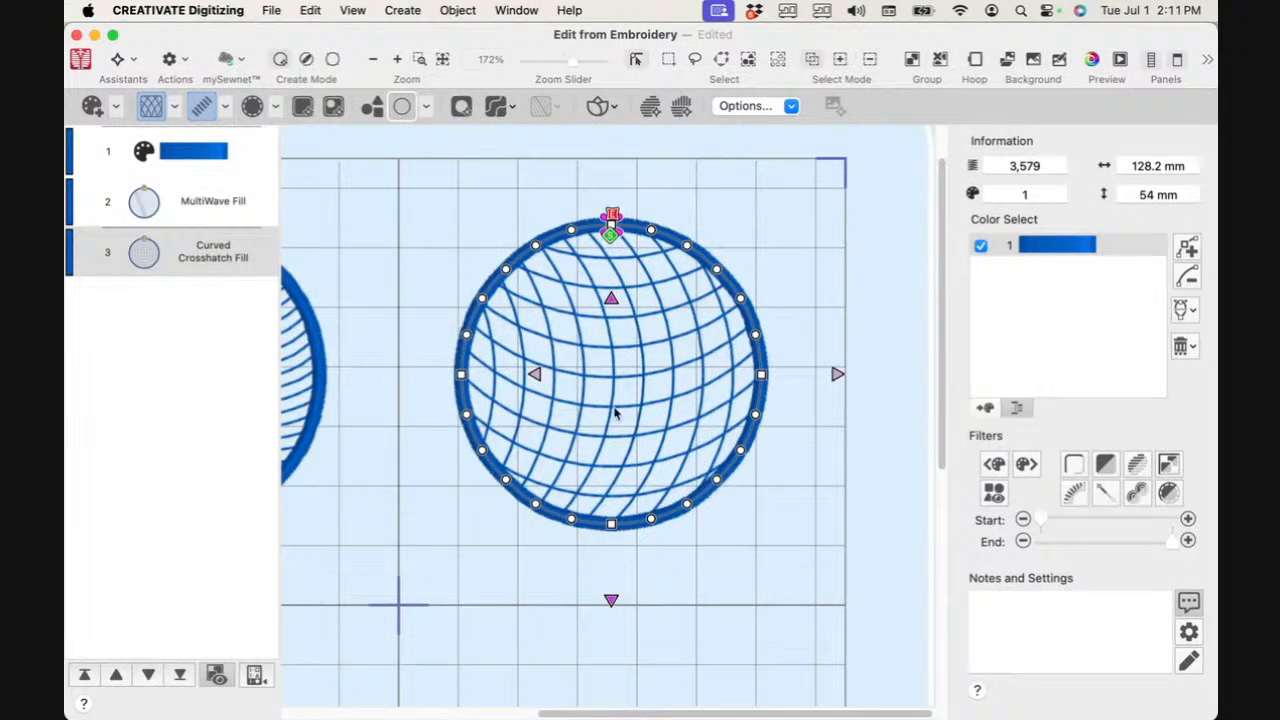
# Step: Give the Curved Crosshatch fill custom angles, with Angle 1 at 30° and Angle 2 at 137°
pyautogui.rightClick(607, 330)
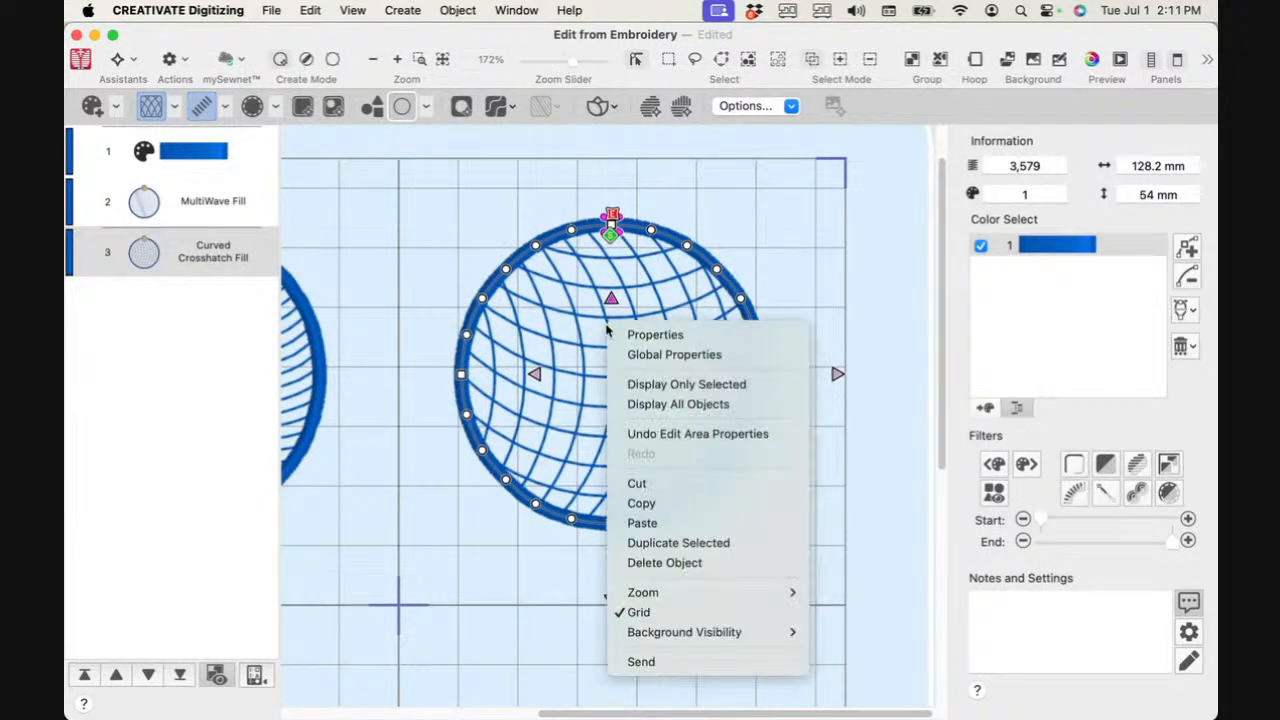
pyautogui.click(660, 335)
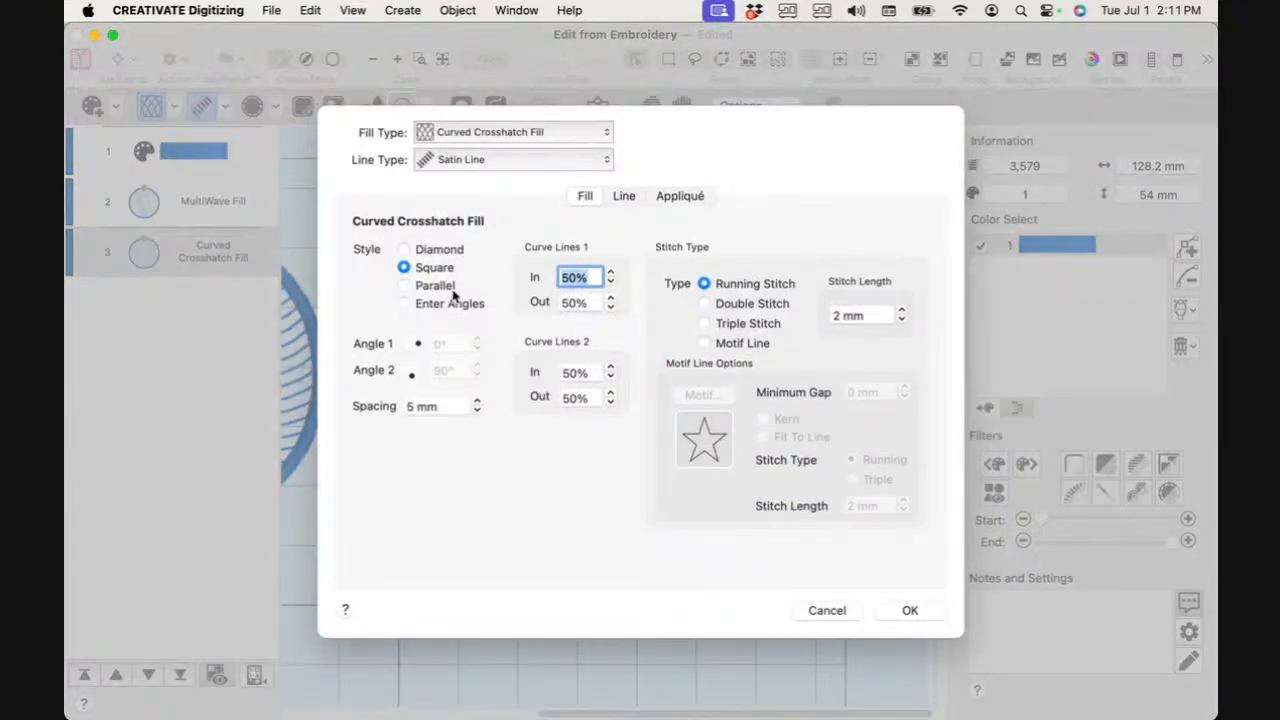
pyautogui.click(437, 287)
pyautogui.click(403, 303)
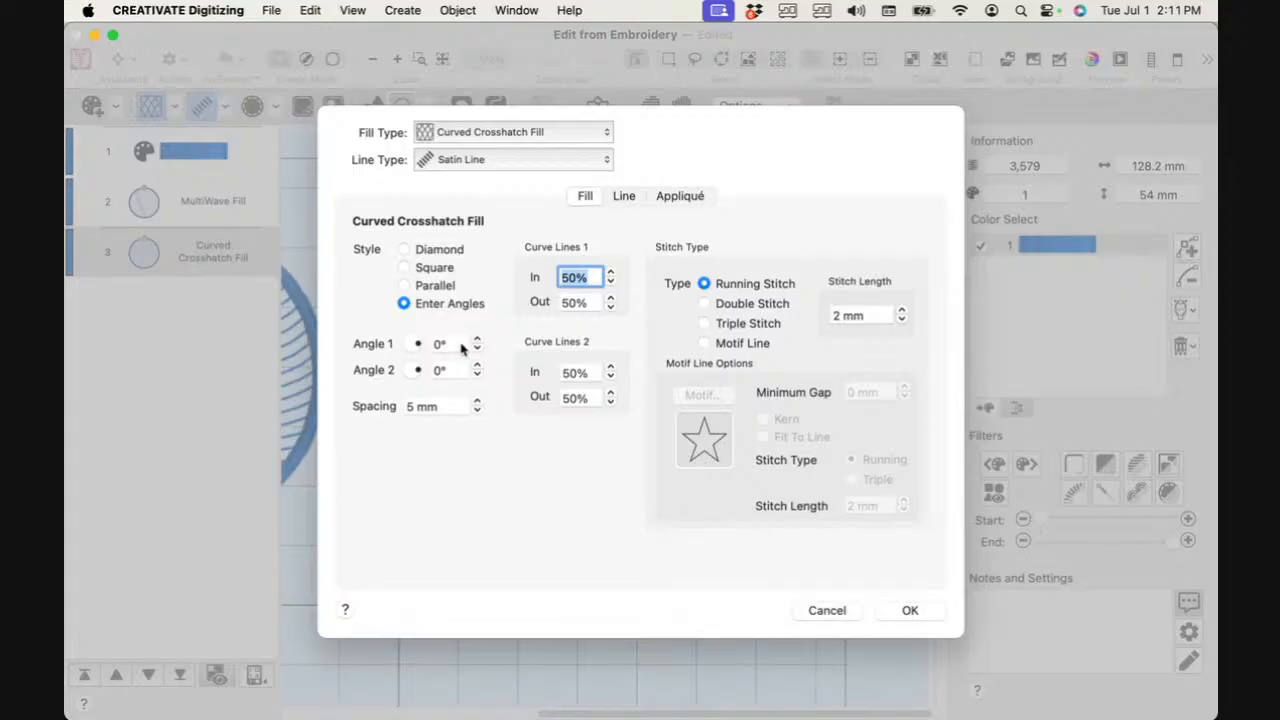
pyautogui.click(449, 344)
pyautogui.write('30')
pyautogui.press('Tab')
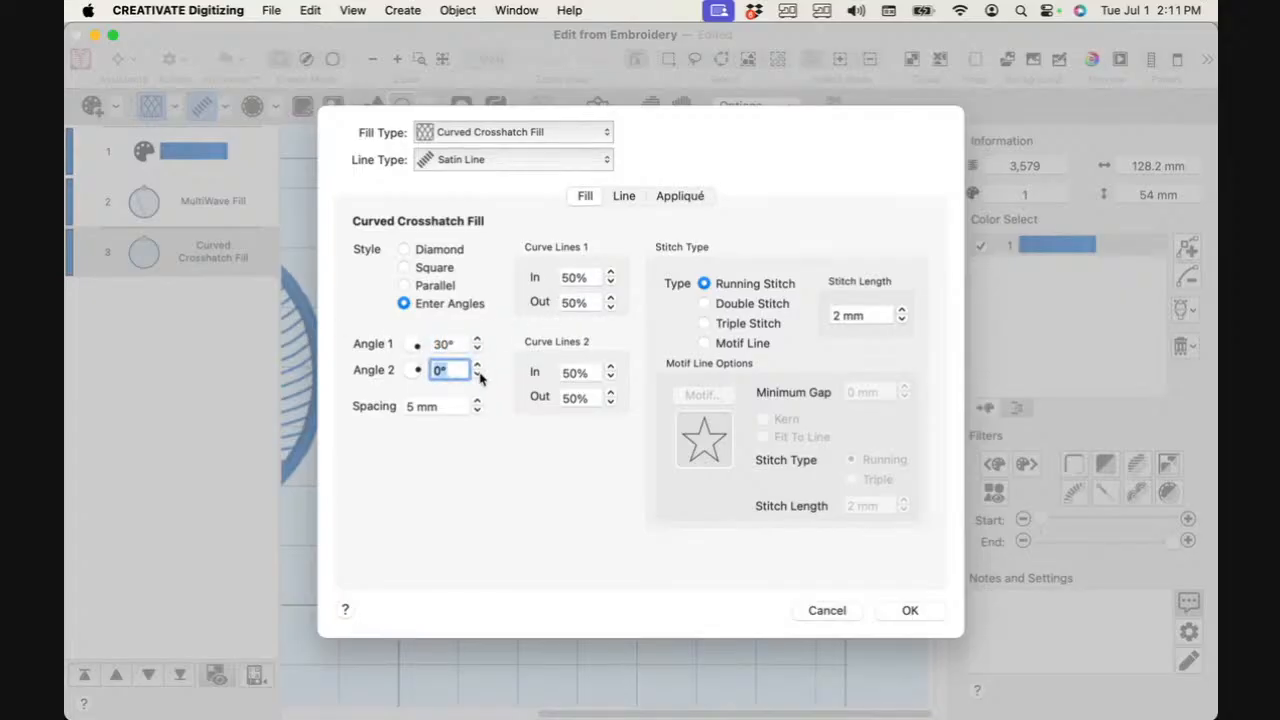
pyautogui.write('1')
pyautogui.click(912, 614)
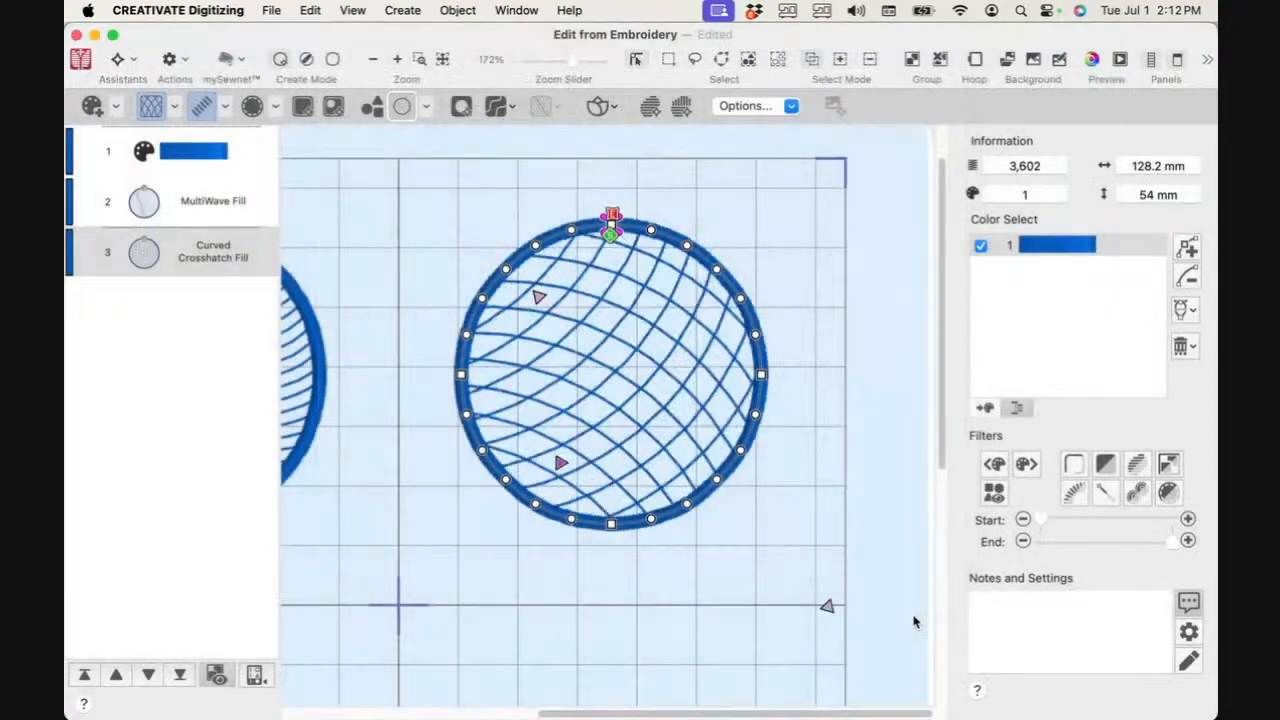
# Step: Switch the Curved Crosshatch fill from custom angles back to the Square style
pyautogui.rightClick(565, 333)
pyautogui.click(596, 336)
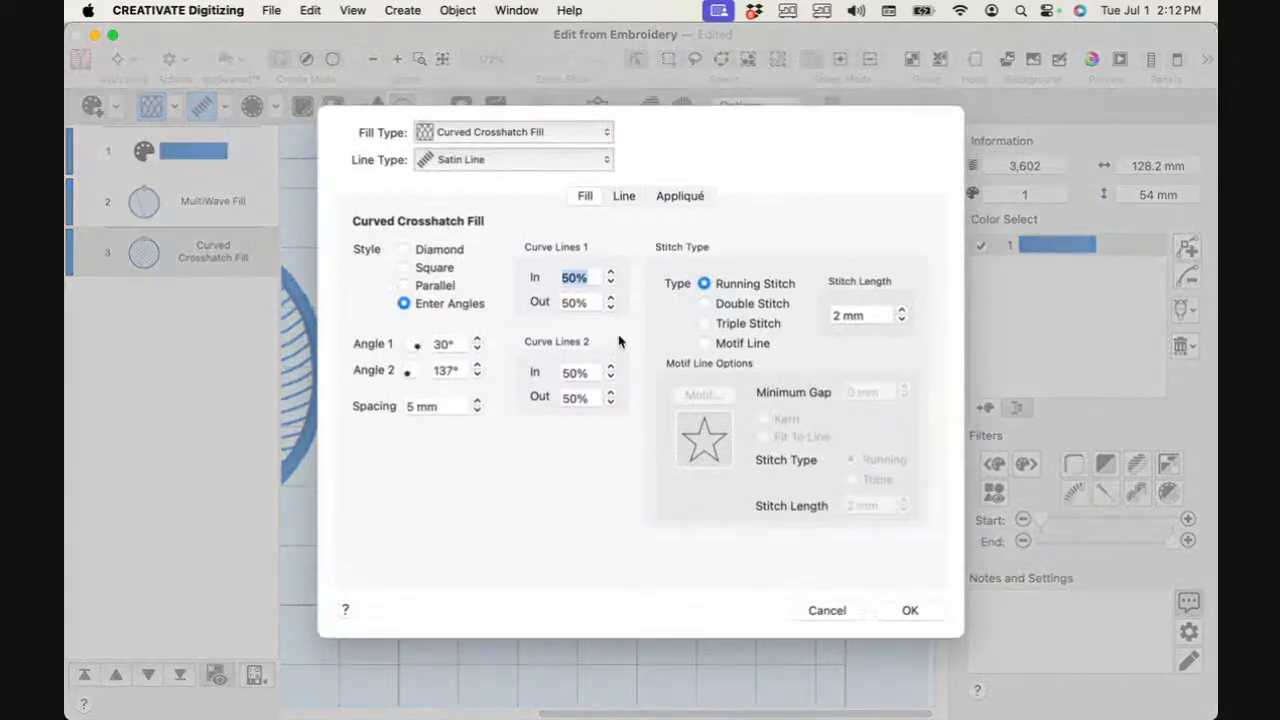
pyautogui.click(433, 269)
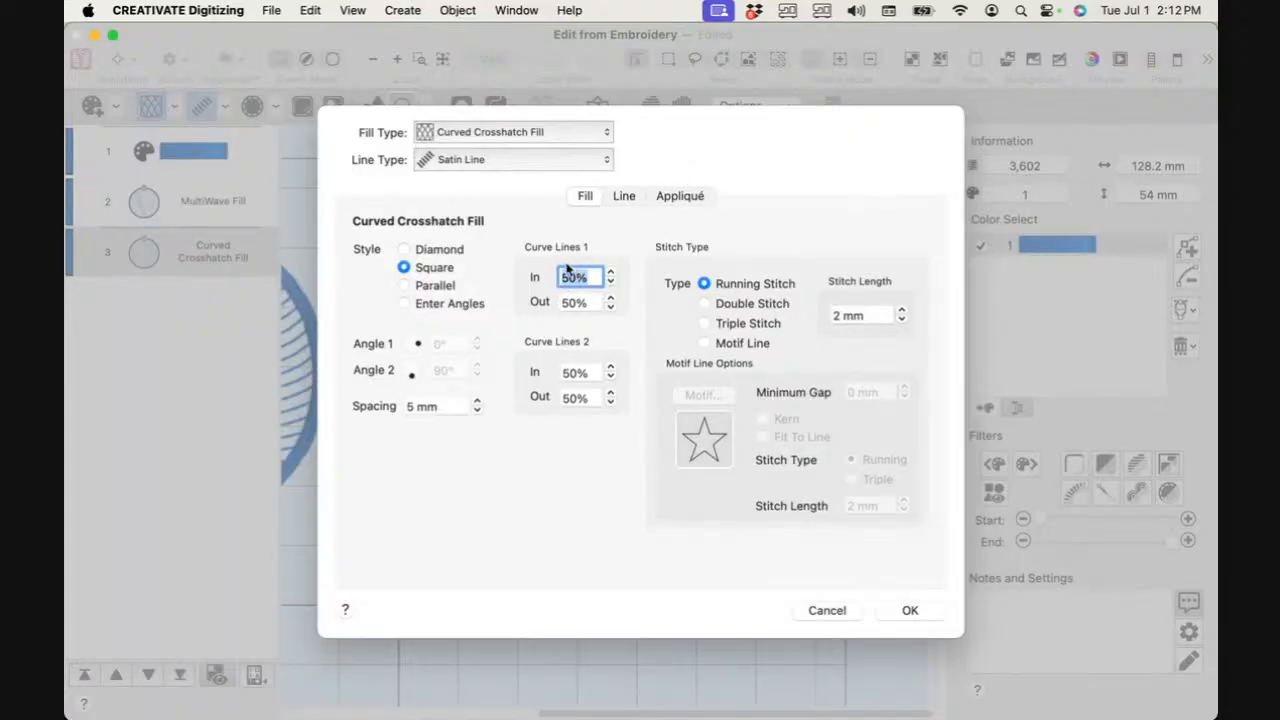
pyautogui.click(905, 610)
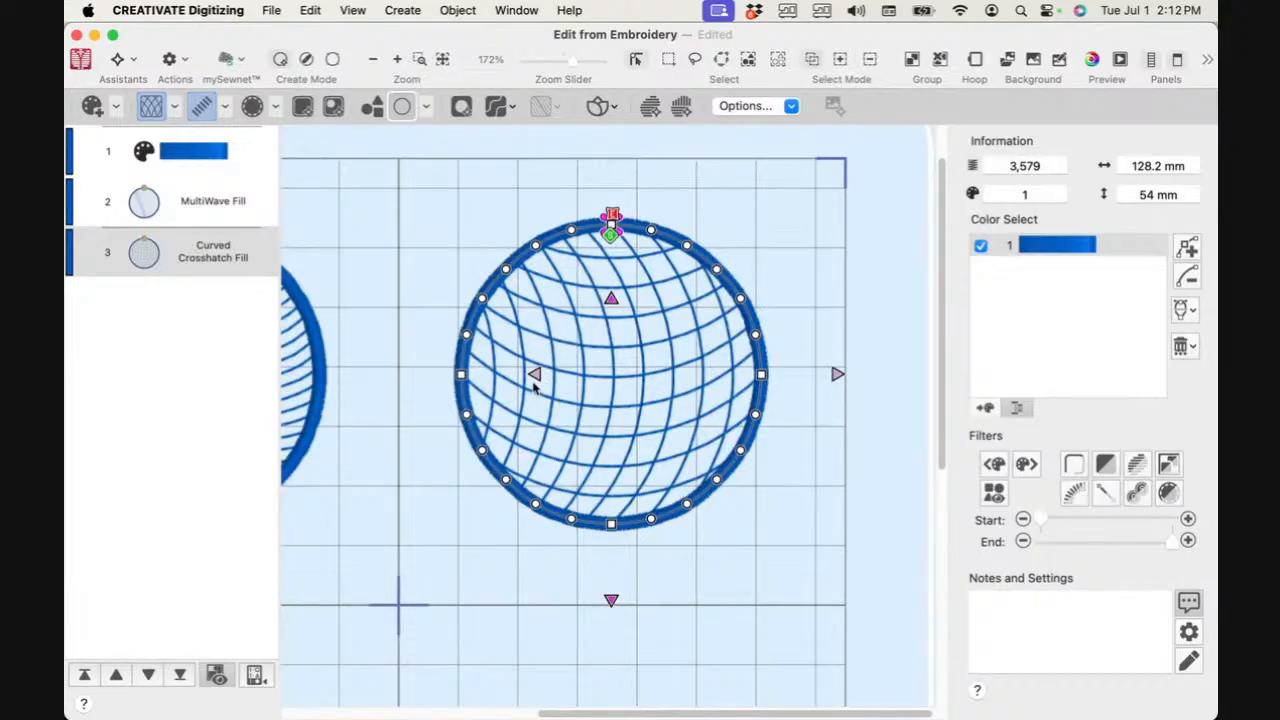
# Step: Reshape the crosshatch curves by moving the upper curve handle above the circle, the lower one inside it, and both side handles inward
pyautogui.moveTo(611, 300); pyautogui.dragTo(611, 182)
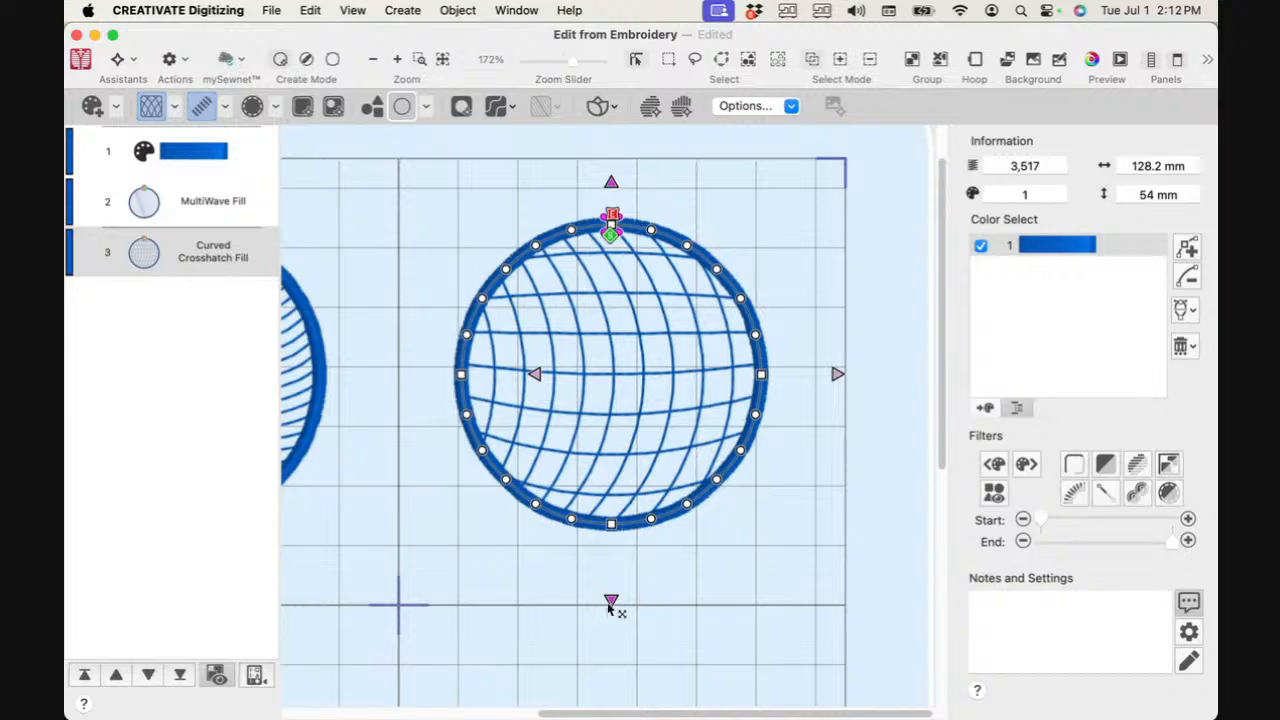
pyautogui.moveTo(611, 603); pyautogui.dragTo(610, 448)
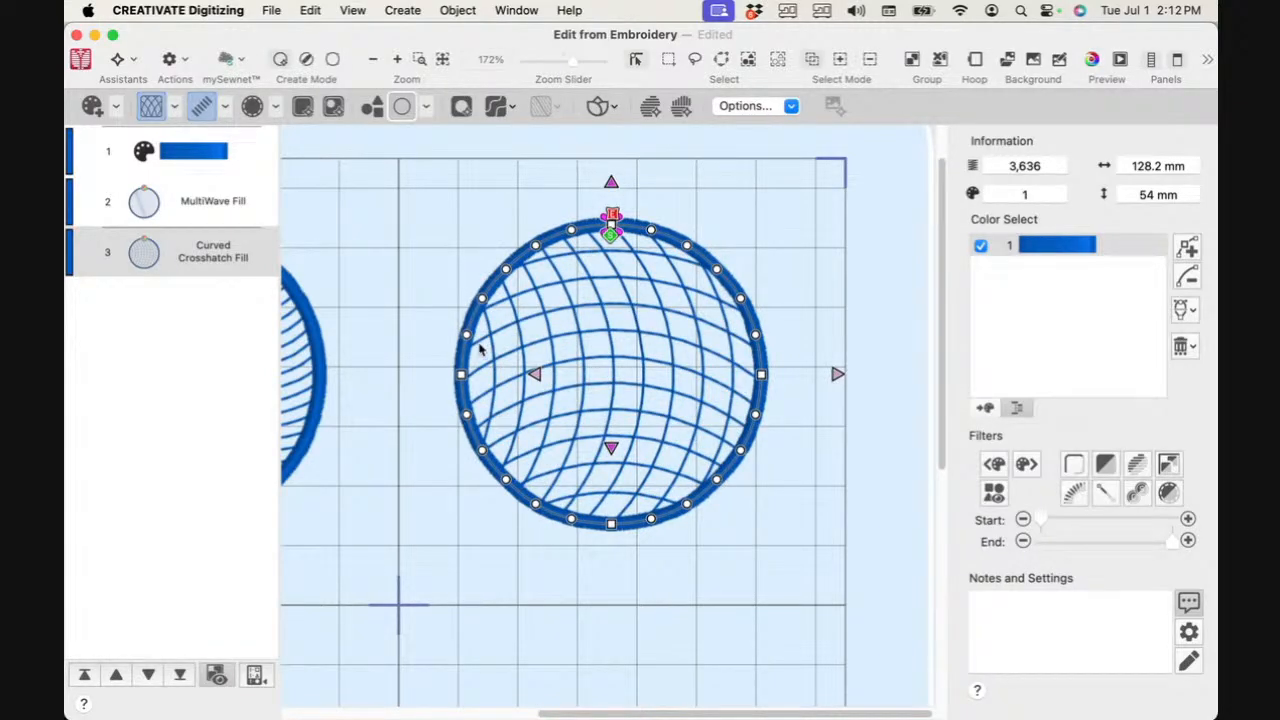
pyautogui.moveTo(534, 374); pyautogui.dragTo(562, 378)
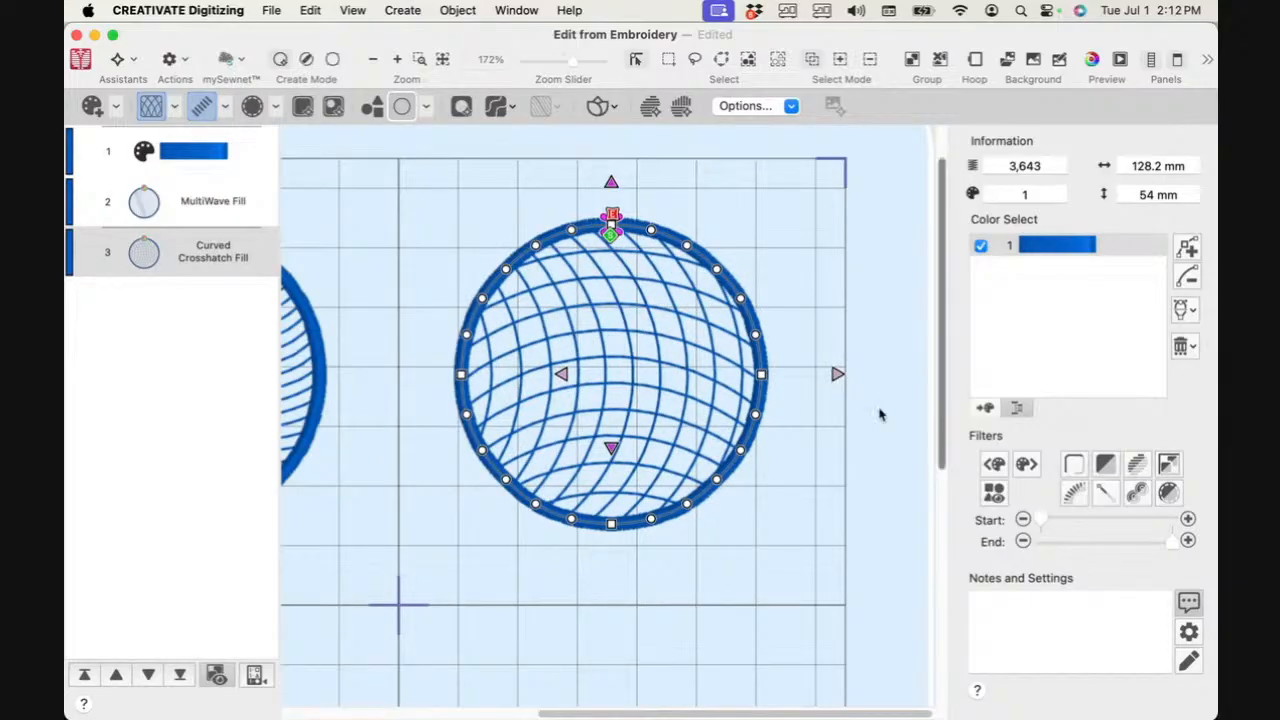
pyautogui.moveTo(835, 375); pyautogui.dragTo(775, 376)
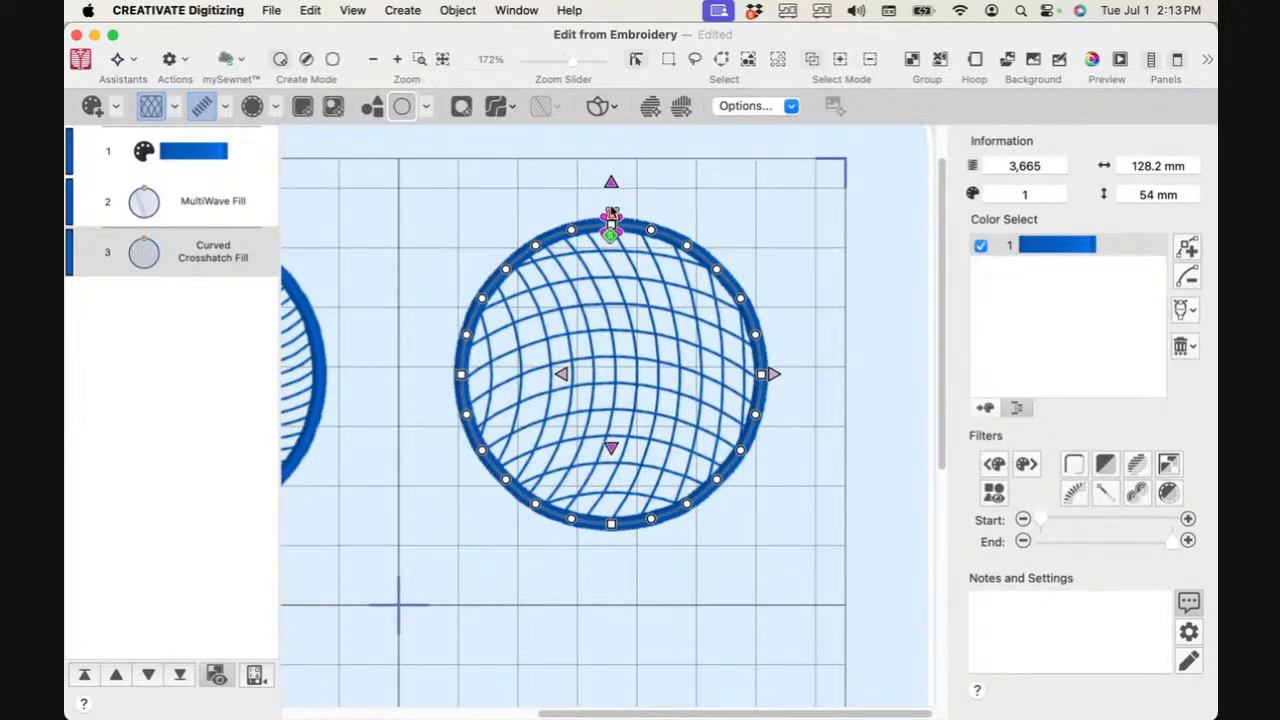
pyautogui.moveTo(568, 379); pyautogui.dragTo(547, 379)
pyautogui.moveTo(609, 450); pyautogui.dragTo(615, 447)
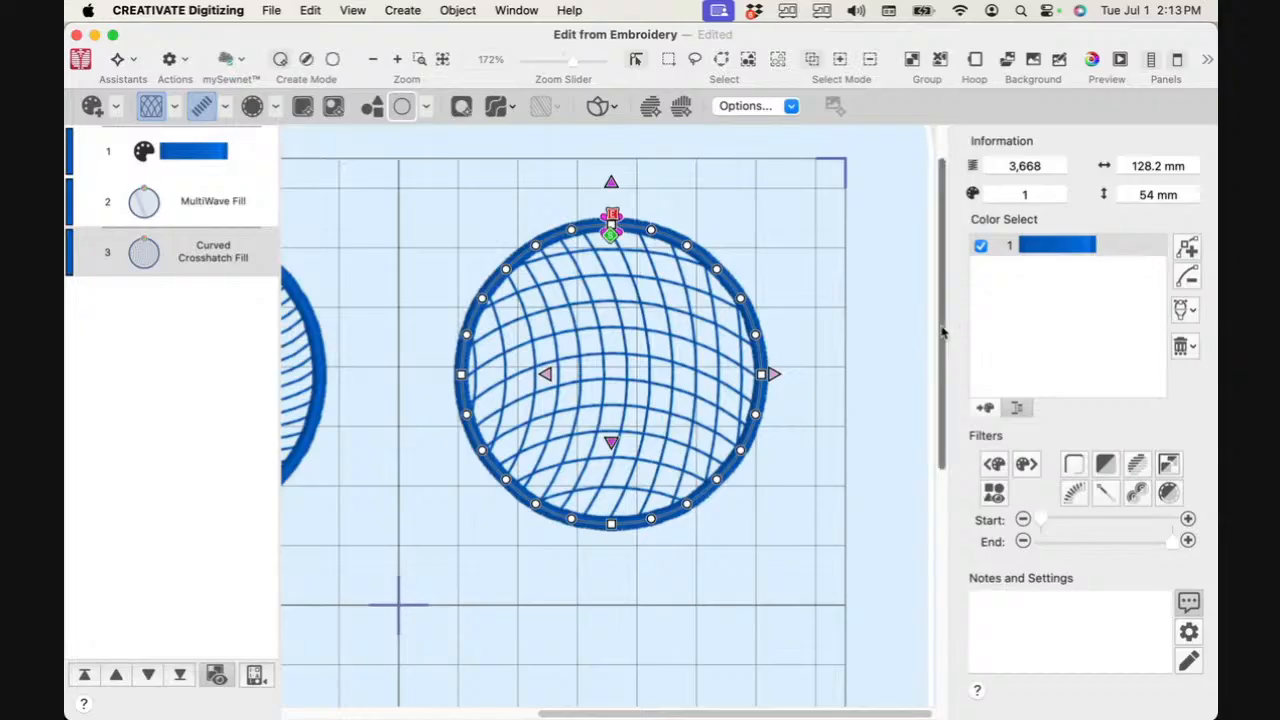
# Step: Select Spiral Fill for the next shape in the hoop's empty lower half, with a constant density of 15
pyautogui.moveTo(943, 333); pyautogui.dragTo(894, 366)
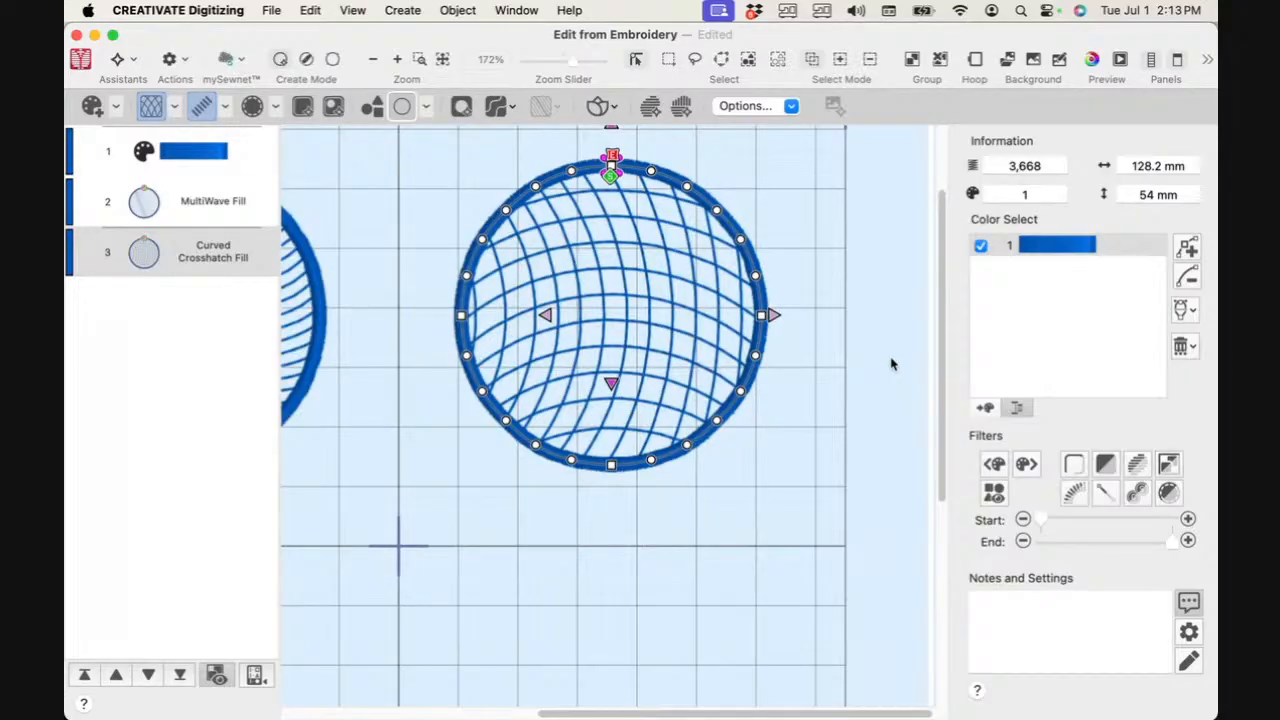
pyautogui.moveTo(950, 352); pyautogui.dragTo(940, 525)
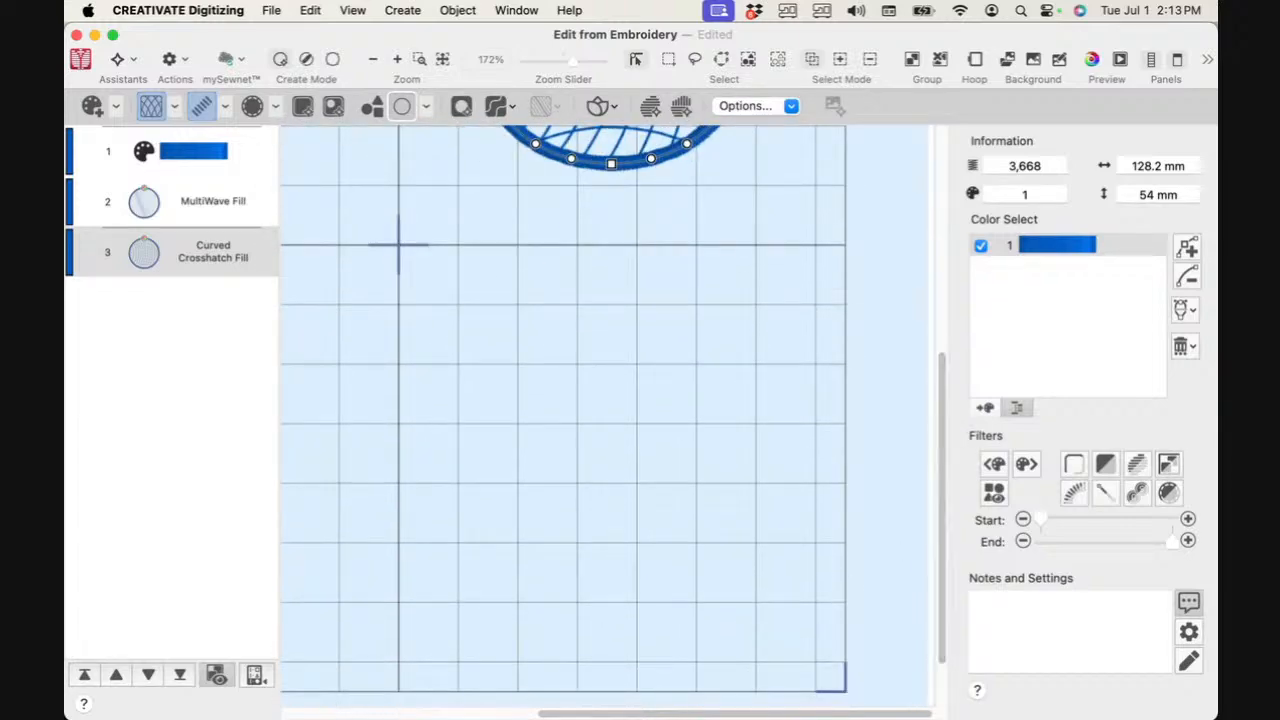
pyautogui.moveTo(680, 714); pyautogui.dragTo(427, 714)
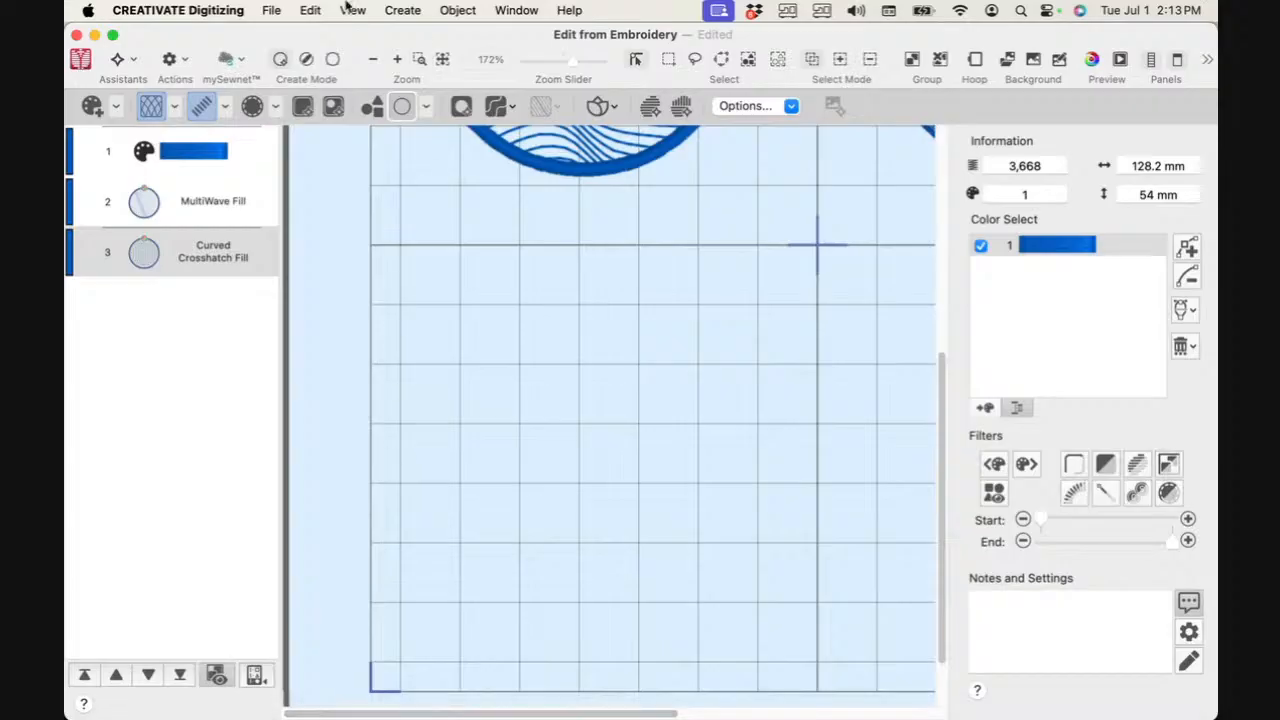
pyautogui.click(175, 112)
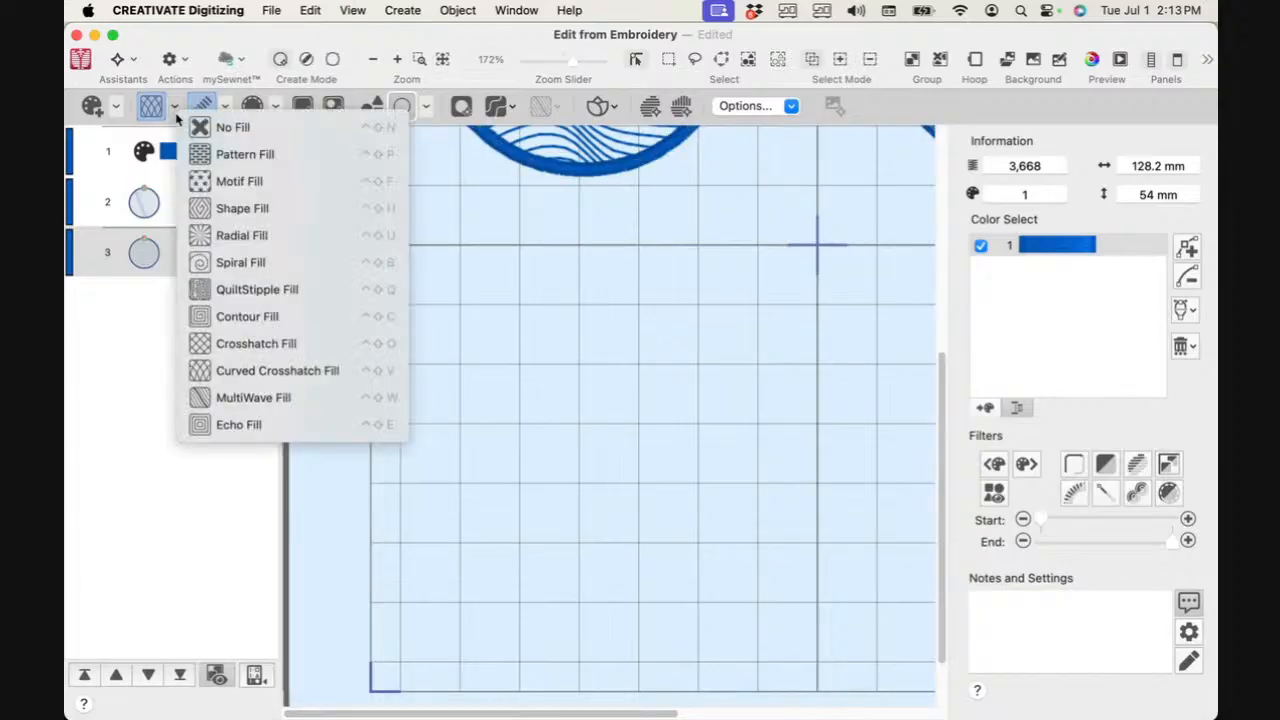
pyautogui.click(206, 260)
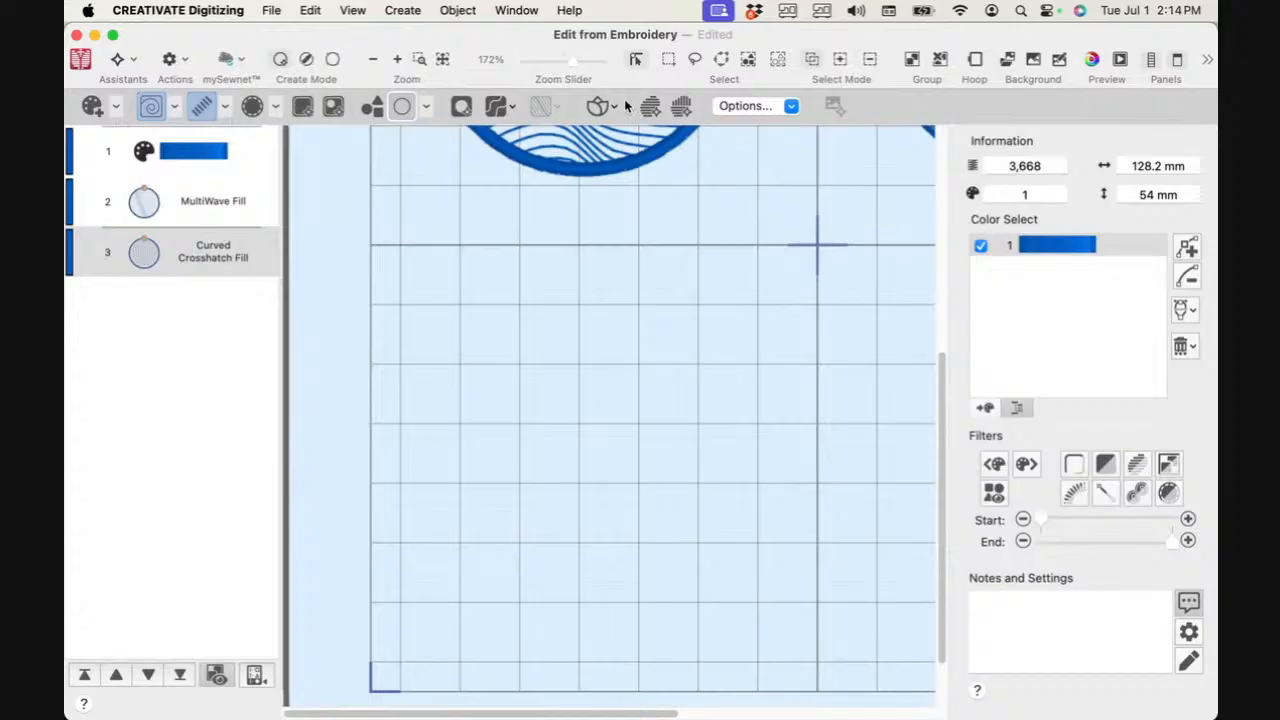
pyautogui.click(740, 106)
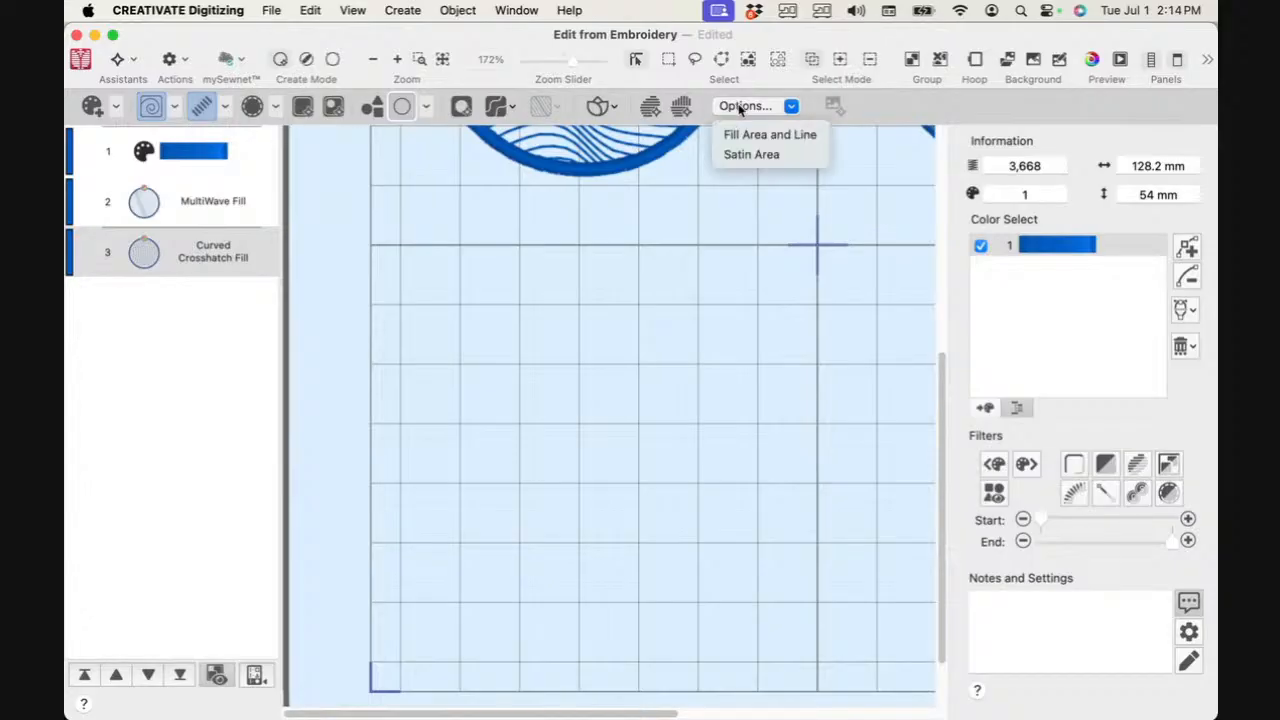
pyautogui.click(750, 136)
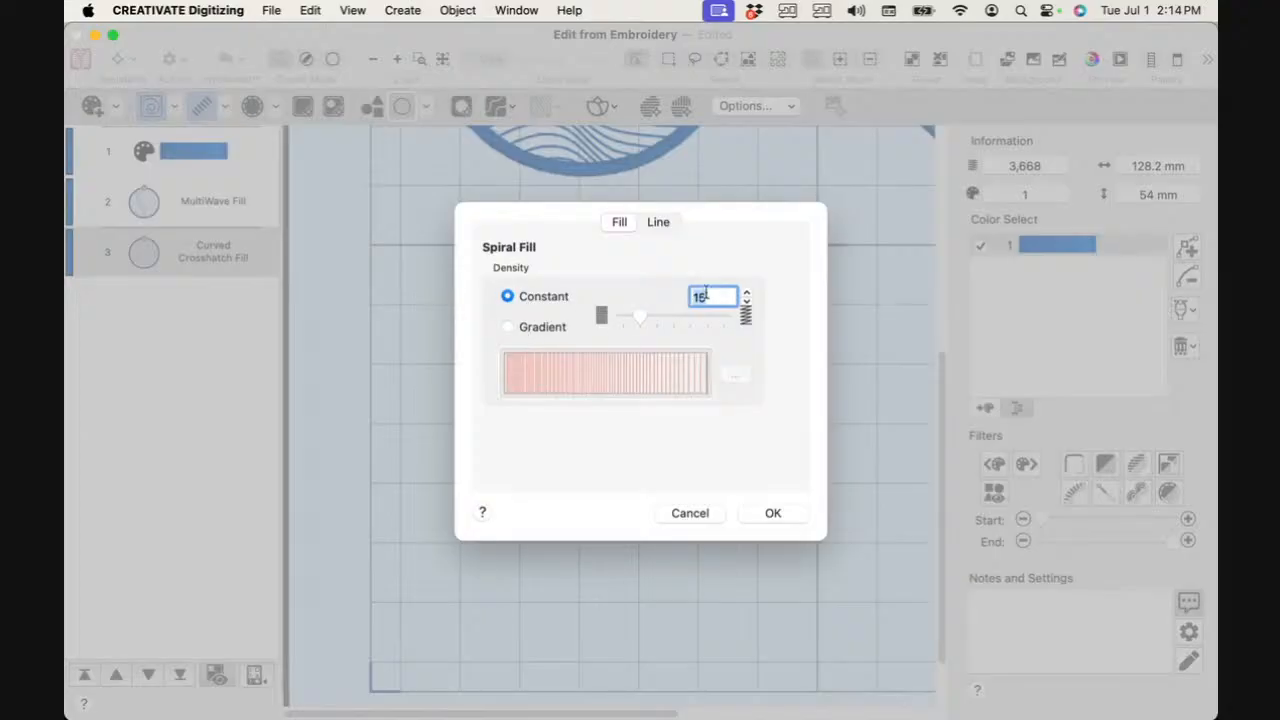
pyautogui.click(761, 517)
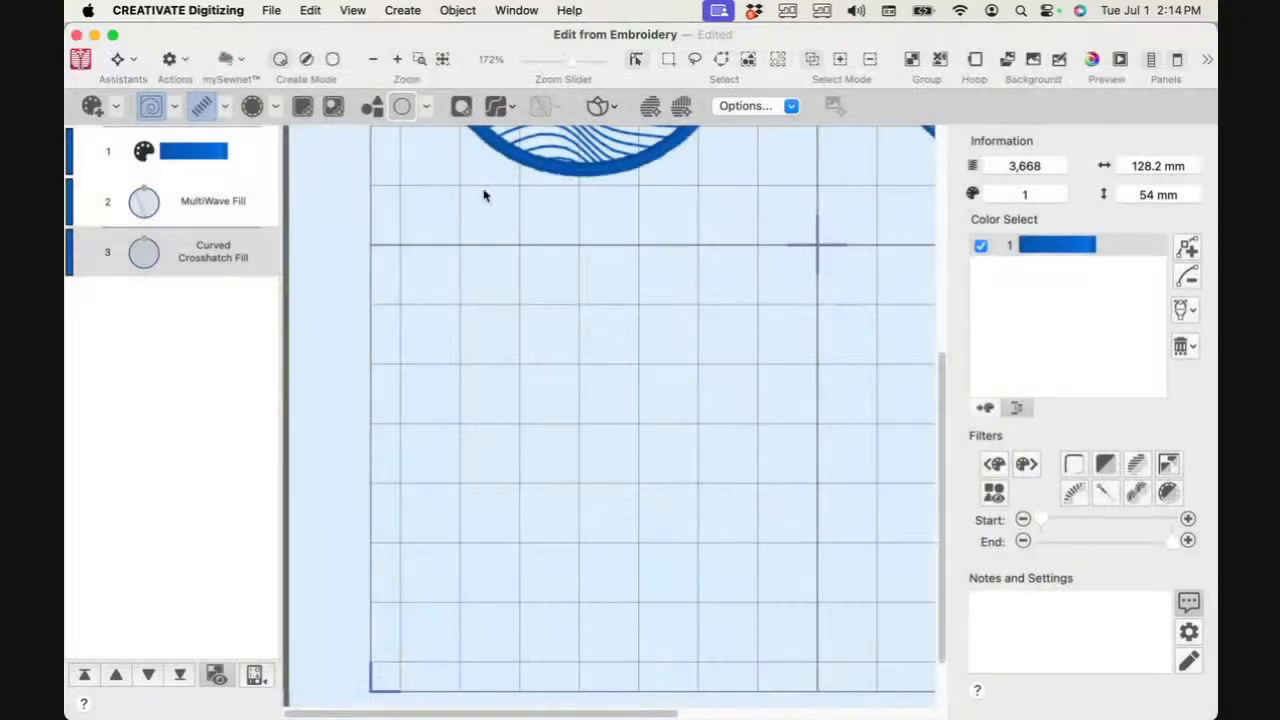
# Step: Insert a Quick Create circle with Spiral Fill in the hoop's lower-left quarter and enlarge it to fill most of that quarter
pyautogui.moveTo(835, 190); pyautogui.dragTo(547, 352)
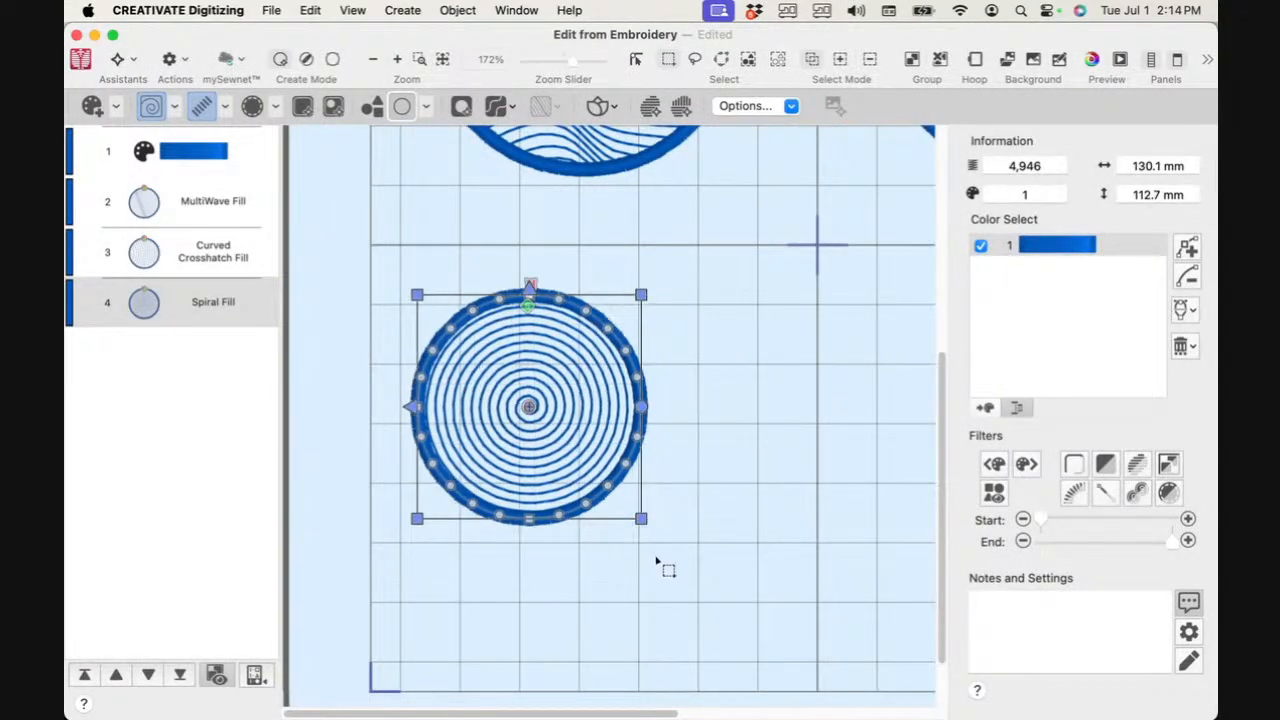
pyautogui.click(637, 526)
pyautogui.click(565, 422)
pyautogui.moveTo(644, 520); pyautogui.dragTo(764, 632)
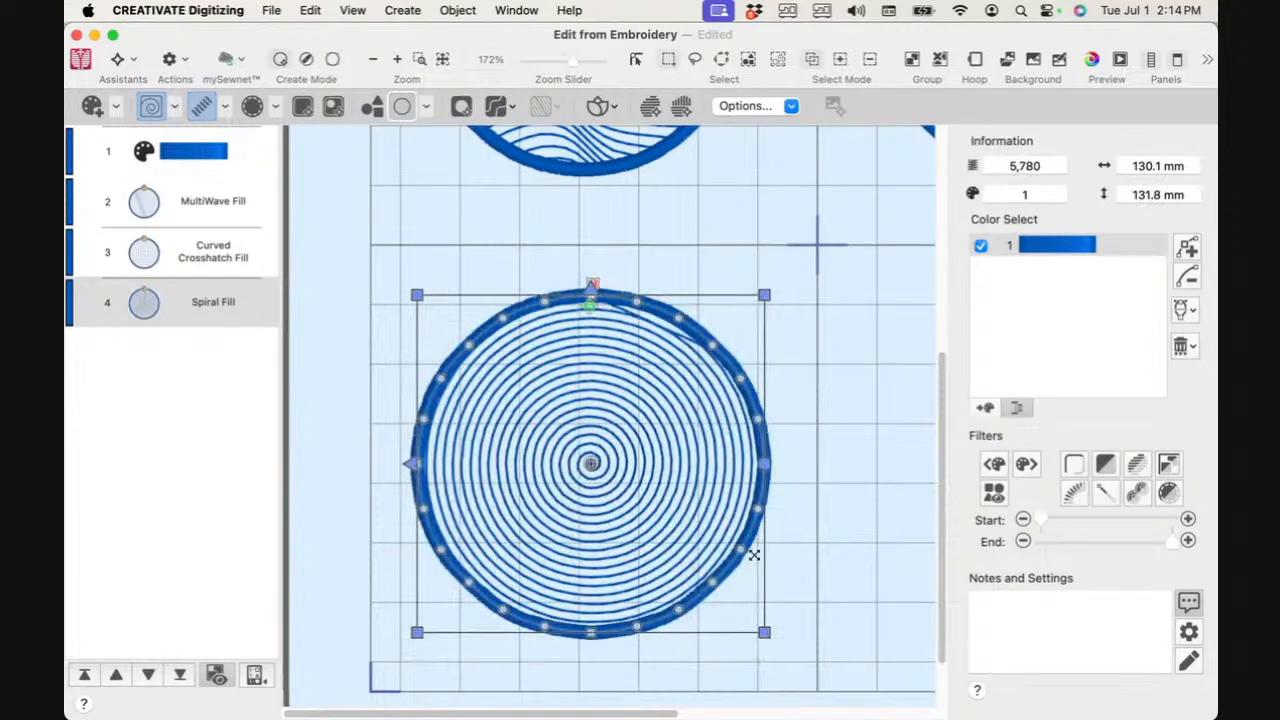
# Step: Finish the box selection and move the spiral's centre point outside the circle, beyond its upper-left edge
pyautogui.rightClick(766, 290)
pyautogui.click(833, 300)
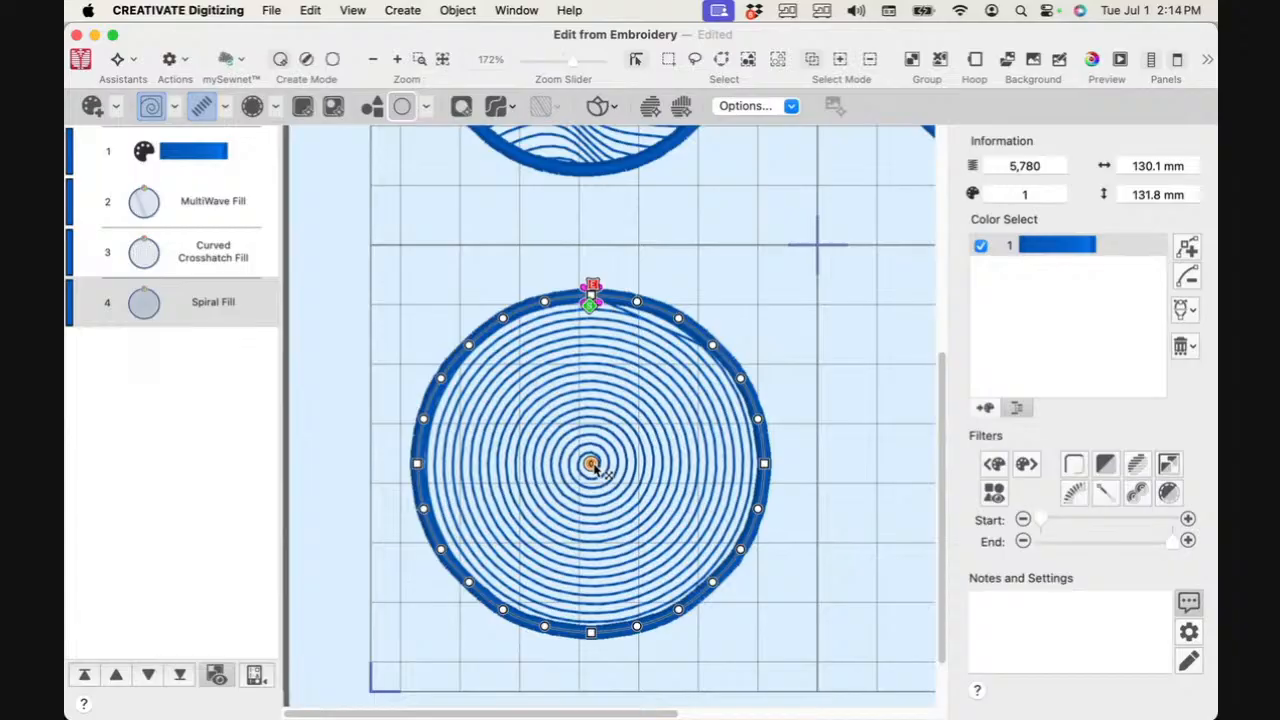
pyautogui.moveTo(591, 463)
pyautogui.mouseDown()
pyautogui.moveTo(663, 409)
pyautogui.moveTo(487, 505)
pyautogui.moveTo(509, 358)
pyautogui.moveTo(466, 260)
pyautogui.moveTo(427, 236)
pyautogui.mouseUp()
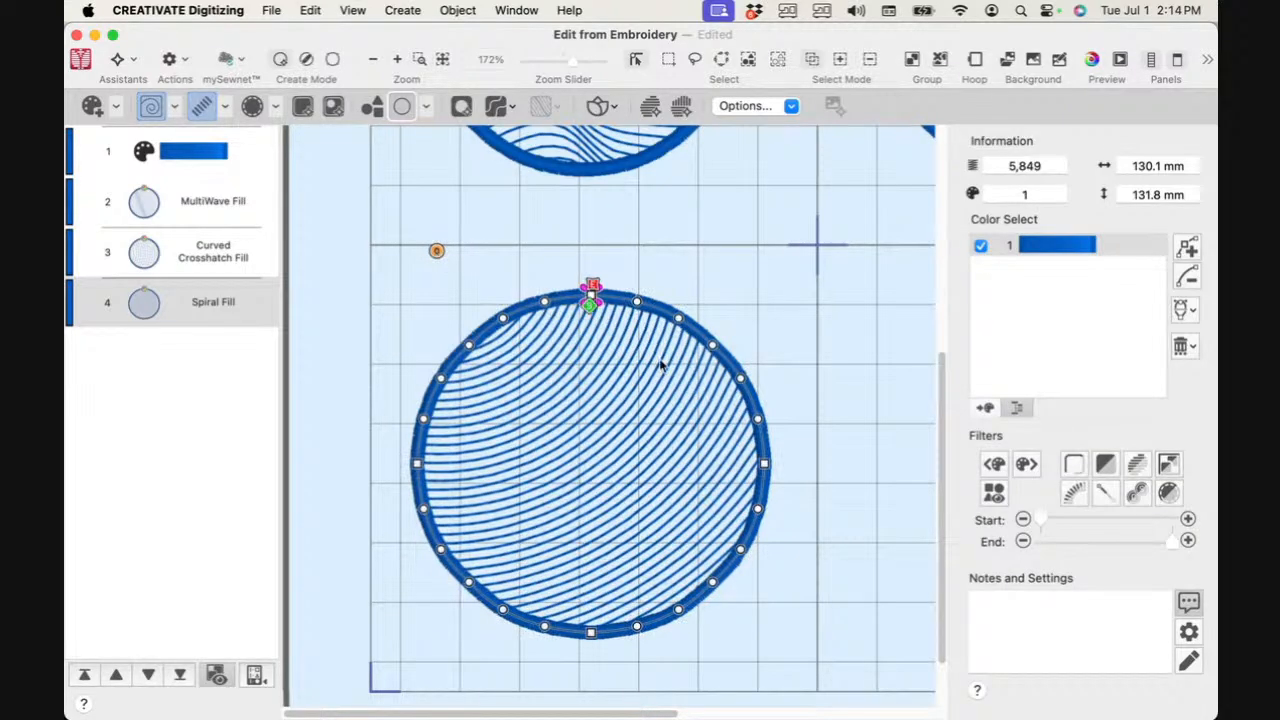
# Step: Make the Spiral Fill denser by lowering its constant density value in the circle's properties
pyautogui.rightClick(614, 216)
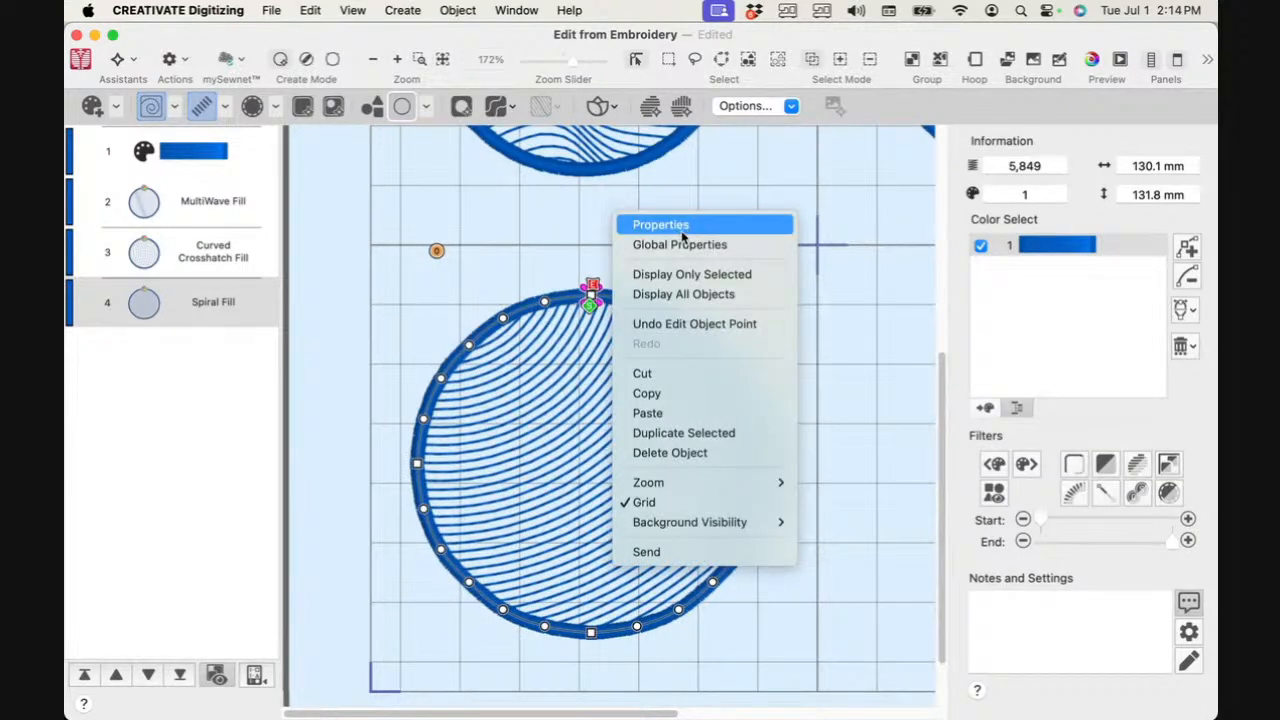
pyautogui.click(683, 225)
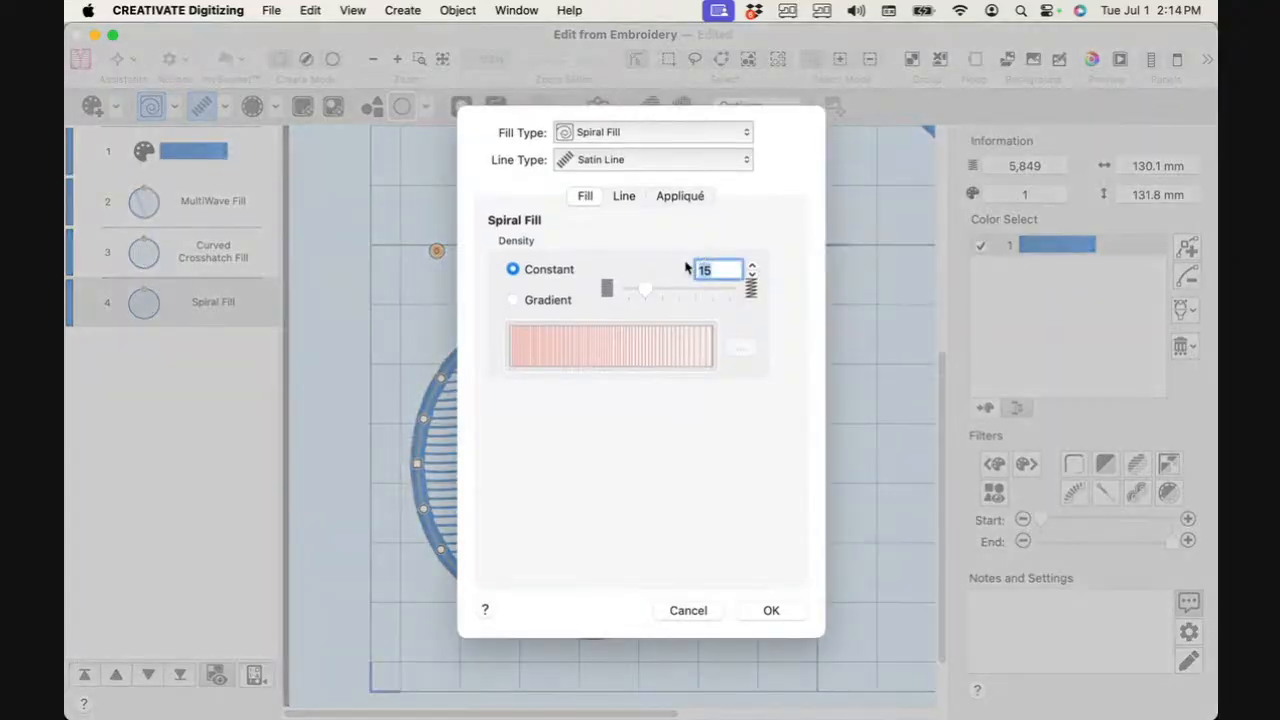
pyautogui.moveTo(694, 268); pyautogui.dragTo(742, 267)
pyautogui.moveTo(643, 287); pyautogui.dragTo(636, 287)
pyautogui.click(795, 608)
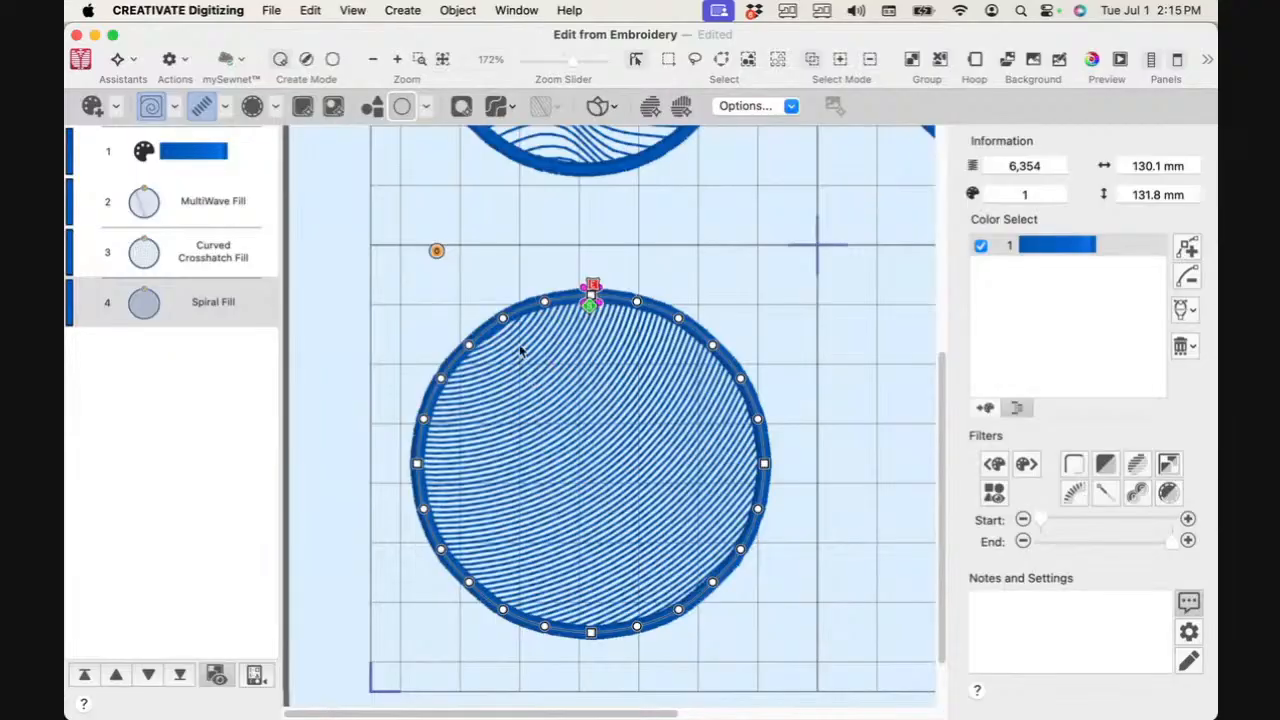
# Step: Set the lower-left circle's Spiral Fill to a constant density of 25
pyautogui.rightClick(520, 350)
pyautogui.click(527, 352)
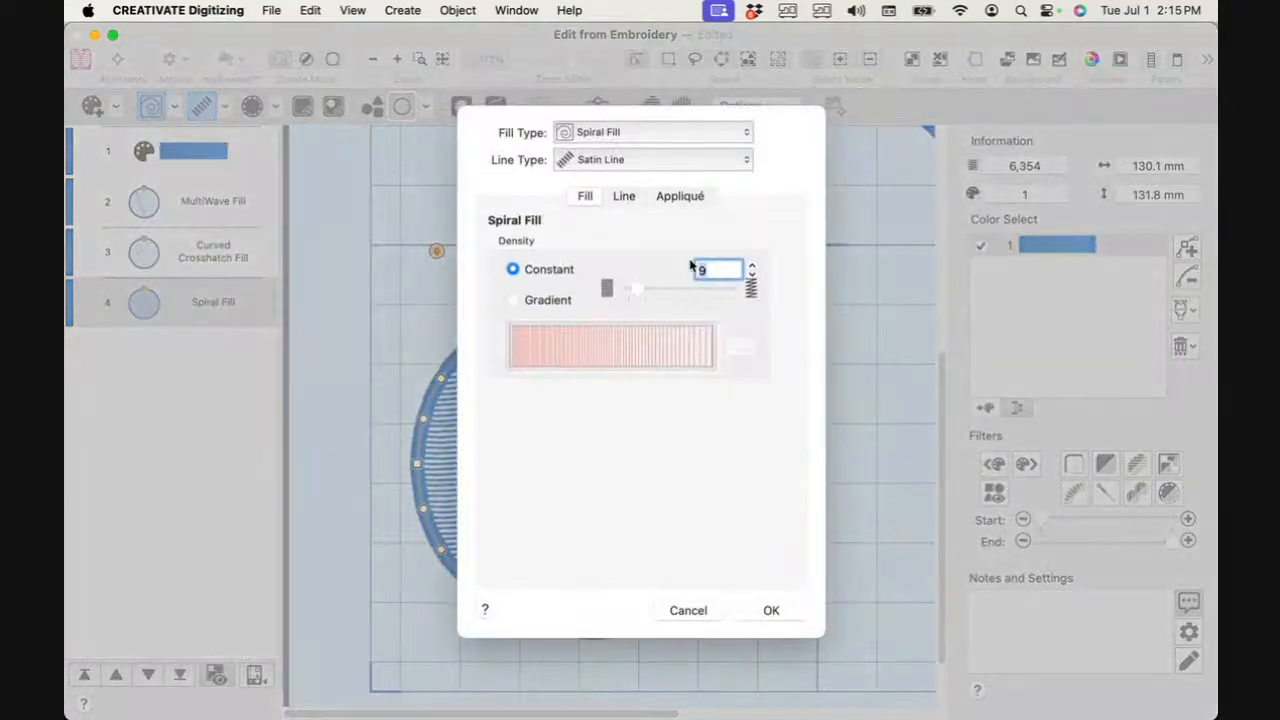
pyautogui.click(771, 611)
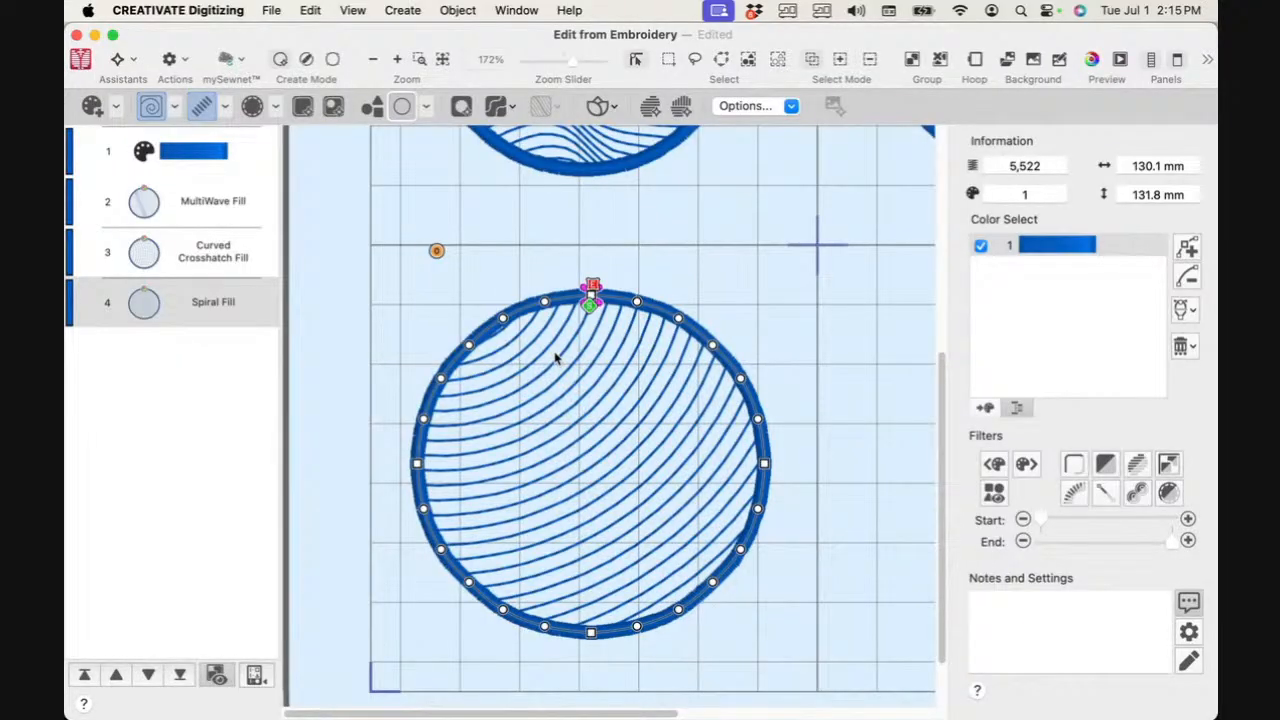
# Step: Switch the Spiral Fill to gradient density with the end marker at 22, and move its centre point just above the circle's top edge
pyautogui.rightClick(589, 336)
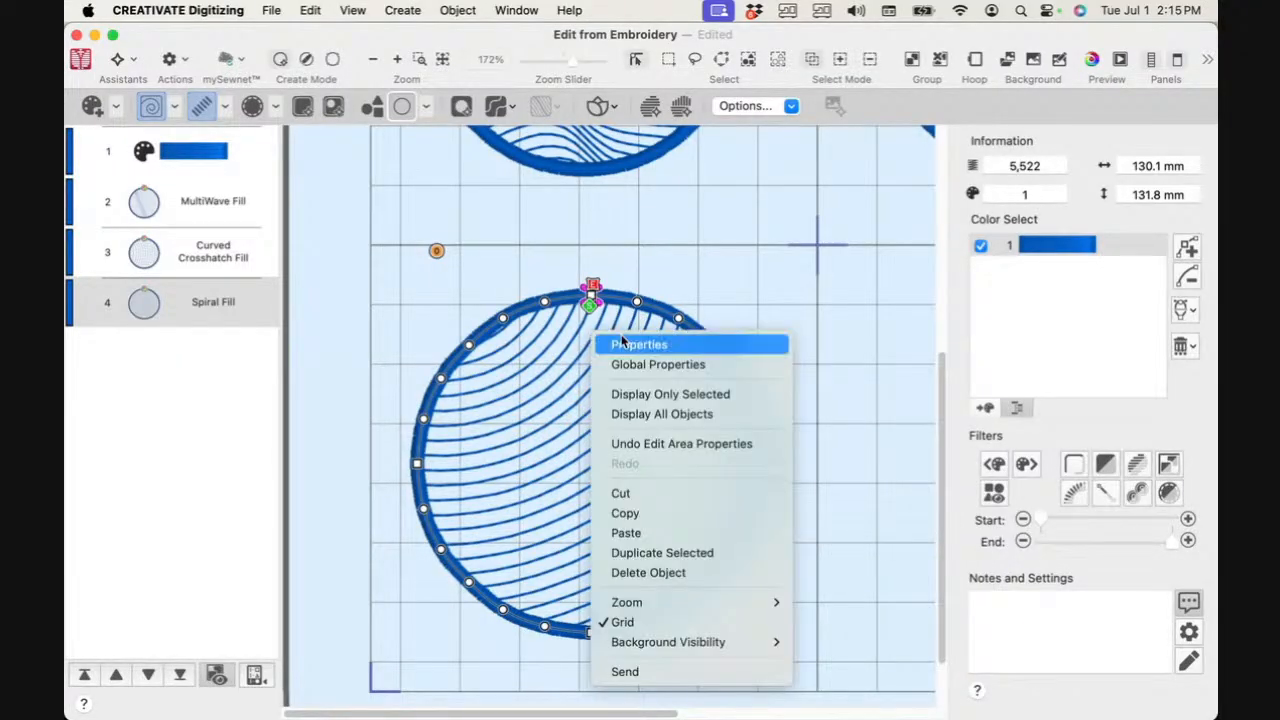
pyautogui.click(627, 344)
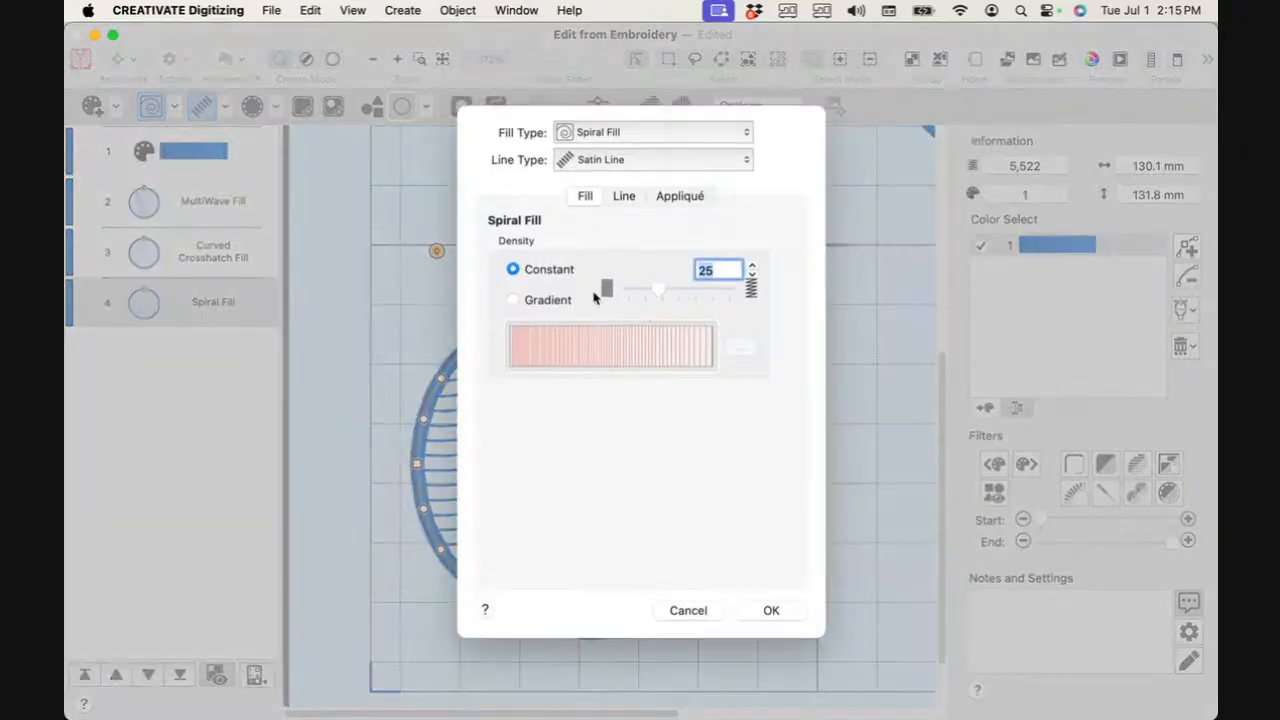
pyautogui.click(547, 305)
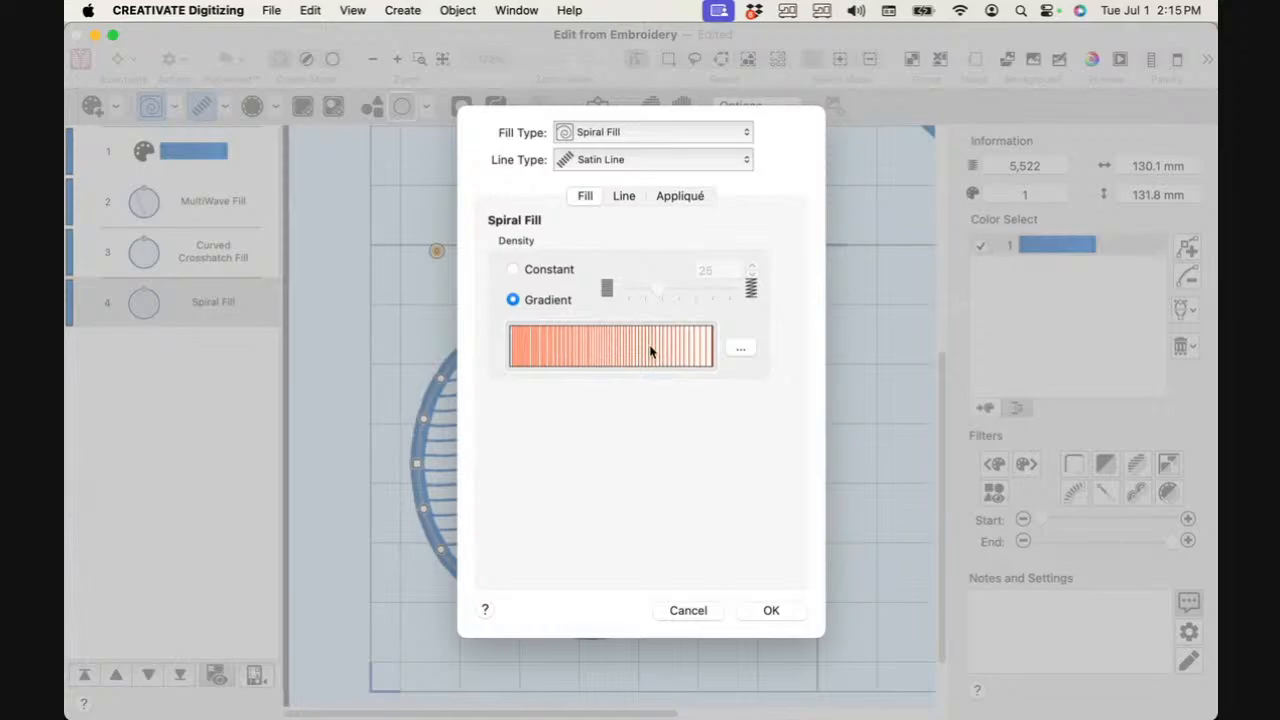
pyautogui.click(739, 352)
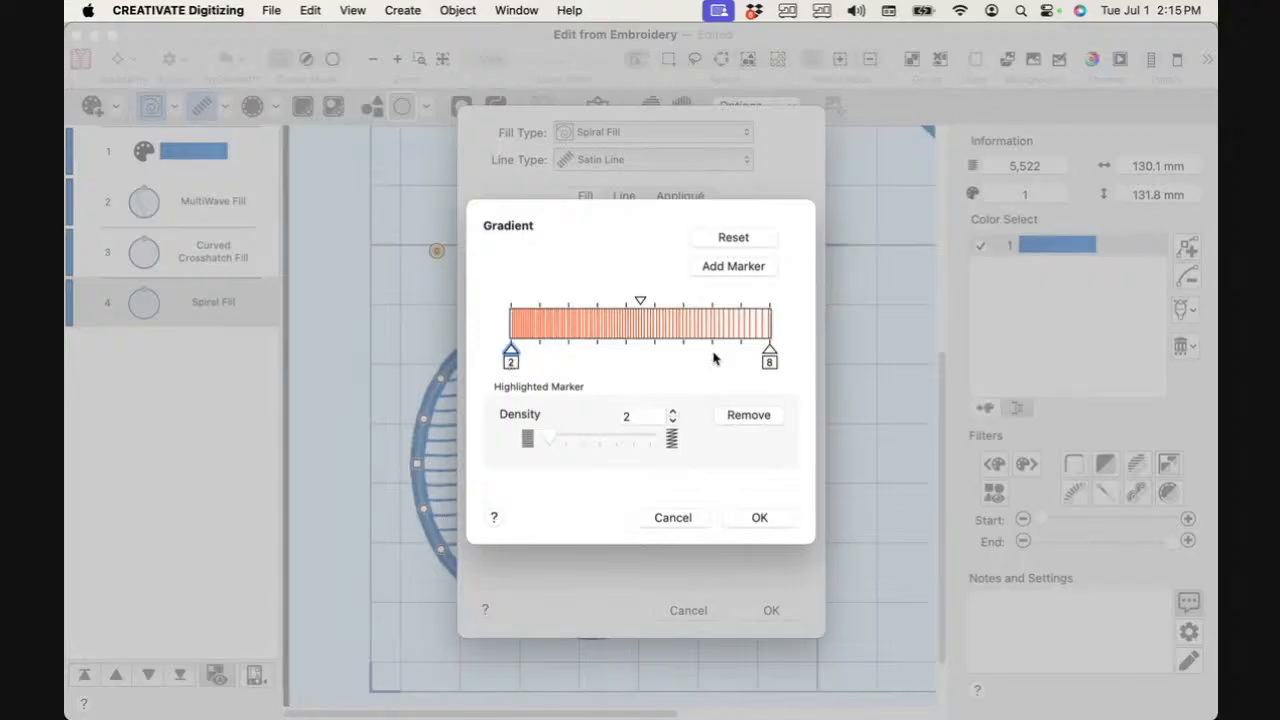
pyautogui.click(770, 362)
pyautogui.moveTo(562, 441)
pyautogui.mouseDown()
pyautogui.moveTo(591, 443)
pyautogui.moveTo(576, 441)
pyautogui.mouseUp()
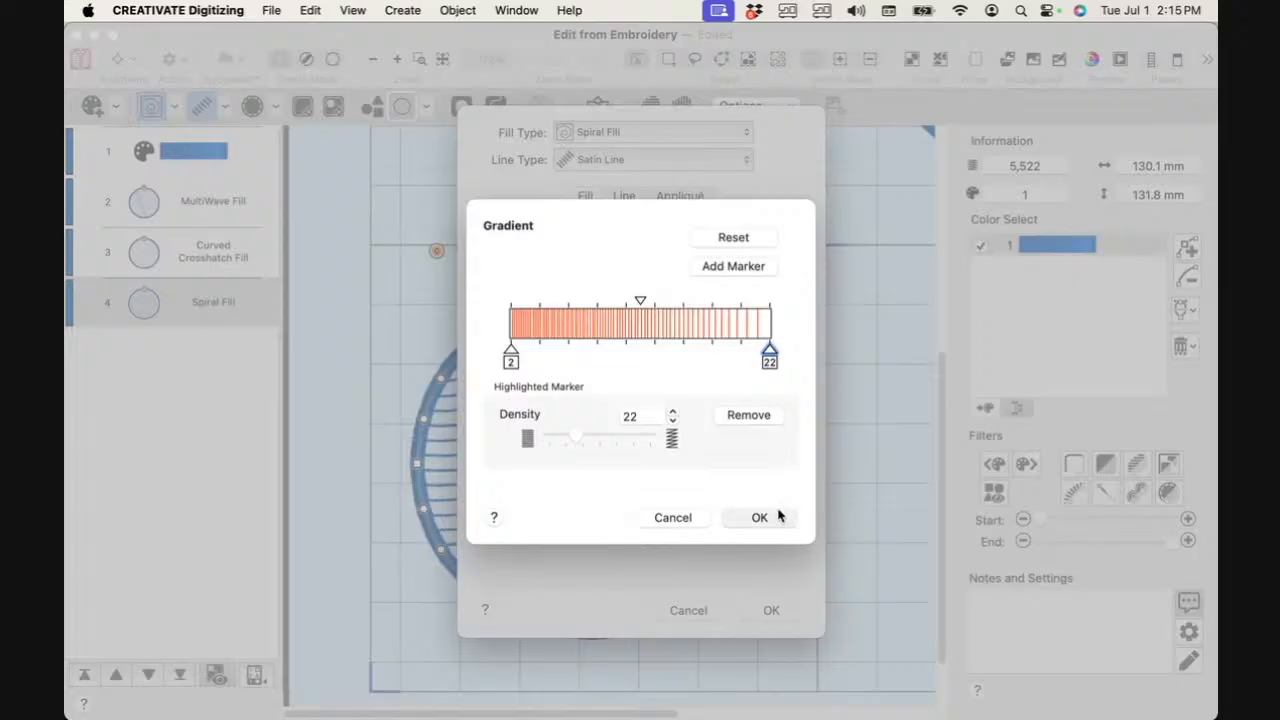
pyautogui.click(779, 515)
pyautogui.click(764, 608)
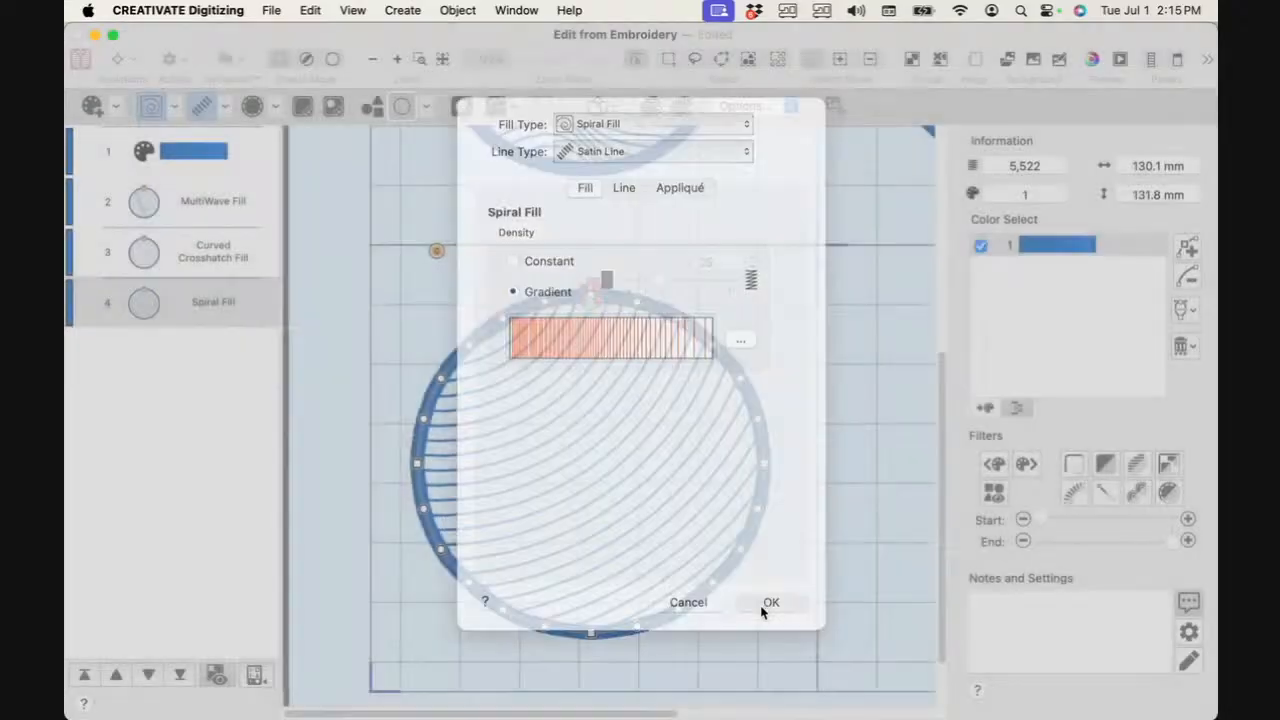
pyautogui.moveTo(436, 250); pyautogui.dragTo(520, 401)
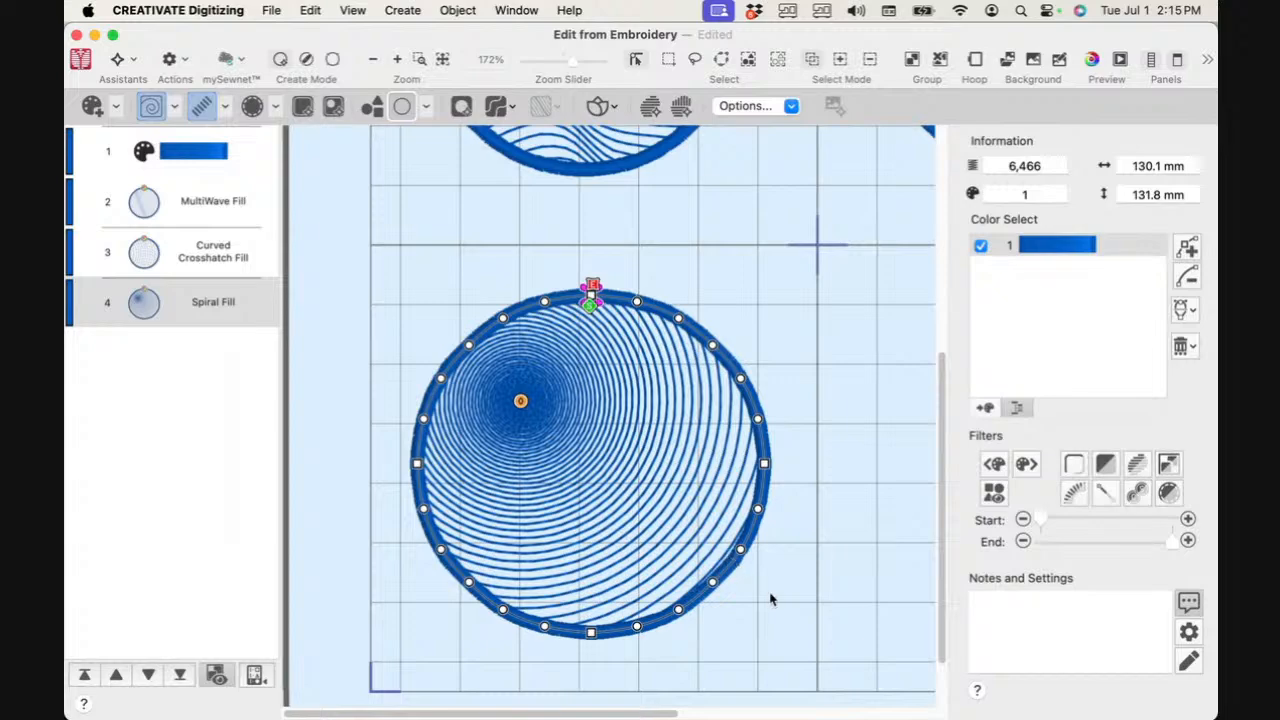
pyautogui.moveTo(520, 403); pyautogui.dragTo(582, 258)
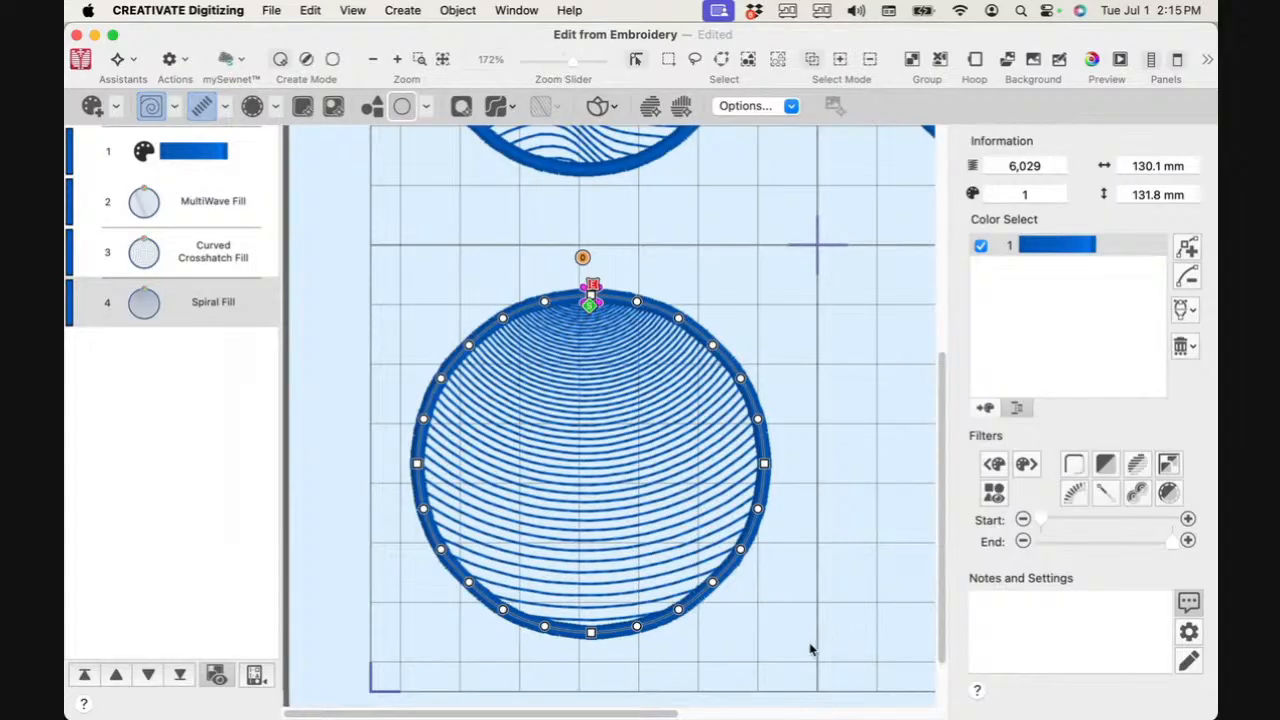
# Step: Select Pattern Fill for the next shape in the hoop's empty lower-right quarter, with pattern 3 at a 90° angle
pyautogui.moveTo(633, 714); pyautogui.dragTo(948, 717)
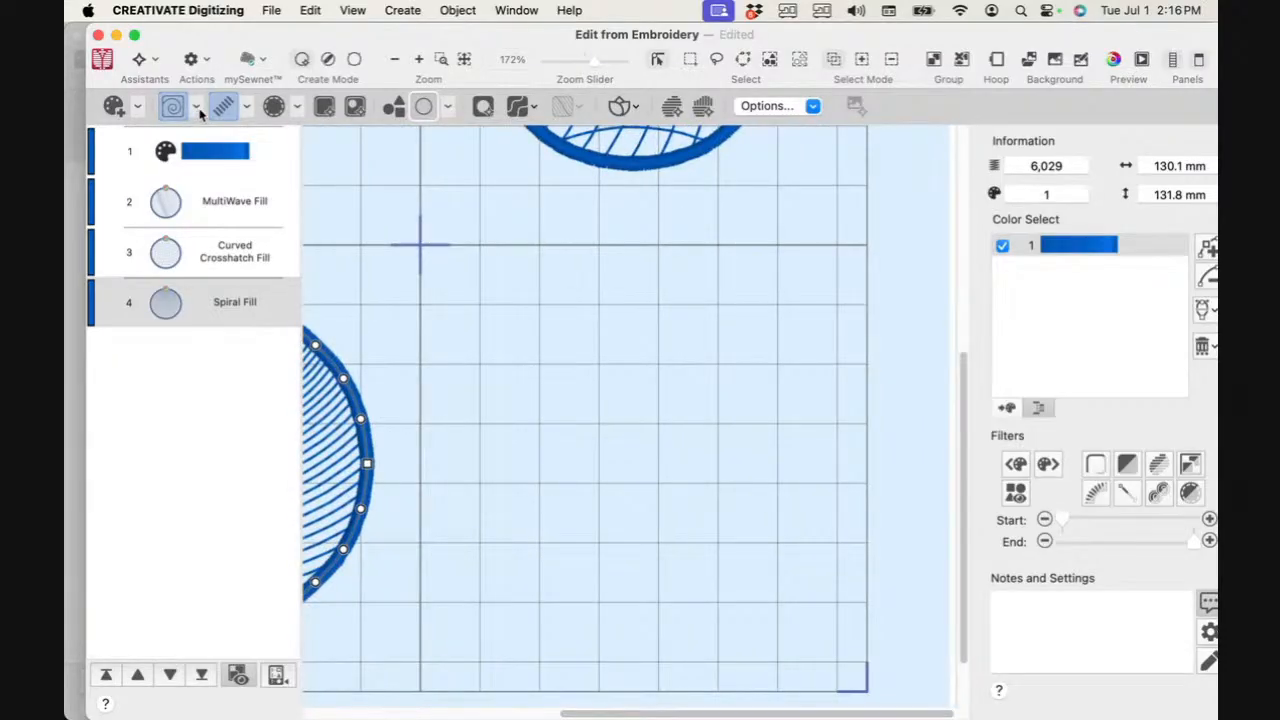
pyautogui.click(199, 112)
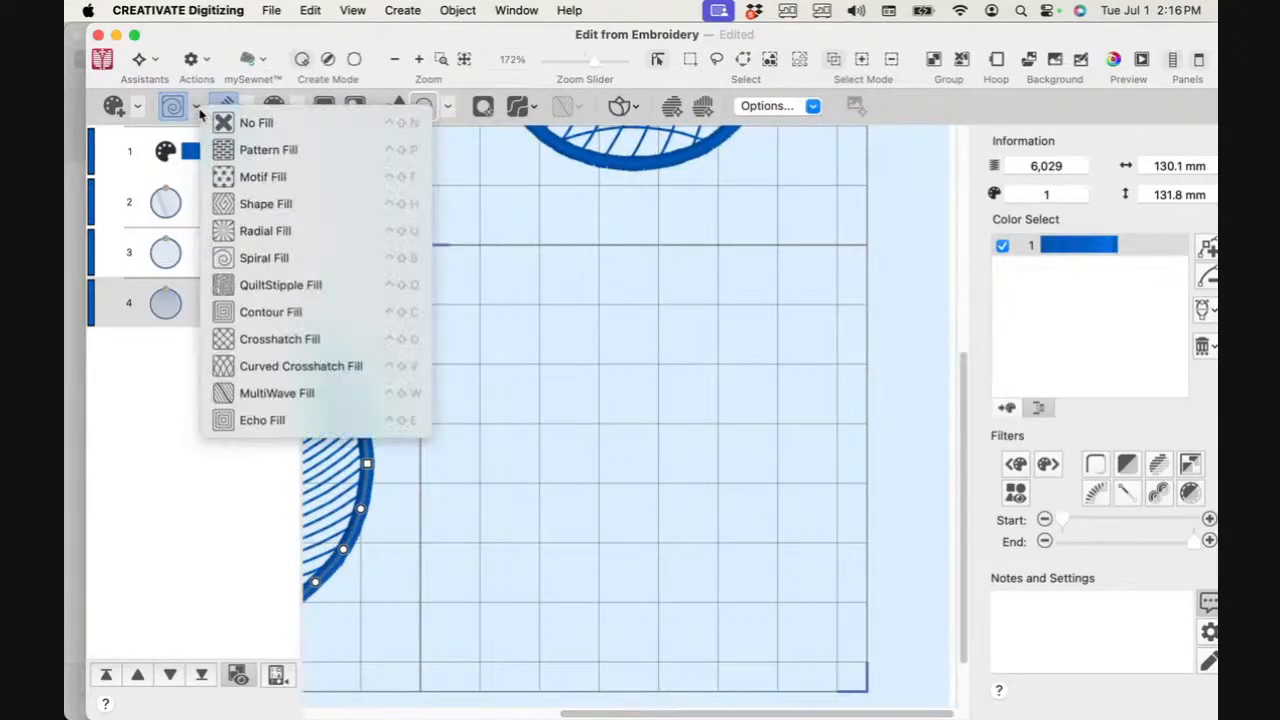
pyautogui.click(237, 151)
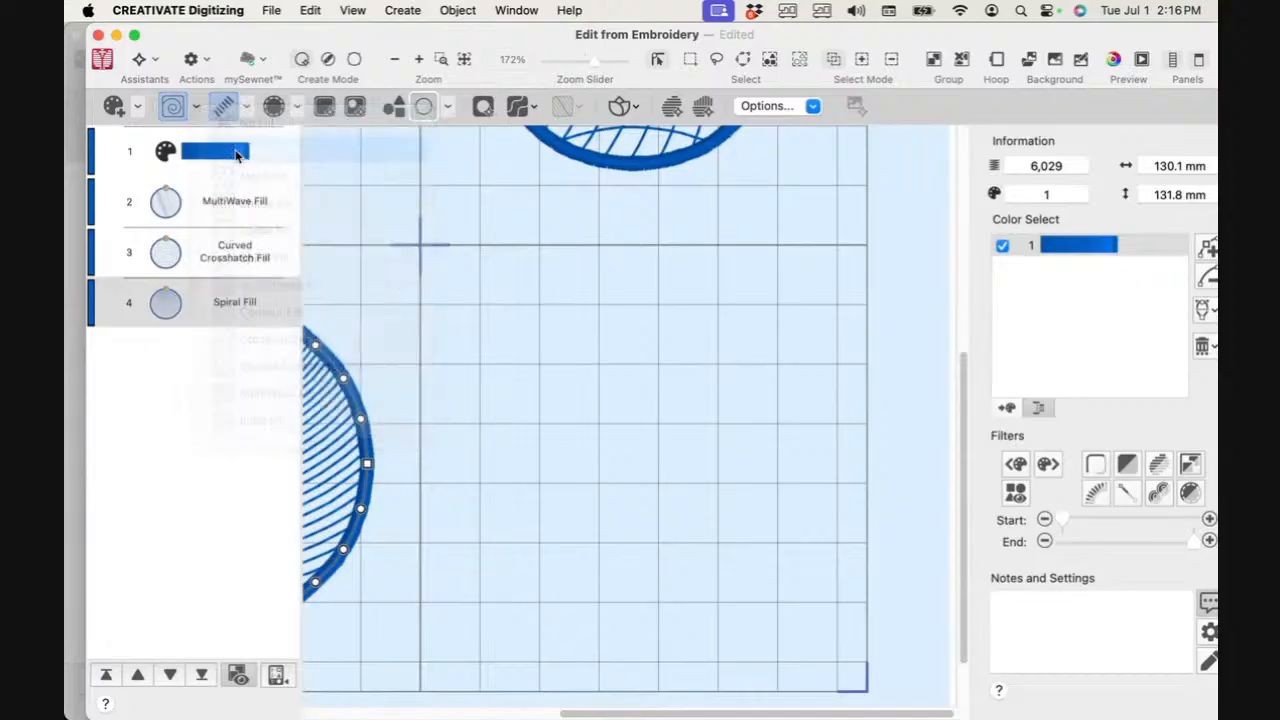
pyautogui.click(822, 107)
pyautogui.click(800, 134)
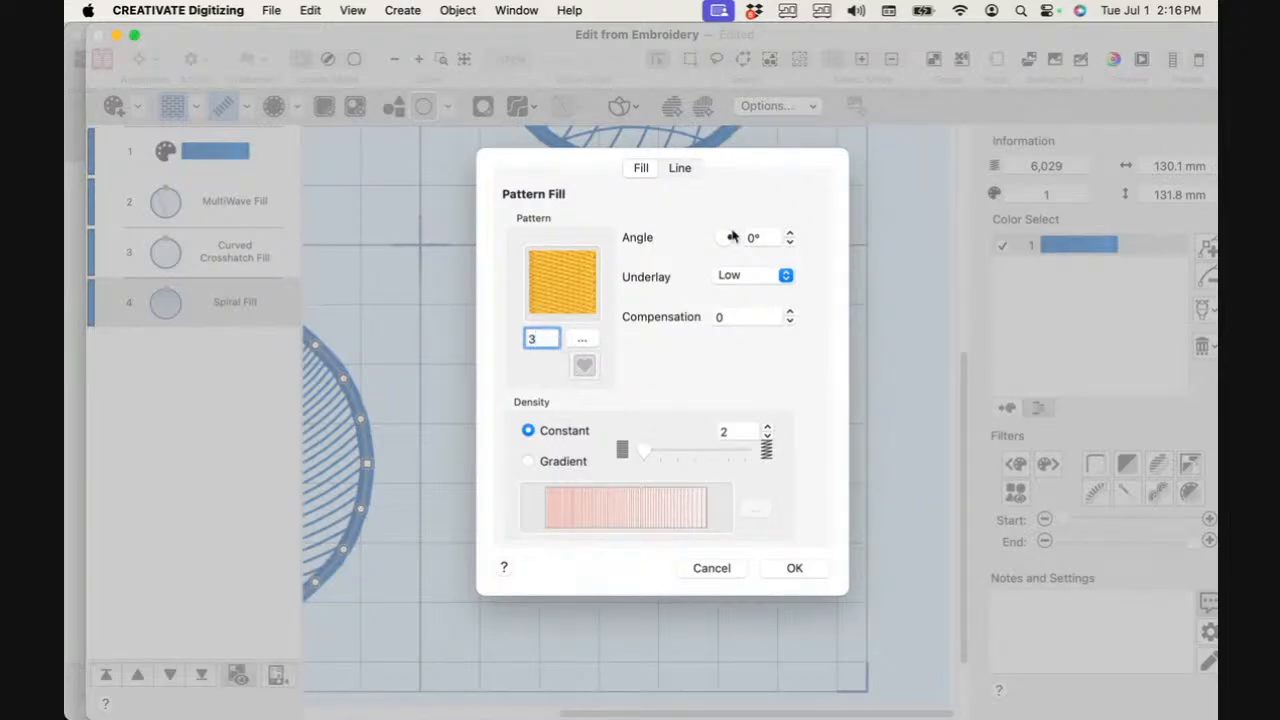
pyautogui.click(764, 236)
pyautogui.write('9')
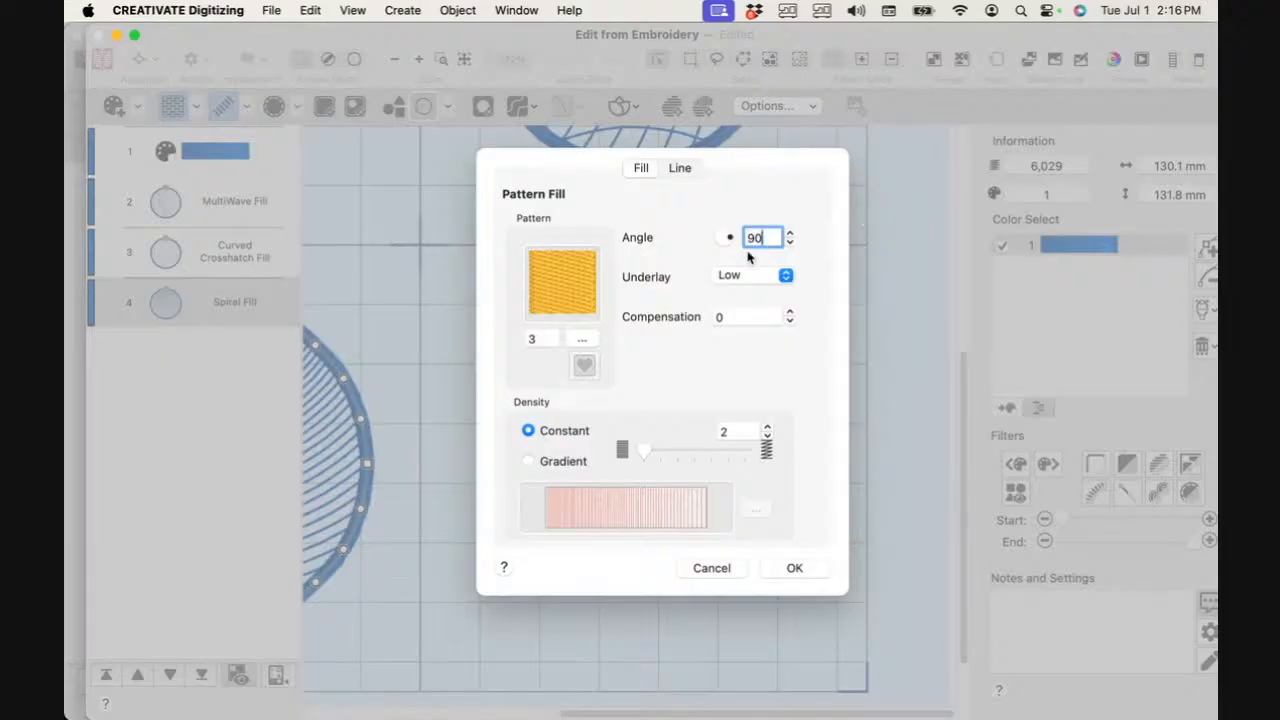
pyautogui.click(794, 568)
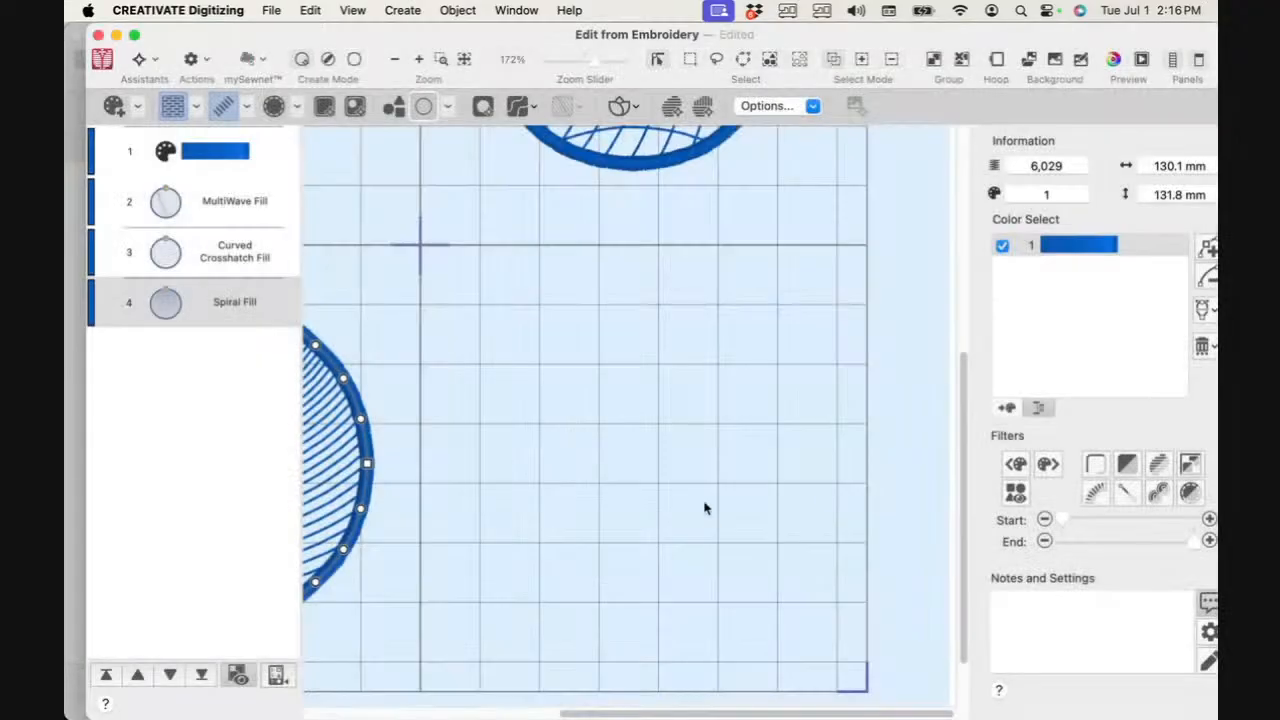
# Step: Insert a Quick Create circle with Pattern Fill, stretch it into a wide oval centred in the lower-right quarter, and finish the box selection
pyautogui.click(392, 107)
pyautogui.moveTo(430, 191); pyautogui.dragTo(594, 339)
pyautogui.moveTo(697, 504); pyautogui.dragTo(851, 539)
pyautogui.moveTo(722, 393); pyautogui.dragTo(705, 435)
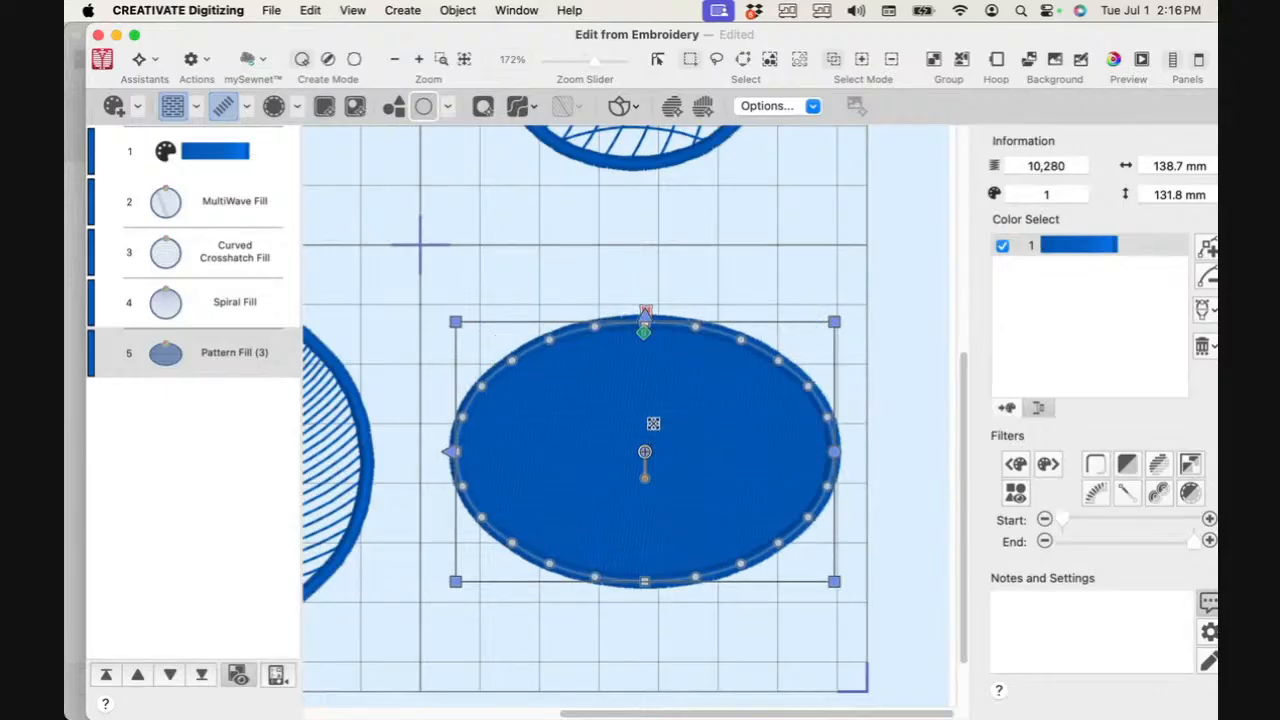
pyautogui.rightClick(629, 395)
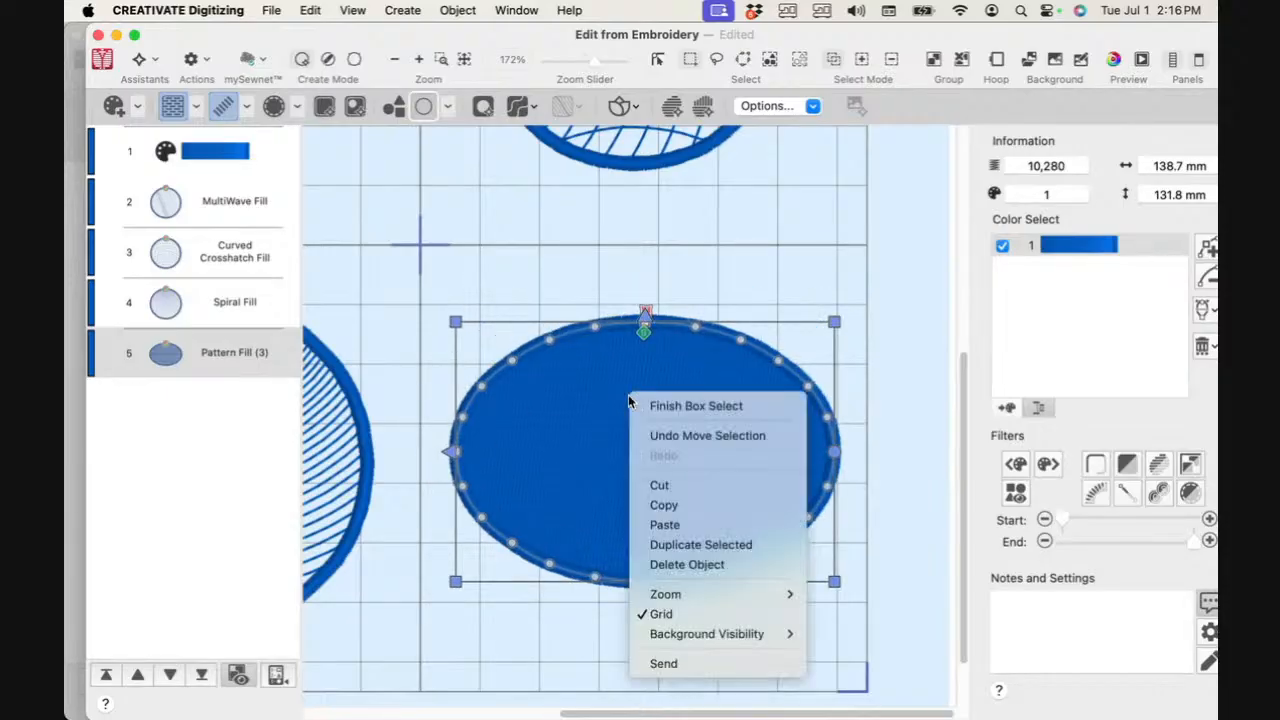
pyautogui.click(643, 405)
# Step: Set the oval's Pattern Fill to a constant density of 15
pyautogui.rightClick(648, 364)
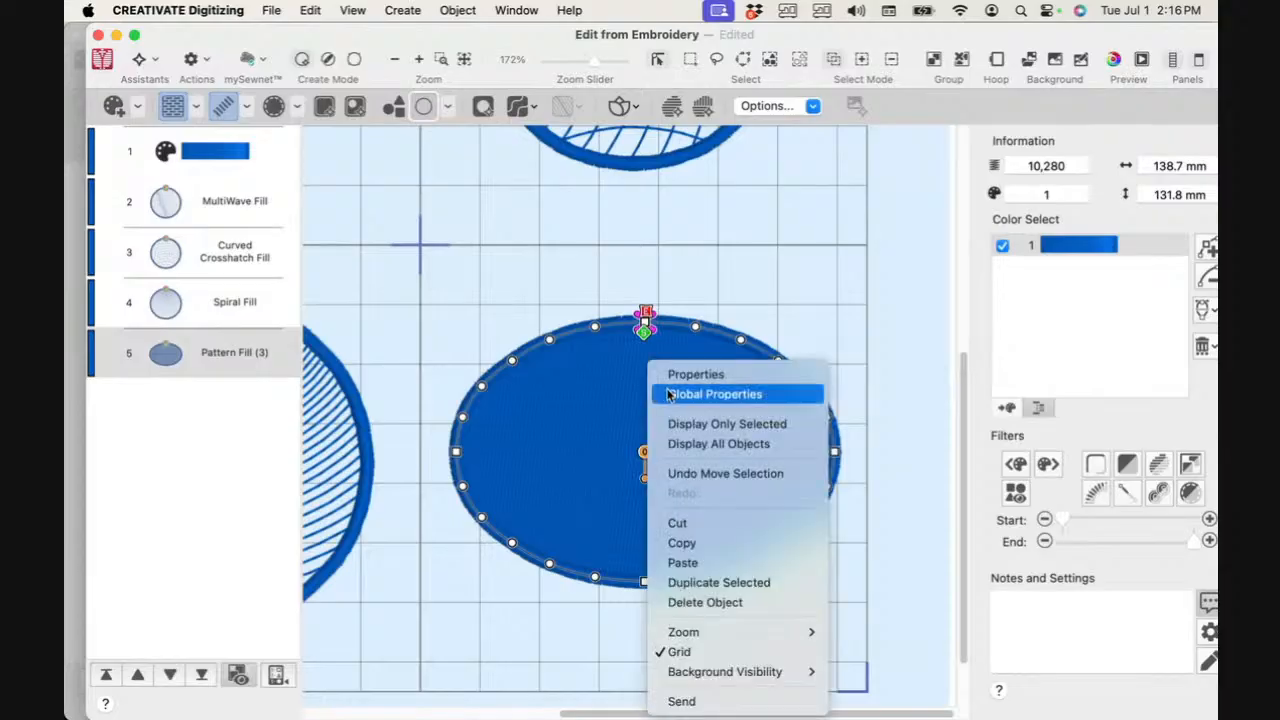
pyautogui.click(672, 378)
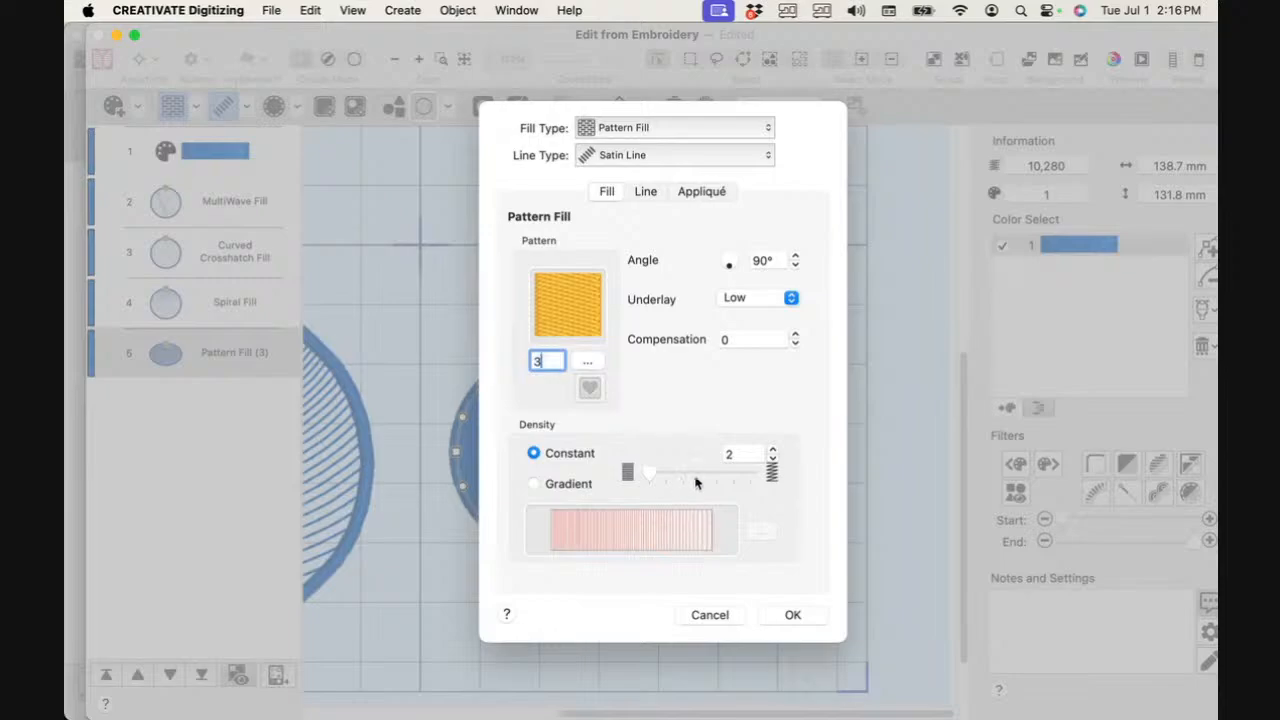
pyautogui.click(738, 454)
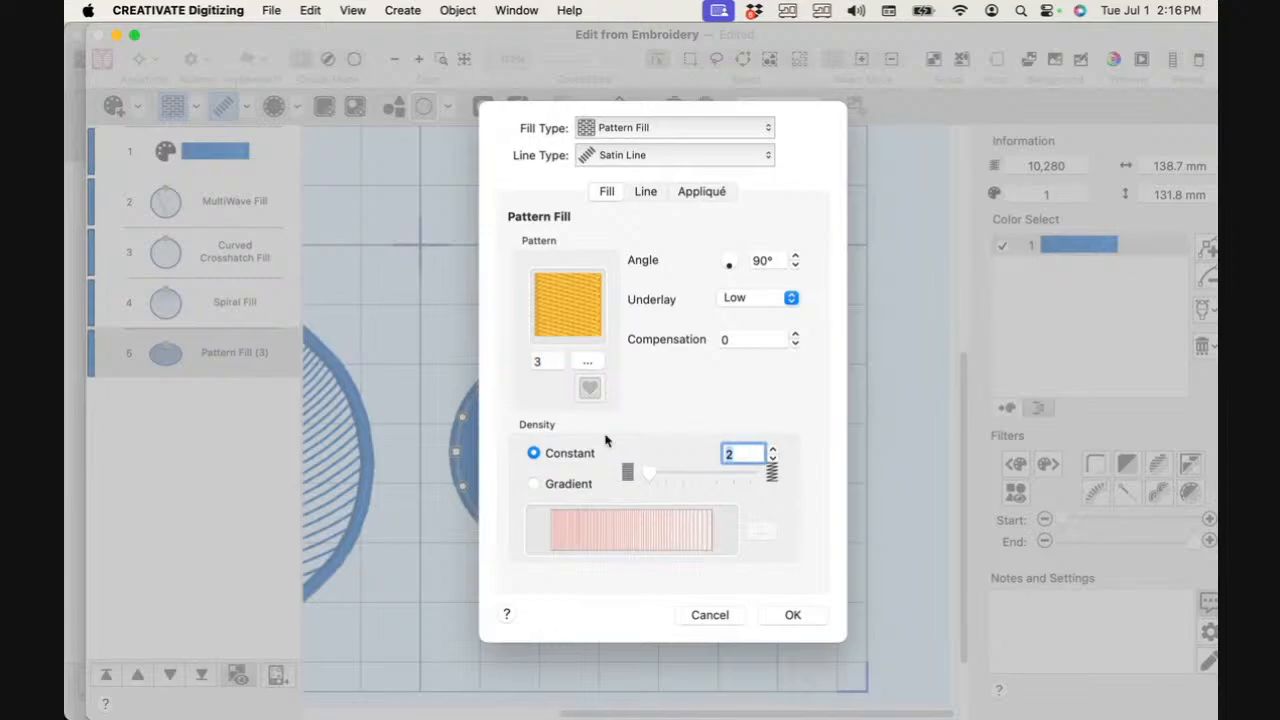
pyautogui.write('15')
pyautogui.click(792, 615)
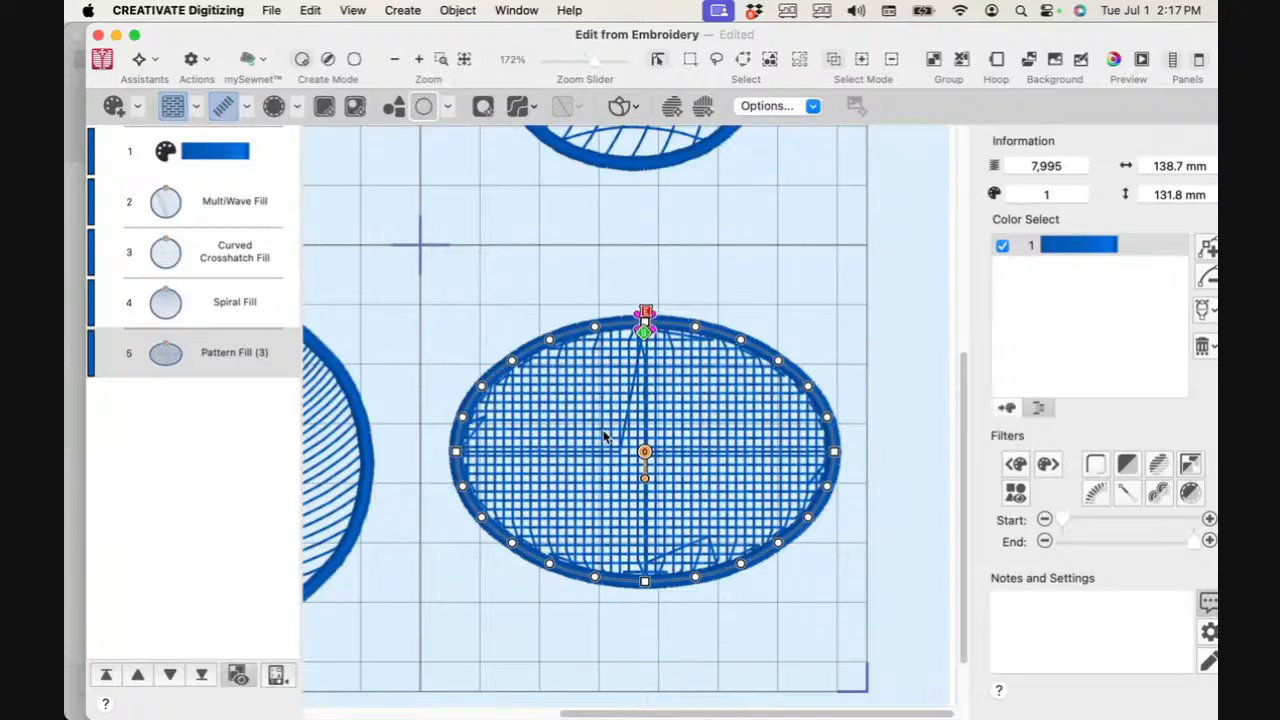
# Step: Set the underlay of the oval's Pattern Fill to None
pyautogui.rightClick(720, 368)
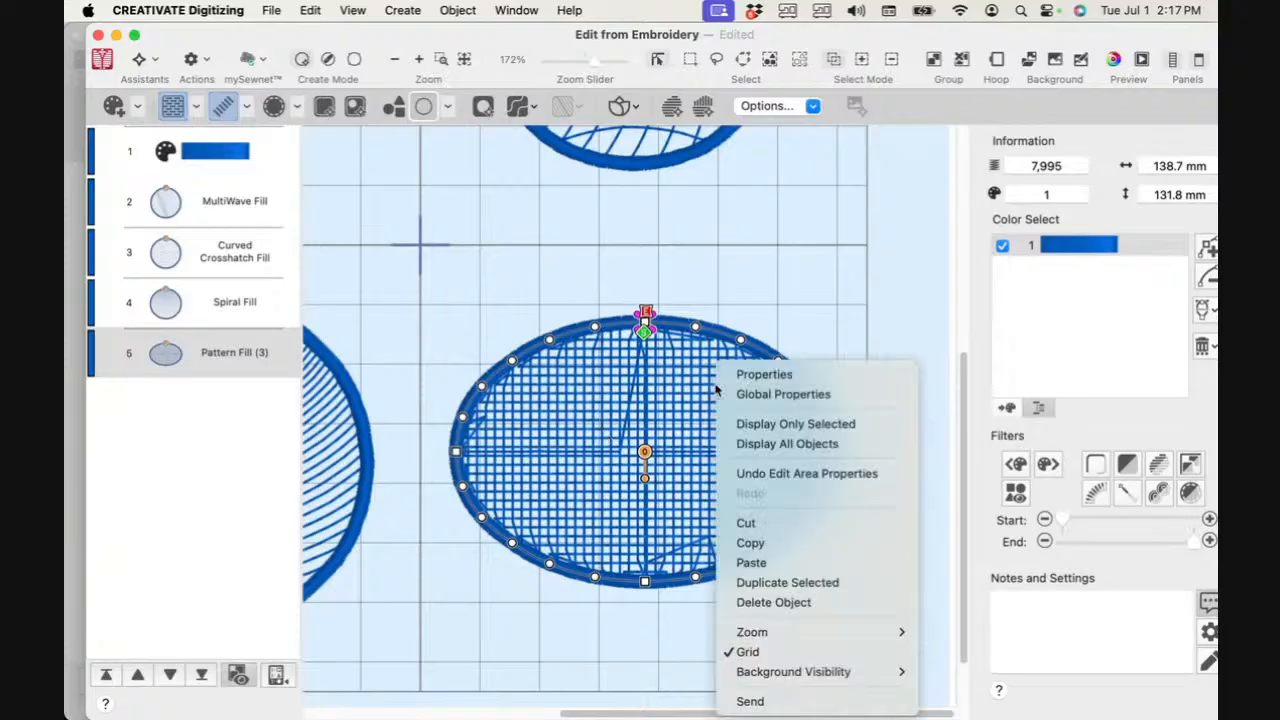
pyautogui.click(783, 374)
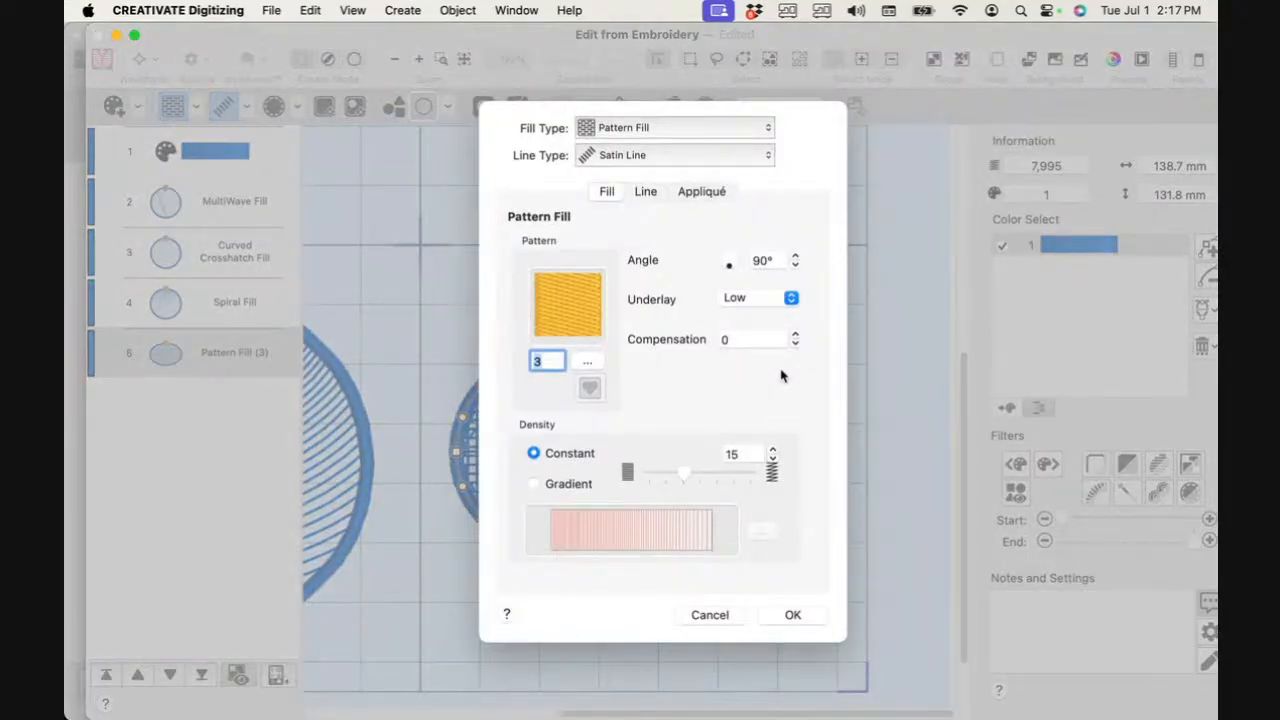
pyautogui.click(755, 297)
pyautogui.click(742, 277)
pyautogui.click(793, 615)
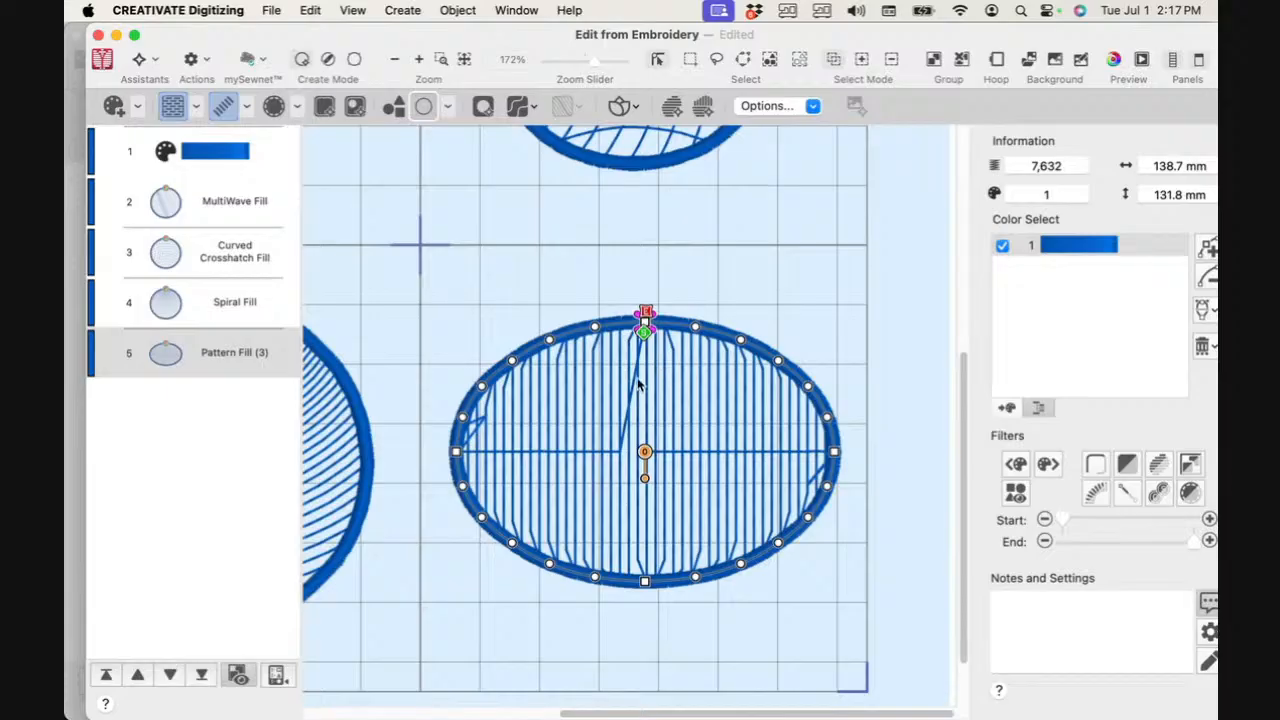
# Step: Switch the oval's Pattern Fill to a single color gradient with both the start and end markers at density 10
pyautogui.rightClick(670, 362)
pyautogui.click(712, 369)
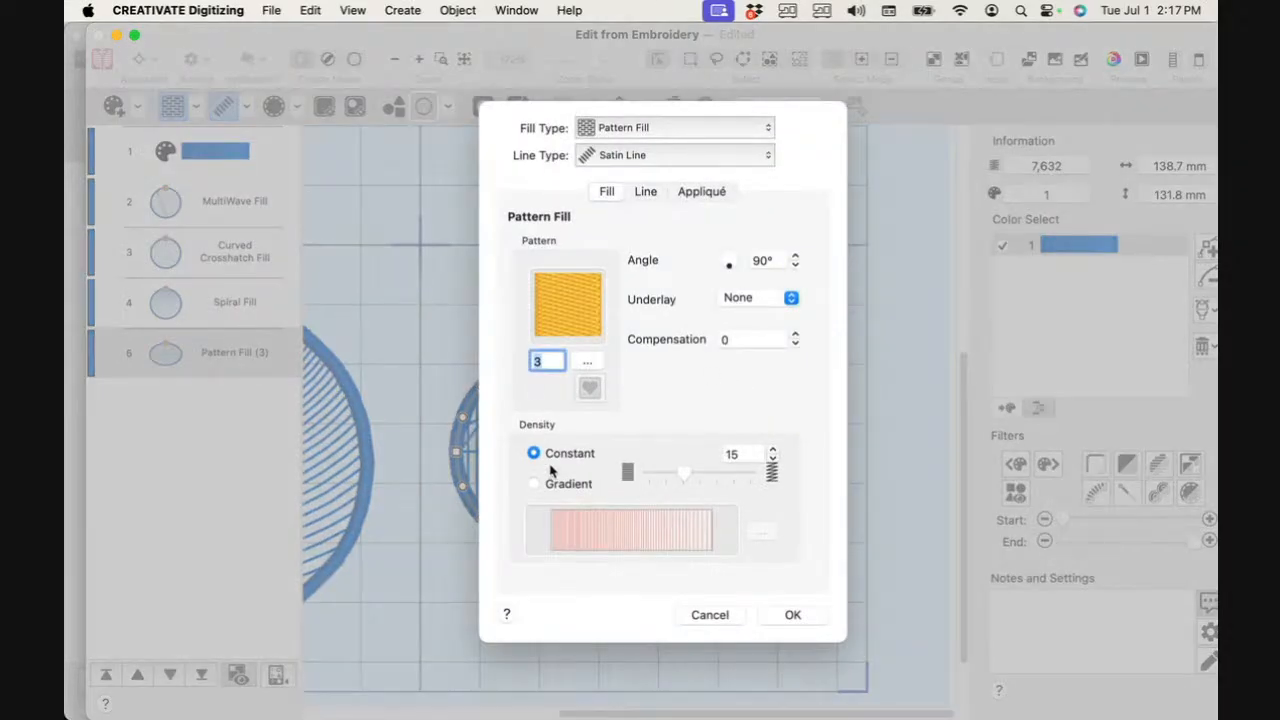
pyautogui.click(573, 486)
pyautogui.click(763, 532)
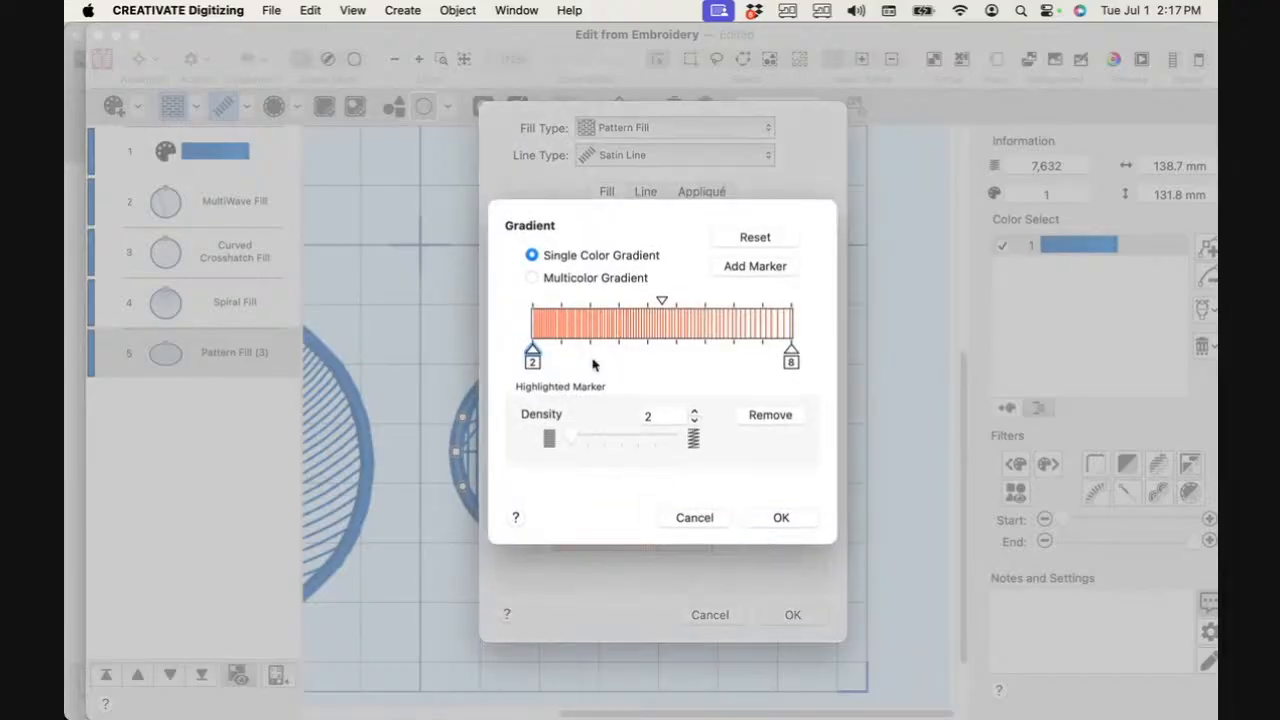
pyautogui.moveTo(667, 414); pyautogui.dragTo(614, 412)
pyautogui.write('10')
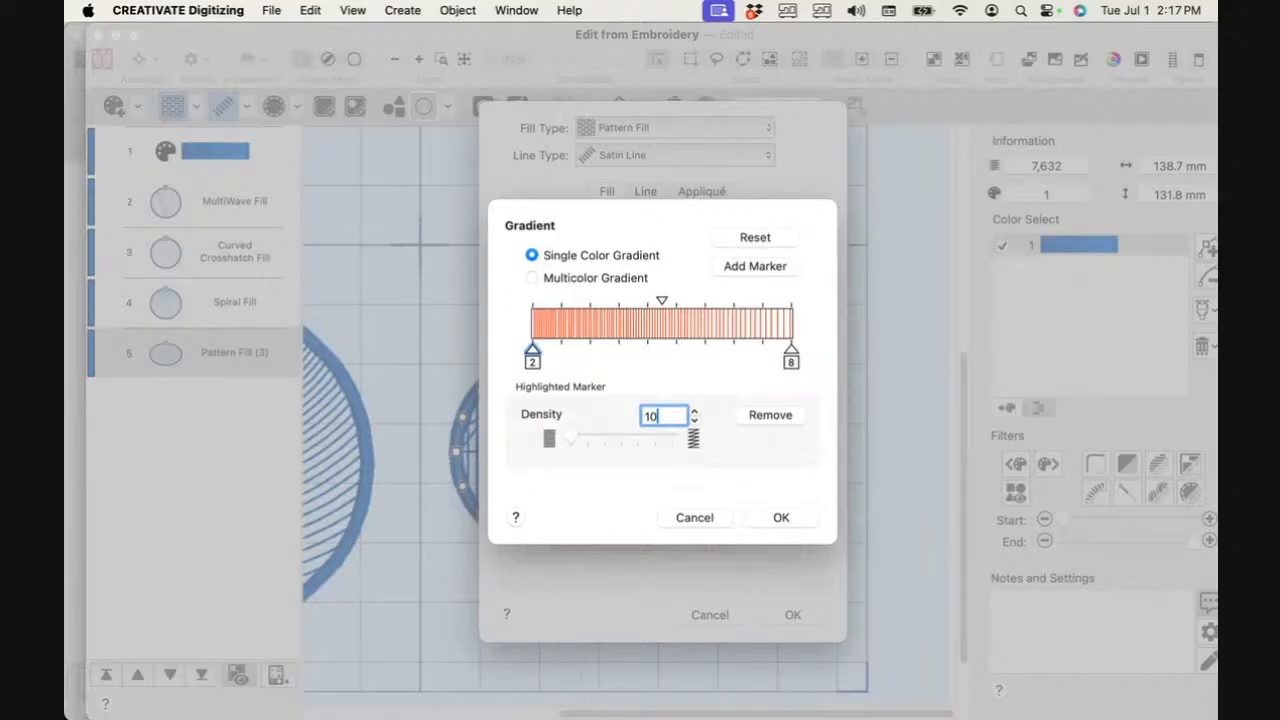
pyautogui.click(791, 354)
pyautogui.moveTo(684, 416); pyautogui.dragTo(650, 416)
pyautogui.write('1')
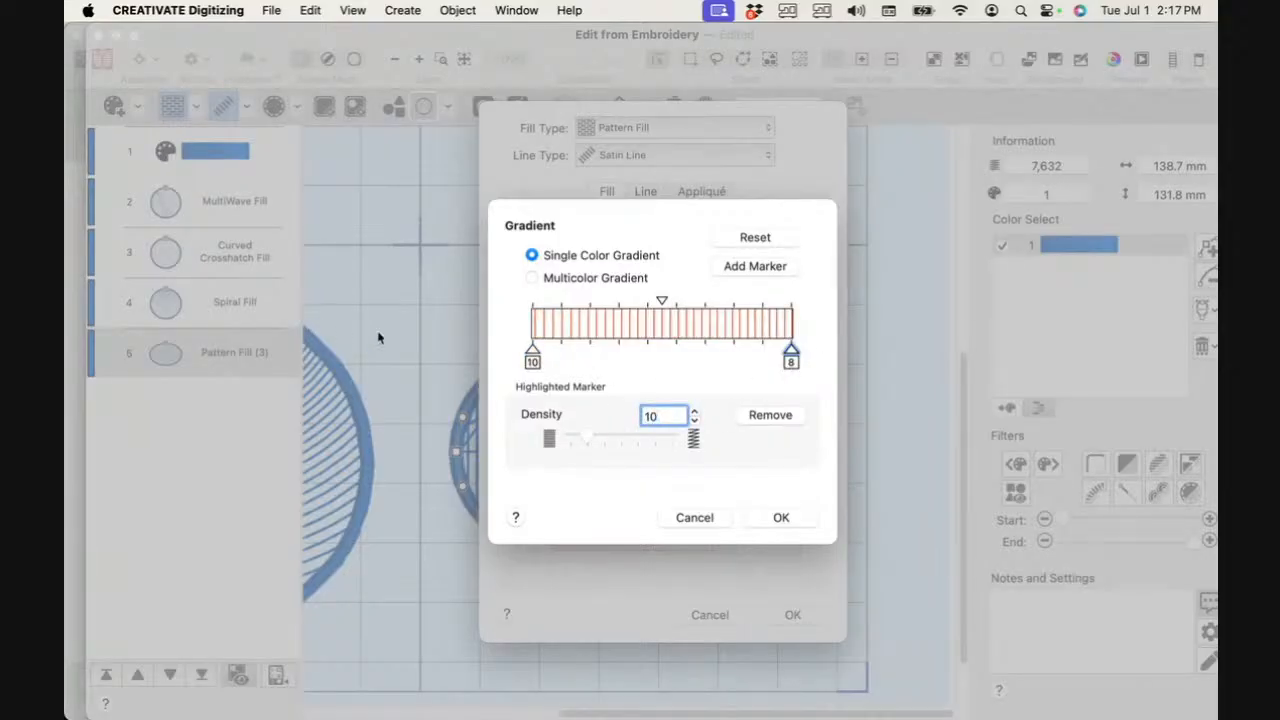
pyautogui.press('Return')
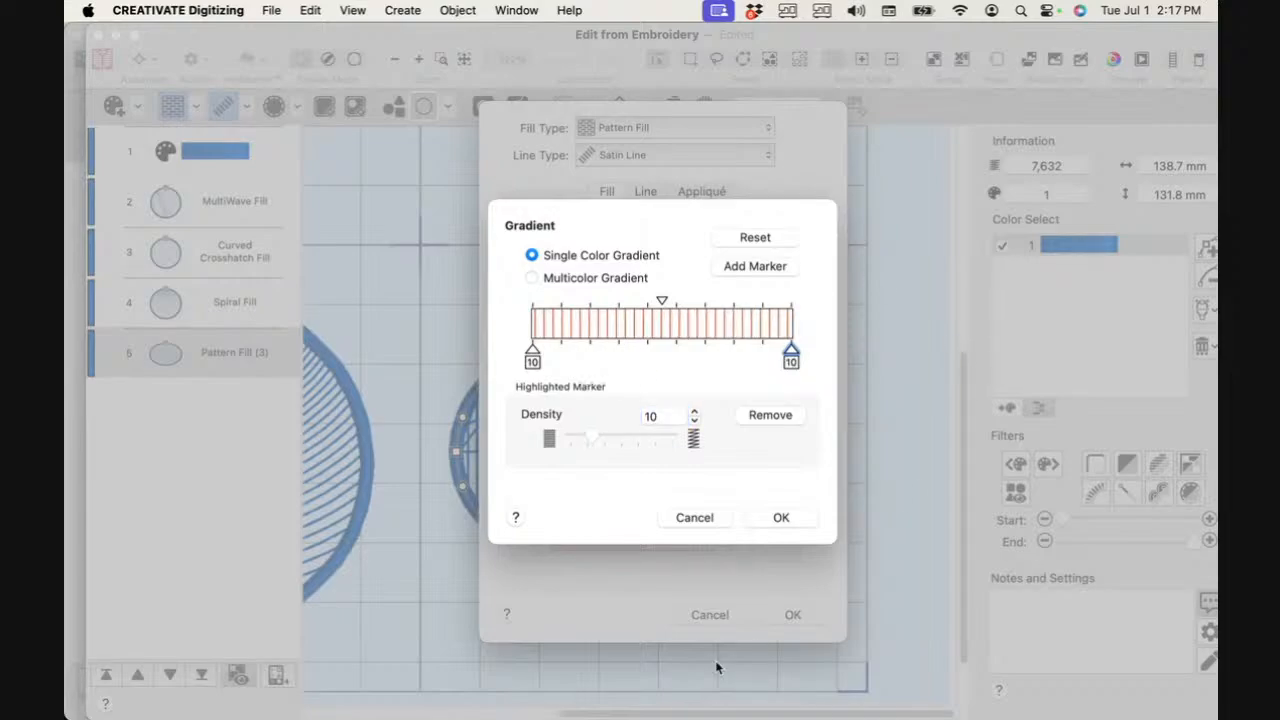
pyautogui.click(779, 518)
pyautogui.click(792, 615)
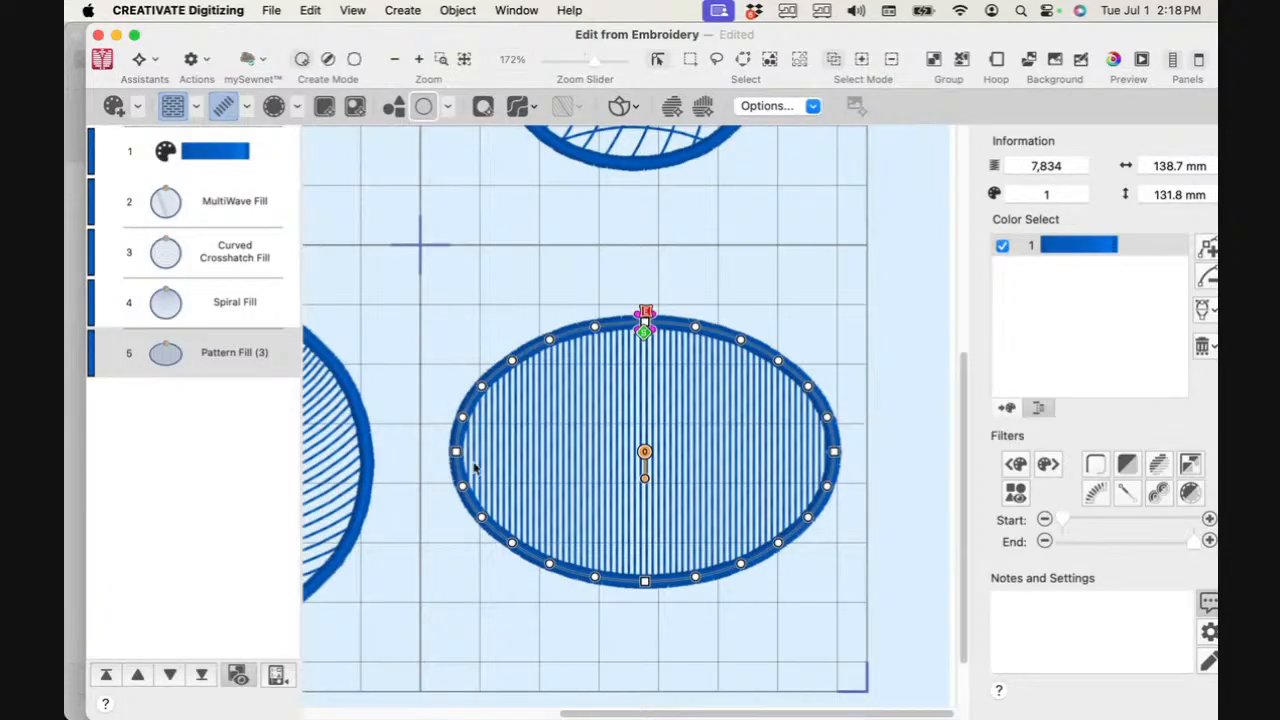
# Step: Add a middle marker with density 4 to the oval's fill gradient, and fit the whole hoop in the view
pyautogui.rightClick(637, 416)
pyautogui.click(725, 376)
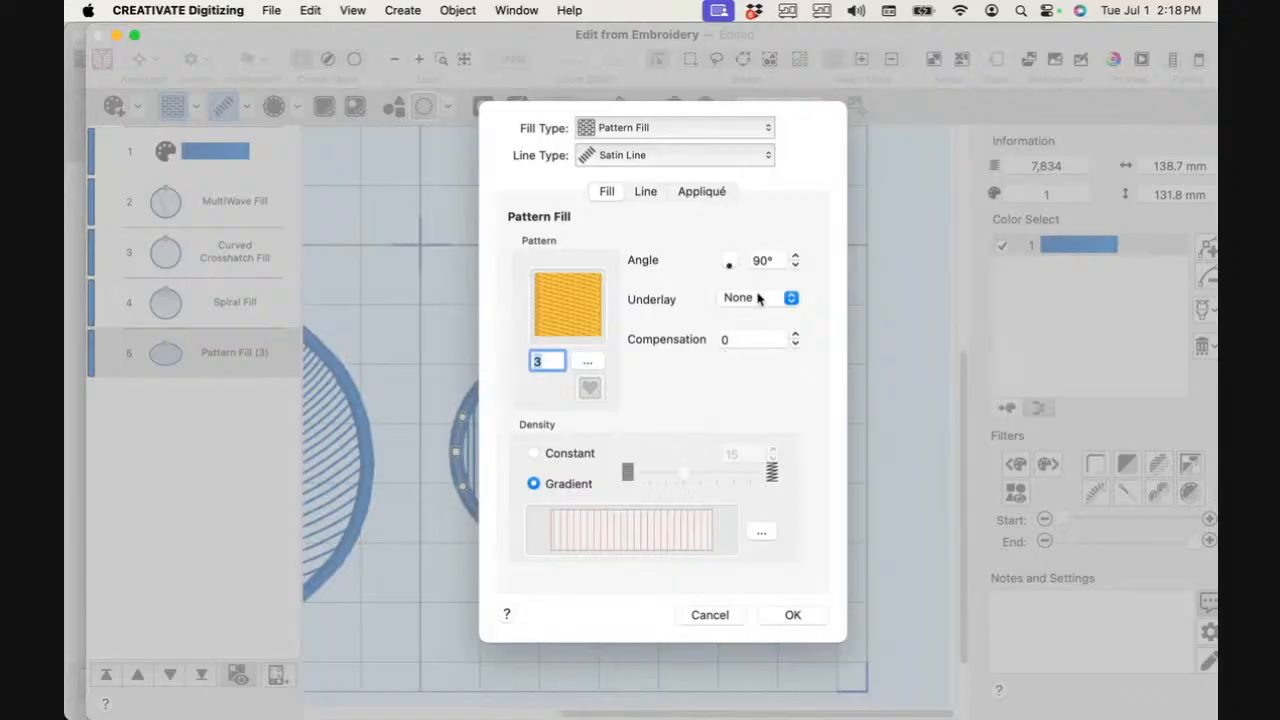
pyautogui.click(760, 537)
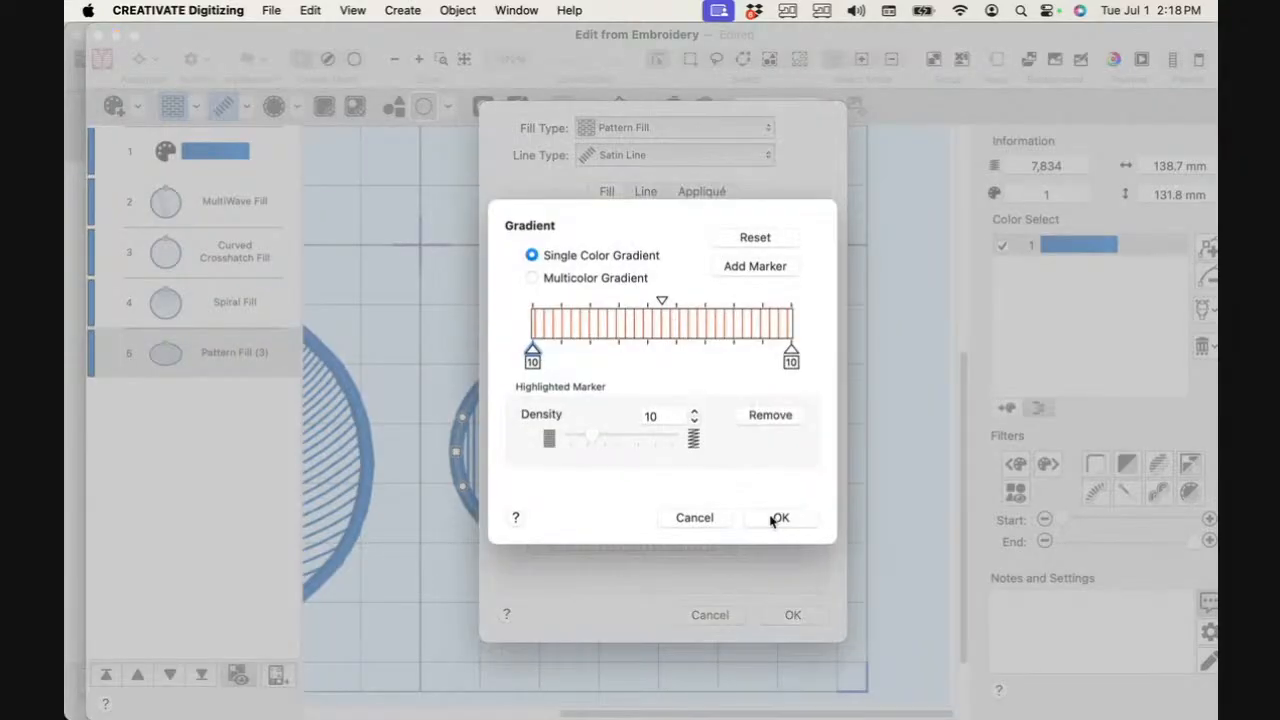
pyautogui.click(792, 362)
pyautogui.click(762, 266)
pyautogui.click(664, 360)
pyautogui.doubleClick(669, 416)
pyautogui.write('4')
pyautogui.click(780, 518)
pyautogui.click(793, 614)
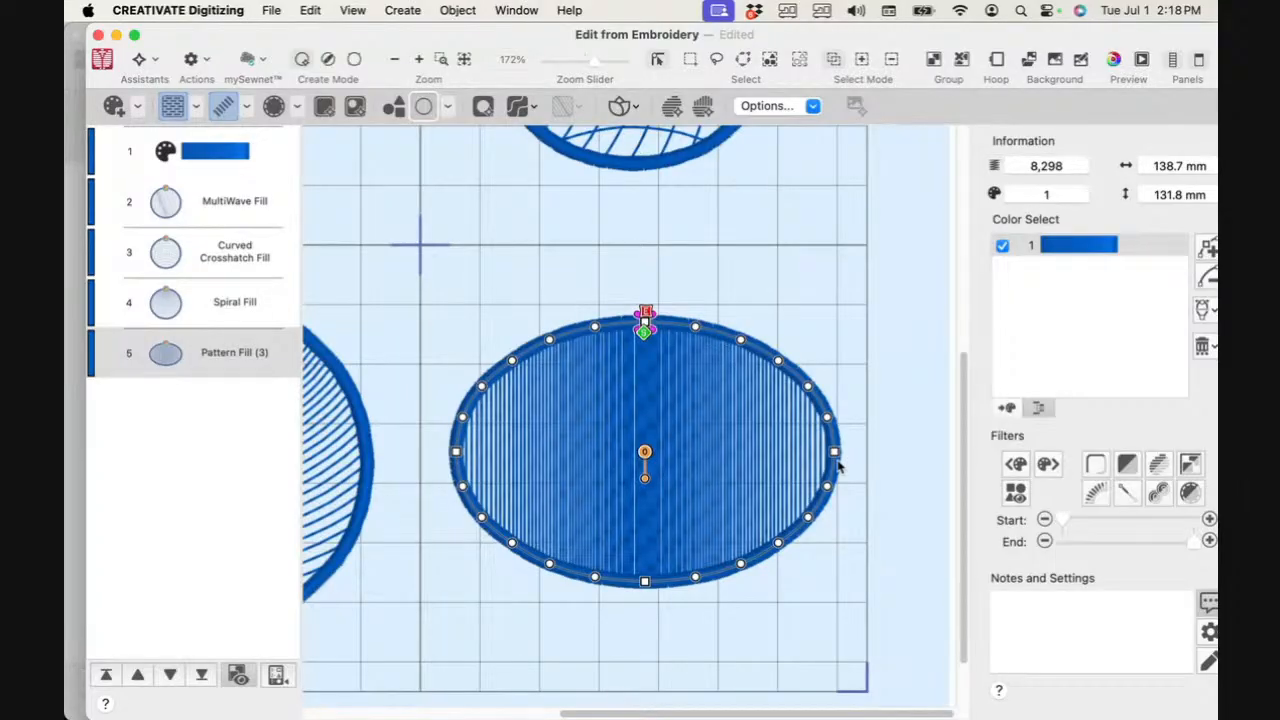
pyautogui.click(464, 60)
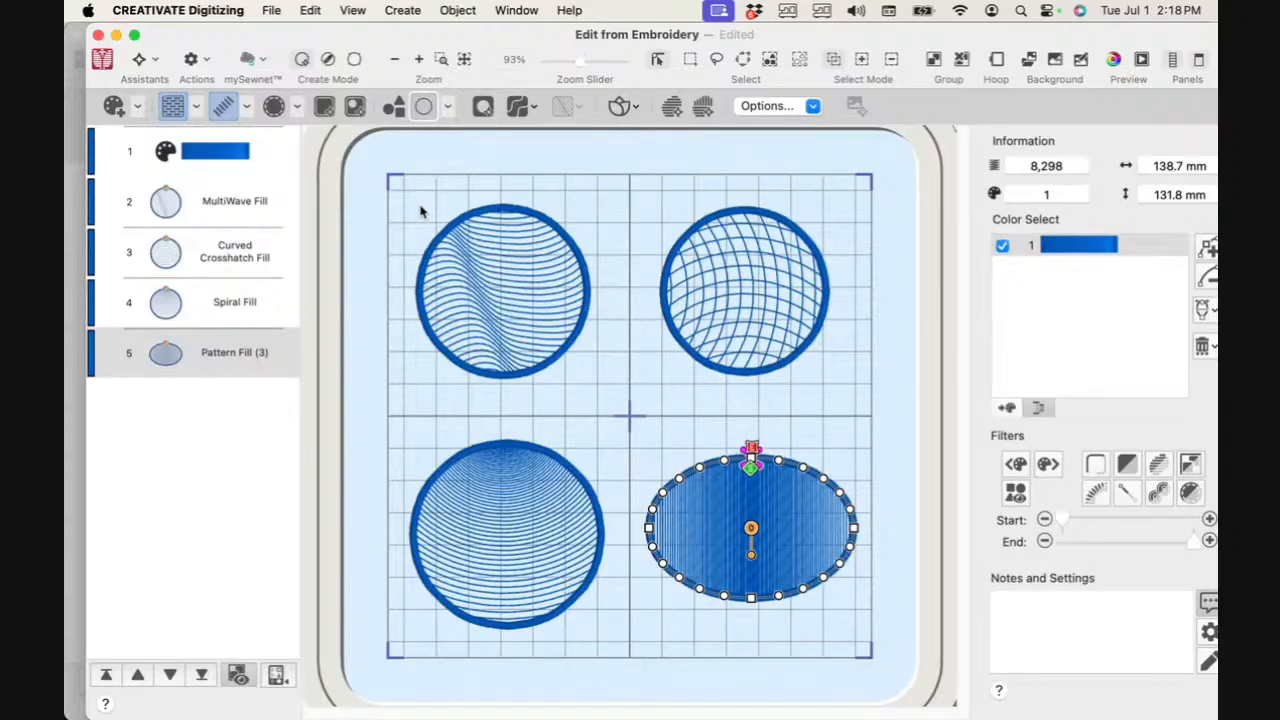
# Step: Select all four sample shapes, from the MultiWave circle through the Pattern Fill oval, and delete them from the hoop
pyautogui.click(473, 260)
pyautogui.click(746, 264)
pyautogui.click(514, 304)
pyautogui.click(710, 278)
pyautogui.click(237, 201)
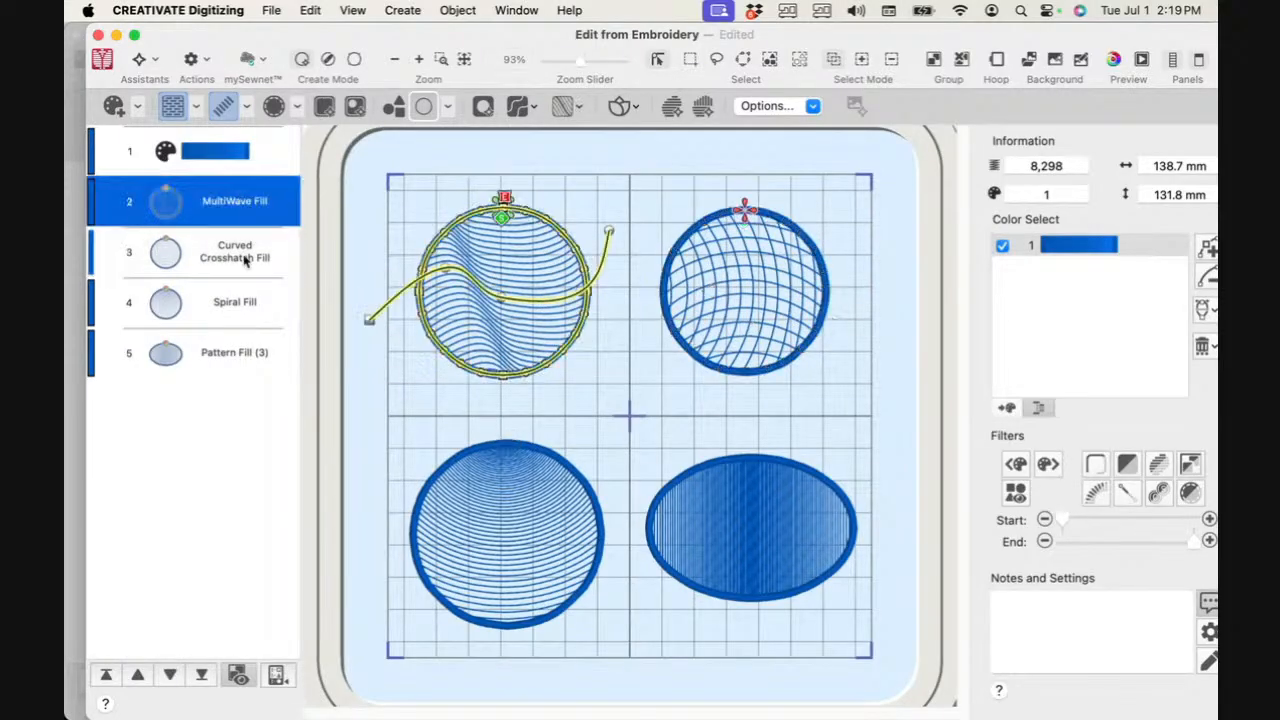
pyautogui.keyDown('shift'); pyautogui.click(225, 362); pyautogui.keyUp('shift')
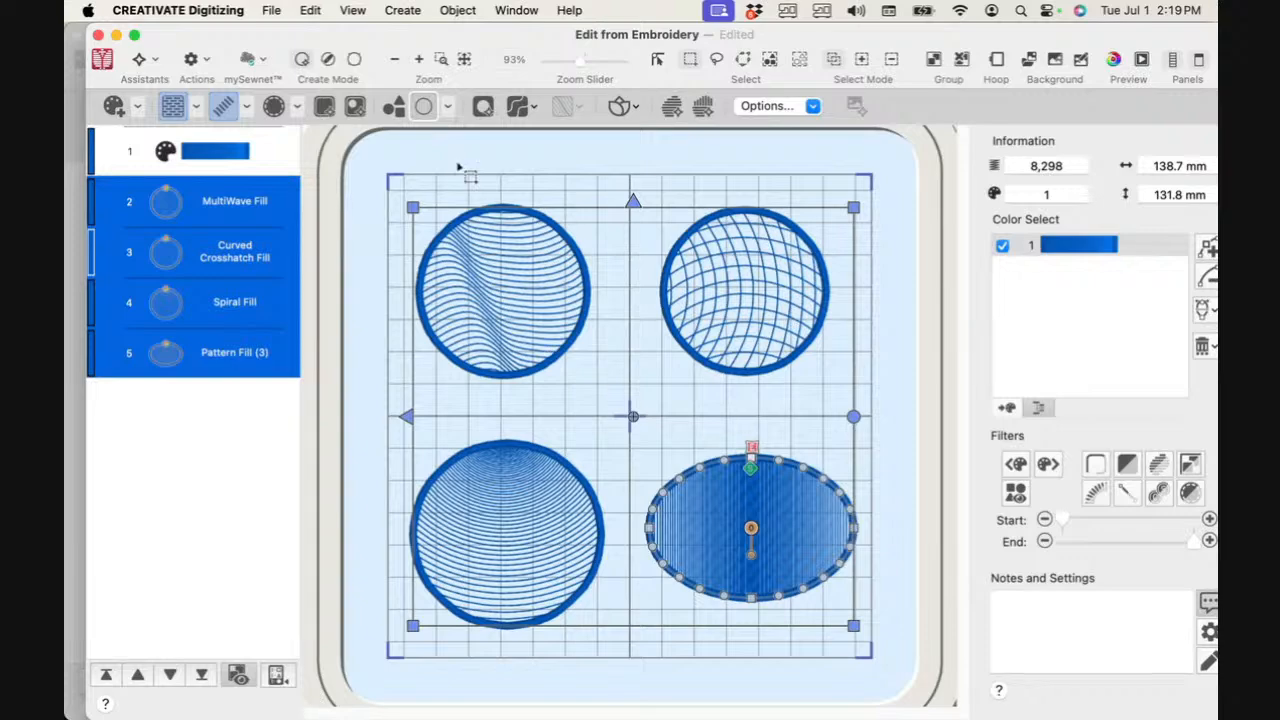
pyautogui.click(306, 10)
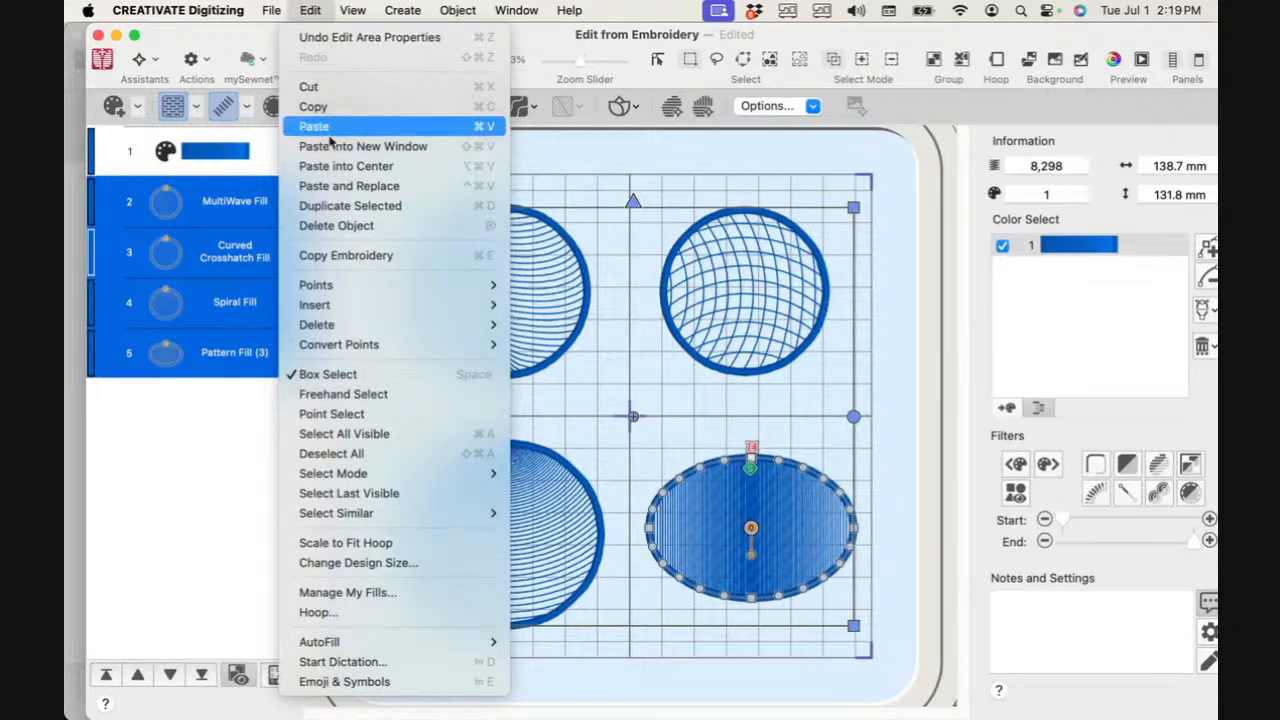
pyautogui.click(347, 226)
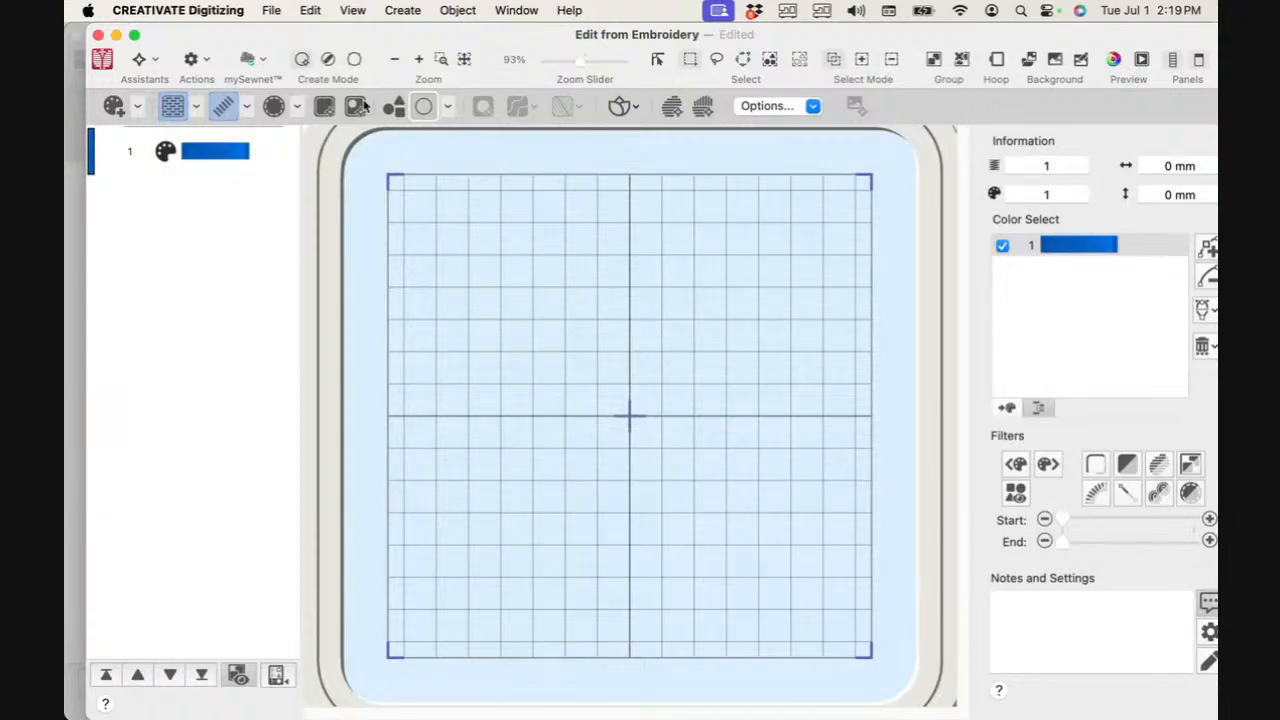
# Step: Switch to Point Create mode and set the fill to No Fill, keeping only a Satin Line
pyautogui.click(356, 60)
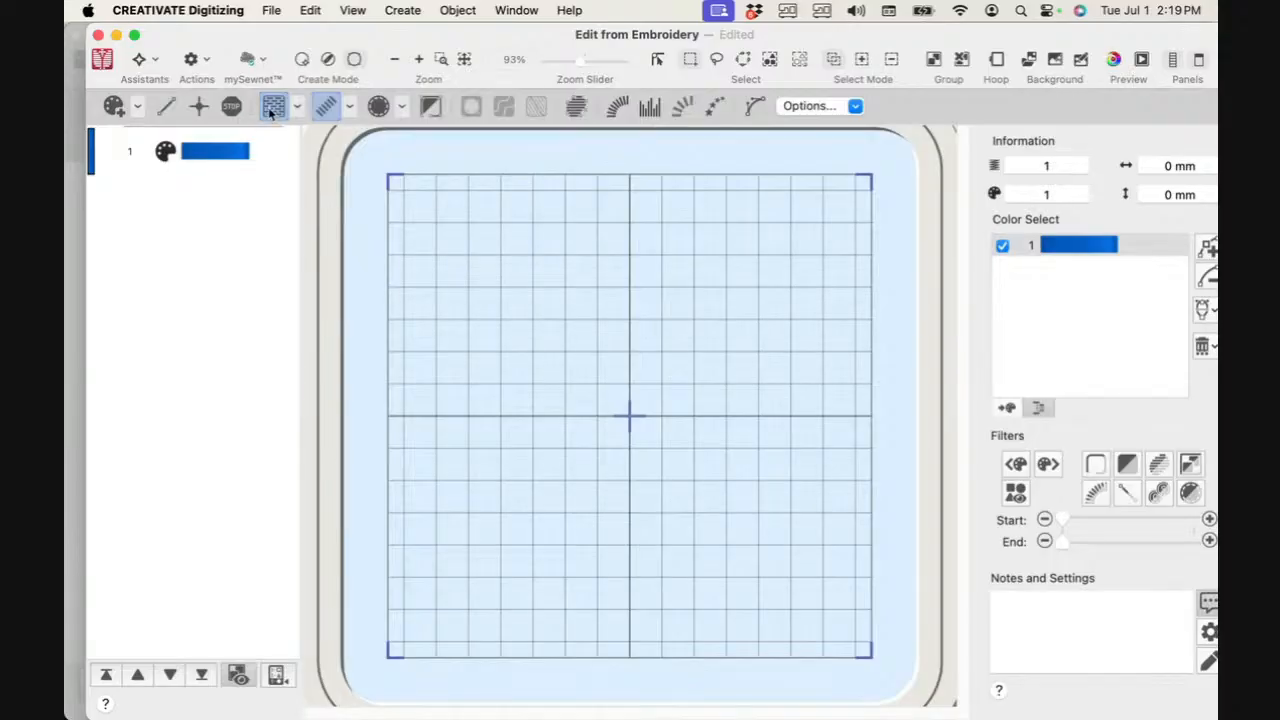
pyautogui.click(273, 106)
pyautogui.click(299, 107)
pyautogui.click(360, 119)
# Step: Begin a freehand point line with 14 curve points looping across the hoop's upper half and back to its left side
pyautogui.click(431, 106)
pyautogui.click(438, 282)
pyautogui.click(476, 234)
pyautogui.click(522, 241)
pyautogui.click(586, 272)
pyautogui.click(722, 256)
pyautogui.click(811, 198)
pyautogui.click(825, 230)
pyautogui.click(828, 300)
pyautogui.click(746, 328)
pyautogui.click(775, 381)
pyautogui.click(762, 444)
pyautogui.click(634, 418)
pyautogui.click(517, 379)
pyautogui.click(441, 330)
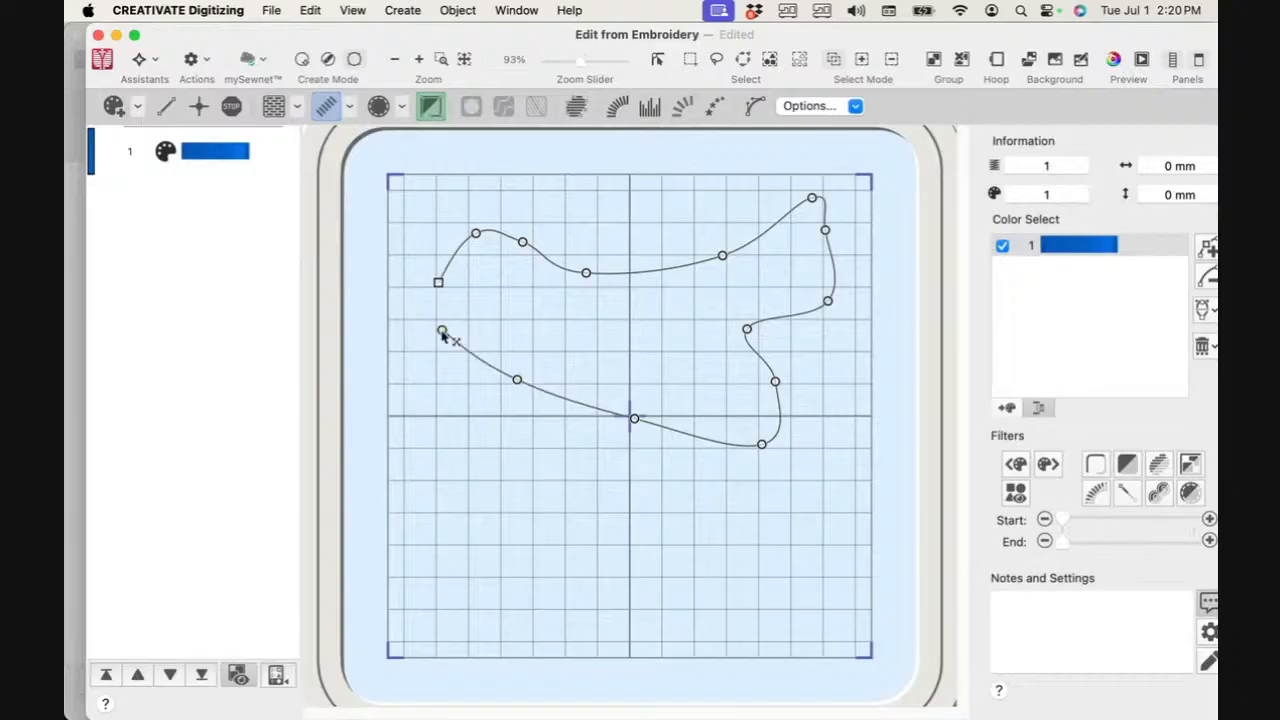
# Step: Extend the line with two curve points and five zigzagging corner points, and finish it as a satin line about 125 x 126 mm
pyautogui.click(462, 390)
pyautogui.click(451, 461)
pyautogui.click(516, 499)
pyautogui.click(604, 455)
pyautogui.click(584, 536)
pyautogui.click(718, 491)
pyautogui.click(712, 600)
pyautogui.rightClick(800, 499)
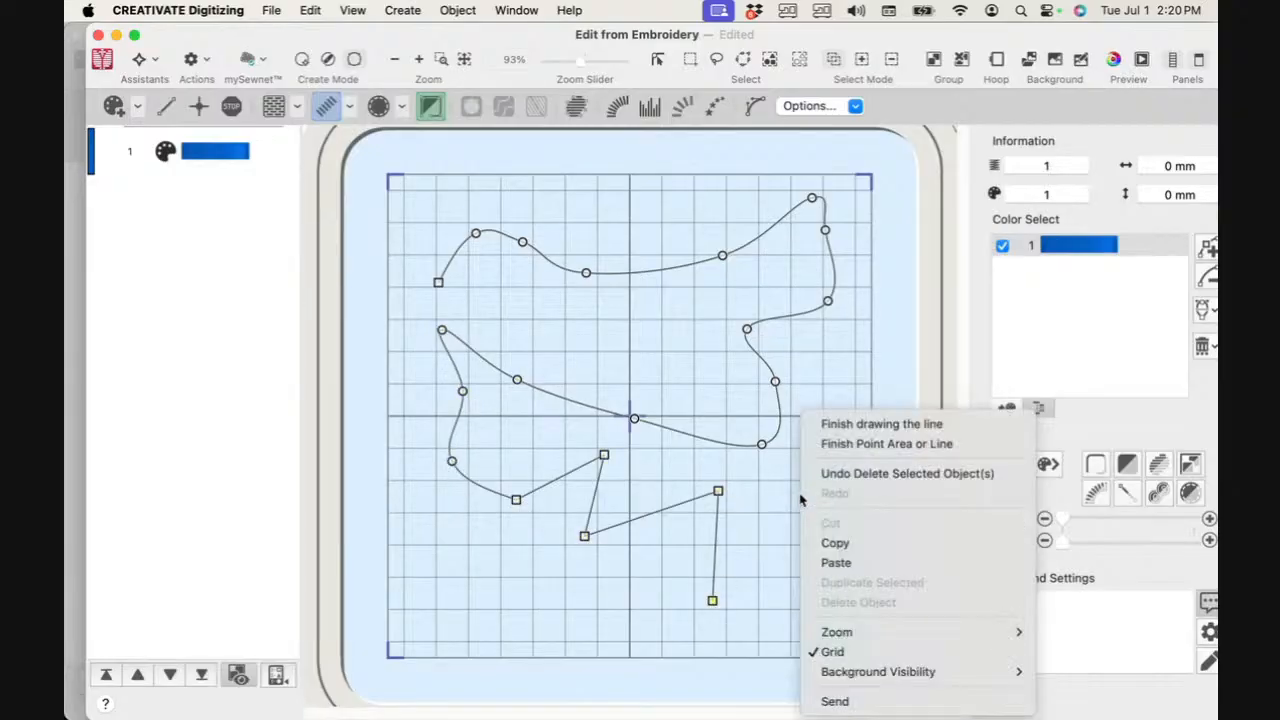
pyautogui.click(880, 443)
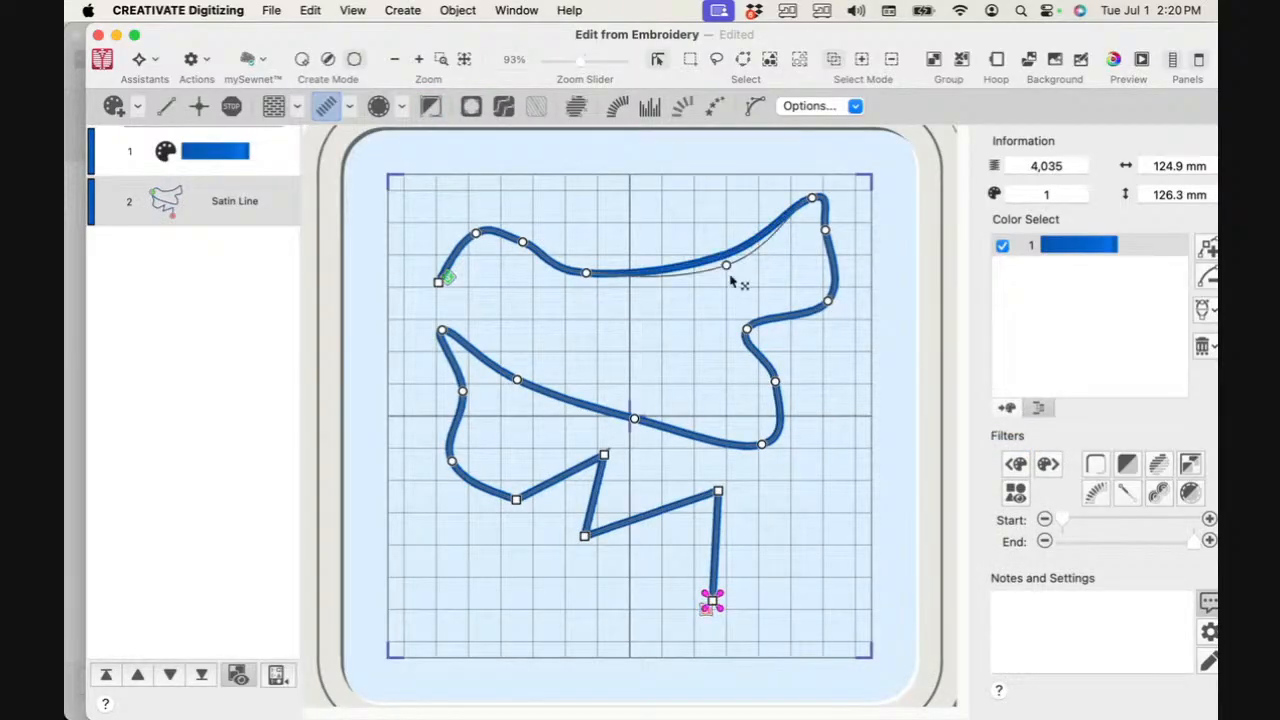
# Step: Reshape the satin line by moving two points on its upper curve, and delete the whole line
pyautogui.moveTo(722, 256); pyautogui.dragTo(738, 296)
pyautogui.moveTo(587, 272); pyautogui.dragTo(627, 229)
pyautogui.rightClick(685, 261)
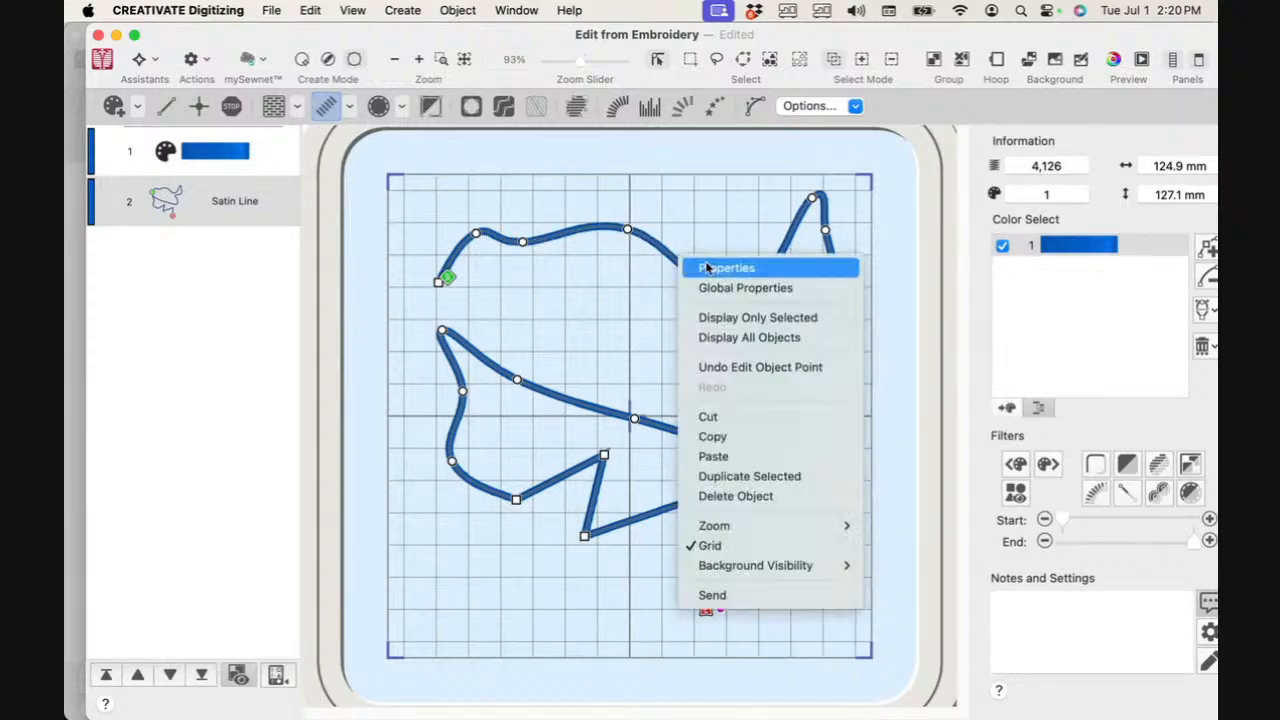
pyautogui.click(736, 496)
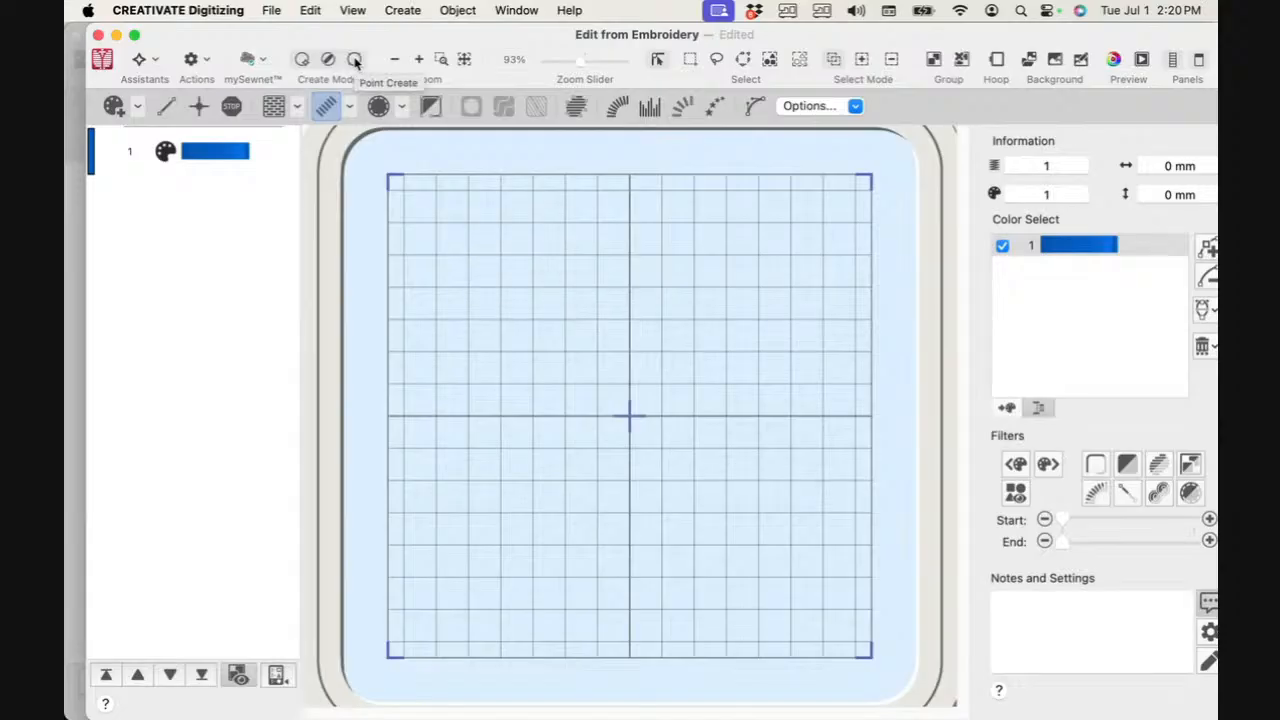
# Step: Draw a six-point zigzag satin line about 99 x 39 mm with the freehand Bezier tool across the hoop's upper area
pyautogui.click(758, 106)
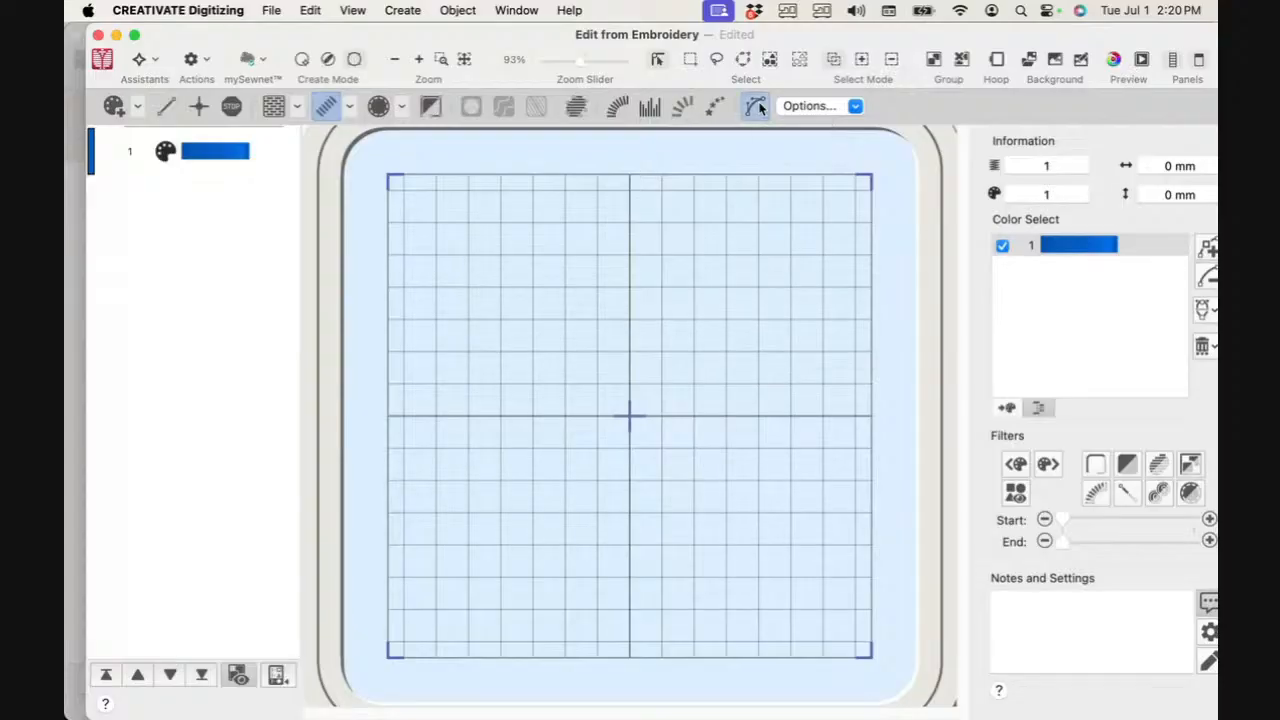
pyautogui.click(429, 107)
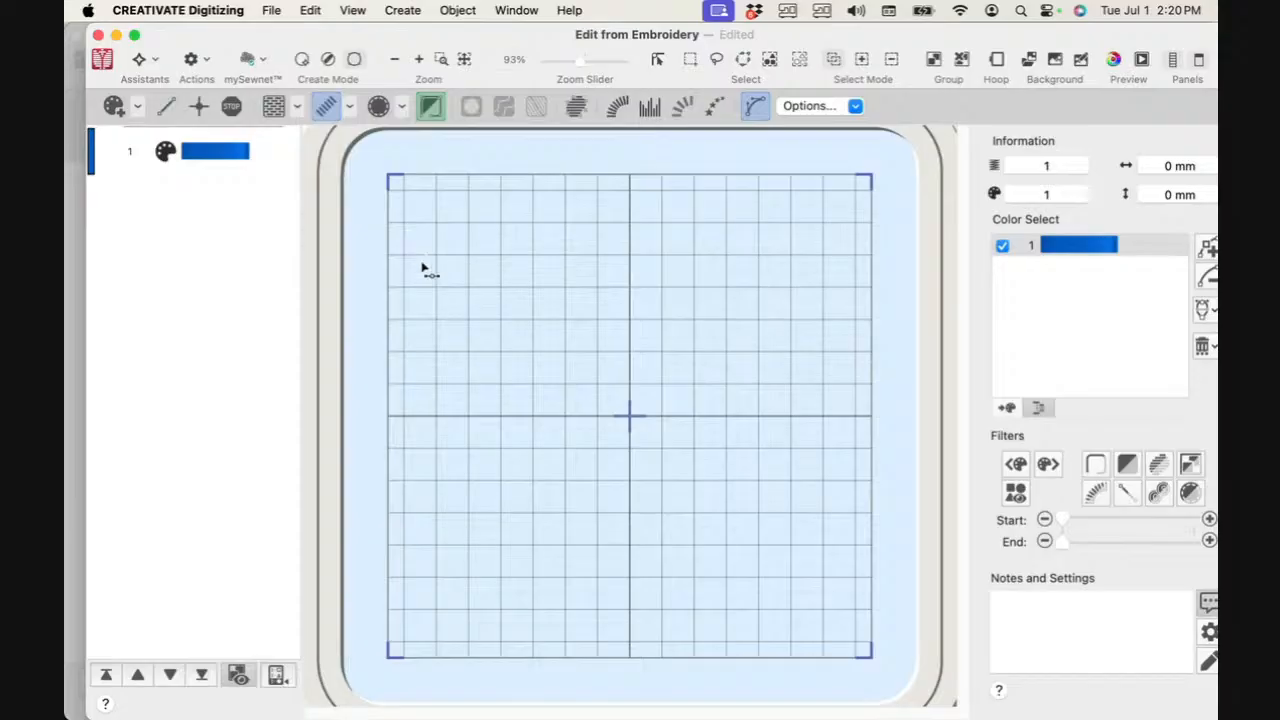
pyautogui.click(478, 206)
pyautogui.click(523, 289)
pyautogui.click(598, 223)
pyautogui.click(655, 318)
pyautogui.click(731, 221)
pyautogui.rightClick(733, 225)
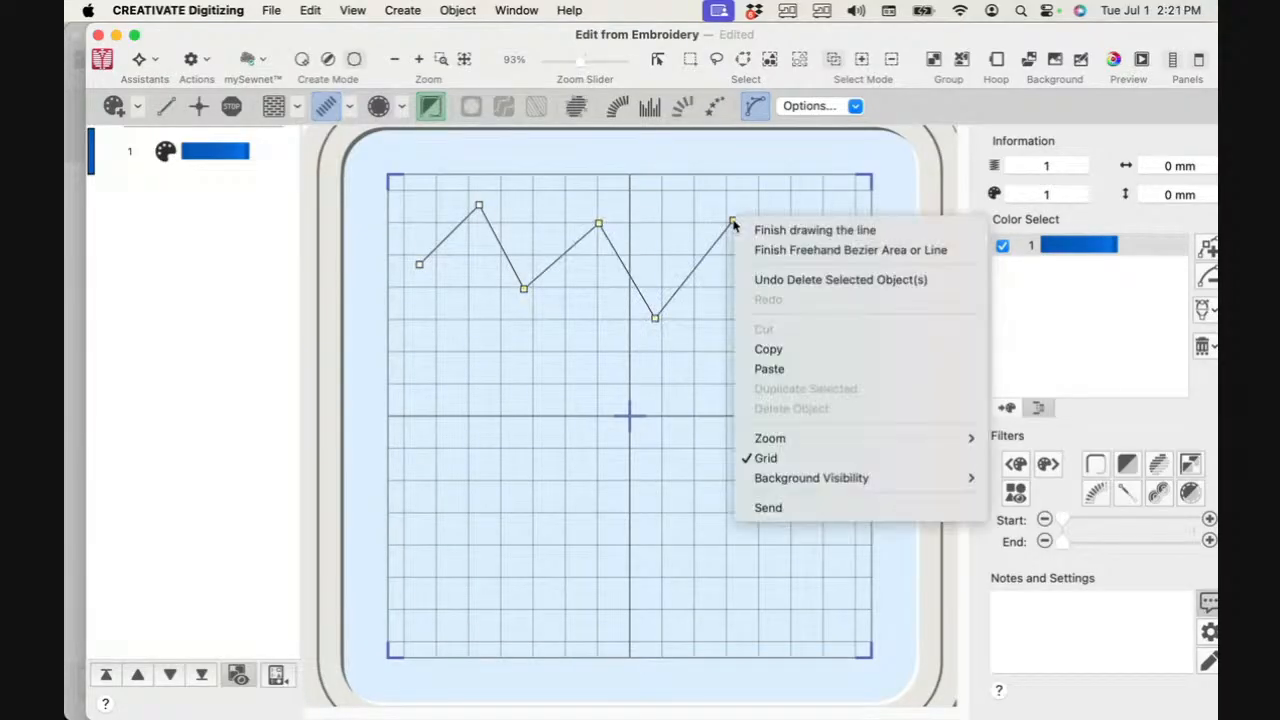
pyautogui.click(816, 250)
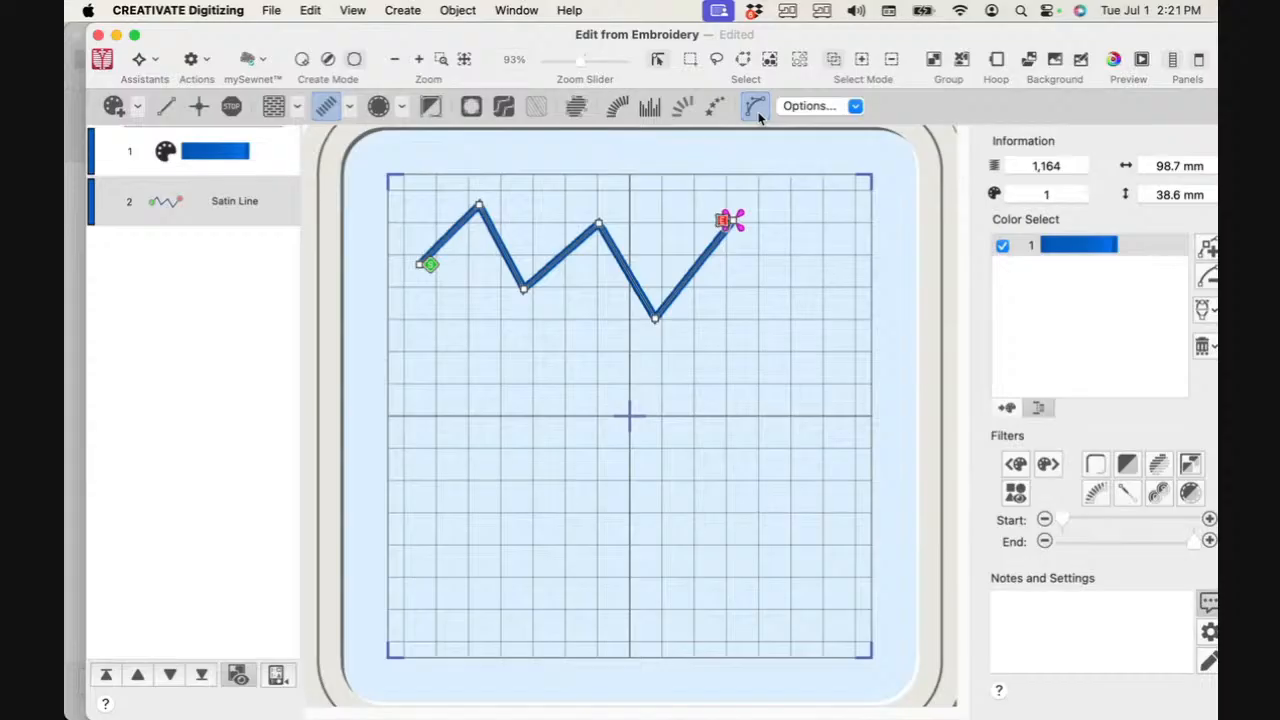
# Step: Draw a five-point wavy Bezier satin line across the middle of the hoop, pulling out curve handles at each point
pyautogui.click(438, 104)
pyautogui.moveTo(422, 395); pyautogui.dragTo(487, 377)
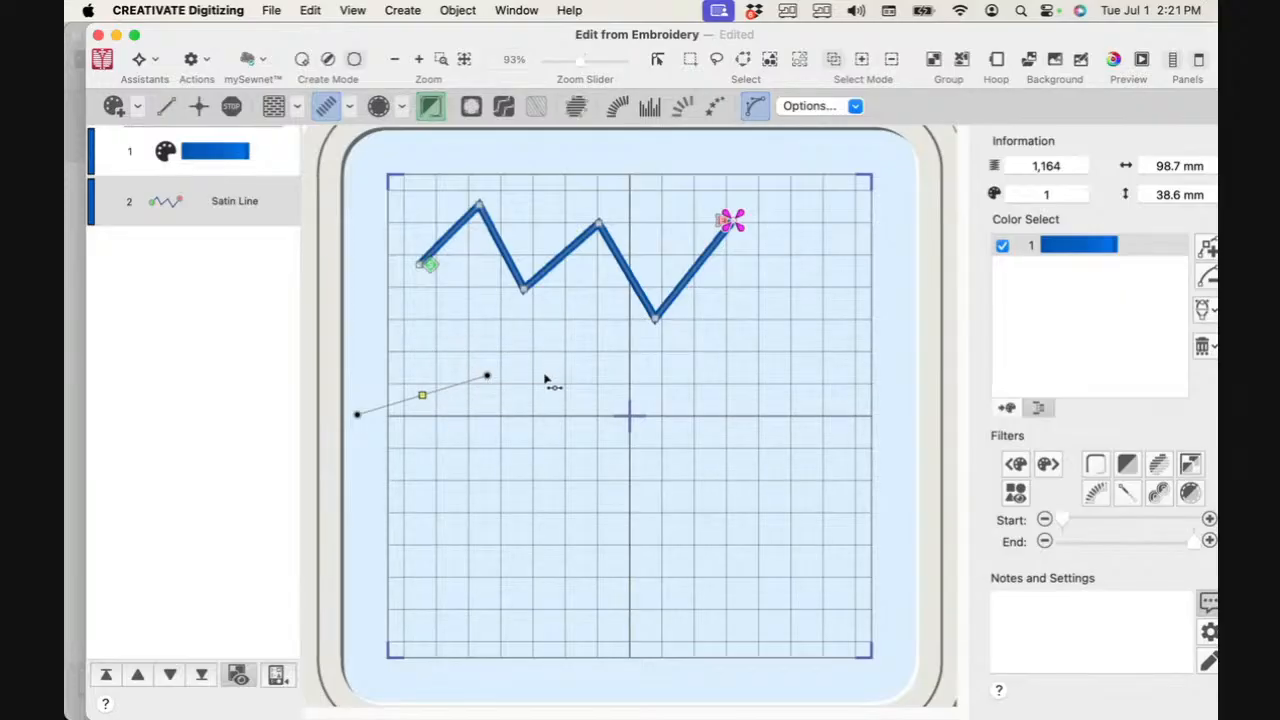
pyautogui.click(516, 444)
pyautogui.moveTo(556, 443); pyautogui.dragTo(562, 440)
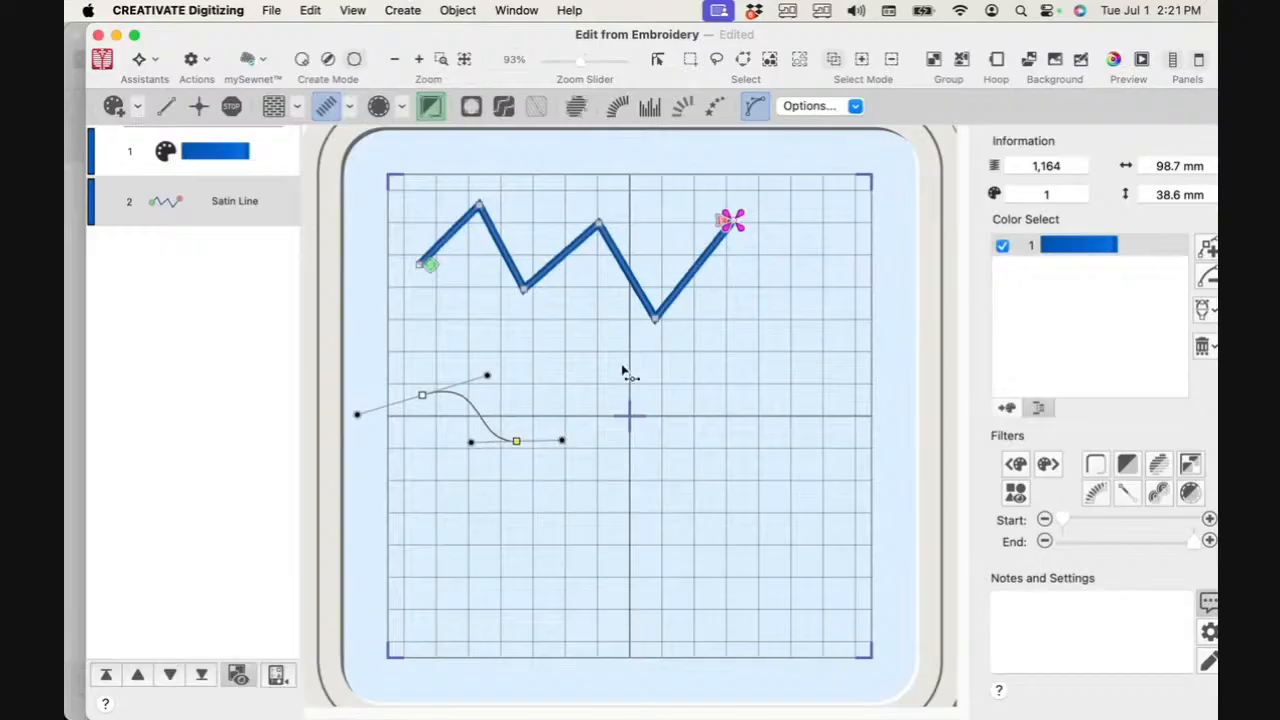
pyautogui.moveTo(636, 387); pyautogui.dragTo(702, 389)
pyautogui.moveTo(753, 428); pyautogui.dragTo(821, 425)
pyautogui.moveTo(838, 373); pyautogui.dragTo(880, 375)
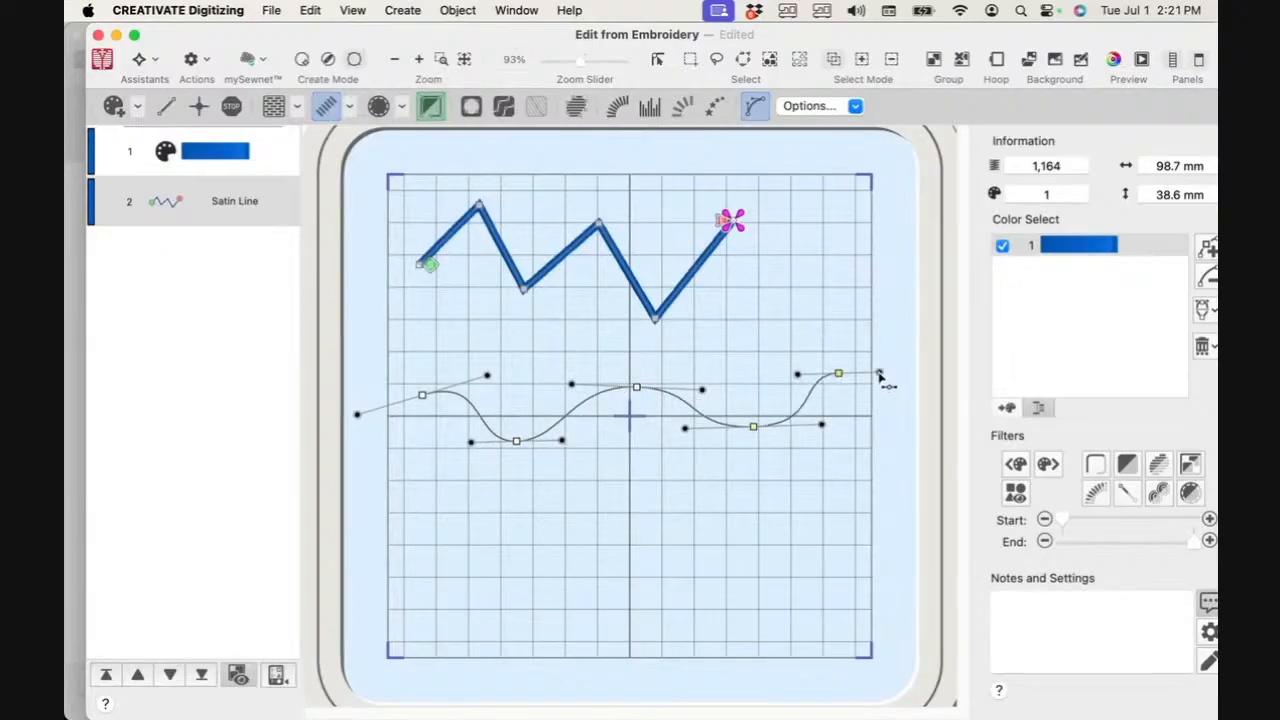
pyautogui.rightClick(880, 375)
pyautogui.click(905, 404)
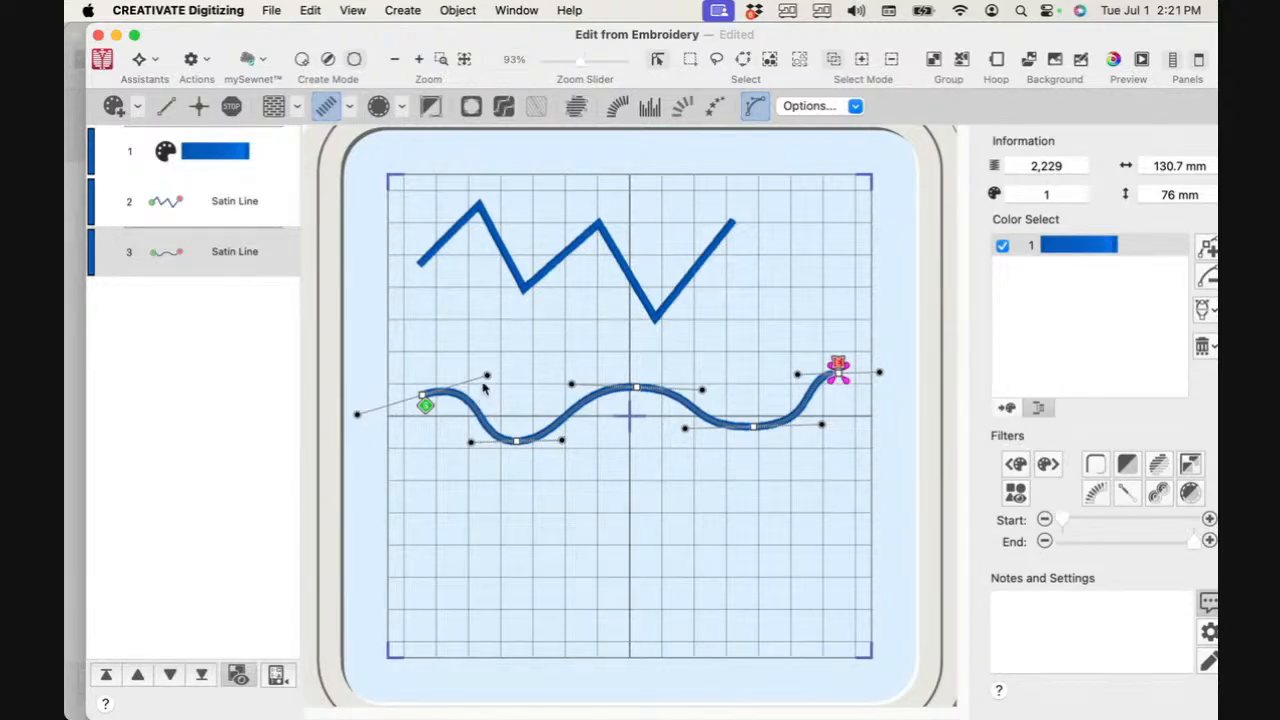
# Step: Adjust the wavy line's Bezier handles, tilting them at its points to reshape the curves smoothly
pyautogui.moveTo(487, 375); pyautogui.dragTo(454, 338)
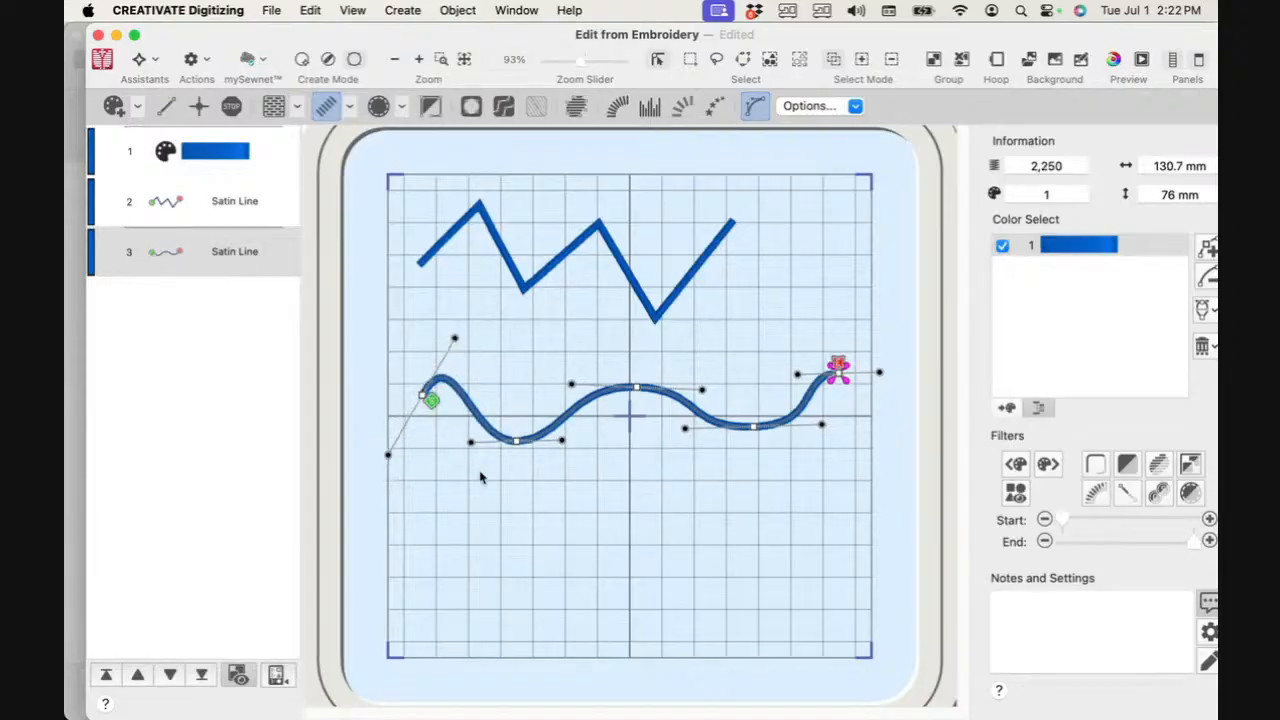
pyautogui.moveTo(471, 442); pyautogui.dragTo(468, 411)
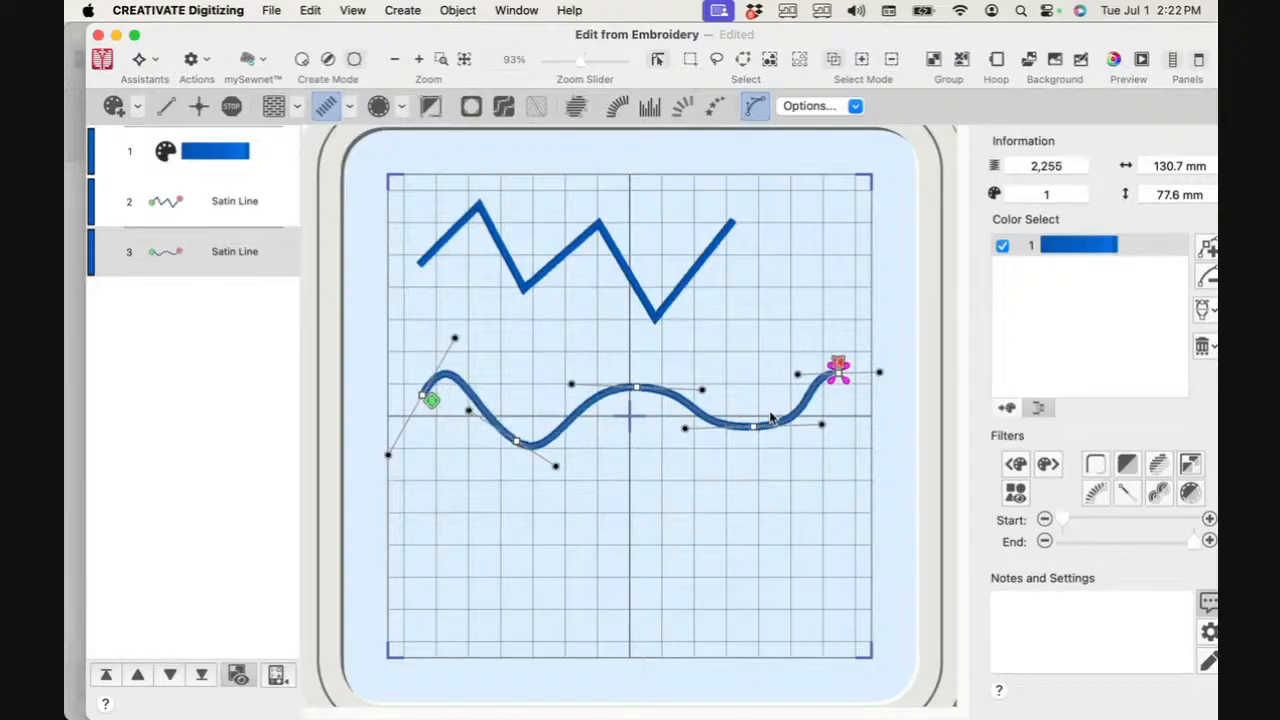
pyautogui.moveTo(703, 390); pyautogui.dragTo(708, 352)
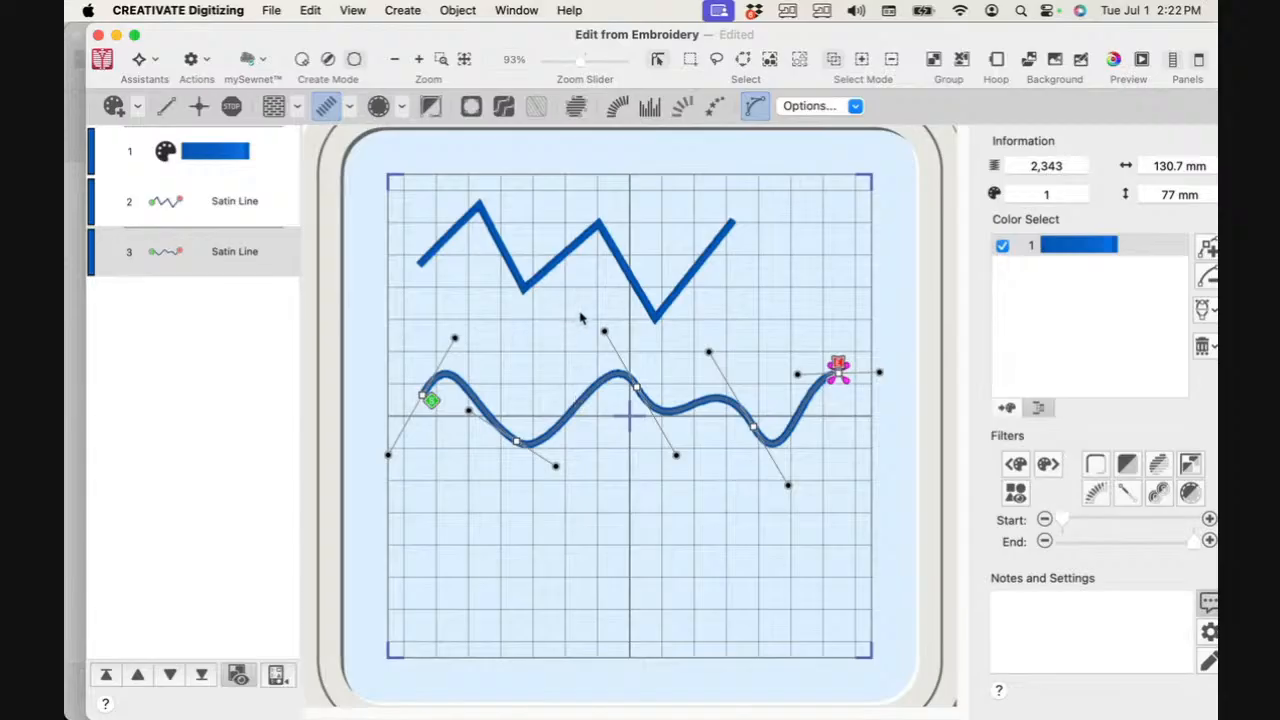
# Step: Move individual handles of the wavy line's three inner points independently to turn the smooth points into sharp cusps
pyautogui.moveTo(604, 334); pyautogui.dragTo(592, 457)
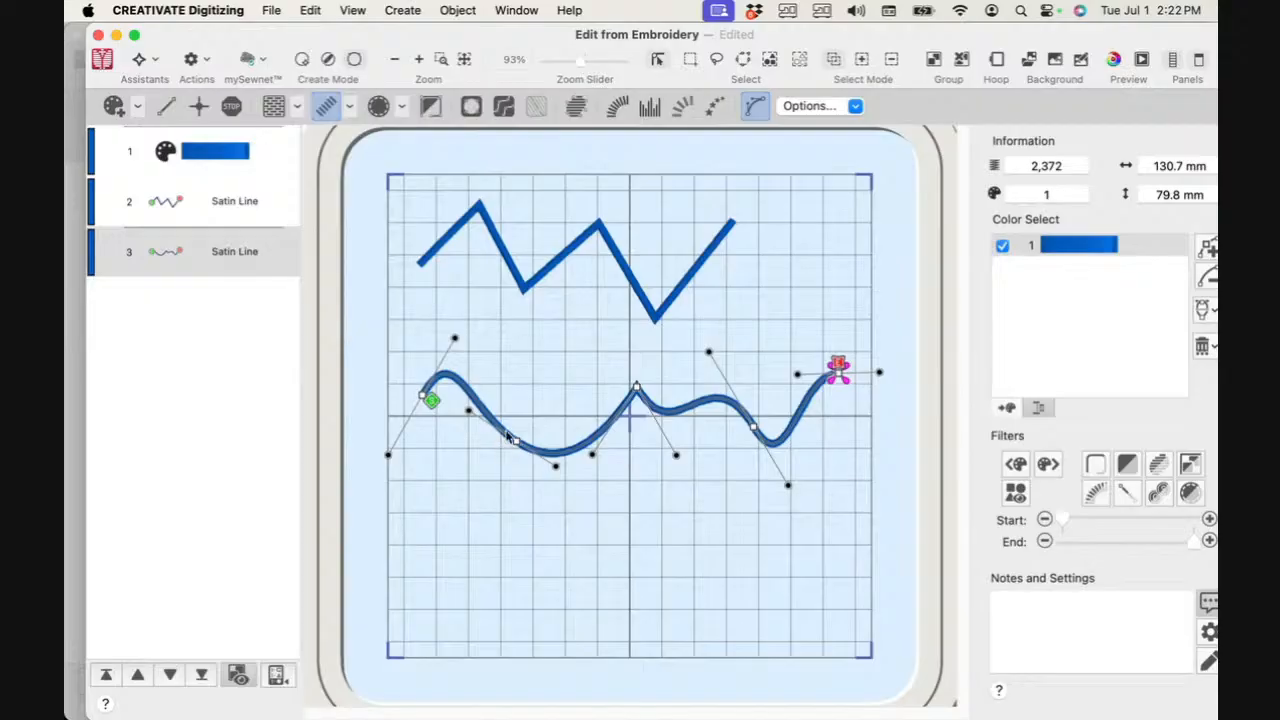
pyautogui.moveTo(557, 472); pyautogui.dragTo(529, 364)
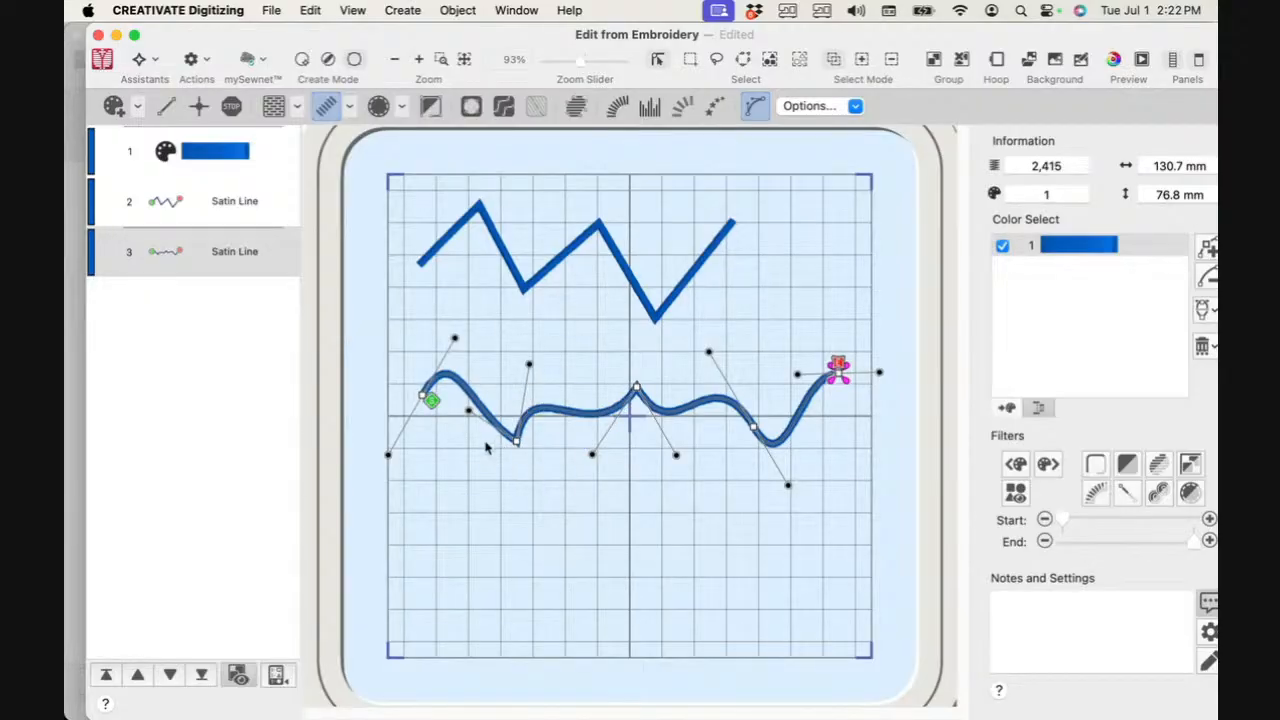
pyautogui.moveTo(708, 353); pyautogui.dragTo(680, 480)
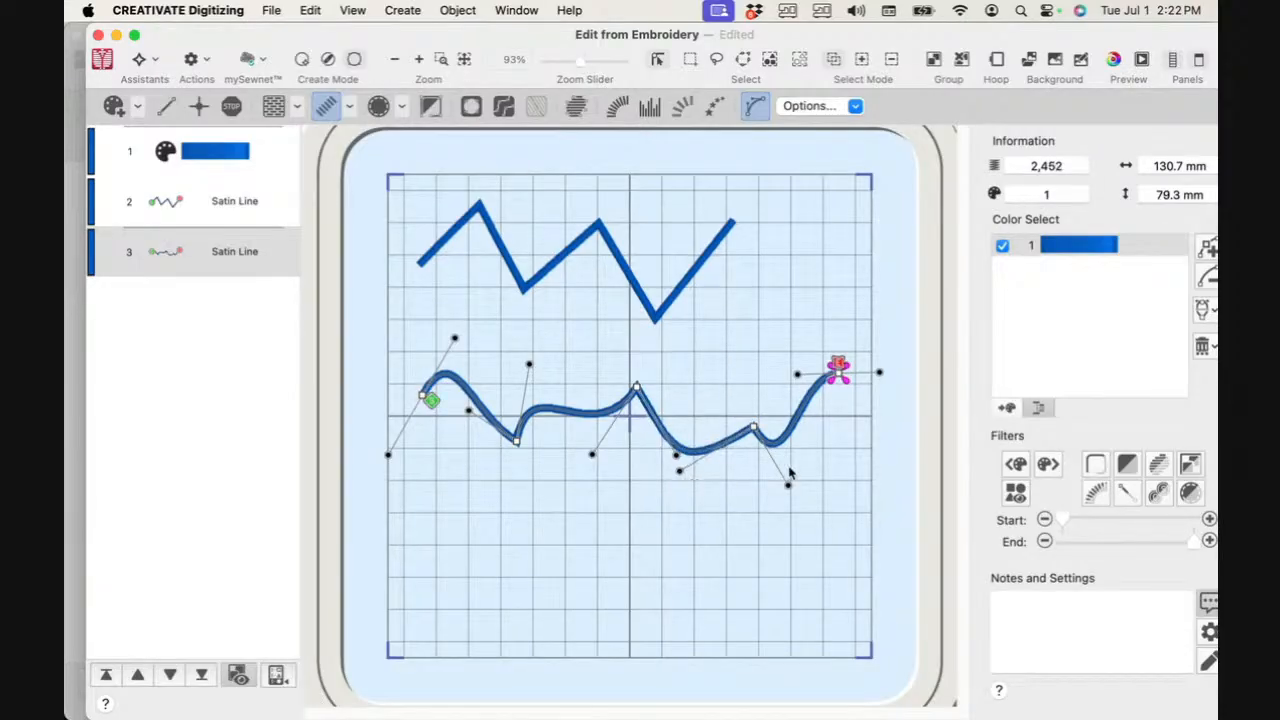
pyautogui.moveTo(789, 486); pyautogui.dragTo(779, 343)
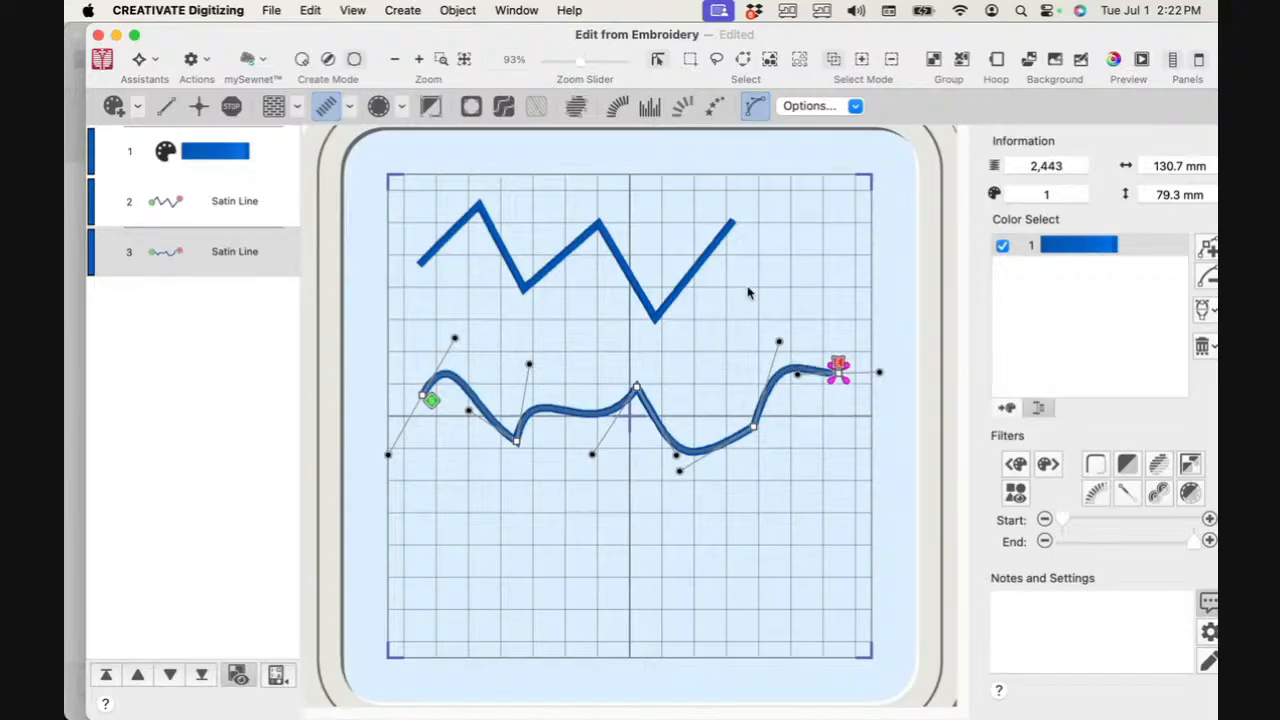
# Step: Switch to Finder and open Bez Mac.edo from the Webinar 0617 folder with CREATIVATE Digitizing
pyautogui.click(499, 11)
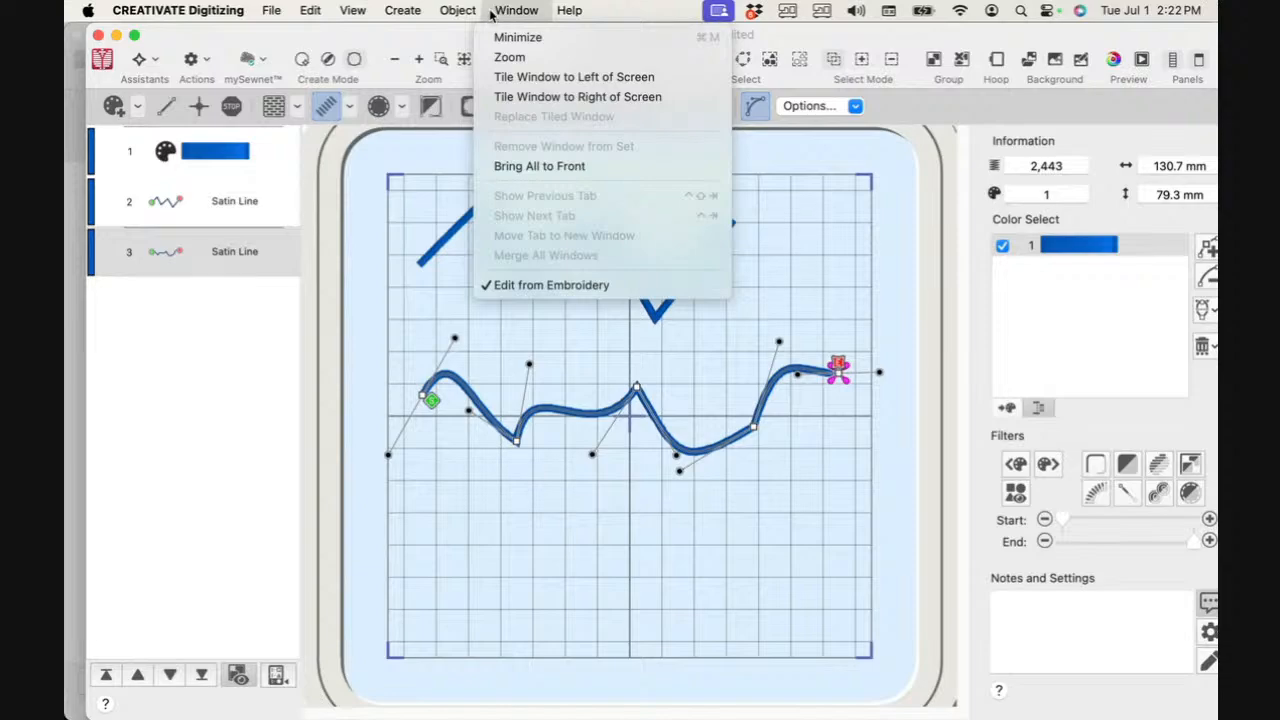
pyautogui.click(820, 288)
pyautogui.moveTo(162, 692)
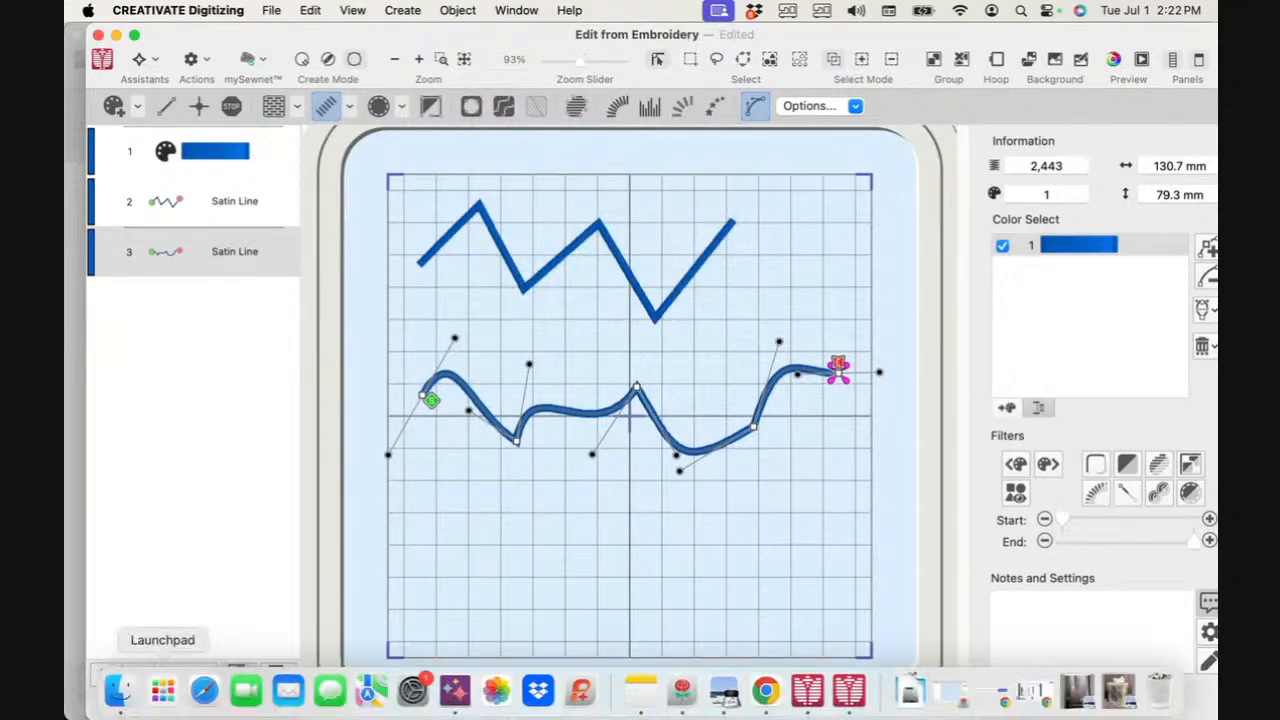
pyautogui.click(118, 690)
pyautogui.rightClick(259, 263)
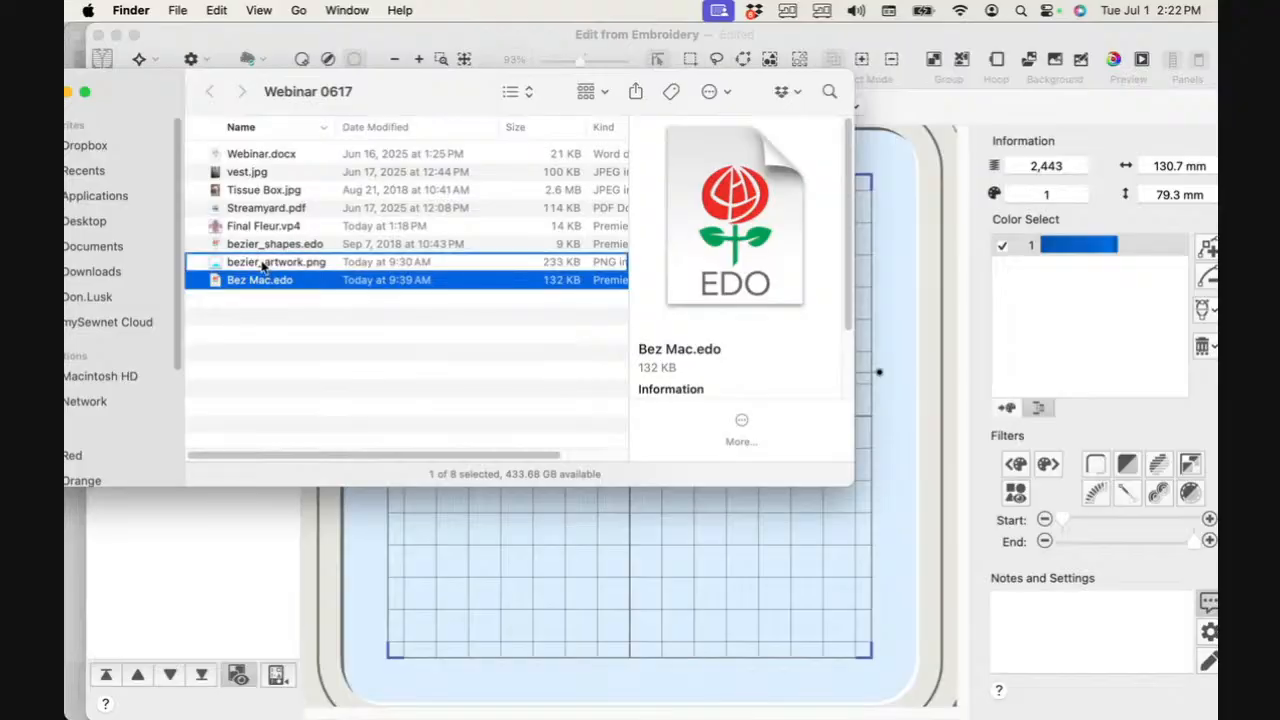
pyautogui.rightClick(246, 306)
pyautogui.rightClick(245, 287)
pyautogui.rightClick(245, 285)
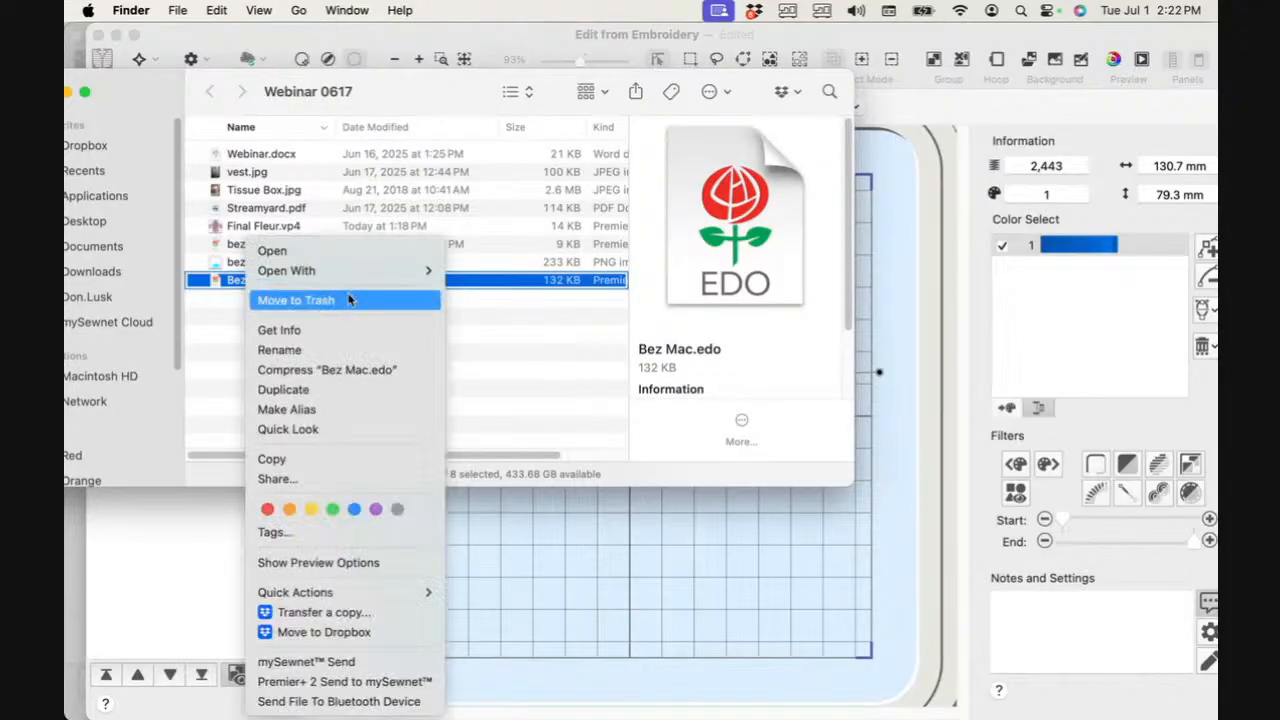
pyautogui.moveTo(429, 271)
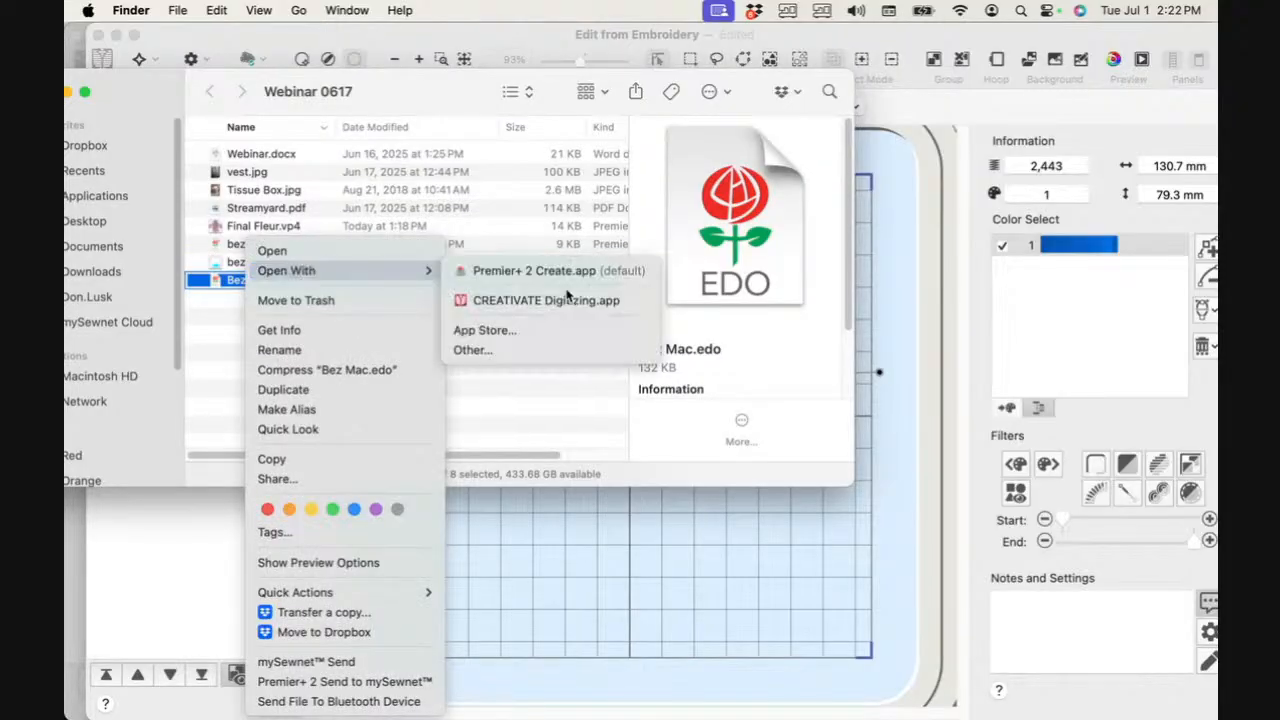
pyautogui.click(566, 297)
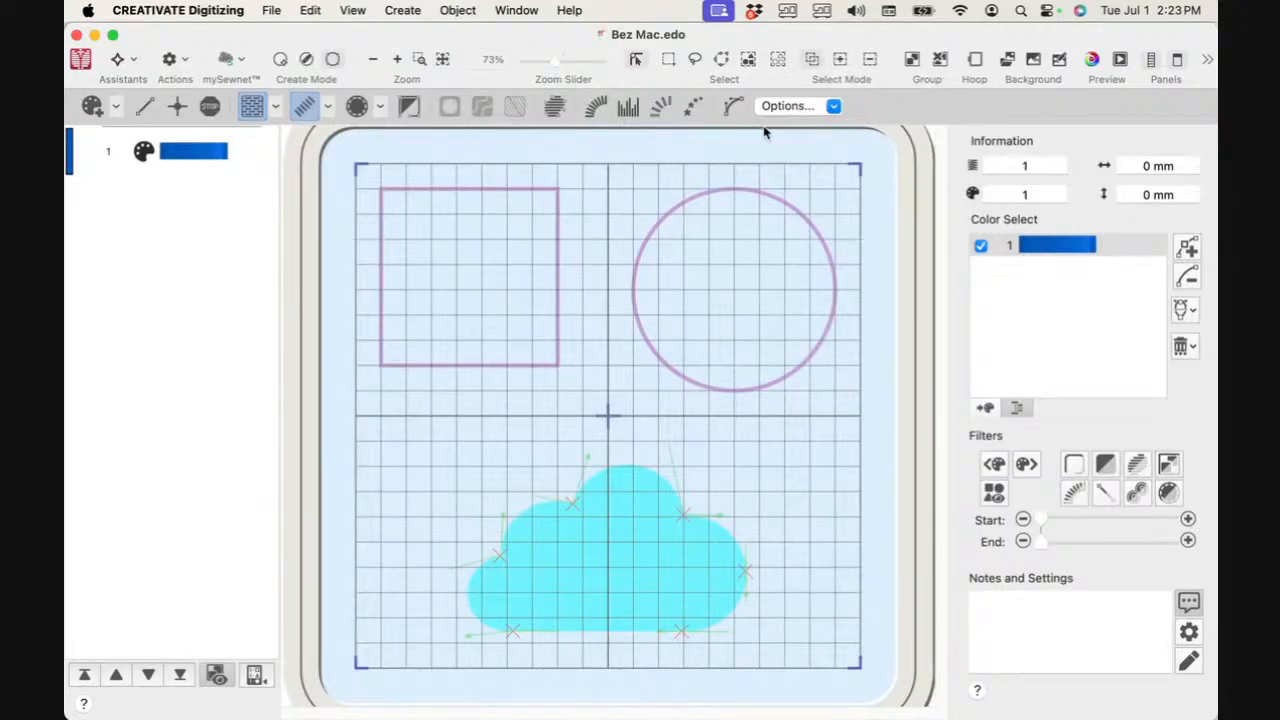
# Step: Choose Crosshatch Fill for new shapes and accept its options with angles 120° and 30°, 5 mm spacing and 2 mm running stitch
pyautogui.click(275, 111)
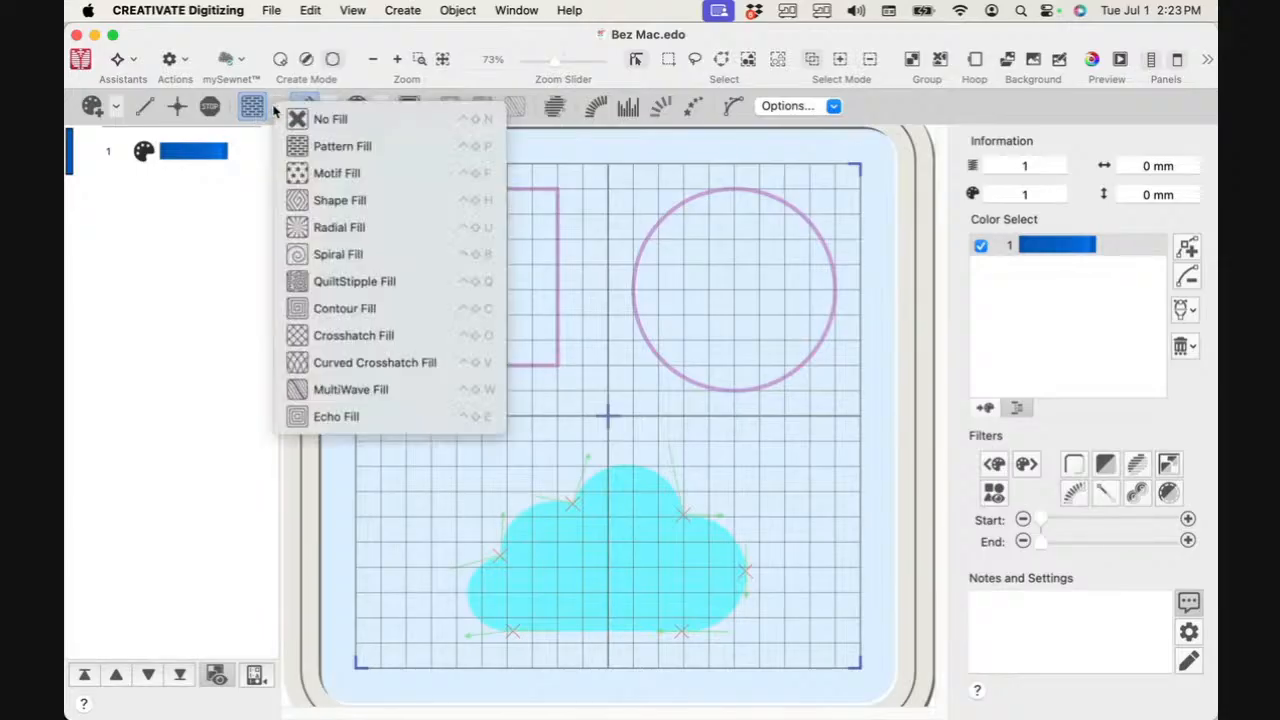
pyautogui.click(363, 337)
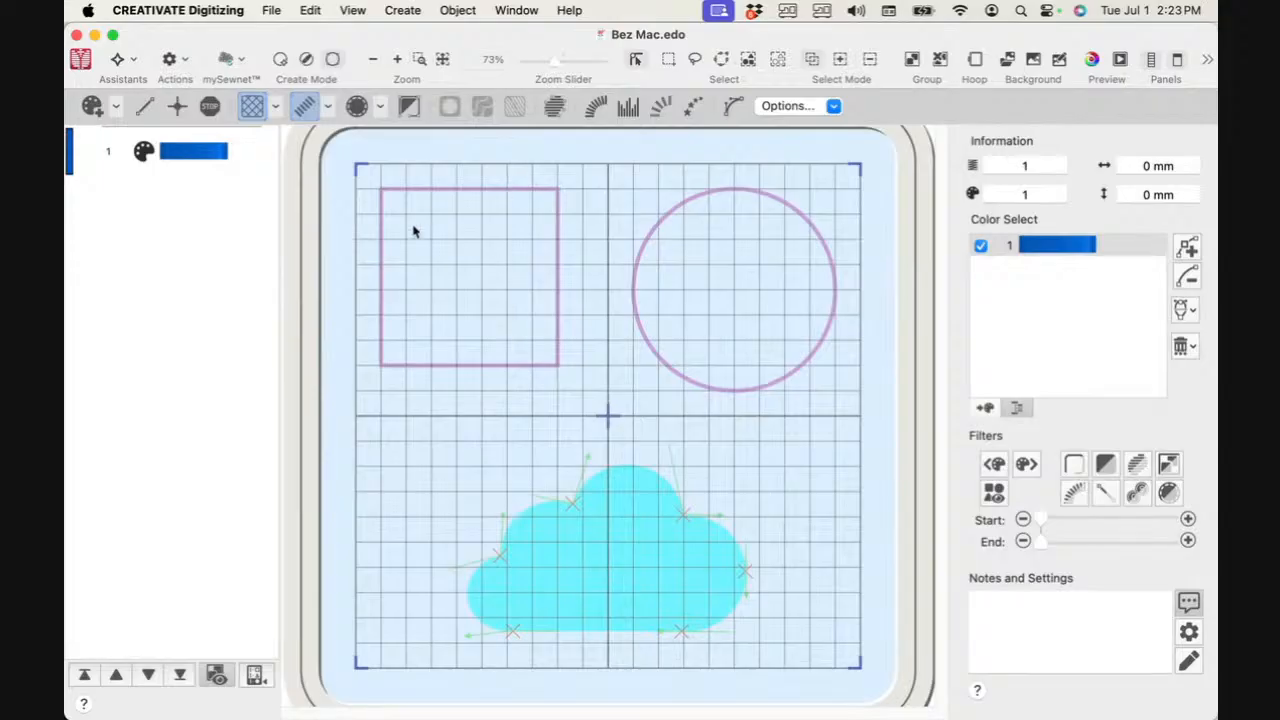
pyautogui.click(788, 108)
pyautogui.click(788, 136)
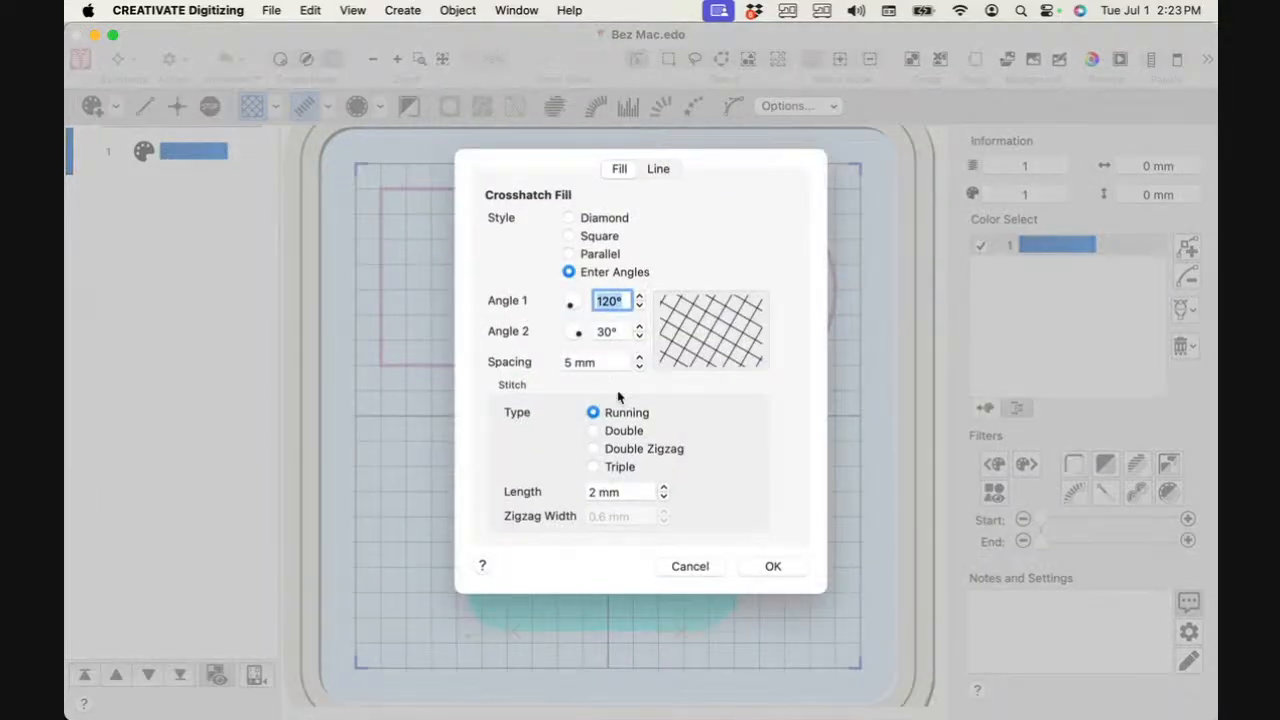
pyautogui.click(780, 575)
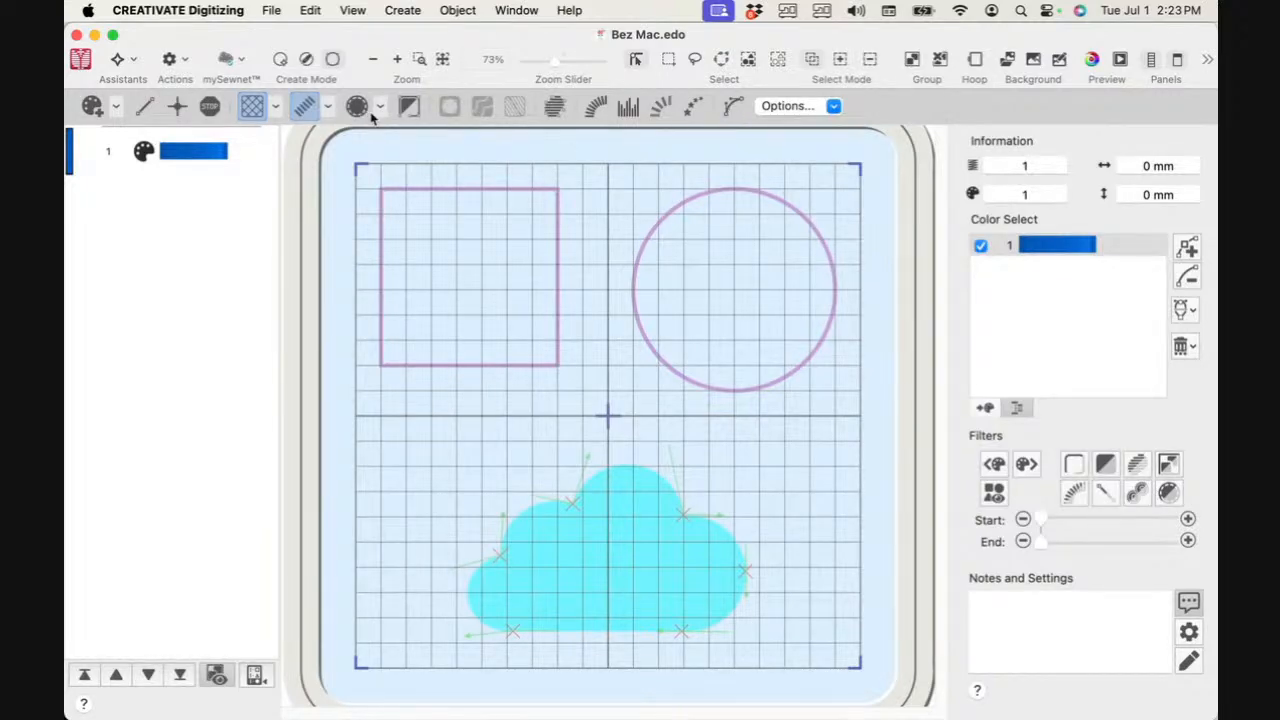
# Step: Zoom in on the square template and trace its four corners as a freehand Bezier crosshatch area about 72 mm wide
pyautogui.click(420, 59)
pyautogui.moveTo(352, 158); pyautogui.dragTo(620, 420)
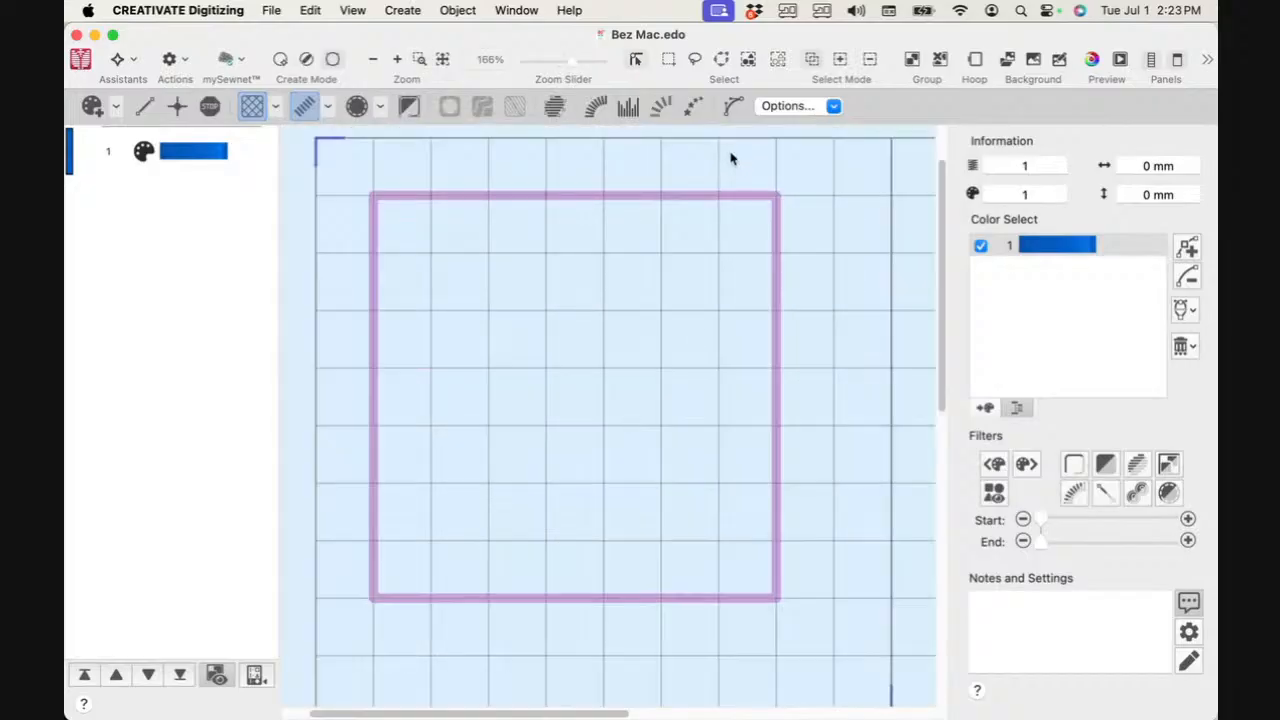
pyautogui.click(731, 103)
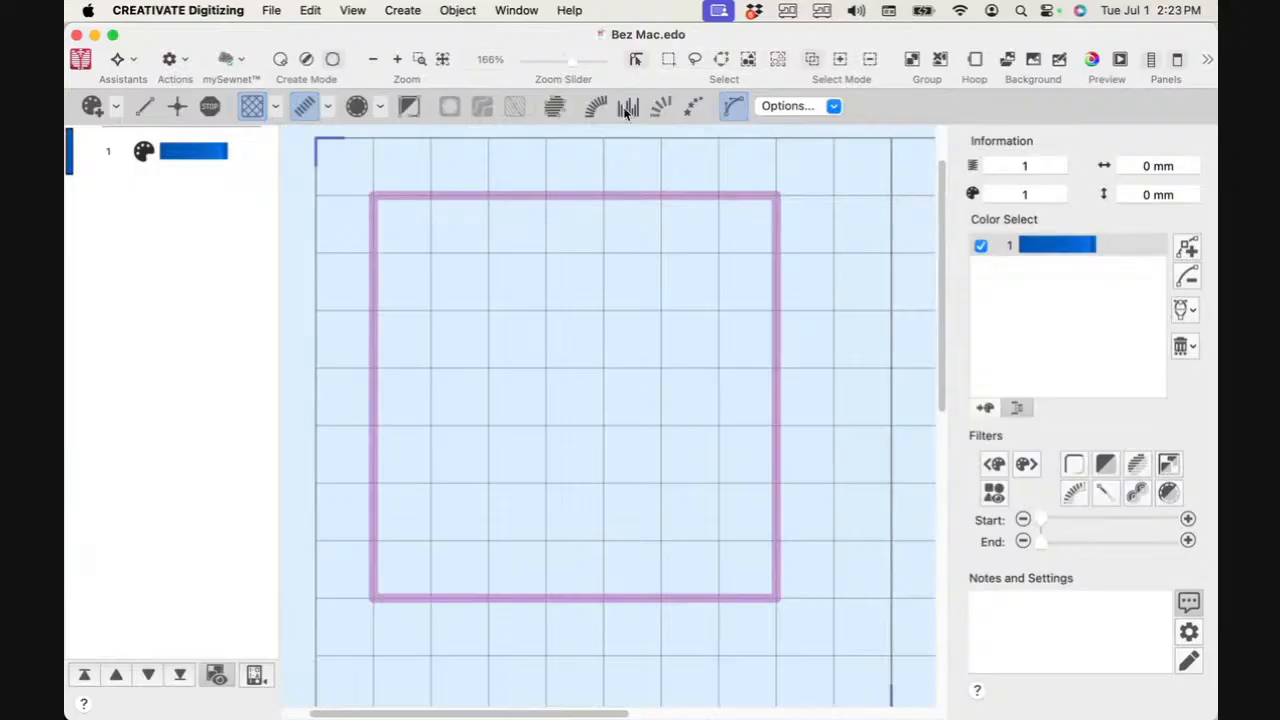
pyautogui.click(409, 106)
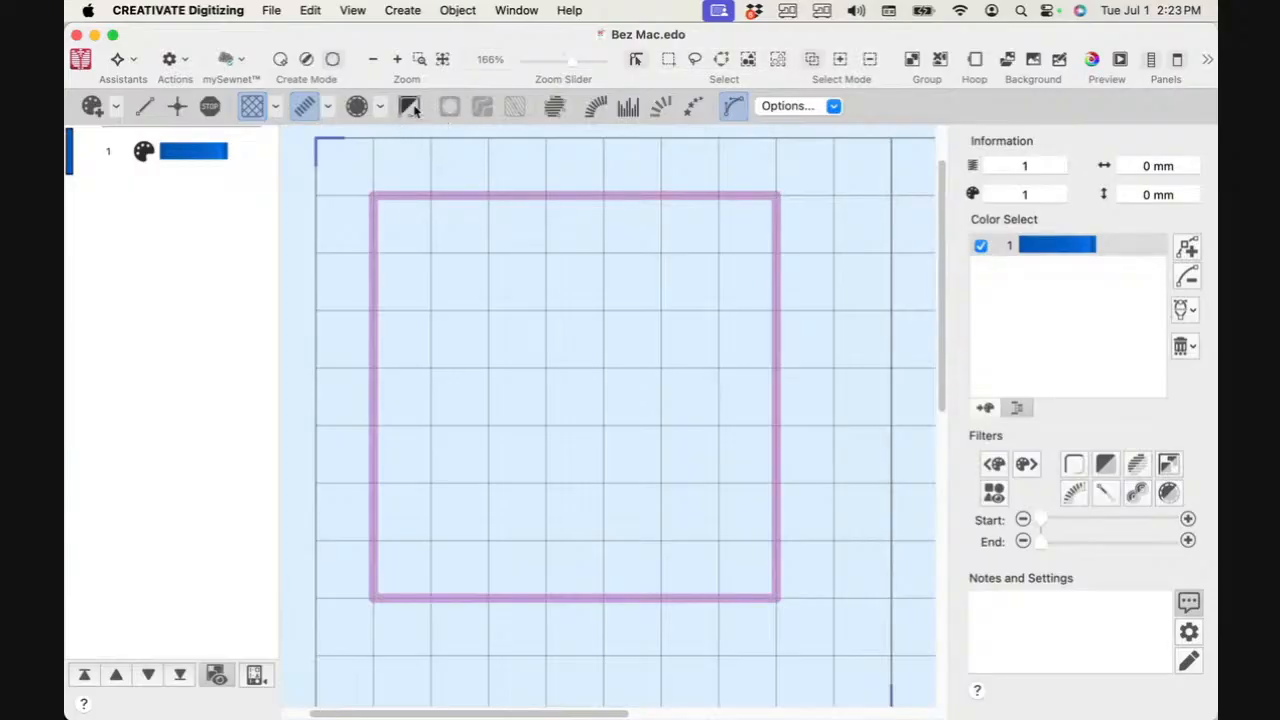
pyautogui.click(374, 198)
pyautogui.click(776, 198)
pyautogui.click(776, 598)
pyautogui.click(376, 599)
pyautogui.rightClick(460, 338)
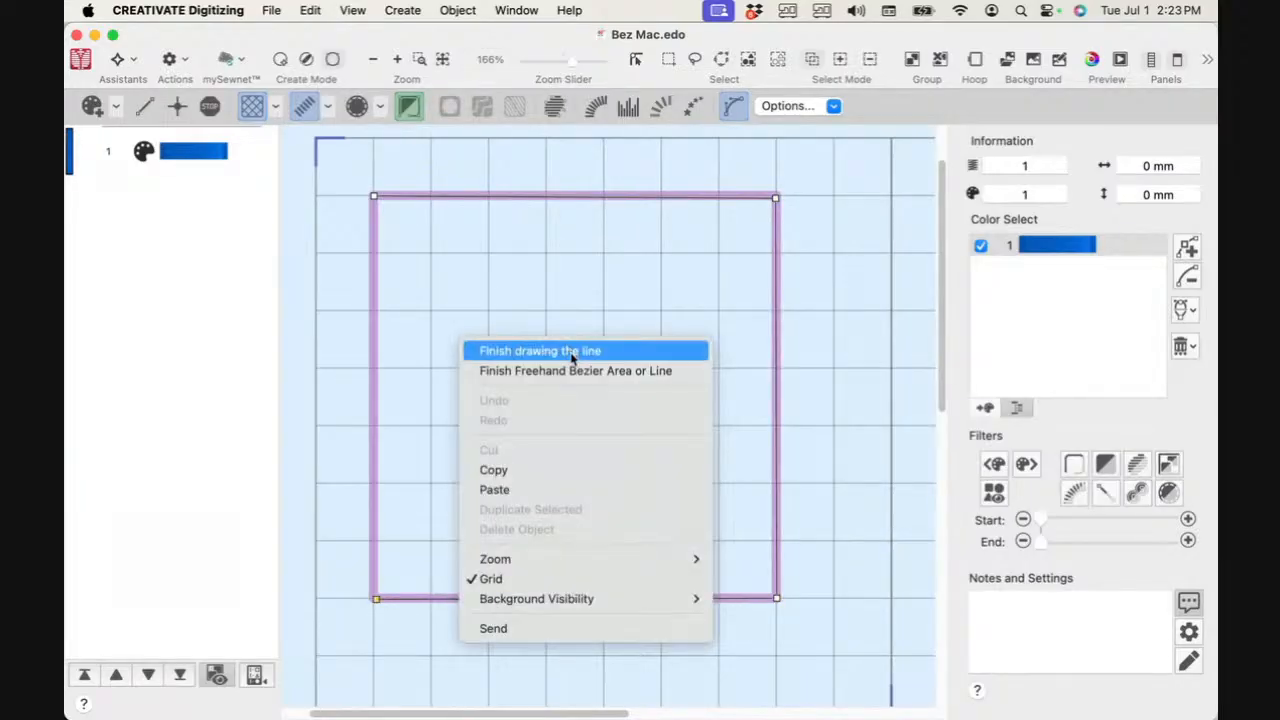
pyautogui.click(573, 370)
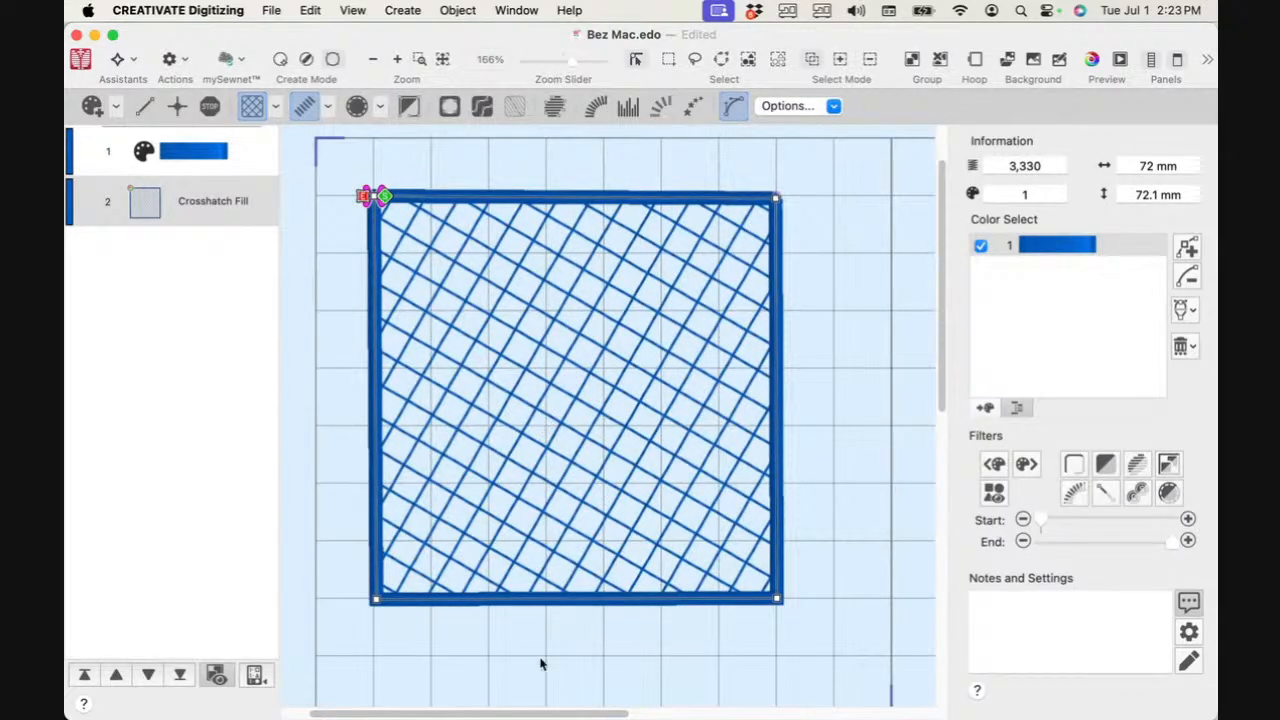
# Step: Try to trace the circle template with Bezier points at its topmost and rightmost positions, and undo the resulting area
pyautogui.moveTo(543, 713); pyautogui.dragTo(826, 704)
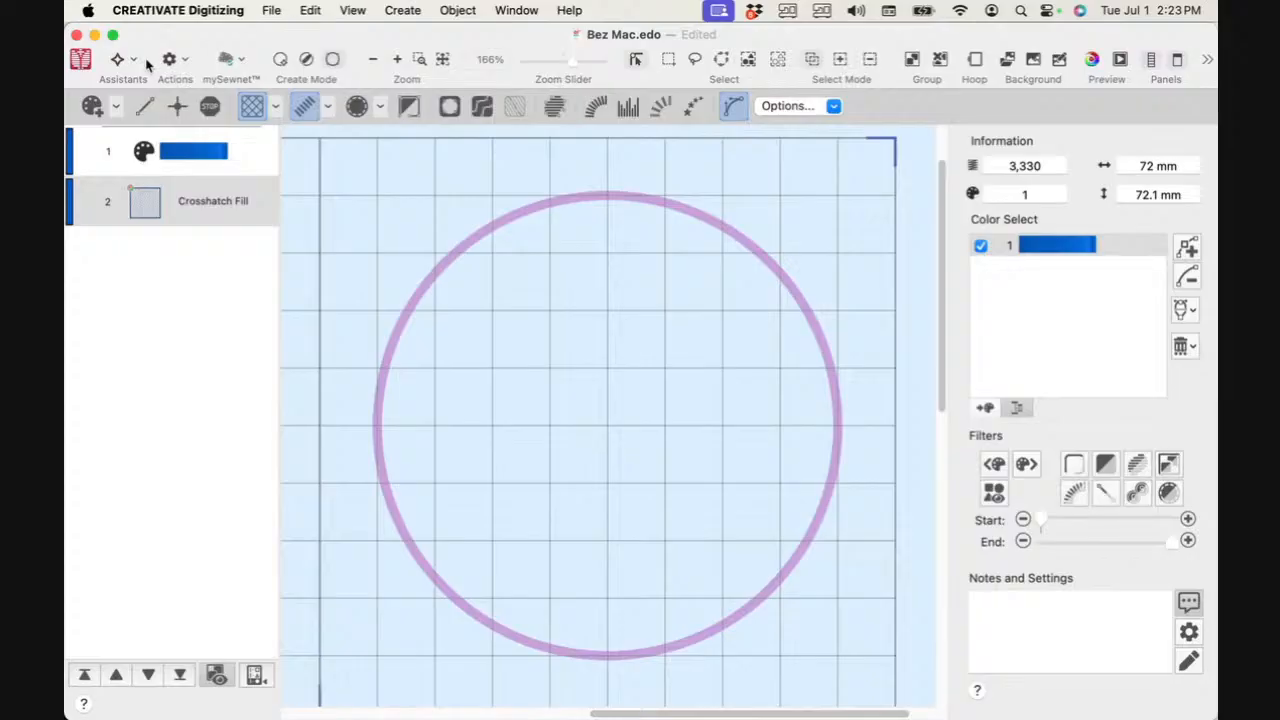
pyautogui.click(409, 110)
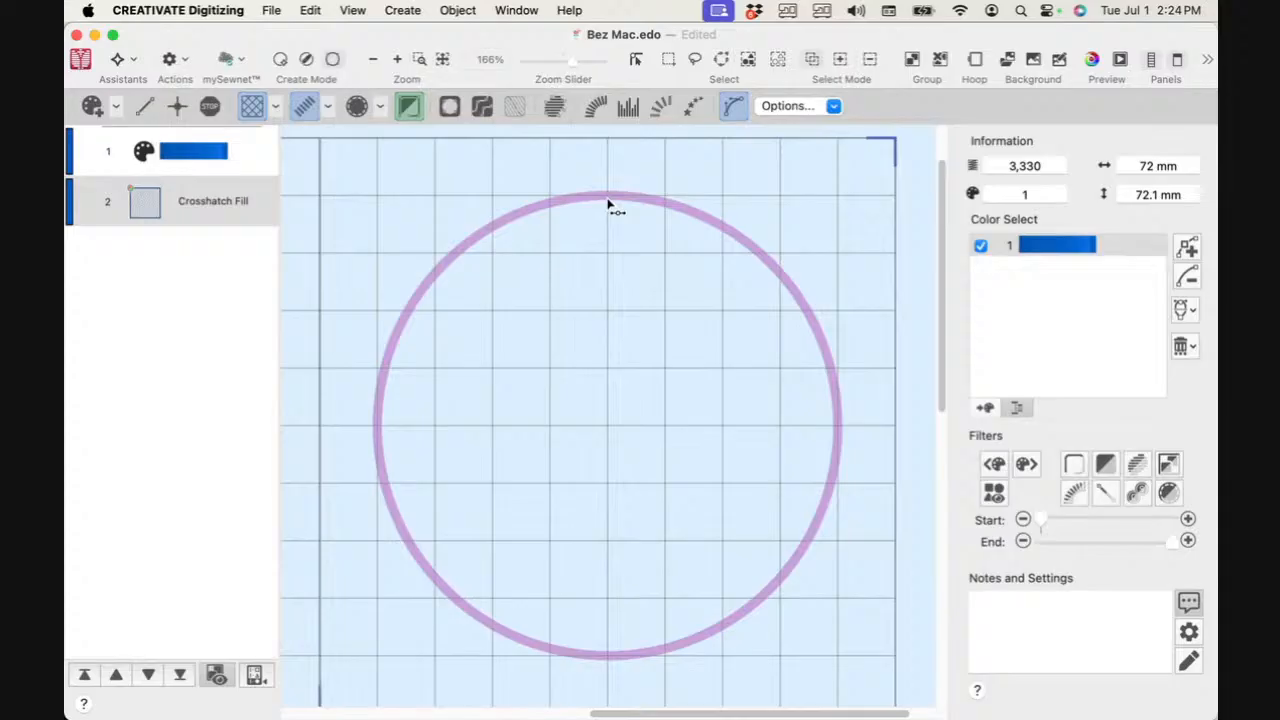
pyautogui.moveTo(608, 200); pyautogui.dragTo(721, 199)
pyautogui.doubleClick(840, 432)
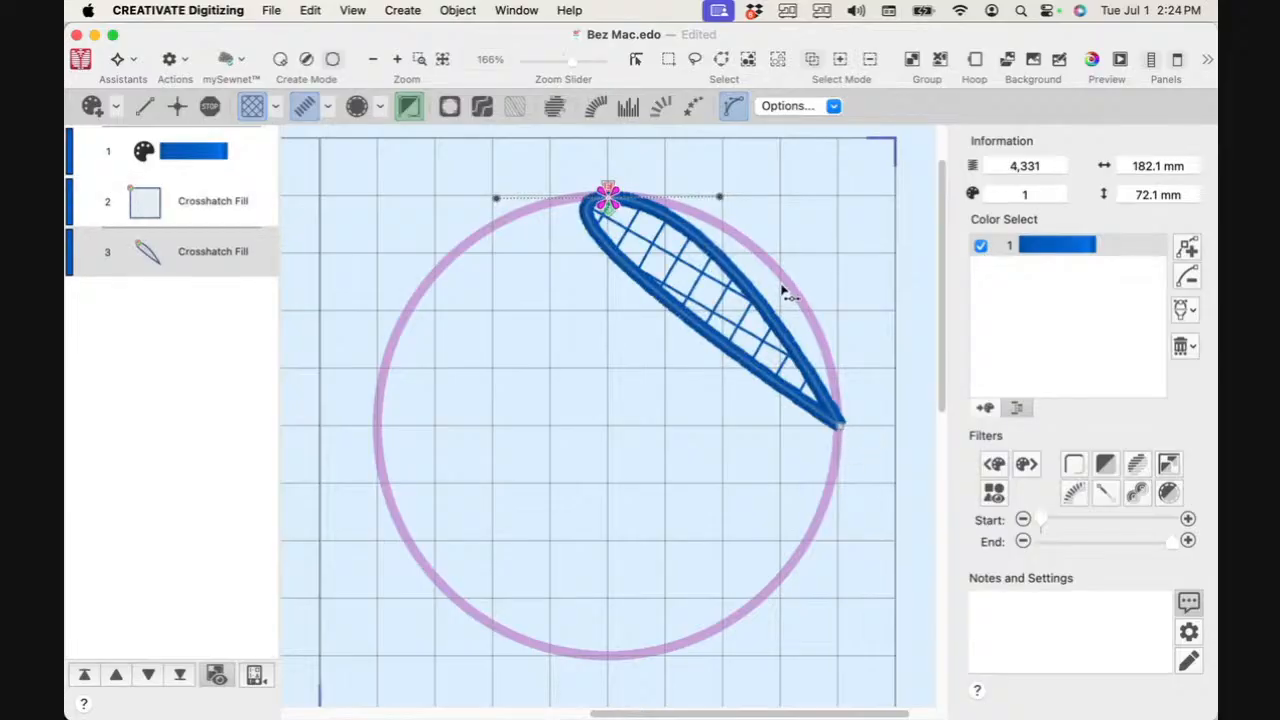
pyautogui.press('super+z')
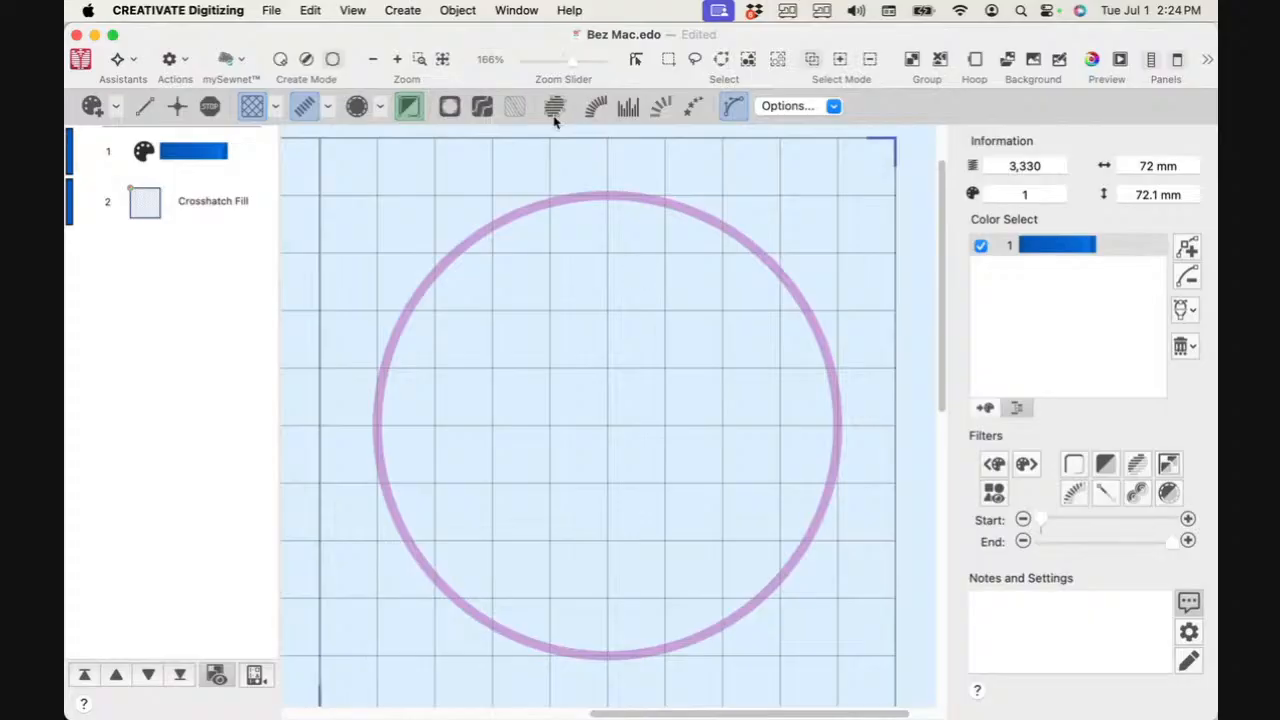
# Step: Trace the circle clockwise from its top with four smooth Bezier points and finish it as a crosshatch area about 82 mm across
pyautogui.moveTo(609, 198); pyautogui.dragTo(721, 200)
pyautogui.moveTo(840, 428); pyautogui.dragTo(838, 540)
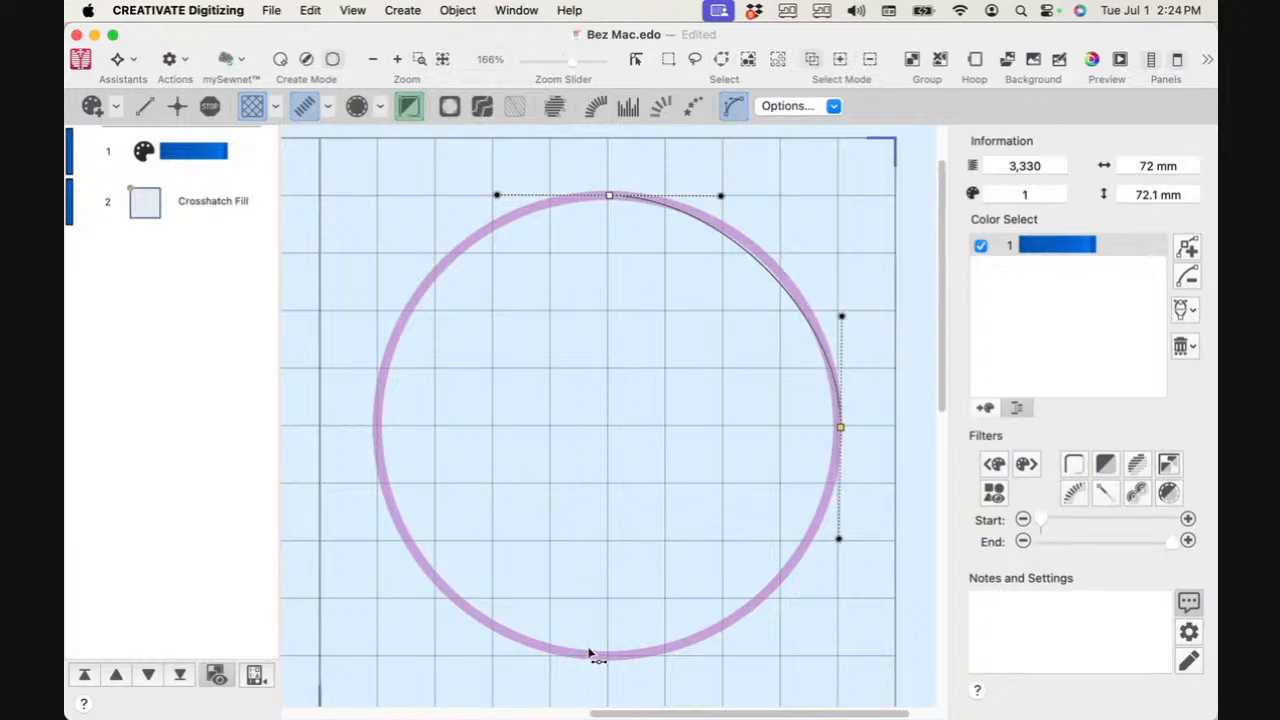
pyautogui.moveTo(610, 660); pyautogui.dragTo(492, 665)
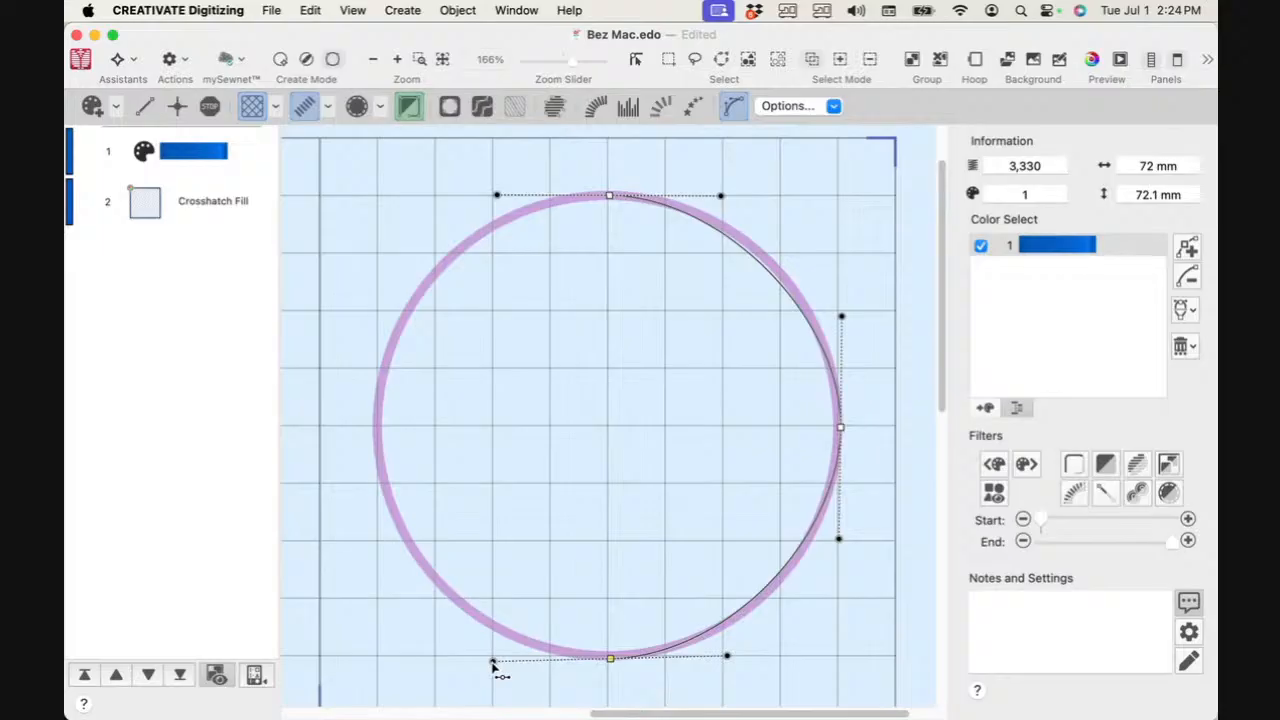
pyautogui.click(377, 428)
pyautogui.moveTo(377, 428); pyautogui.dragTo(377, 311)
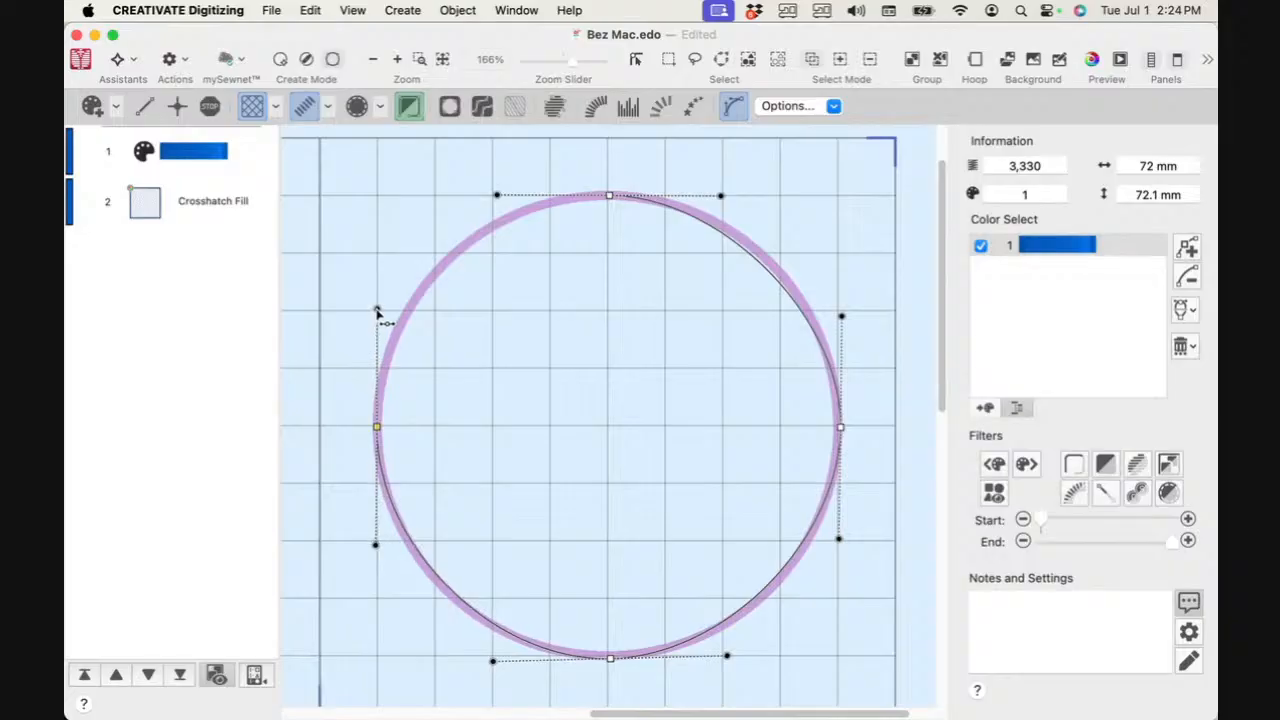
pyautogui.rightClick(621, 276)
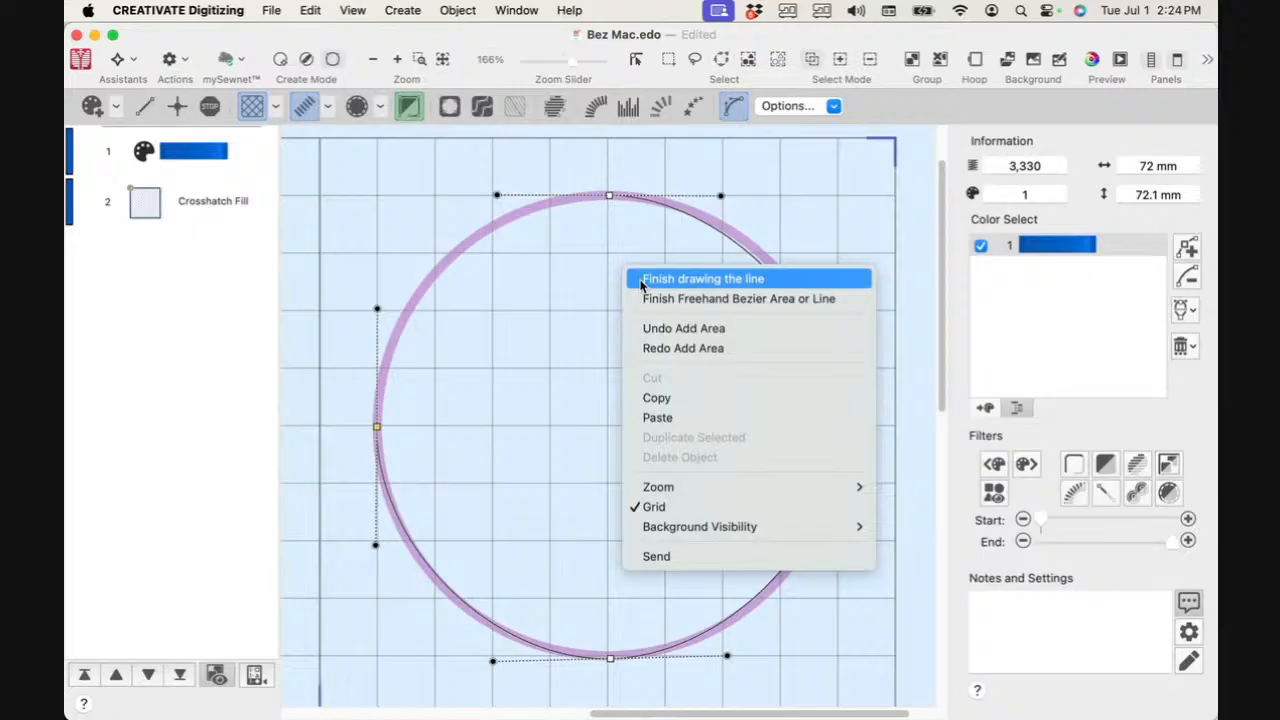
pyautogui.click(755, 299)
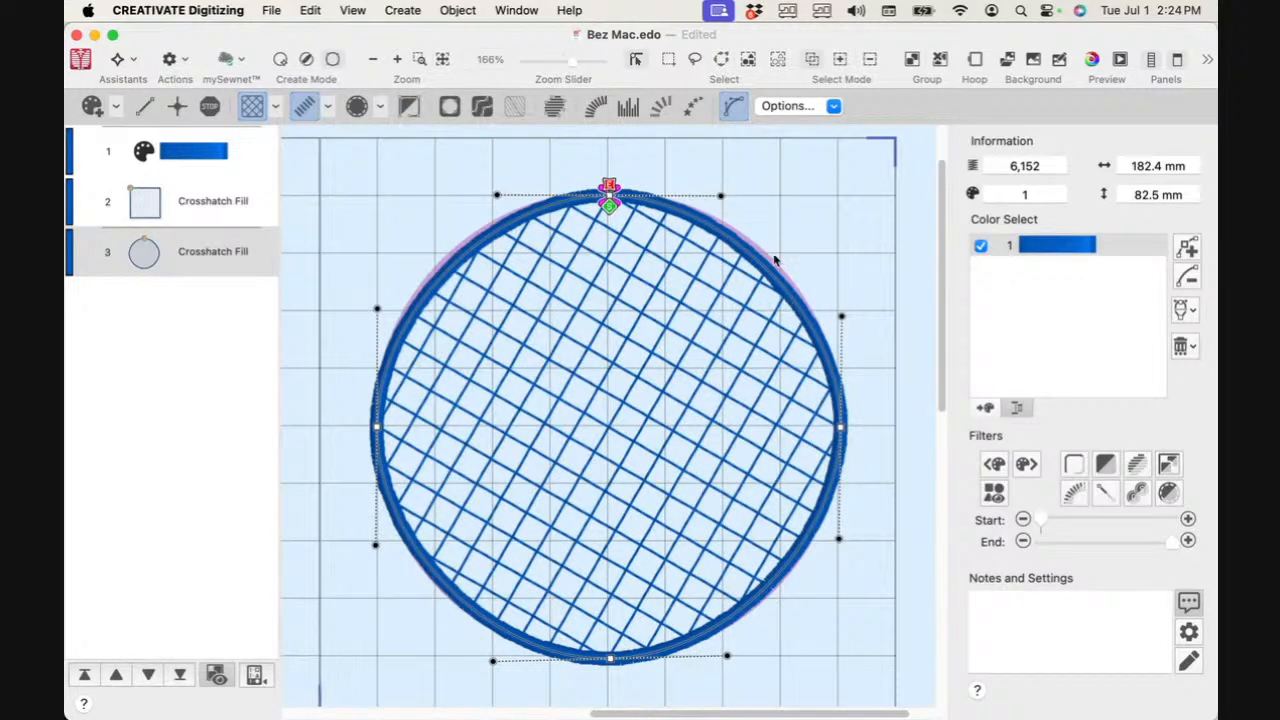
# Step: Adjust the Bezier handles at the circle's rightmost, topmost and lowest points to fit the template more closely
pyautogui.moveTo(841, 316); pyautogui.dragTo(838, 300)
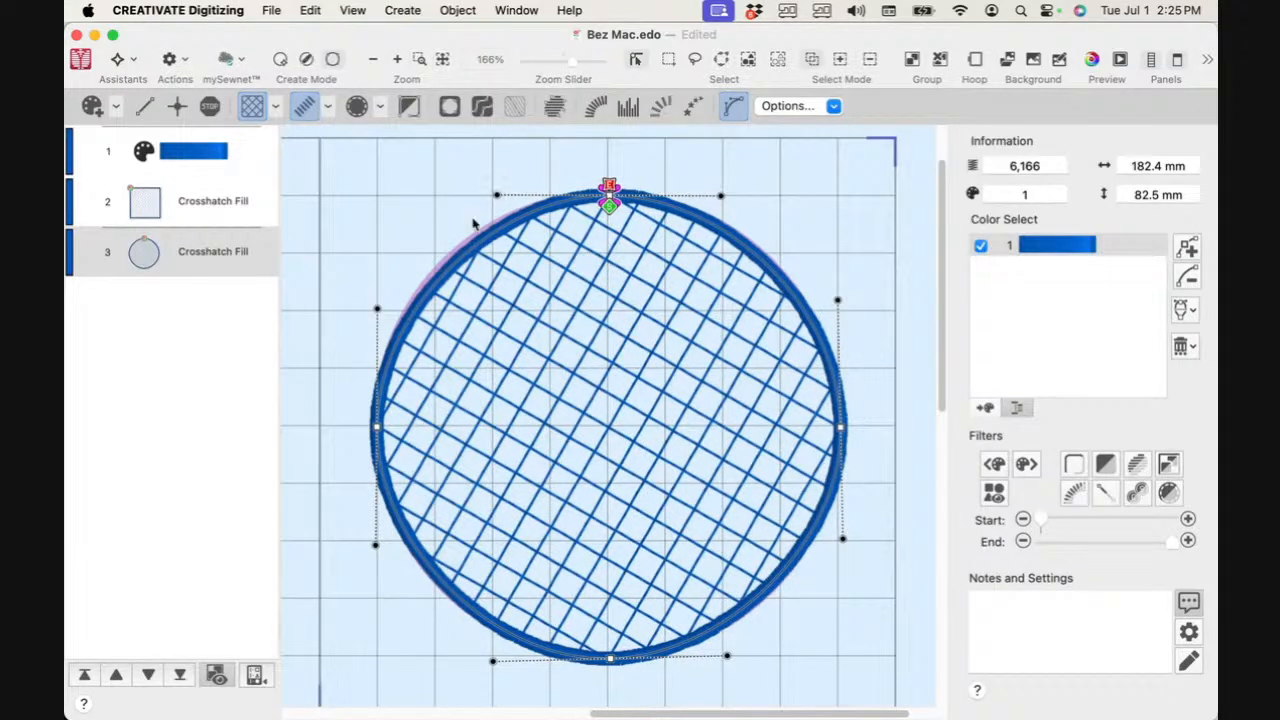
pyautogui.moveTo(499, 199); pyautogui.dragTo(481, 199)
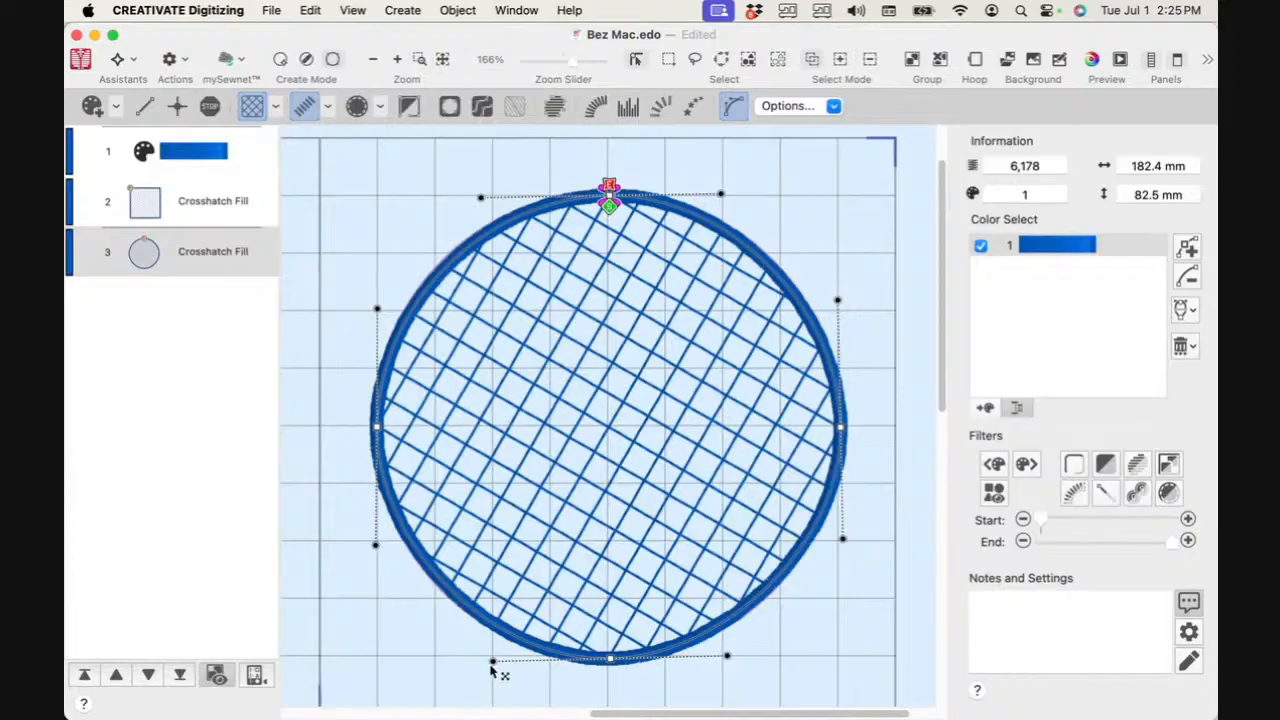
pyautogui.moveTo(491, 664); pyautogui.dragTo(491, 657)
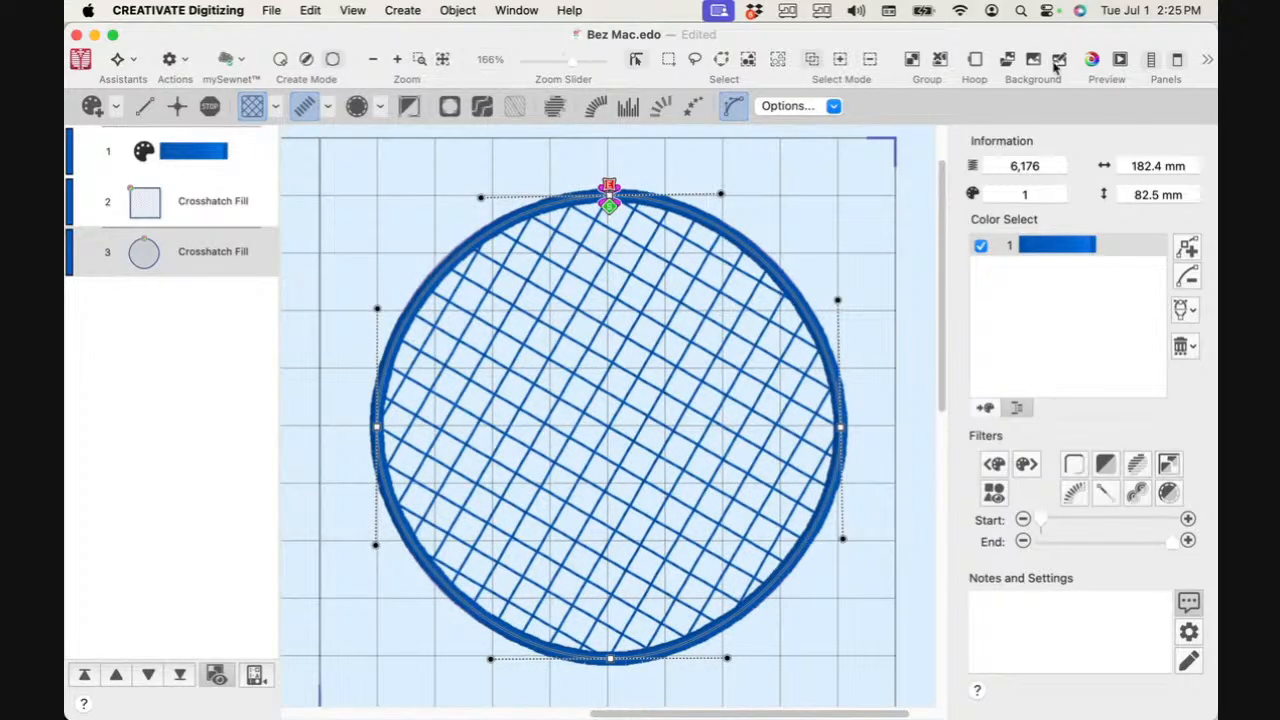
# Step: Switch to Object View Mode and lengthen the left-hand Bezier handle at the circle's topmost point to match the template
pyautogui.click(1206, 61)
pyautogui.moveTo(1165, 70)
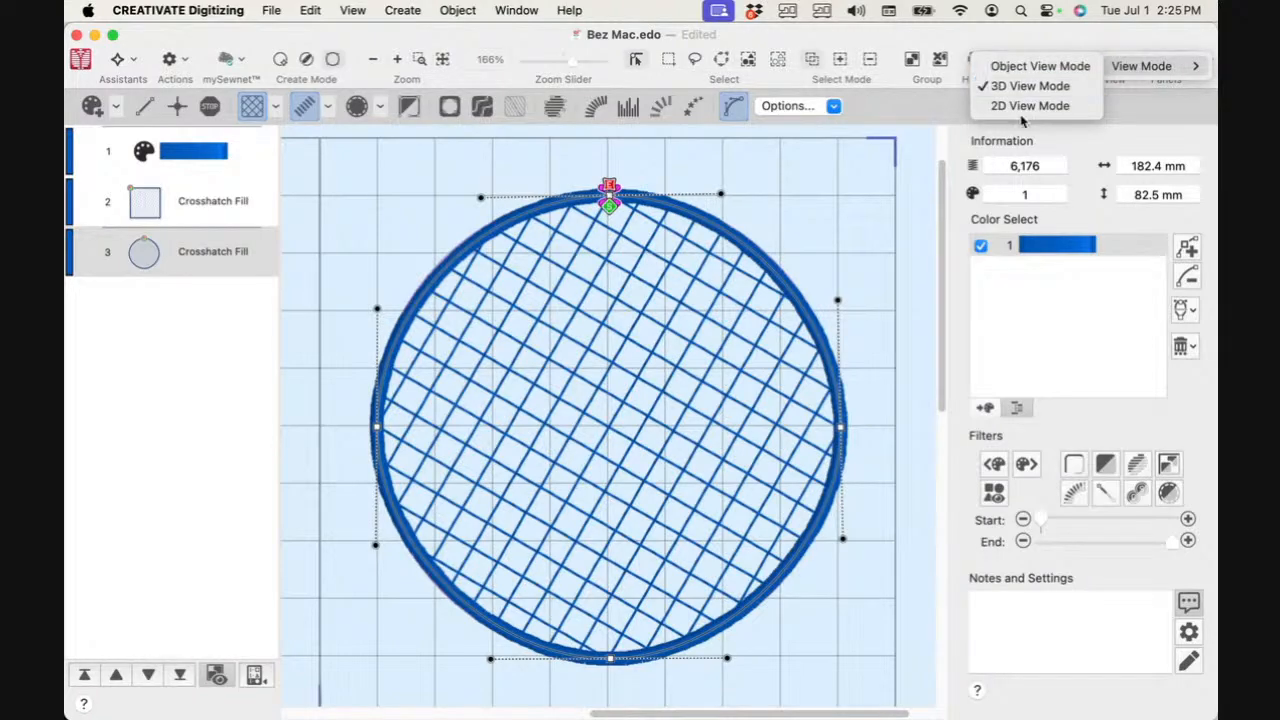
pyautogui.click(359, 12)
pyautogui.click(359, 12)
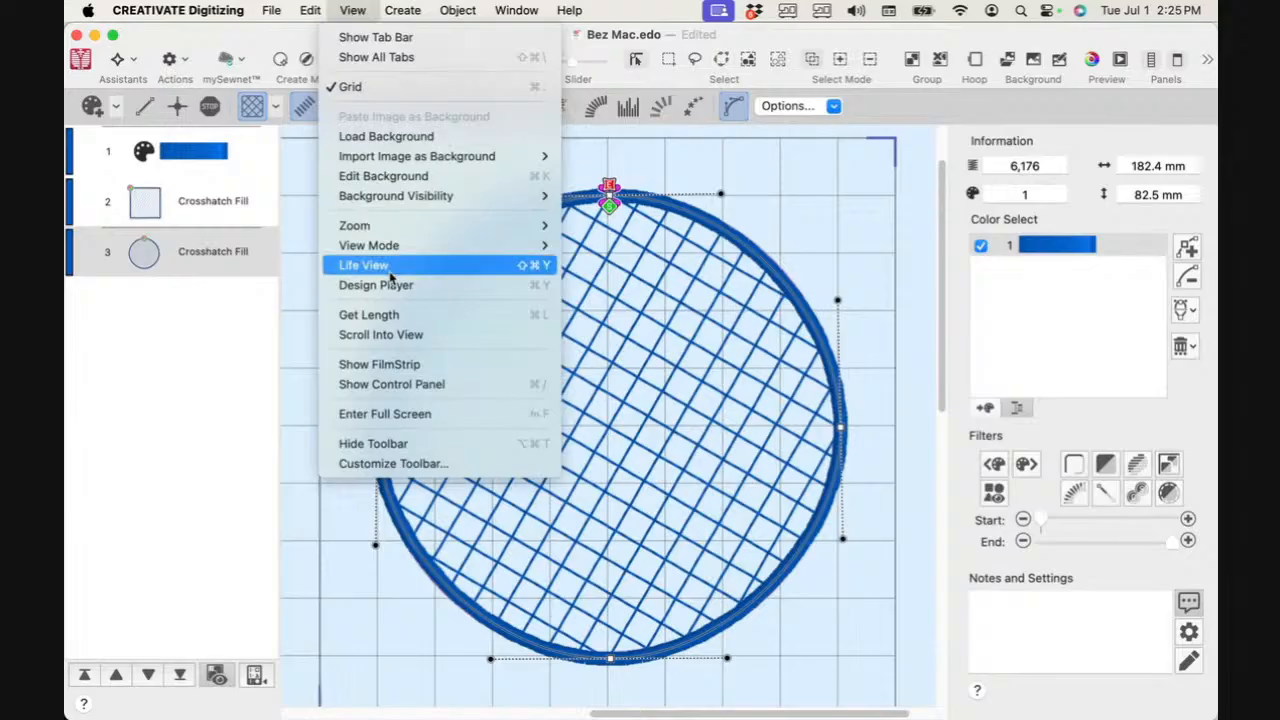
pyautogui.moveTo(395, 250)
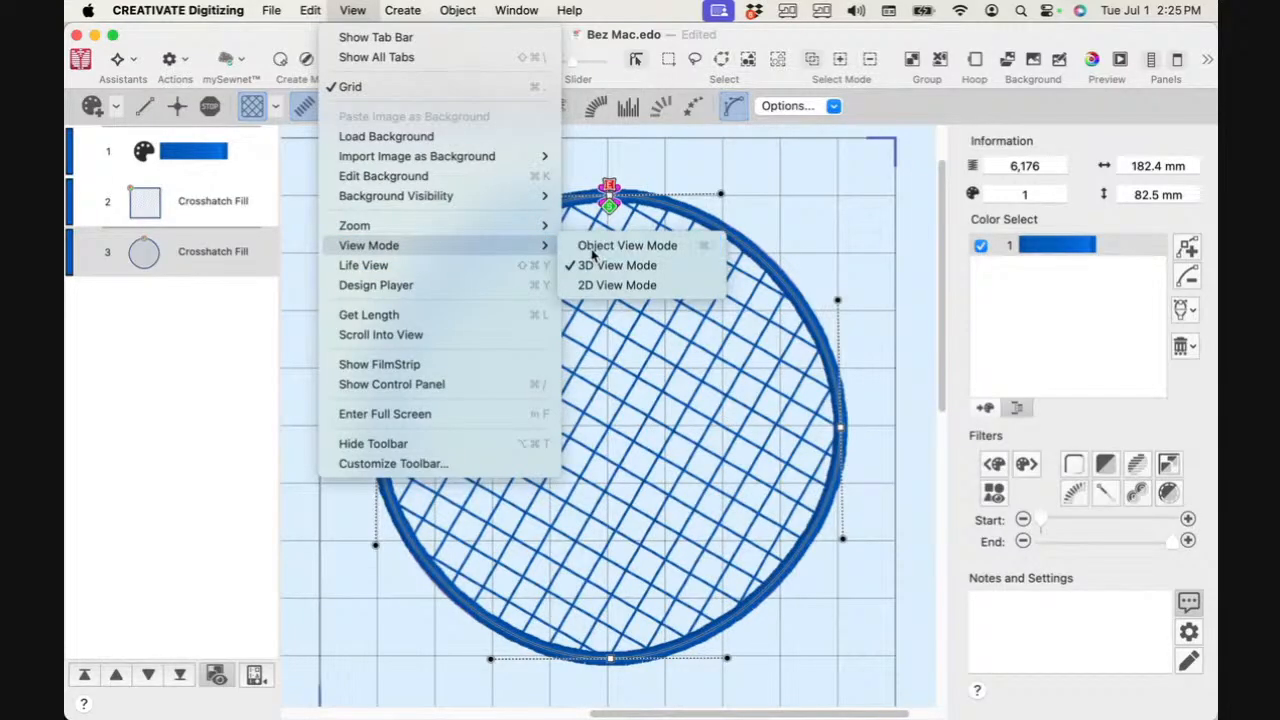
pyautogui.click(620, 246)
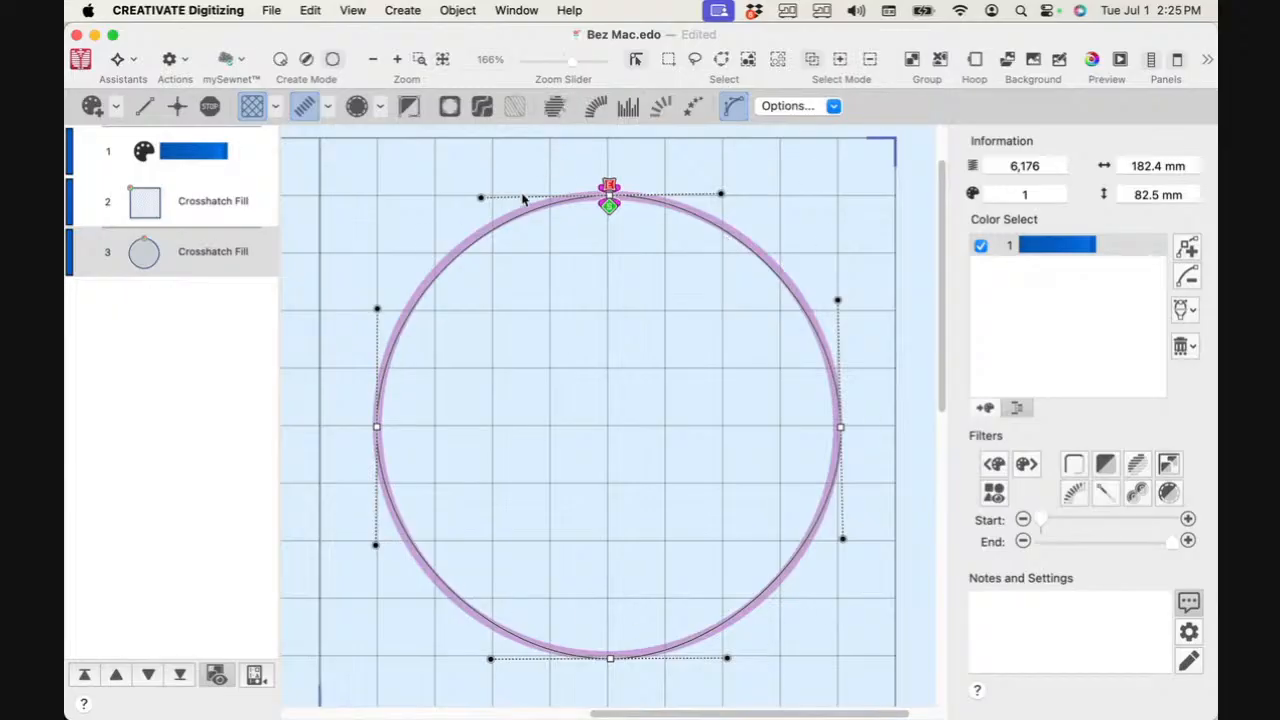
pyautogui.moveTo(480, 198)
pyautogui.mouseDown()
pyautogui.moveTo(334, 211)
pyautogui.moveTo(528, 224)
pyautogui.moveTo(652, 364)
pyautogui.moveTo(641, 429)
pyautogui.moveTo(512, 365)
pyautogui.moveTo(517, 177)
pyautogui.moveTo(503, 171)
pyautogui.moveTo(491, 199)
pyautogui.moveTo(471, 196)
pyautogui.mouseUp()
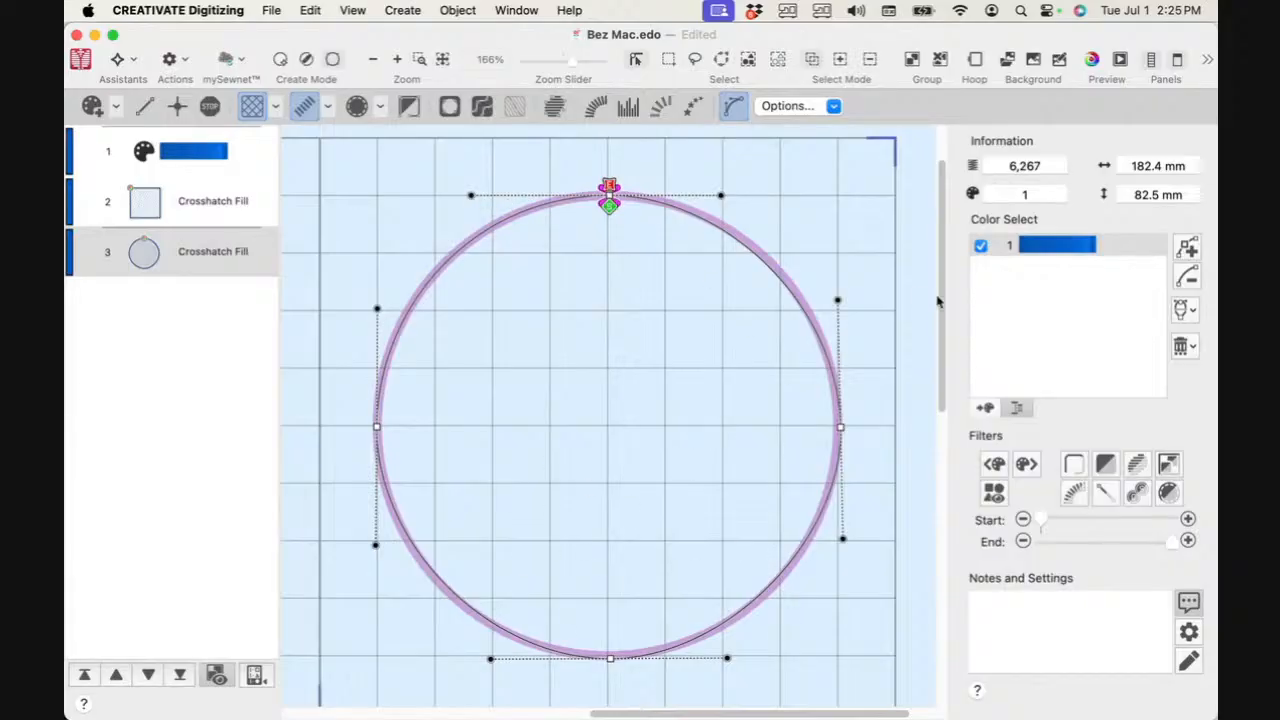
# Step: Bring the whole cloud template into view at 118% zoom and make sure Object View Mode is selected
pyautogui.moveTo(948, 305); pyautogui.dragTo(966, 555)
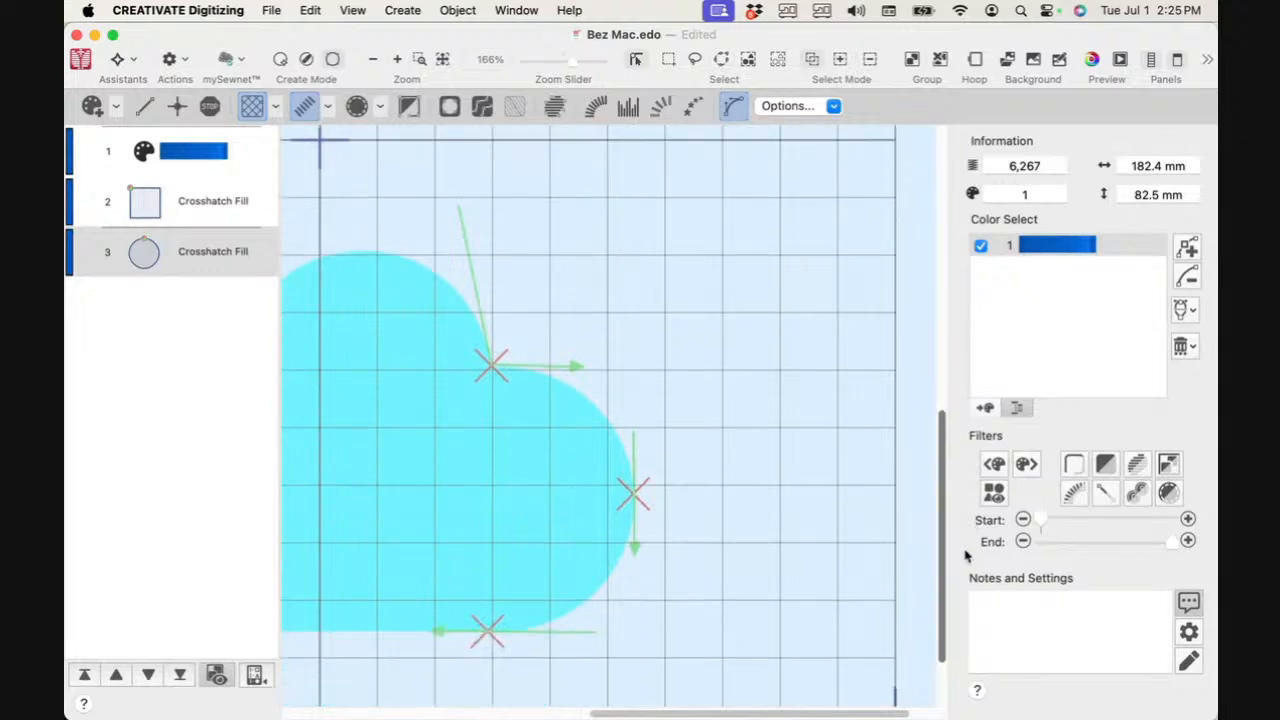
pyautogui.moveTo(829, 711); pyautogui.dragTo(658, 710)
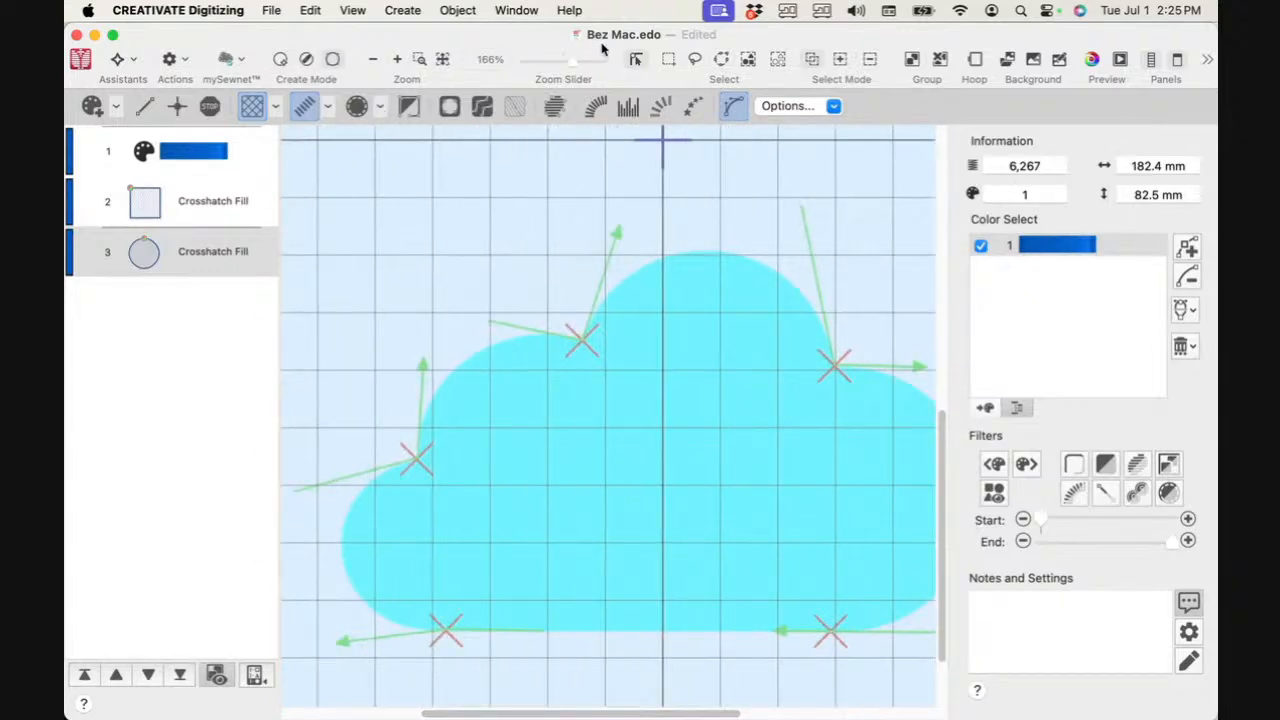
pyautogui.moveTo(571, 63); pyautogui.dragTo(568, 64)
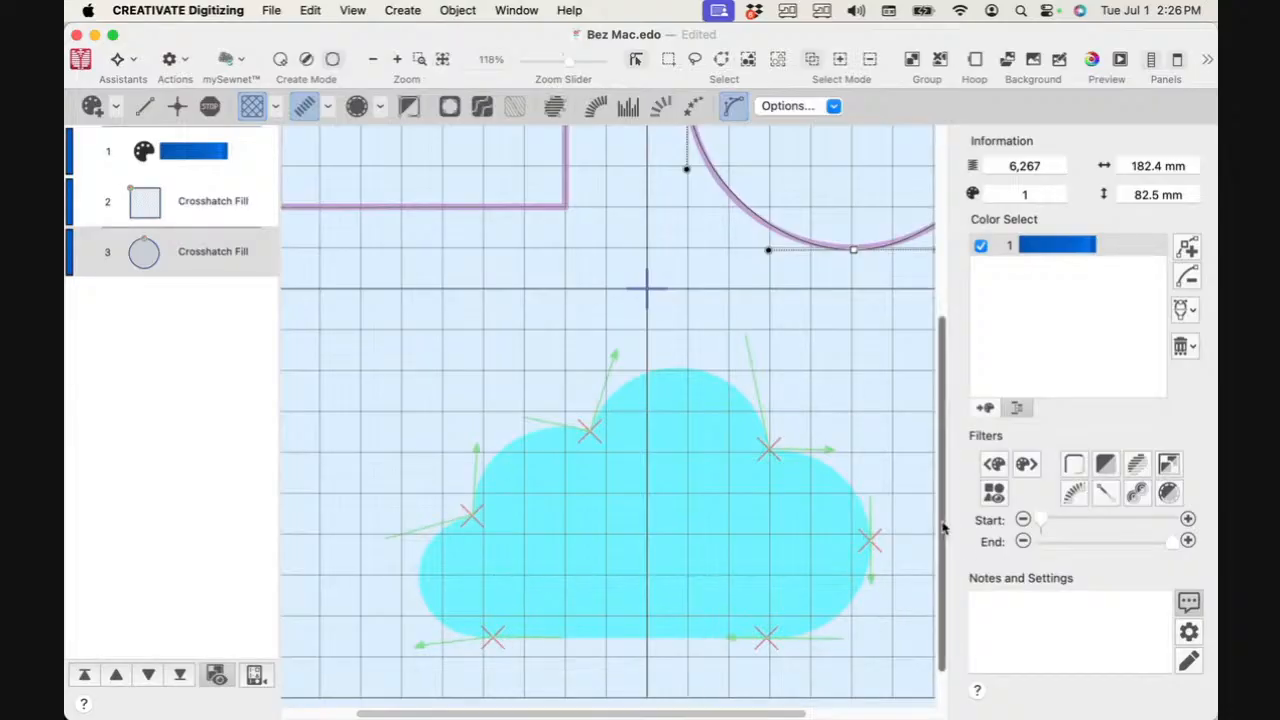
pyautogui.moveTo(946, 528); pyautogui.dragTo(940, 588)
pyautogui.moveTo(782, 713); pyautogui.dragTo(790, 716)
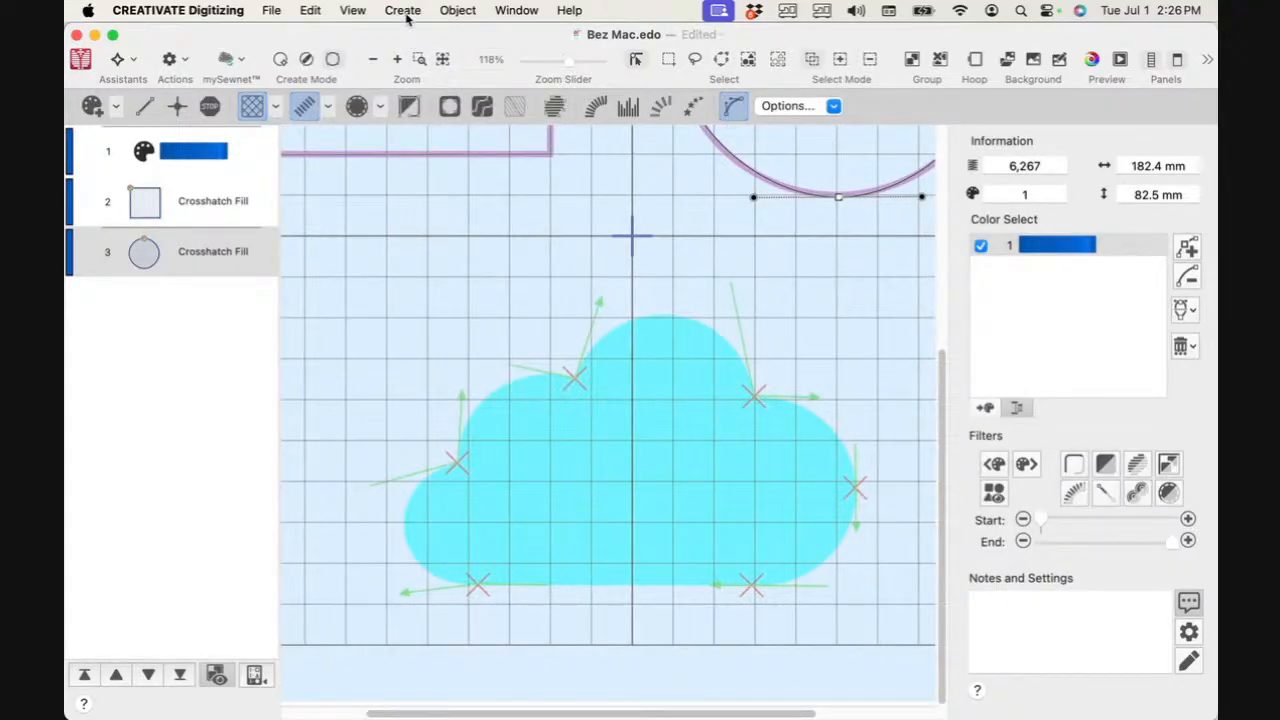
pyautogui.click(458, 10)
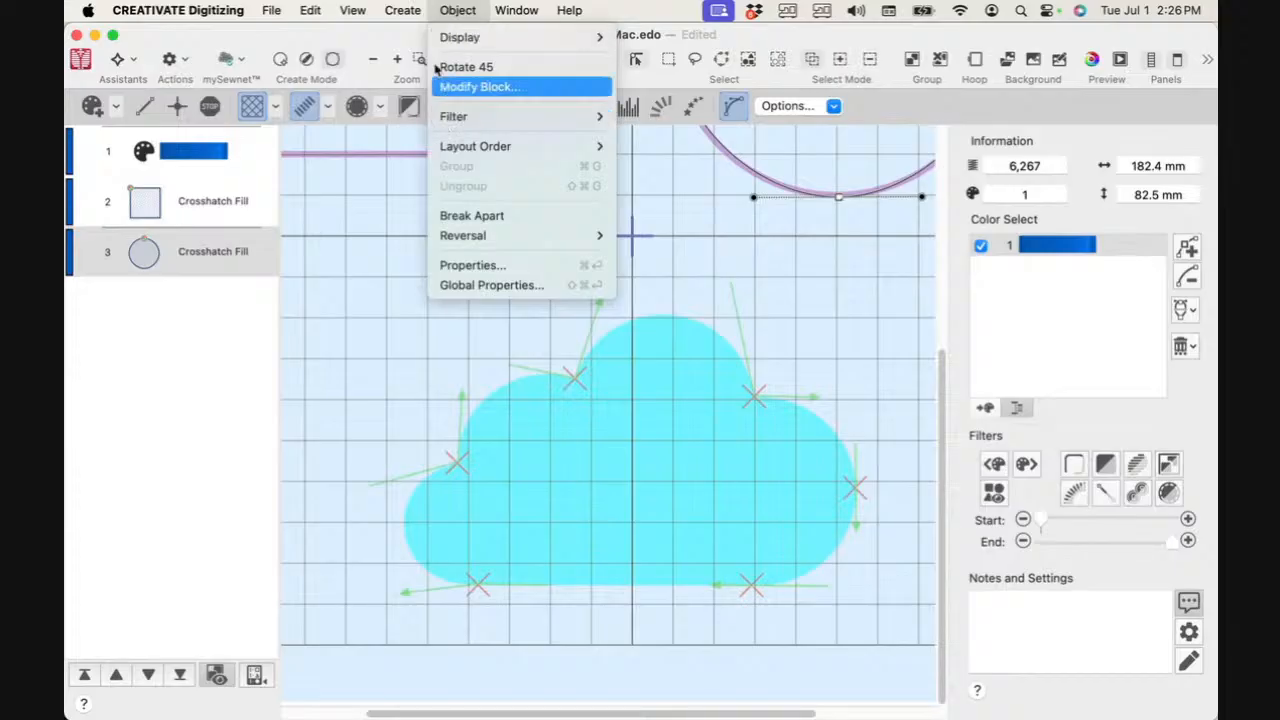
pyautogui.moveTo(352, 10)
pyautogui.moveTo(395, 245)
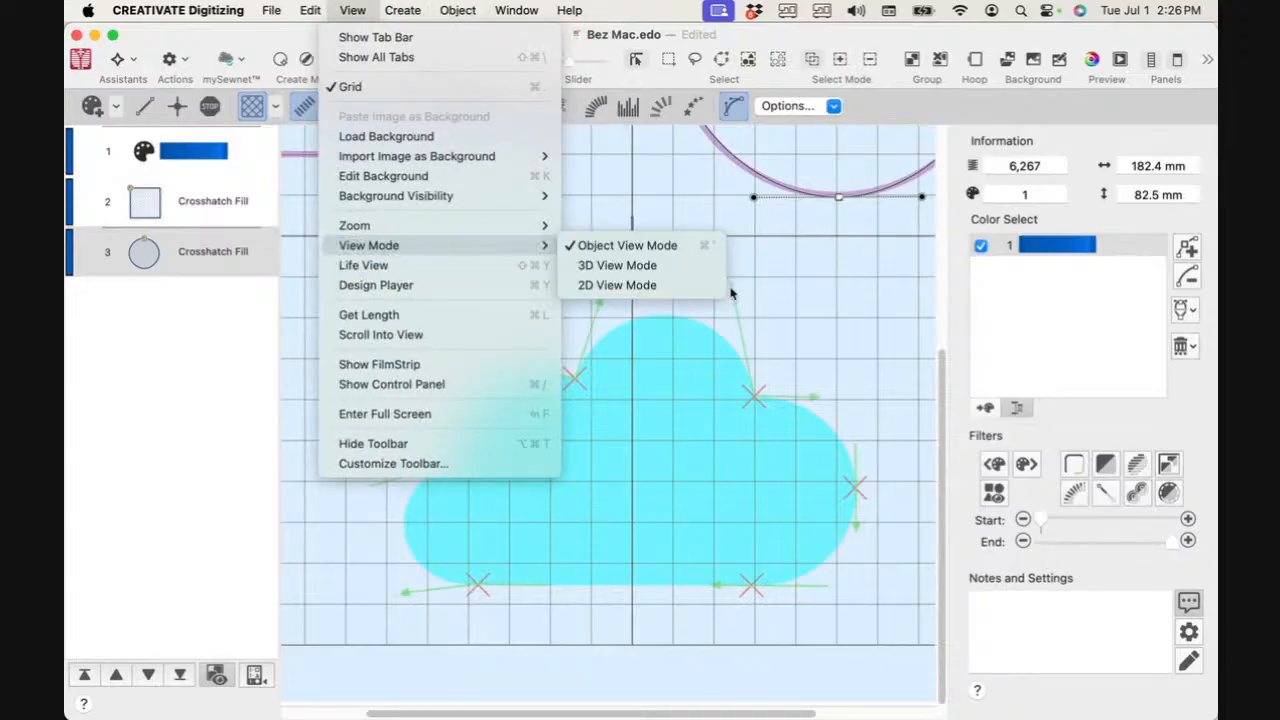
pyautogui.click(650, 245)
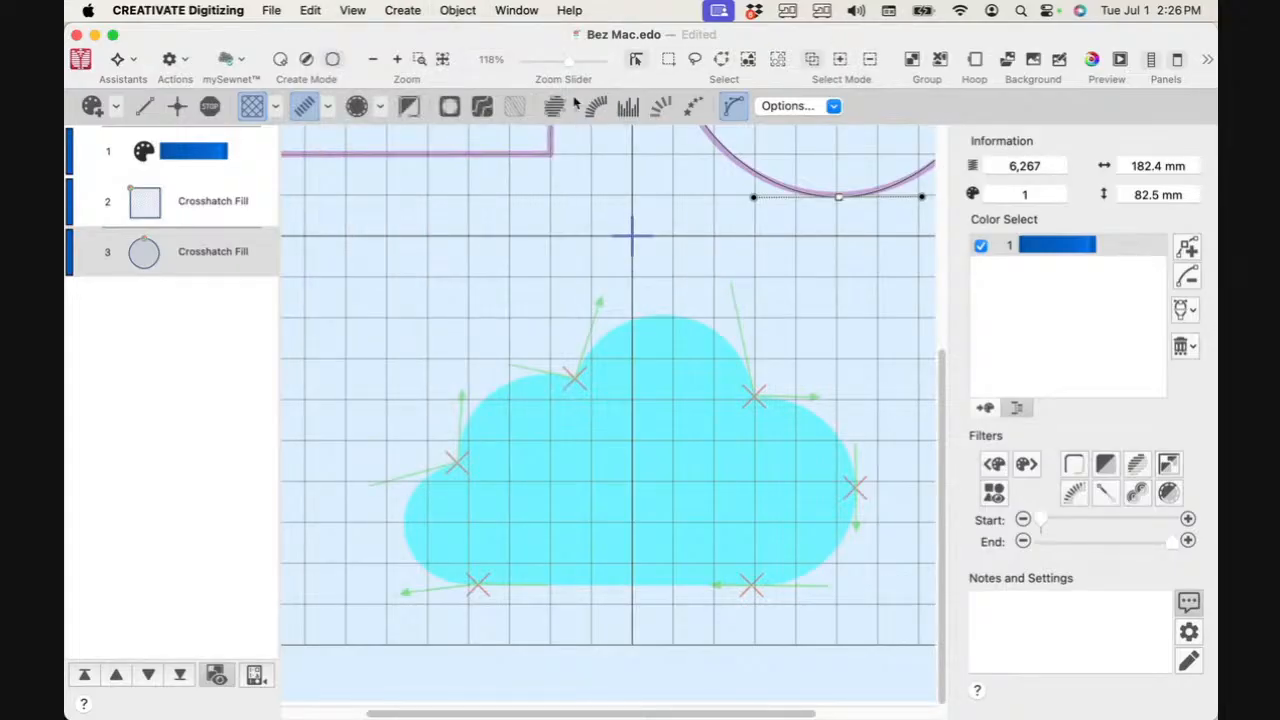
# Step: Trace the cloud template clockwise from its lower-left marker with six smooth Bezier points and finish it as a crosshatch area
pyautogui.click(409, 108)
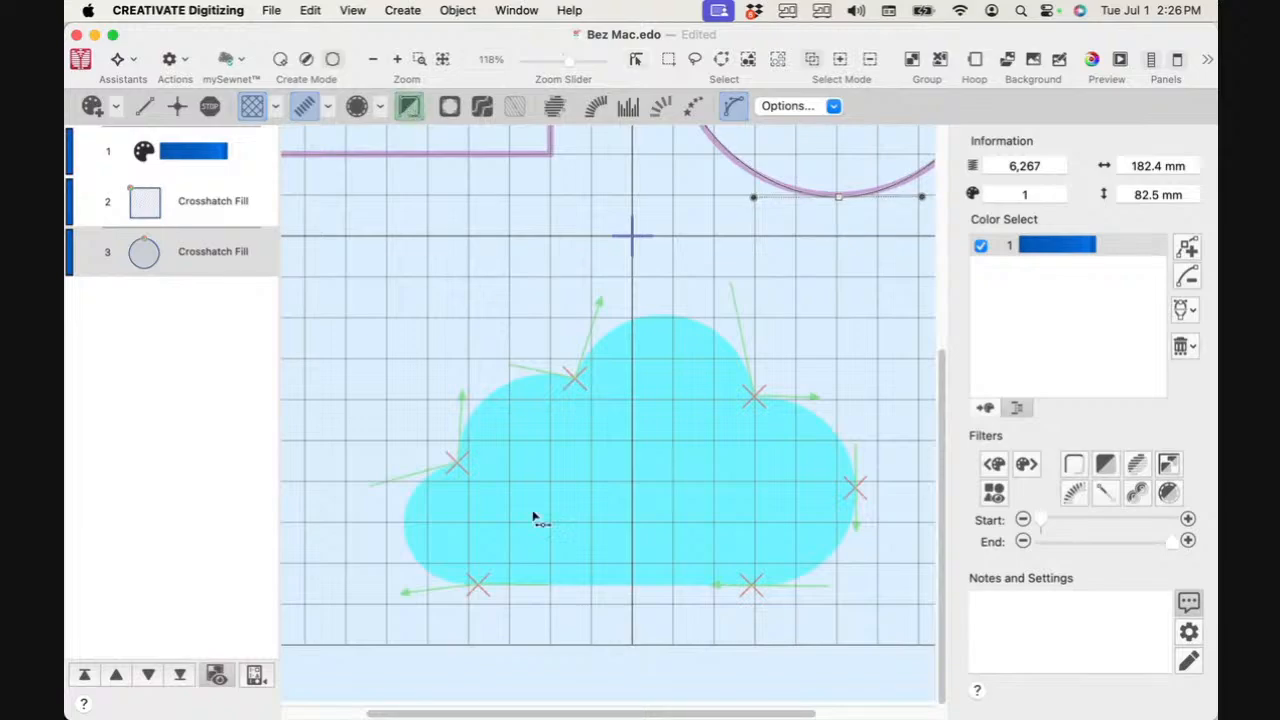
pyautogui.click(478, 587)
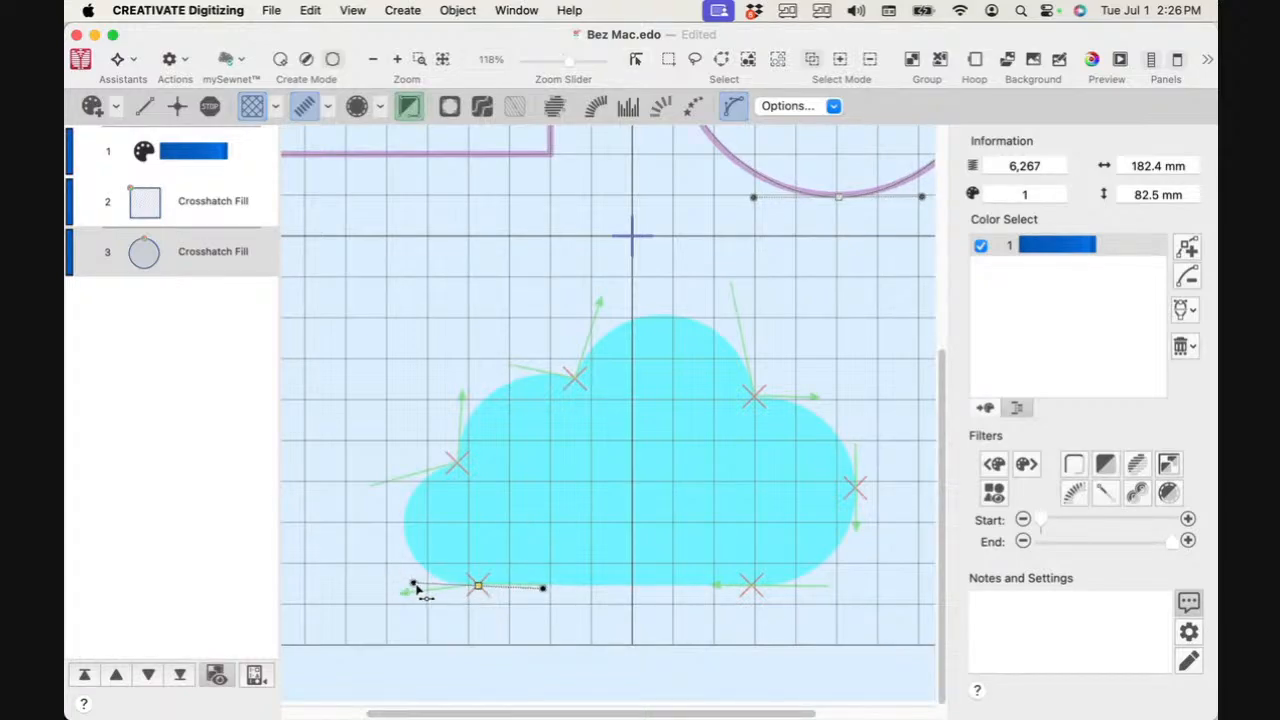
pyautogui.click(458, 464)
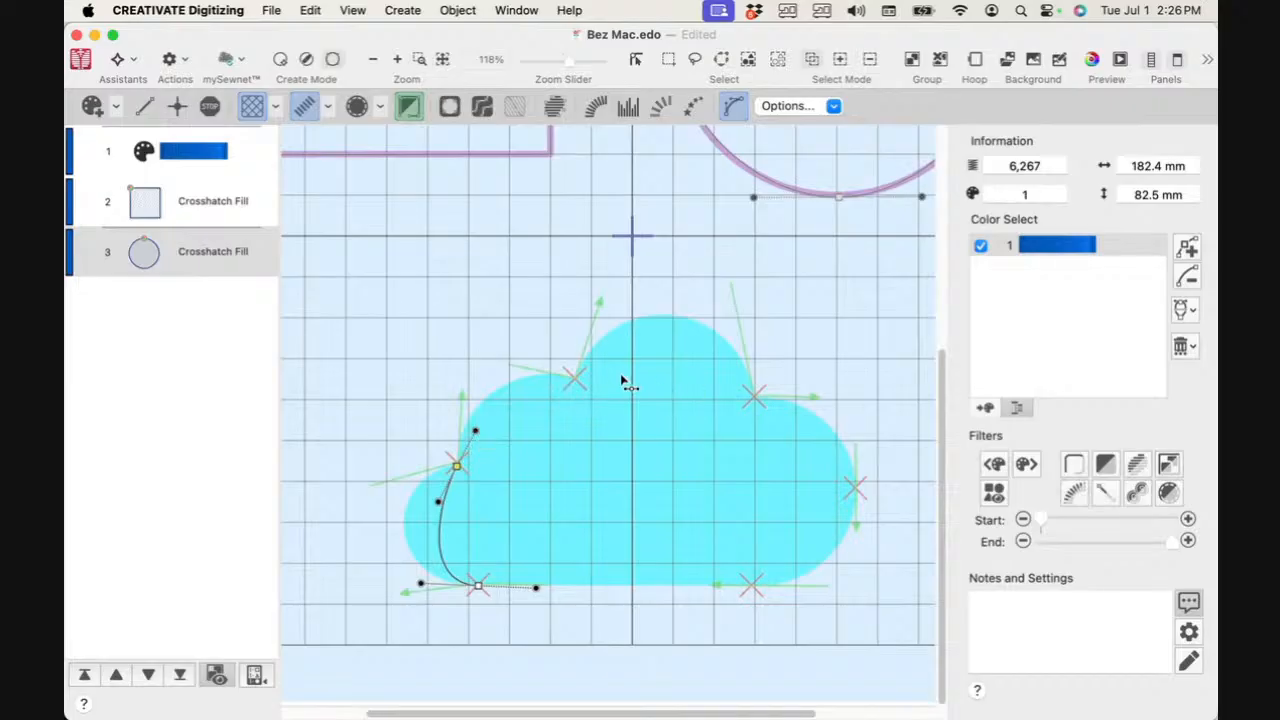
pyautogui.click(585, 387)
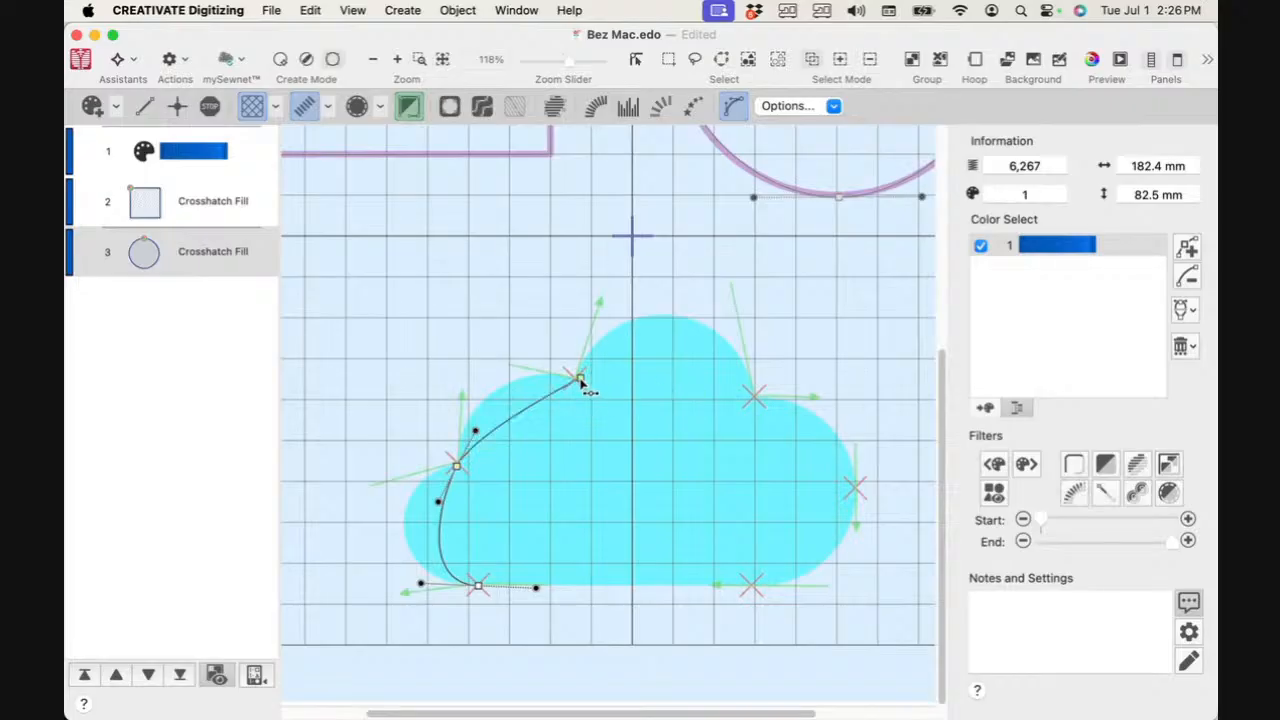
pyautogui.click(757, 396)
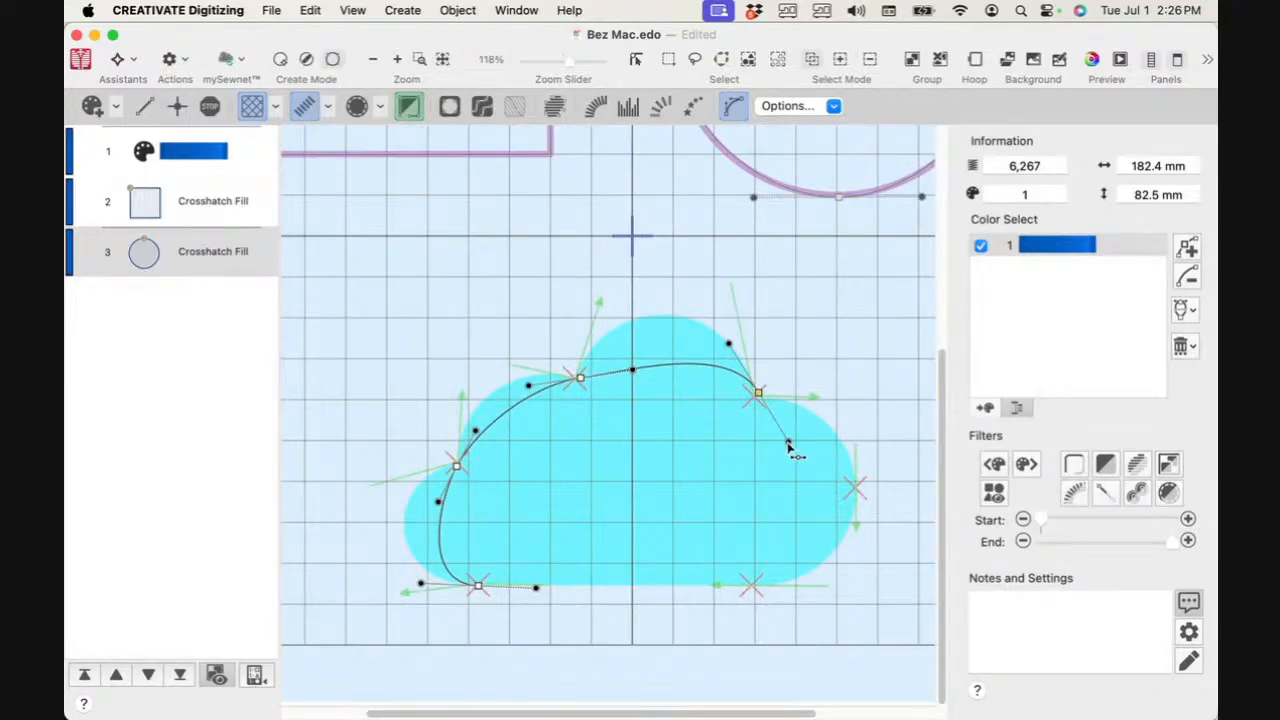
pyautogui.click(857, 489)
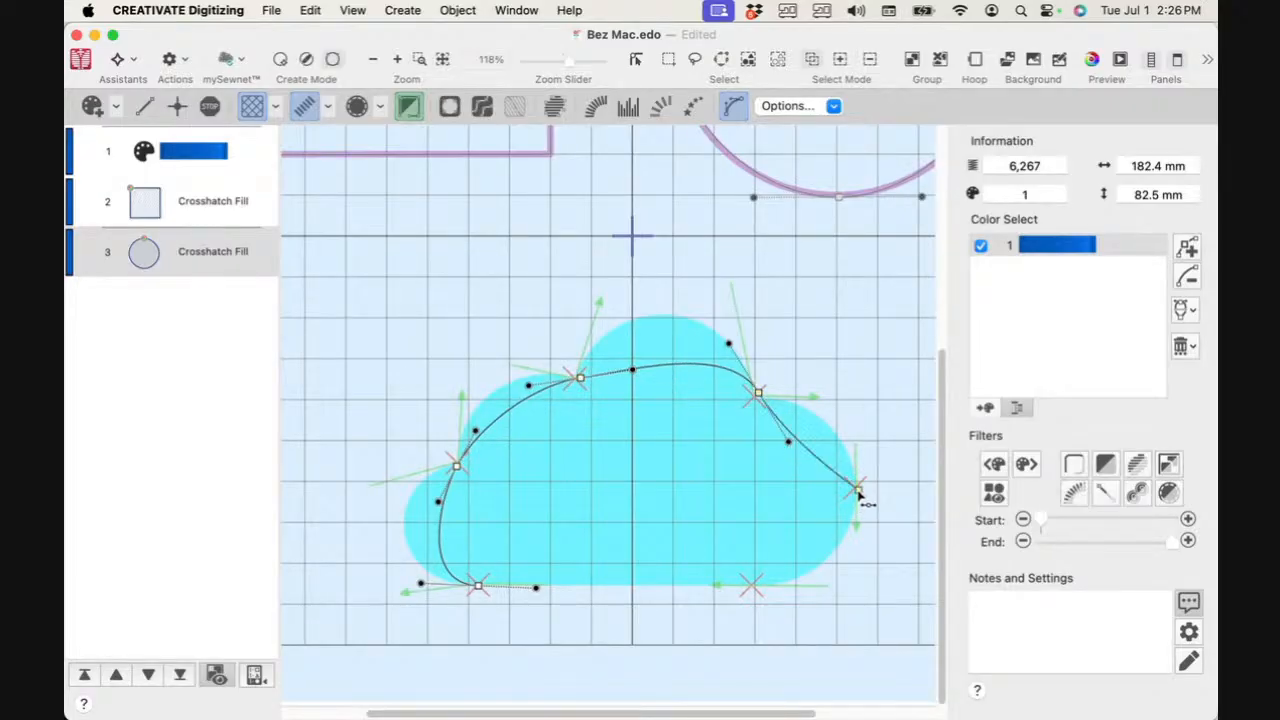
pyautogui.click(750, 586)
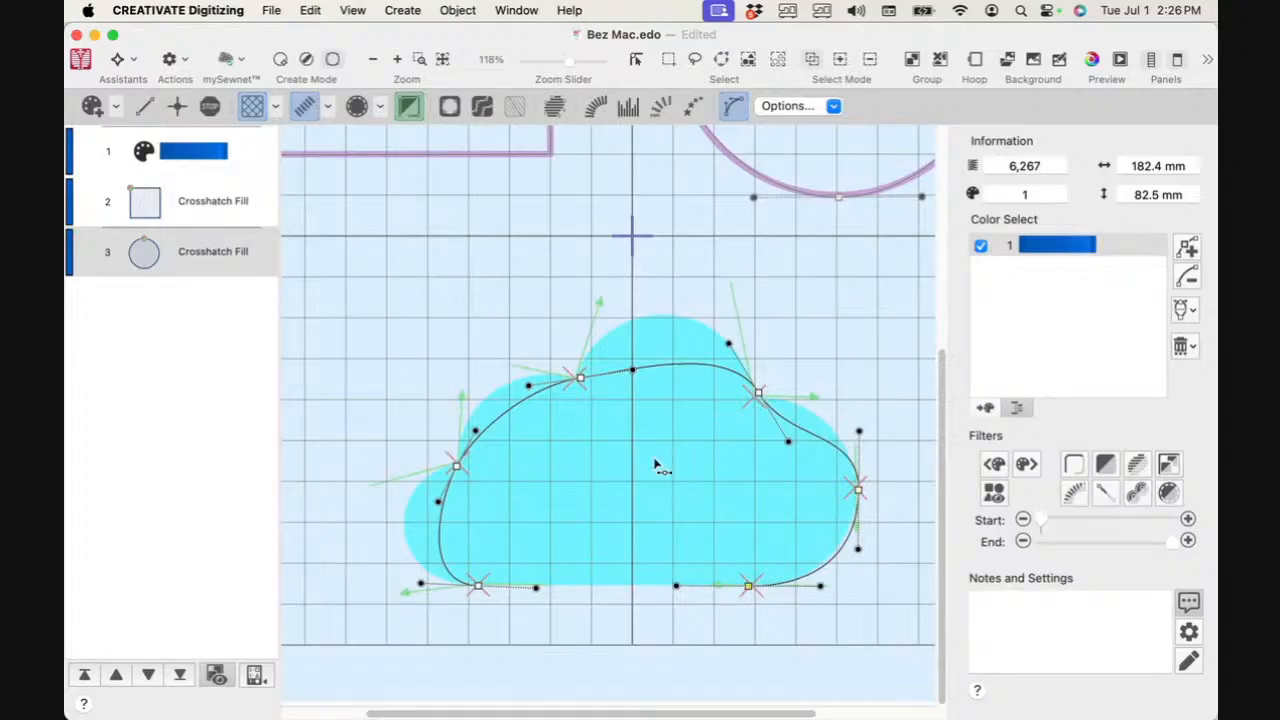
pyautogui.rightClick(656, 392)
pyautogui.click(743, 421)
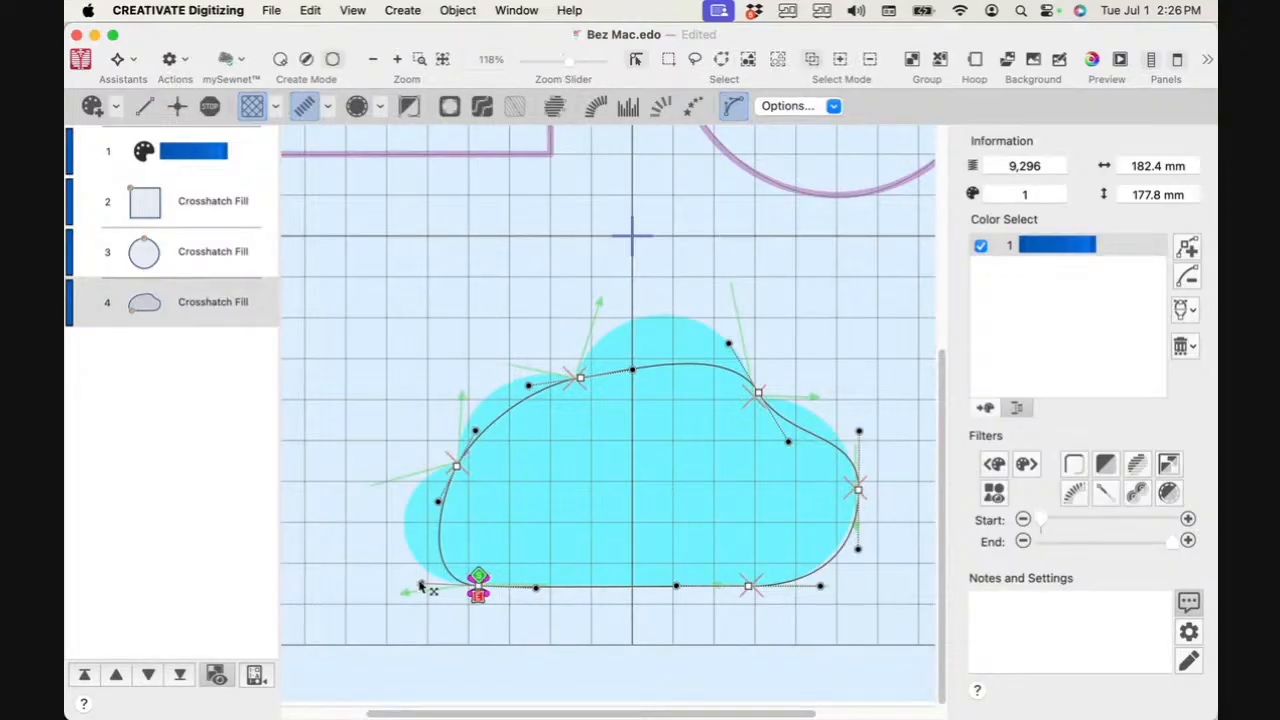
# Step: Reshape the cloud outline by aligning the Bezier handles at its valleys and lower corners with the template's green guide arrows
pyautogui.moveTo(438, 500); pyautogui.dragTo(372, 491)
pyautogui.moveTo(418, 584); pyautogui.dragTo(397, 596)
pyautogui.moveTo(475, 431); pyautogui.dragTo(515, 361)
pyautogui.moveTo(631, 374); pyautogui.dragTo(600, 301)
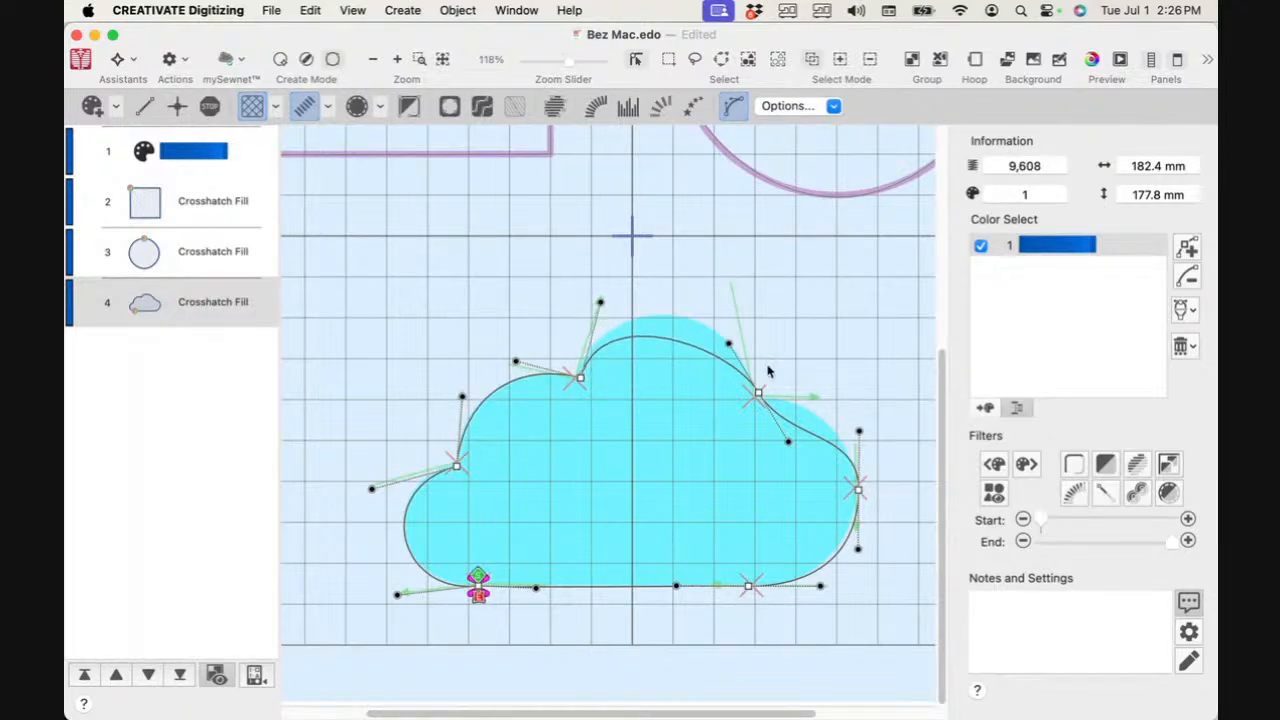
pyautogui.moveTo(728, 343); pyautogui.dragTo(731, 285)
pyautogui.moveTo(789, 442); pyautogui.dragTo(813, 399)
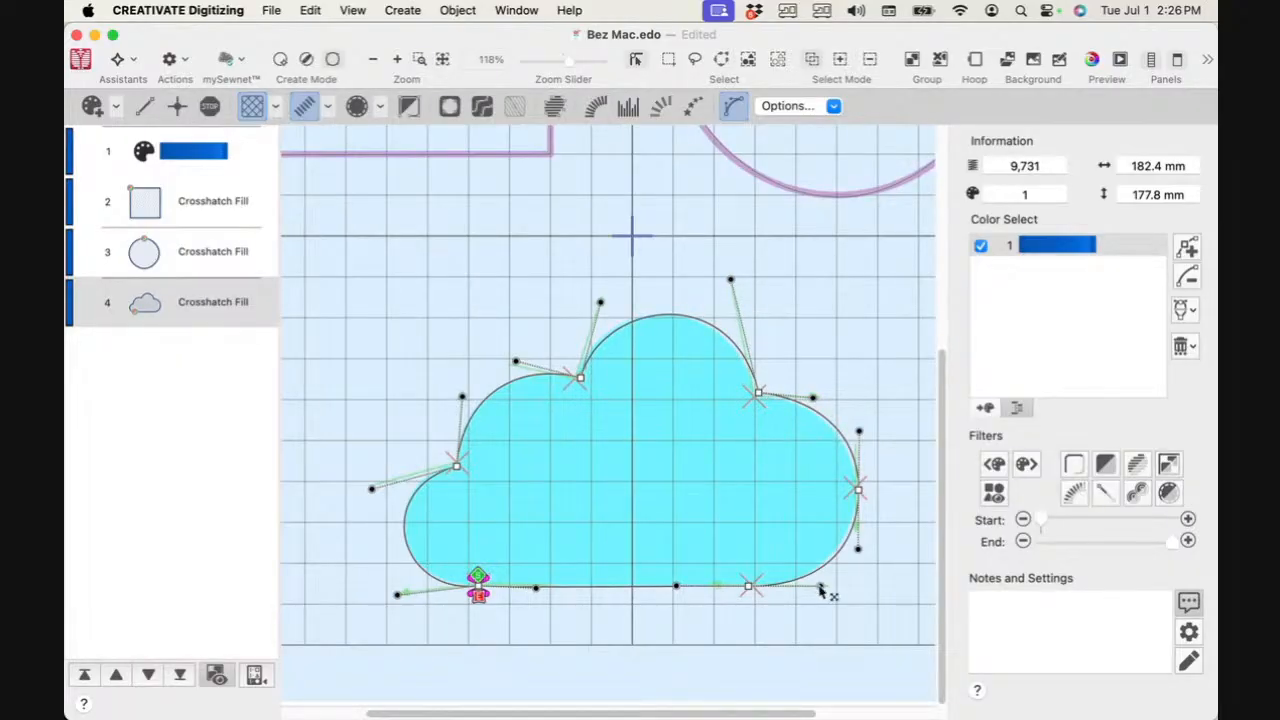
pyautogui.moveTo(820, 586); pyautogui.dragTo(815, 585)
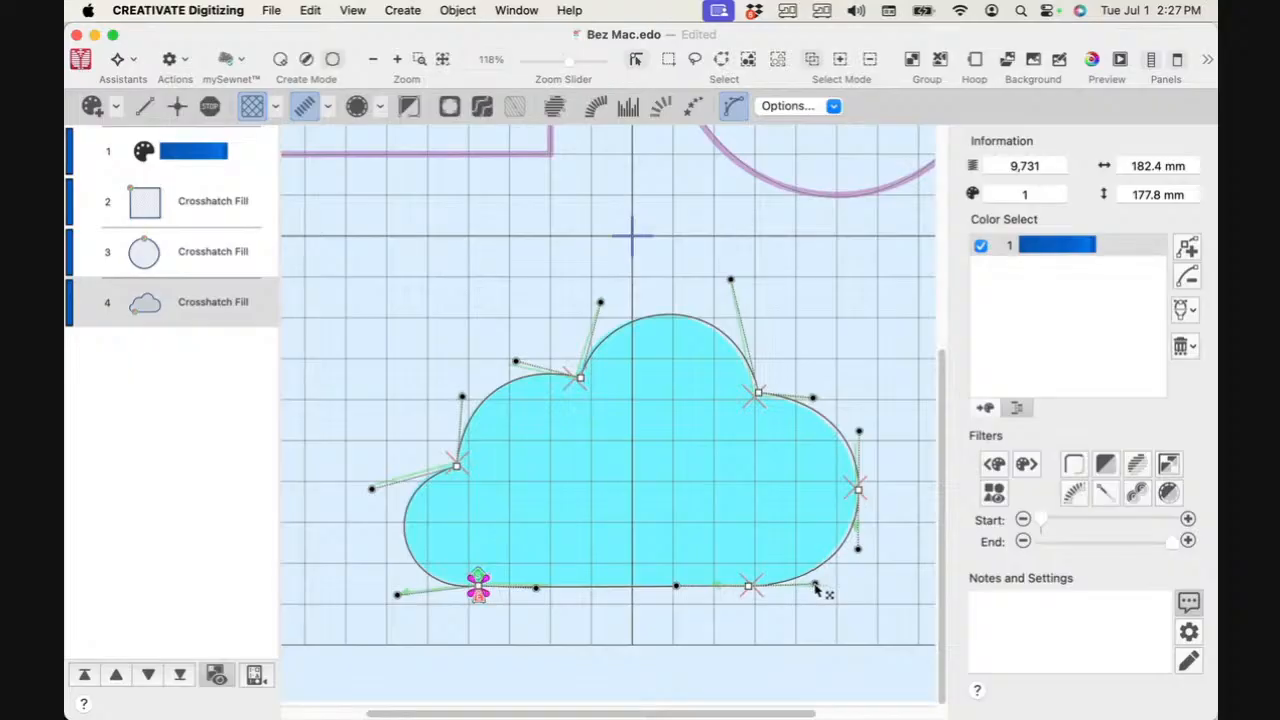
# Step: Change the view mode so the crosshatch areas are displayed as stitches
pyautogui.click(355, 12)
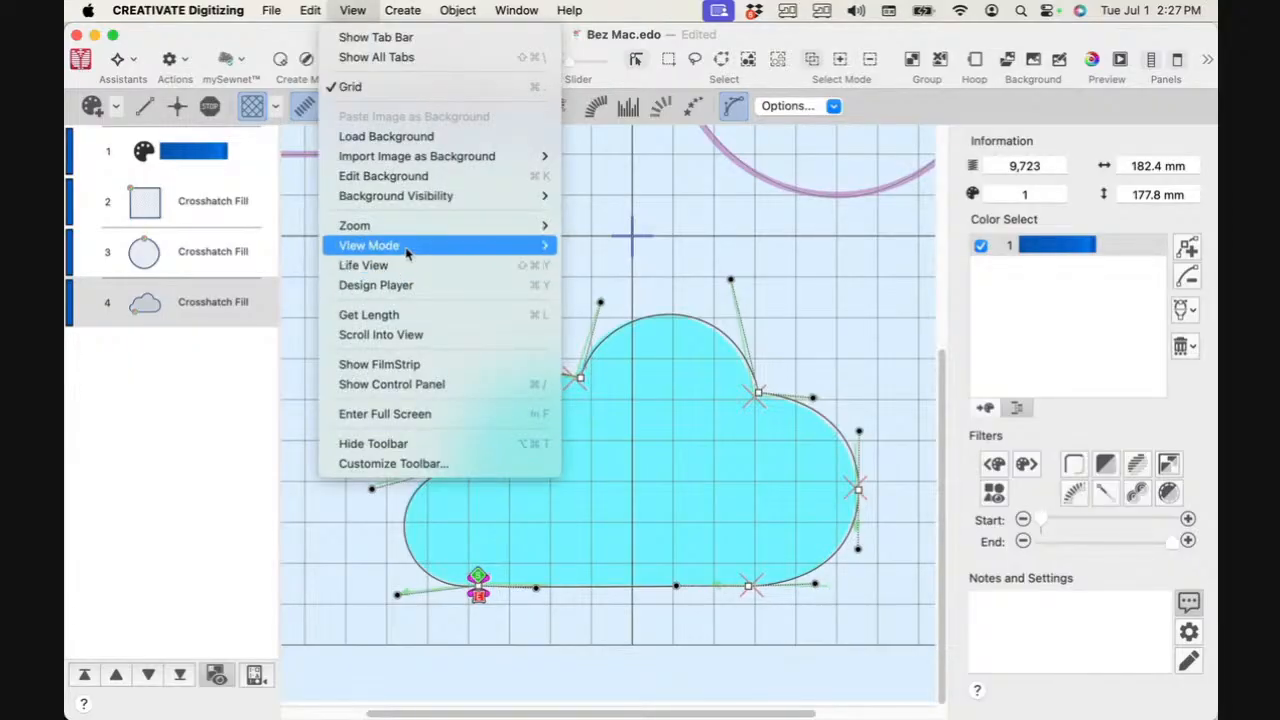
pyautogui.moveTo(408, 245)
pyautogui.click(638, 266)
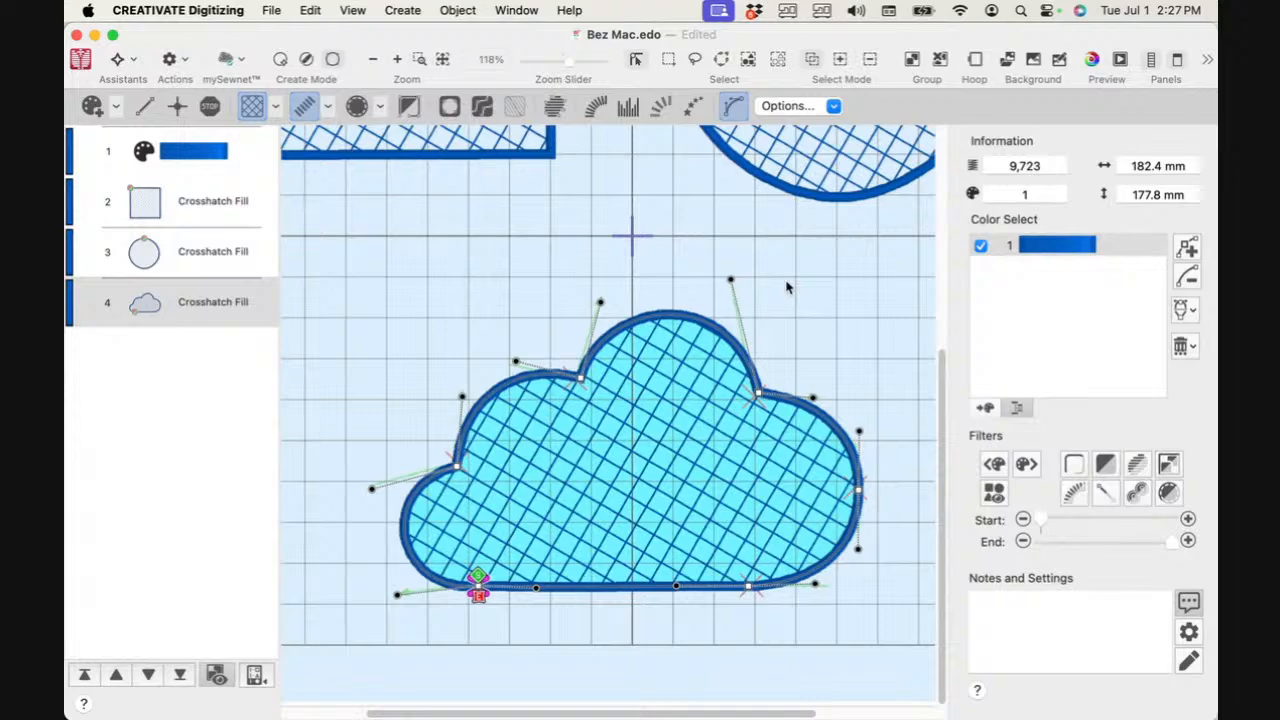
# Step: Delete the traced cloud and retrace from its lower-left marker through the three valley markers, shaping corner handles along the green guides
pyautogui.press('Delete')
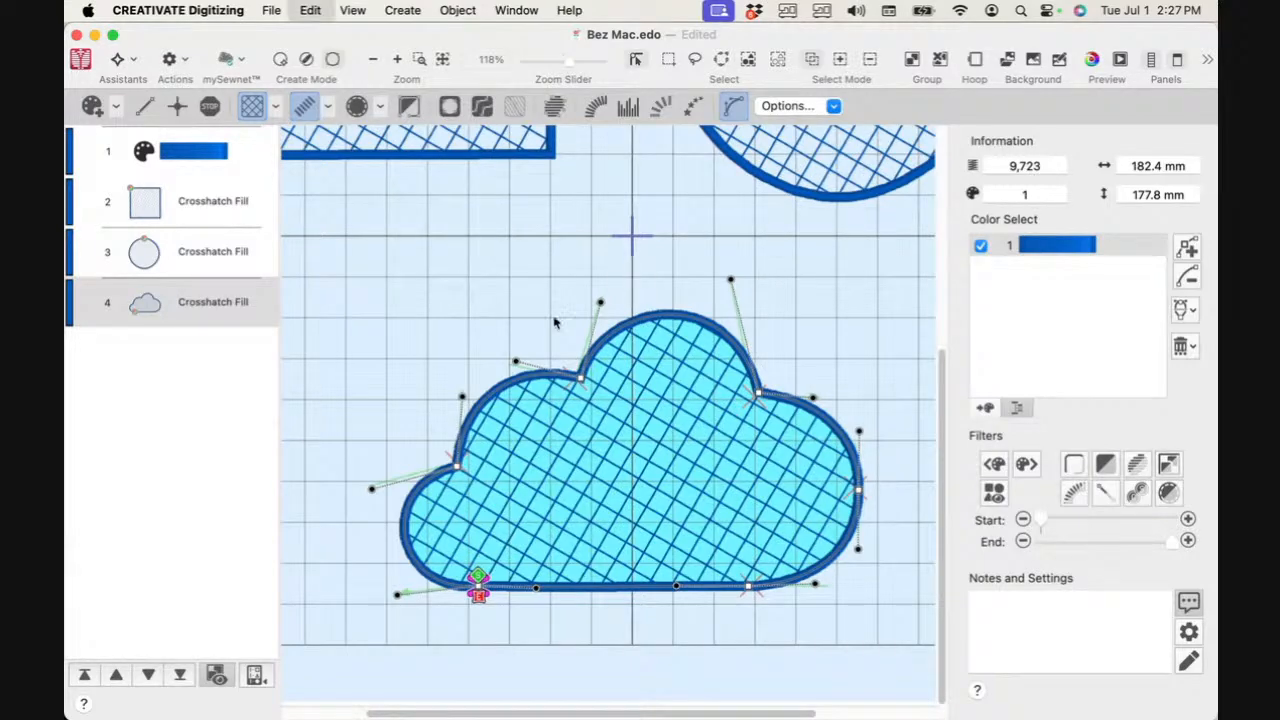
pyautogui.click(410, 108)
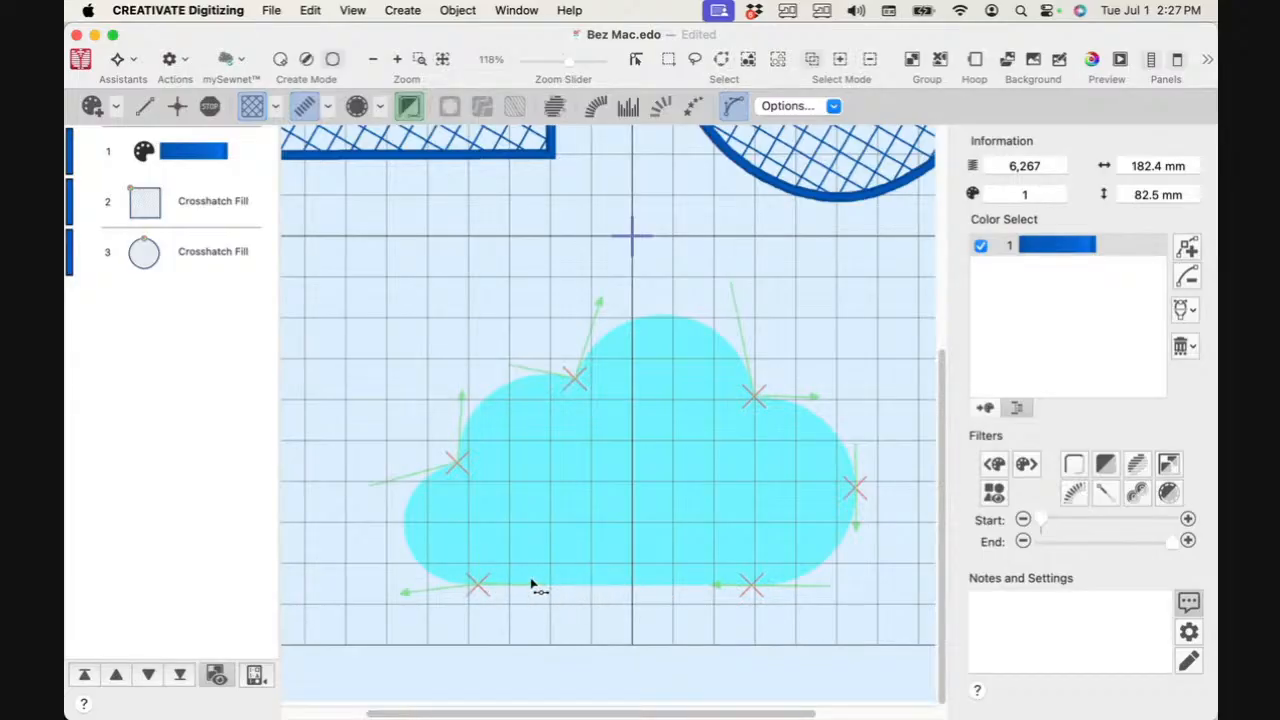
pyautogui.moveTo(479, 591); pyautogui.dragTo(403, 597)
pyautogui.moveTo(457, 468)
pyautogui.mouseDown()
pyautogui.moveTo(550, 444)
pyautogui.moveTo(514, 413)
pyautogui.moveTo(462, 399)
pyautogui.mouseUp()
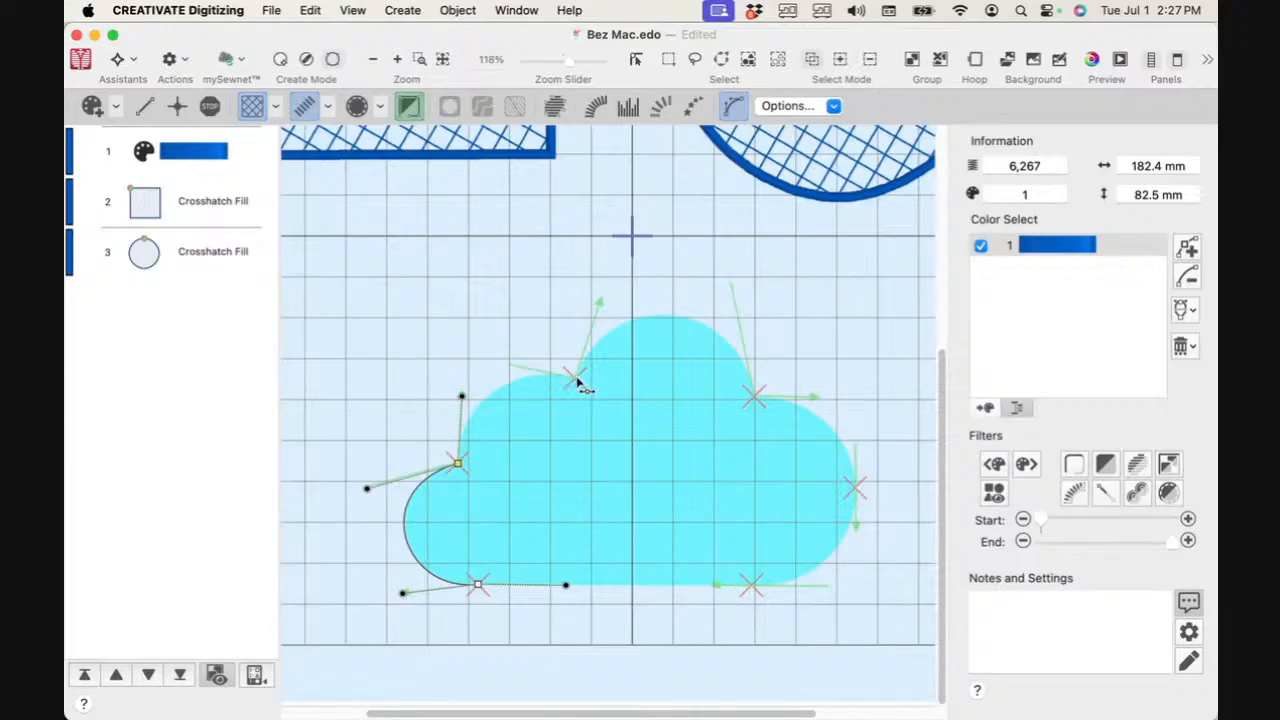
pyautogui.moveTo(575, 384); pyautogui.dragTo(600, 299)
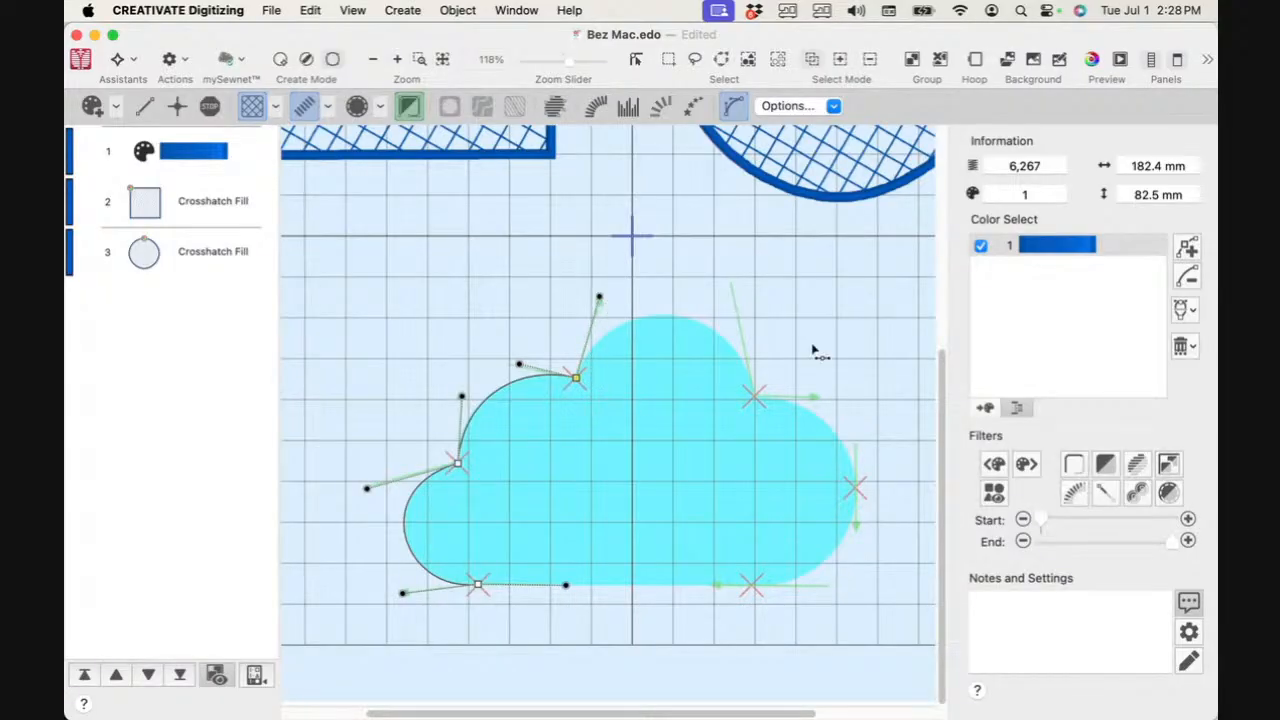
pyautogui.moveTo(754, 400); pyautogui.dragTo(818, 400)
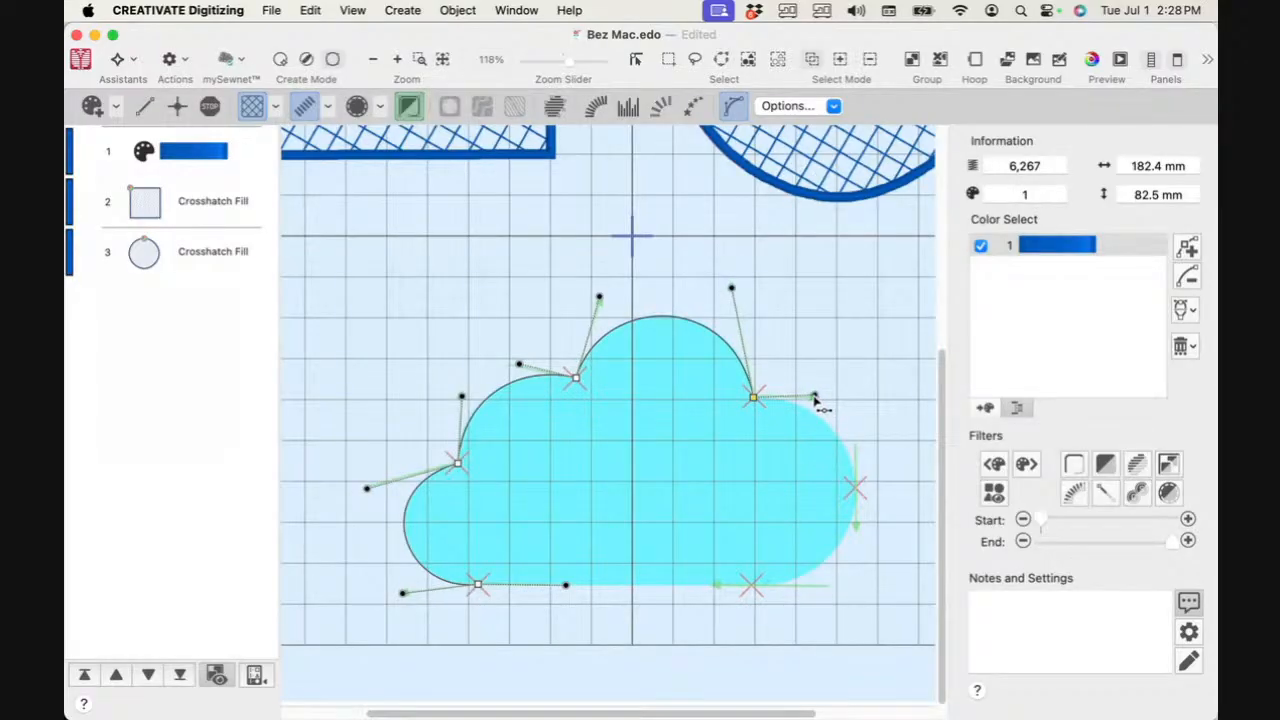
# Step: Add smooth Bezier points at the cloud's rightmost and lower-right markers and finish the outline as a crosshatch area
pyautogui.click(856, 490)
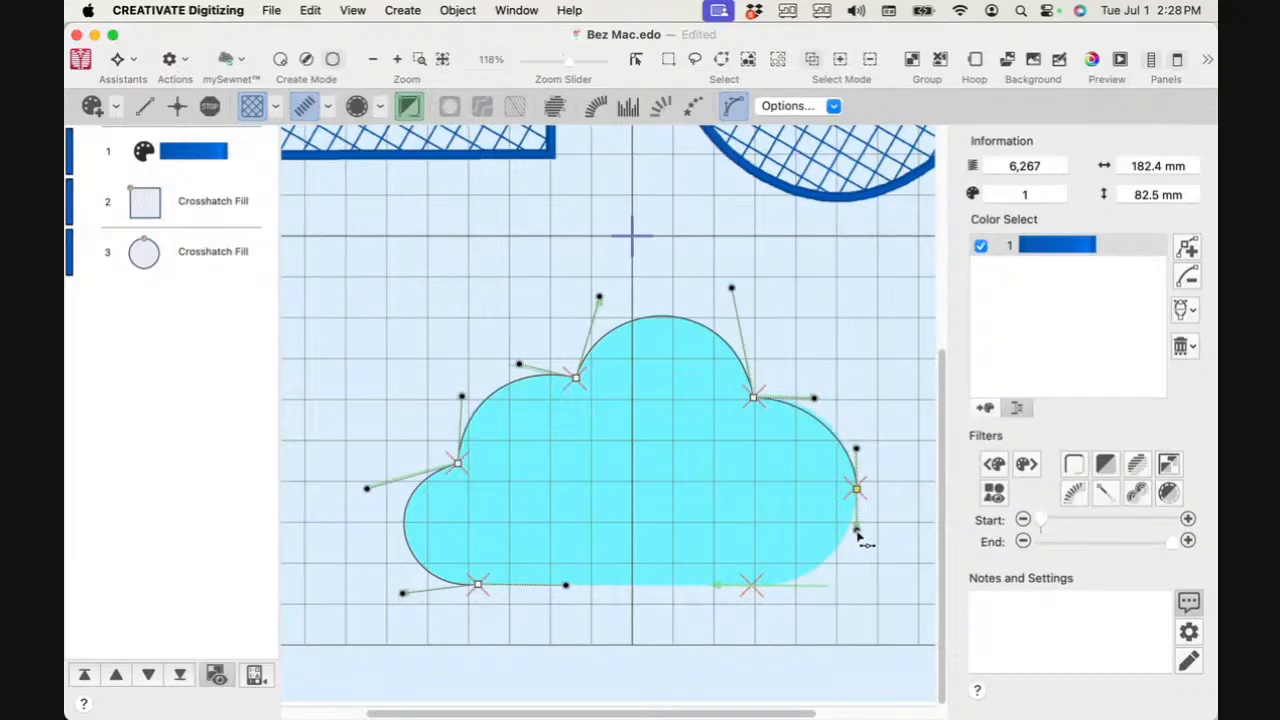
pyautogui.click(750, 586)
pyautogui.moveTo(730, 592); pyautogui.dragTo(678, 590)
pyautogui.rightClick(677, 376)
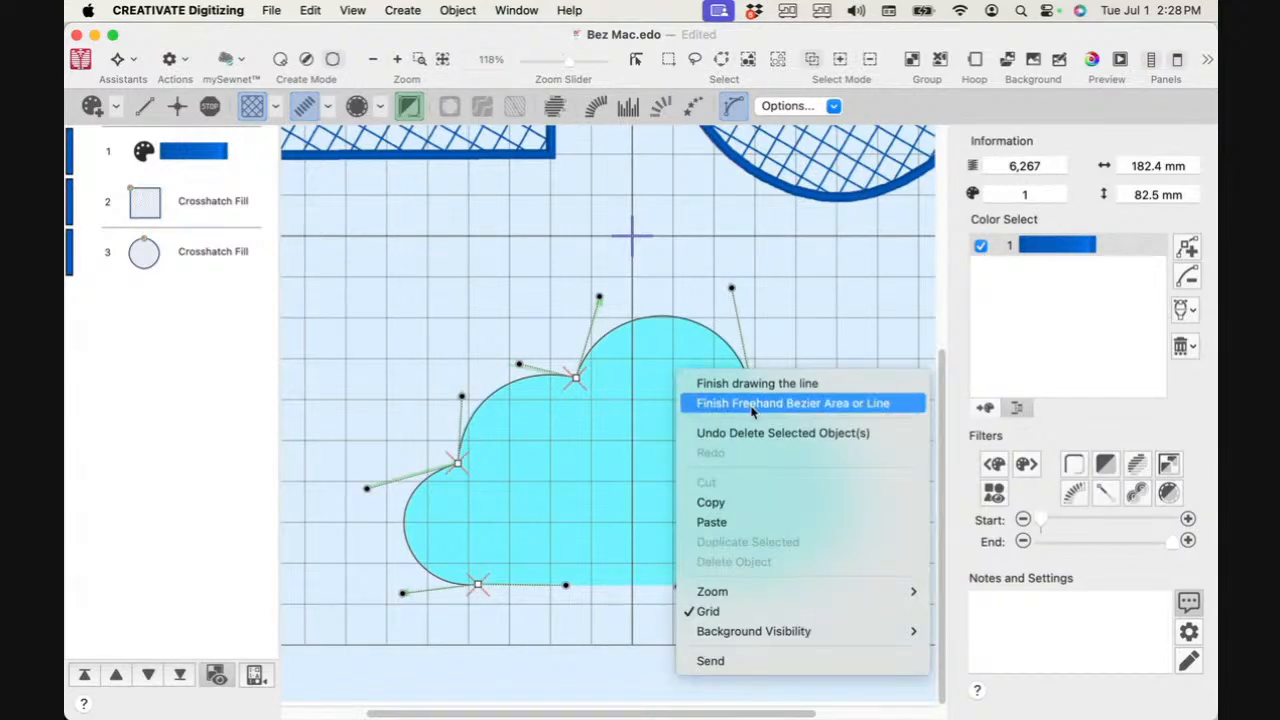
pyautogui.click(895, 160)
pyautogui.press('Return')
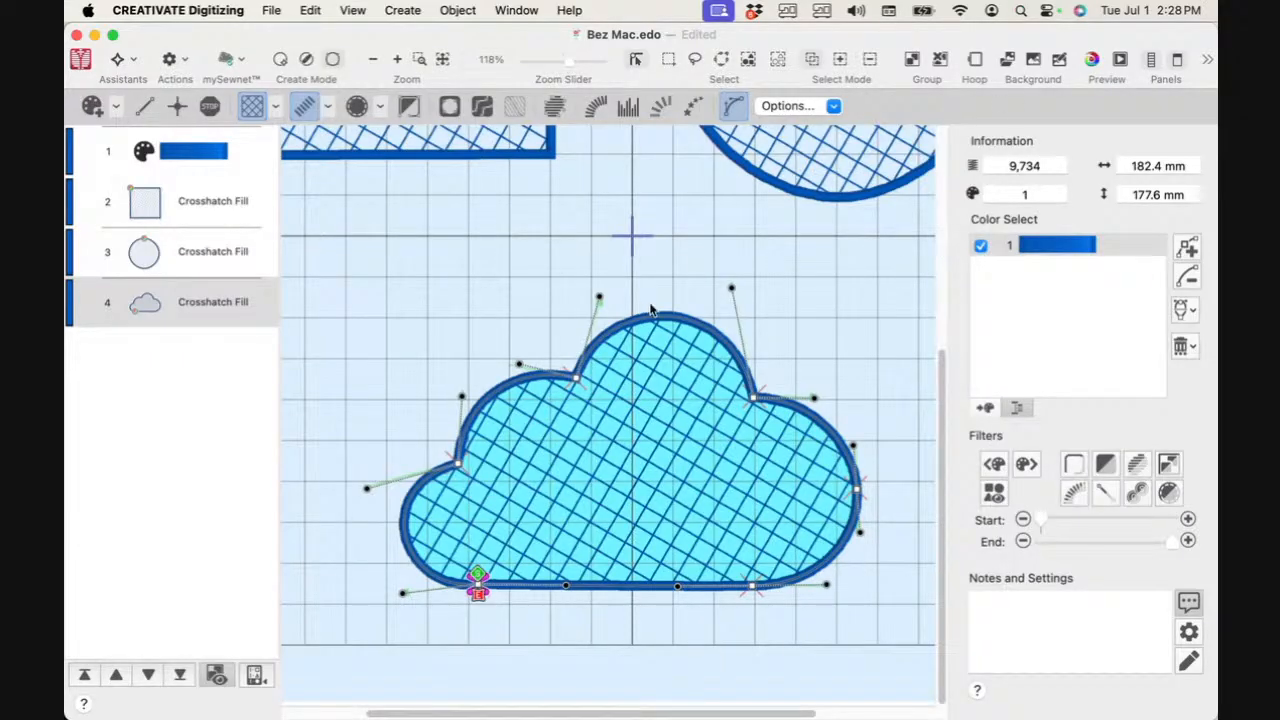
# Step: Delete the cloud and trace only its right-hand lobe with two long-handled Bezier points at the lobe's upper and lower markers
pyautogui.press('Delete')
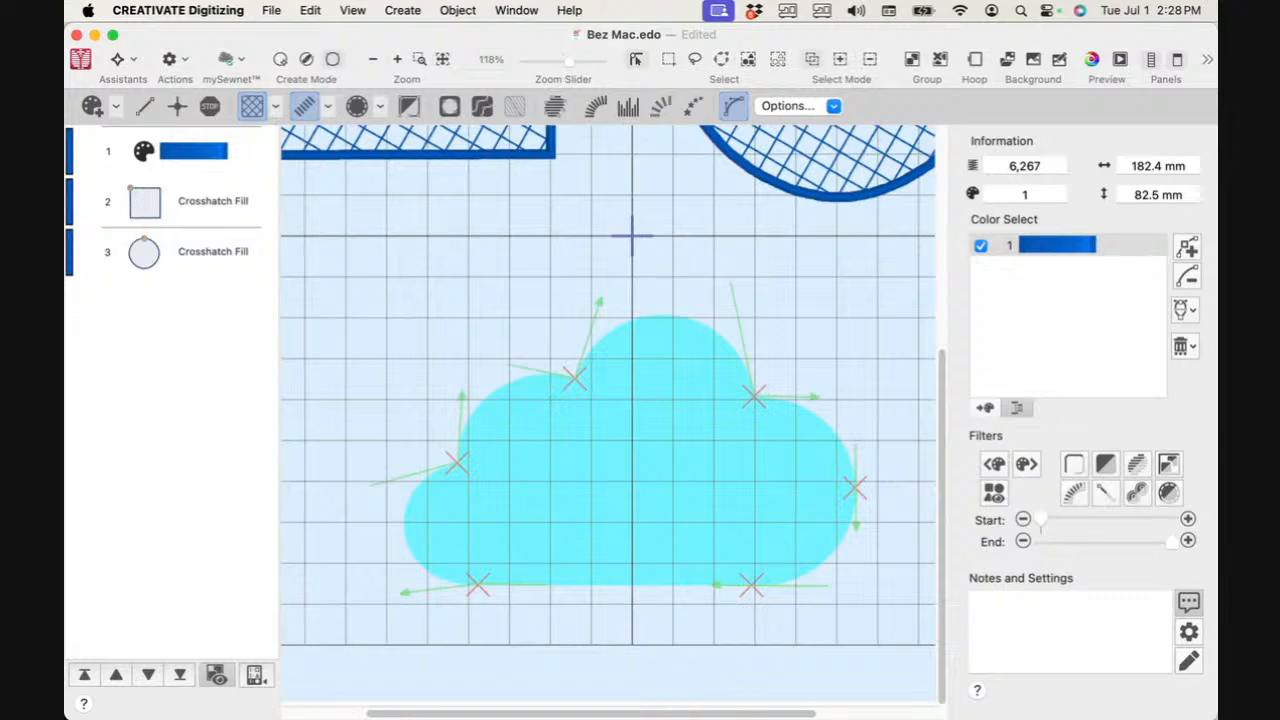
pyautogui.click(412, 108)
pyautogui.moveTo(755, 398); pyautogui.dragTo(907, 403)
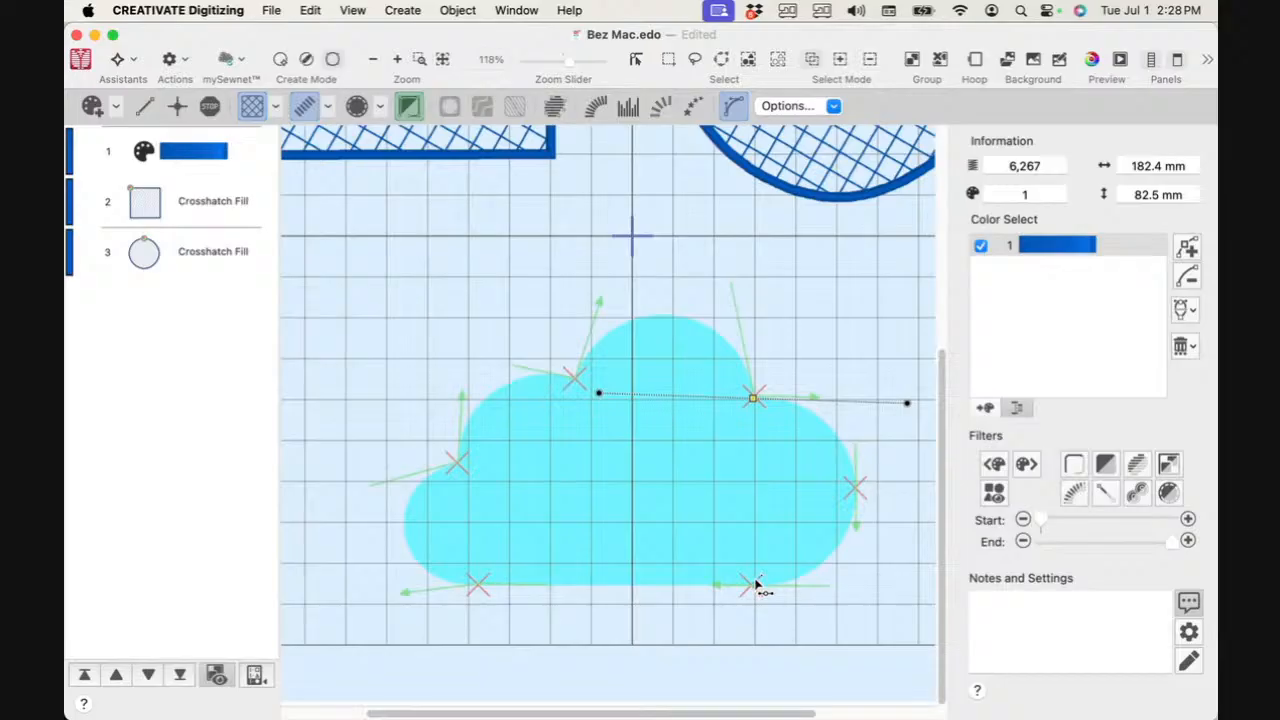
pyautogui.moveTo(750, 591); pyautogui.dragTo(631, 591)
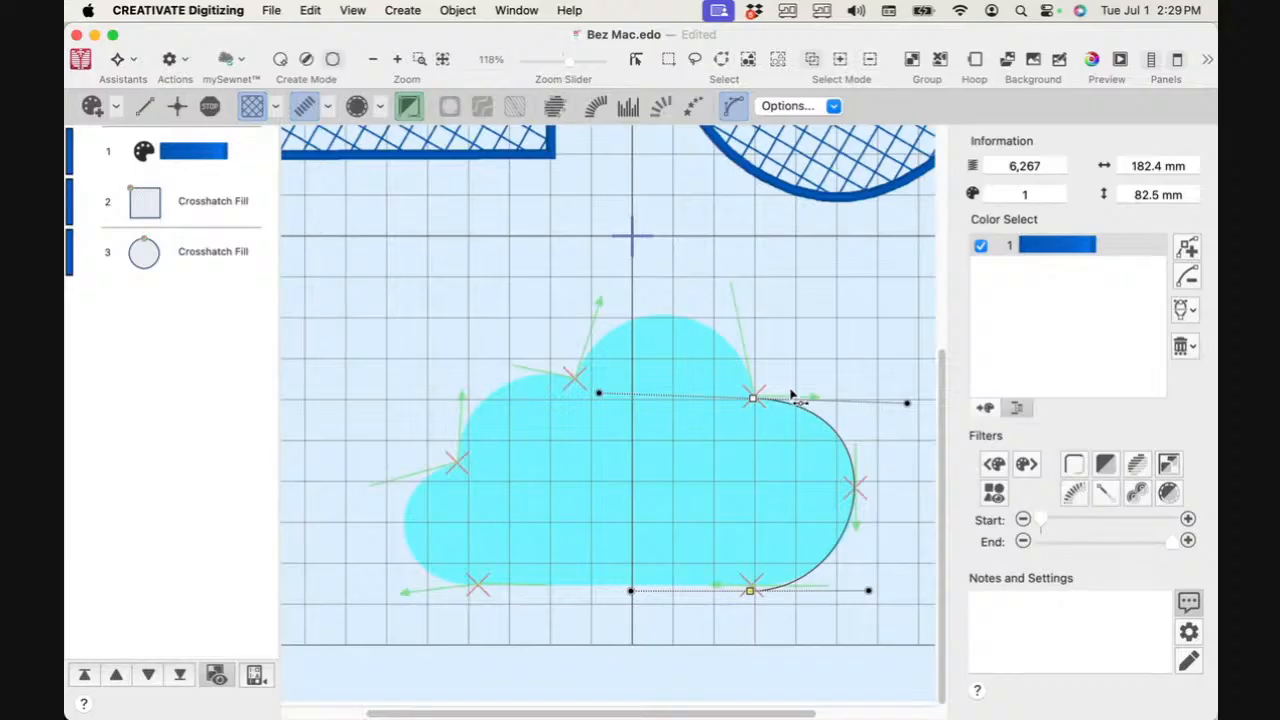
# Step: Undo the last two changes, then remove the restored cloud and the two-point trial lobe
pyautogui.press('super+z')
pyautogui.press('super+z')
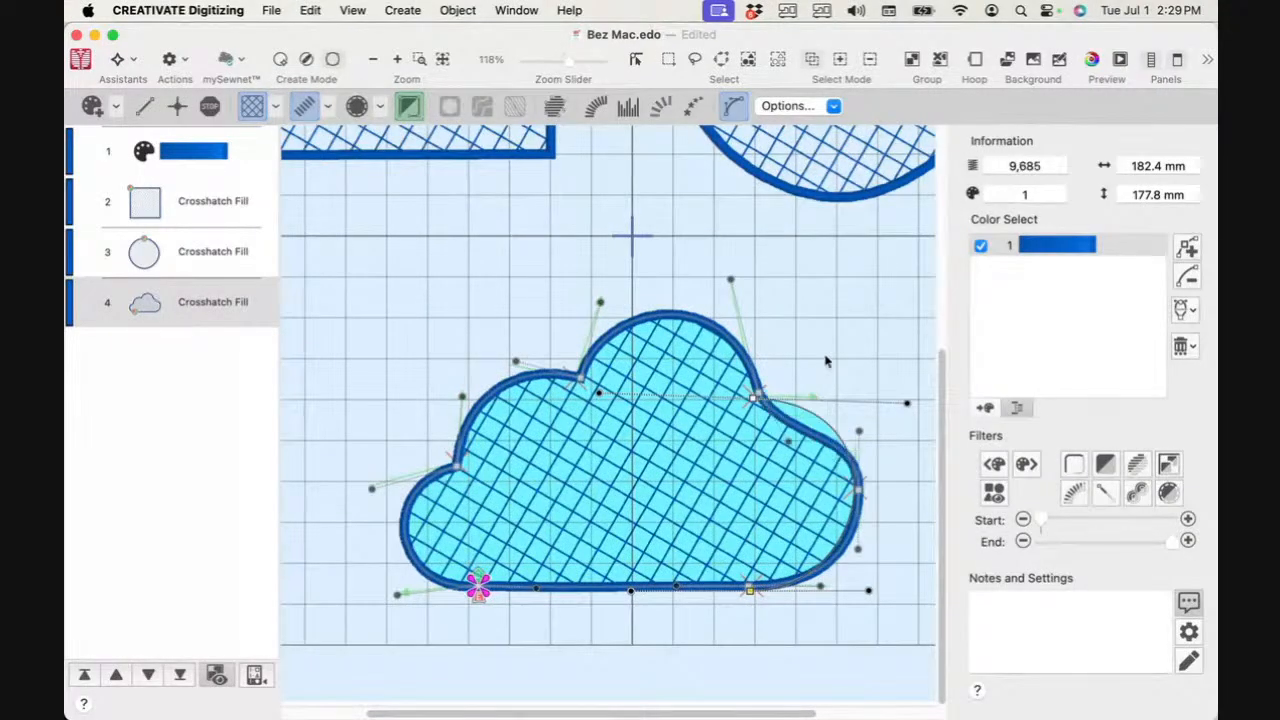
pyautogui.press('Delete')
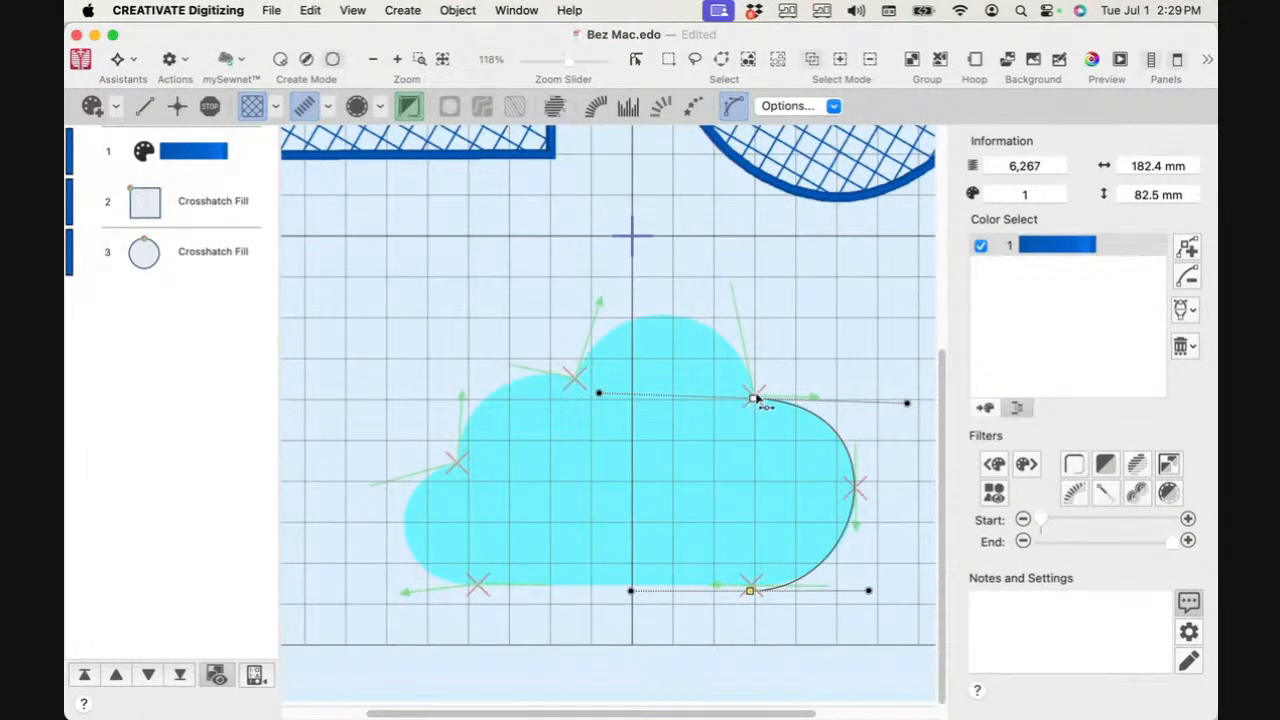
pyautogui.rightClick(763, 320)
pyautogui.click(794, 323)
pyautogui.press('Delete')
# Step: Trace the cloud's right-hand lobe with three smooth Bezier points, finish it as a crosshatch area and delete it
pyautogui.moveTo(755, 399); pyautogui.dragTo(812, 400)
pyautogui.moveTo(857, 488); pyautogui.dragTo(857, 527)
pyautogui.click(750, 585)
pyautogui.moveTo(750, 588); pyautogui.dragTo(673, 583)
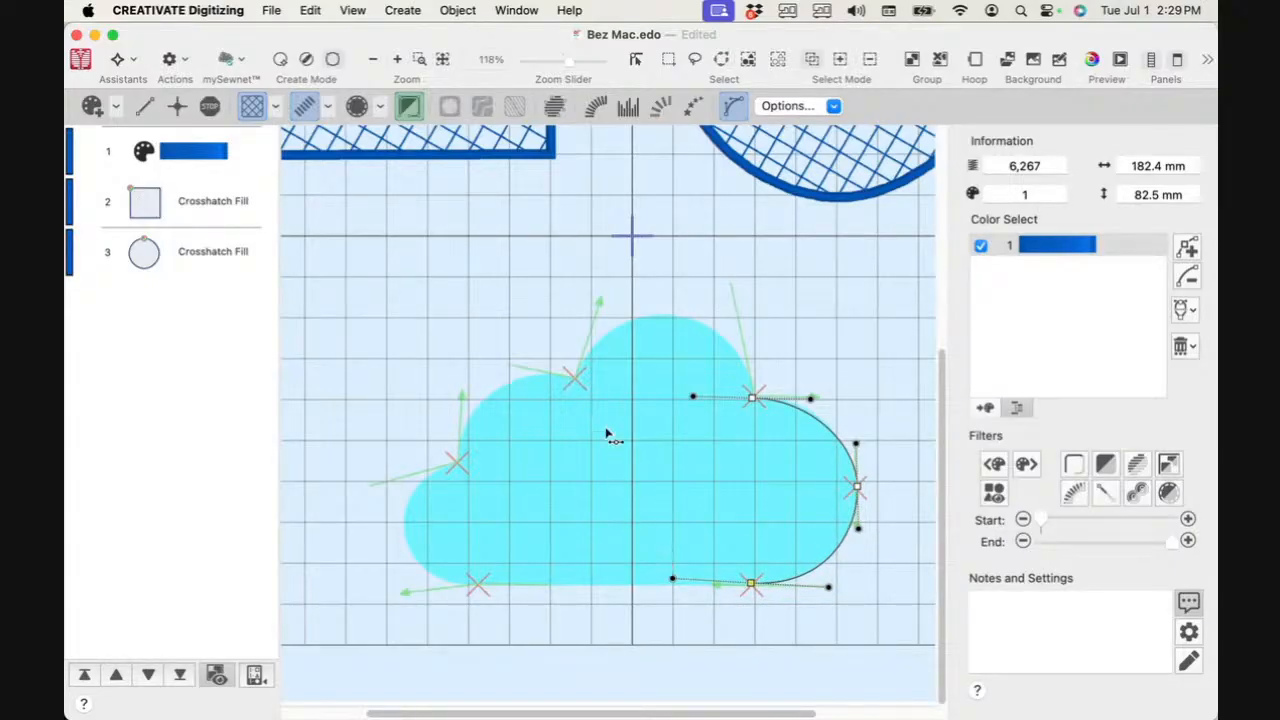
pyautogui.rightClick(553, 175)
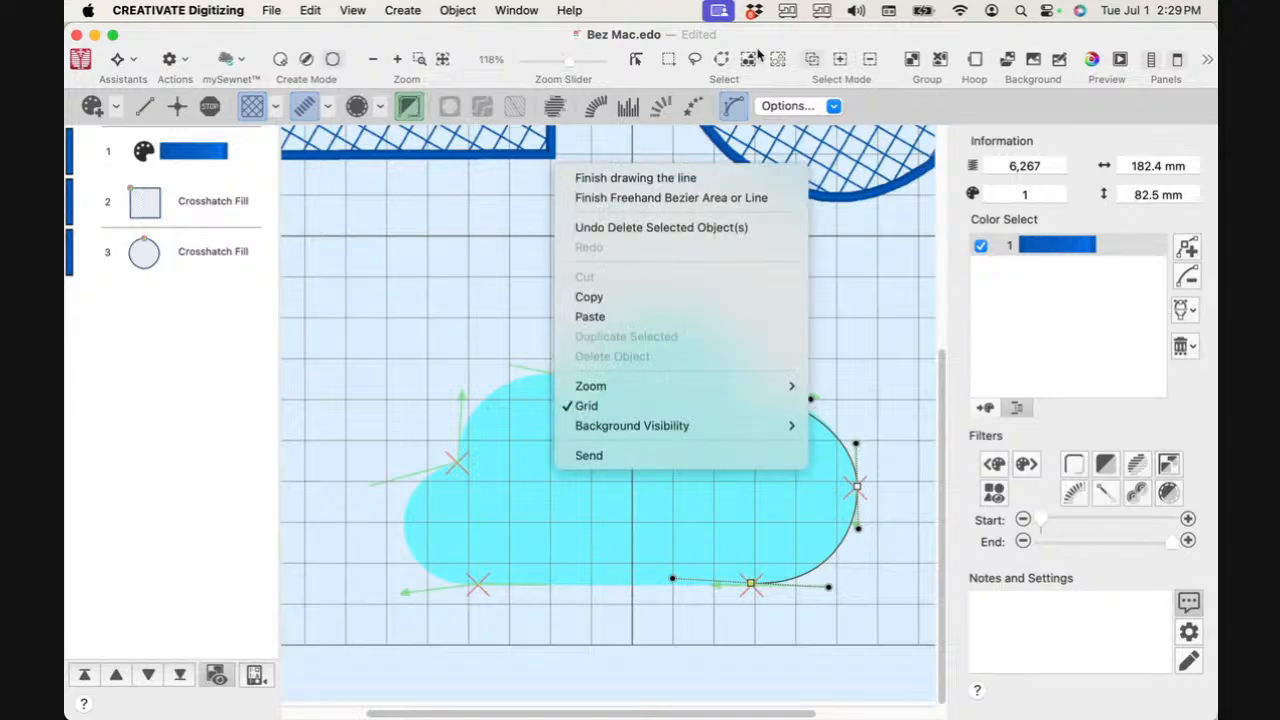
pyautogui.click(706, 197)
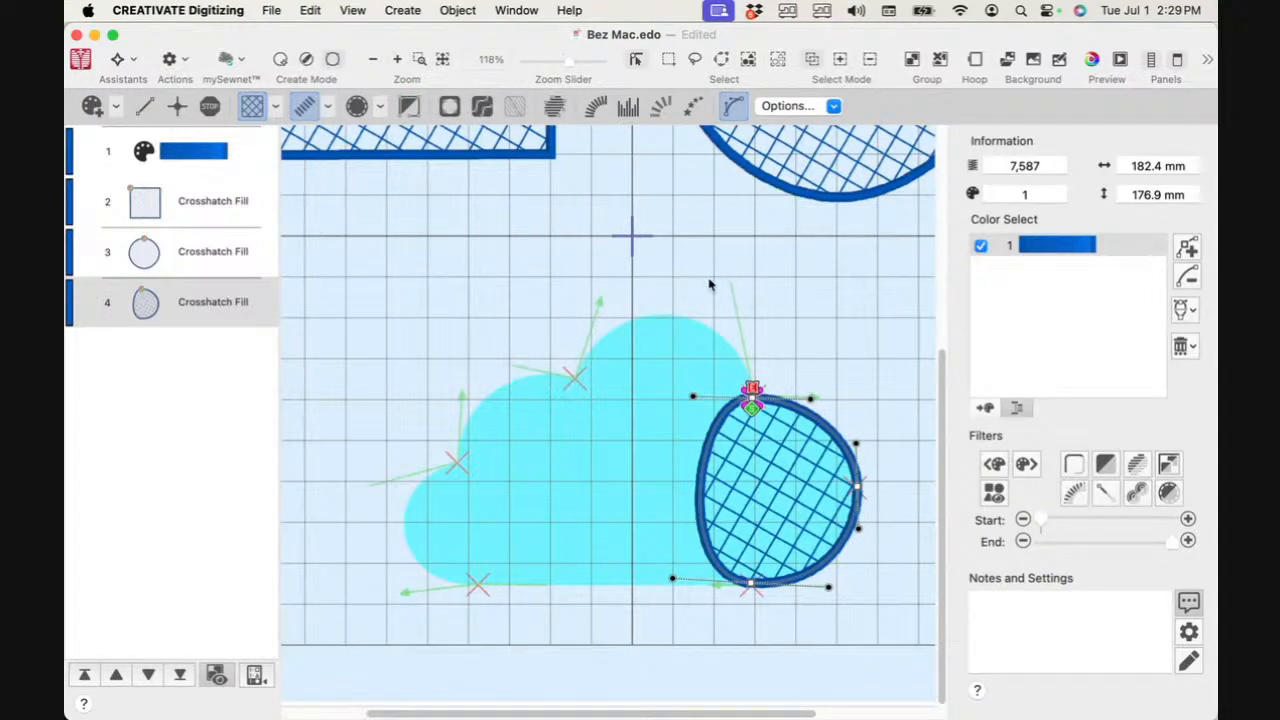
pyautogui.press('Delete')
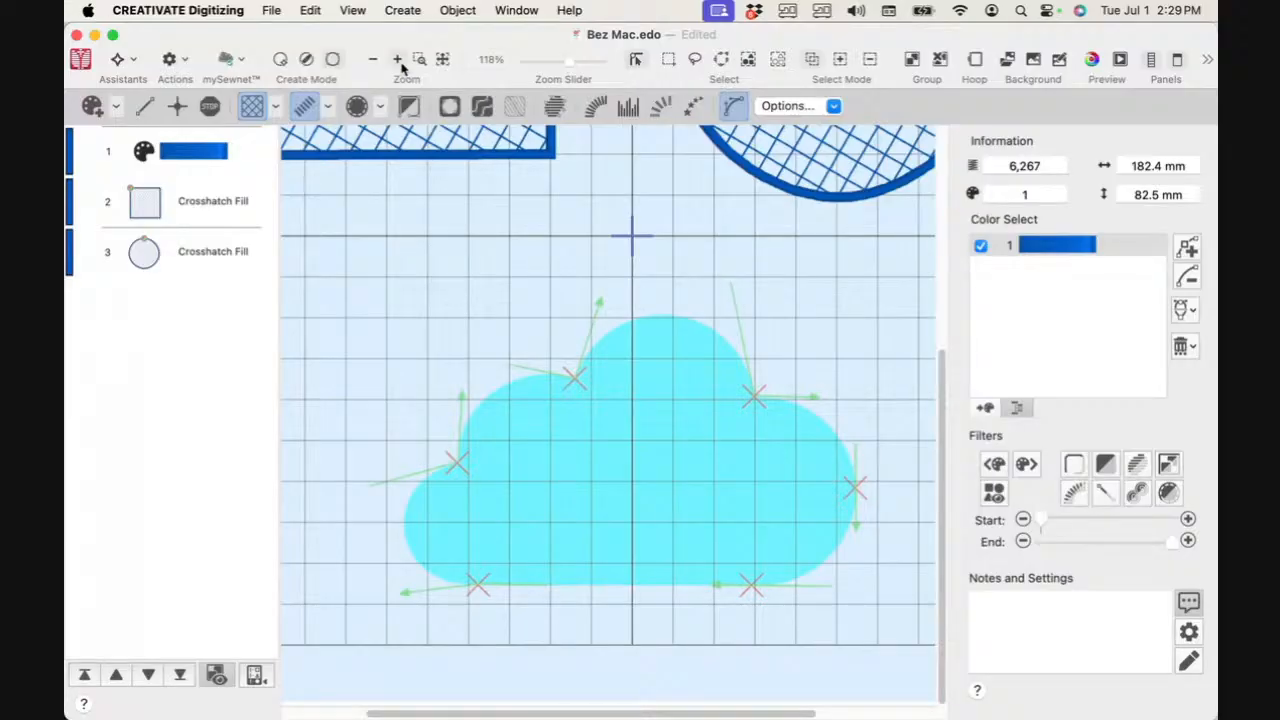
# Step: Leave the Digitizing windows with the cloud templates and the line samples, and return to CREATIVATE Embroidery
pyautogui.click(171, 12)
pyautogui.click(214, 217)
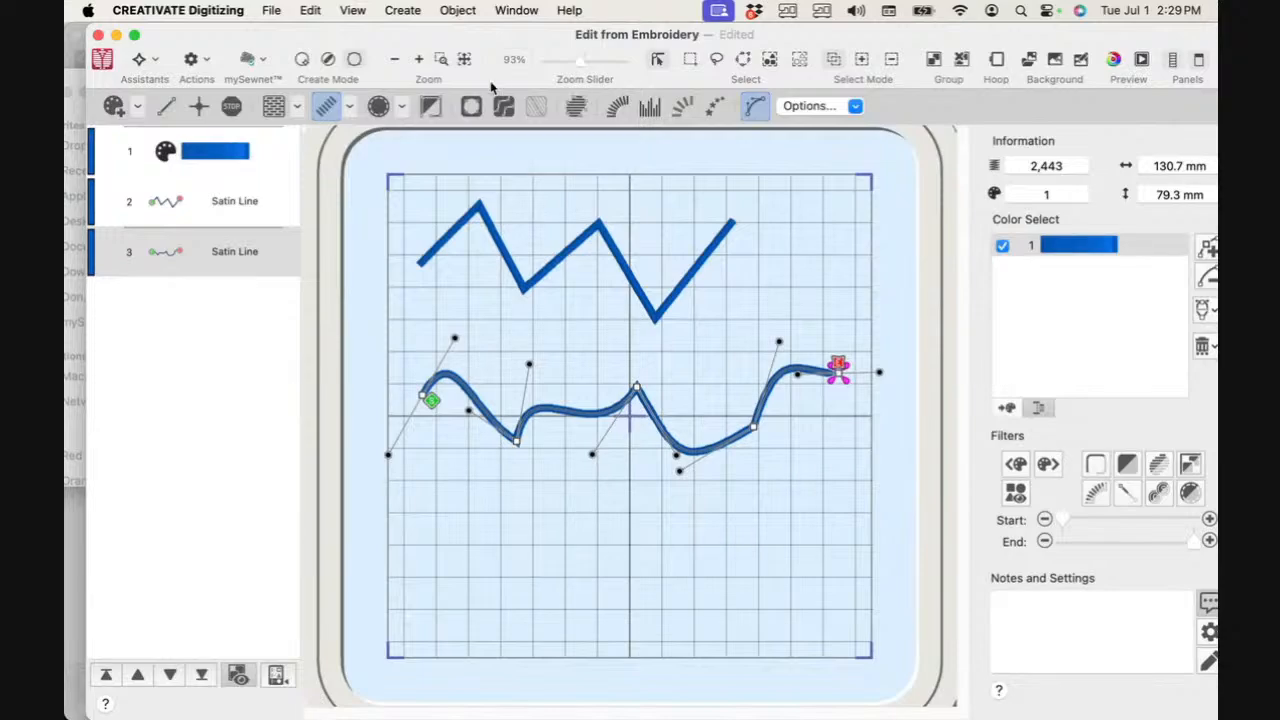
pyautogui.click(188, 10)
pyautogui.click(214, 217)
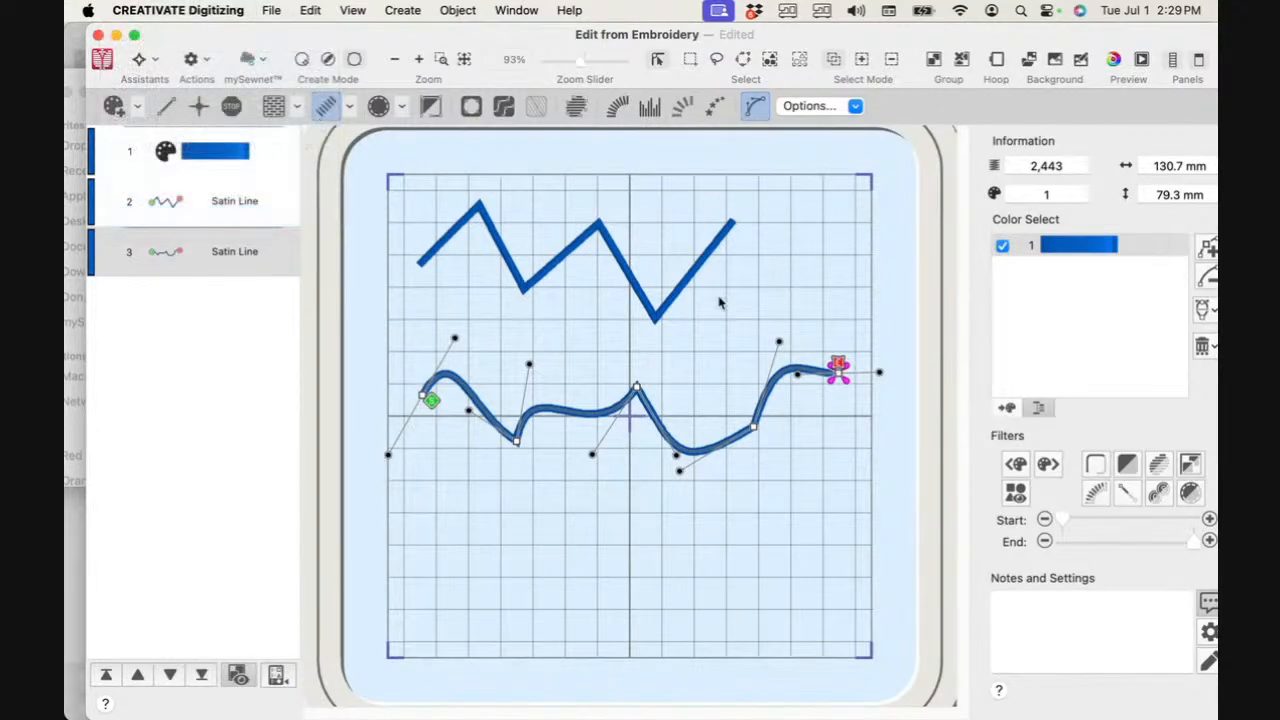
pyautogui.click(470, 590)
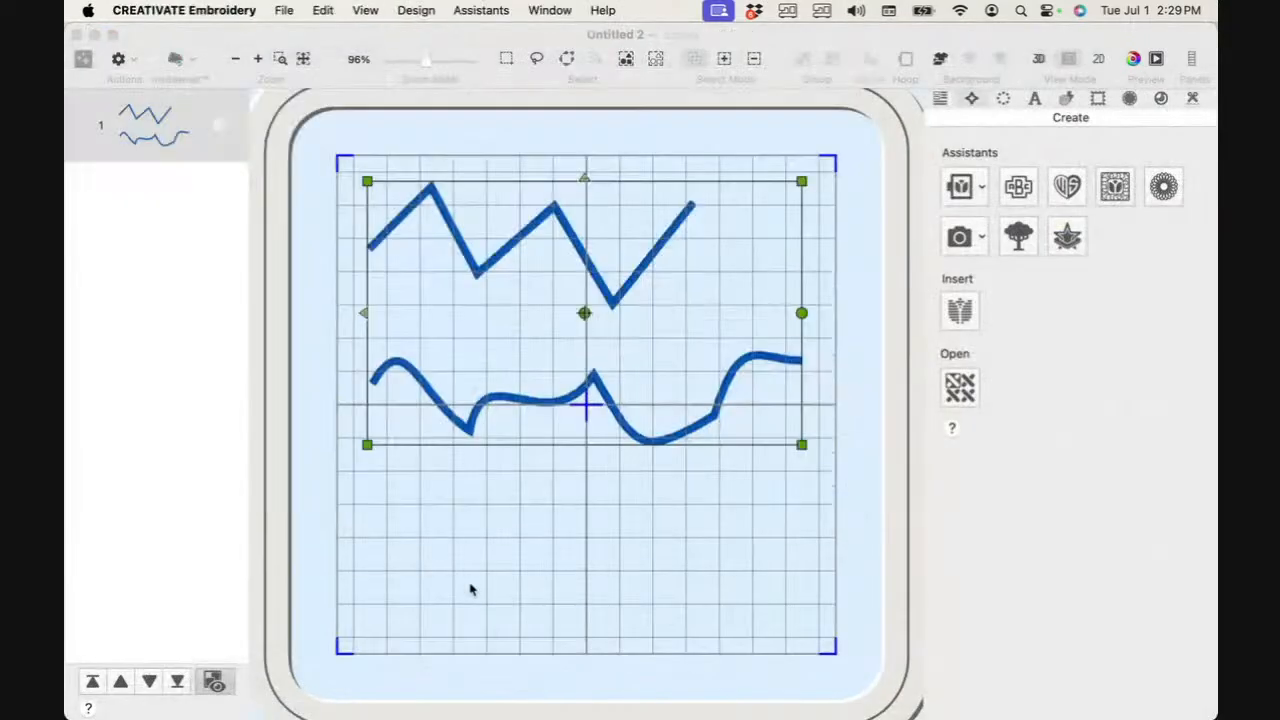
# Step: Delete the design with the zigzag and curved satin lines from the hoop
pyautogui.click(420, 211)
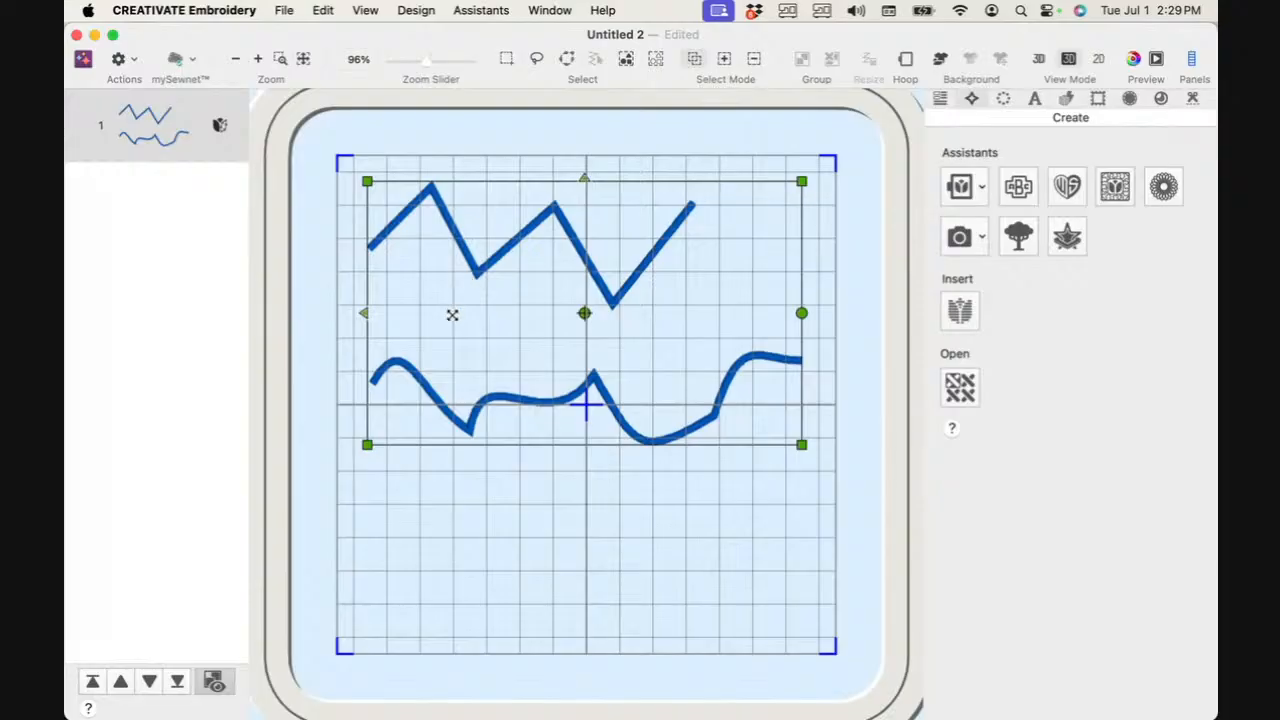
pyautogui.click(323, 10)
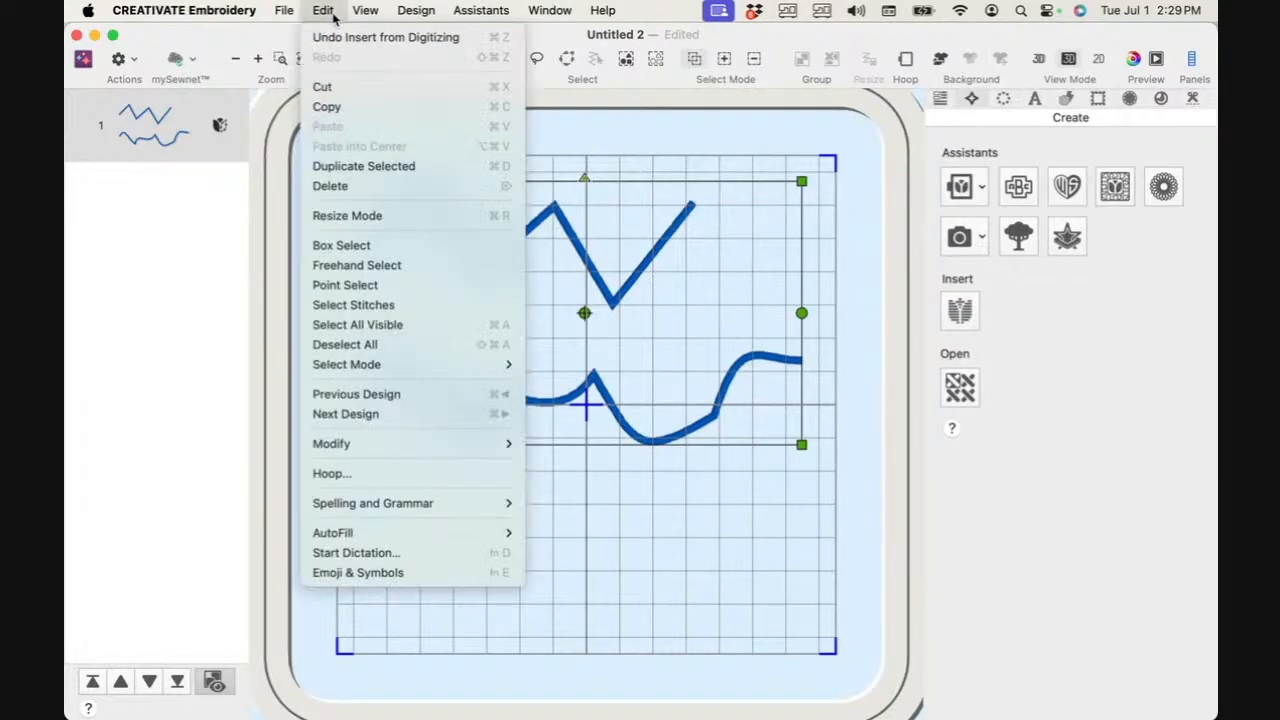
pyautogui.click(331, 186)
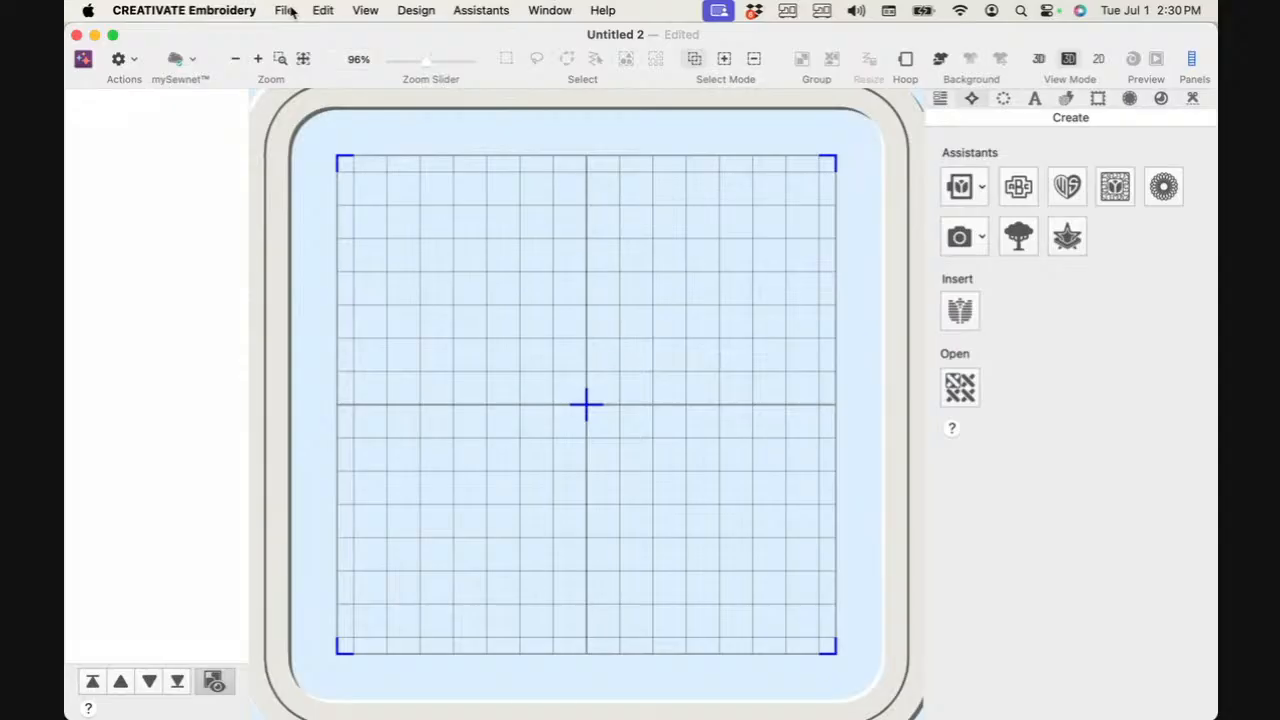
# Step: Set a custom hoop size of 120 mm width and 120 mm height
pyautogui.click(905, 58)
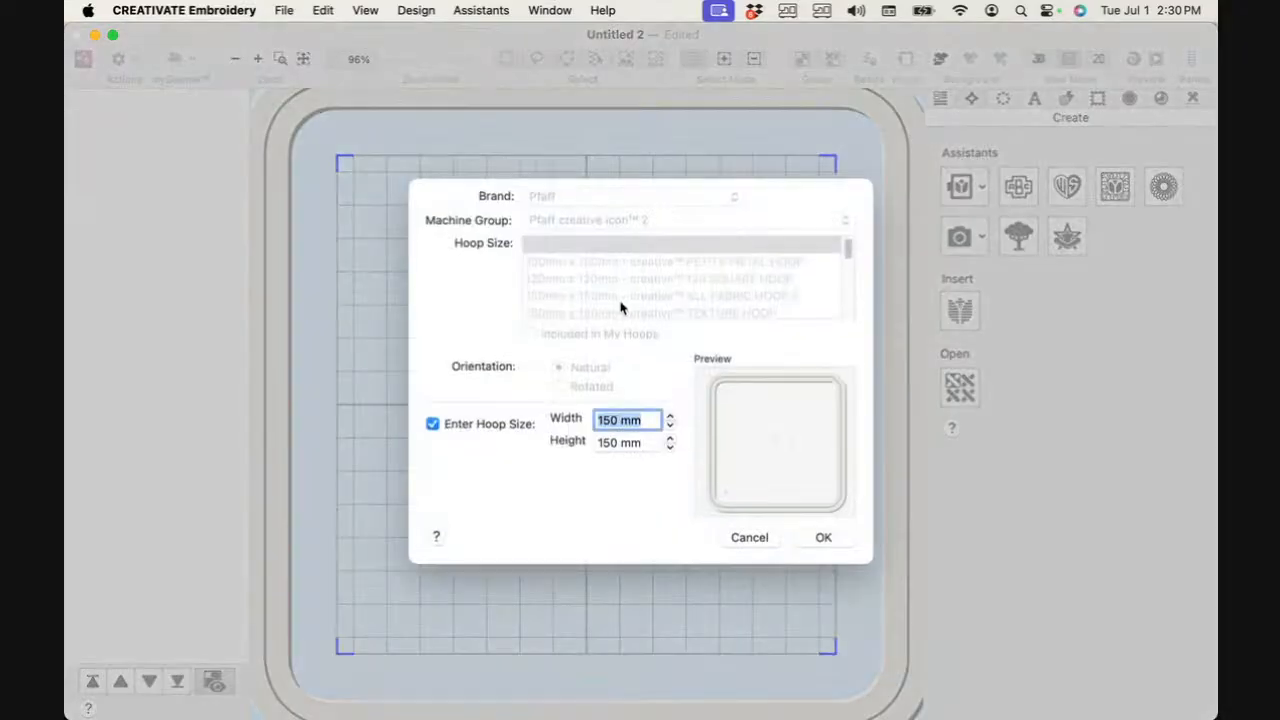
pyautogui.write('120')
pyautogui.press('Tab')
pyautogui.write('120')
pyautogui.press('Tab')
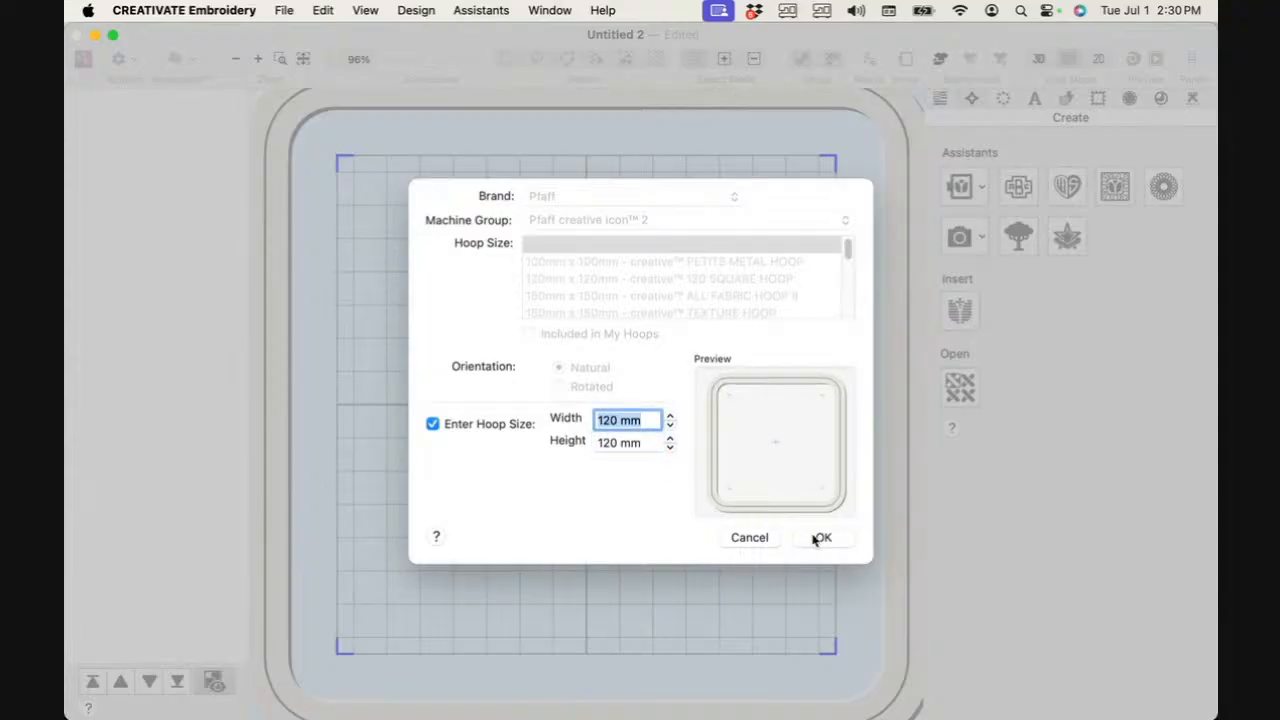
pyautogui.click(815, 540)
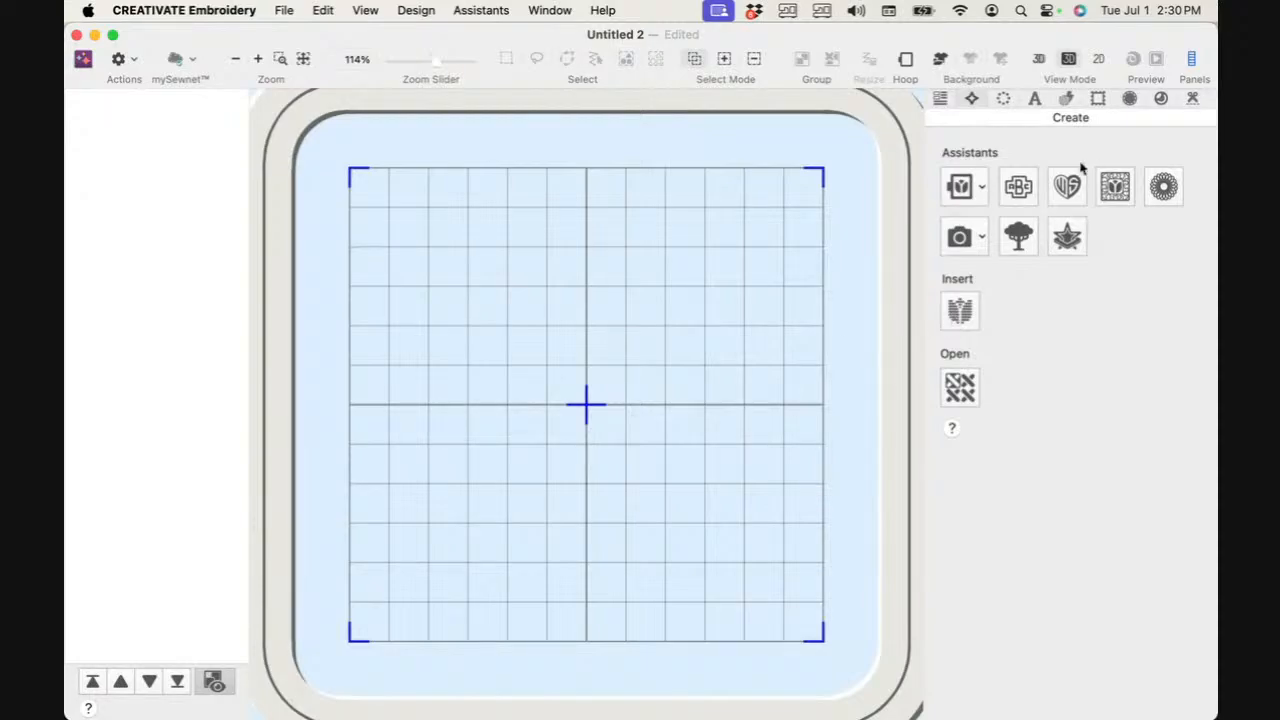
# Step: Start a Digitizing session from the empty hoop and switch to CREATIVATE Draw & Paint to draw its background picture
pyautogui.click(955, 316)
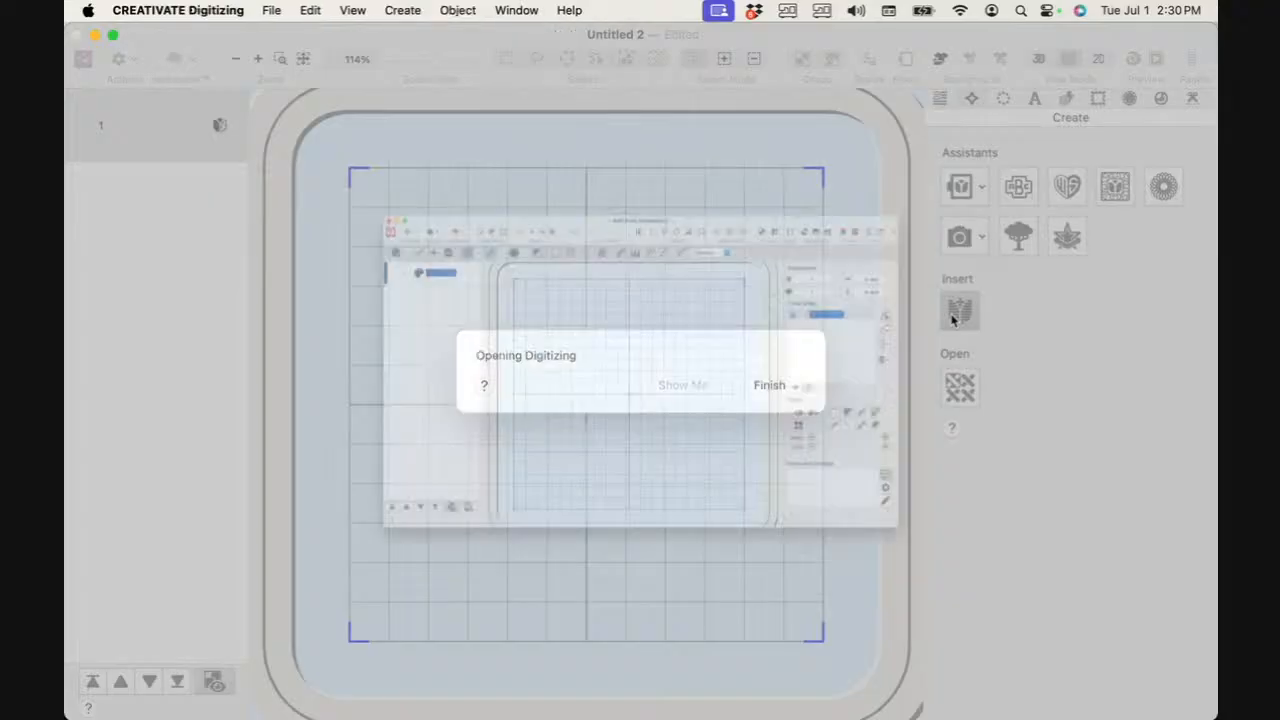
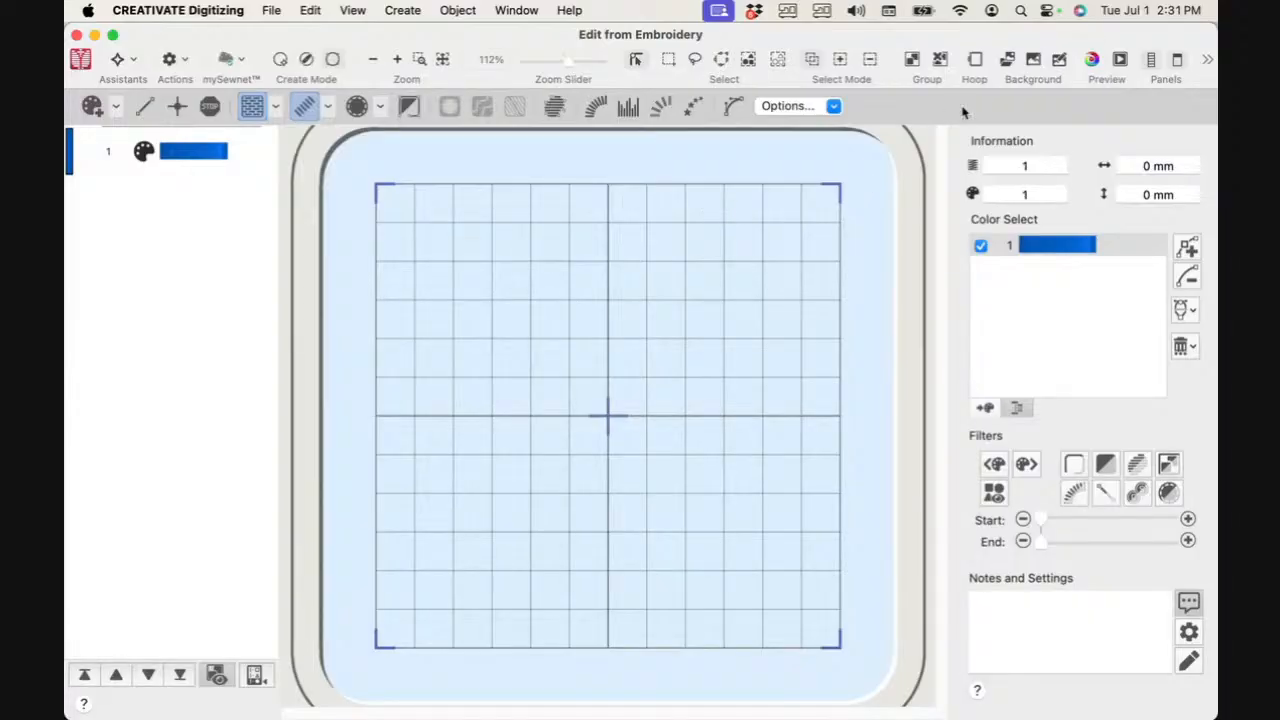
pyautogui.click(1055, 64)
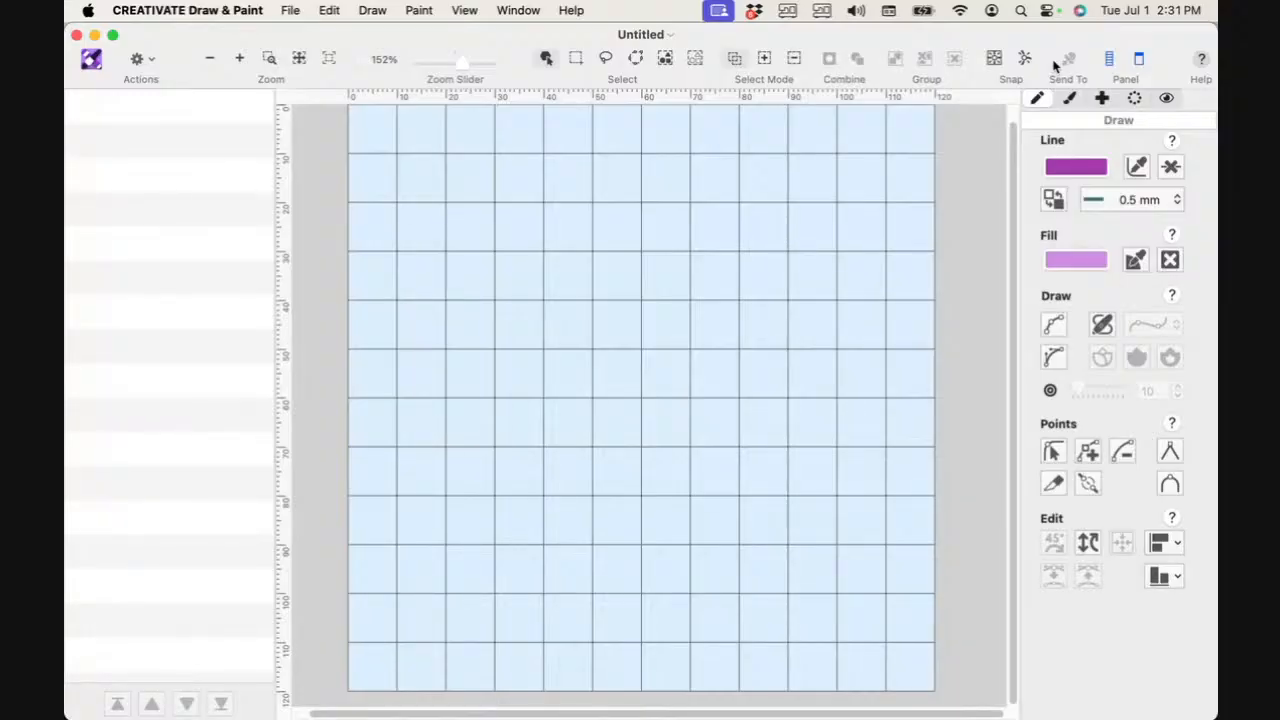
# Step: Insert the yellow fleur-de-lis from the Design Gallery's Ornaments category into the drawing and close the gallery
pyautogui.click(1101, 99)
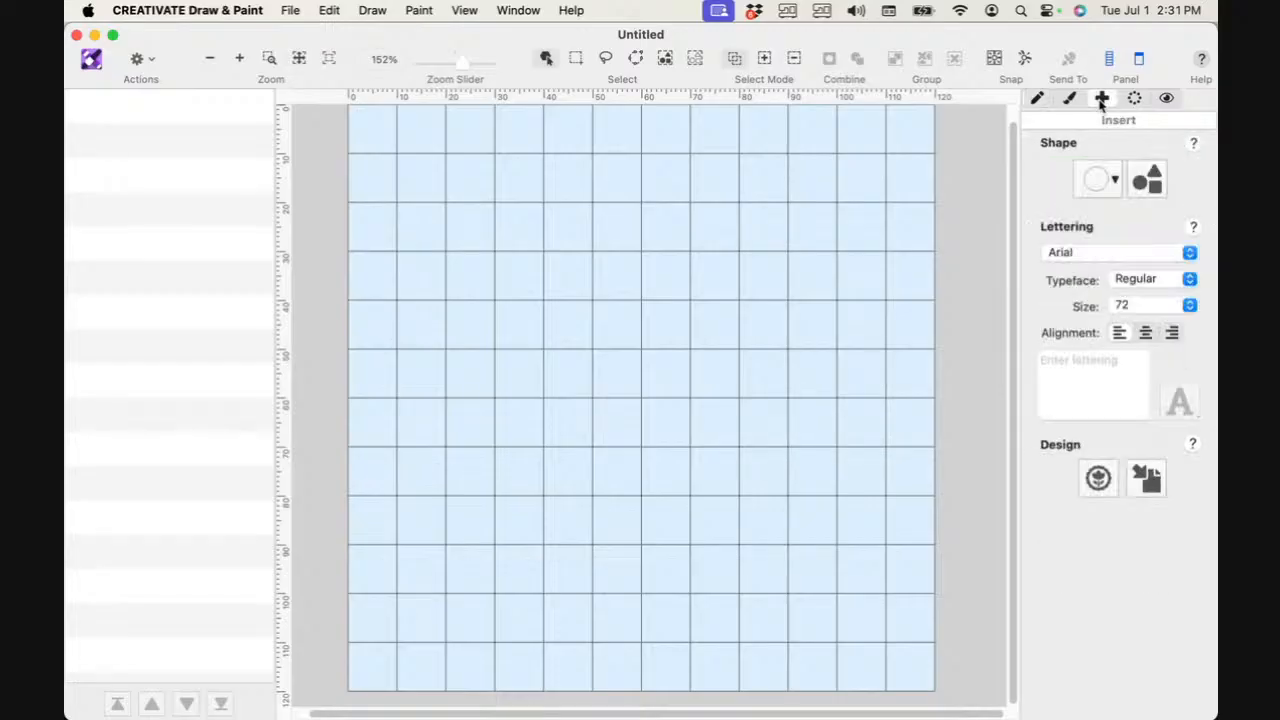
pyautogui.click(1097, 479)
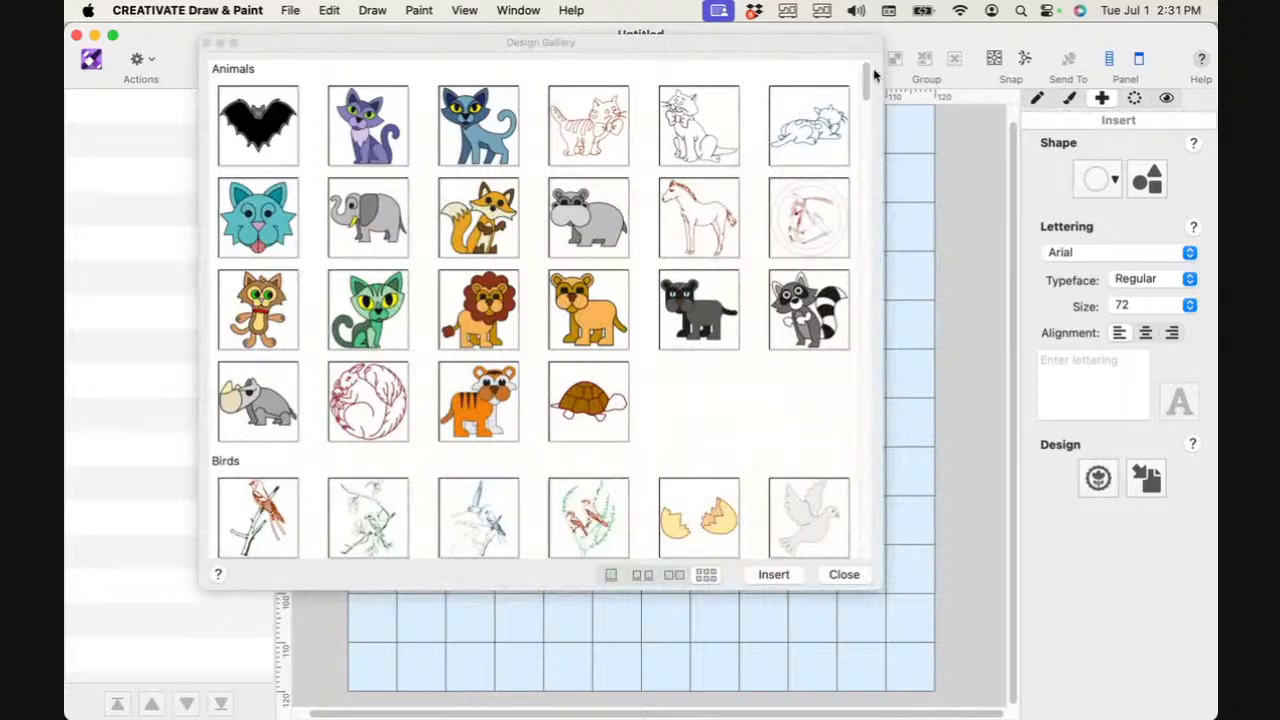
pyautogui.scroll(-5, 743, 166)
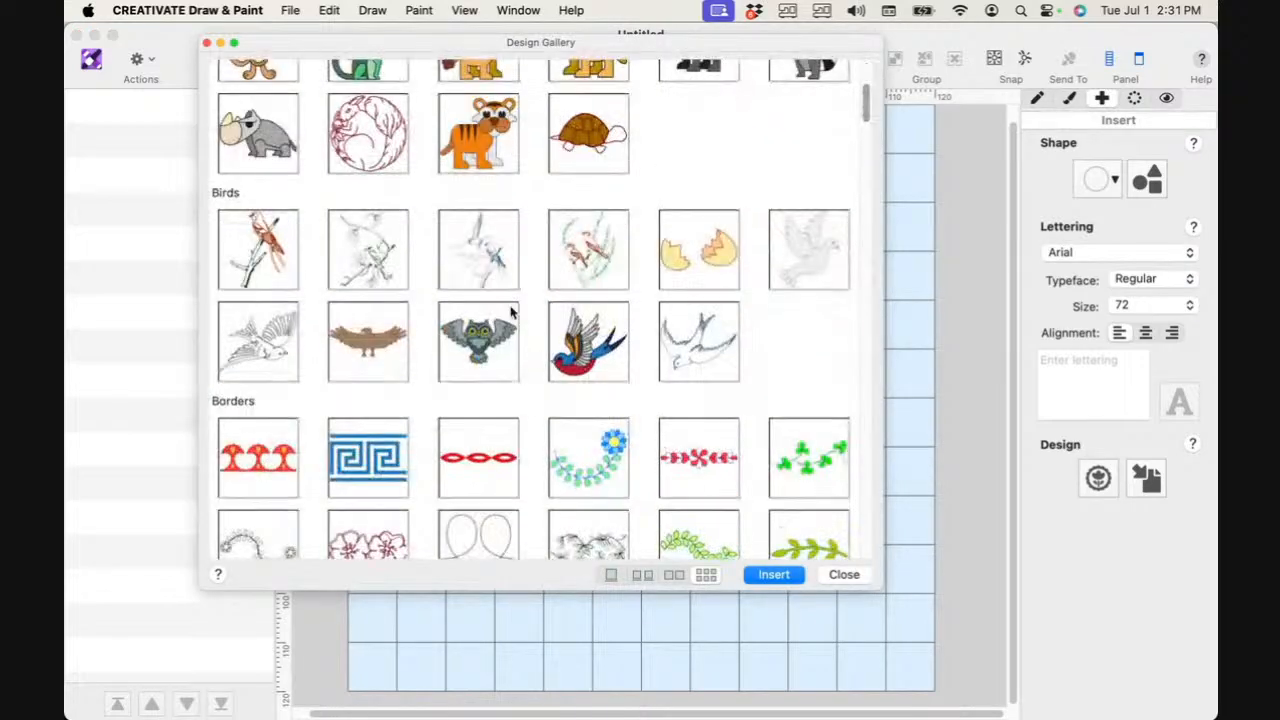
pyautogui.moveTo(866, 108); pyautogui.dragTo(858, 429)
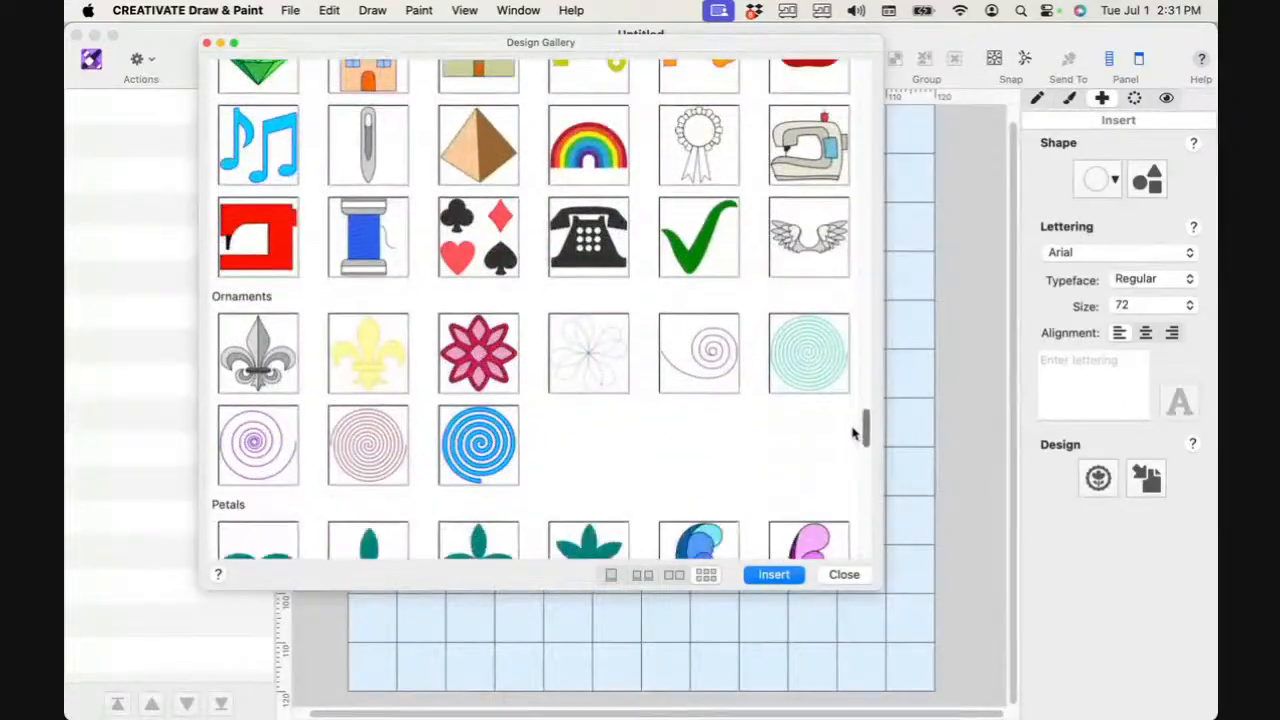
pyautogui.click(358, 341)
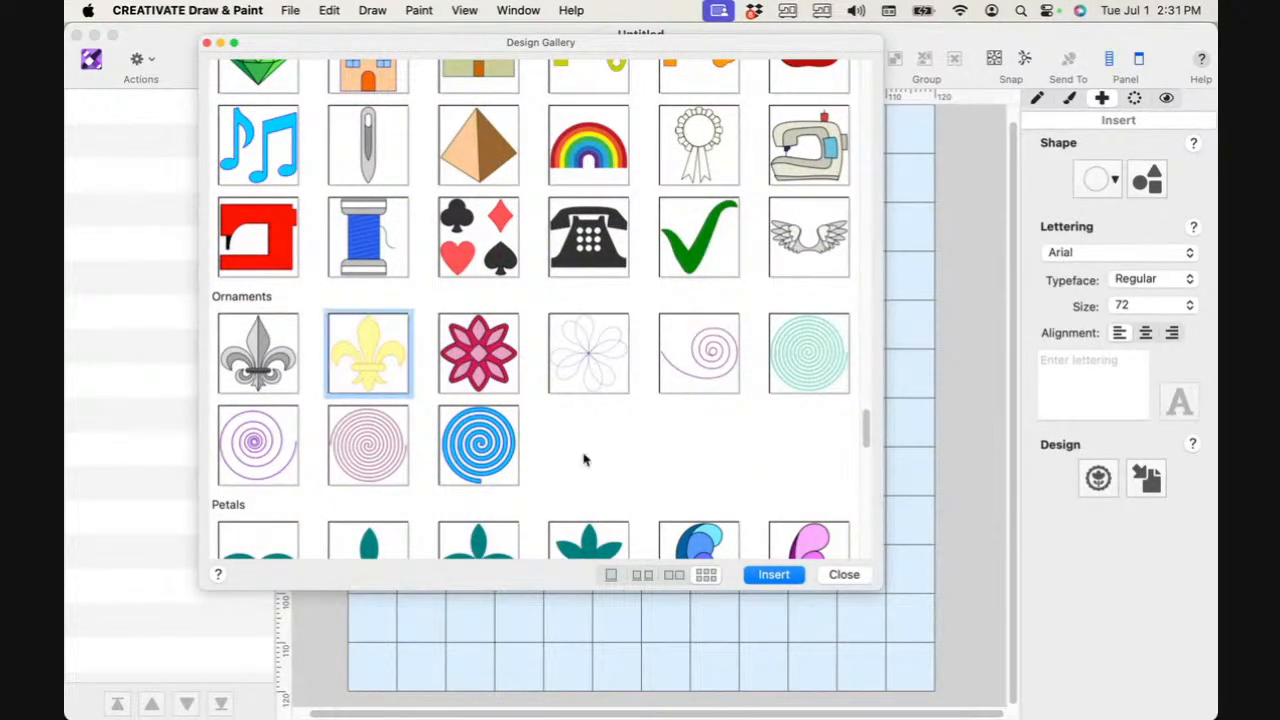
pyautogui.click(781, 584)
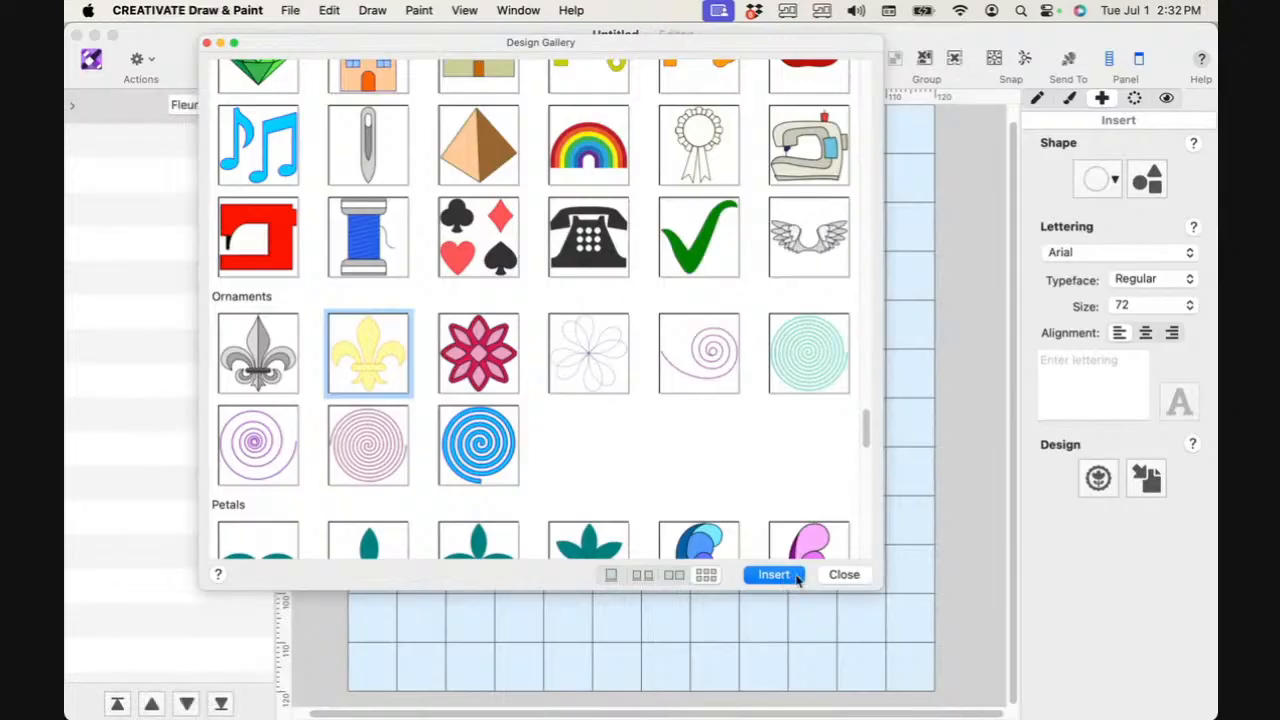
pyautogui.click(844, 575)
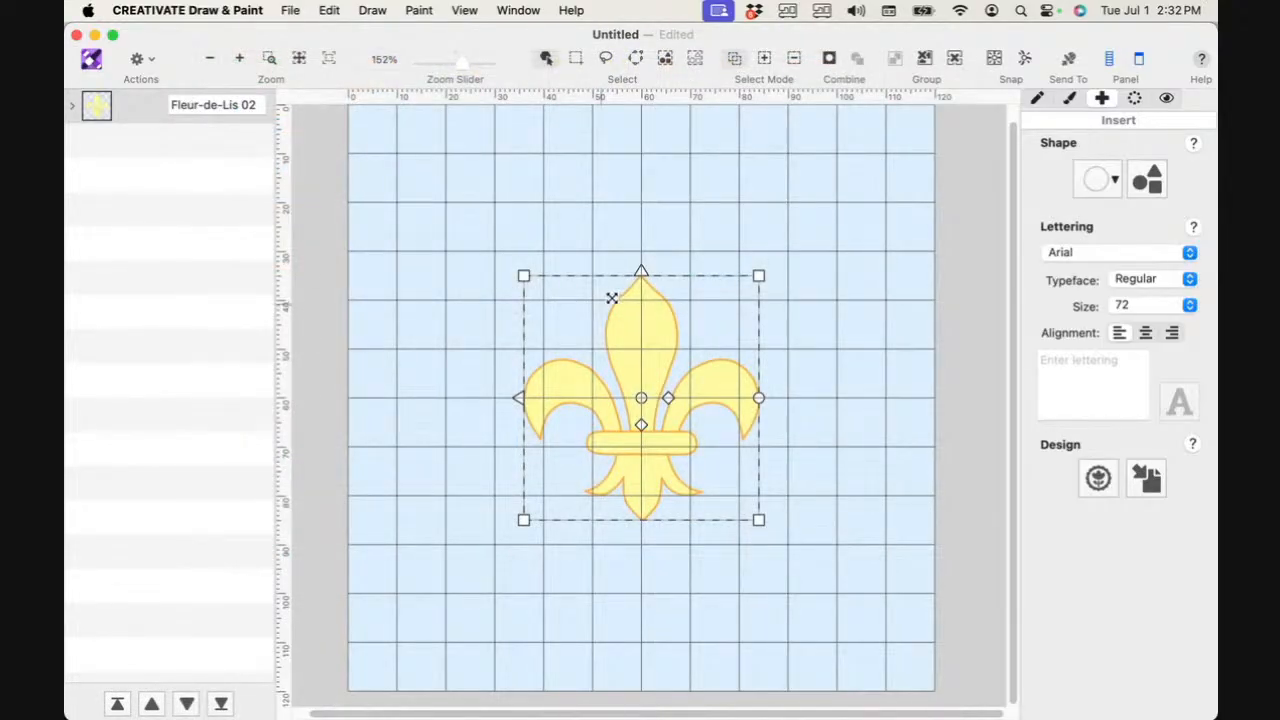
# Step: Resize the fleur-de-lis to 100 mm high with its proportions locked, and quit CREATIVATE Draw & Paint
pyautogui.click(1037, 99)
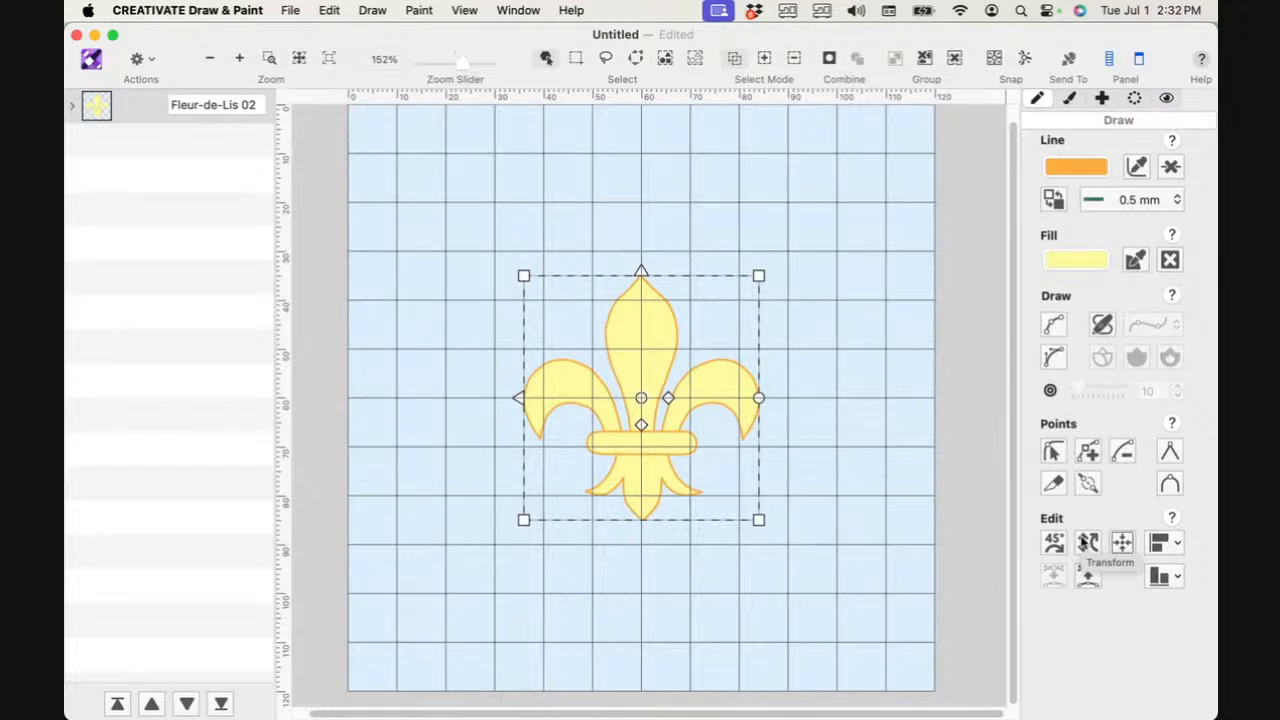
pyautogui.click(1088, 543)
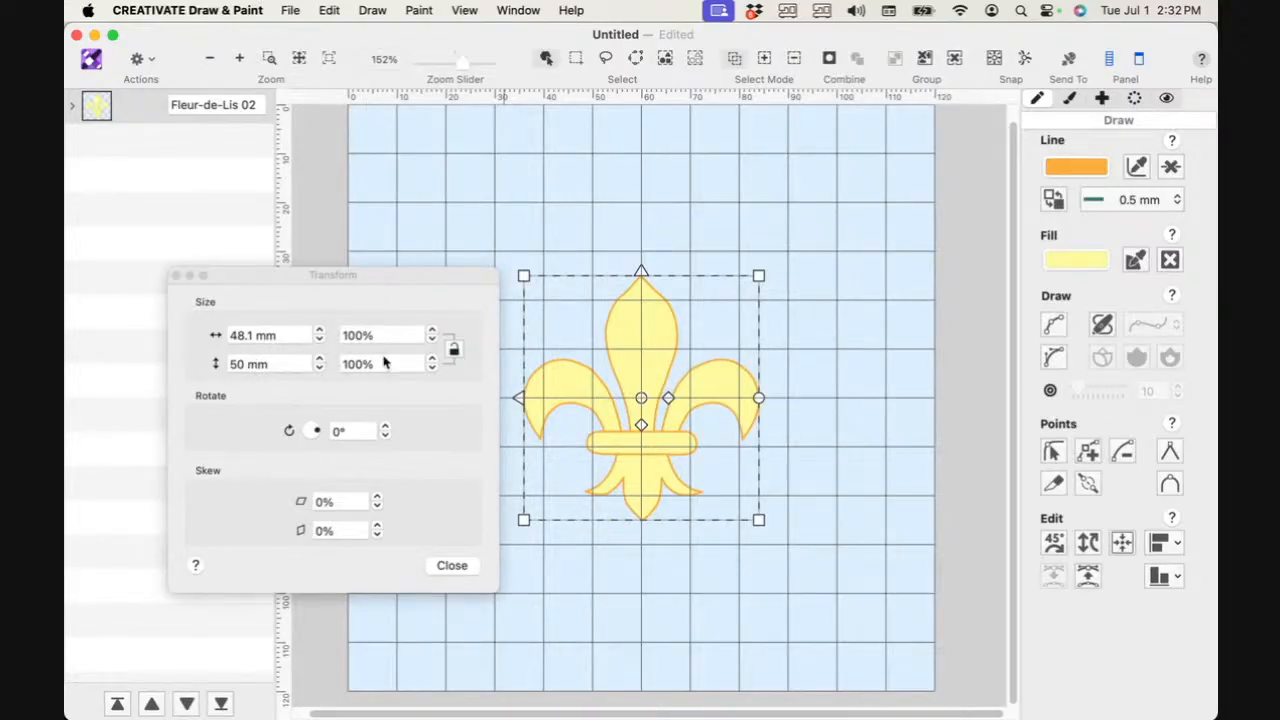
pyautogui.click(453, 352)
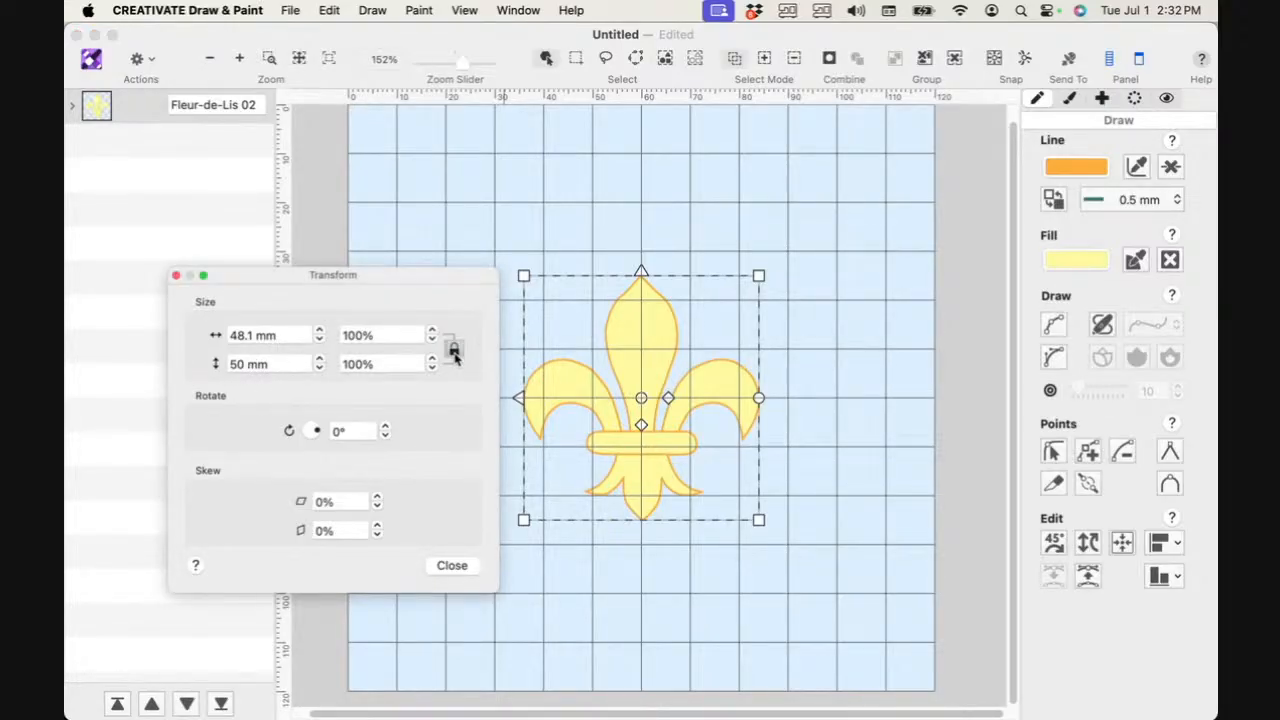
pyautogui.moveTo(283, 365); pyautogui.dragTo(199, 368)
pyautogui.write('199')
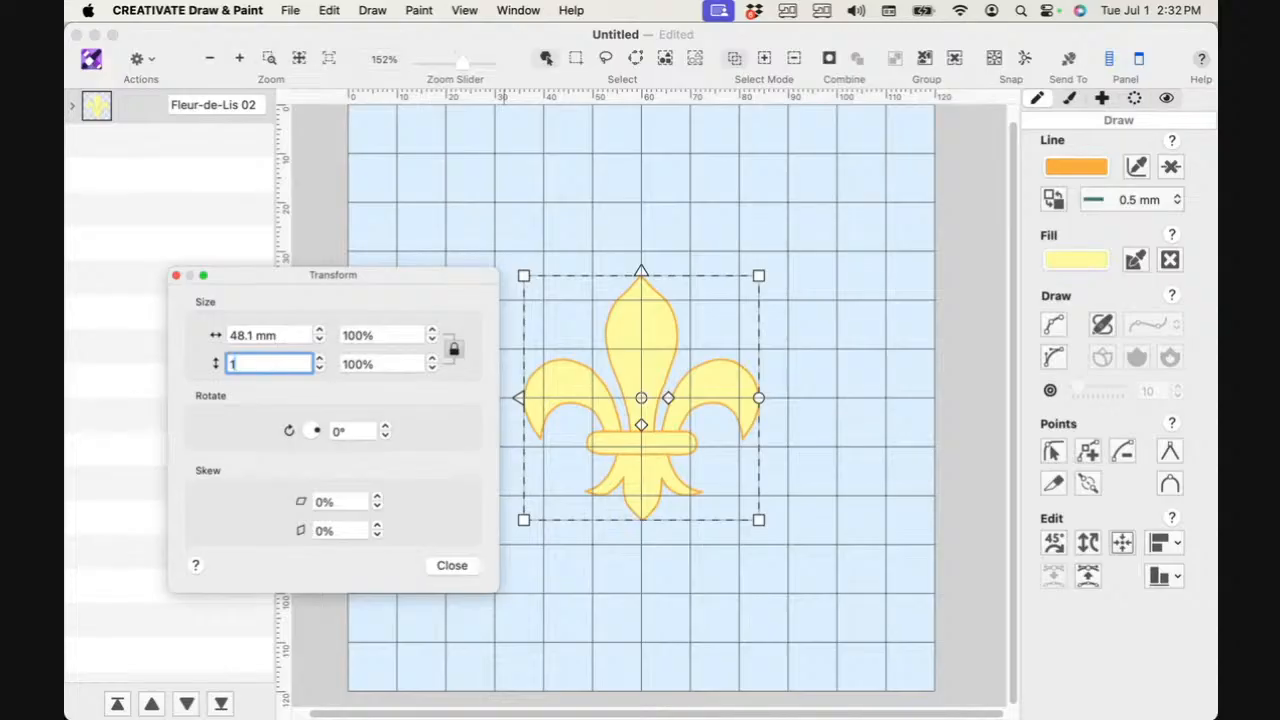
pyautogui.press('BackSpace')
pyautogui.press('BackSpace')
pyautogui.write('00')
pyautogui.press('Tab')
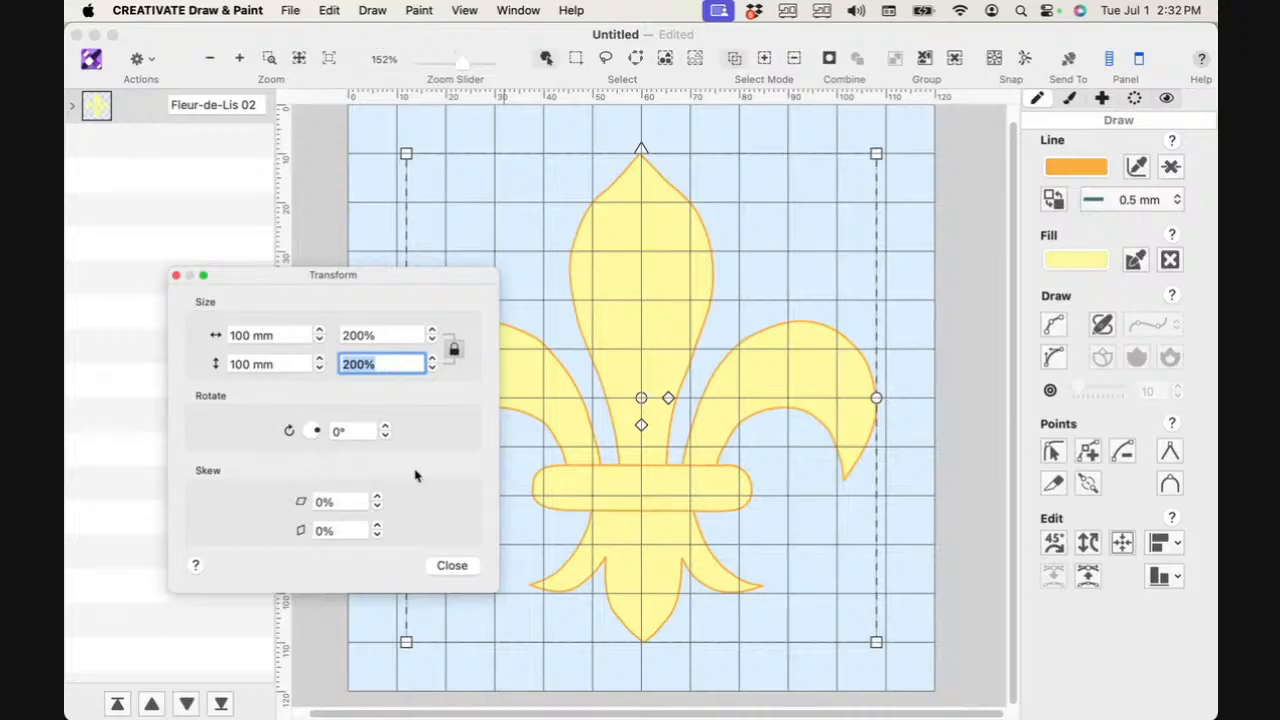
pyautogui.click(470, 567)
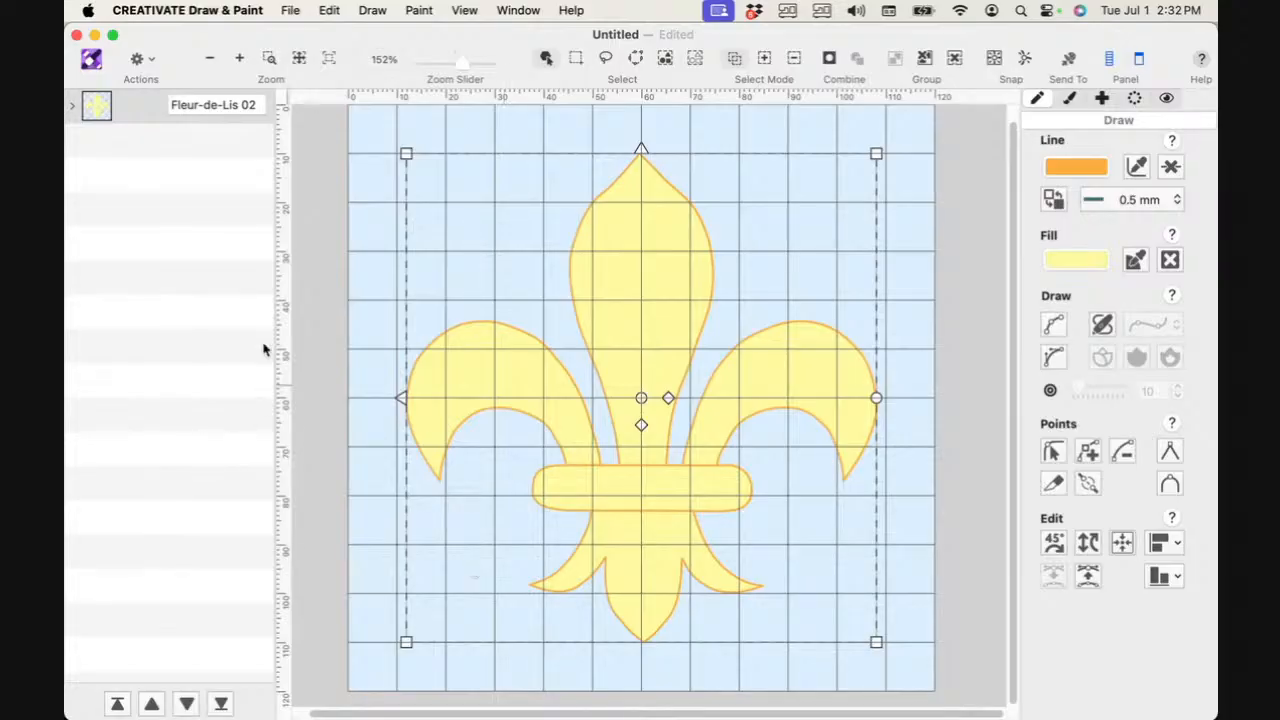
pyautogui.click(183, 10)
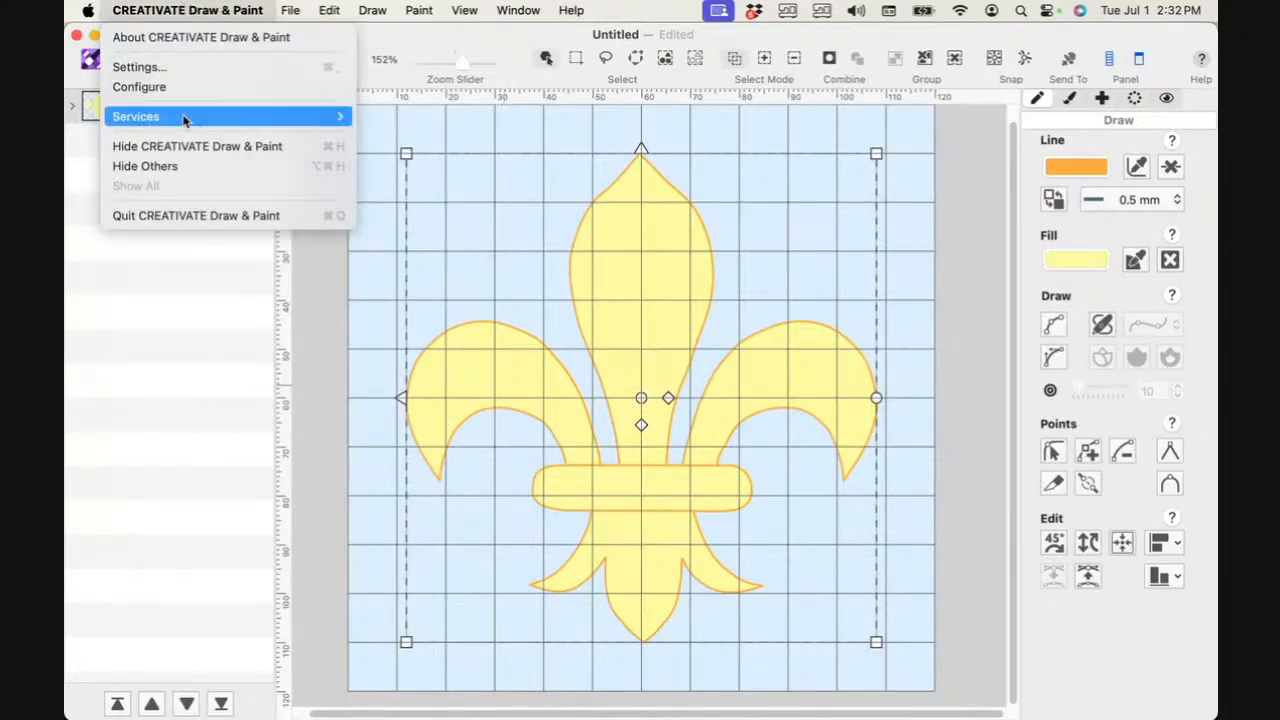
pyautogui.click(192, 216)
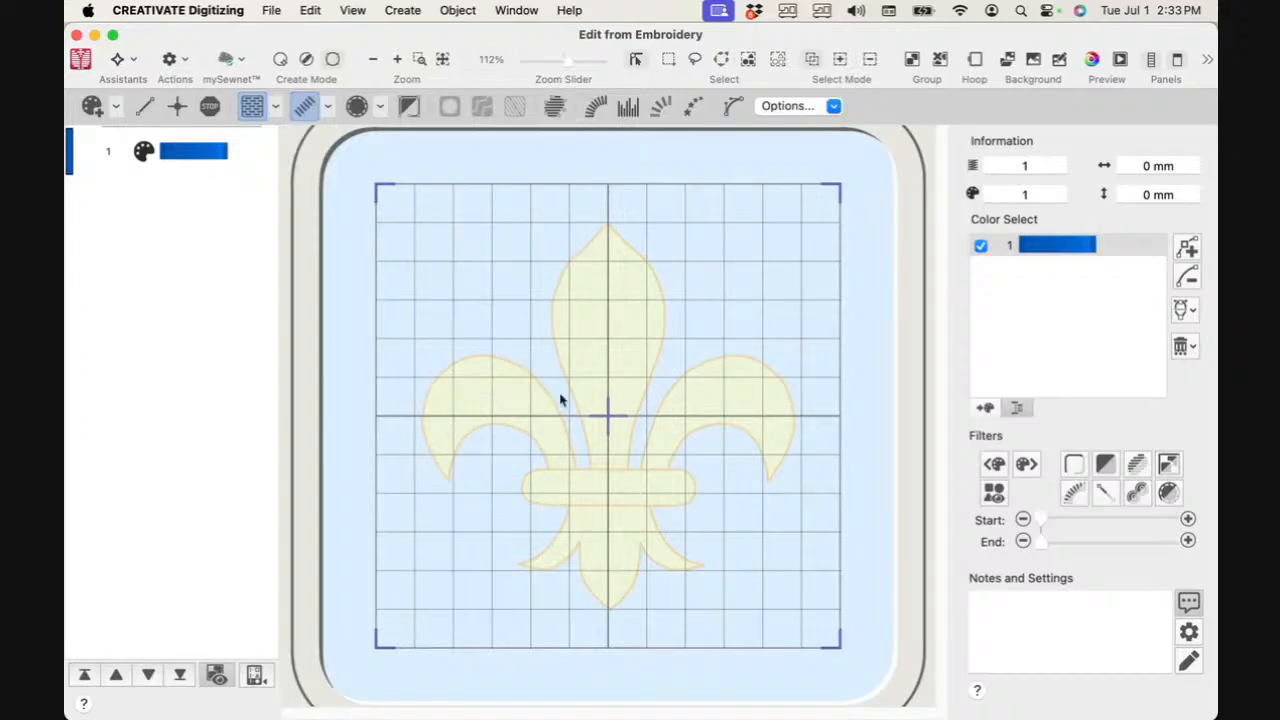
# Step: Choose MultiWave Fill for new areas and set its density to 20 in the Fill Area and Line options
pyautogui.click(420, 58)
pyautogui.moveTo(372, 337); pyautogui.dragTo(621, 522)
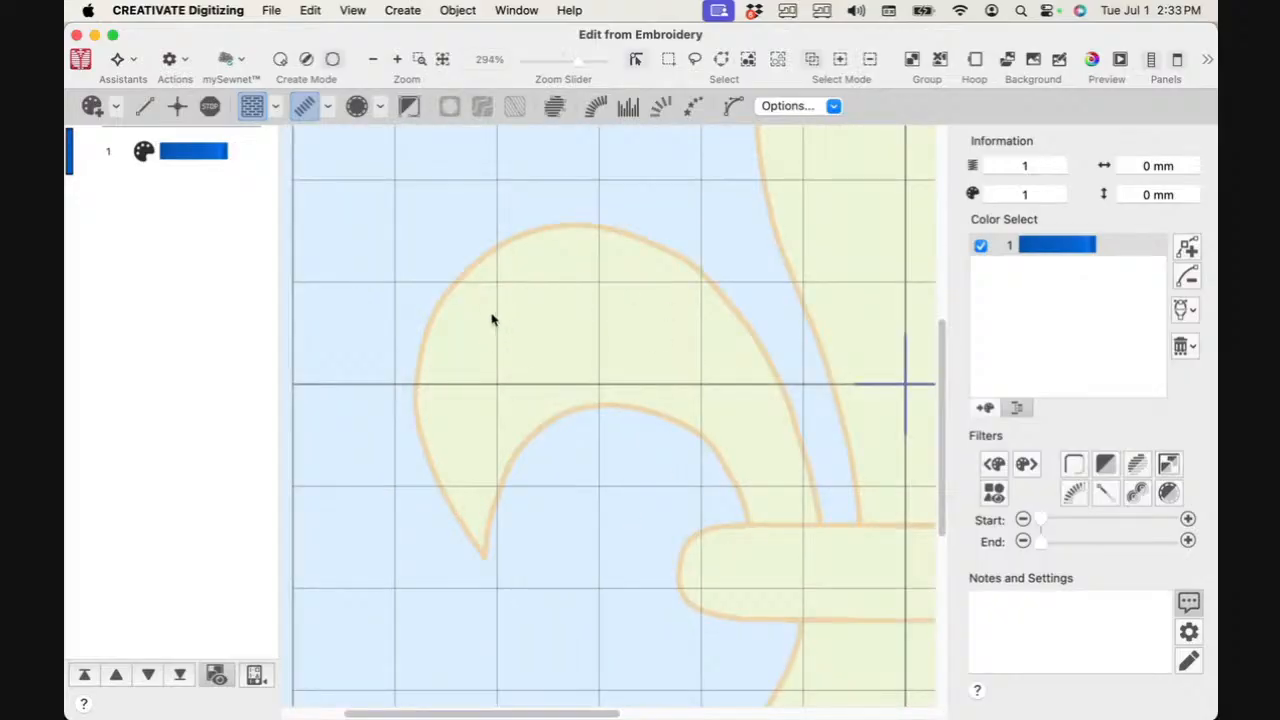
pyautogui.click(270, 105)
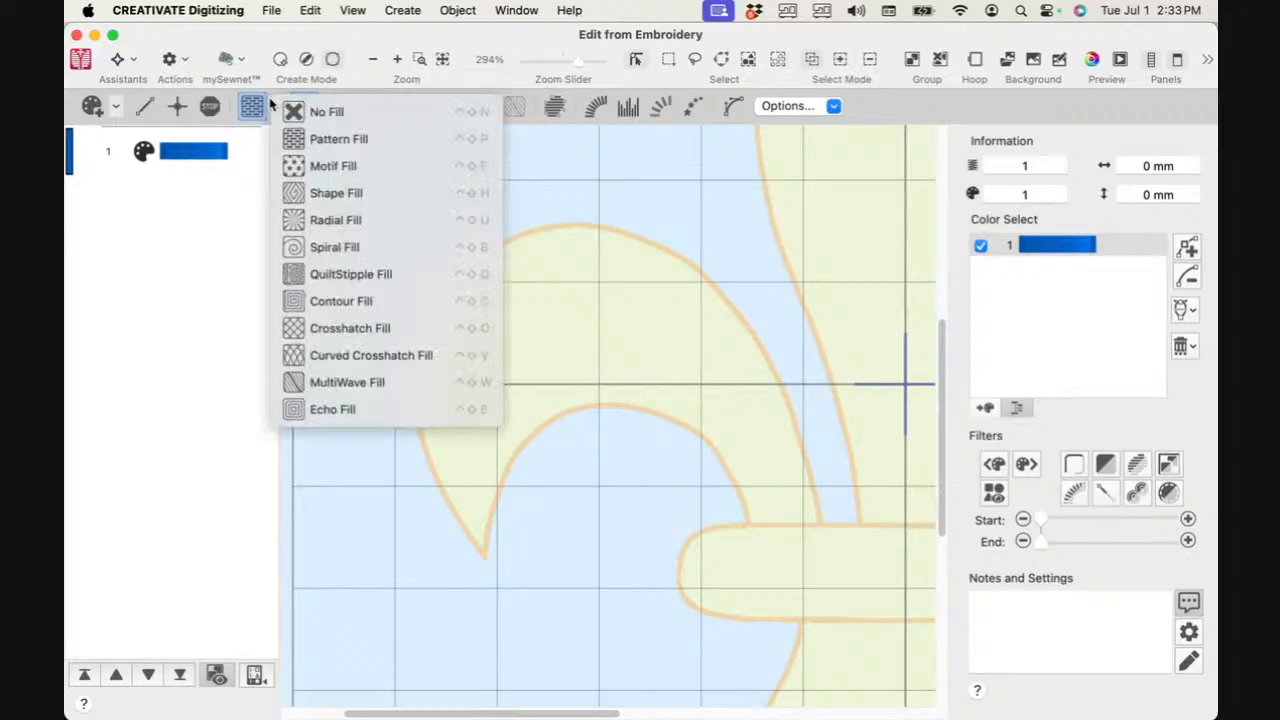
pyautogui.click(329, 386)
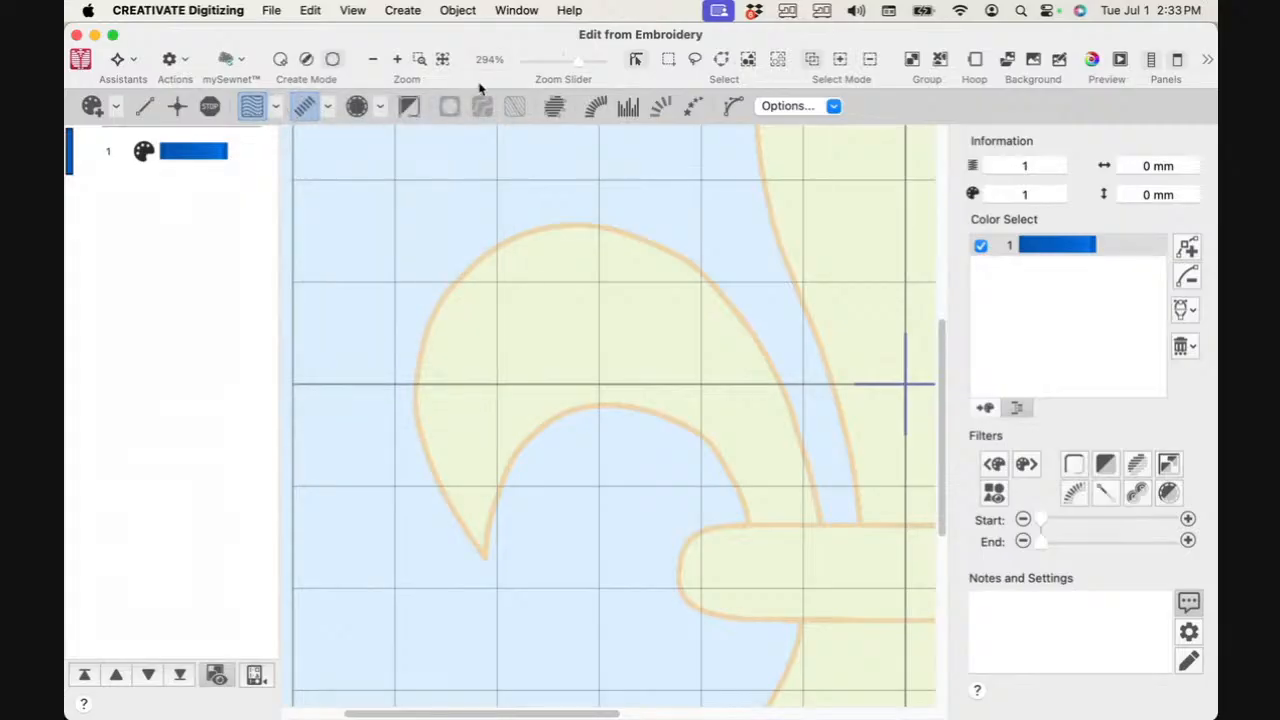
pyautogui.click(815, 107)
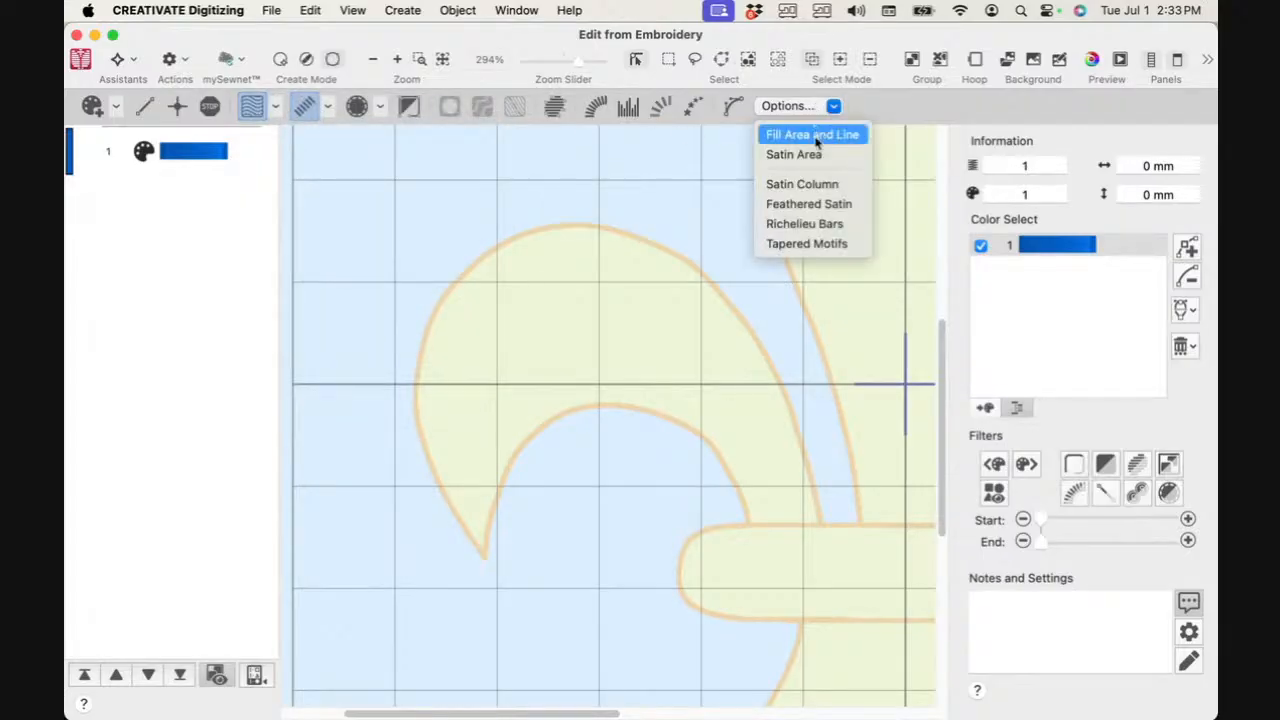
pyautogui.click(815, 136)
pyautogui.doubleClick(662, 236)
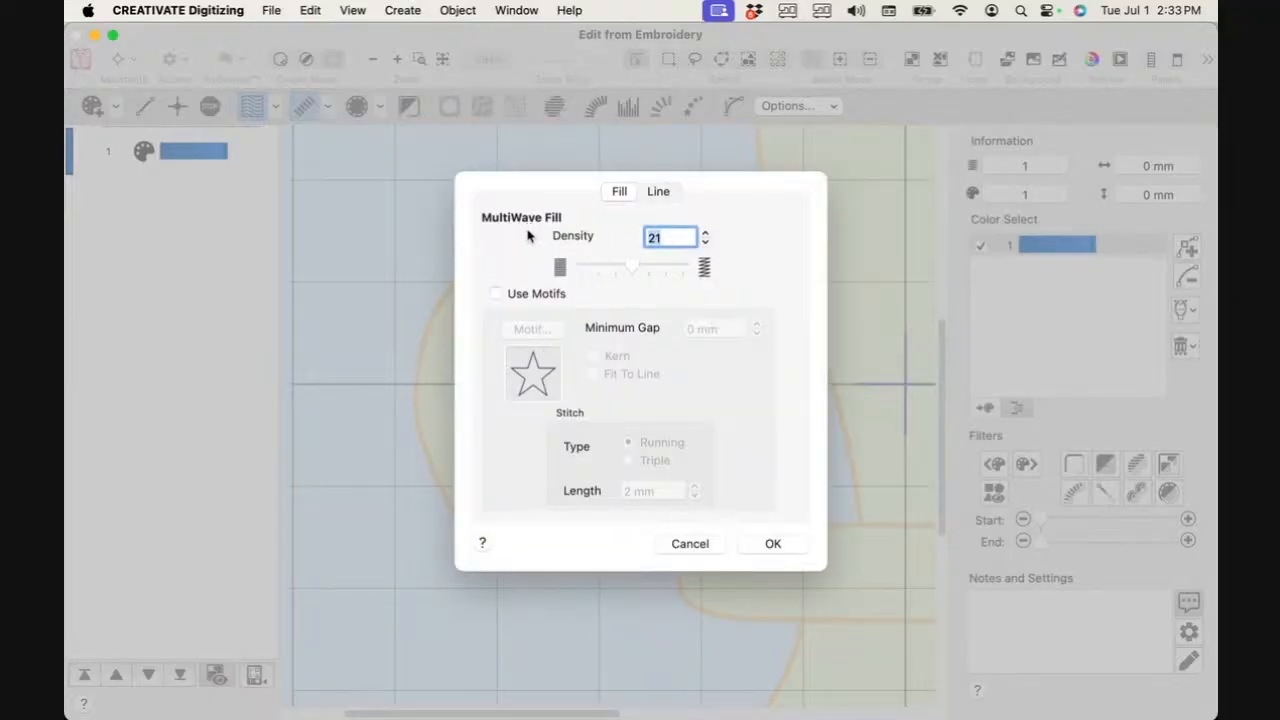
pyautogui.write('20')
# Step: Set the satin line width to 3 mm, and start a Freehand Bezier fill area
pyautogui.click(659, 193)
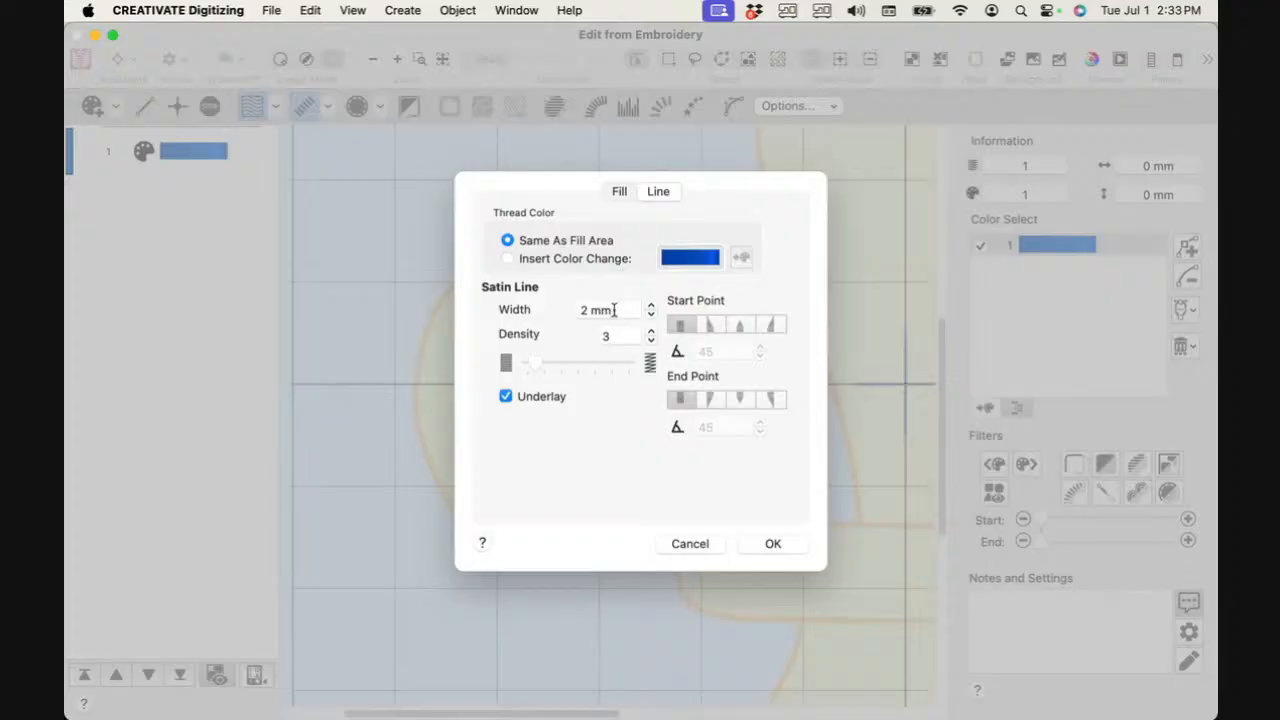
pyautogui.moveTo(614, 310); pyautogui.dragTo(490, 305)
pyautogui.write('3')
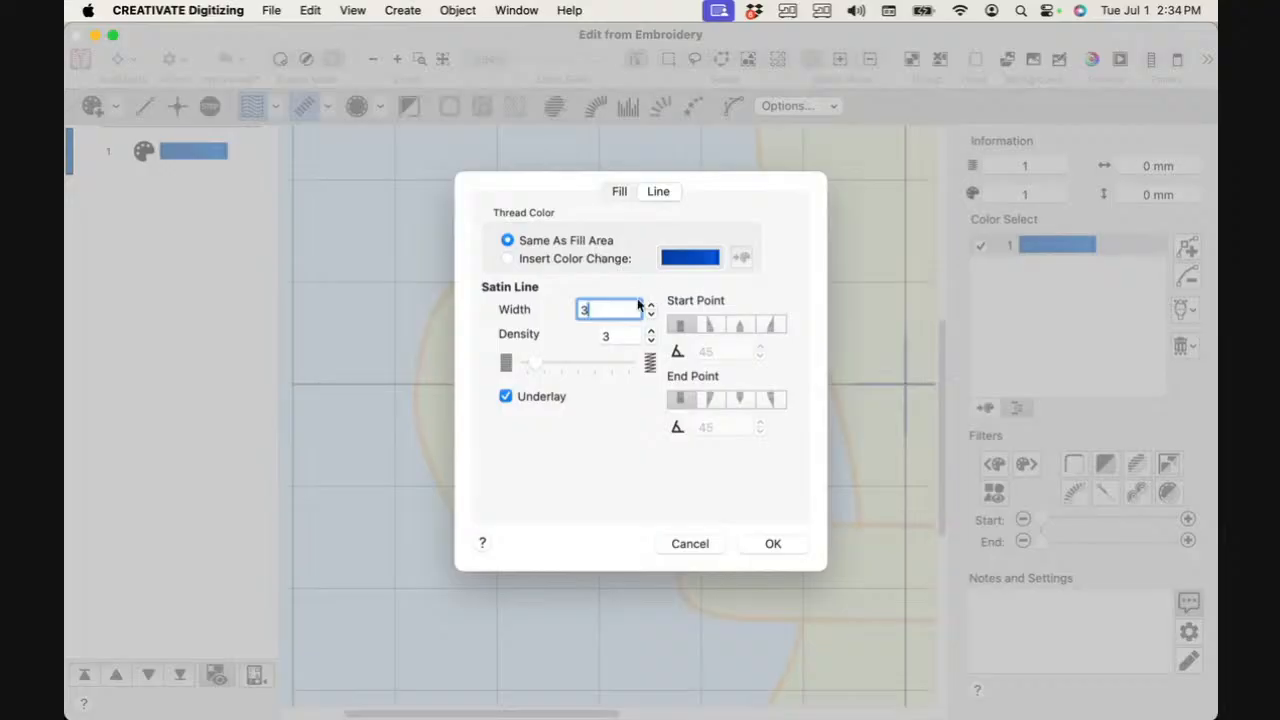
pyautogui.click(615, 337)
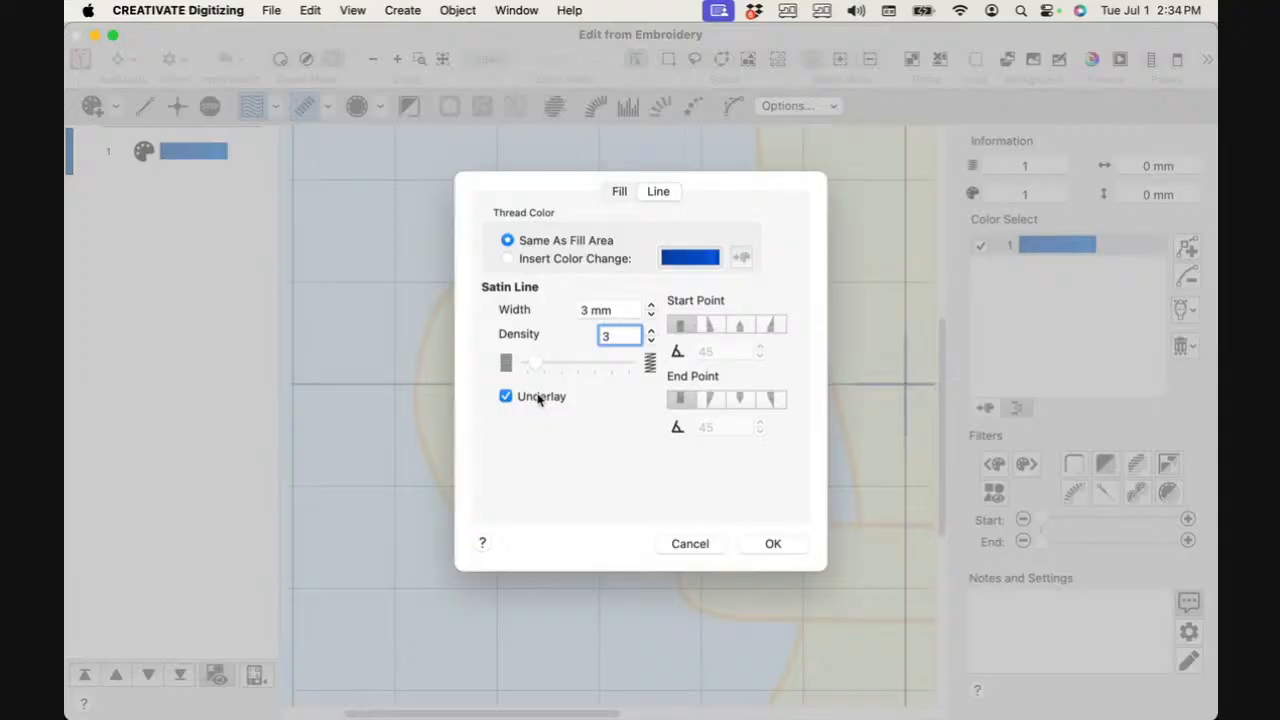
pyautogui.click(774, 544)
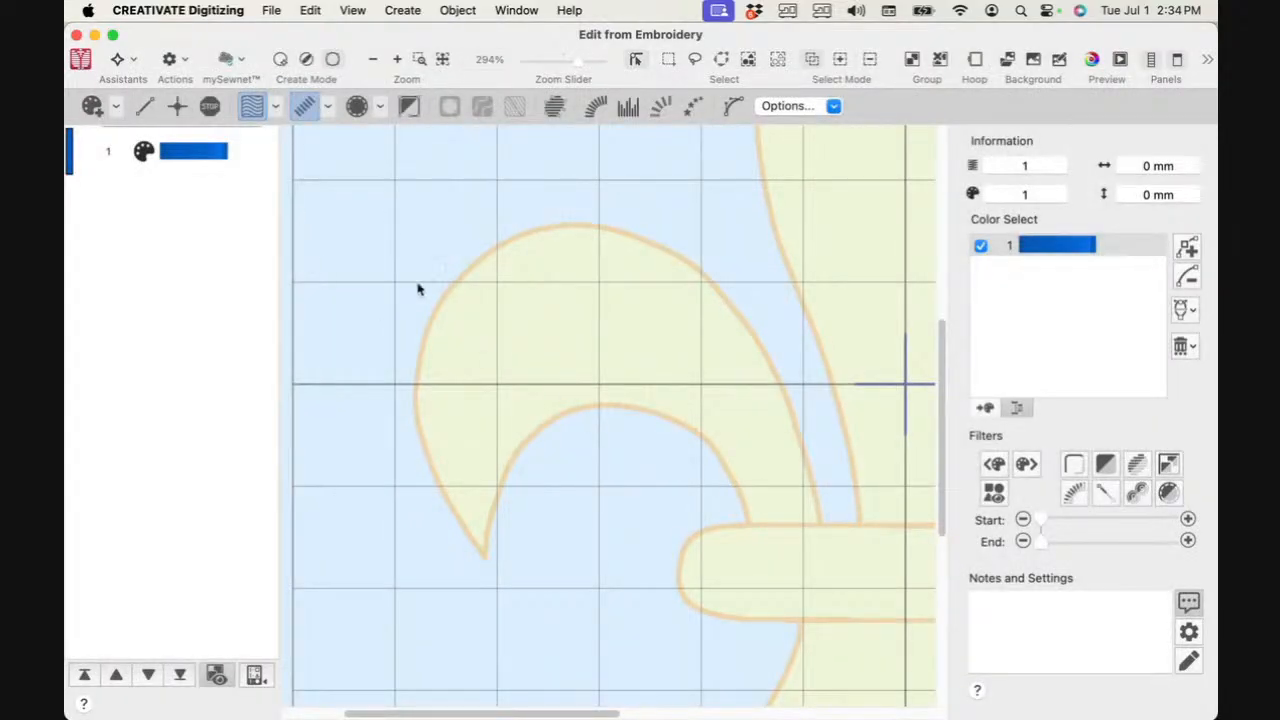
pyautogui.click(734, 106)
pyautogui.click(407, 110)
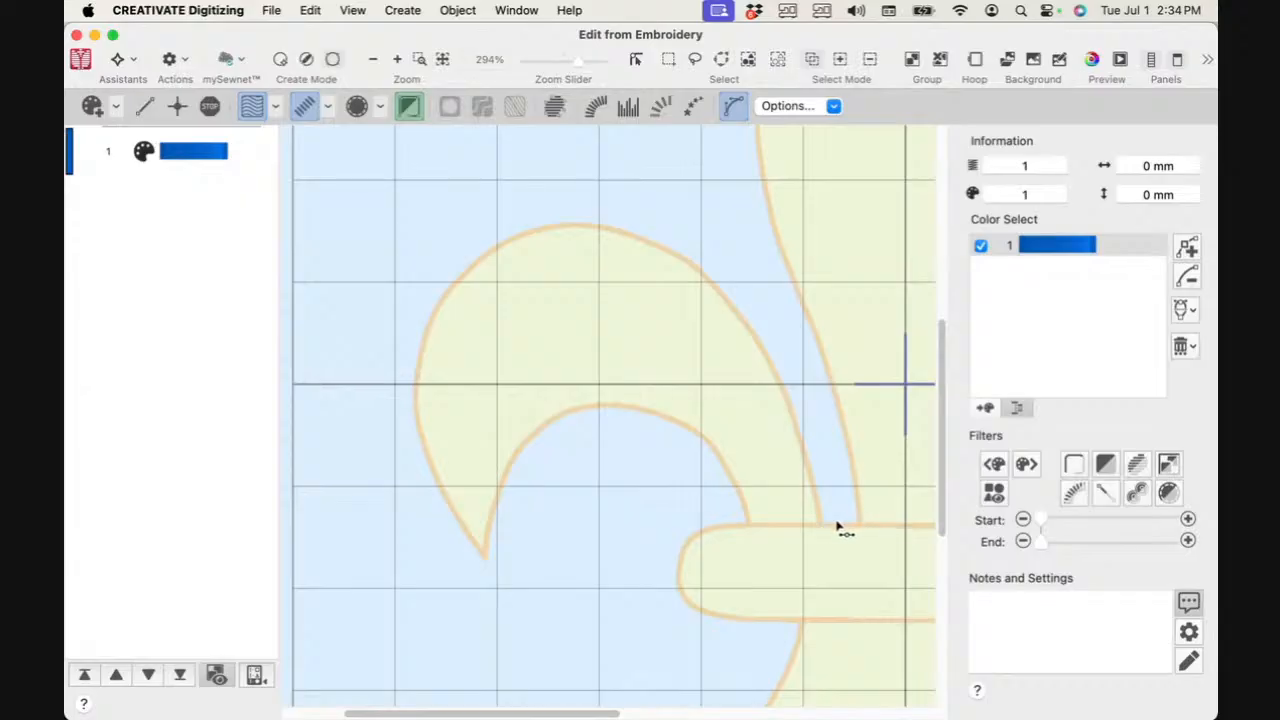
pyautogui.click(779, 521)
pyautogui.moveTo(608, 401); pyautogui.dragTo(552, 394)
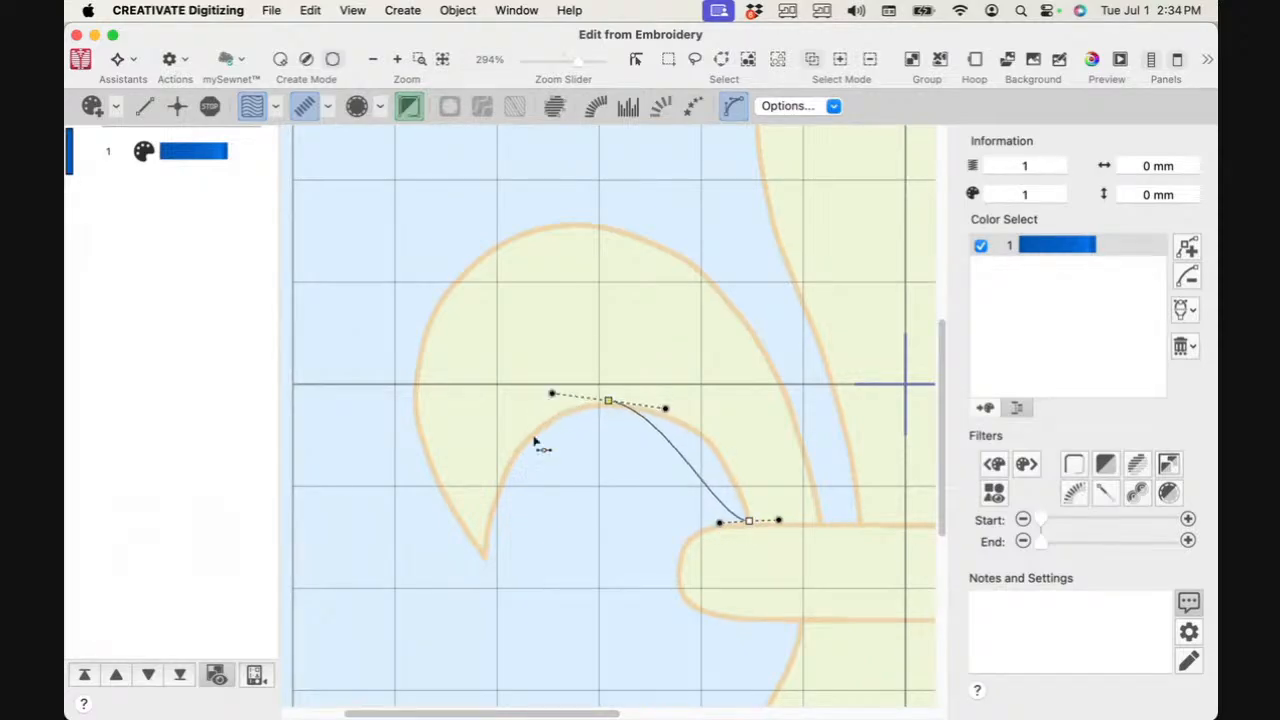
pyautogui.doubleClick(485, 553)
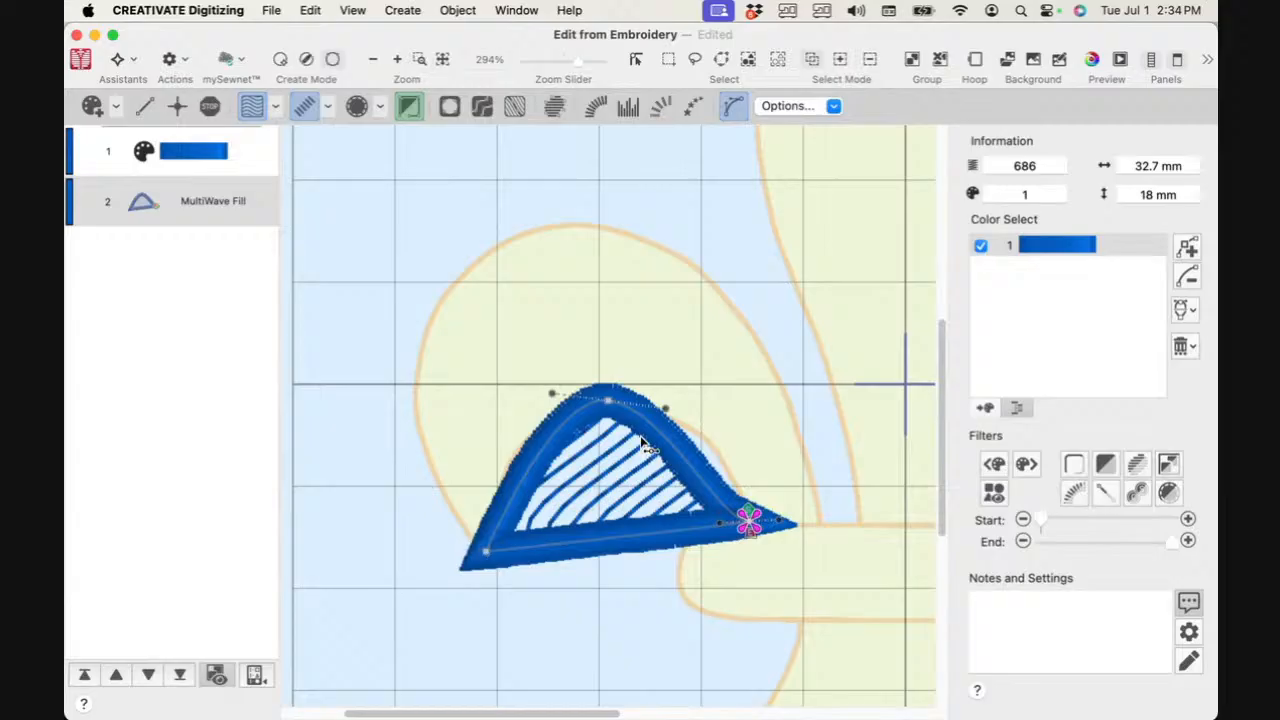
pyautogui.press('super+z')
# Step: Trace the fleur-de-lis's left petal as a six-point Freehand Bezier area, about 42.5 mm by 35.4 mm, and finish the area
pyautogui.moveTo(750, 529); pyautogui.dragTo(697, 528)
pyautogui.click(606, 404)
pyautogui.moveTo(591, 408); pyautogui.dragTo(537, 404)
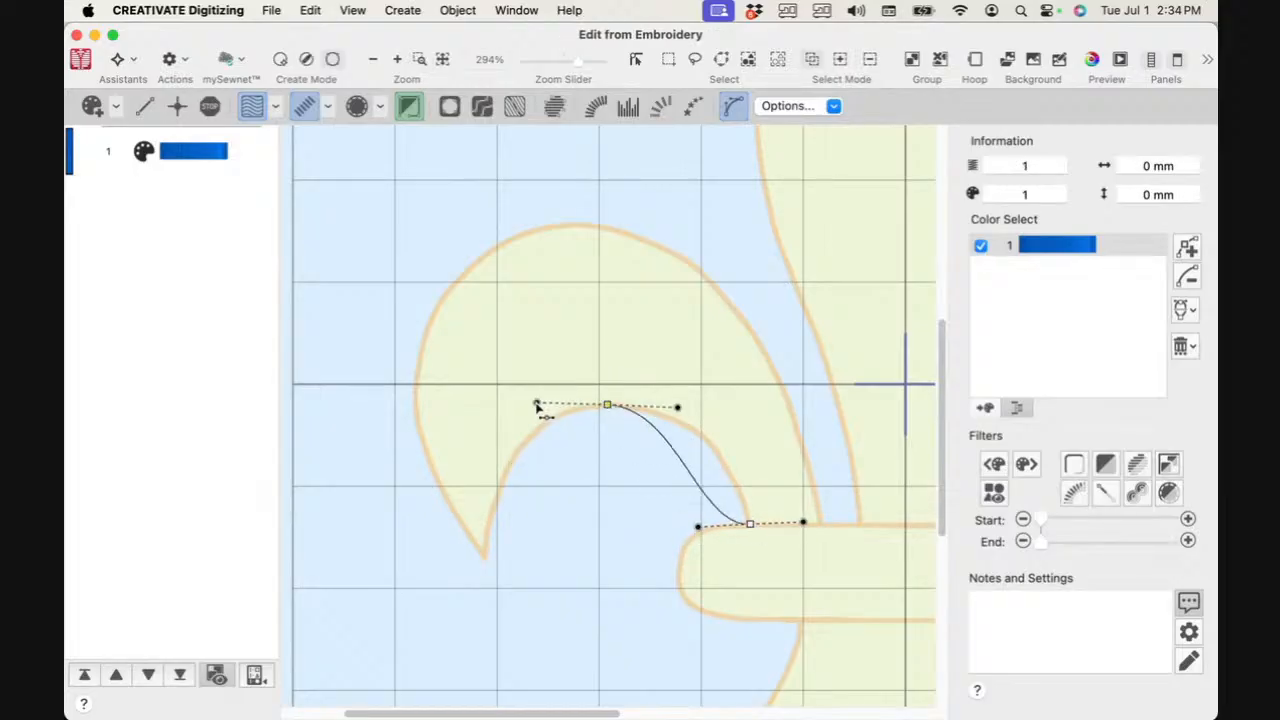
pyautogui.moveTo(486, 556); pyautogui.dragTo(439, 525)
pyautogui.moveTo(420, 367); pyautogui.dragTo(416, 320)
pyautogui.moveTo(598, 228); pyautogui.dragTo(676, 226)
pyautogui.moveTo(823, 520); pyautogui.dragTo(818, 599)
pyautogui.rightClick(779, 252)
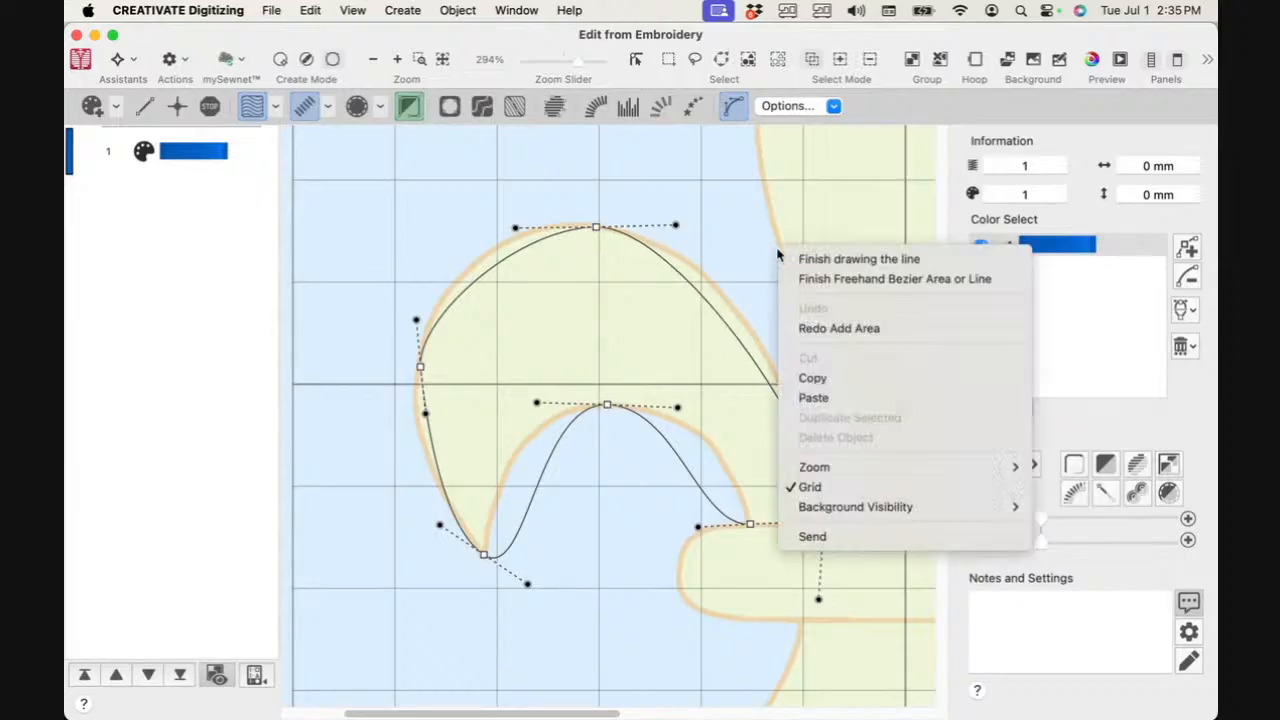
pyautogui.click(842, 280)
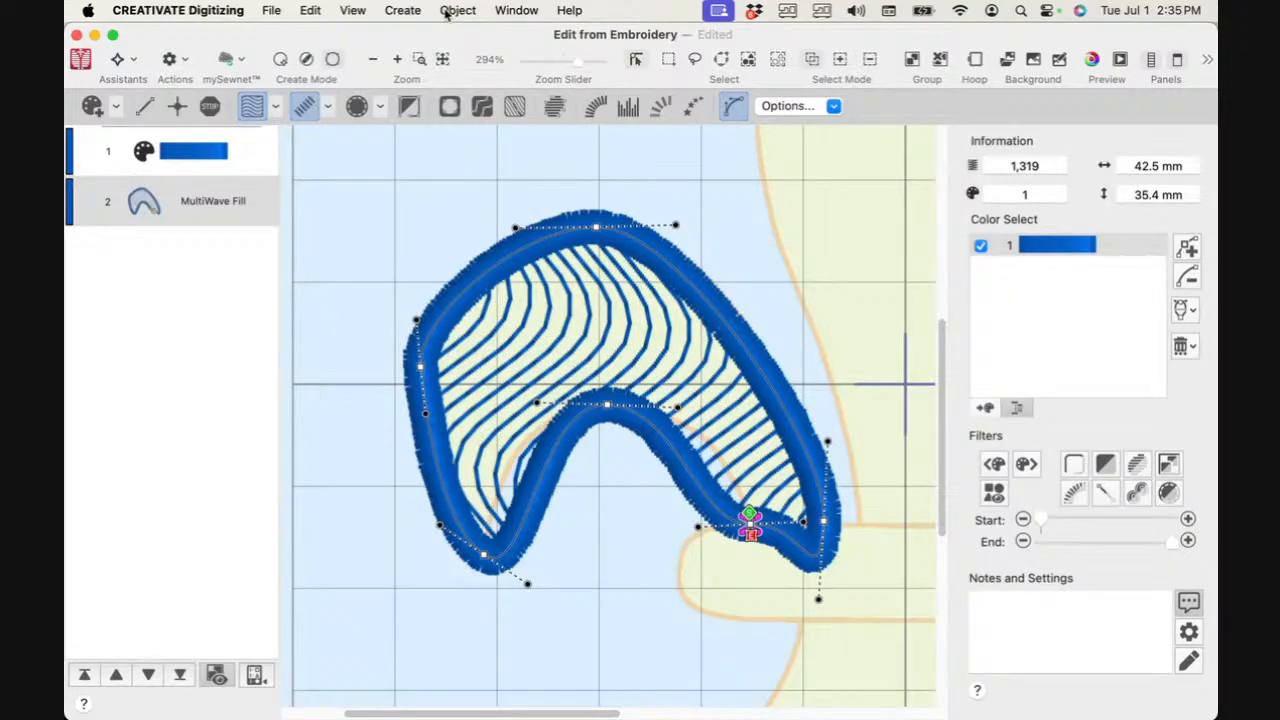
# Step: In Object View Mode, adjust the Bezier handles at the petal's tip, left side and upper left to follow the background outline
pyautogui.click(338, 11)
pyautogui.moveTo(368, 243)
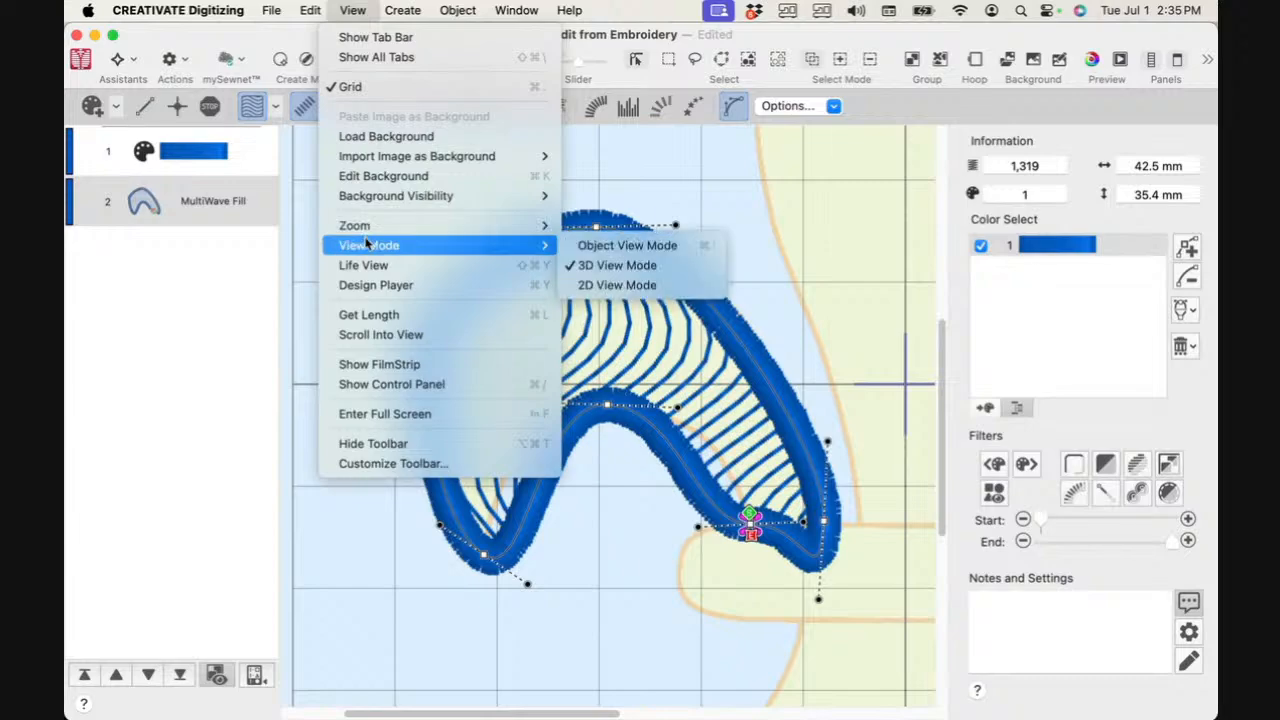
pyautogui.click(605, 245)
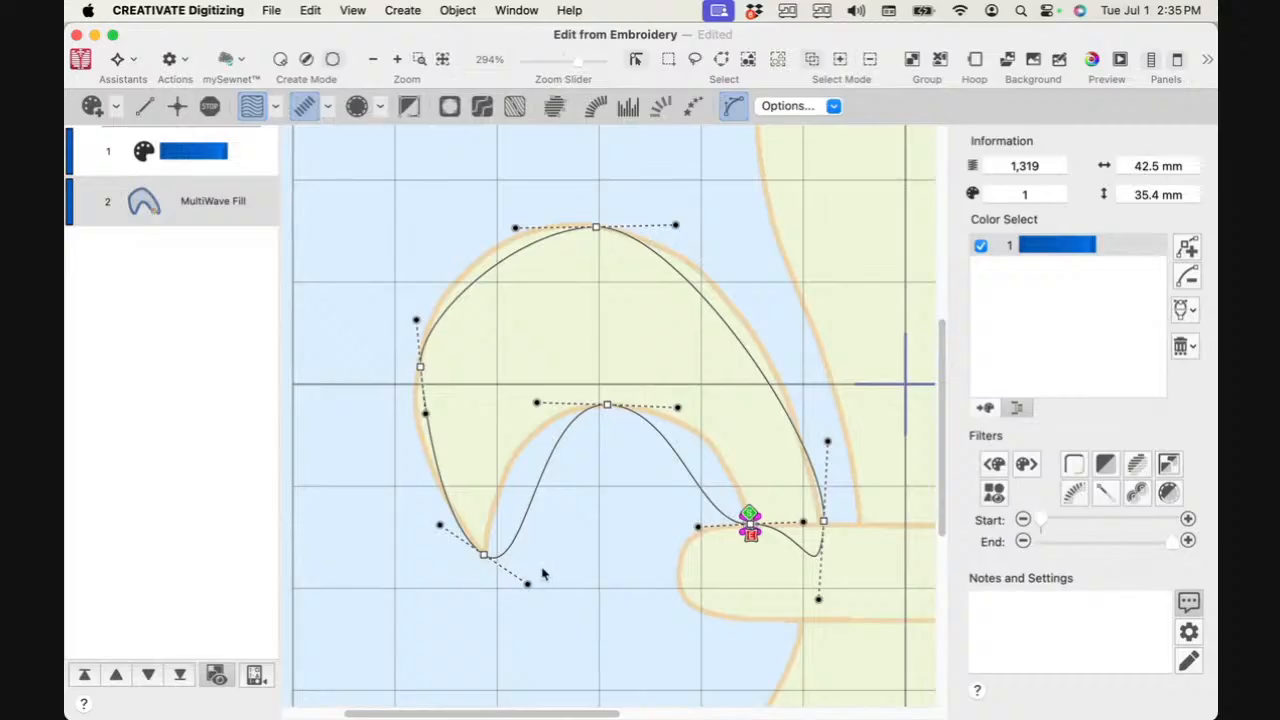
pyautogui.moveTo(527, 584); pyautogui.dragTo(489, 470)
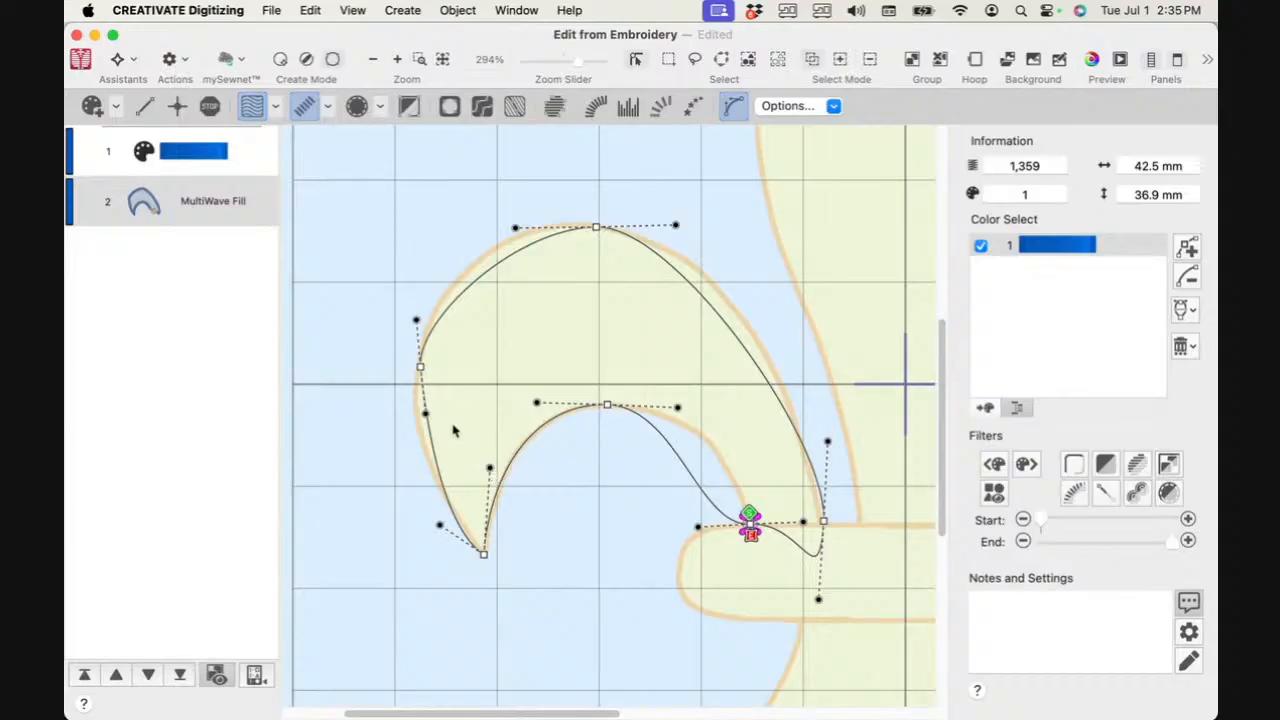
pyautogui.moveTo(427, 416); pyautogui.dragTo(400, 403)
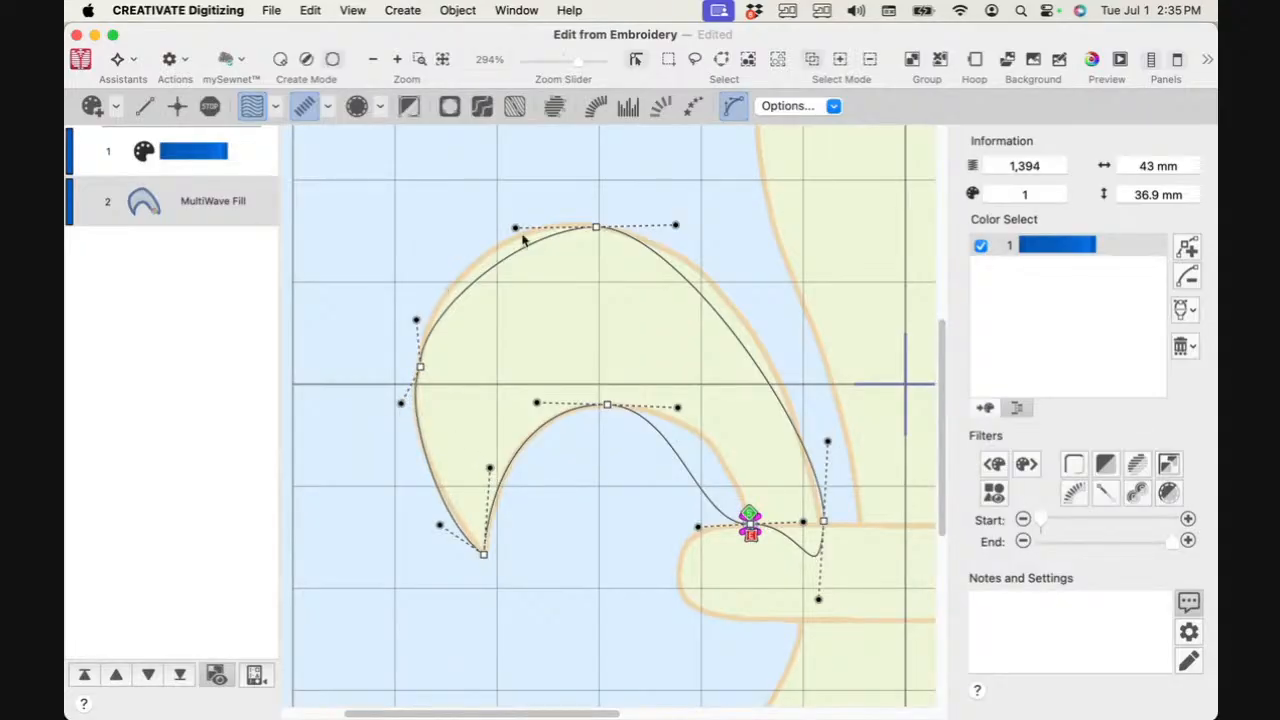
pyautogui.moveTo(417, 321); pyautogui.dragTo(421, 291)
pyautogui.moveTo(515, 228)
pyautogui.mouseDown()
pyautogui.moveTo(488, 228)
pyautogui.moveTo(489, 212)
pyautogui.moveTo(498, 222)
pyautogui.mouseUp()
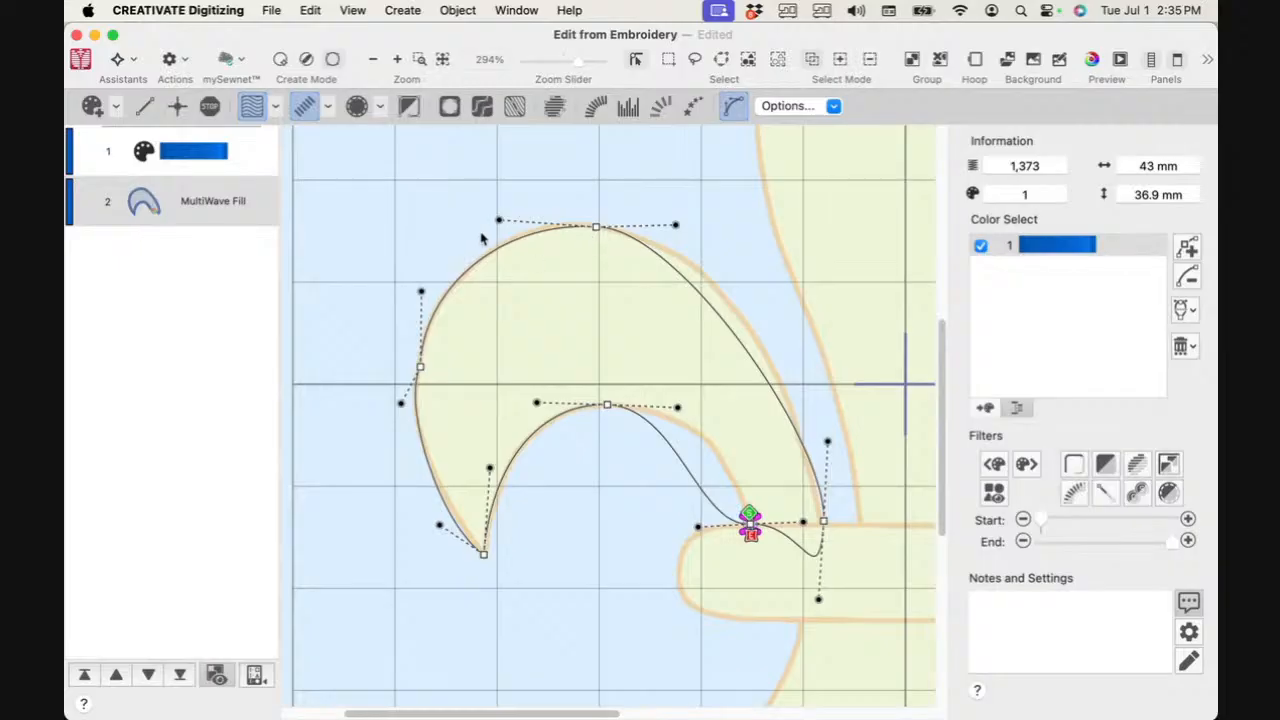
pyautogui.moveTo(500, 220); pyautogui.dragTo(502, 216)
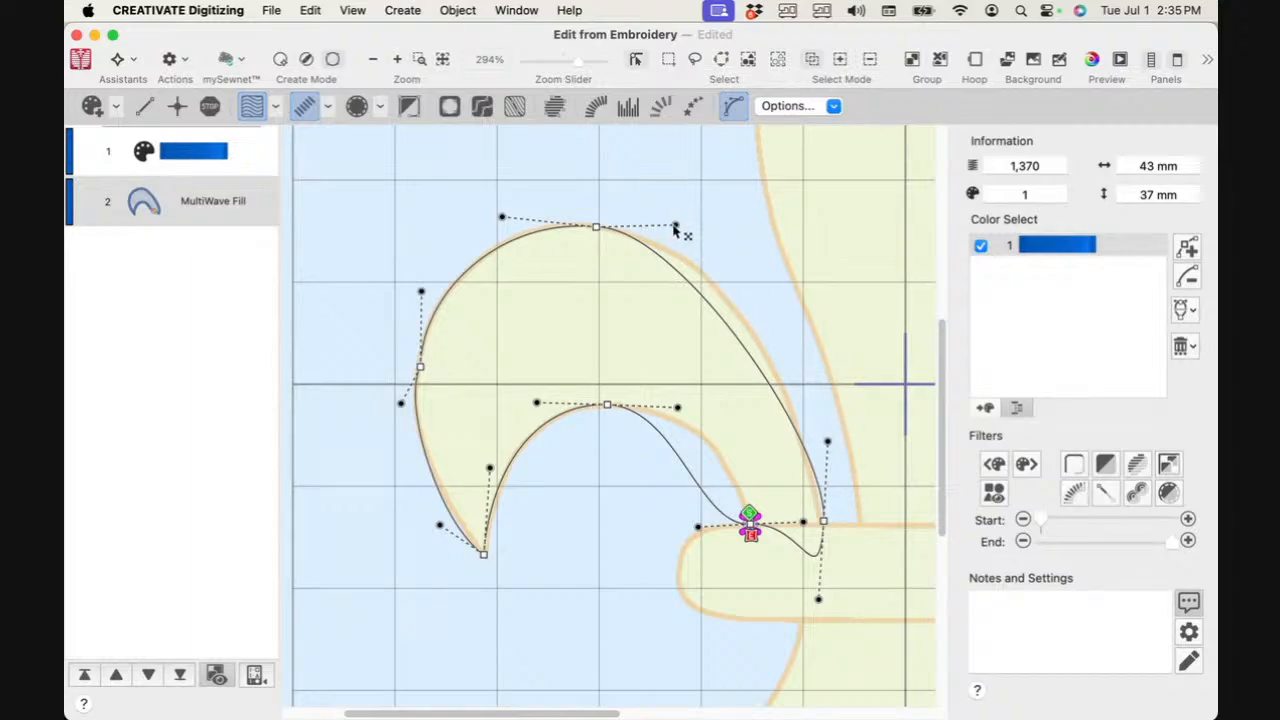
# Step: Adjust the handles on the petal's outer right curve and inner right curve to match the background, and straighten its base edge
pyautogui.moveTo(678, 227); pyautogui.dragTo(726, 228)
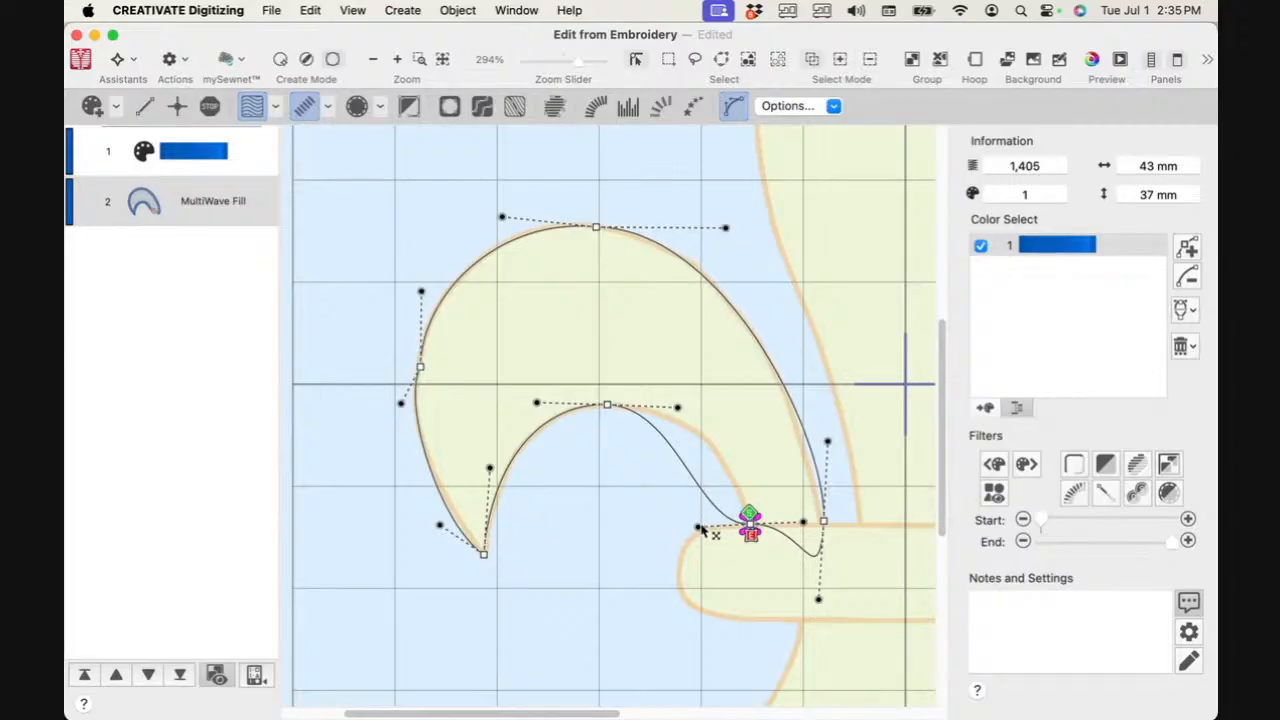
pyautogui.moveTo(702, 530); pyautogui.dragTo(719, 428)
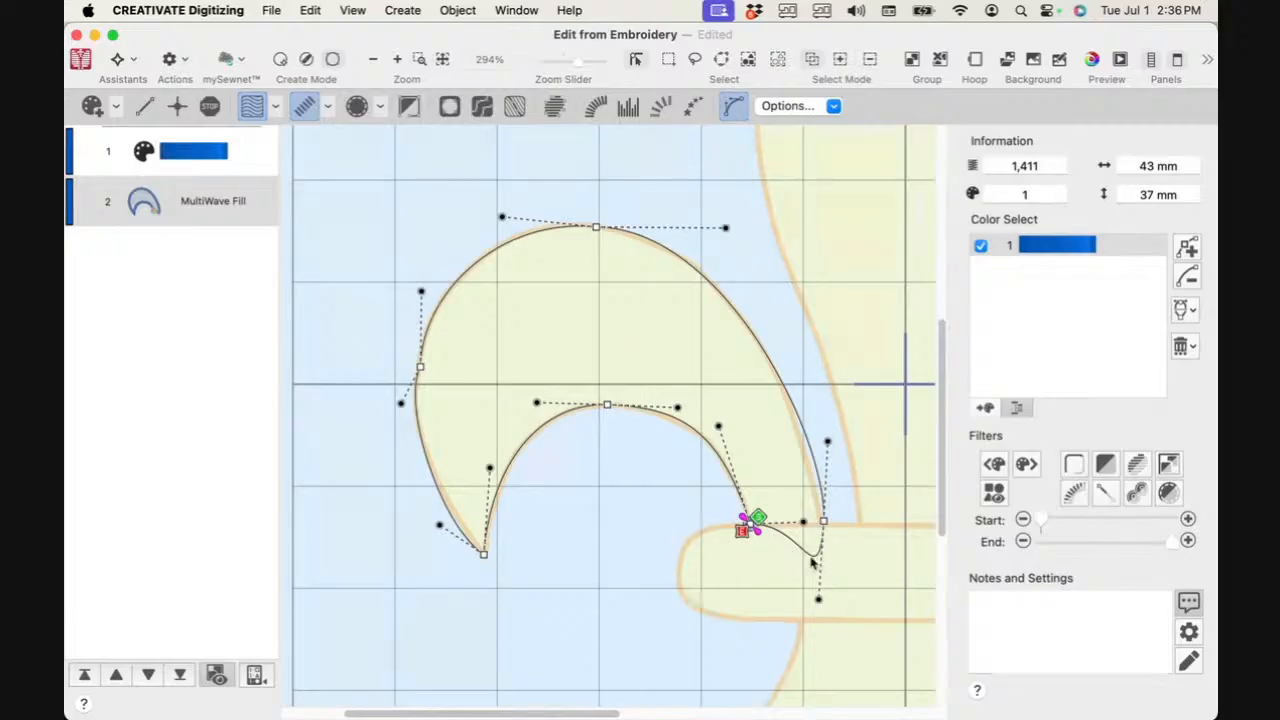
pyautogui.moveTo(818, 601); pyautogui.dragTo(789, 525)
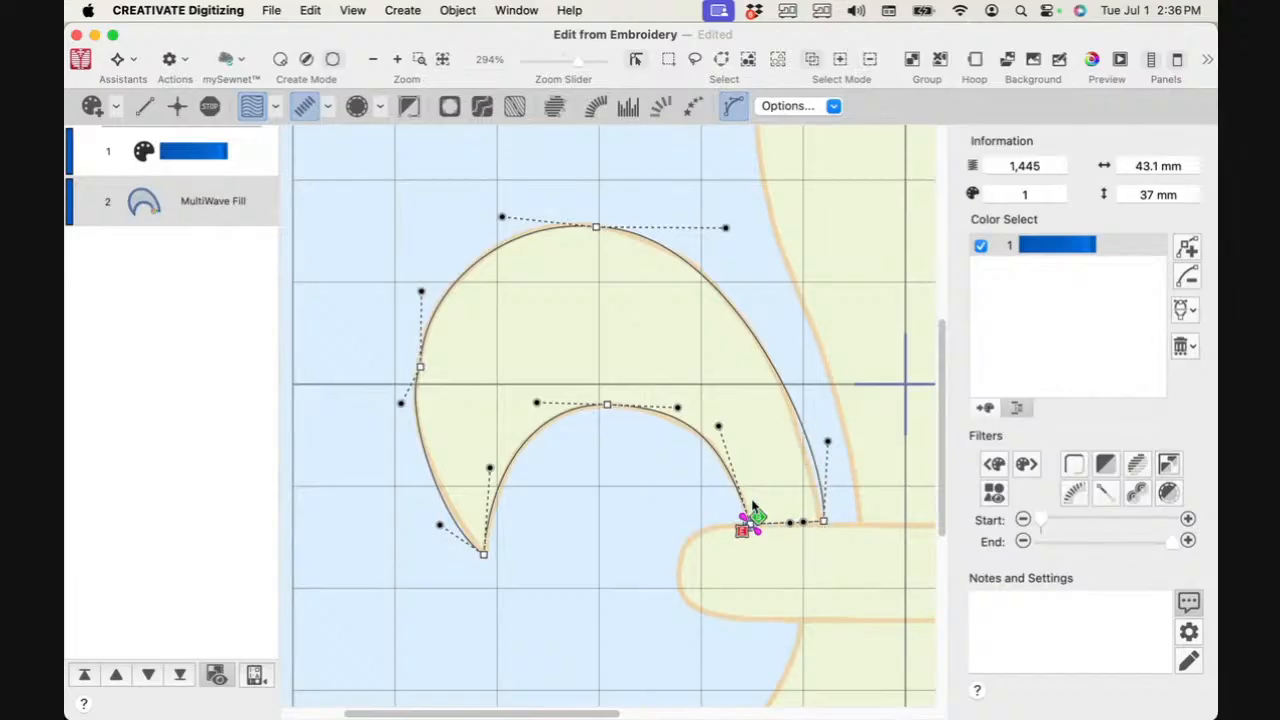
# Step: Show the petal's stitches in 3D View Mode
pyautogui.click(352, 10)
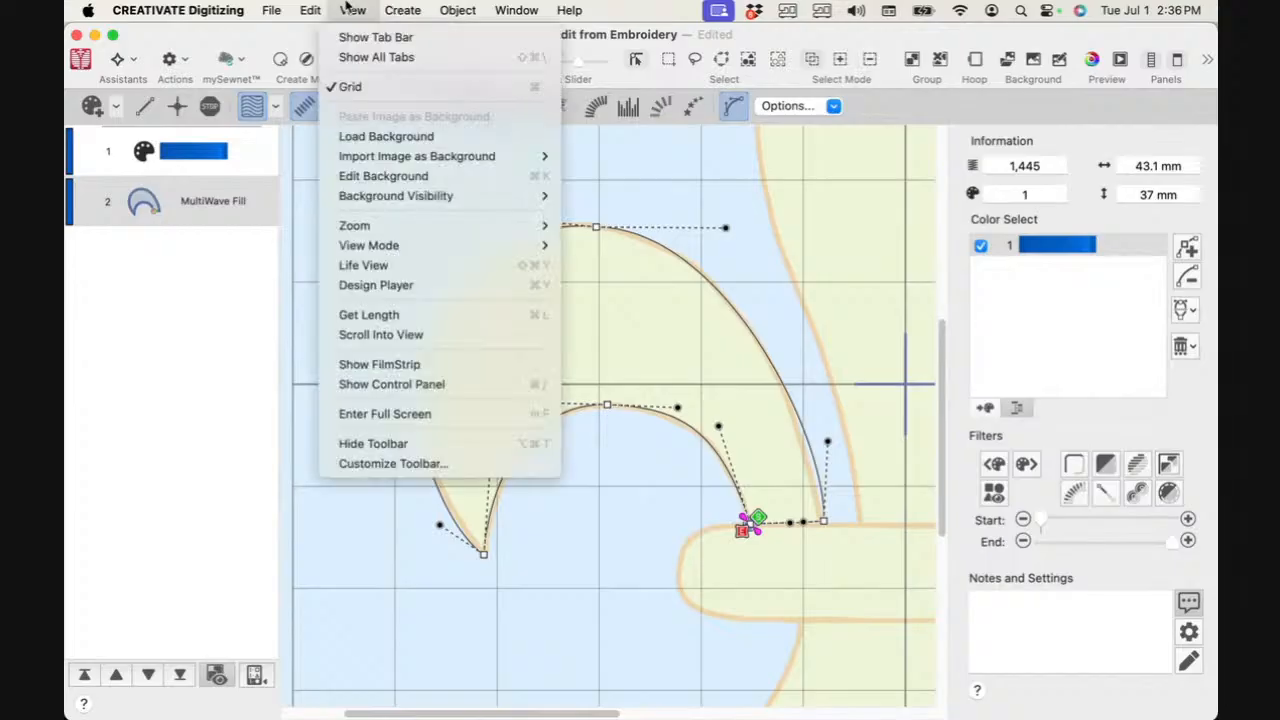
pyautogui.moveTo(418, 246)
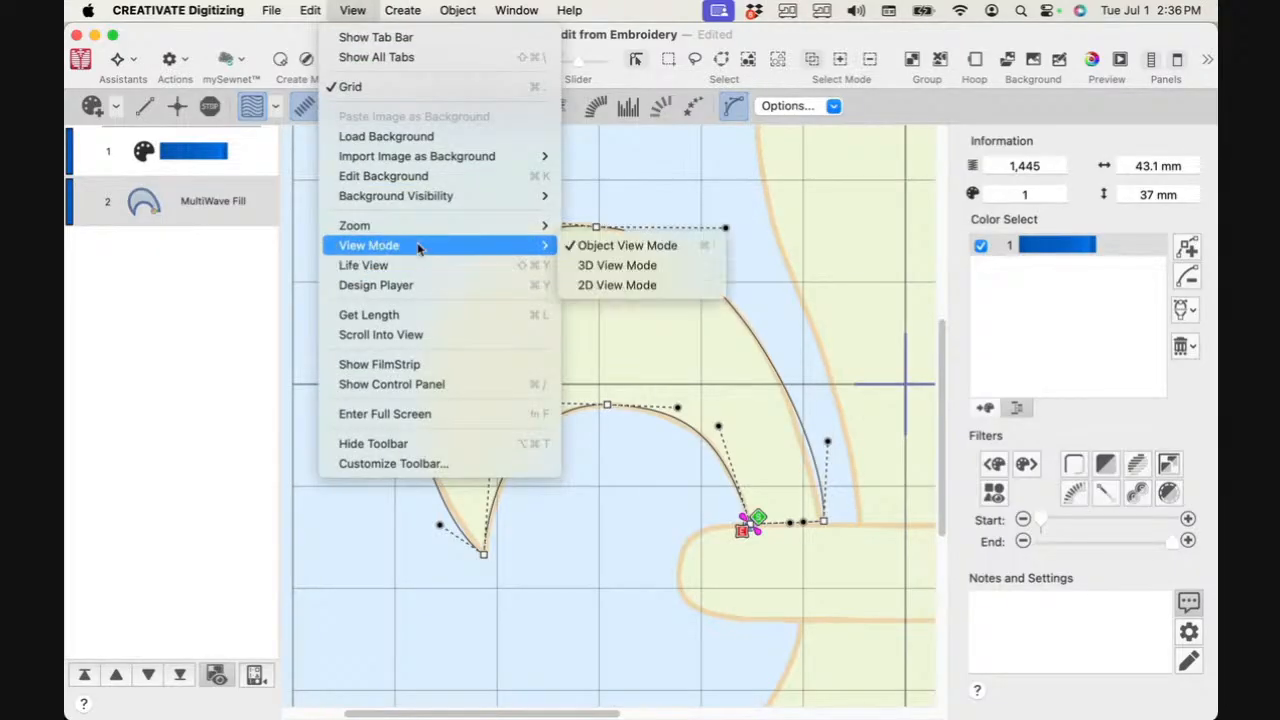
pyautogui.click(625, 264)
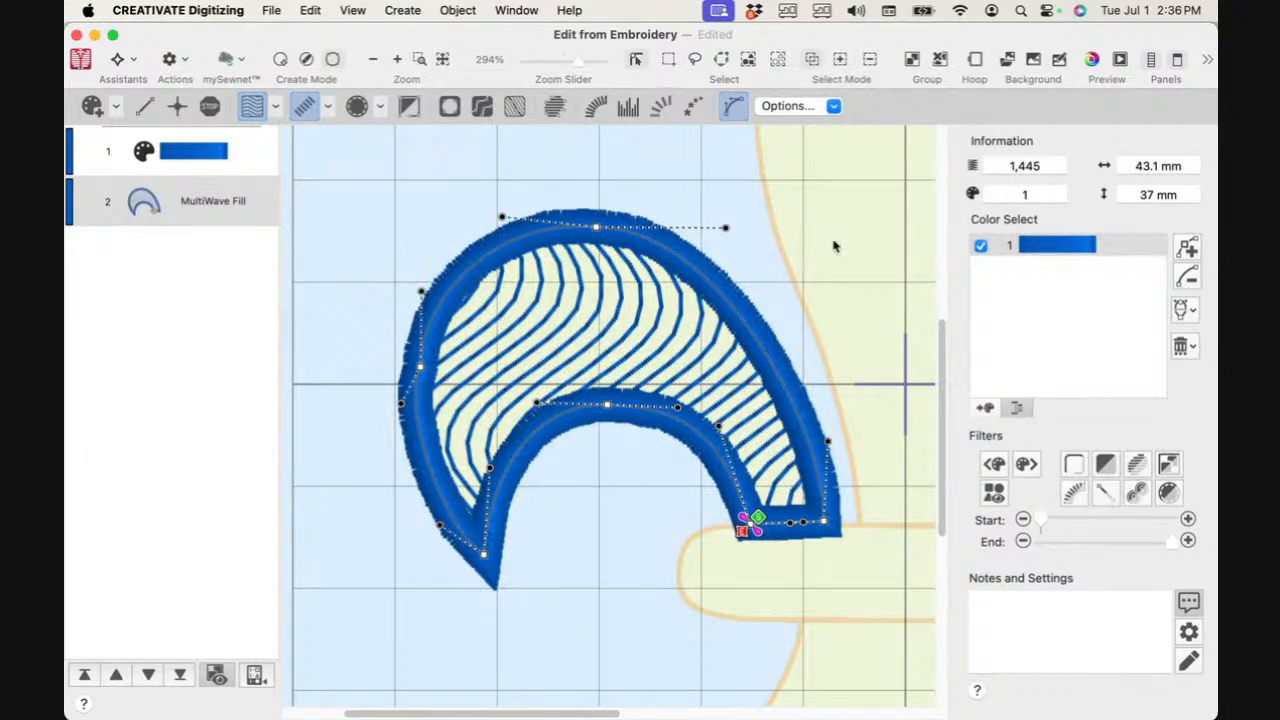
# Step: Delete the traced petal and retrace it as a six-point Freehand Bezier area, about 42.7 mm by 36.9 mm, finishing the area
pyautogui.press('Delete')
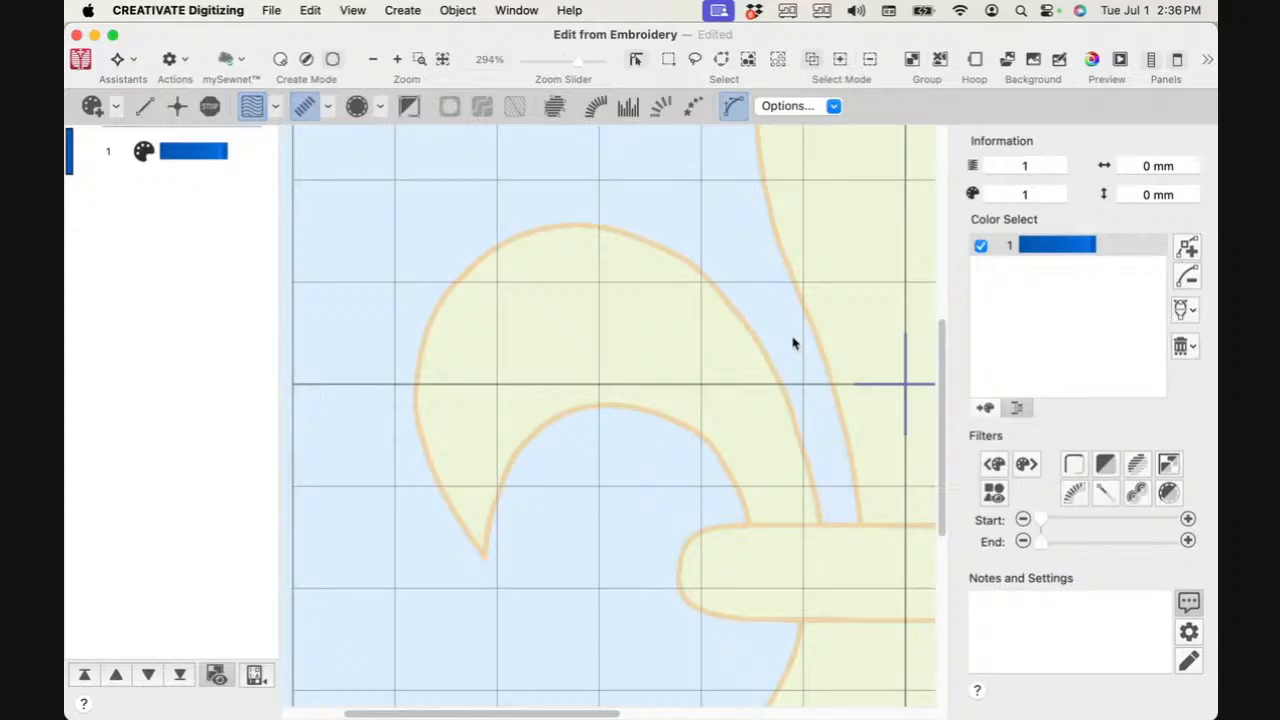
pyautogui.click(411, 108)
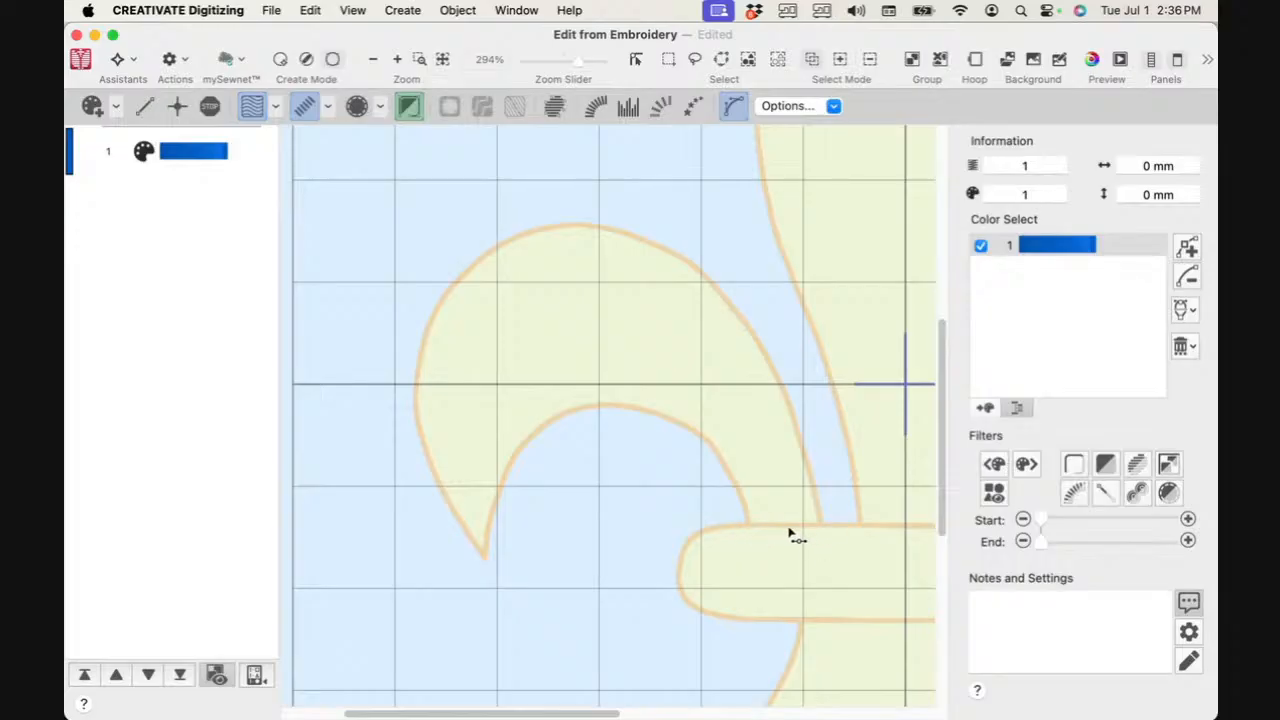
pyautogui.moveTo(749, 523); pyautogui.dragTo(738, 457)
pyautogui.moveTo(602, 405); pyautogui.dragTo(520, 403)
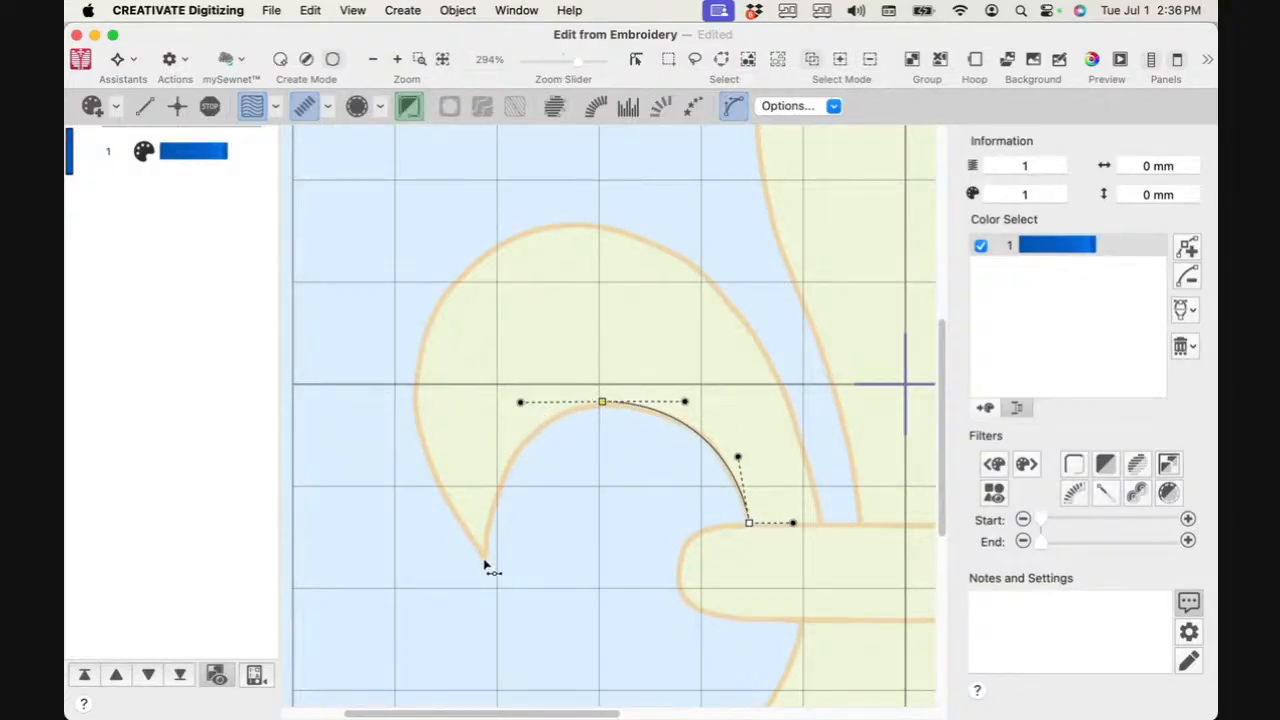
pyautogui.moveTo(486, 551); pyautogui.dragTo(431, 499)
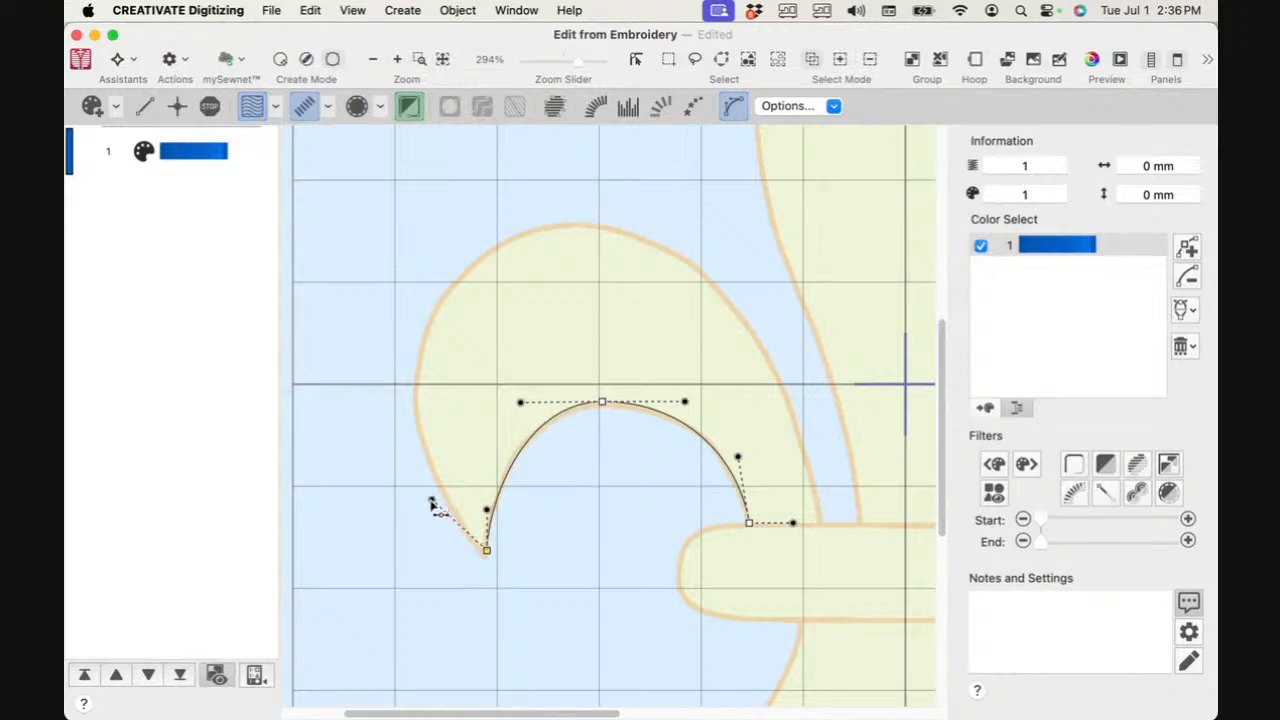
pyautogui.moveTo(415, 384); pyautogui.dragTo(417, 345)
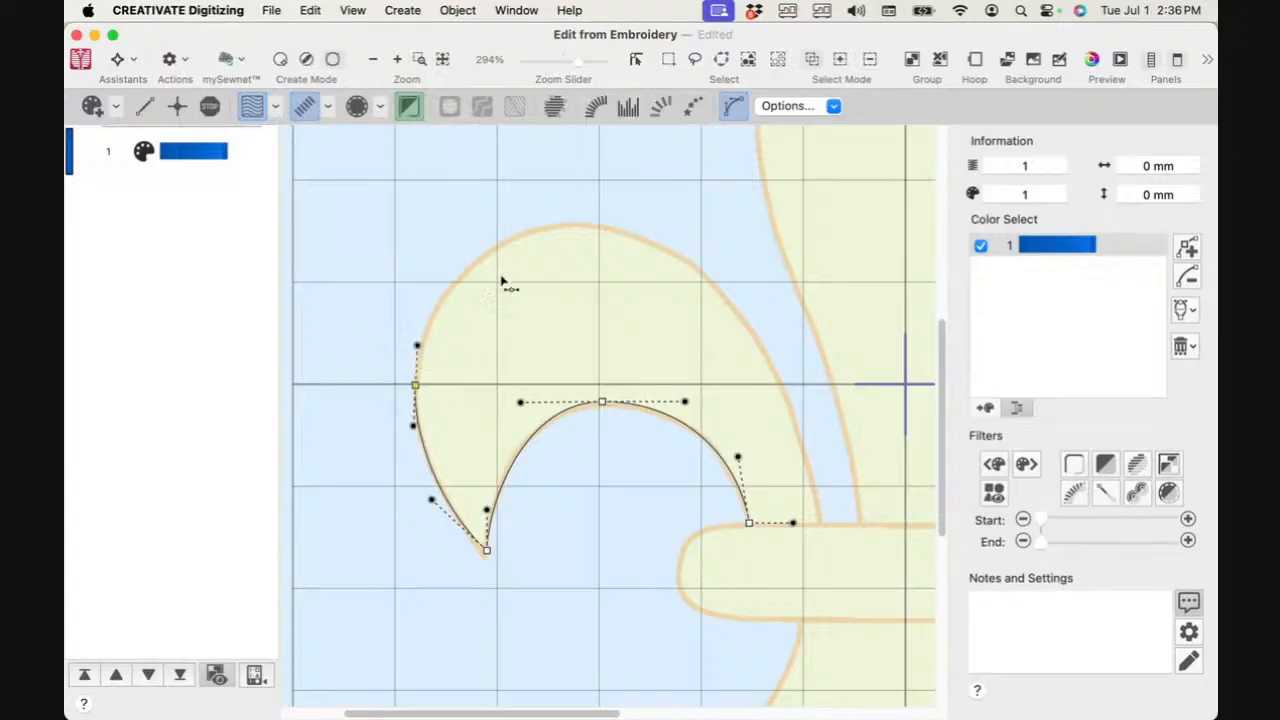
pyautogui.moveTo(580, 229); pyautogui.dragTo(718, 220)
pyautogui.moveTo(819, 521); pyautogui.dragTo(800, 553)
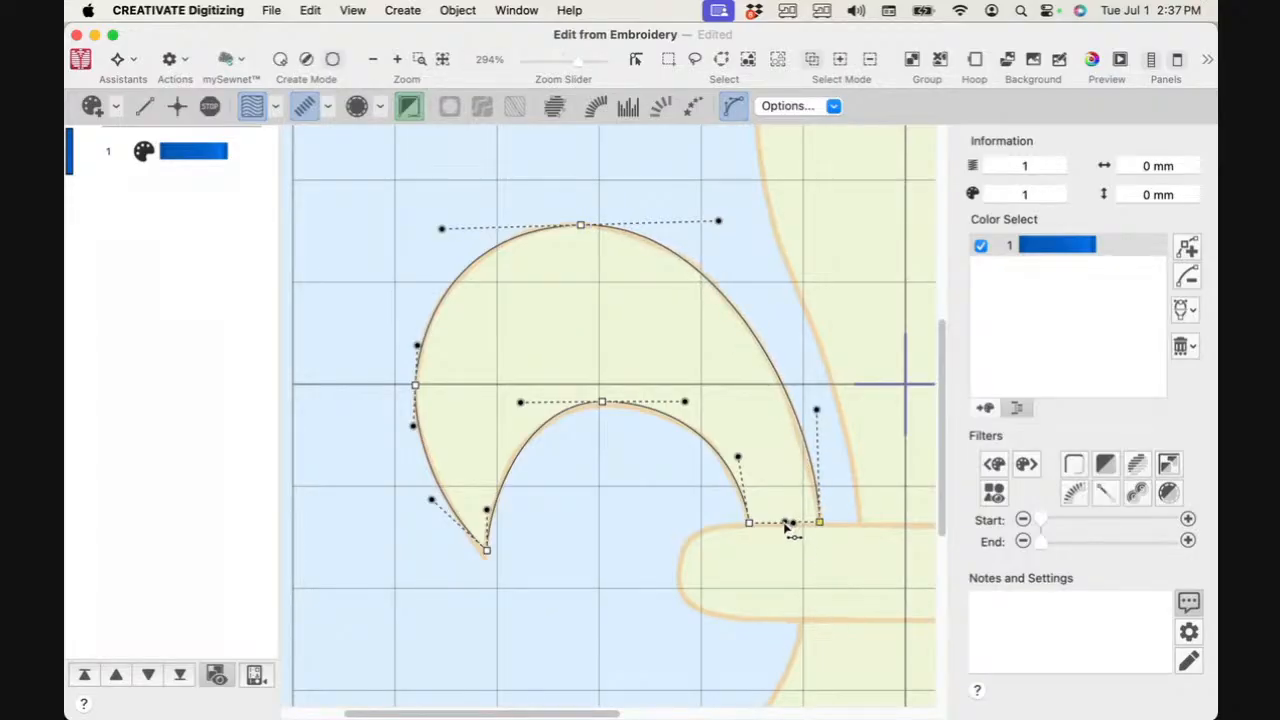
pyautogui.rightClick(675, 290)
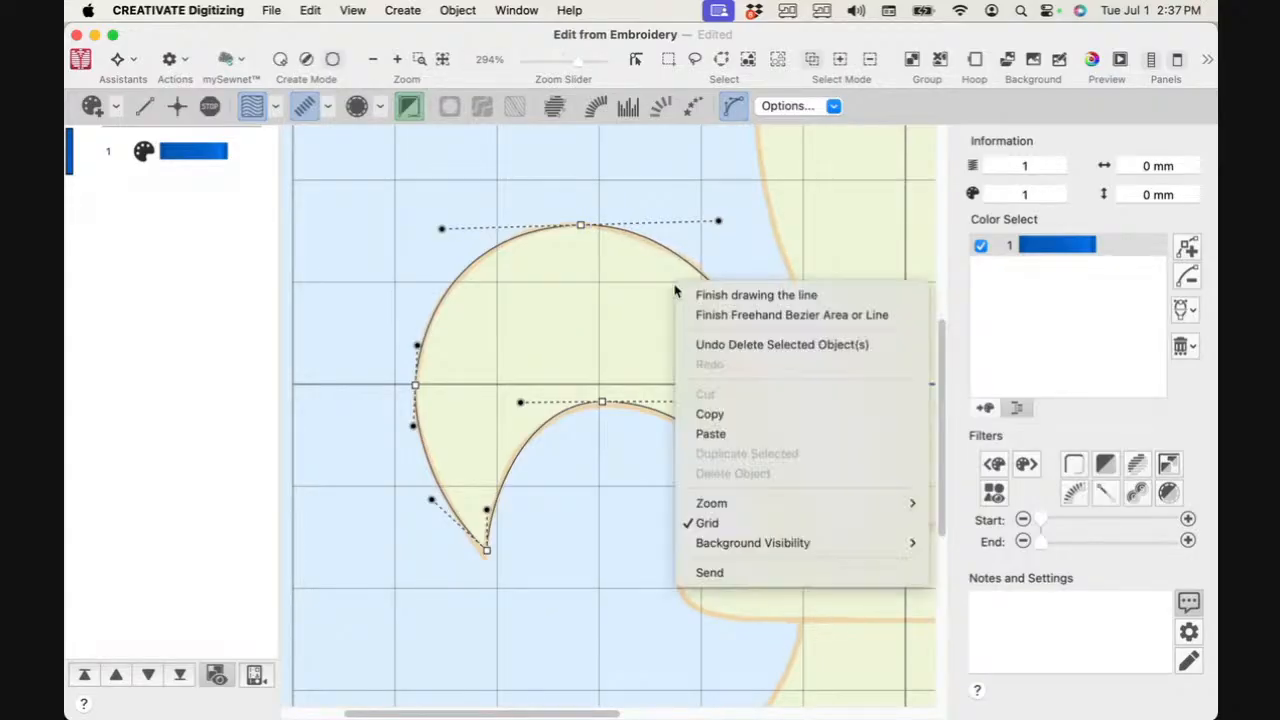
pyautogui.click(756, 315)
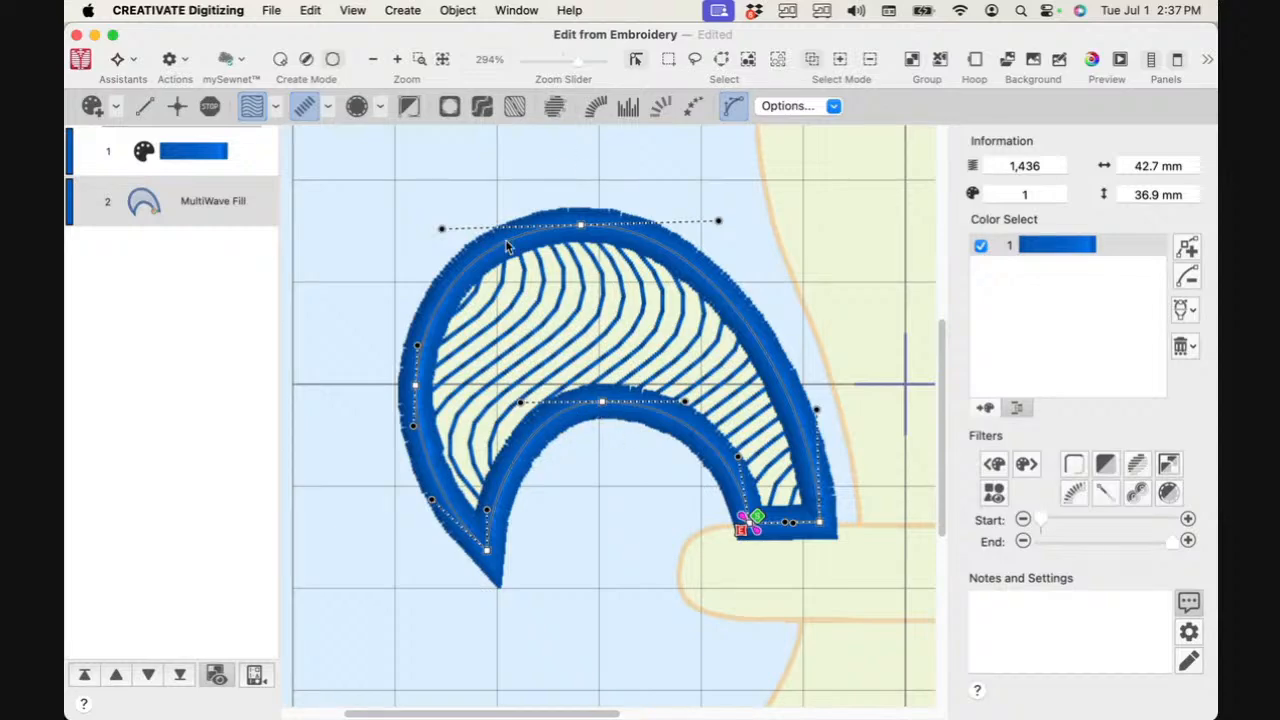
# Step: Draw a four-point MultiWave line along the petal's arch from base to outer left side, and adjust its two end points
pyautogui.click(516, 106)
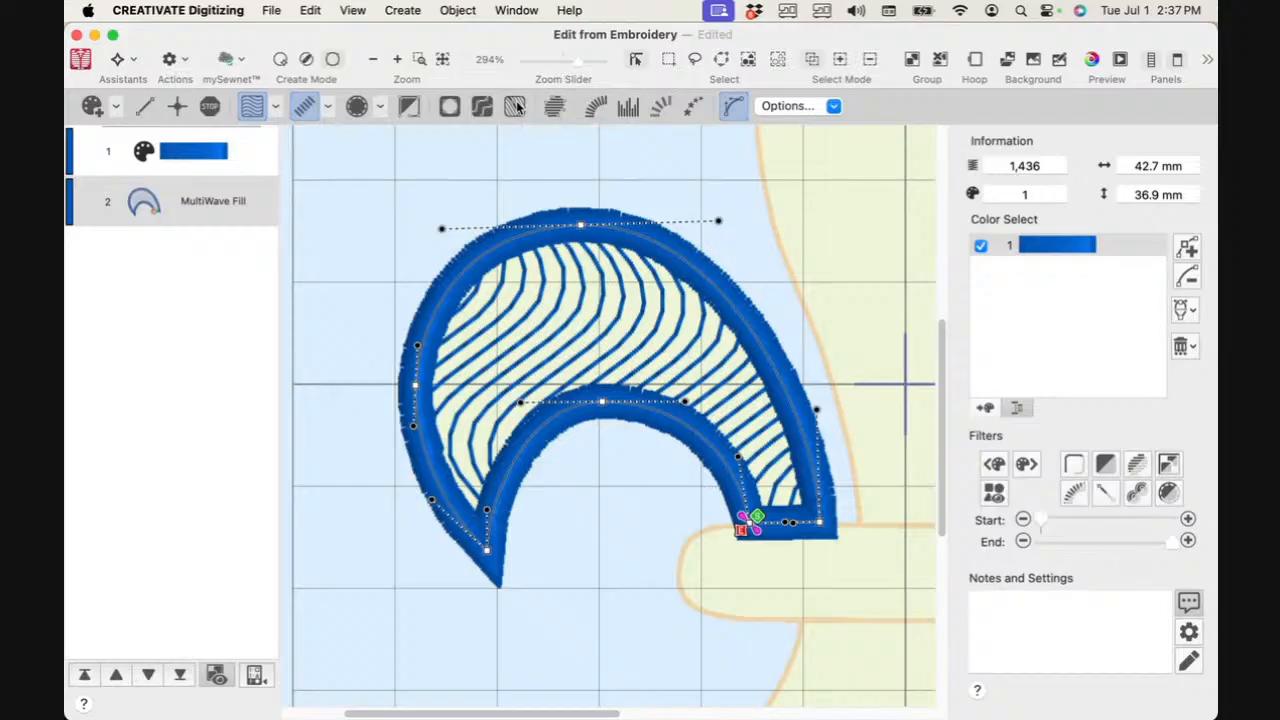
pyautogui.click(823, 560)
pyautogui.click(697, 342)
pyautogui.click(499, 310)
pyautogui.click(360, 504)
pyautogui.rightClick(678, 366)
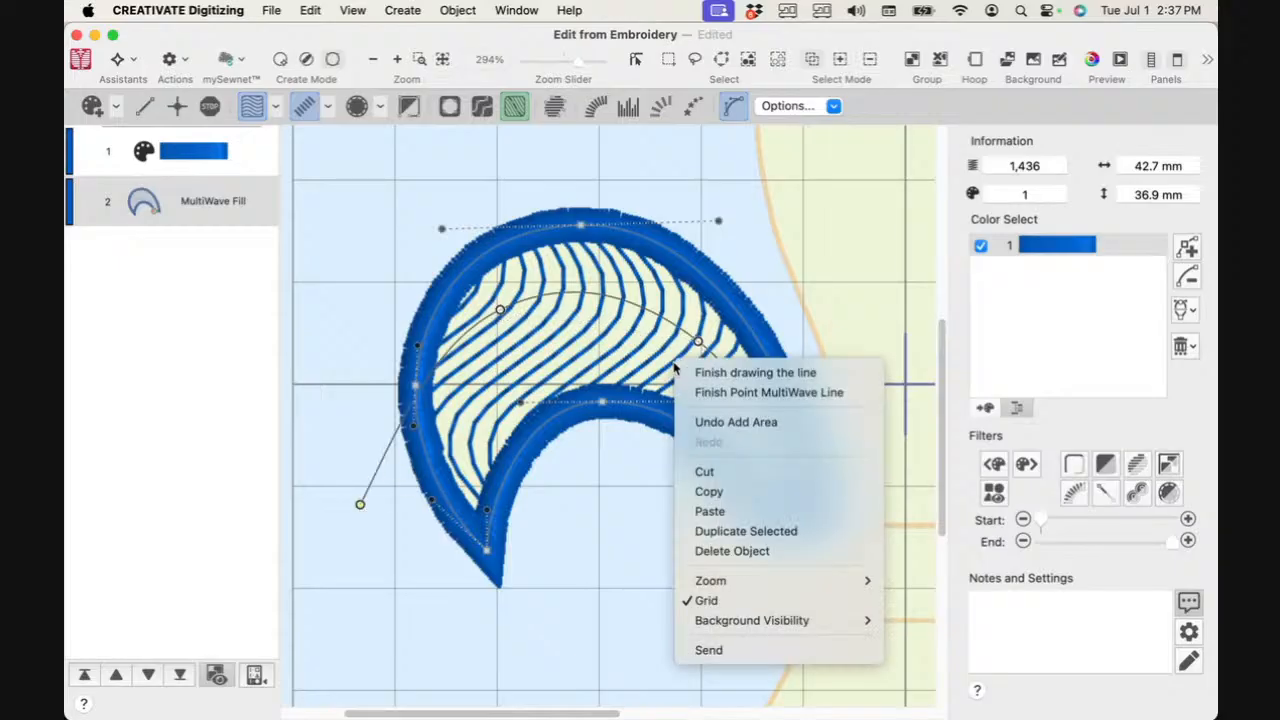
pyautogui.click(769, 392)
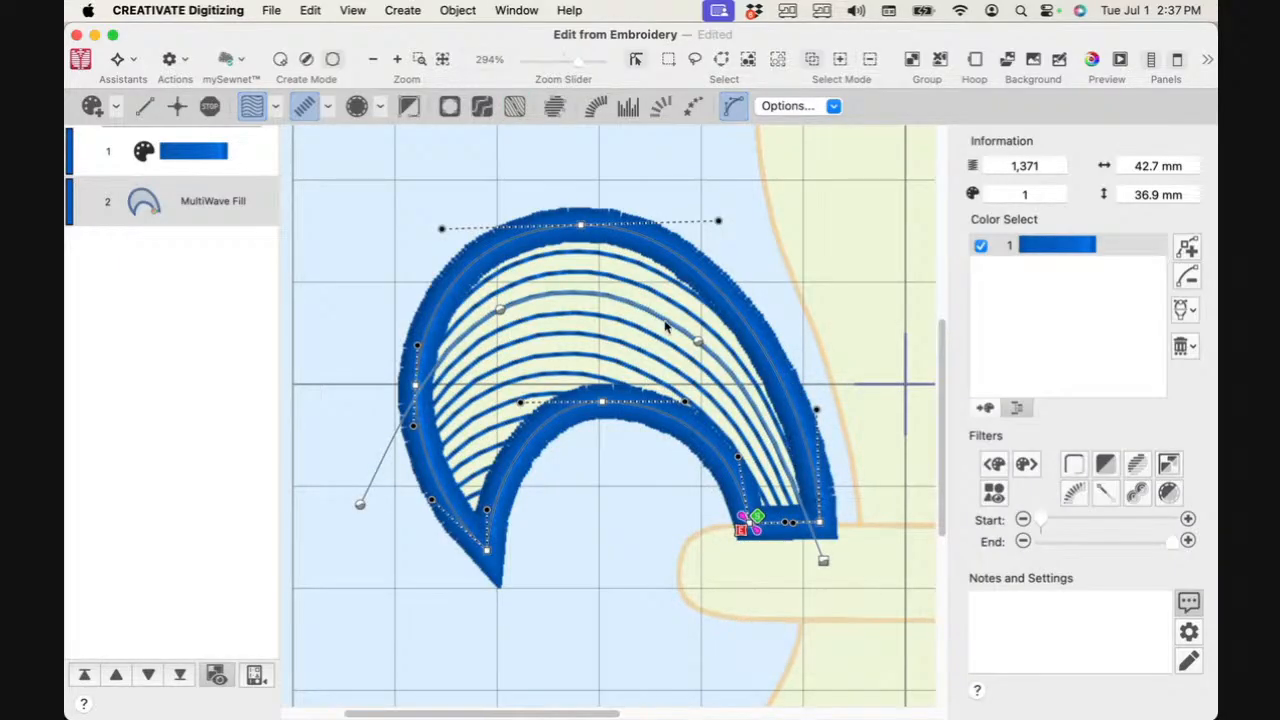
pyautogui.moveTo(365, 511); pyautogui.dragTo(384, 526)
pyautogui.moveTo(819, 562); pyautogui.dragTo(808, 560)
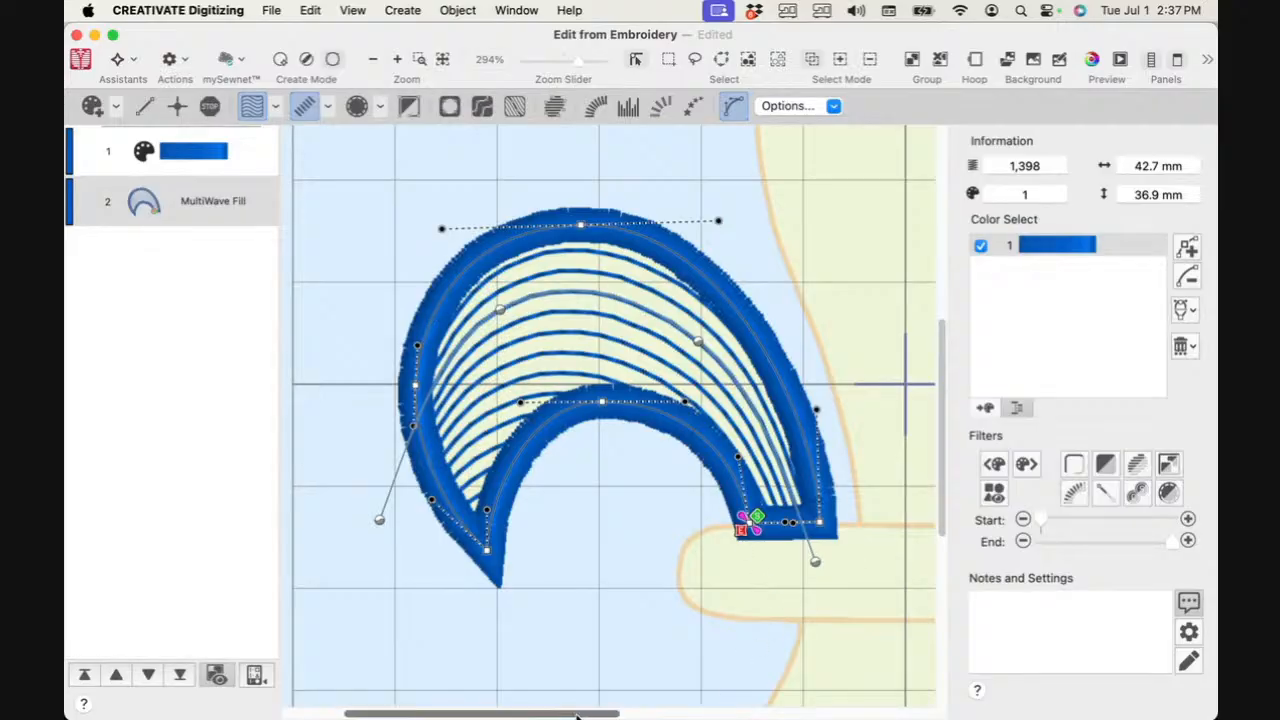
# Step: Turn off Closed Border for the petal's satin line in its properties
pyautogui.hscroll(5, 680, 532)
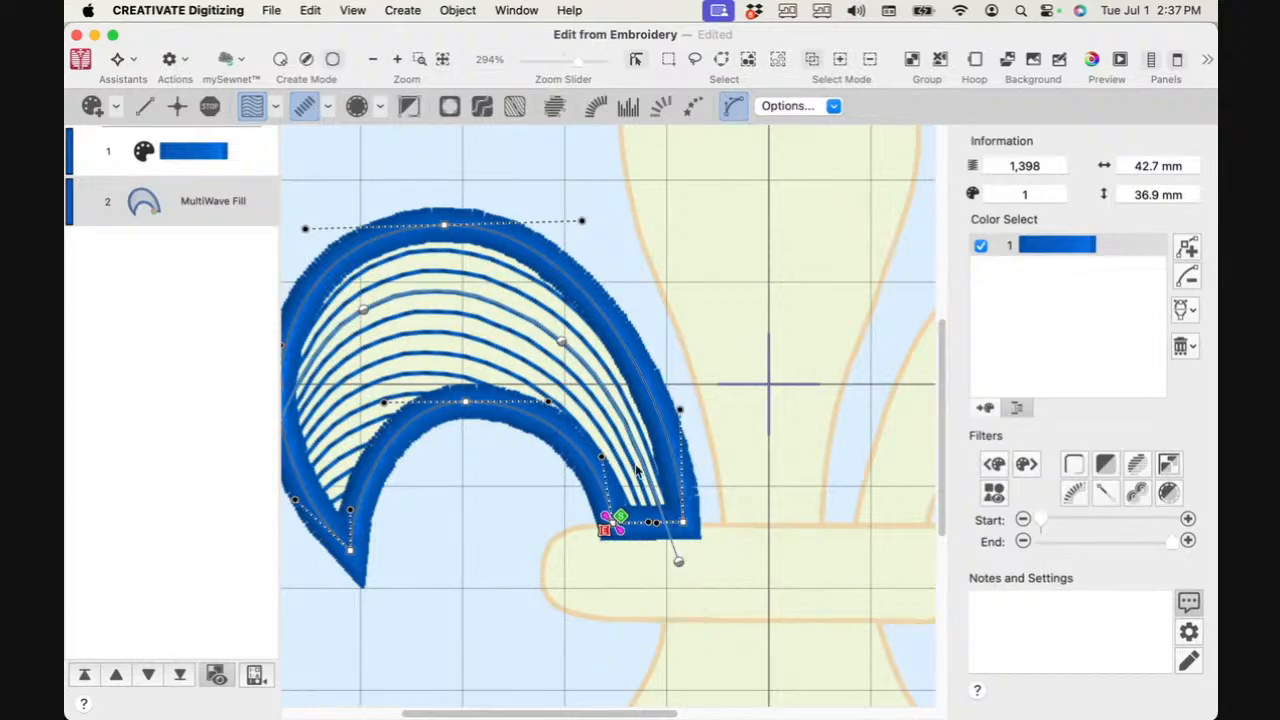
pyautogui.rightClick(498, 319)
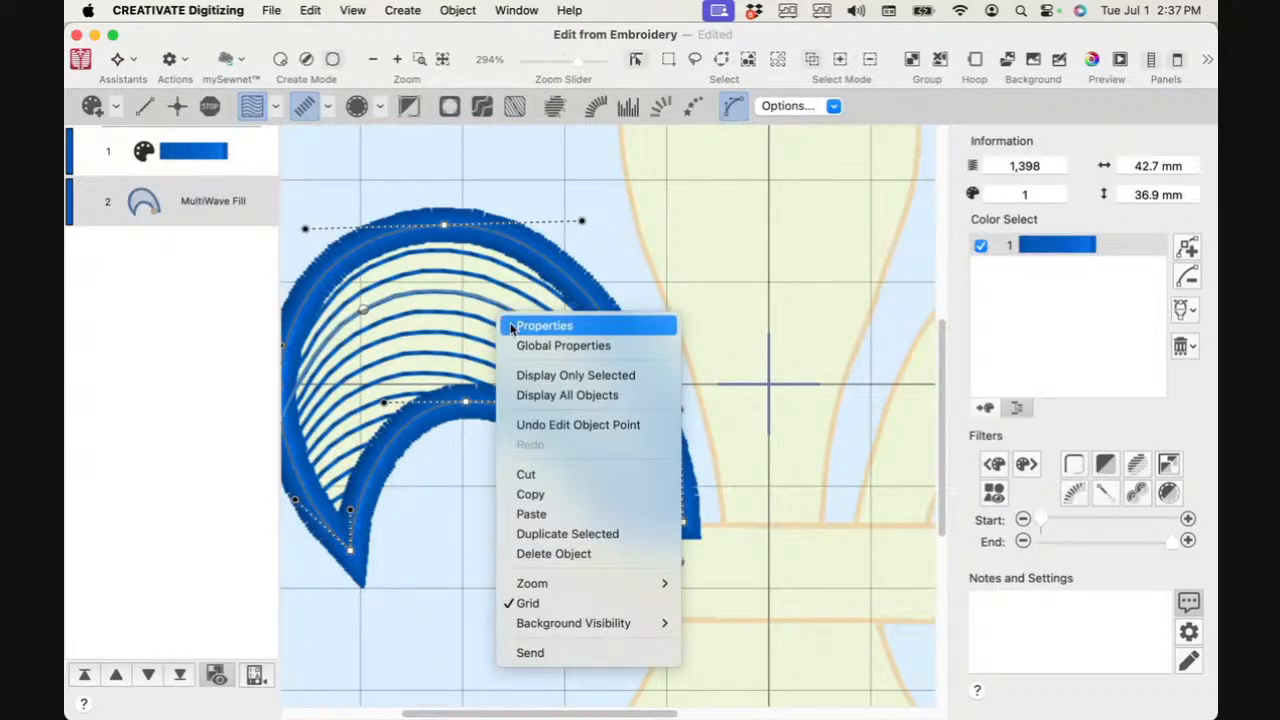
pyautogui.click(510, 327)
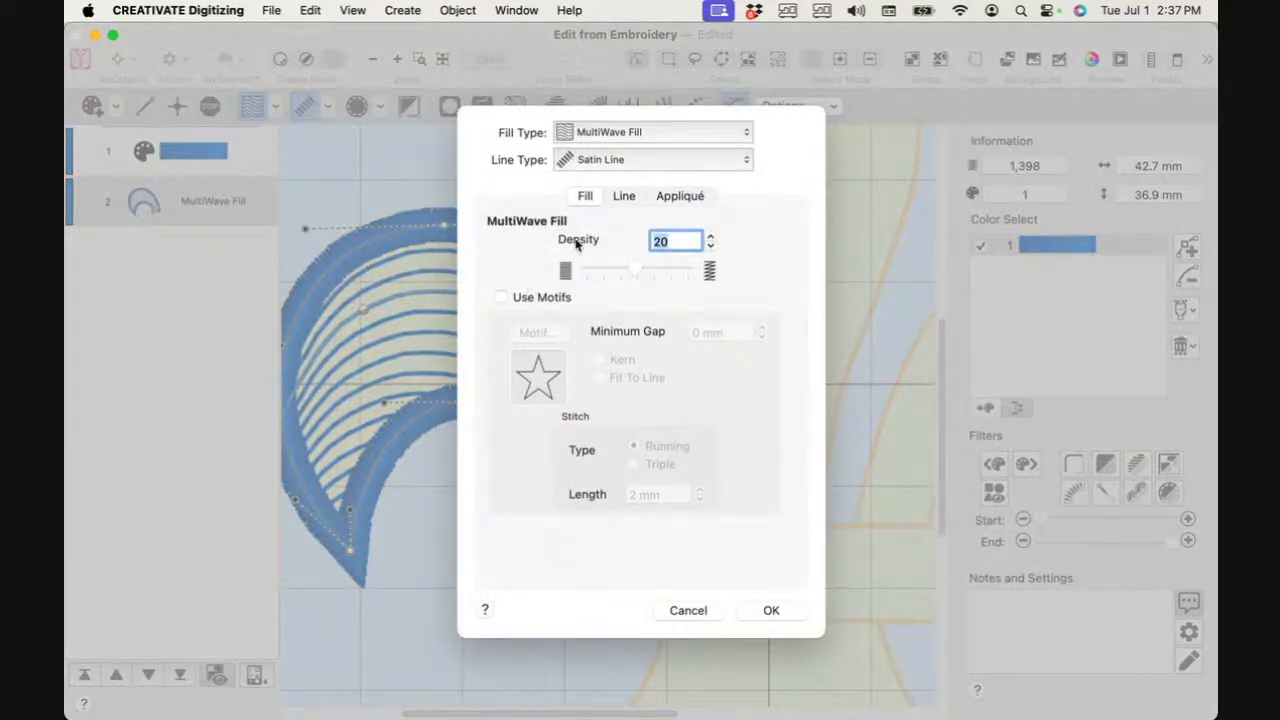
pyautogui.click(621, 197)
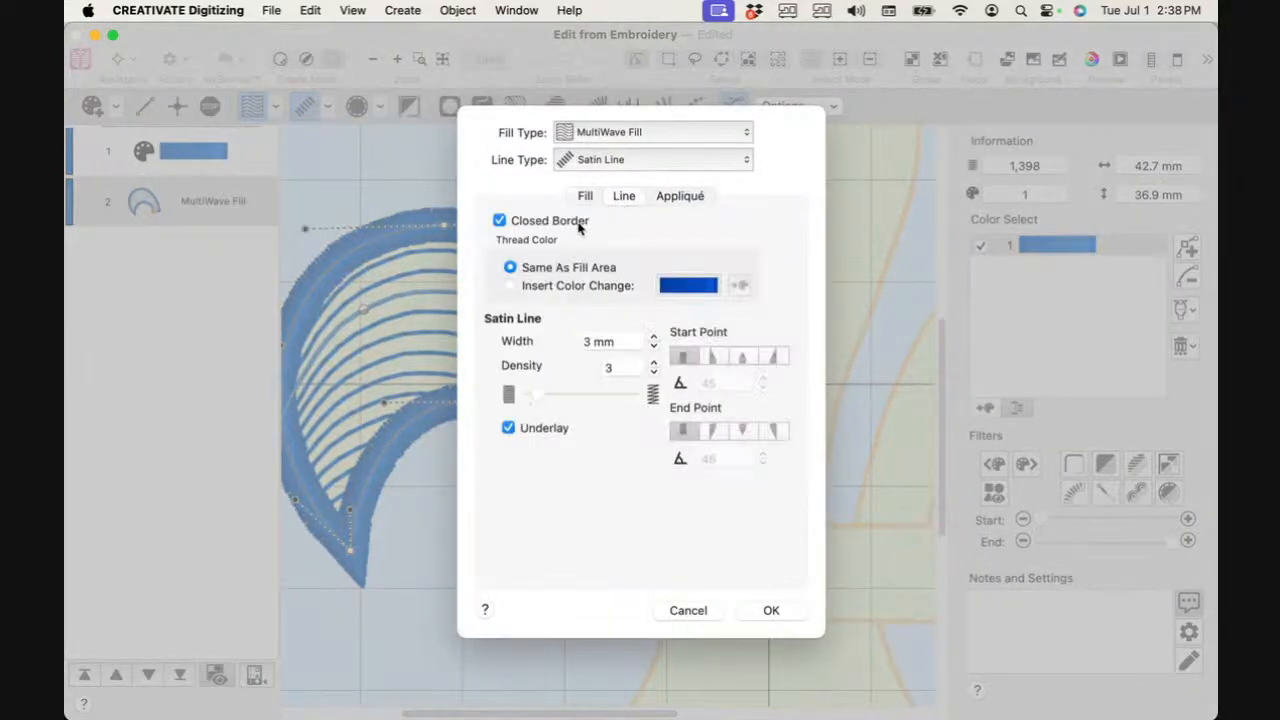
pyautogui.click(500, 221)
pyautogui.click(772, 611)
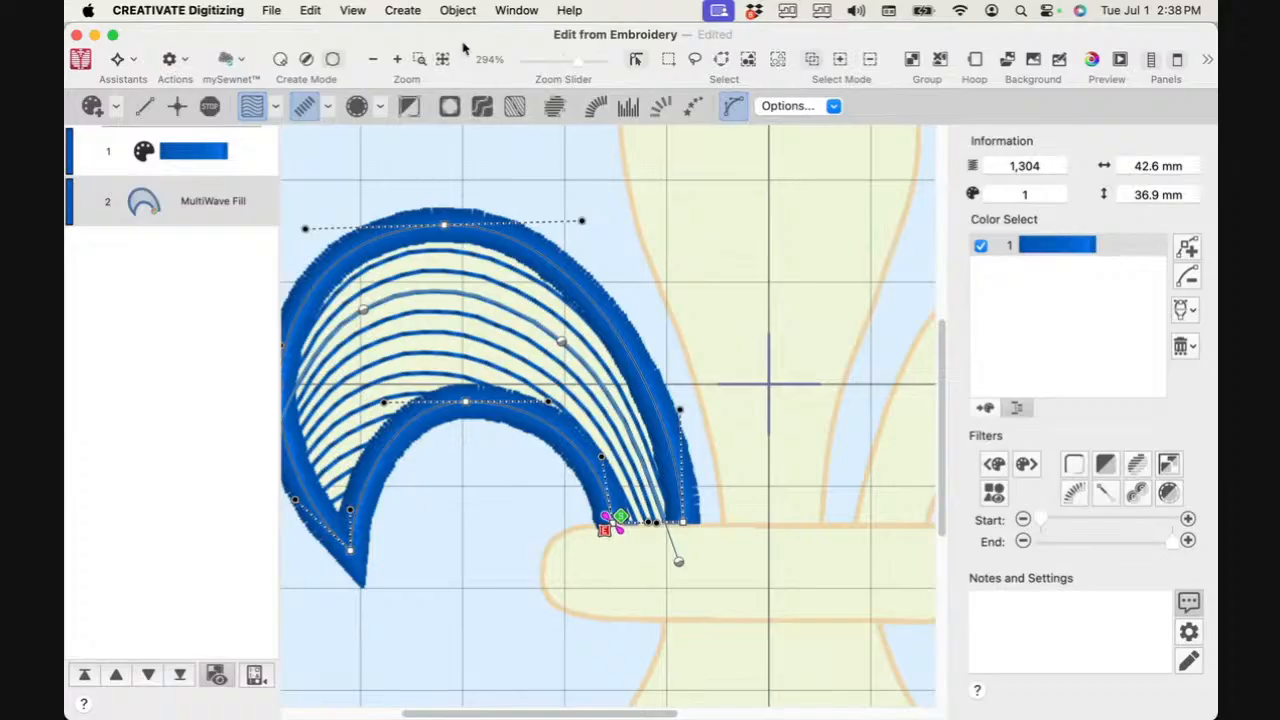
# Step: Break the petal apart into separate fill and border objects, and select the satin line
pyautogui.click(455, 10)
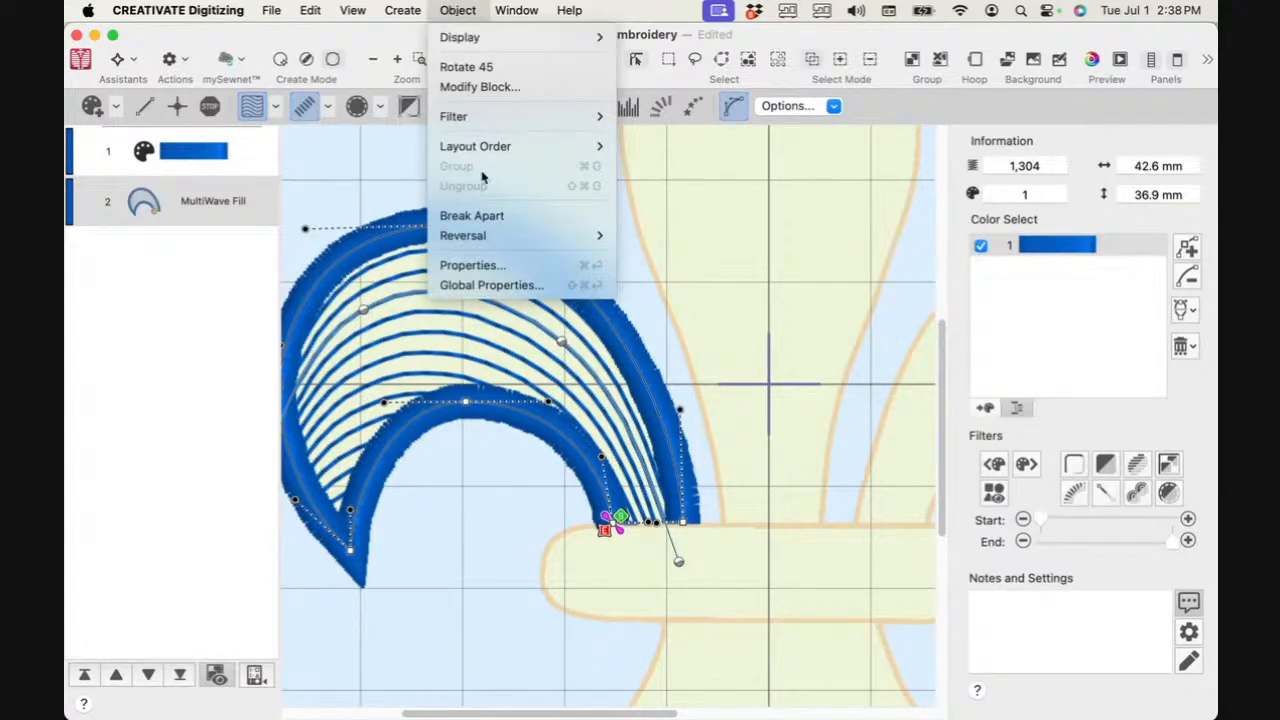
pyautogui.click(490, 218)
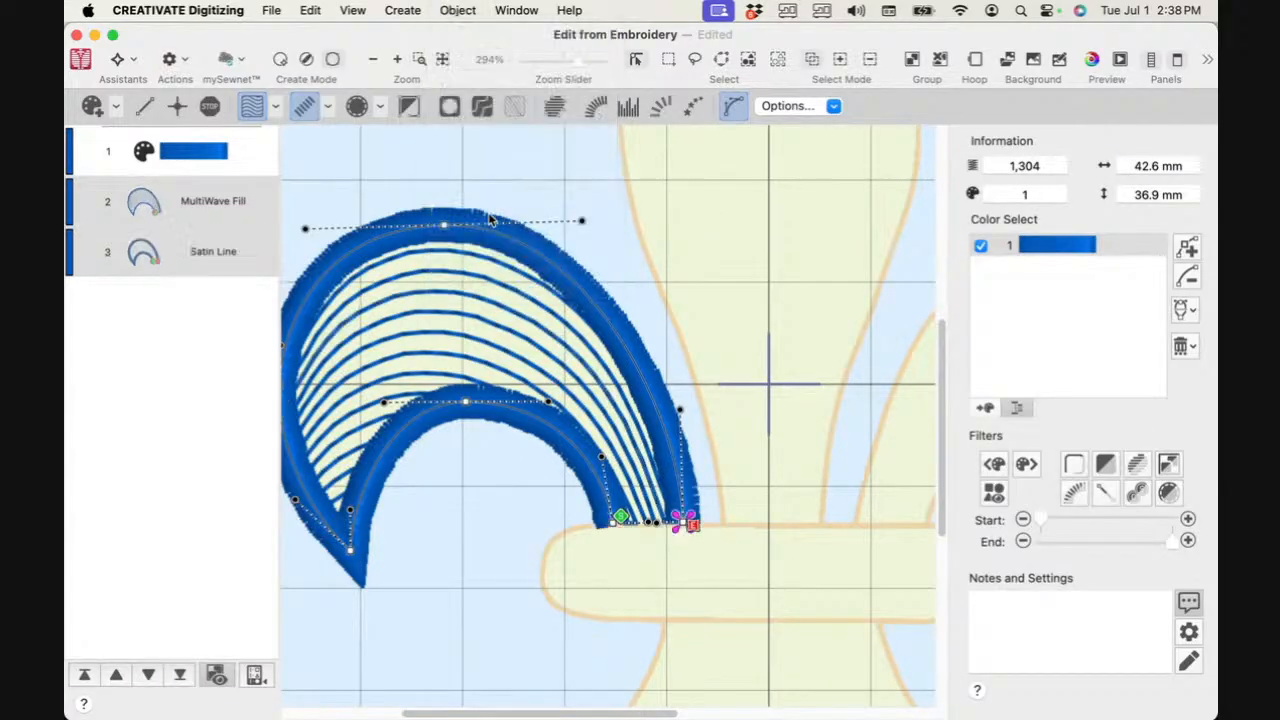
pyautogui.click(184, 204)
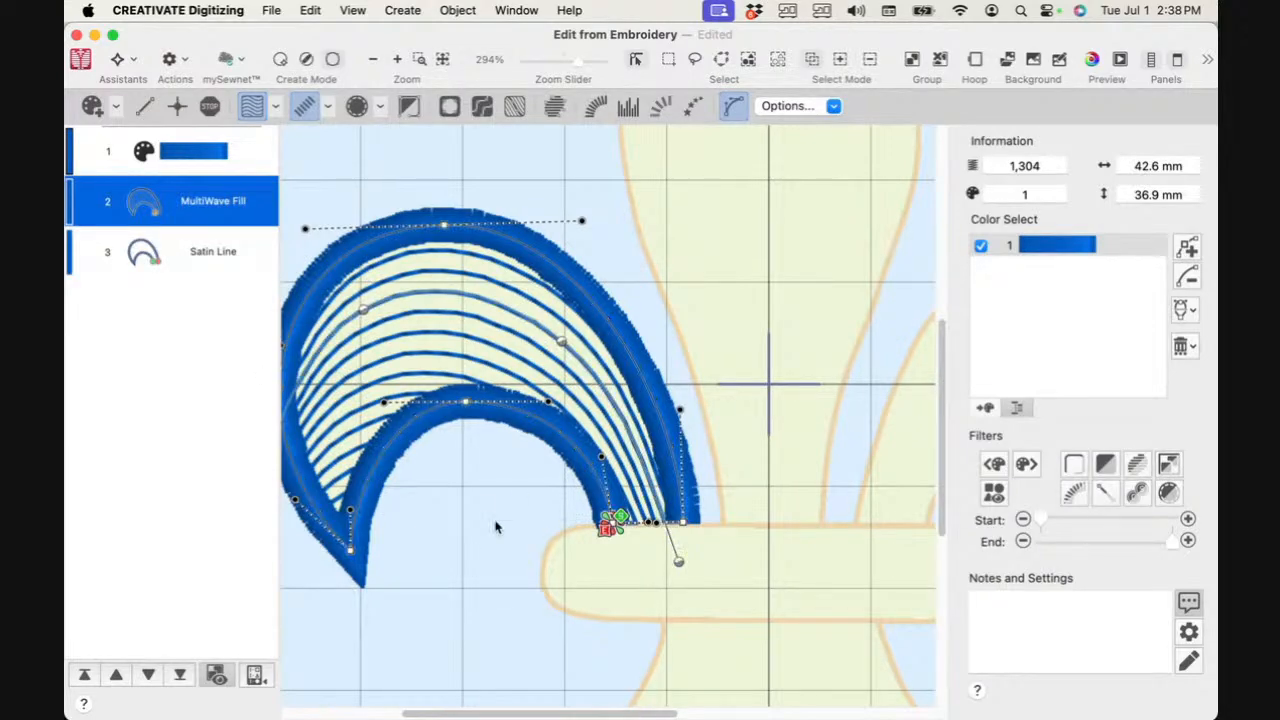
pyautogui.click(152, 256)
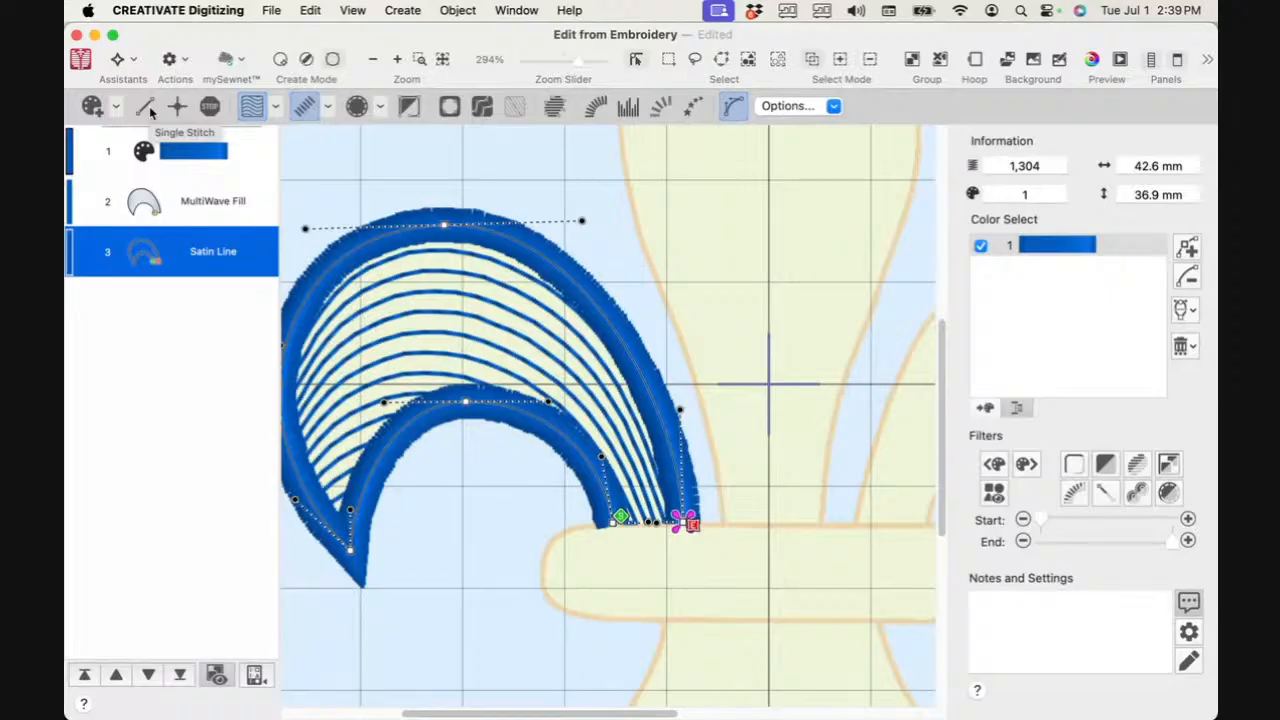
# Step: Try a Single Stitch line from the petal's base up to the upper part of the center petal, and undo it
pyautogui.click(148, 108)
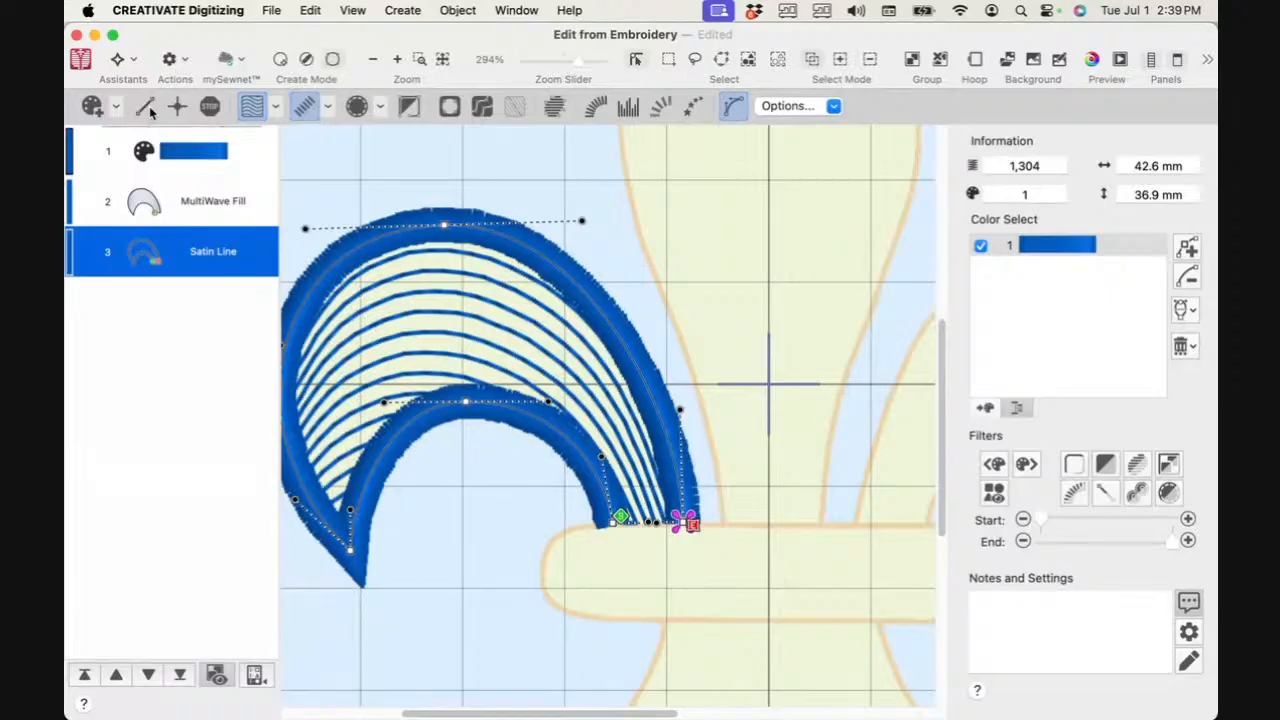
pyautogui.doubleClick(877, 162)
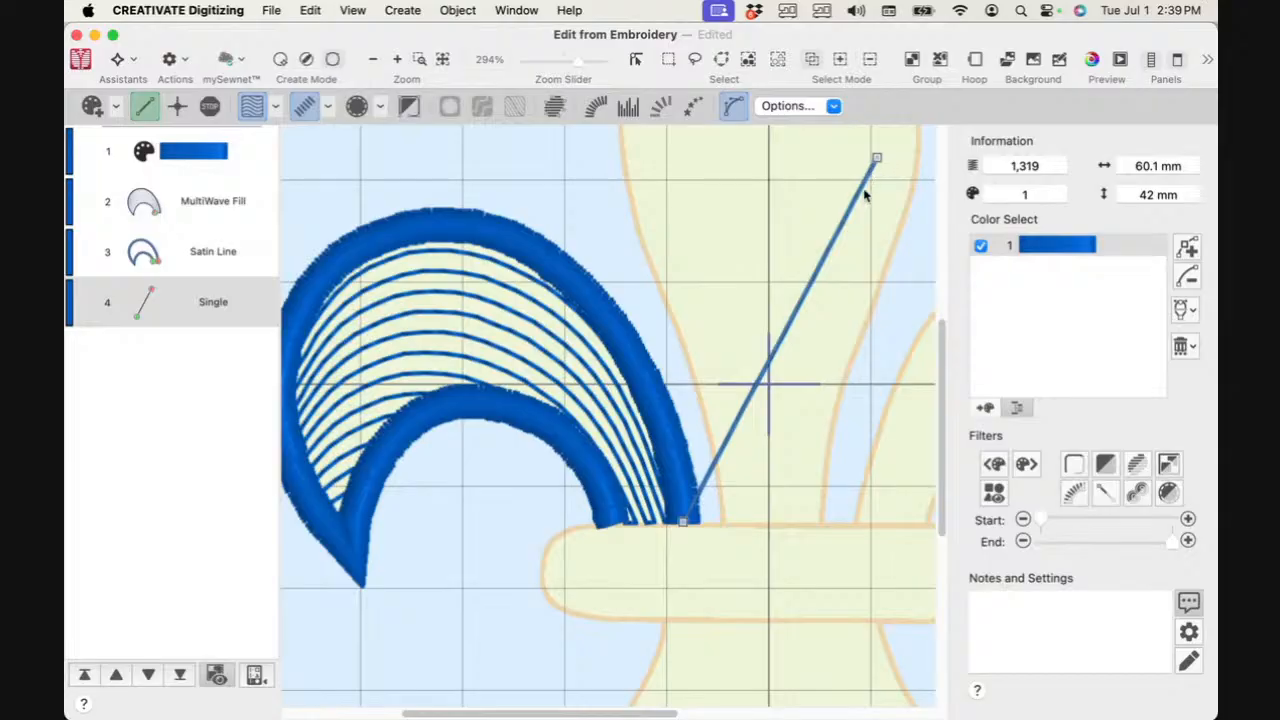
pyautogui.click(309, 12)
pyautogui.click(315, 37)
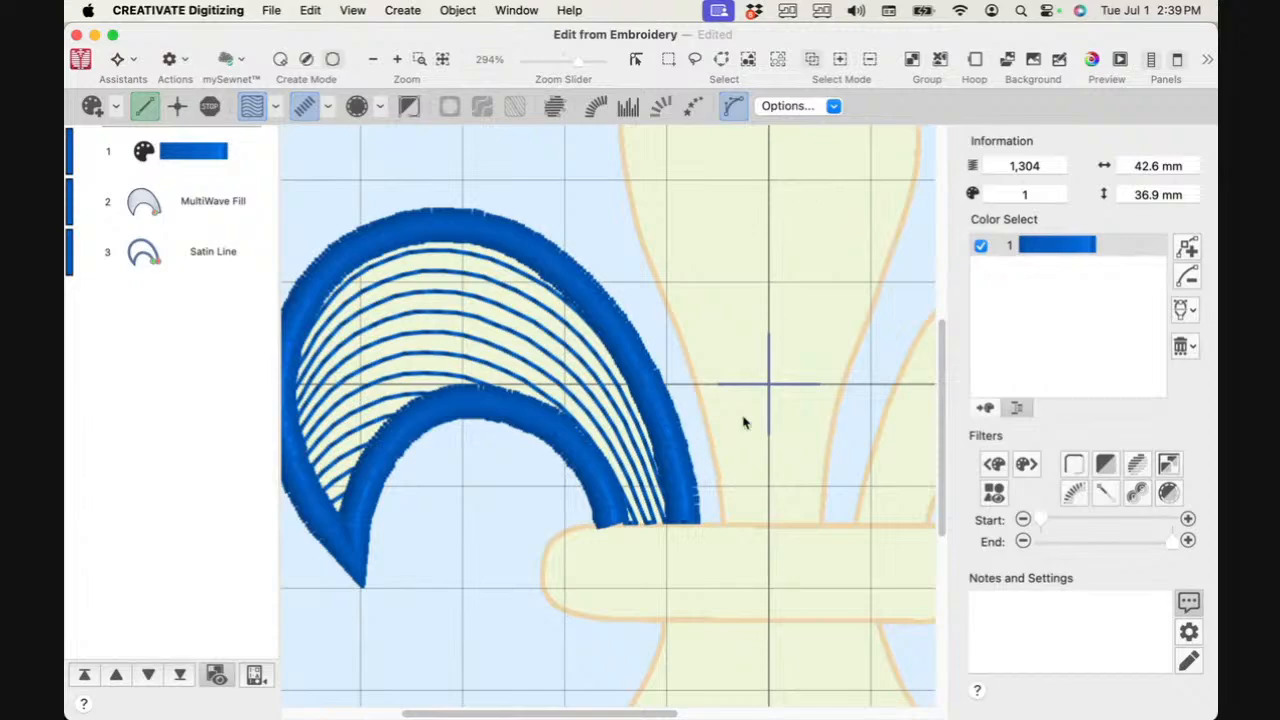
# Step: Check the maximum length for breaking up single stitches in the program's preferences
pyautogui.click(175, 11)
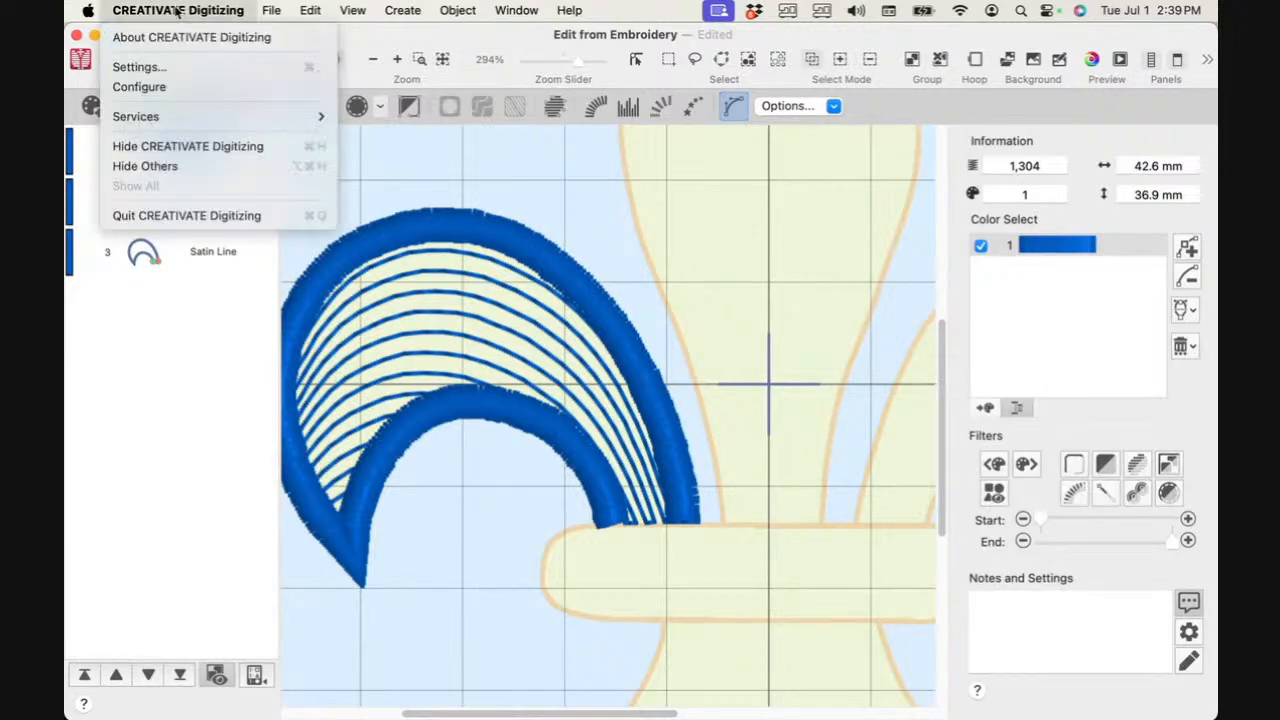
pyautogui.click(176, 67)
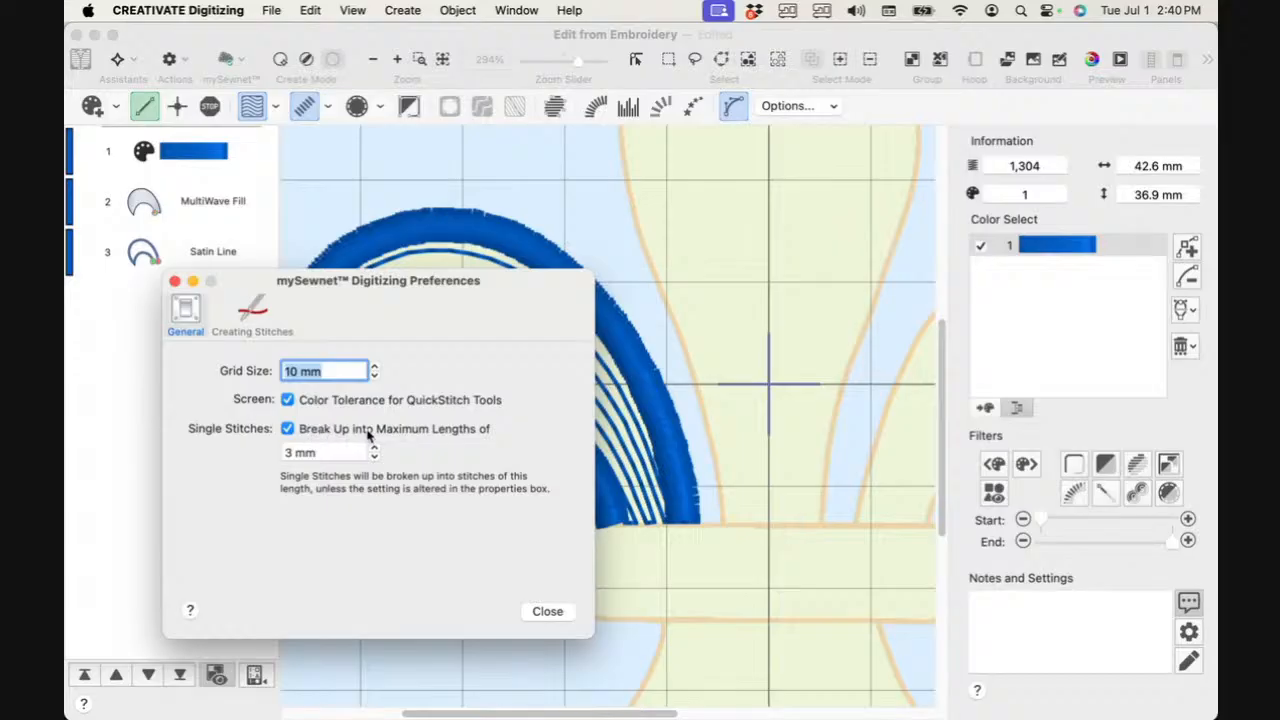
pyautogui.click(329, 452)
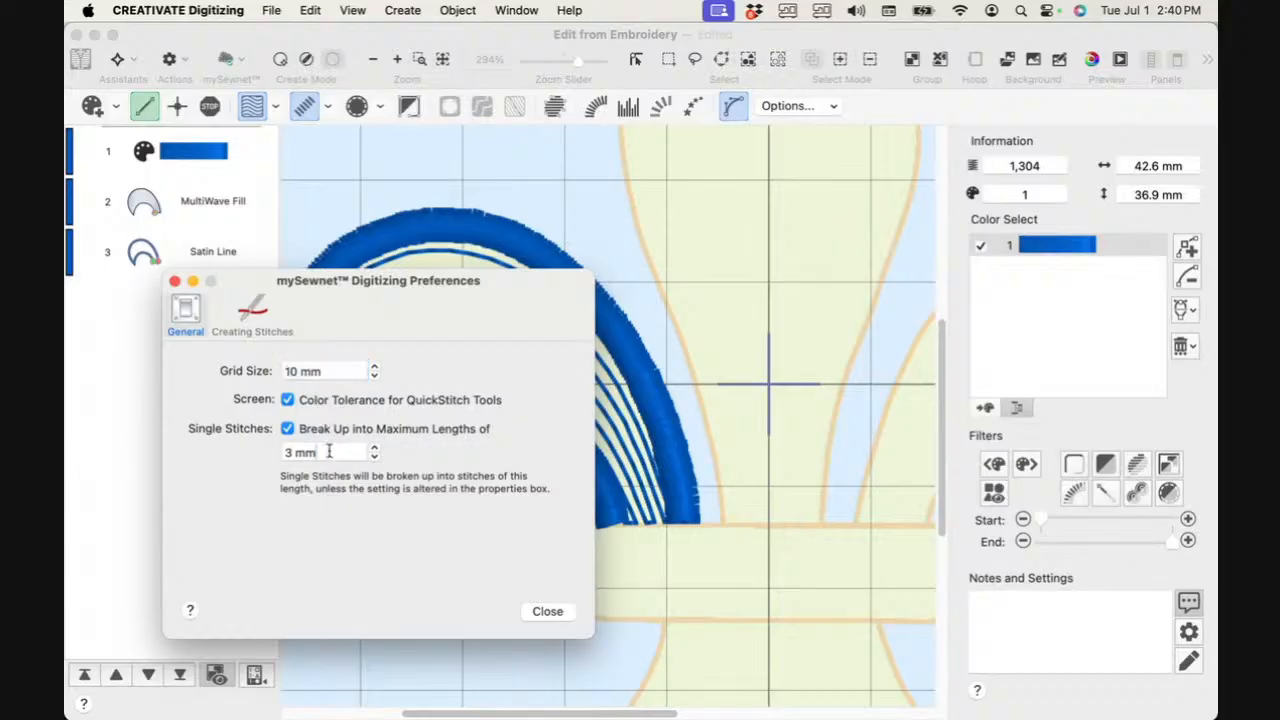
pyautogui.click(546, 609)
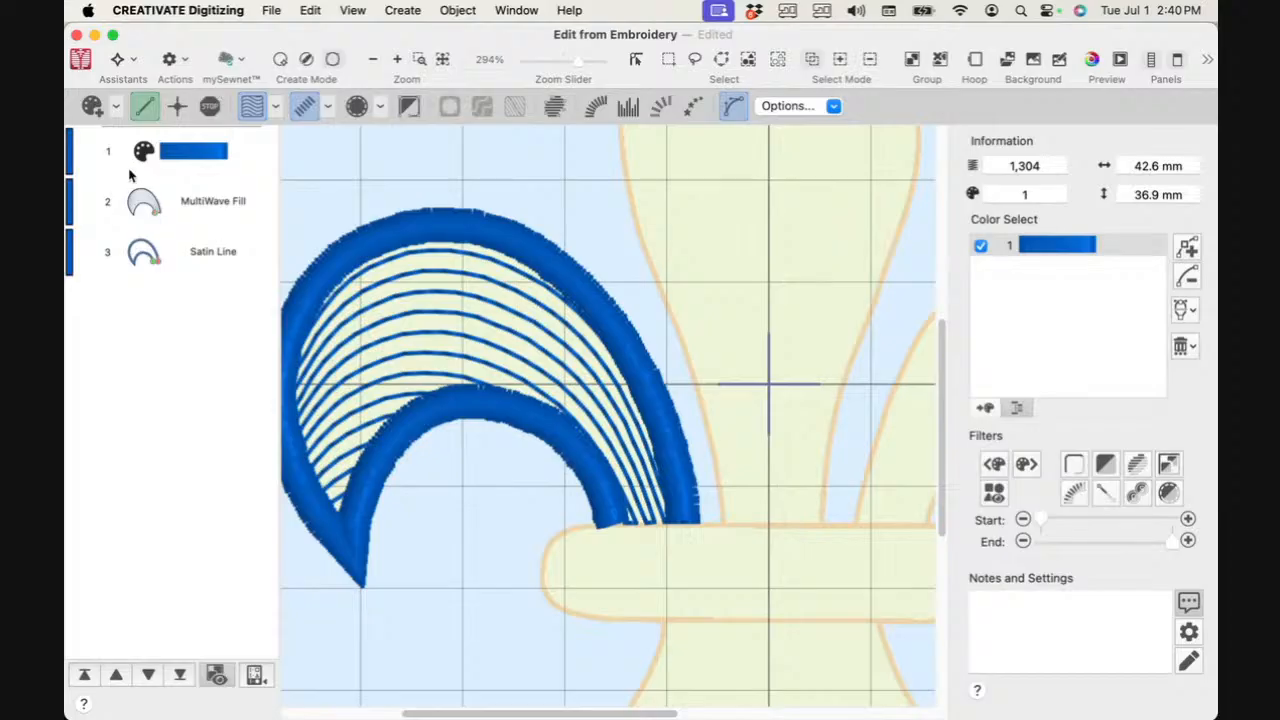
# Step: Add a short Single Stitch line from the end of the petal's satin border to the center petal's lower left corner, and finish it
pyautogui.click(150, 104)
pyautogui.click(150, 104)
pyautogui.doubleClick(725, 525)
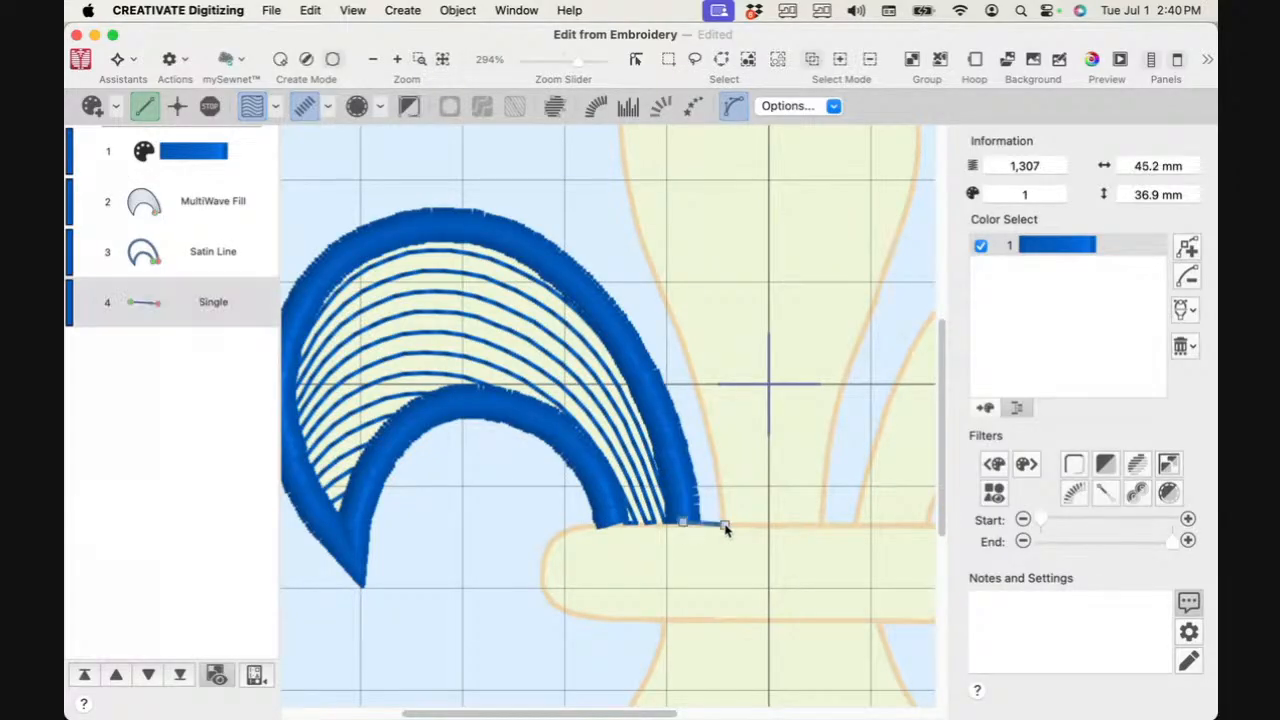
pyautogui.rightClick(726, 311)
pyautogui.click(763, 312)
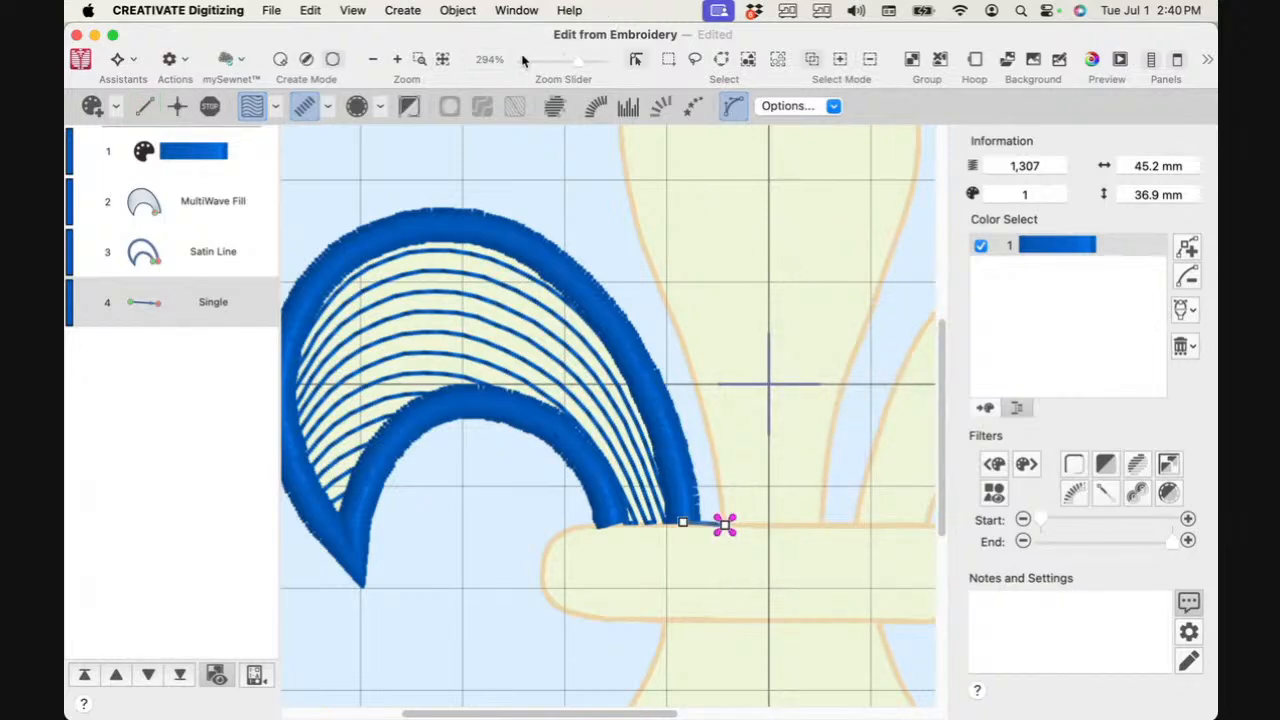
# Step: Choose Curved Crosshatch Fill as the fill type and set Angle 1 to 60° in its fill options
pyautogui.click(573, 66)
pyautogui.click(573, 66)
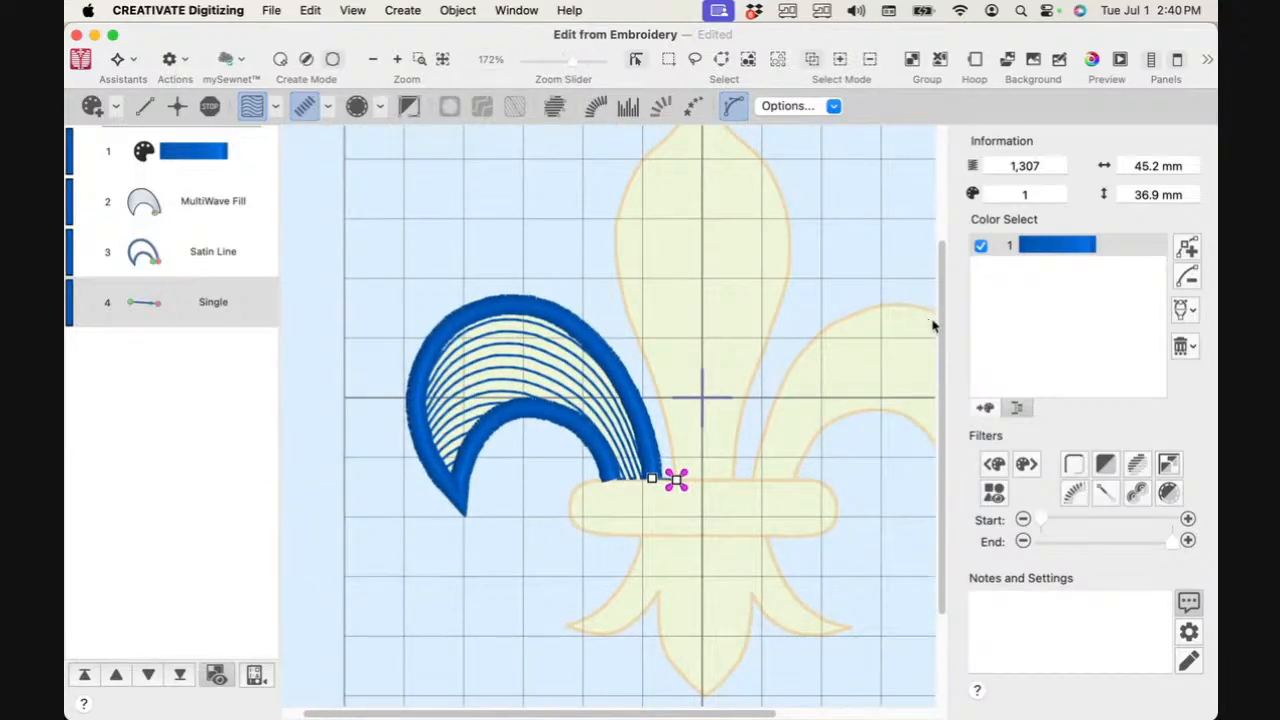
pyautogui.moveTo(941, 327); pyautogui.dragTo(941, 271)
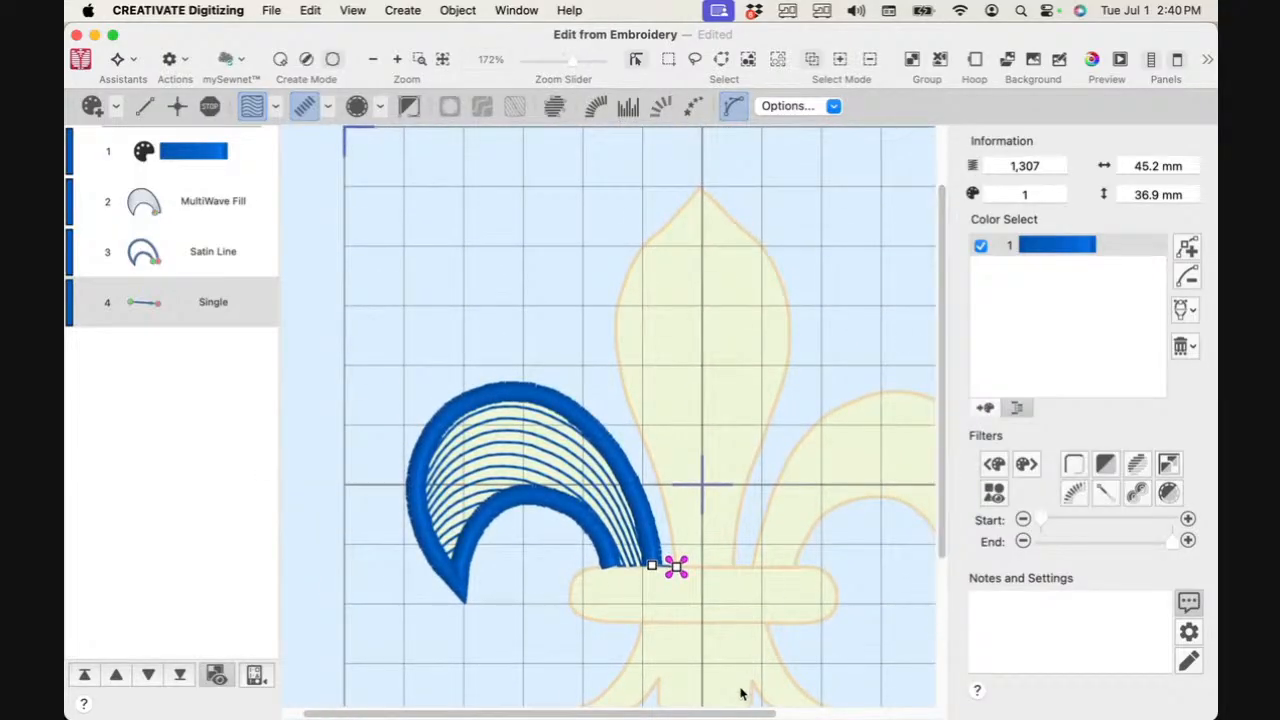
pyautogui.moveTo(739, 714); pyautogui.dragTo(801, 714)
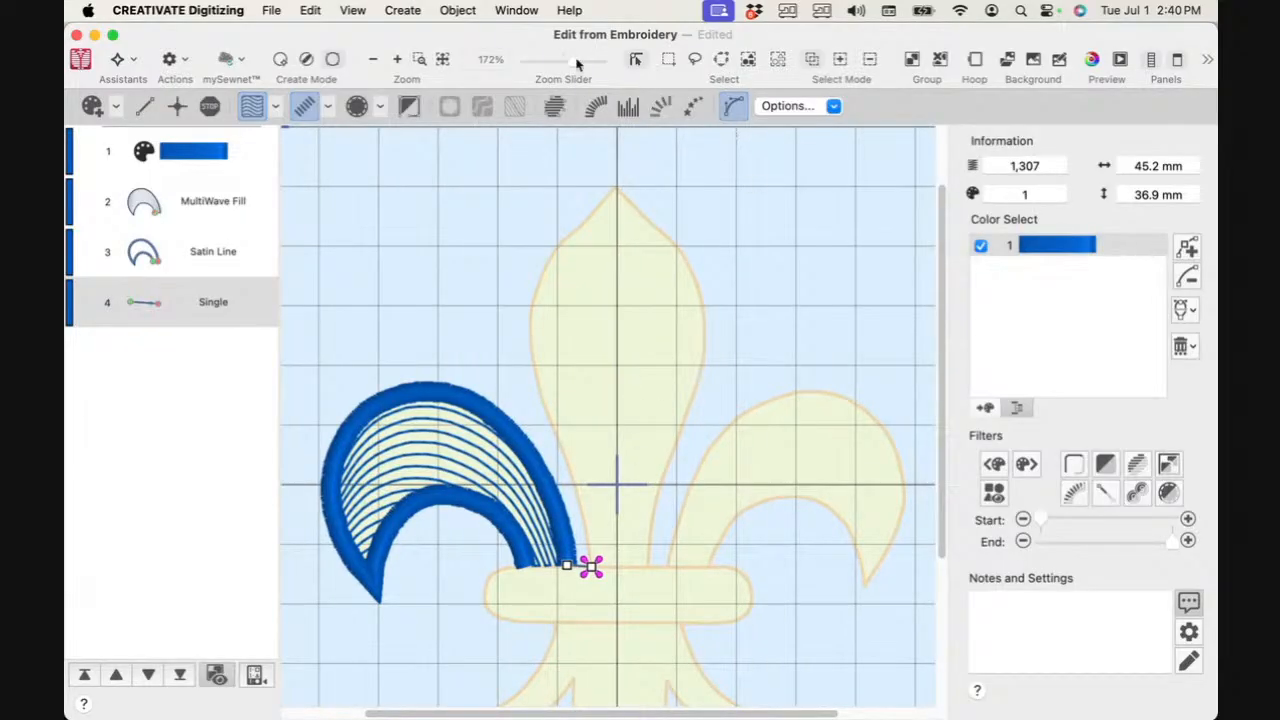
pyautogui.moveTo(571, 66); pyautogui.dragTo(575, 65)
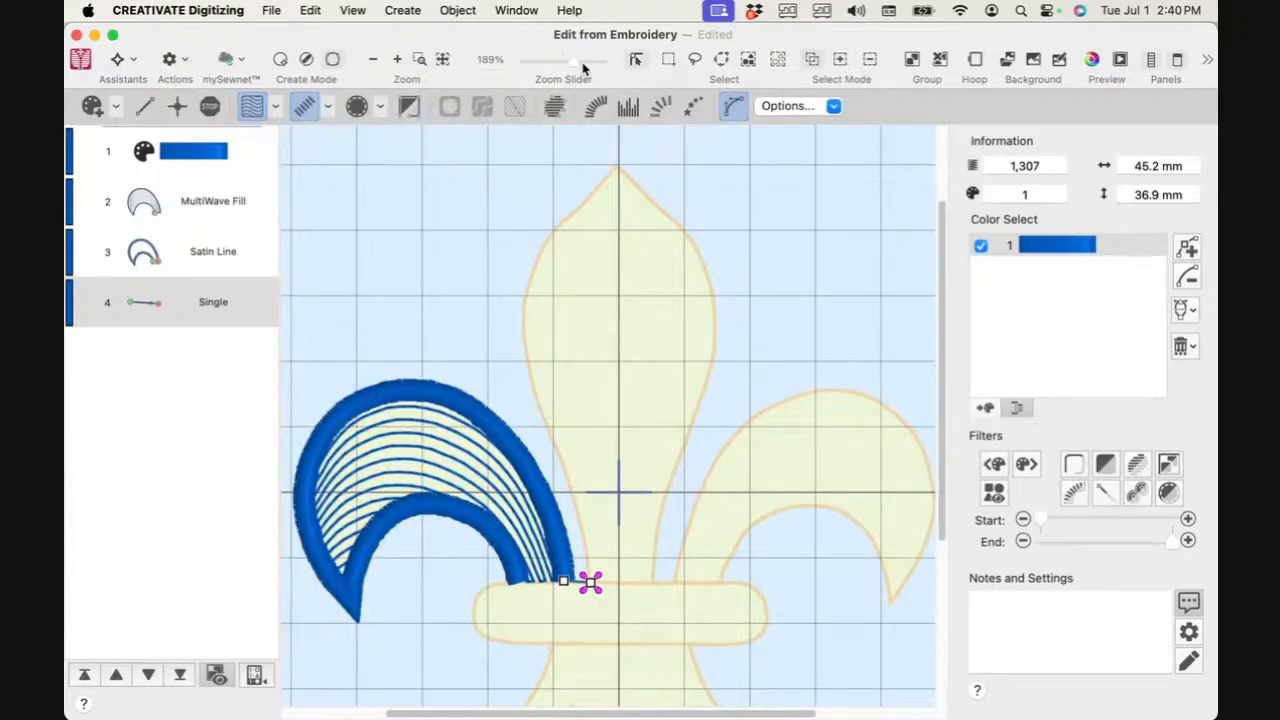
pyautogui.click(276, 107)
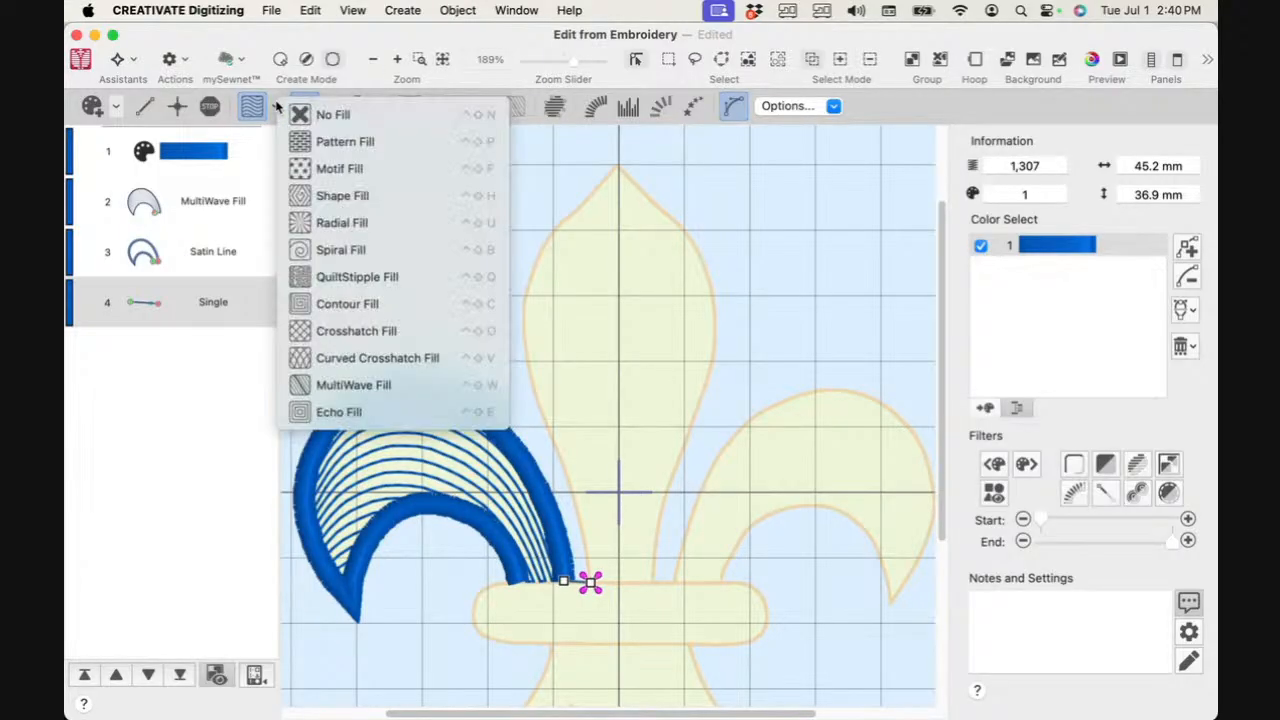
pyautogui.click(322, 360)
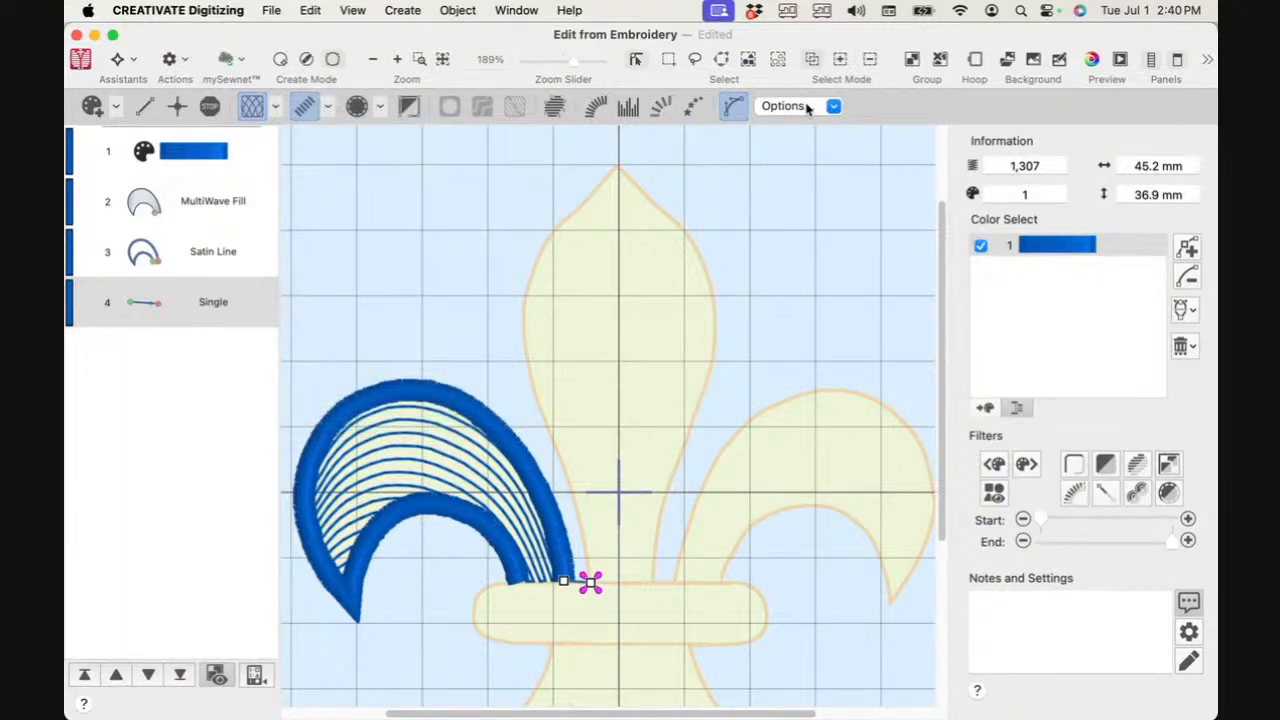
pyautogui.click(807, 106)
pyautogui.click(814, 132)
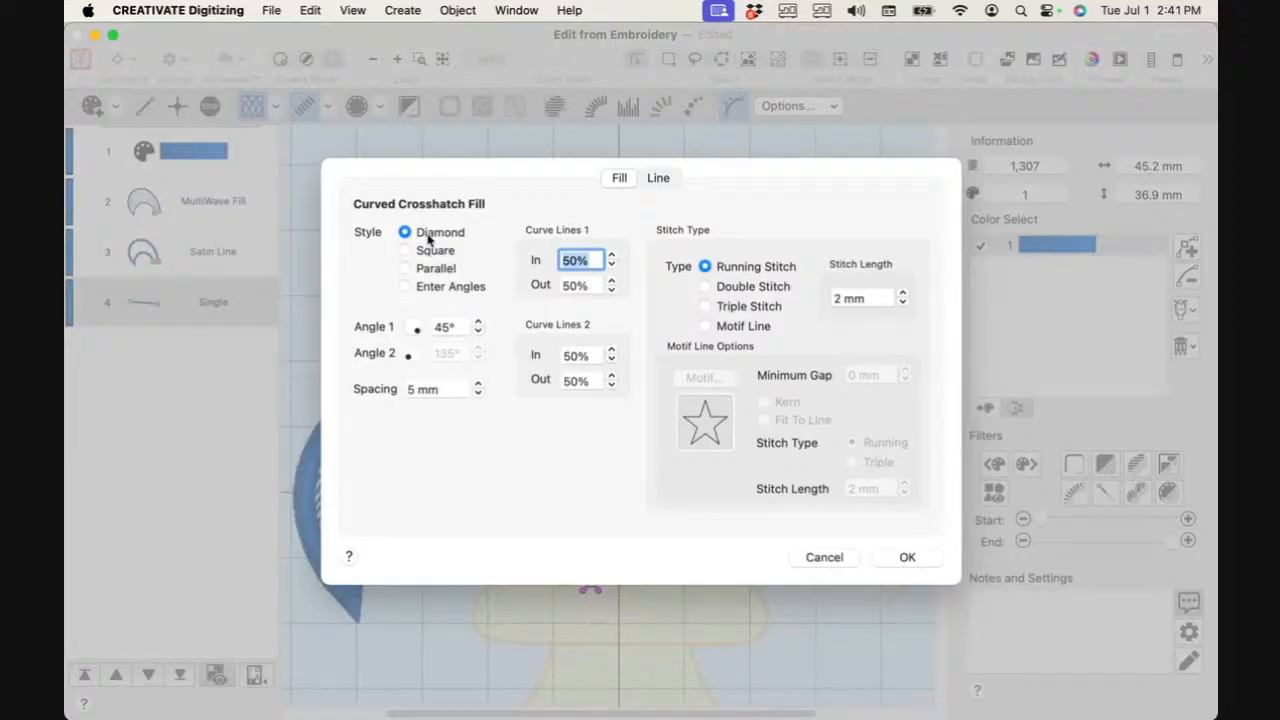
pyautogui.click(456, 327)
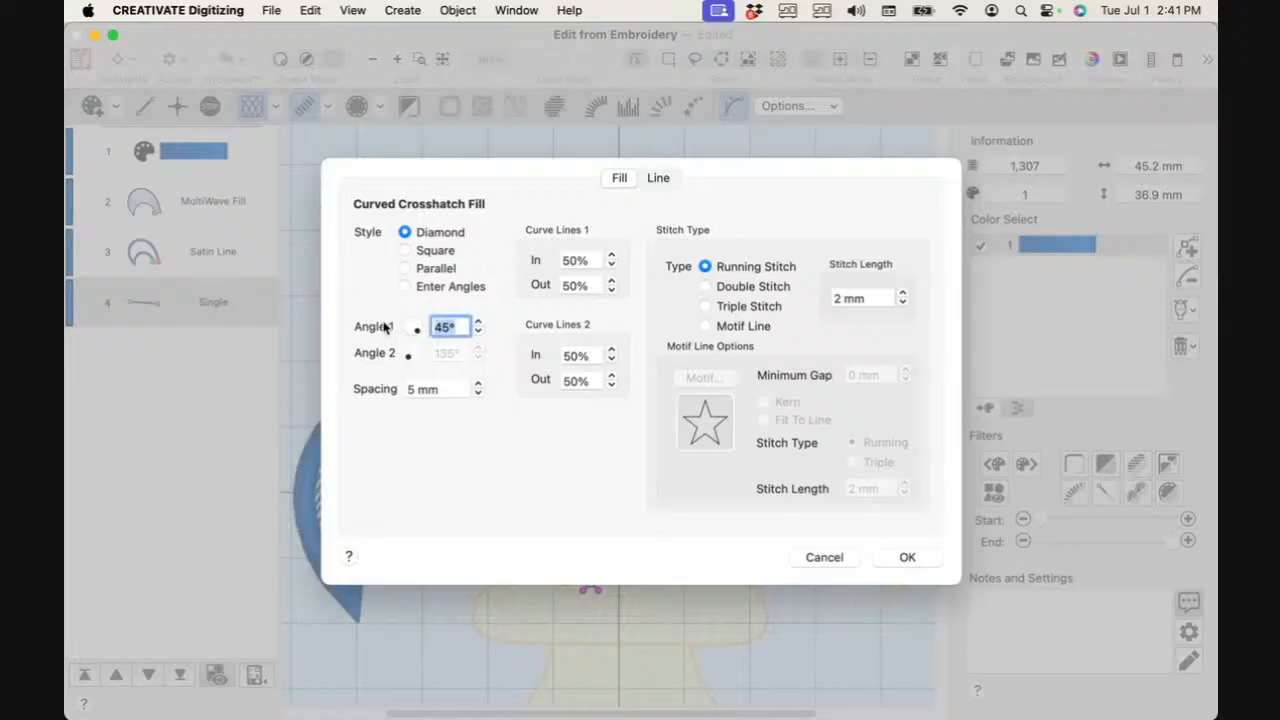
pyautogui.write('60')
# Step: Set the crosshatch fill's stitch type to Triple Stitch with a stitch length of 2.5 mm, and accept the options
pyautogui.click(752, 308)
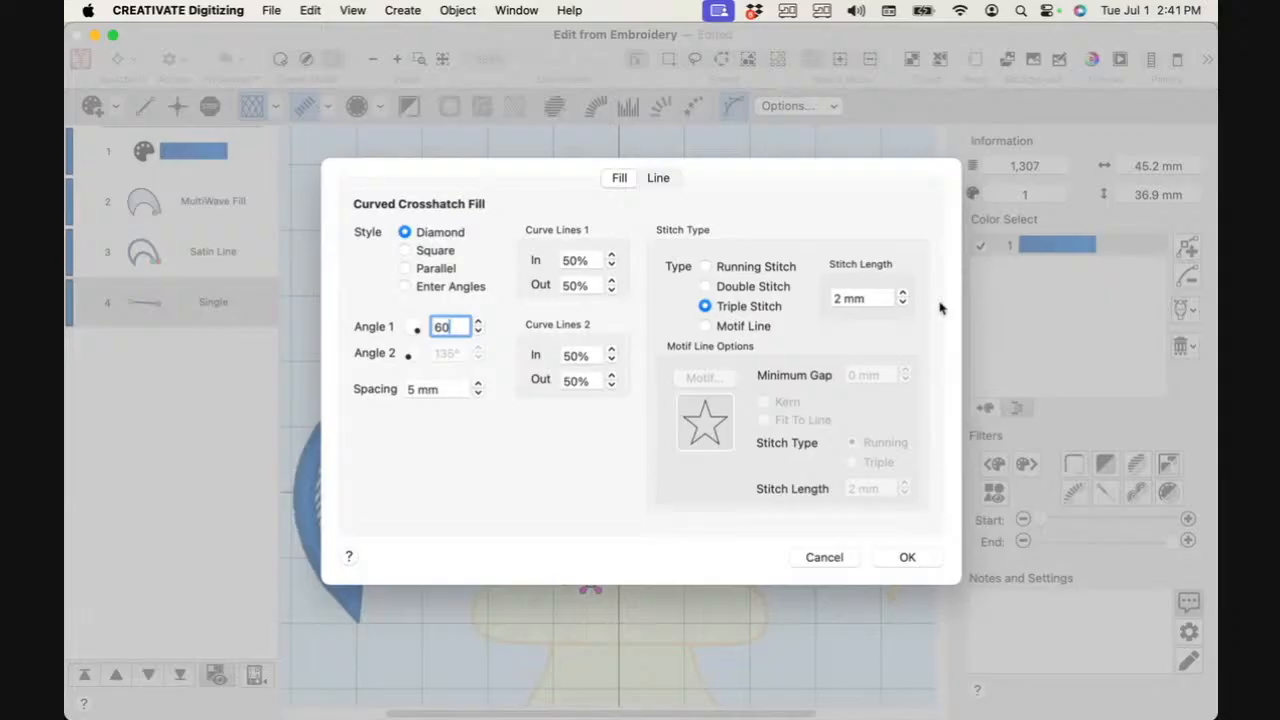
pyautogui.click(903, 293)
pyautogui.click(903, 293)
pyautogui.click(903, 293)
pyautogui.click(901, 305)
pyautogui.click(901, 305)
pyautogui.click(901, 305)
pyautogui.click(901, 305)
pyautogui.click(916, 556)
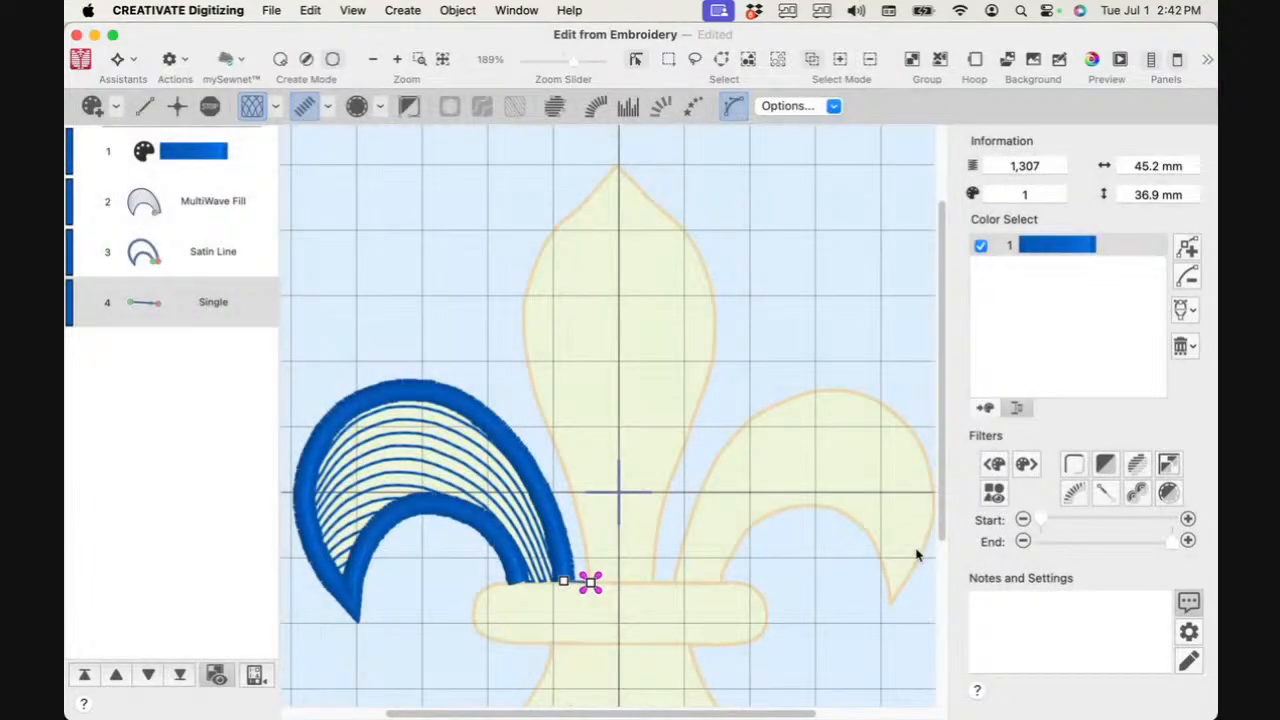
# Step: Start a Bezier area at the center petal's lower left corner and trace its left edge up to the widest point
pyautogui.click(409, 105)
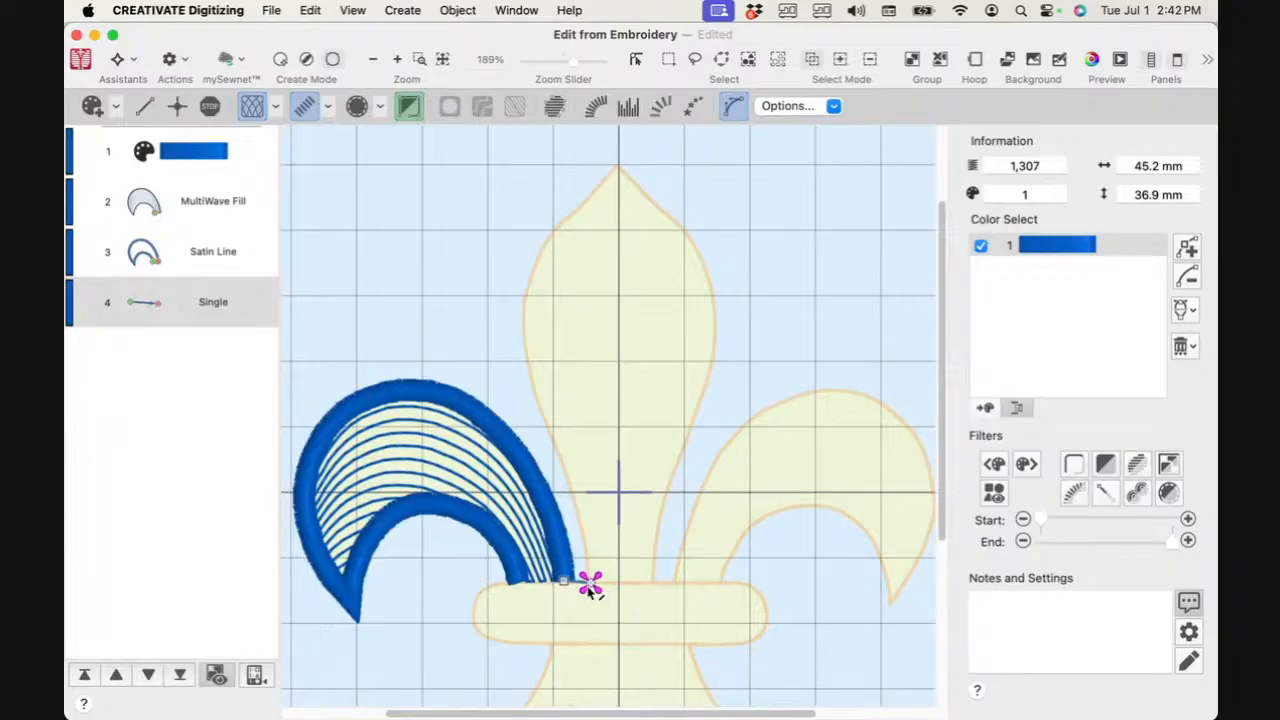
pyautogui.moveTo(590, 583); pyautogui.dragTo(561, 590)
pyautogui.moveTo(561, 590)
pyautogui.mouseDown()
pyautogui.moveTo(600, 458)
pyautogui.moveTo(587, 477)
pyautogui.mouseUp()
pyautogui.moveTo(525, 318); pyautogui.dragTo(527, 223)
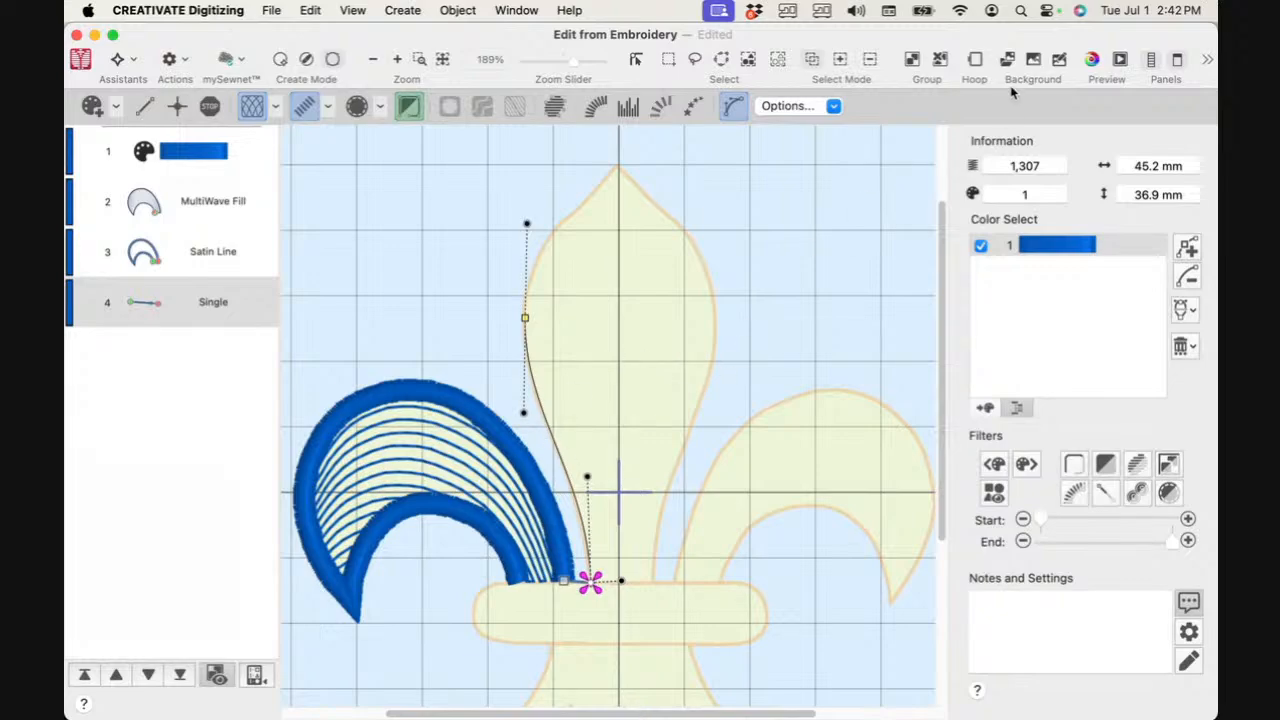
# Step: Fade the background picture so the traced outline stands out more clearly
pyautogui.click(1034, 61)
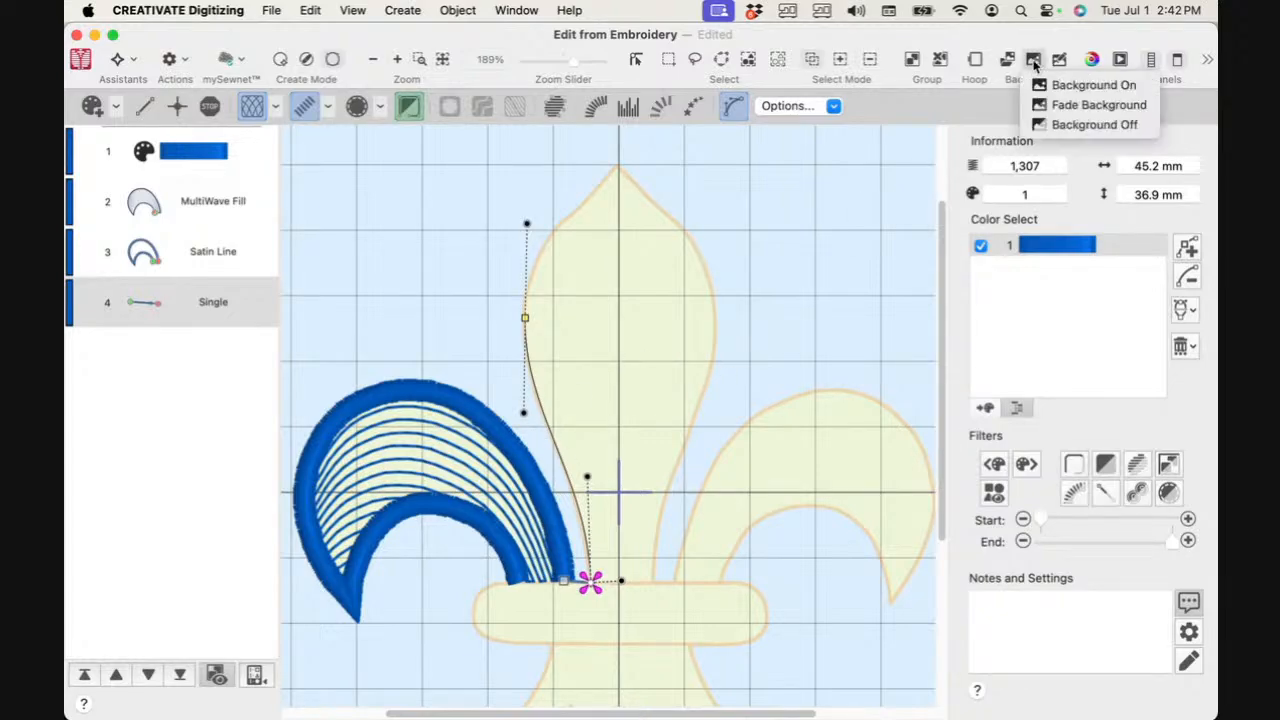
pyautogui.click(1080, 104)
pyautogui.moveTo(648, 370); pyautogui.dragTo(598, 374)
pyautogui.click(762, 427)
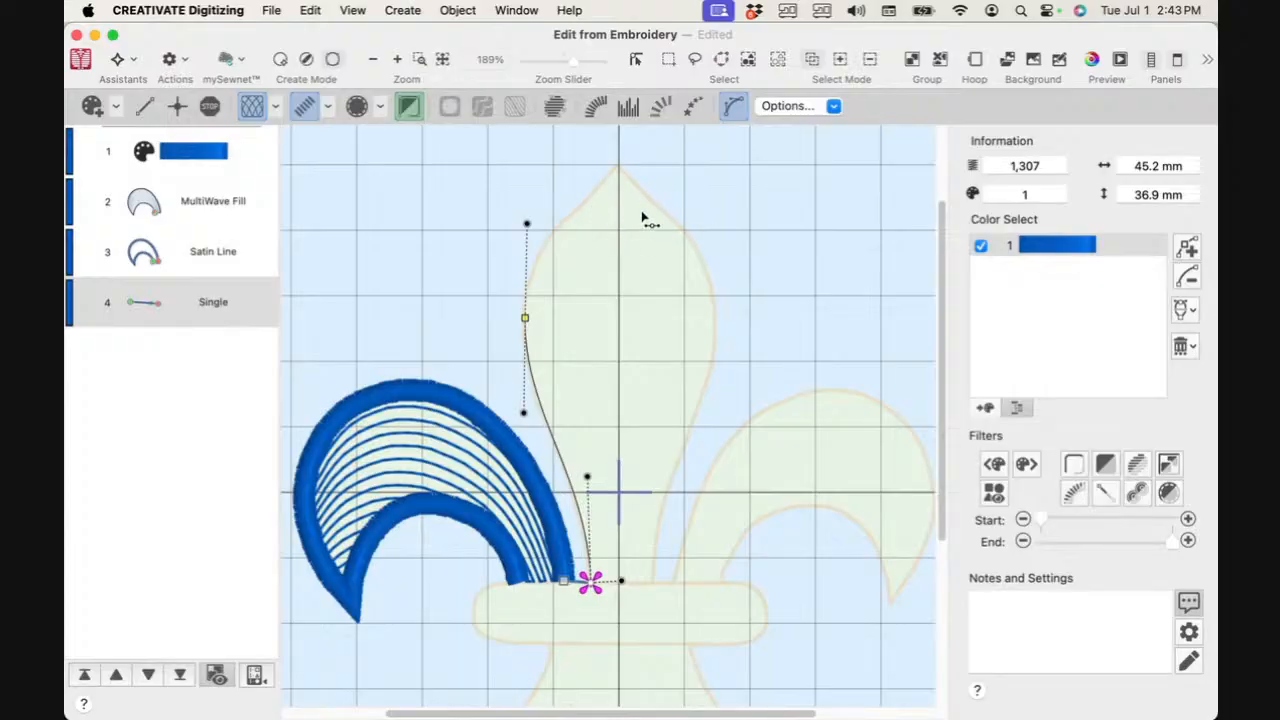
# Step: Continue the outline over the center petal's tip and down its right edge to the lower right corner, and finish the area
pyautogui.click(619, 165)
pyautogui.moveTo(716, 327); pyautogui.dragTo(716, 430)
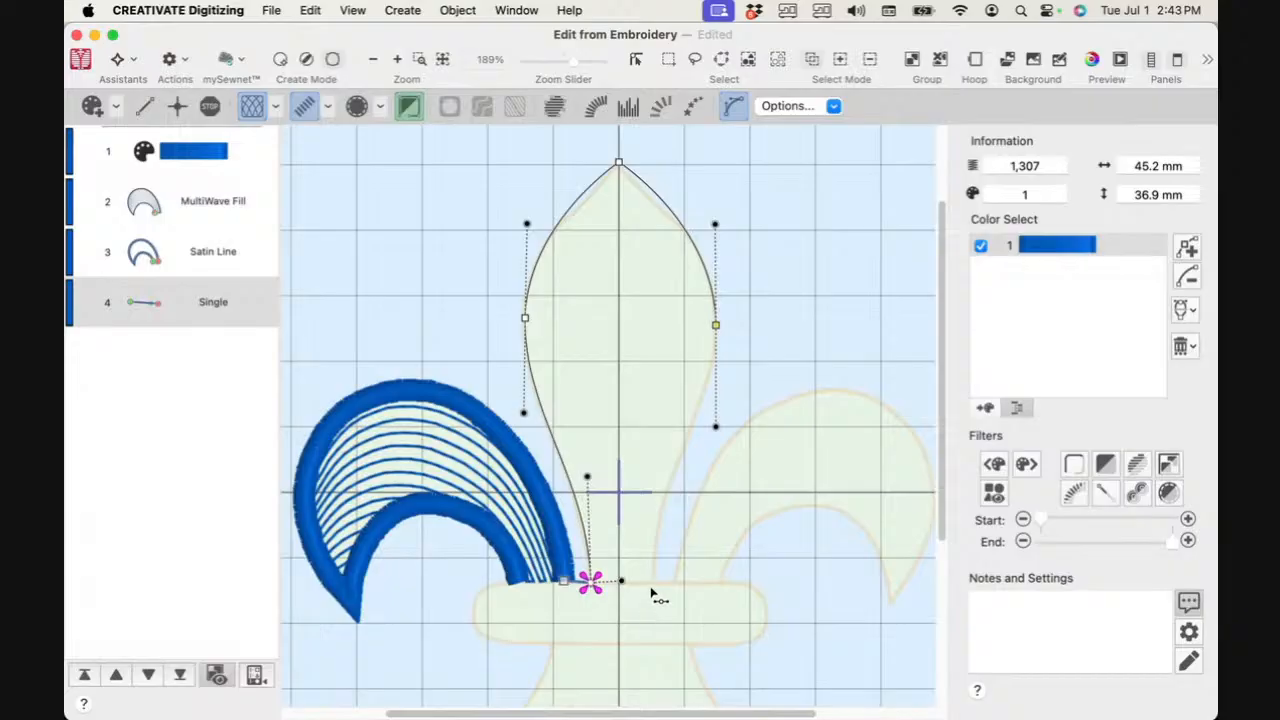
pyautogui.moveTo(652, 580)
pyautogui.mouseDown()
pyautogui.moveTo(654, 691)
pyautogui.moveTo(627, 580)
pyautogui.mouseUp()
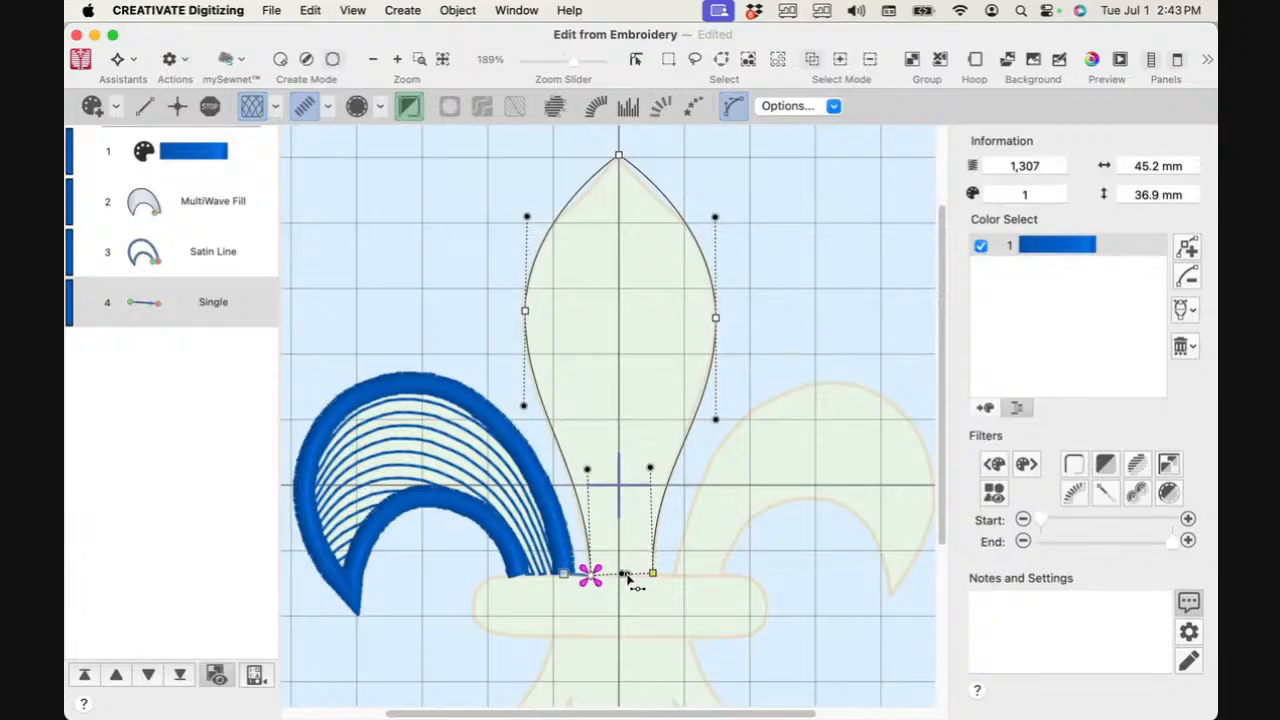
pyautogui.rightClick(674, 210)
pyautogui.click(757, 237)
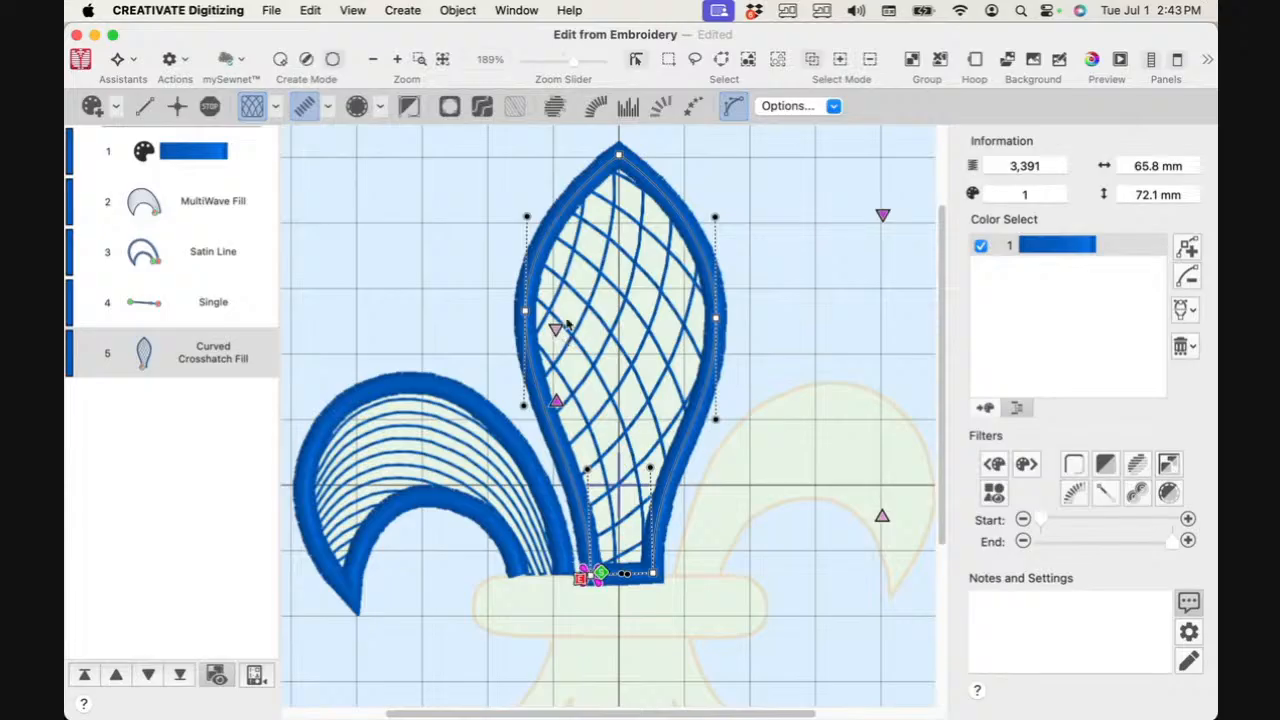
# Step: Reshape the center petal's crosshatch by moving its four curve markers closer to the petal's left and right edges
pyautogui.moveTo(886, 215); pyautogui.dragTo(720, 312)
pyautogui.moveTo(556, 330); pyautogui.dragTo(530, 309)
pyautogui.moveTo(556, 401); pyautogui.dragTo(517, 423)
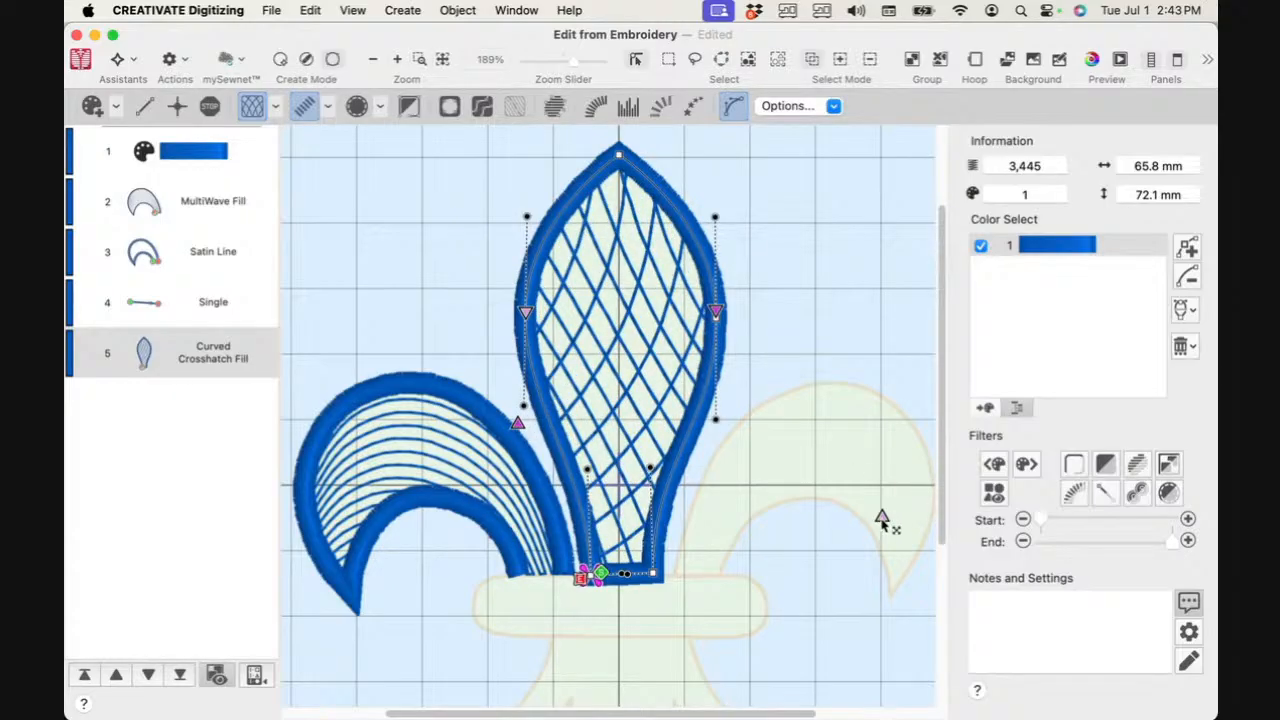
pyautogui.moveTo(884, 518)
pyautogui.mouseDown()
pyautogui.moveTo(730, 460)
pyautogui.moveTo(740, 465)
pyautogui.mouseUp()
# Step: Undo the accidental shift of the left outline point, and fine-tune the upper and lower right crosshatch curve markers
pyautogui.moveTo(532, 313); pyautogui.dragTo(541, 315)
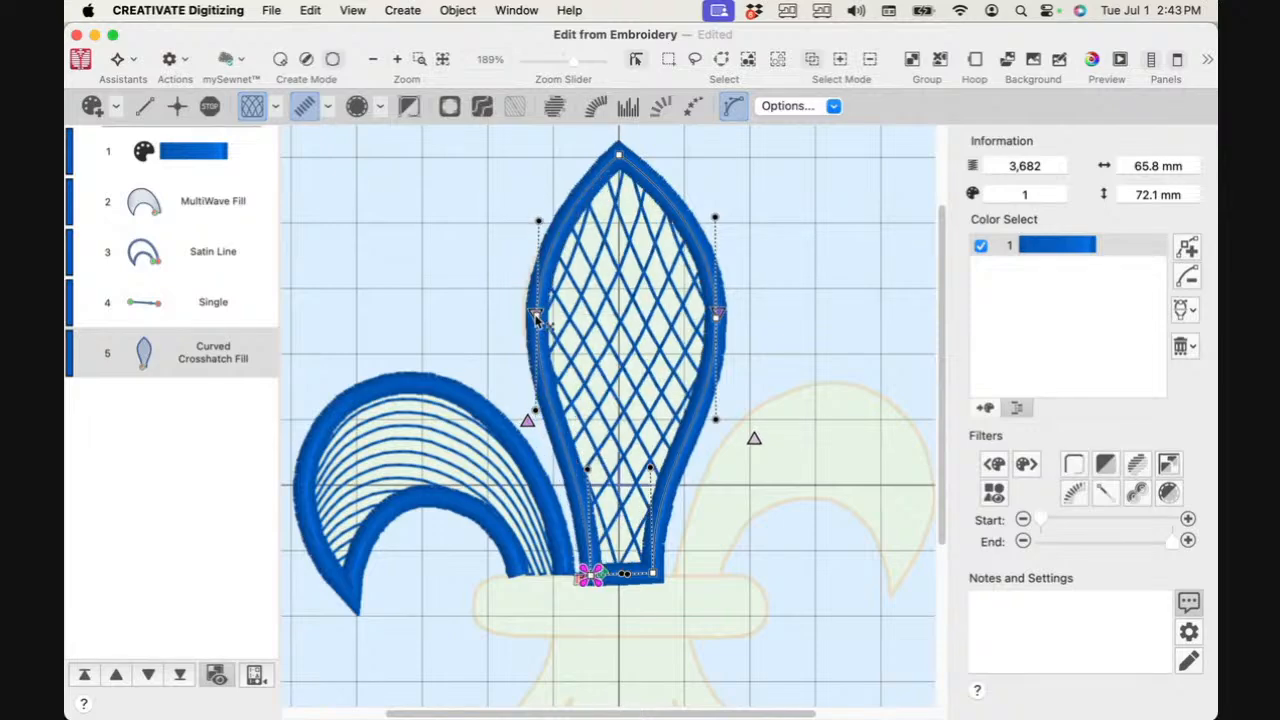
pyautogui.press('super+z')
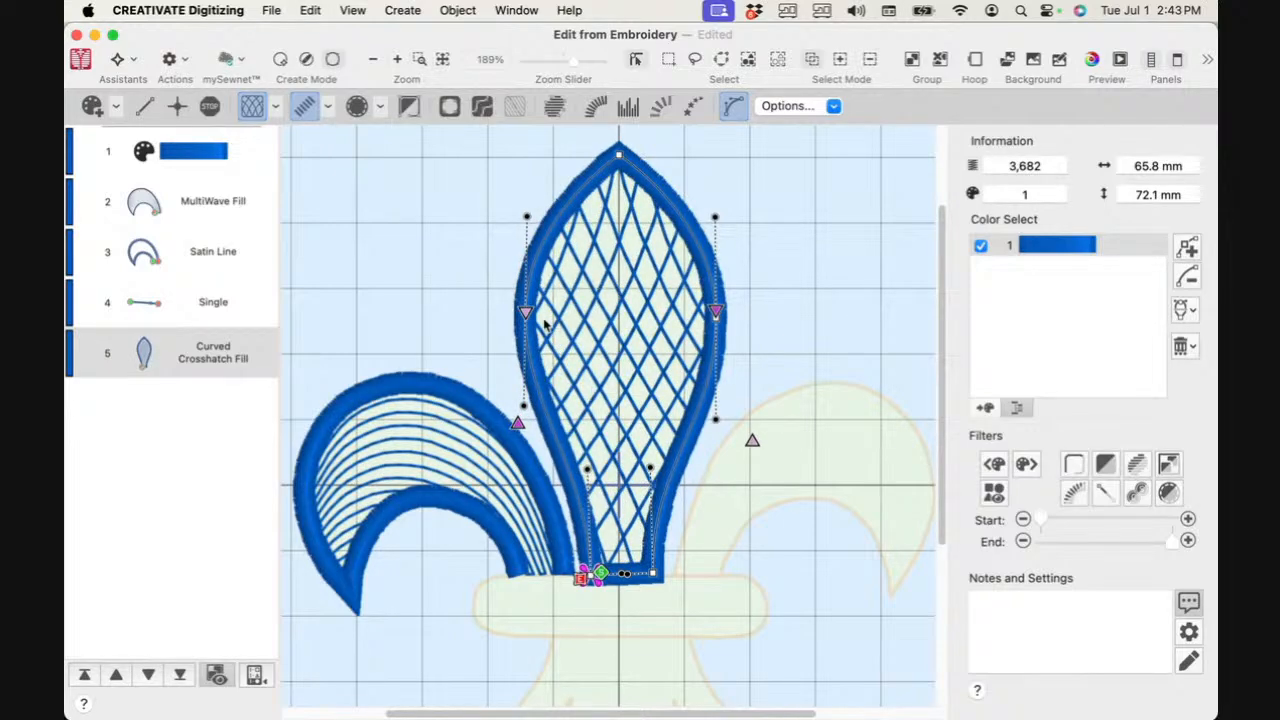
pyautogui.moveTo(527, 313); pyautogui.dragTo(537, 318)
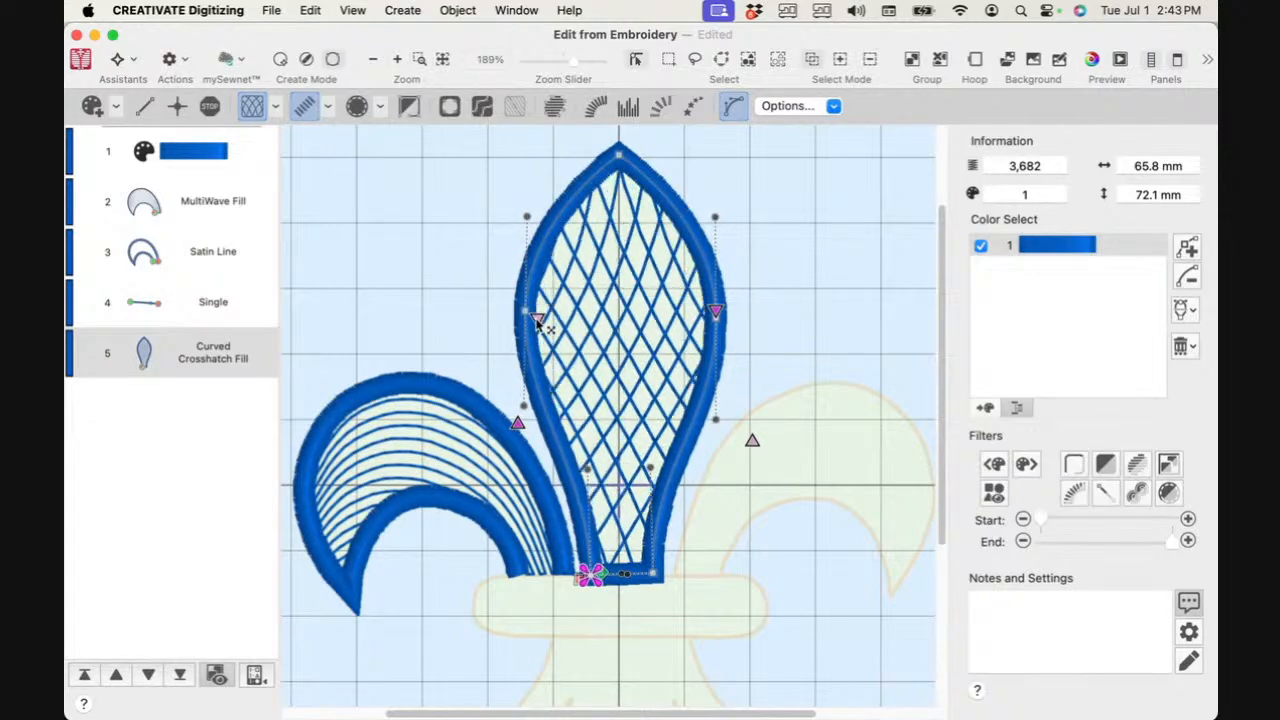
pyautogui.moveTo(716, 313); pyautogui.dragTo(712, 314)
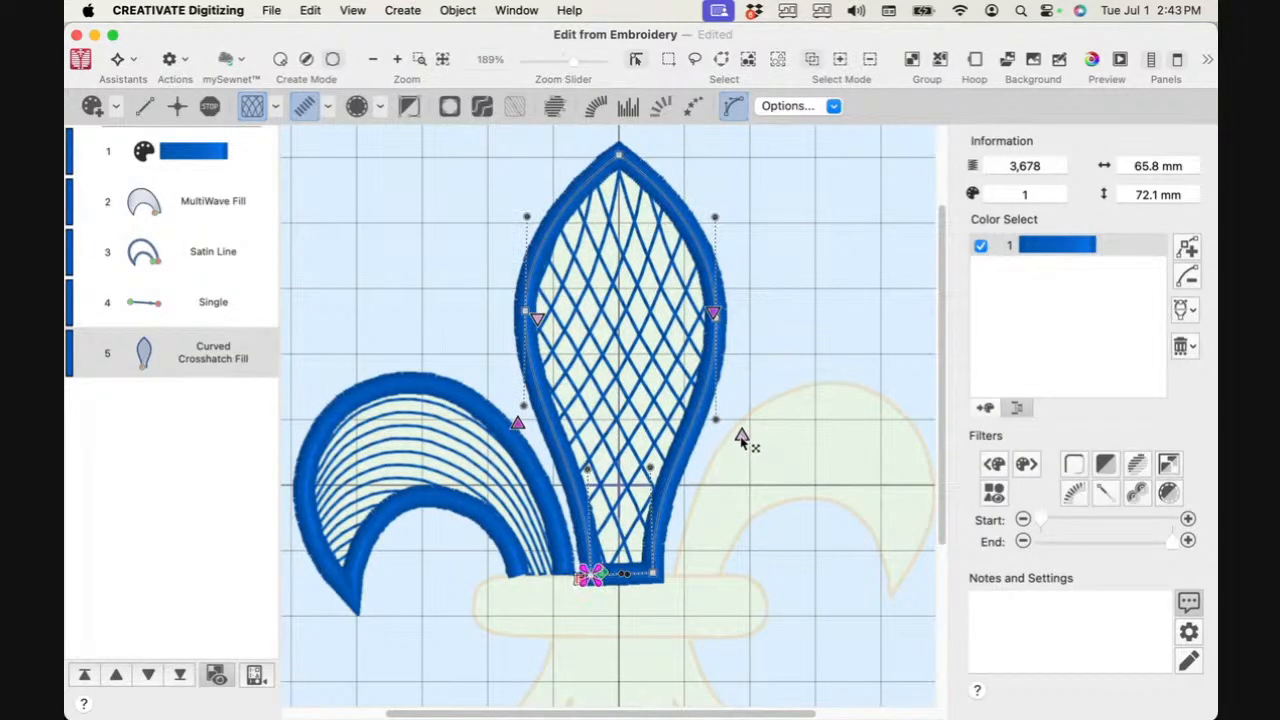
pyautogui.moveTo(737, 437); pyautogui.dragTo(740, 437)
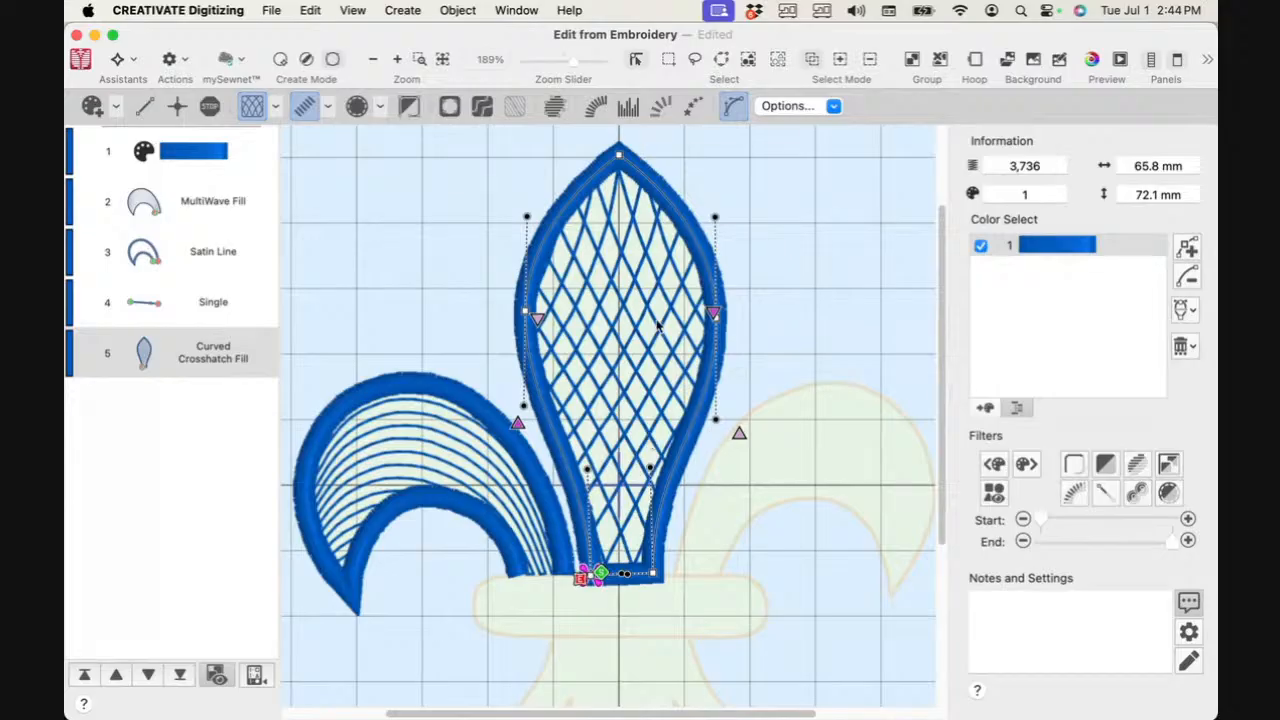
# Step: Break the center petal apart into fill and border objects, and undo it
pyautogui.click(457, 10)
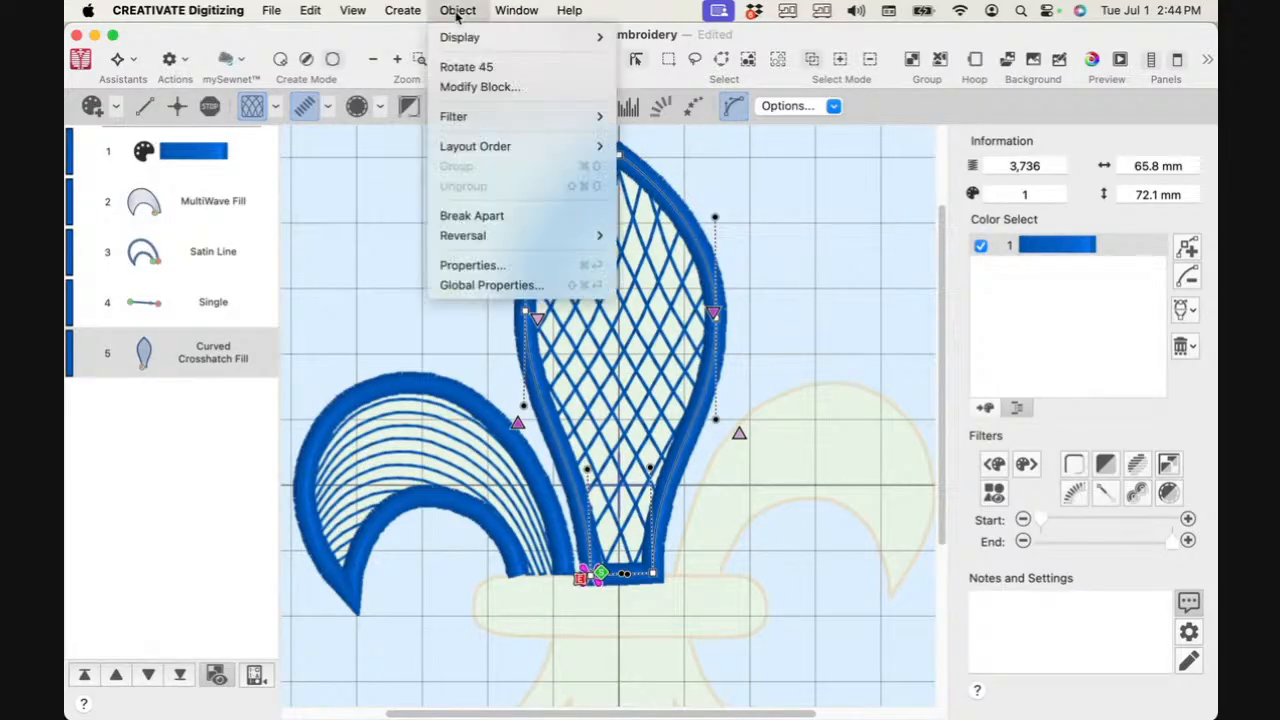
pyautogui.click(470, 216)
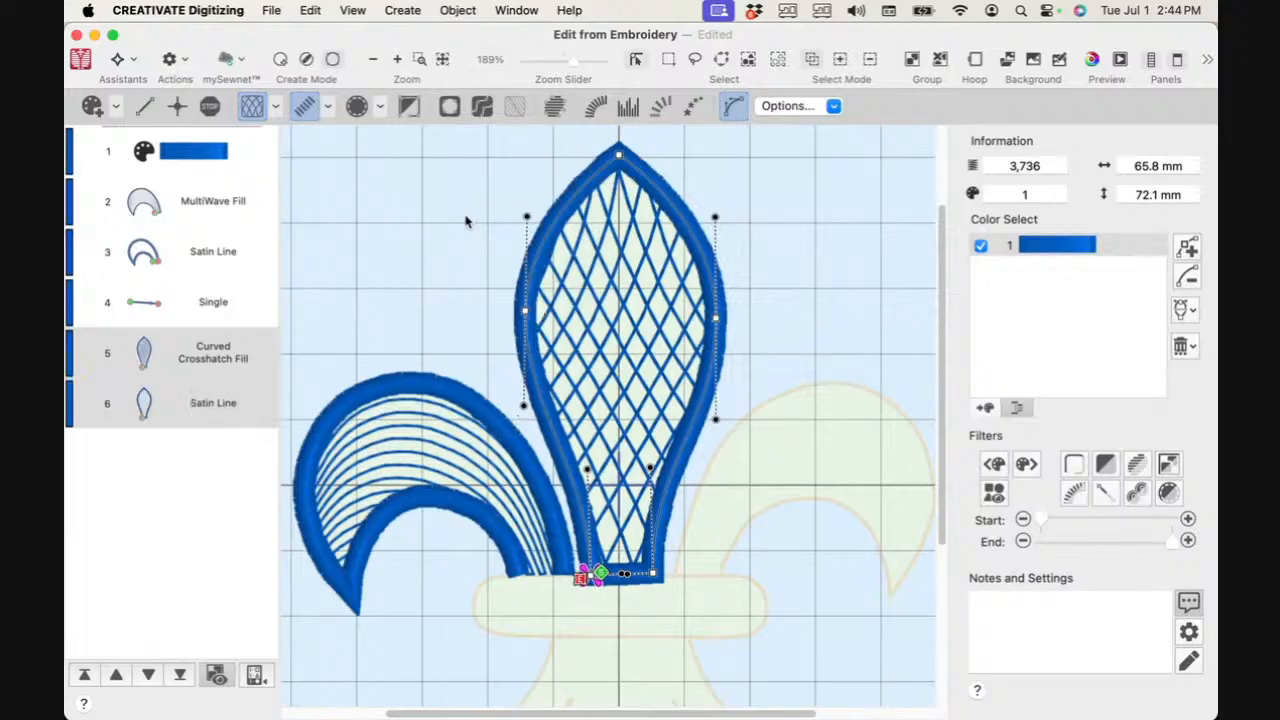
pyautogui.click(308, 11)
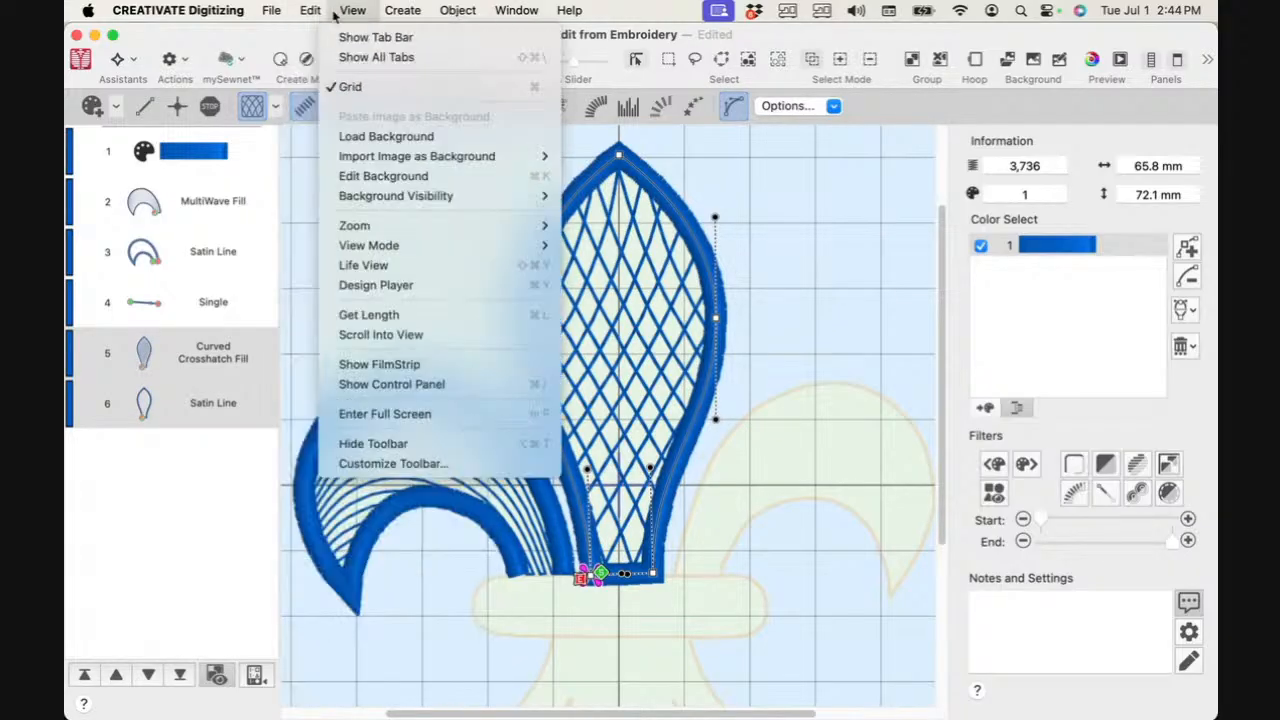
pyautogui.click(325, 38)
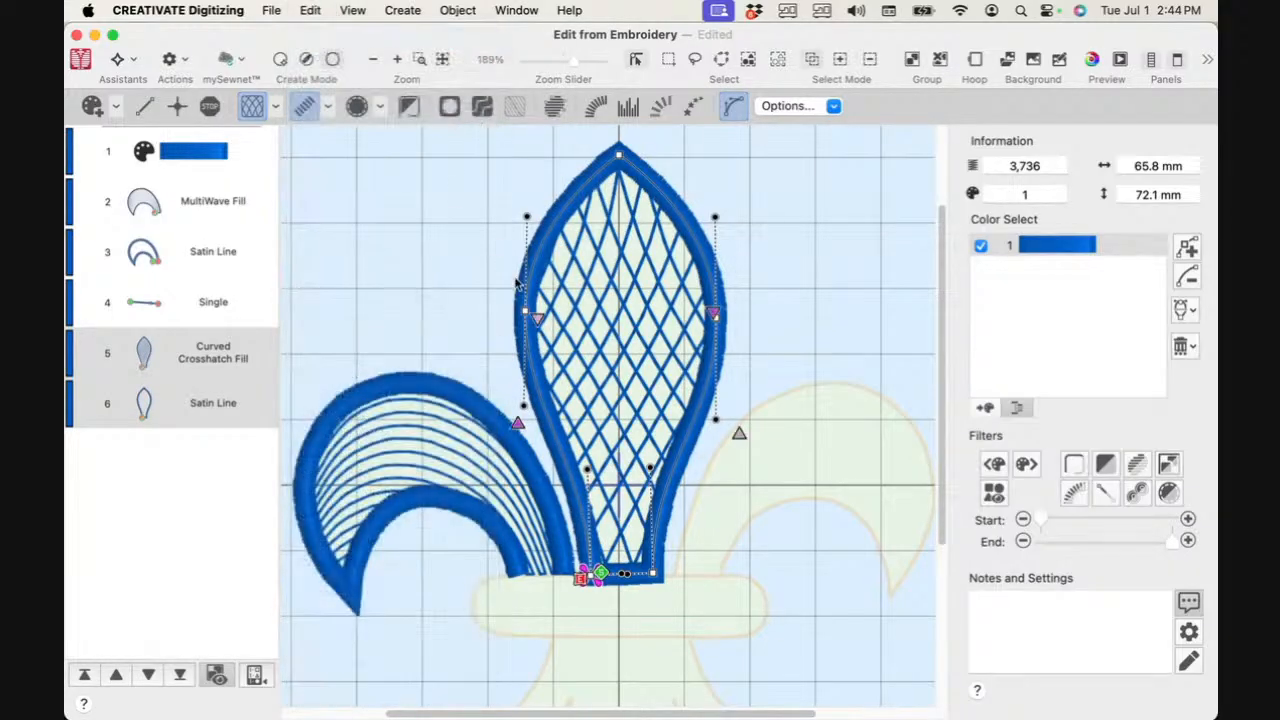
# Step: Turn off Closed Border for the center petal's satin line, and break the petal apart into separate fill and border objects
pyautogui.rightClick(623, 289)
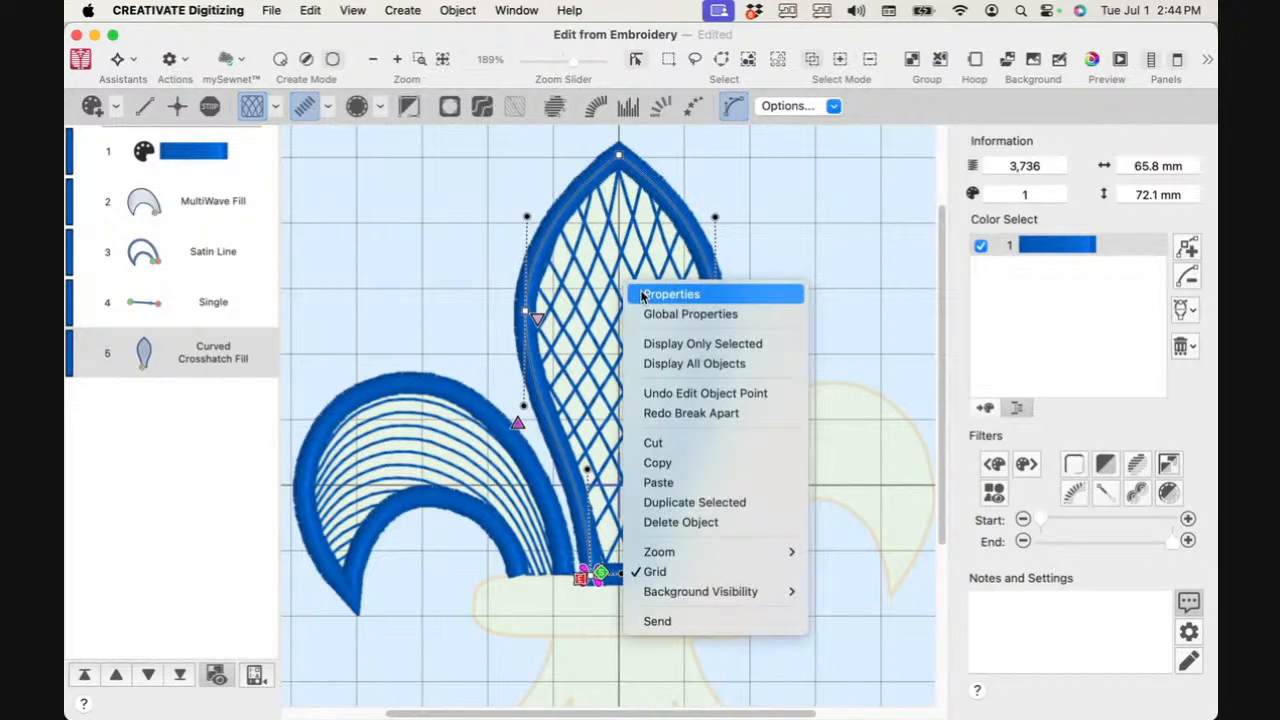
pyautogui.click(641, 294)
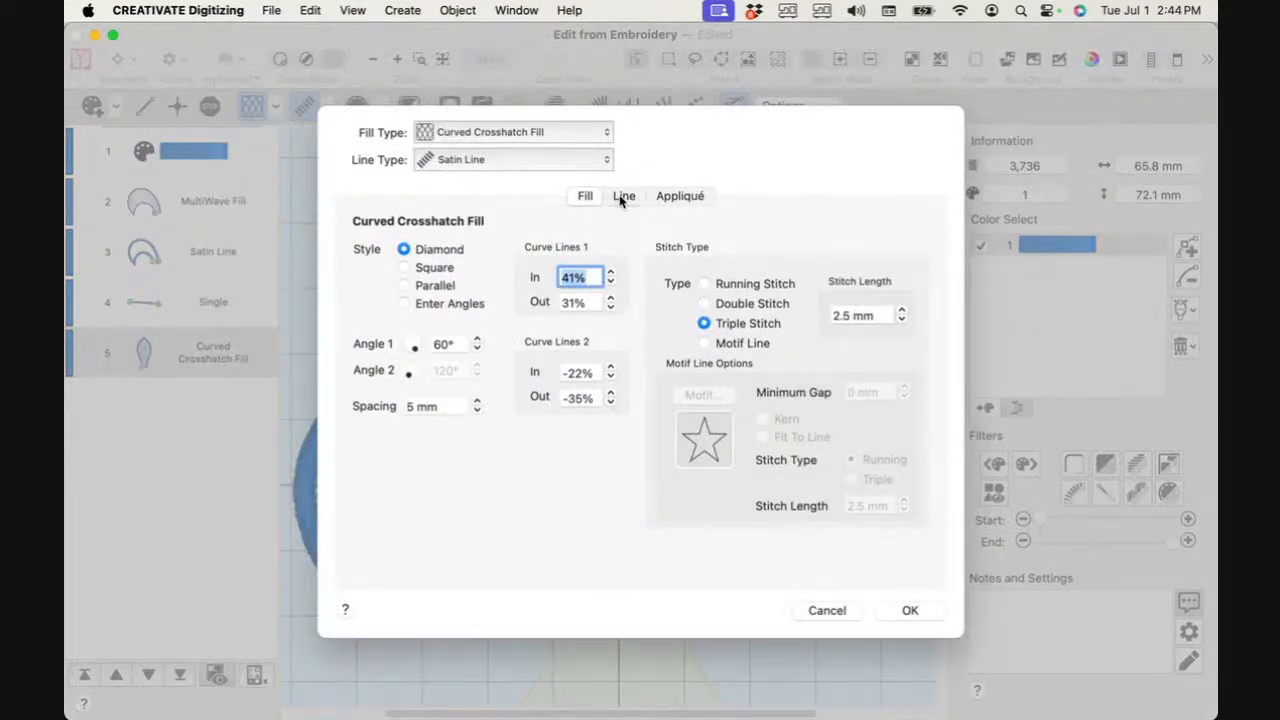
pyautogui.click(623, 197)
pyautogui.click(366, 224)
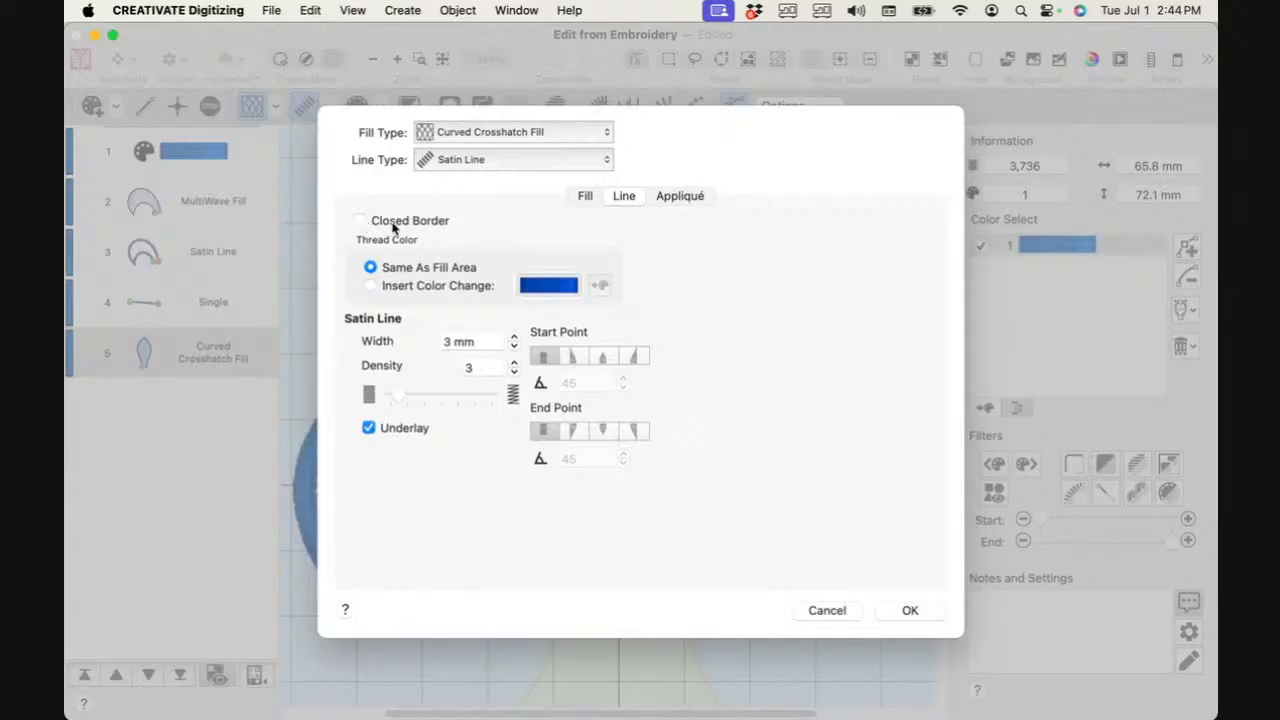
pyautogui.click(913, 610)
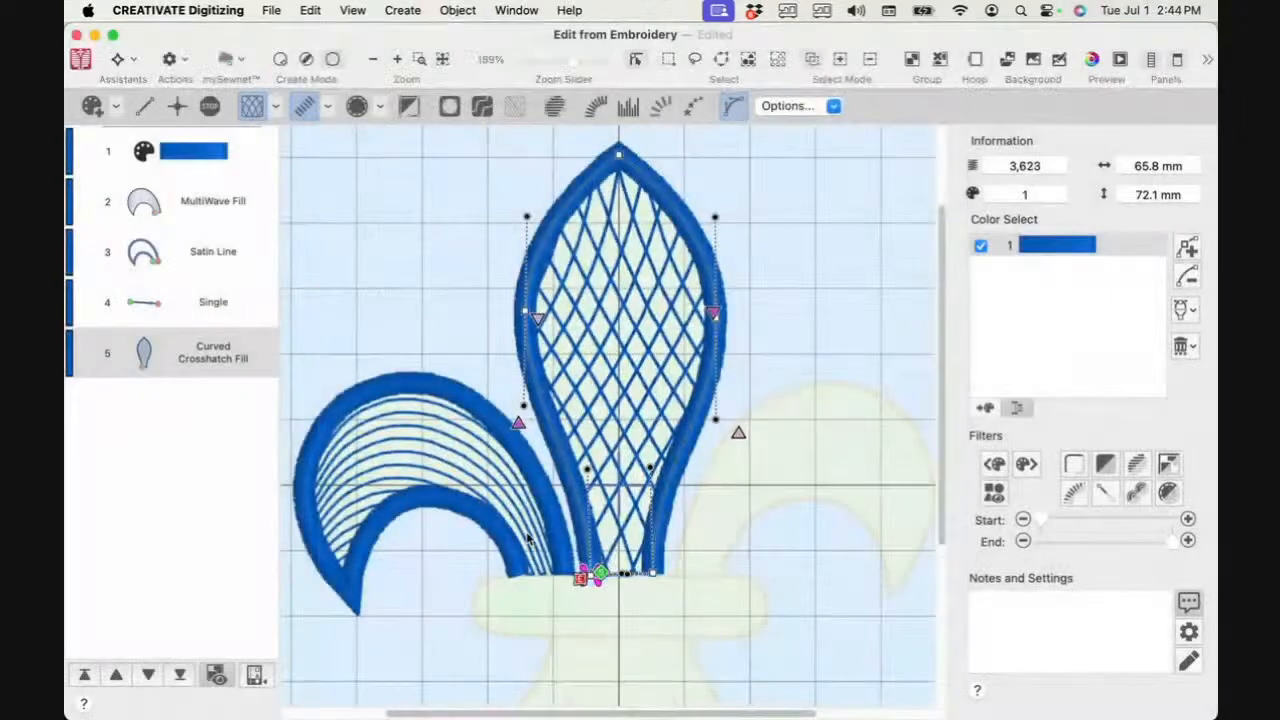
pyautogui.click(460, 11)
pyautogui.click(510, 216)
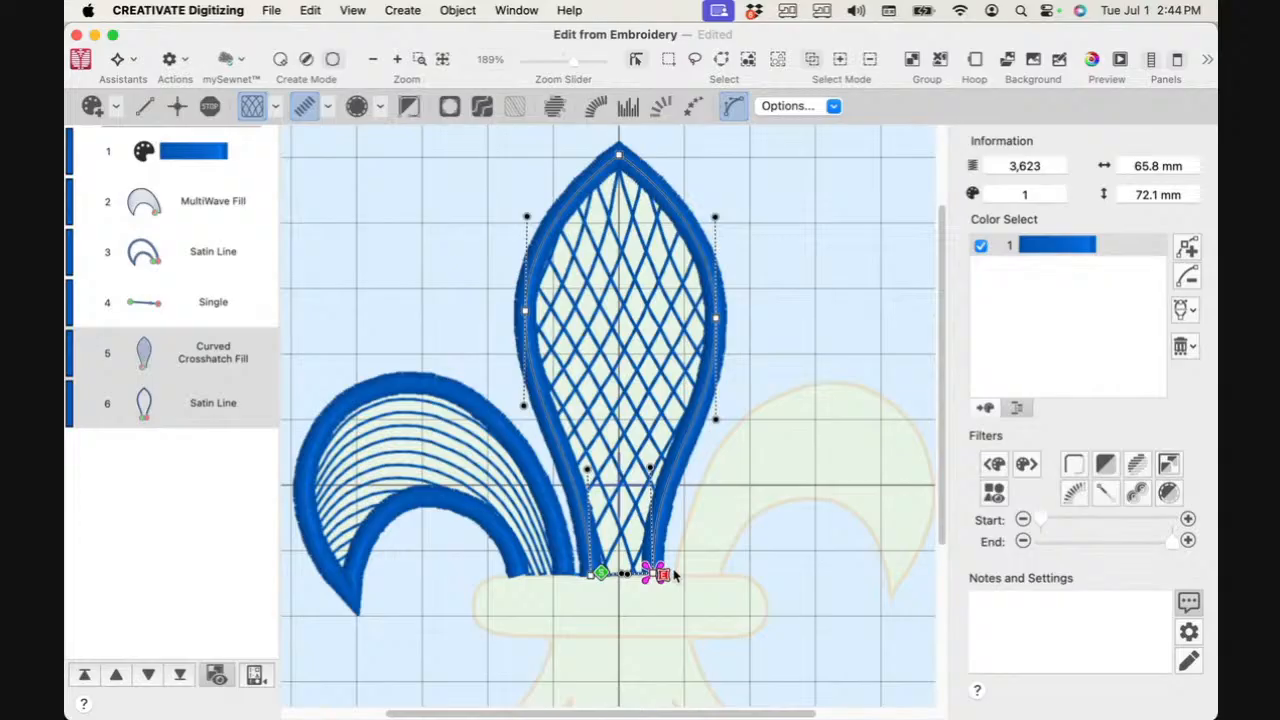
# Step: Add a short Single Stitch line from the center petal's lower right corner to the right petal's base, and finish it
pyautogui.click(144, 107)
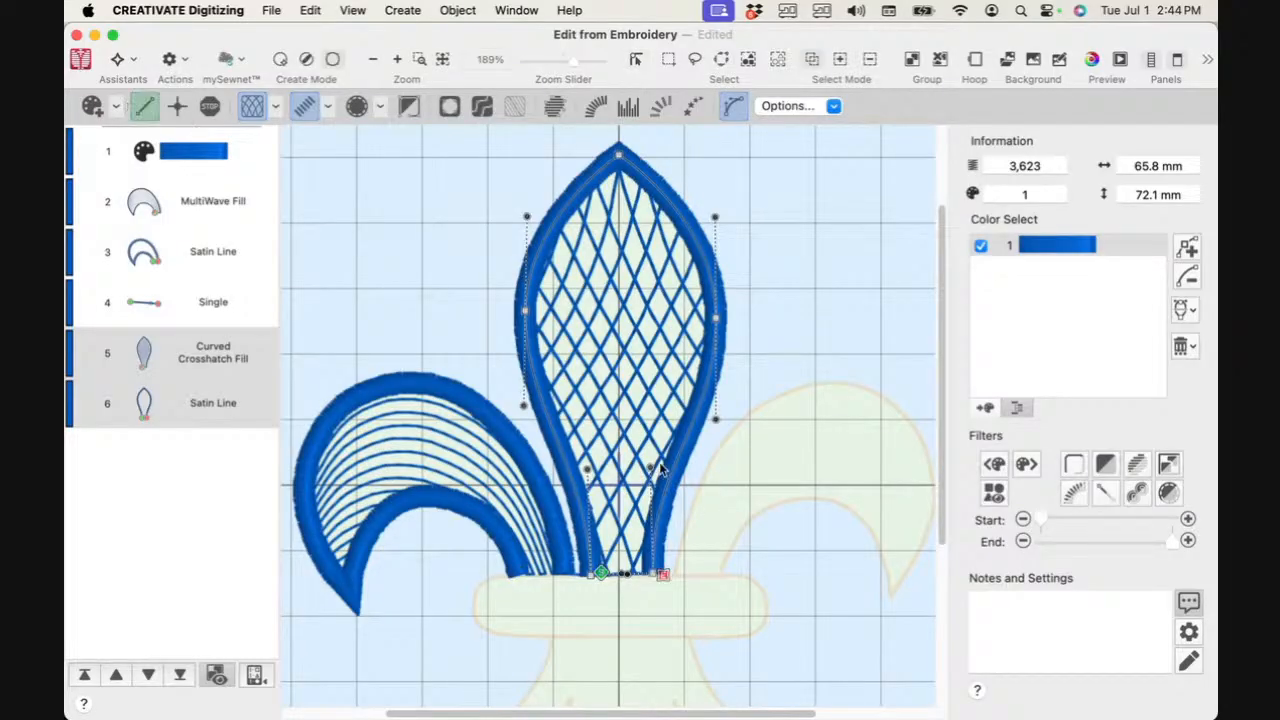
pyautogui.click(673, 577)
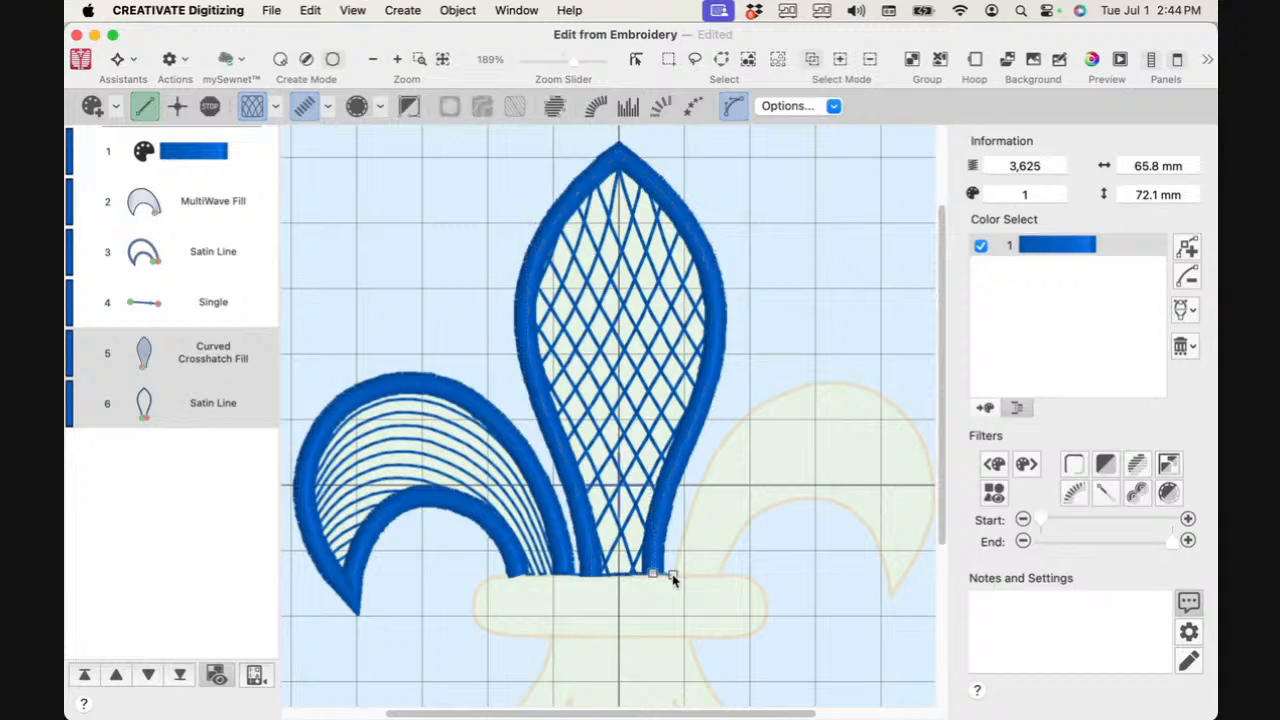
pyautogui.rightClick(810, 231)
pyautogui.click(822, 235)
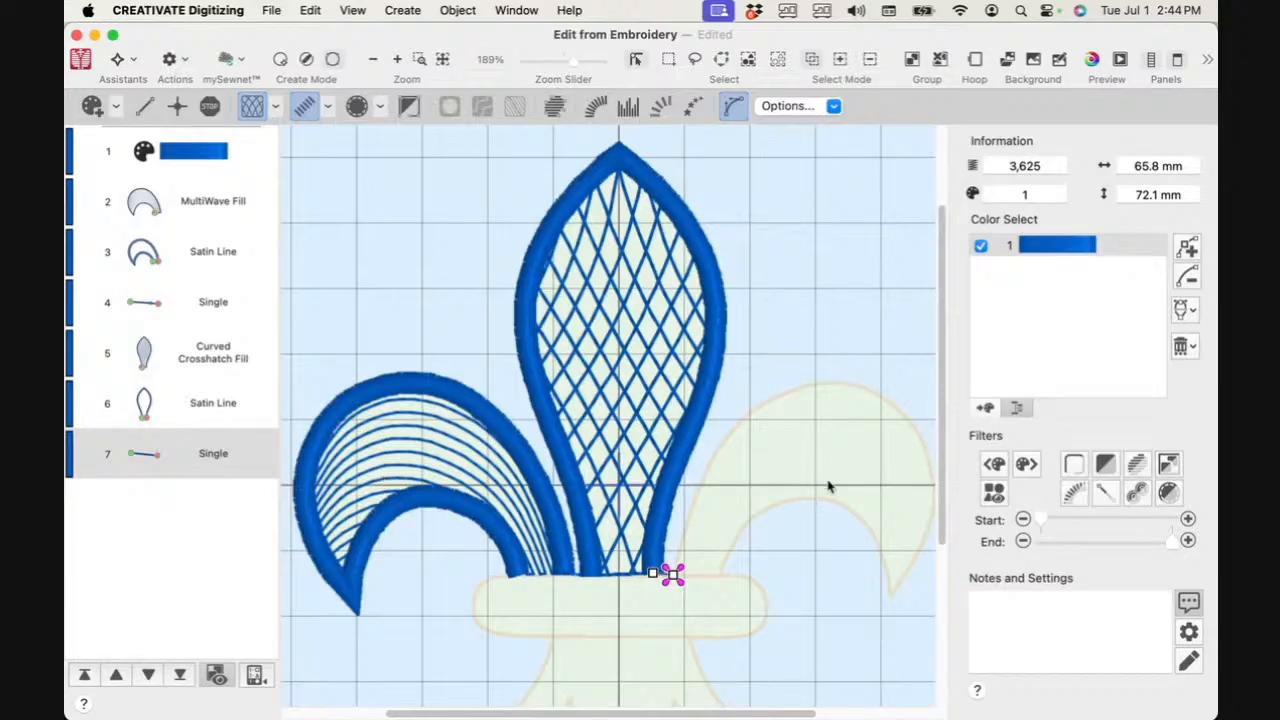
# Step: Change the view mode so the design shows only object outlines, without stitches
pyautogui.click(352, 14)
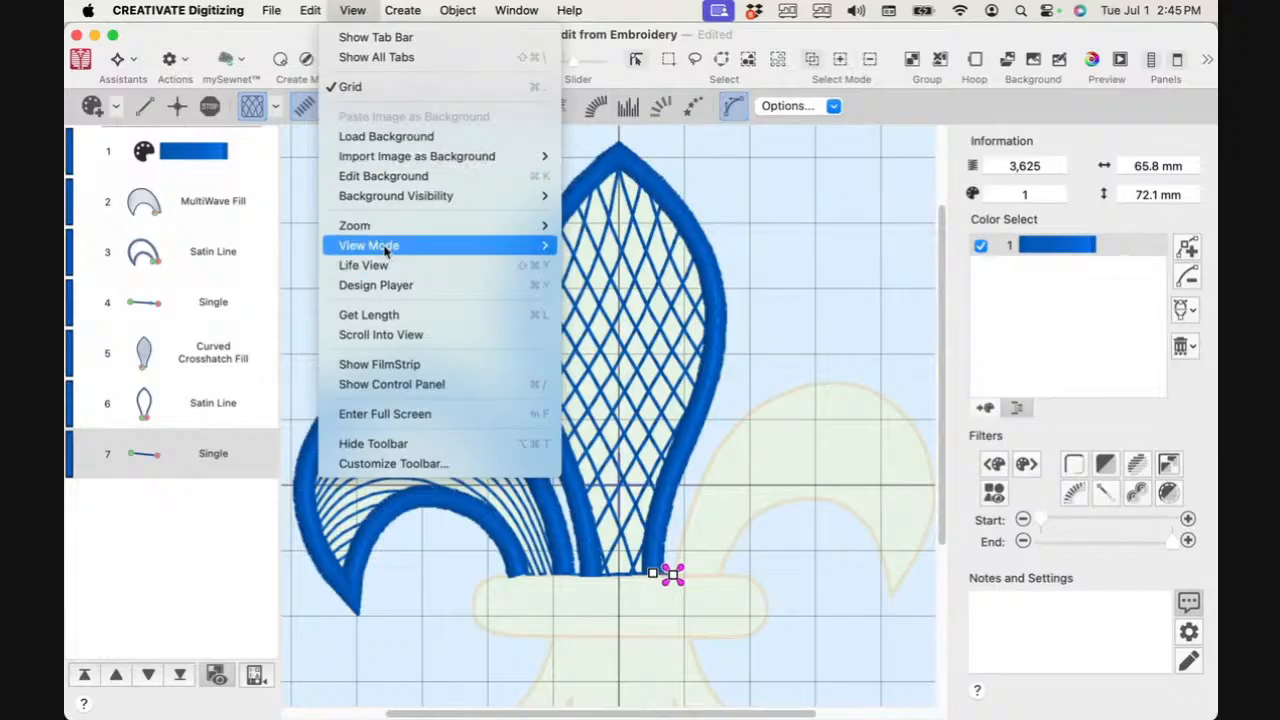
pyautogui.moveTo(380, 246)
pyautogui.click(585, 246)
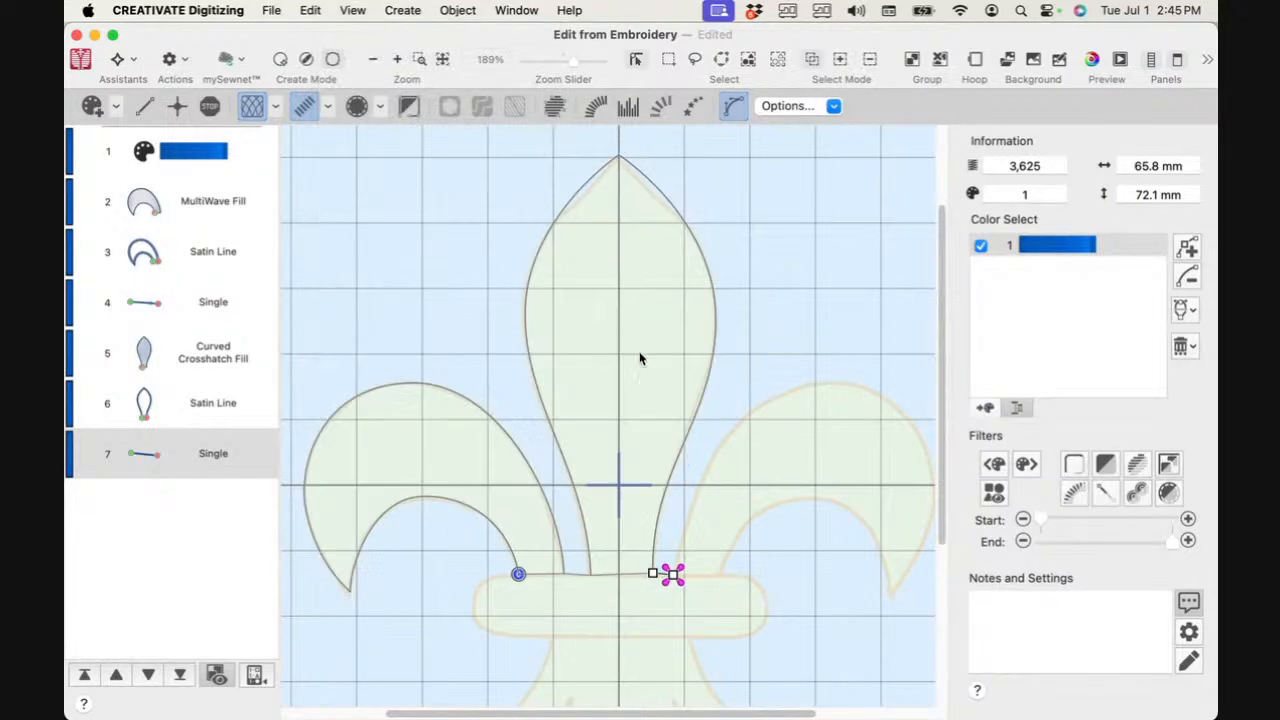
# Step: Duplicate the left petal's MultiWave fill and satin line, and place the copy mirrored horizontally over the right petal
pyautogui.click(211, 200)
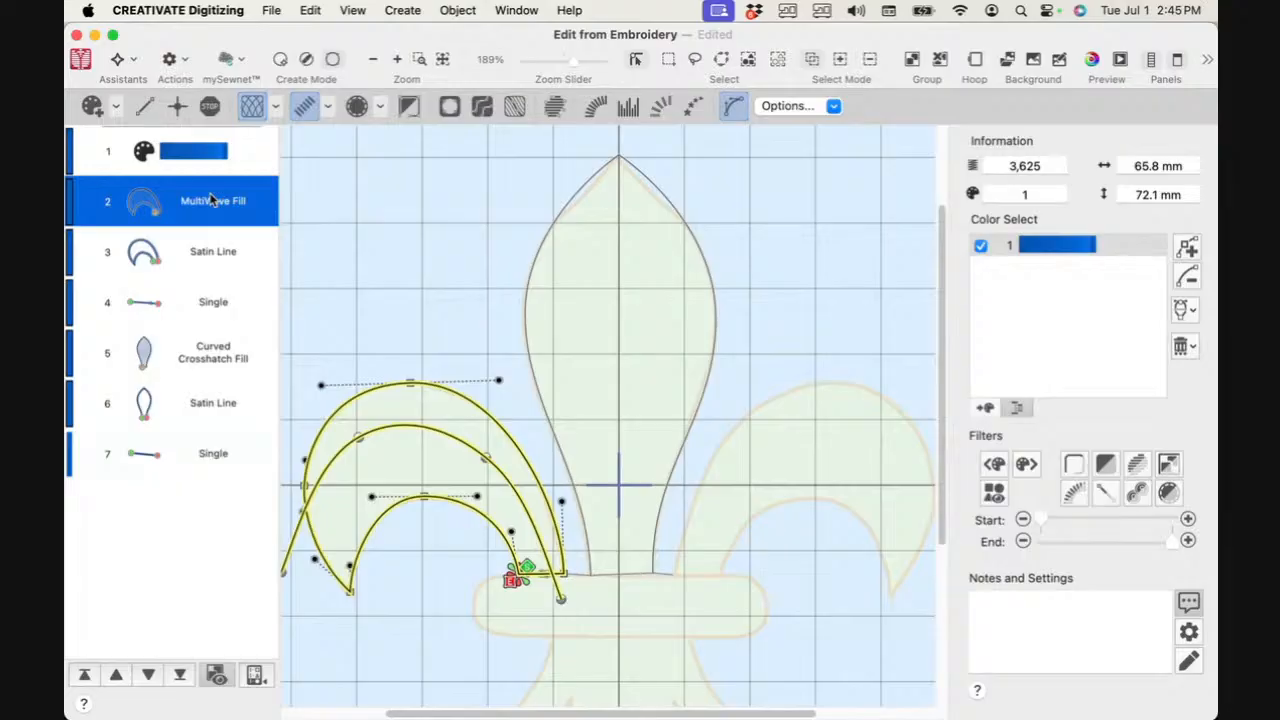
pyautogui.keyDown('shift'); pyautogui.click(221, 255); pyautogui.keyUp('shift')
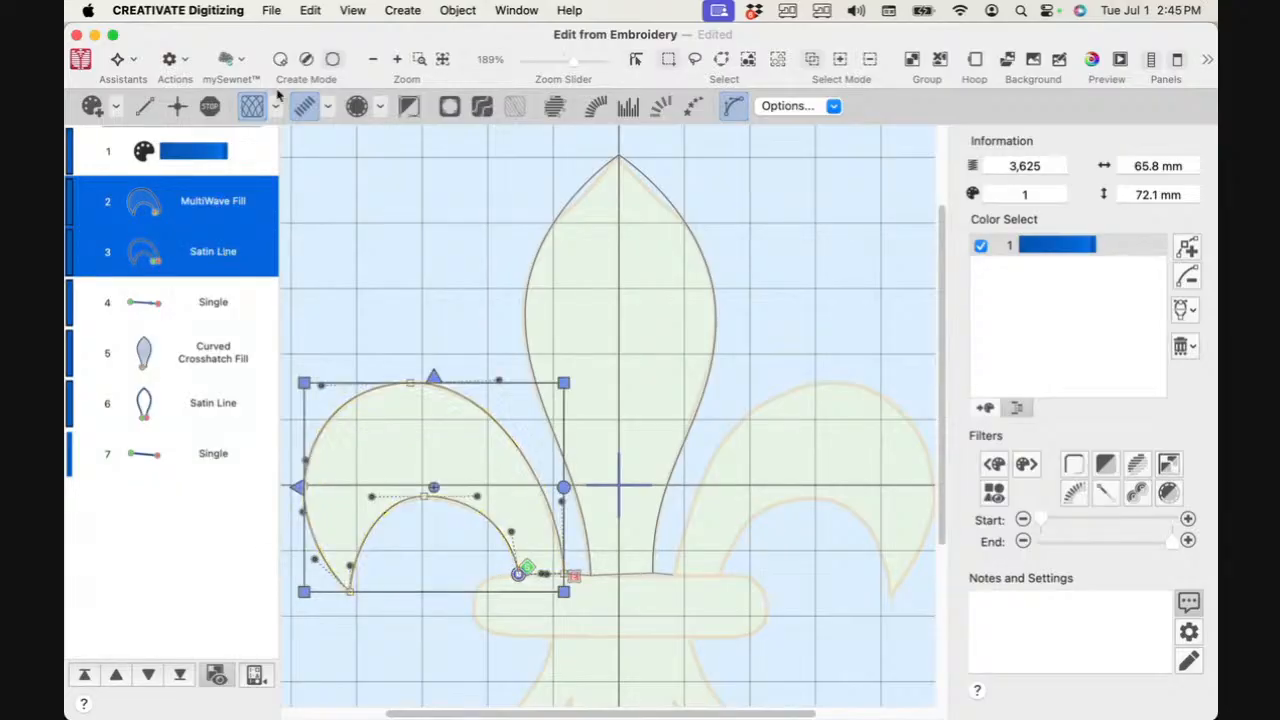
pyautogui.click(310, 10)
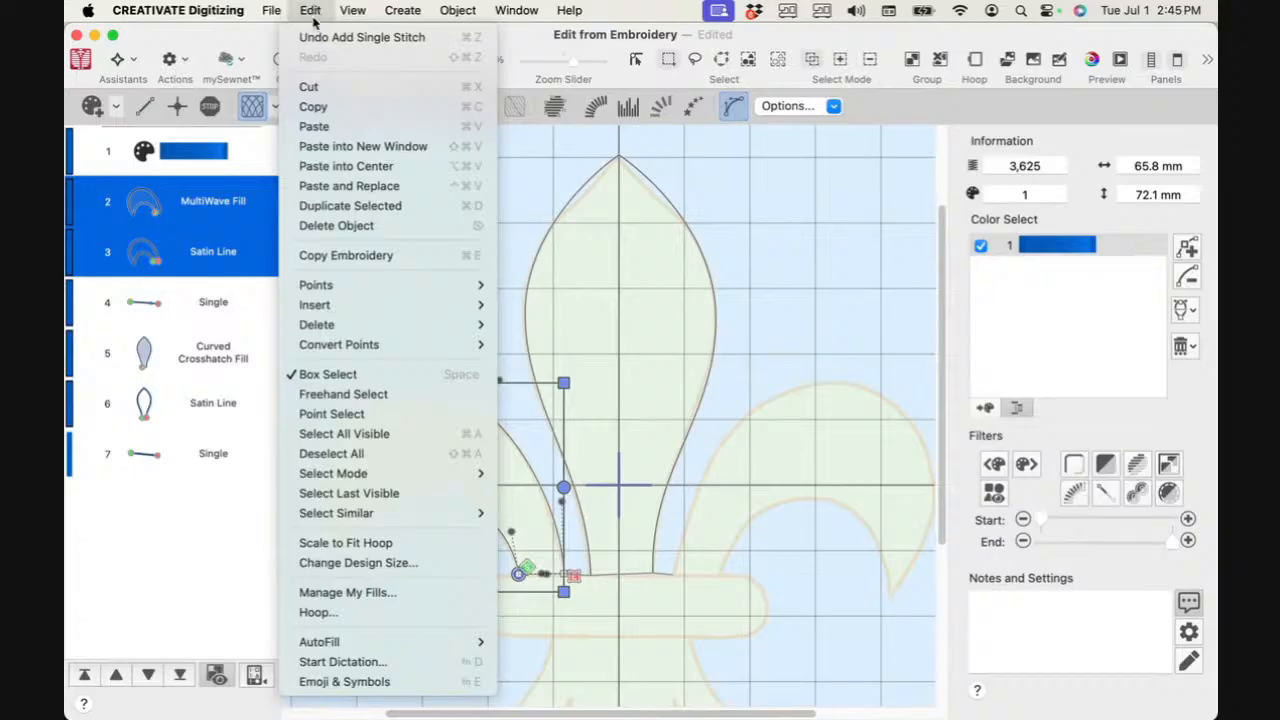
pyautogui.click(345, 205)
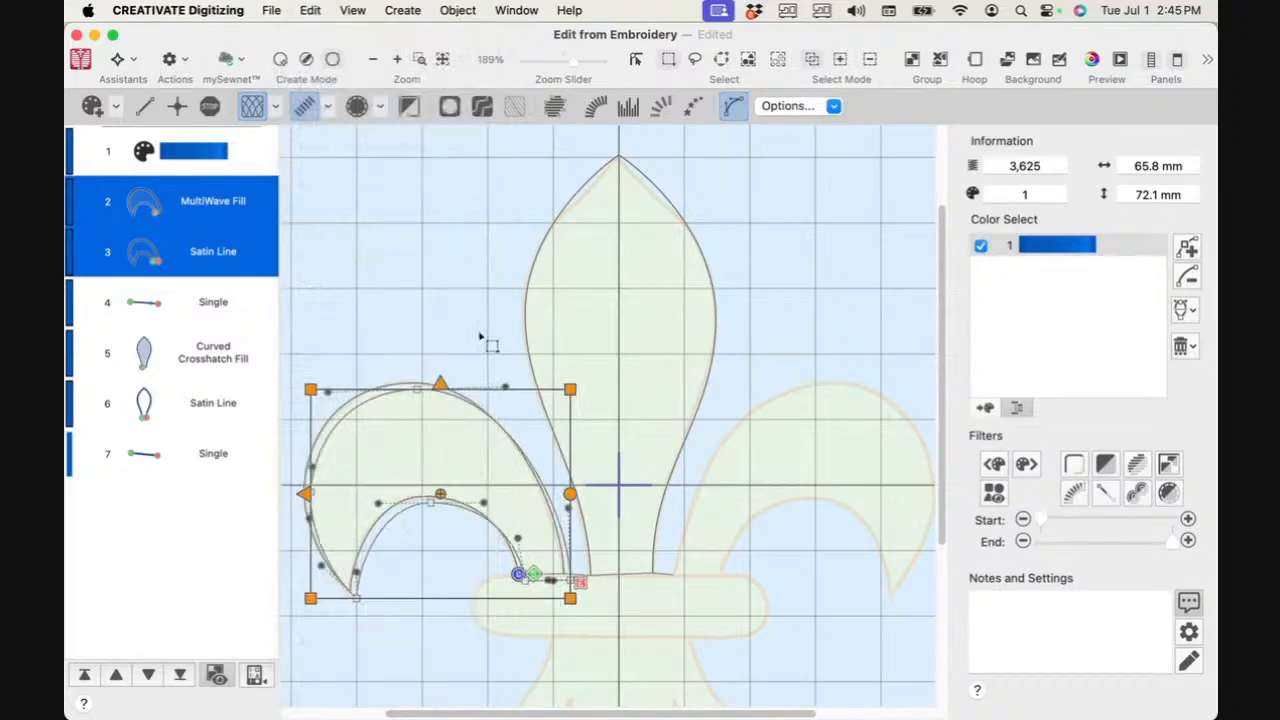
pyautogui.moveTo(207, 422); pyautogui.dragTo(150, 612)
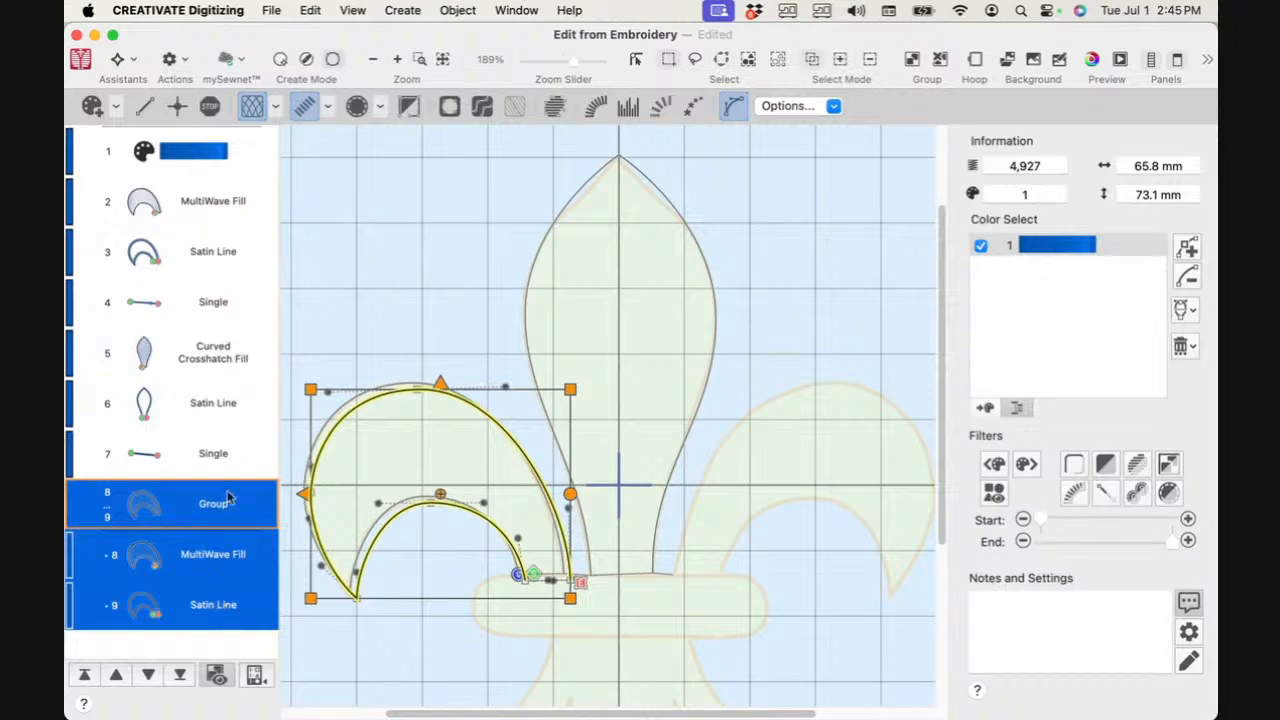
pyautogui.moveTo(397, 464); pyautogui.dragTo(759, 458)
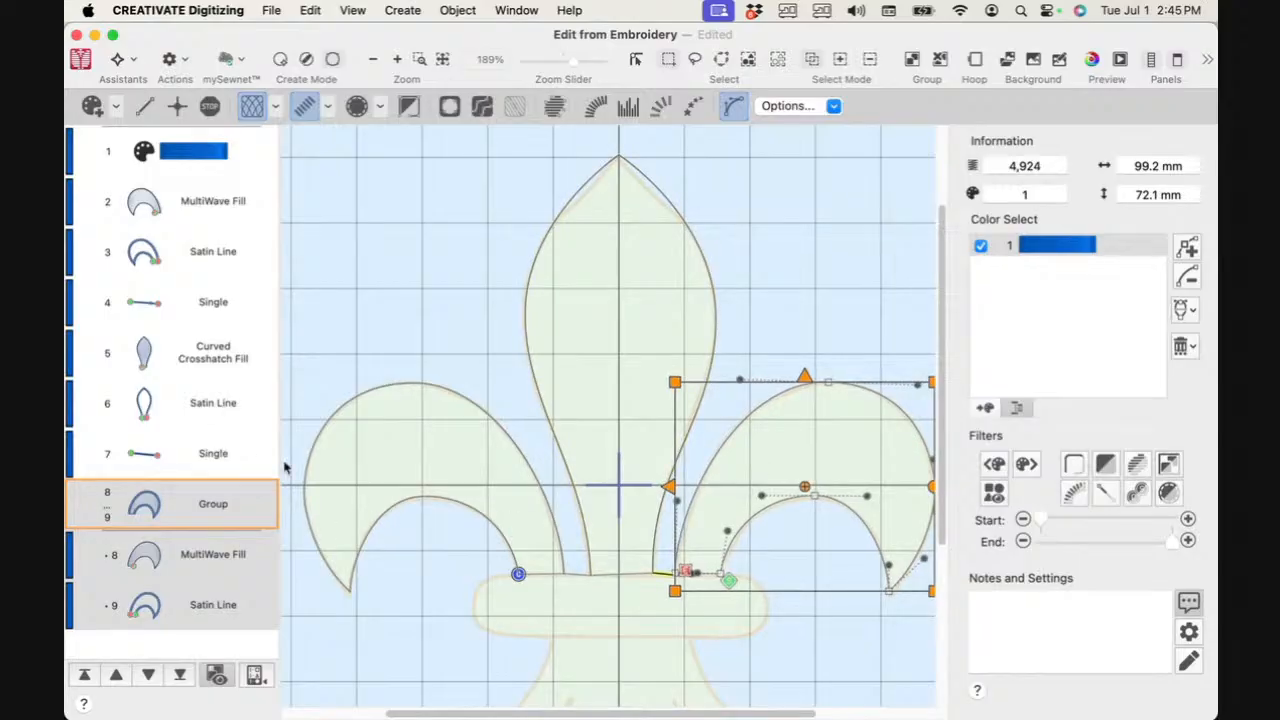
# Step: Ungroup the mirrored right petal into separate MultiWave fill and satin line objects
pyautogui.click(214, 406)
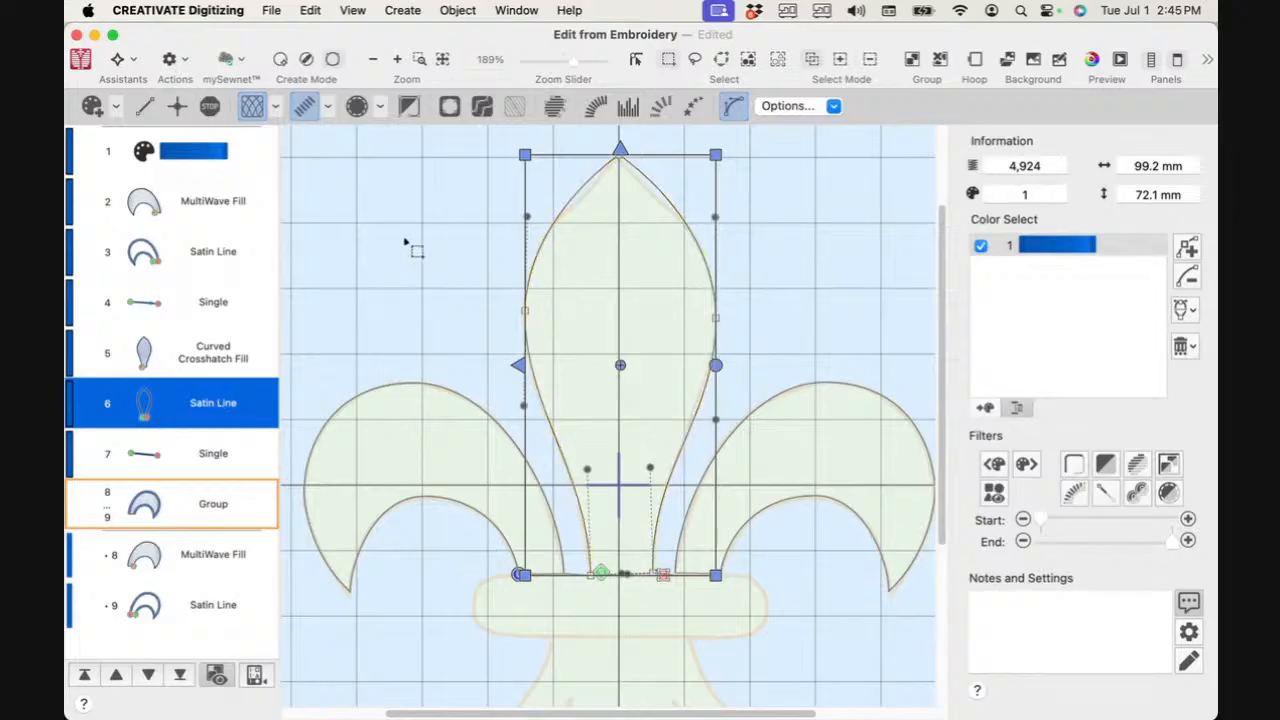
pyautogui.click(153, 528)
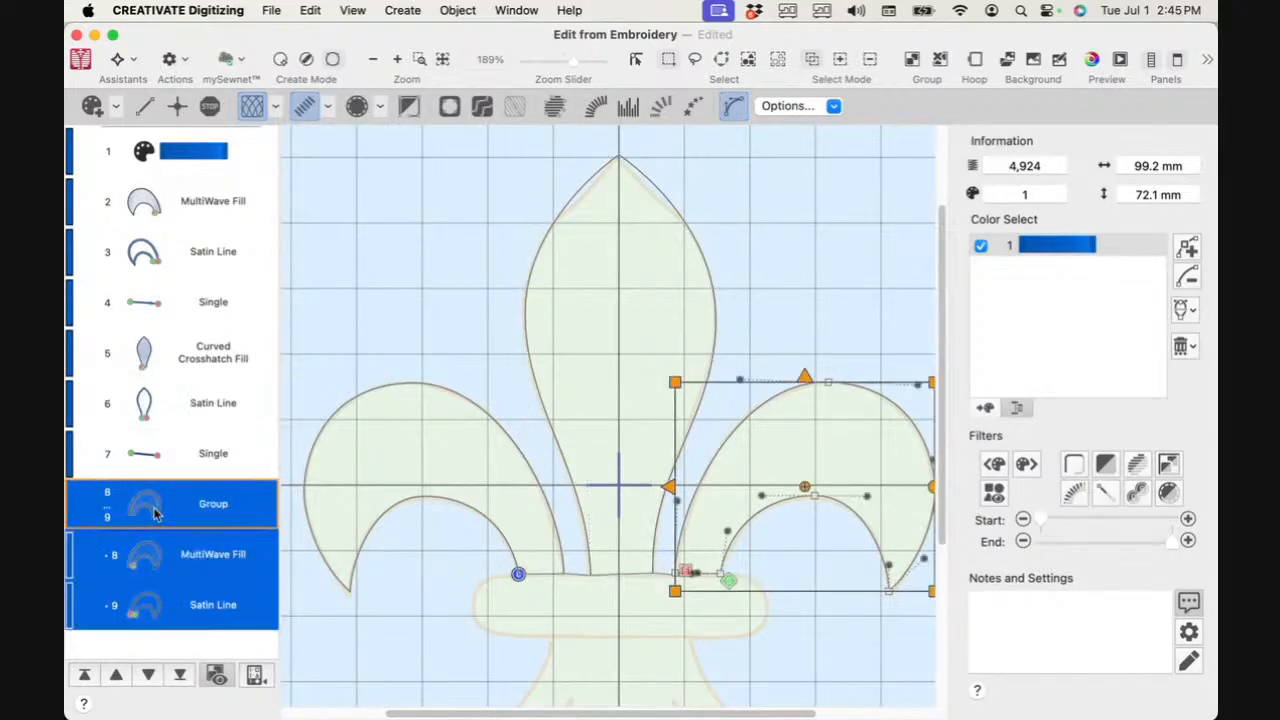
pyautogui.rightClick(158, 512)
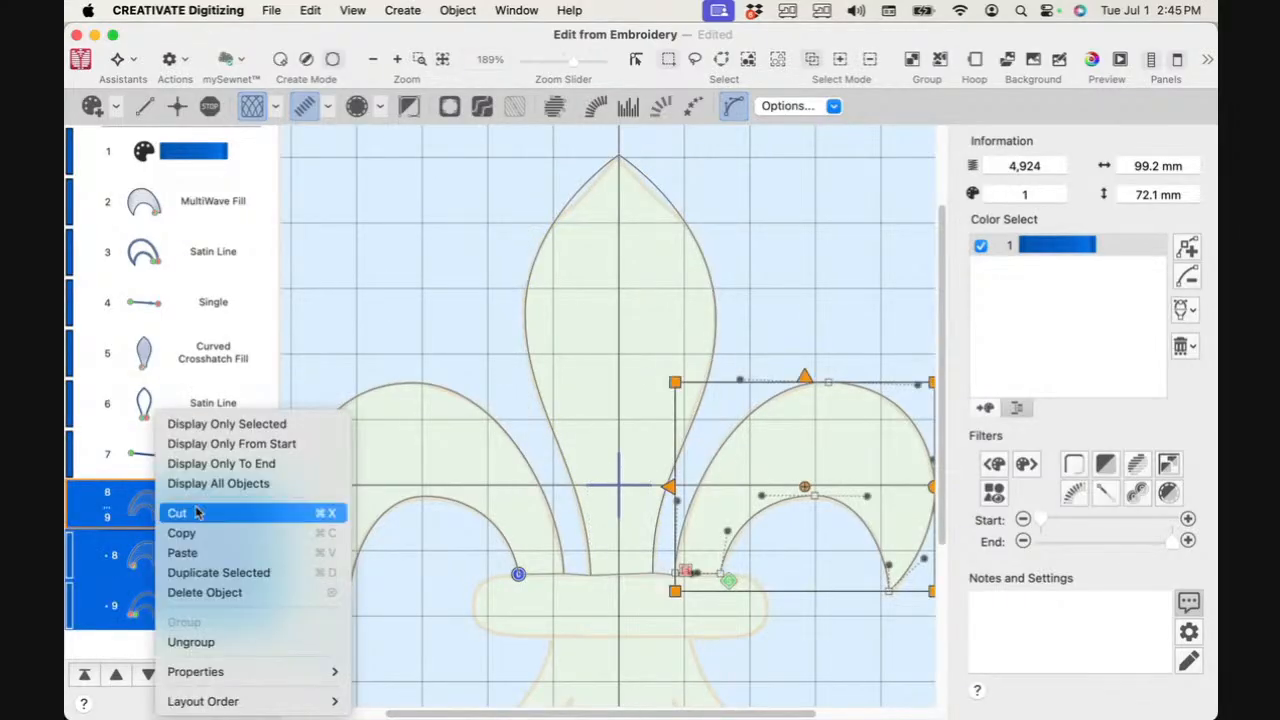
pyautogui.click(226, 643)
pyautogui.click(201, 445)
pyautogui.click(152, 306)
pyautogui.click(181, 422)
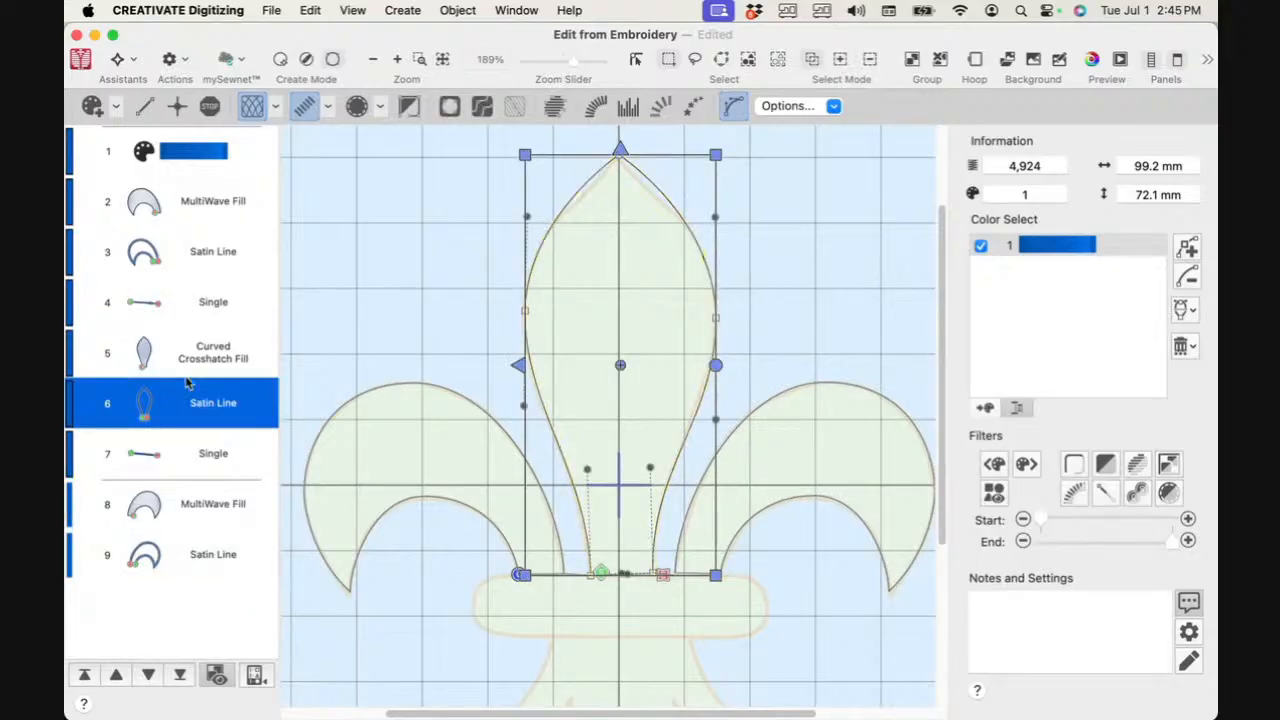
pyautogui.click(196, 345)
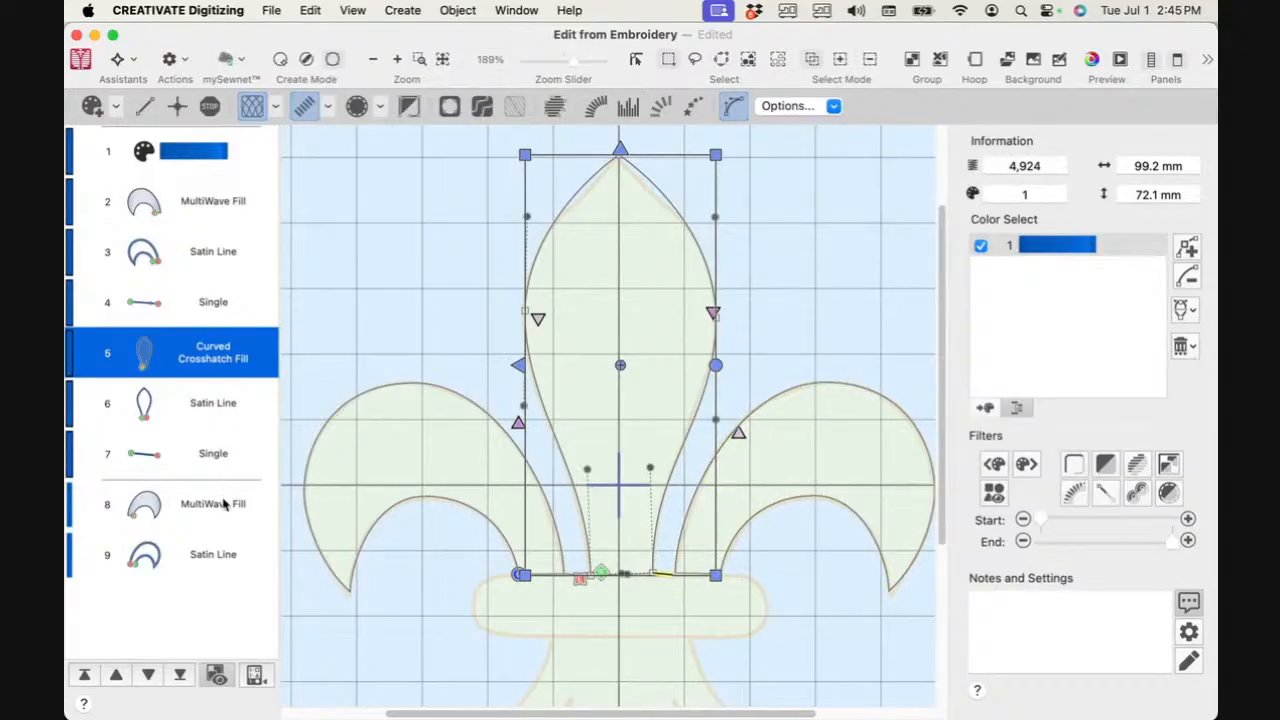
# Step: Move the right petal's MultiWave fill start point to the base corner nearest the center petal, where the single stitch line ends
pyautogui.click(223, 503)
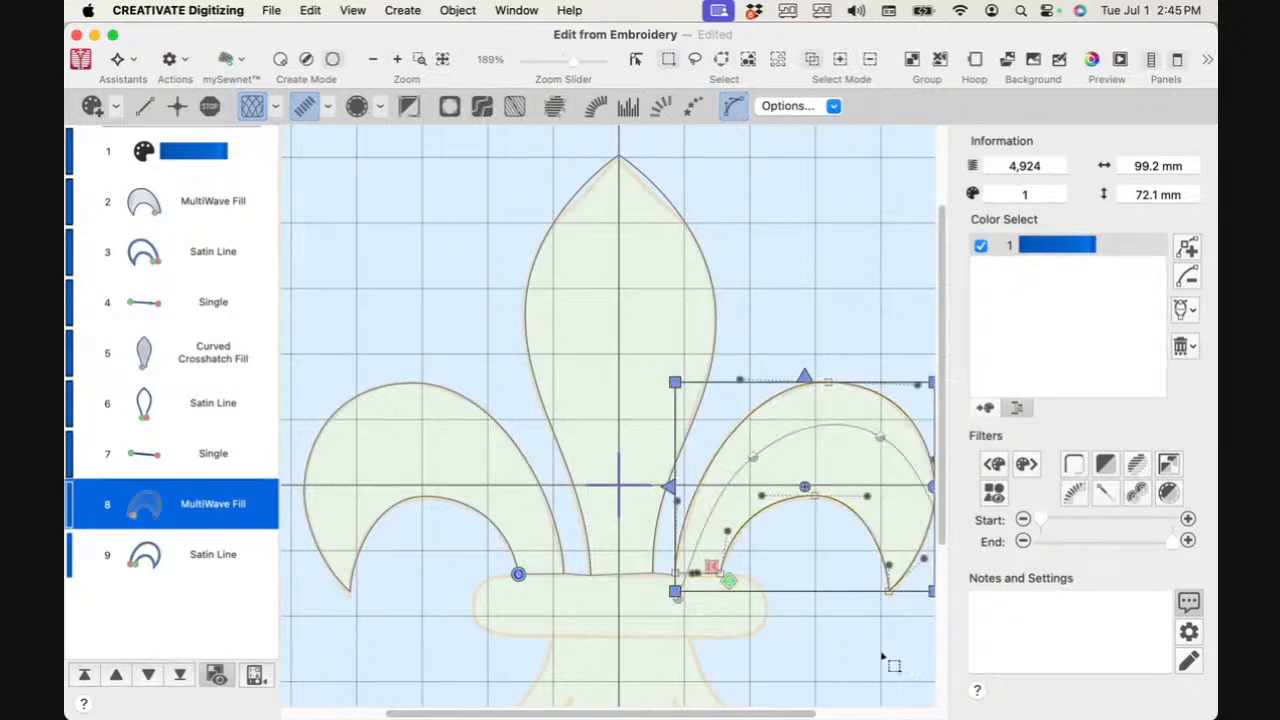
pyautogui.moveTo(765, 714); pyautogui.dragTo(806, 716)
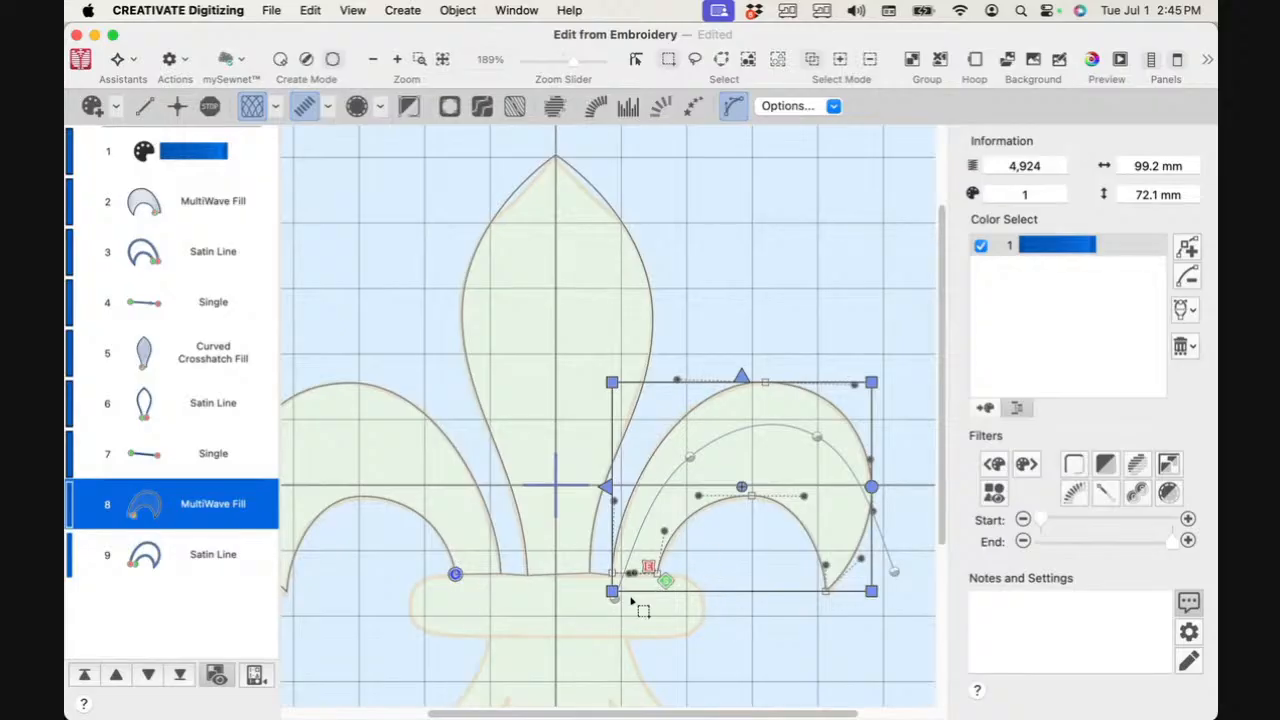
pyautogui.rightClick(690, 498)
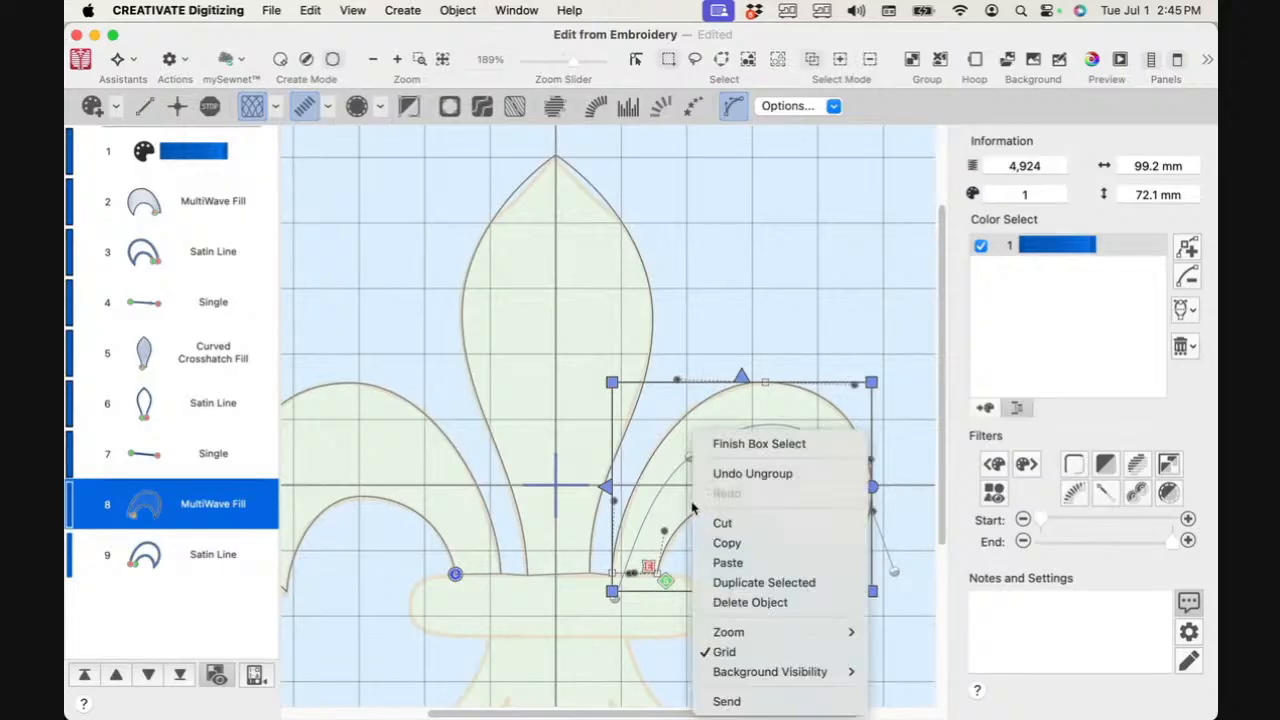
pyautogui.click(780, 446)
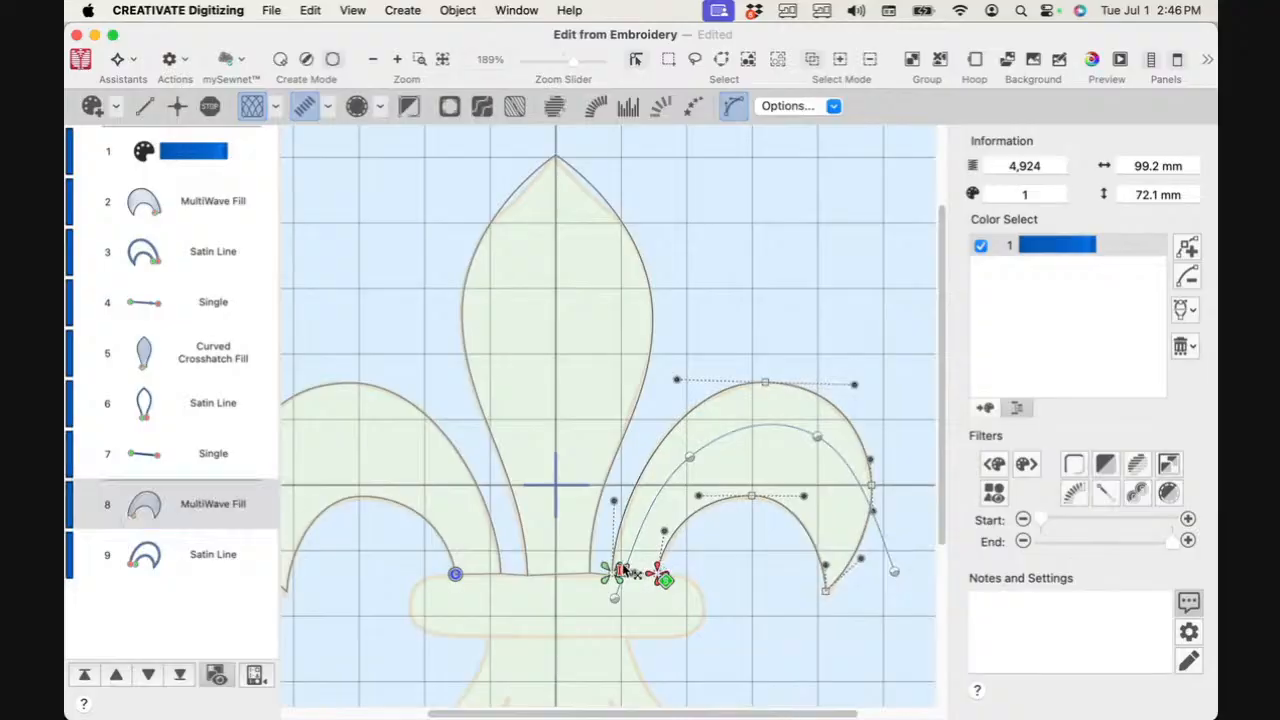
pyautogui.moveTo(665, 581); pyautogui.dragTo(601, 575)
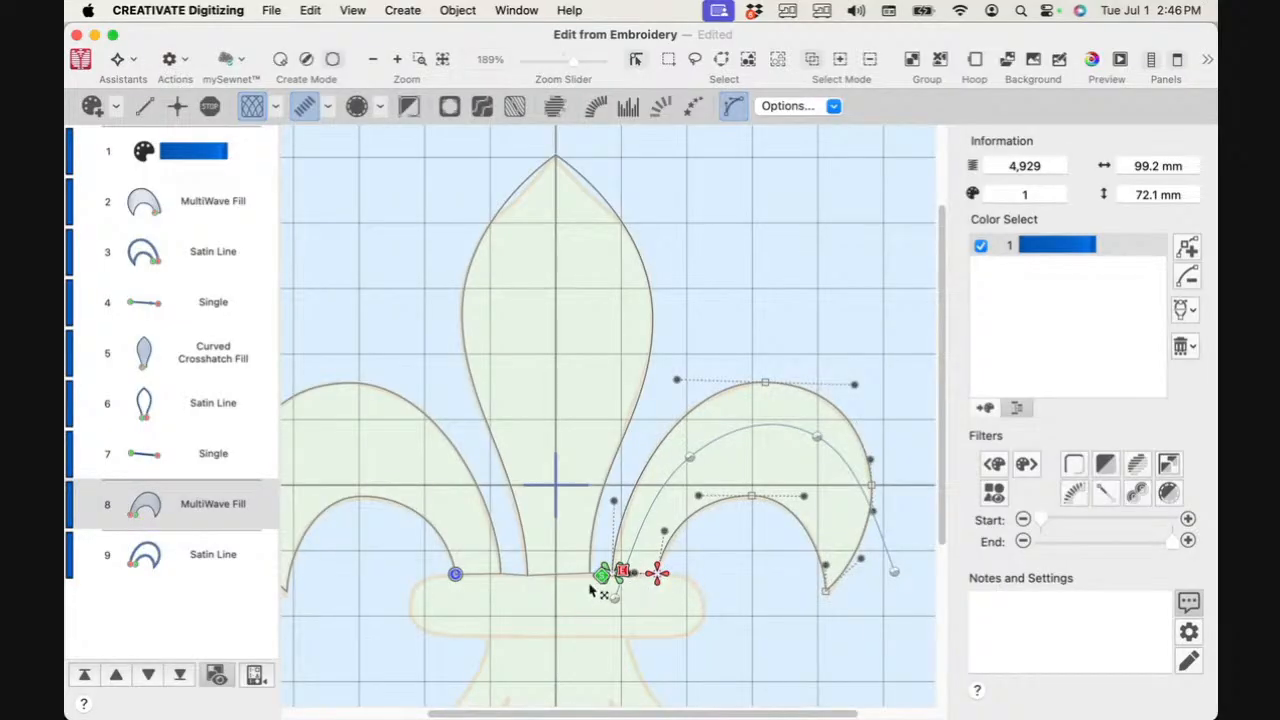
# Step: Reverse the right petal's satin line so it starts at the base corner nearest the center petal
pyautogui.click(206, 465)
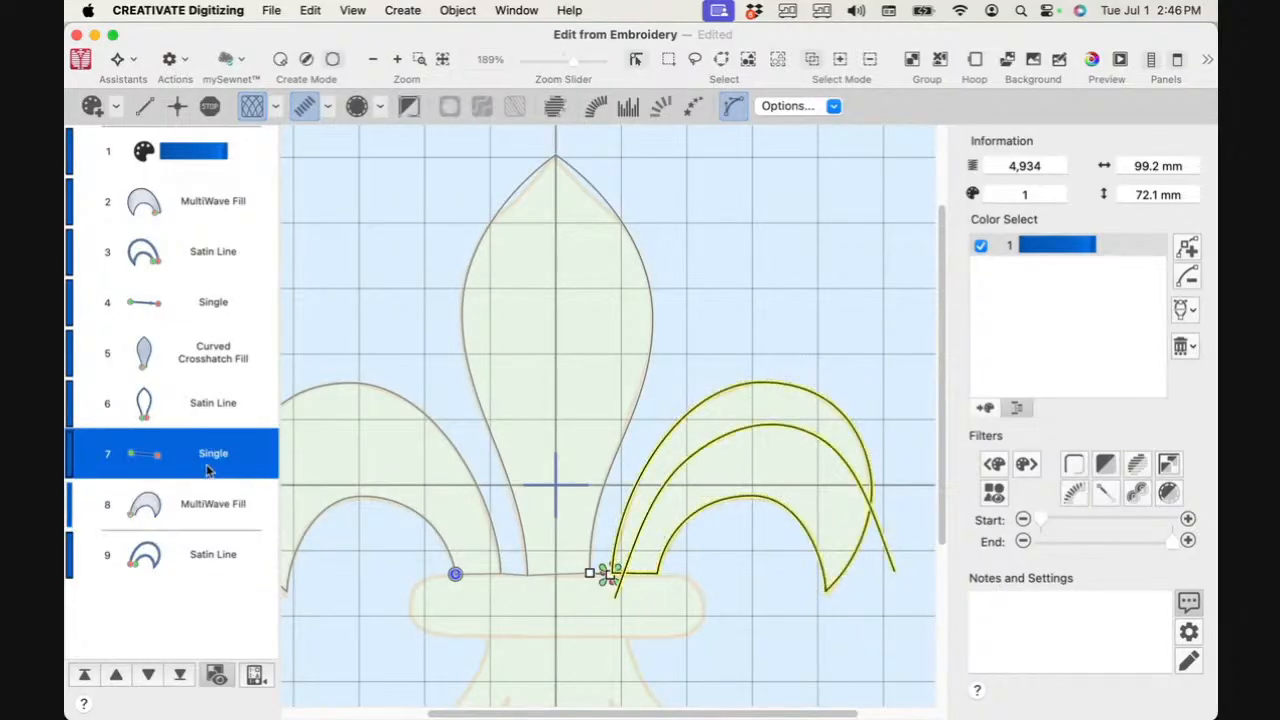
pyautogui.click(217, 311)
pyautogui.click(208, 553)
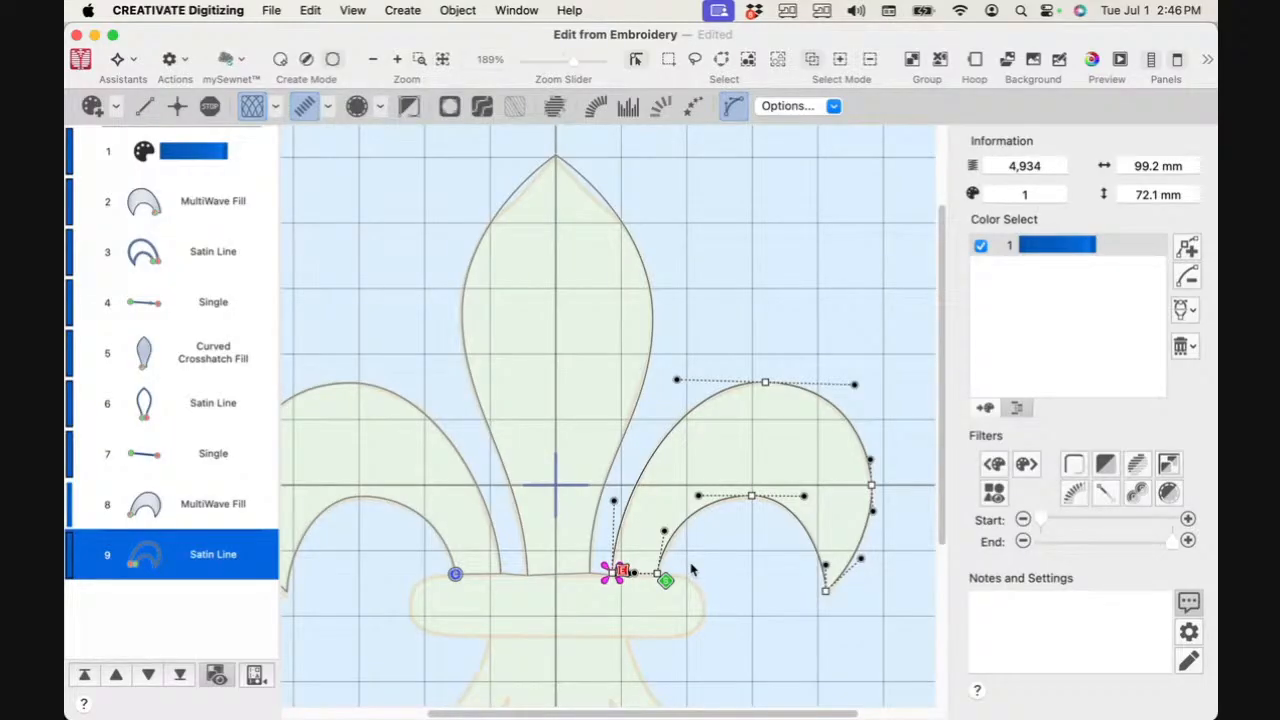
pyautogui.click(440, 10)
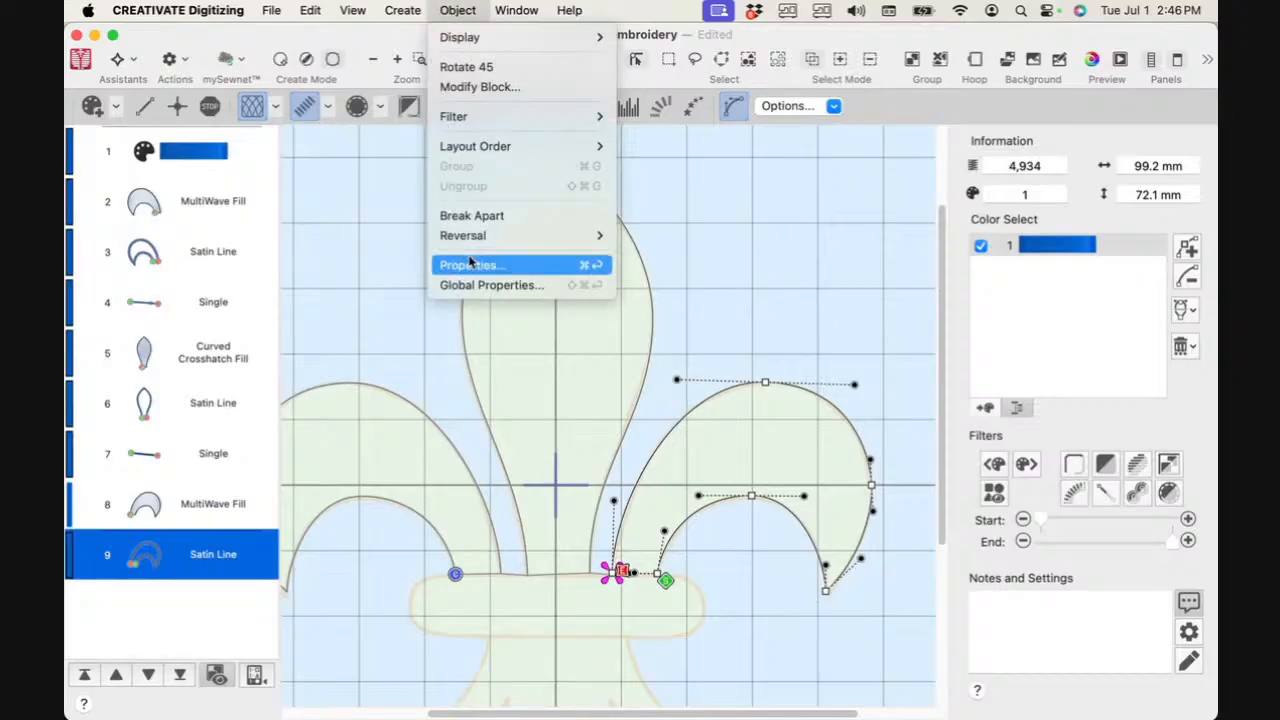
pyautogui.moveTo(514, 236)
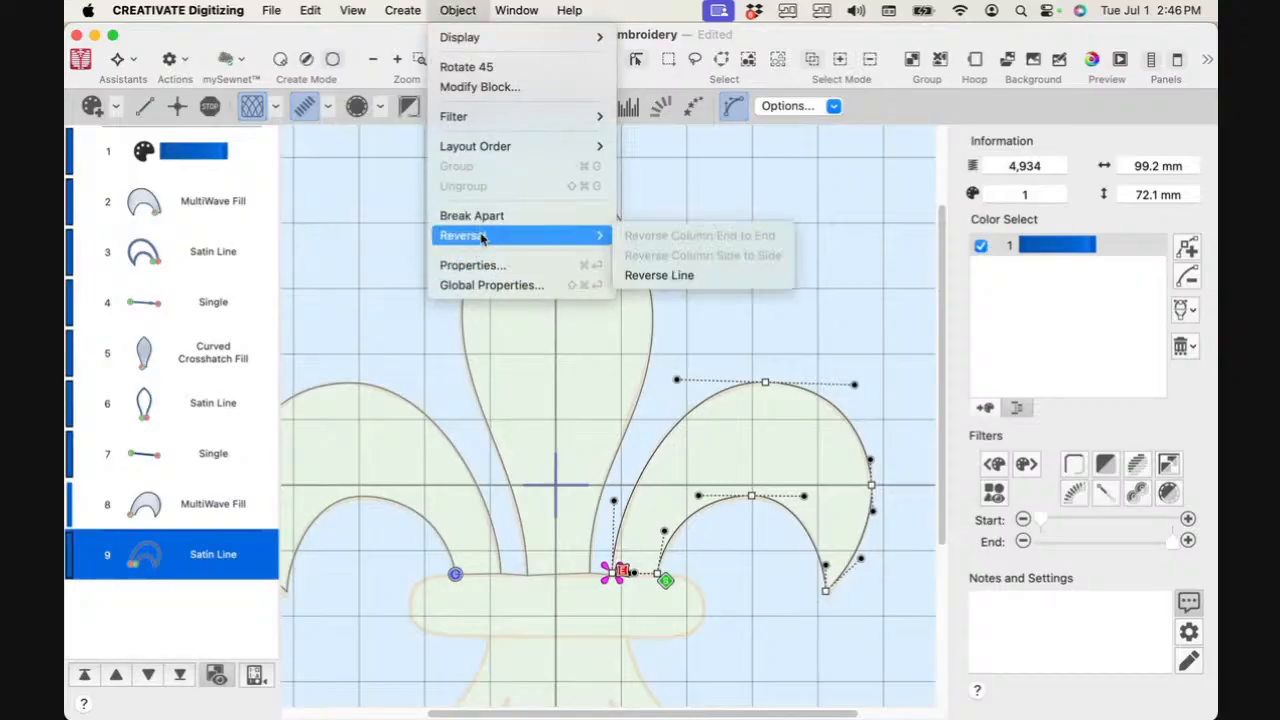
pyautogui.click(652, 270)
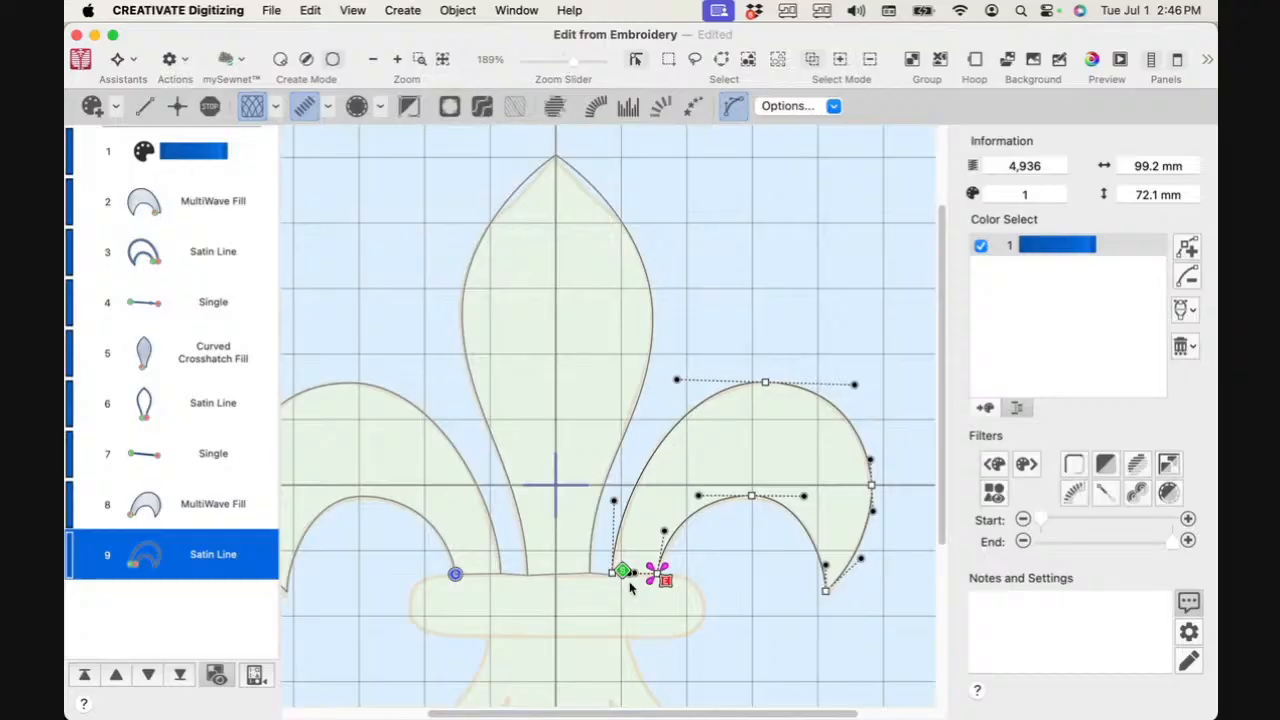
pyautogui.click(197, 402)
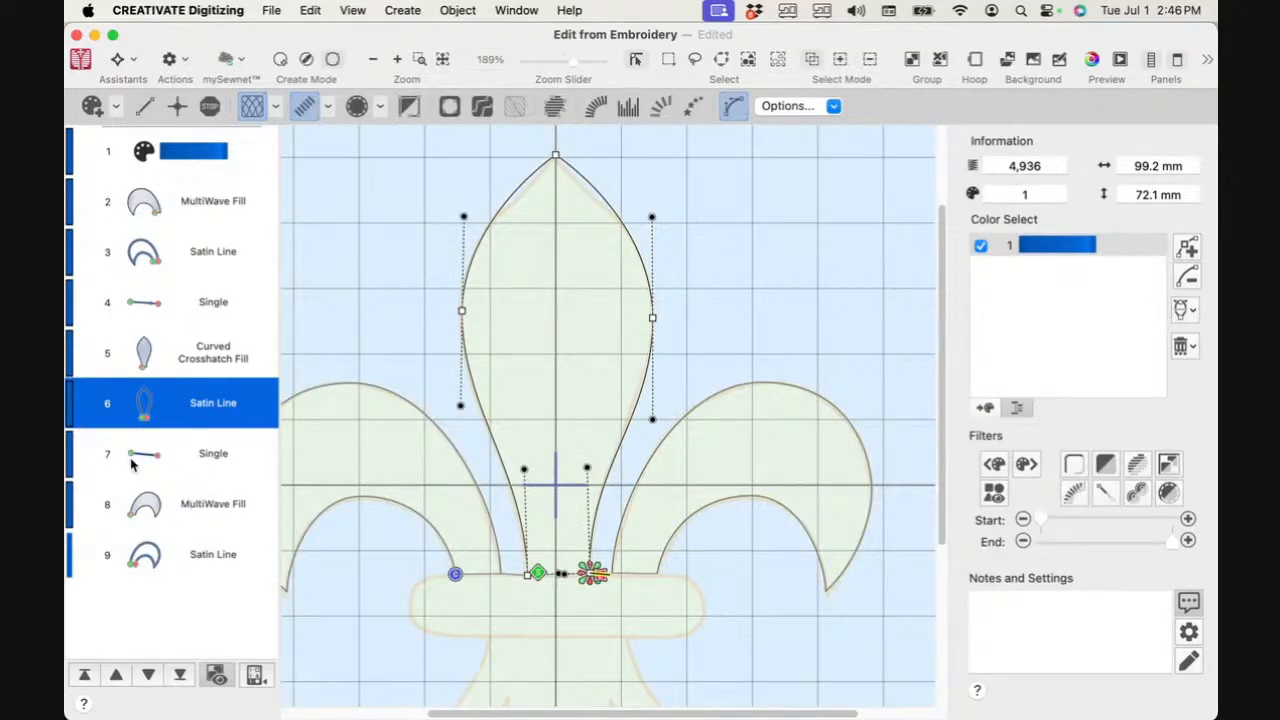
pyautogui.click(204, 558)
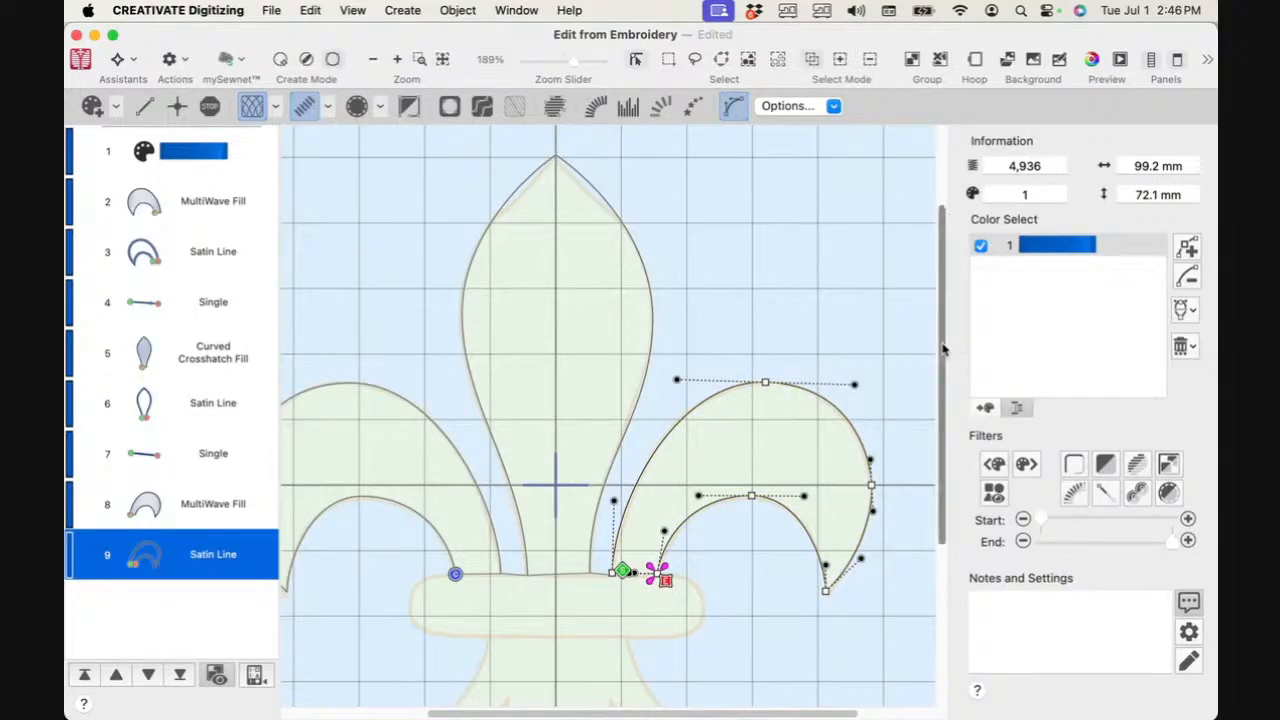
# Step: Set up new objects with no fill and a 2 mm running stitch line in the same color as the fill area
pyautogui.scroll(-5, 943, 362)
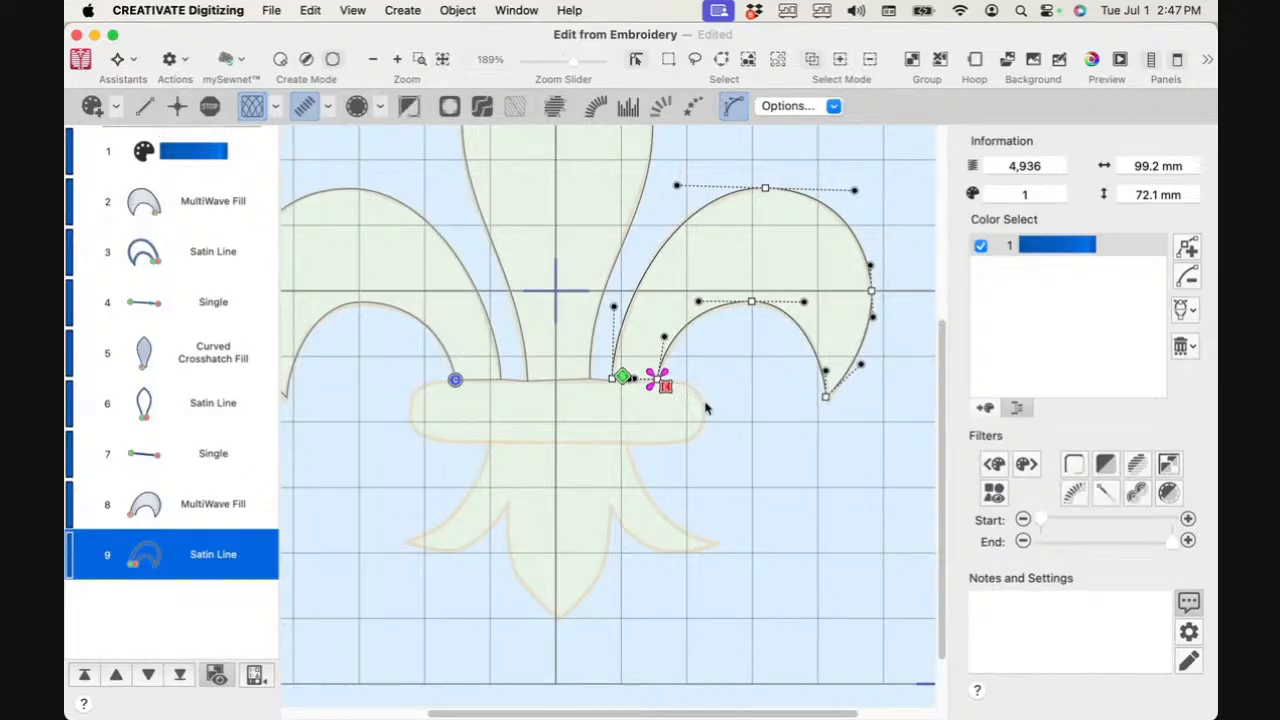
pyautogui.click(275, 106)
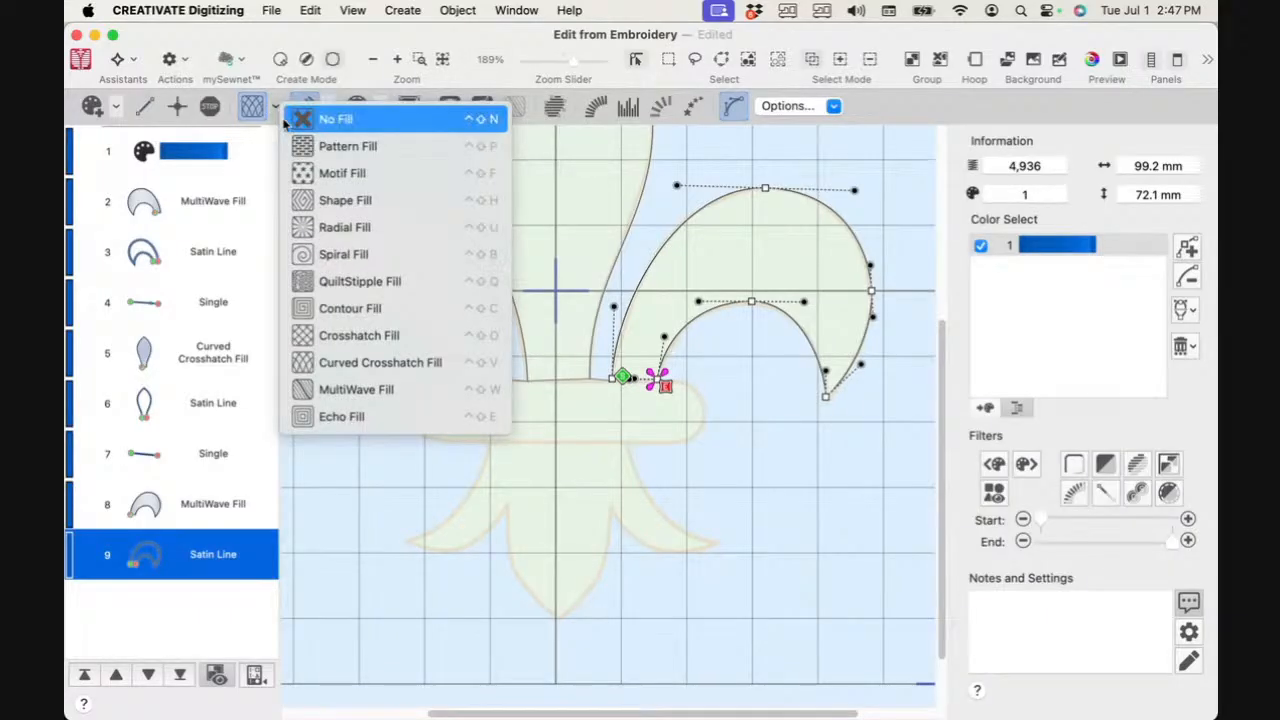
pyautogui.click(325, 110)
pyautogui.click(327, 106)
pyautogui.click(395, 137)
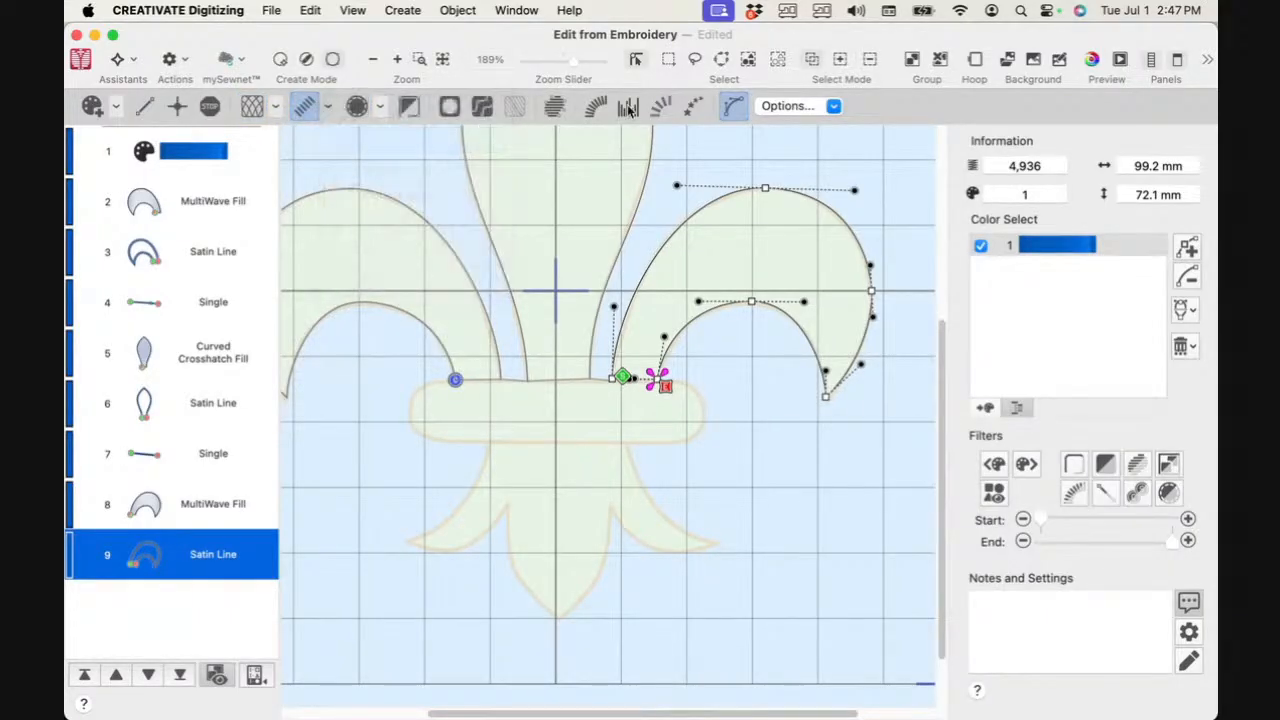
pyautogui.click(833, 105)
pyautogui.click(822, 133)
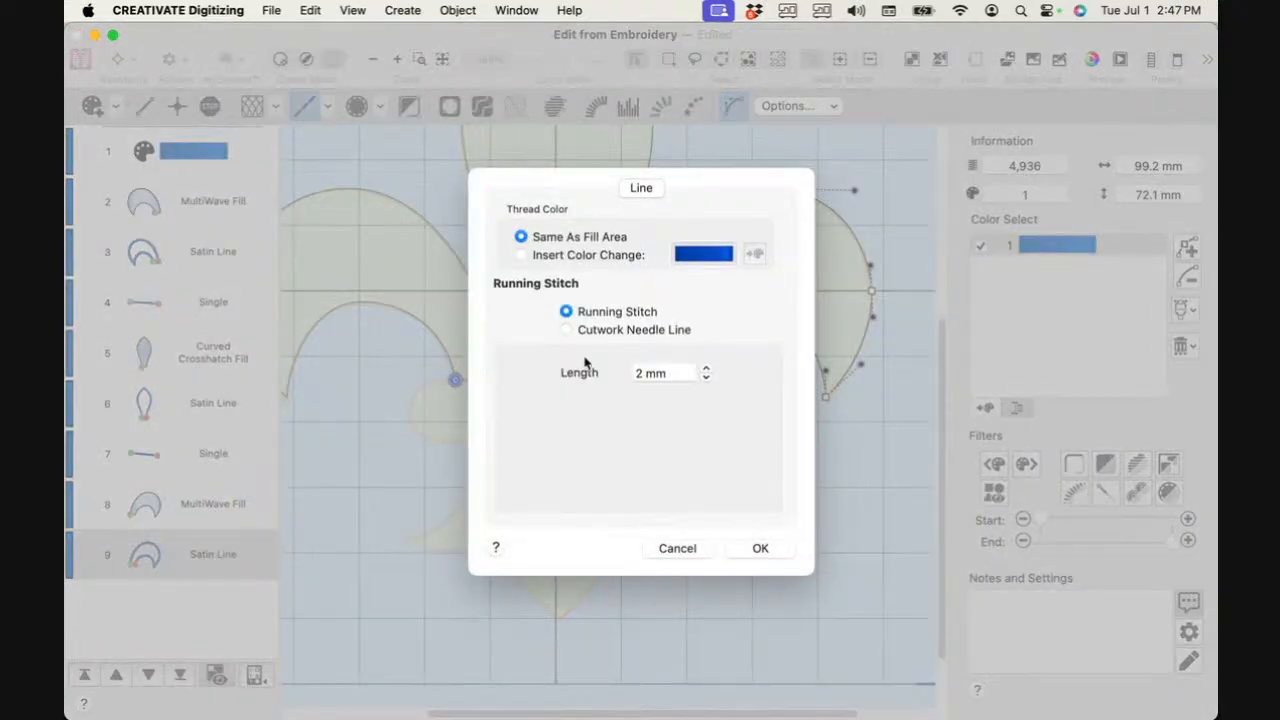
pyautogui.click(760, 548)
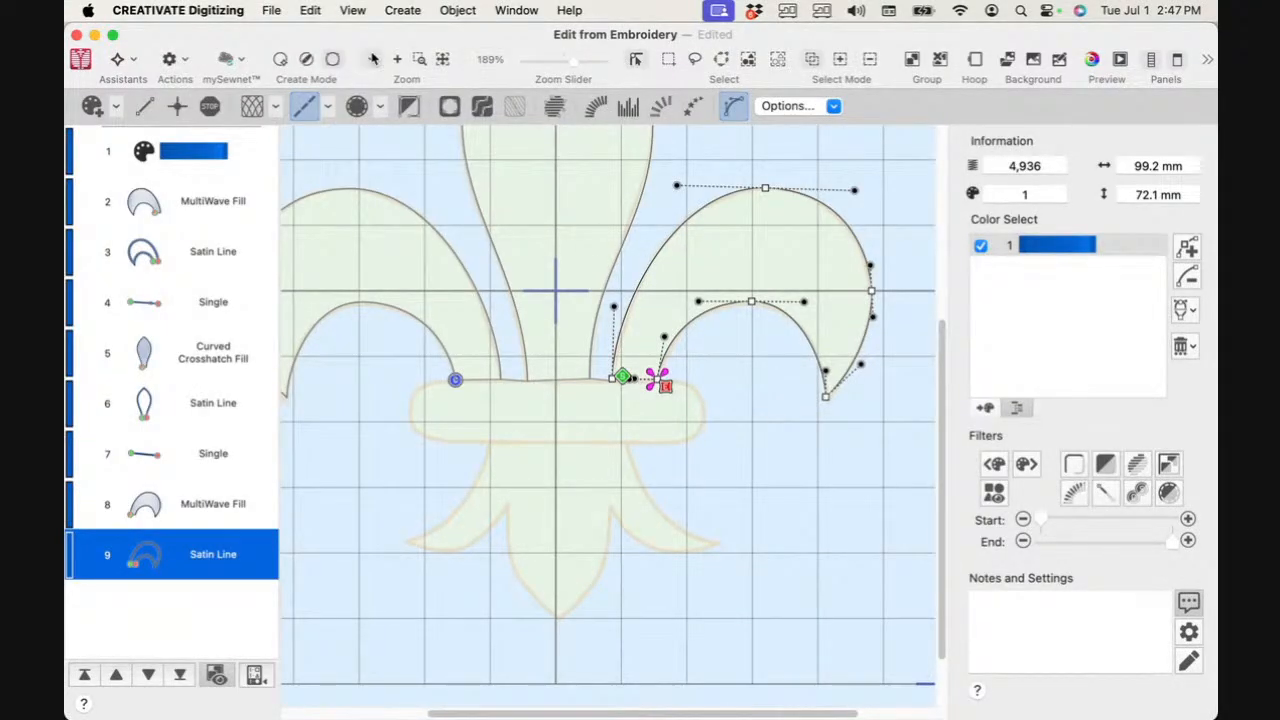
# Step: Draw an open Bezier running stitch line from the right petal's base around the band's right end to the lower stem's right corner
pyautogui.click(586, 65)
pyautogui.moveTo(586, 65); pyautogui.dragTo(576, 65)
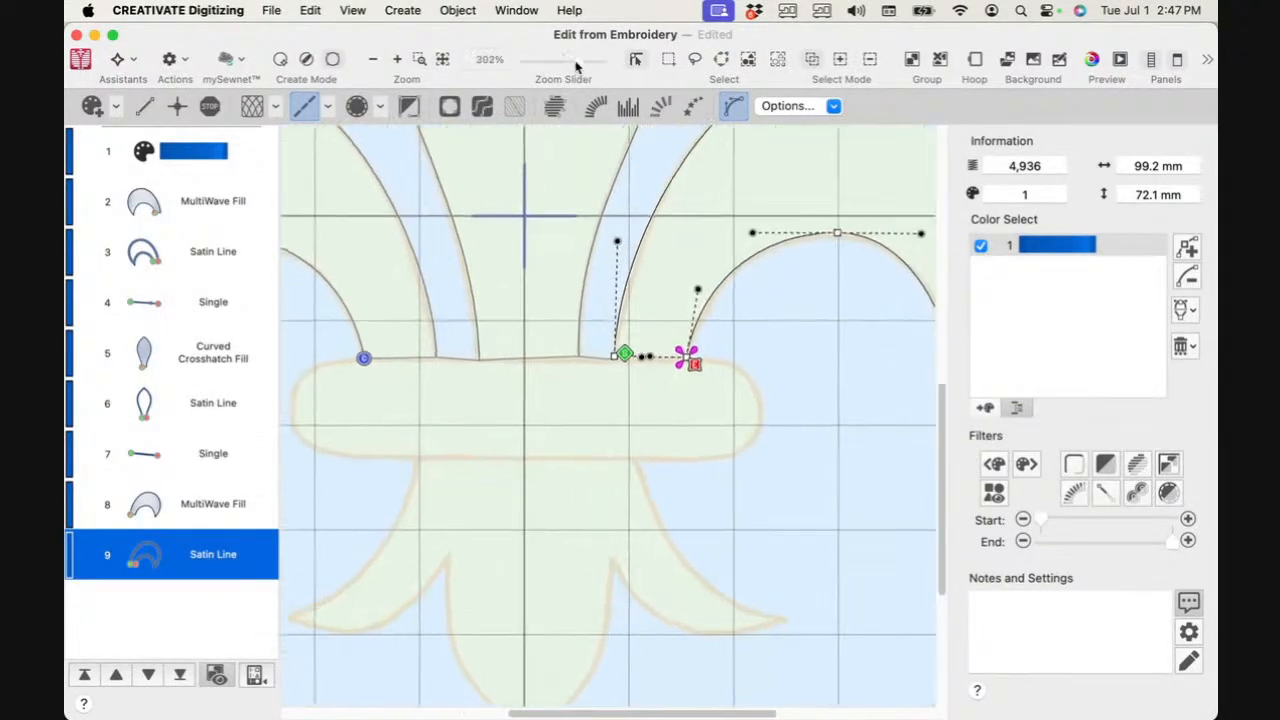
pyautogui.click(412, 110)
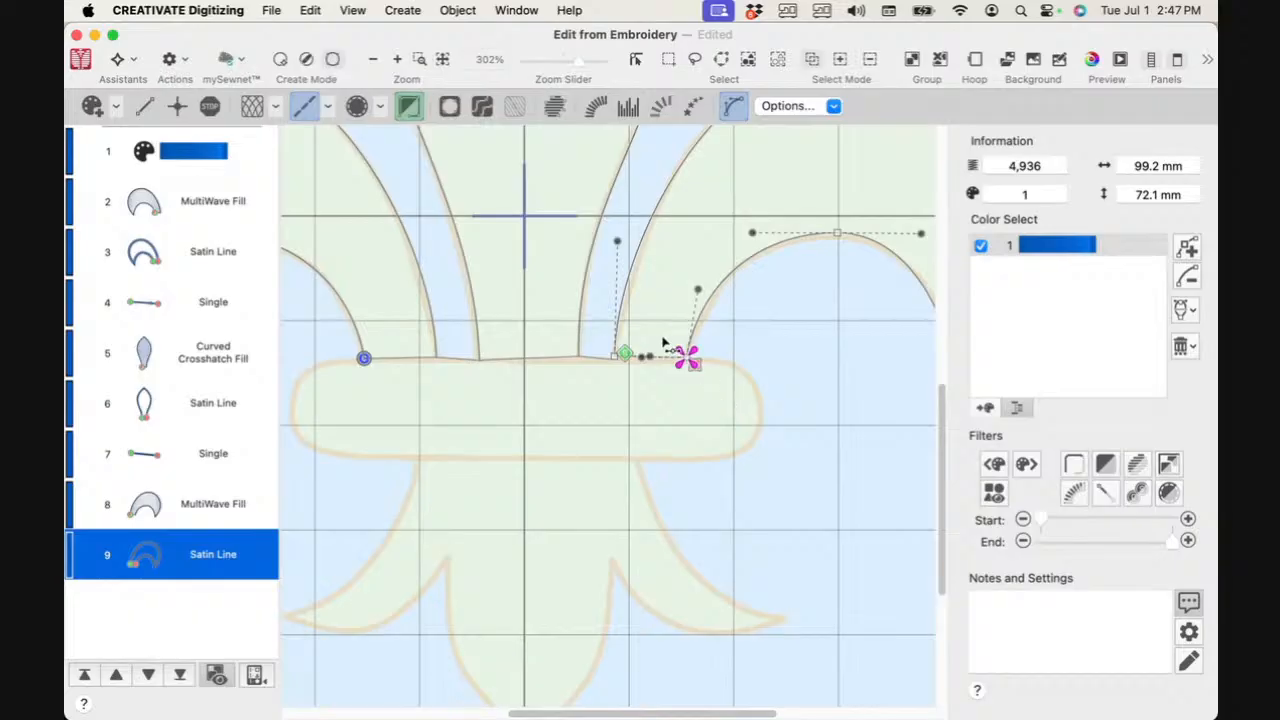
pyautogui.click(700, 358)
pyautogui.moveTo(704, 354); pyautogui.dragTo(721, 357)
pyautogui.moveTo(760, 413); pyautogui.dragTo(663, 457)
pyautogui.click(637, 458)
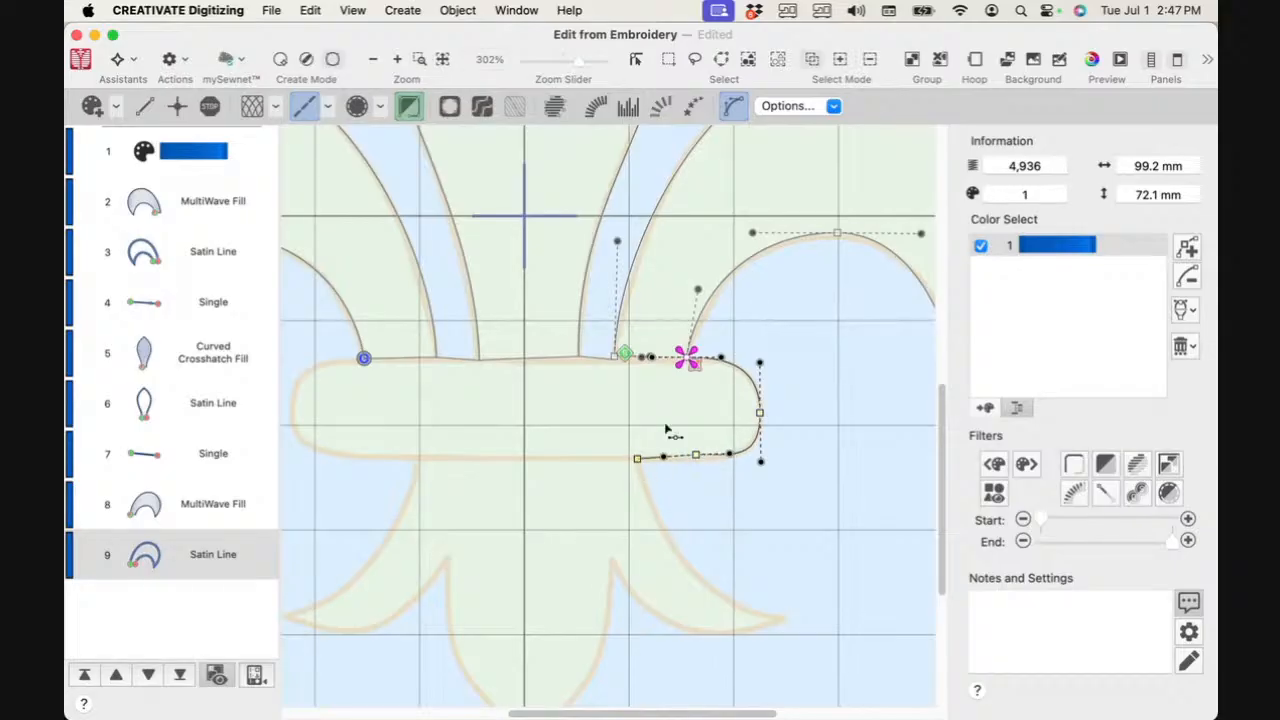
pyautogui.rightClick(786, 285)
pyautogui.click(863, 305)
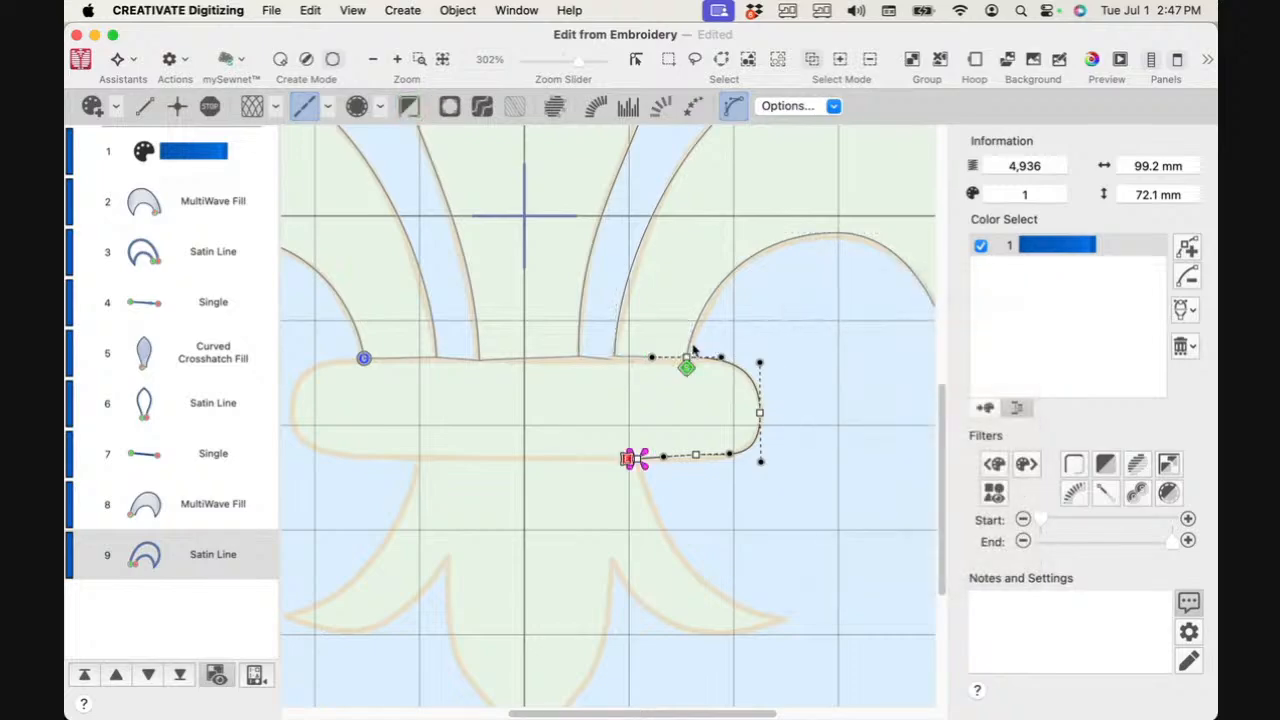
# Step: Switch the view mode to show the design as realistic stitches instead of outlines
pyautogui.click(449, 10)
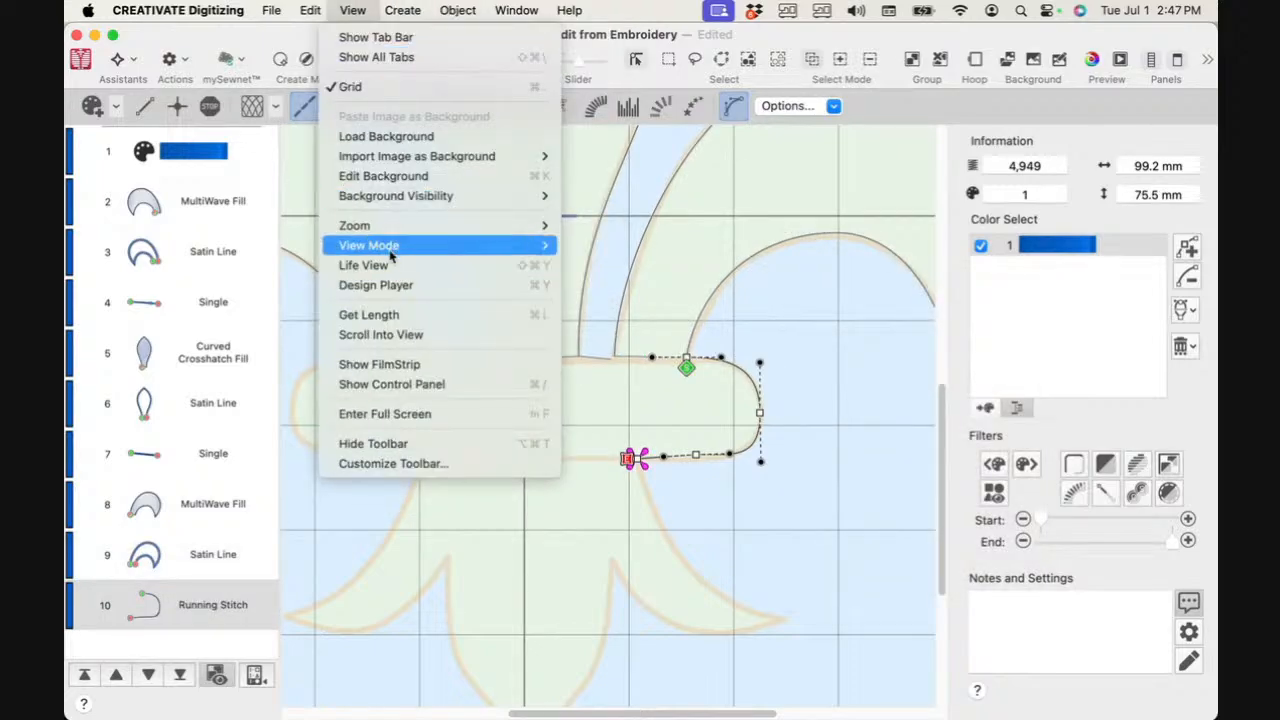
pyautogui.moveTo(540, 245)
pyautogui.click(601, 266)
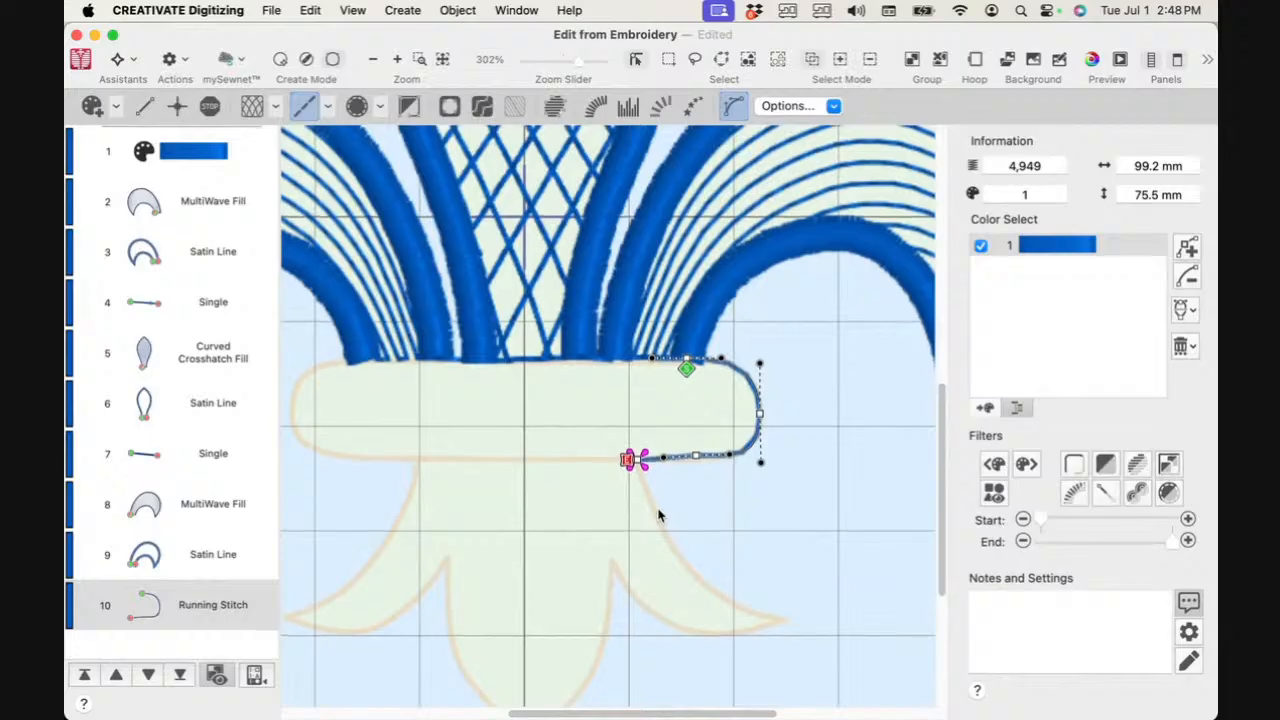
# Step: Set up new objects for the lower stem with a Spiral Fill and a Satin Line
pyautogui.moveTo(943, 460); pyautogui.dragTo(946, 514)
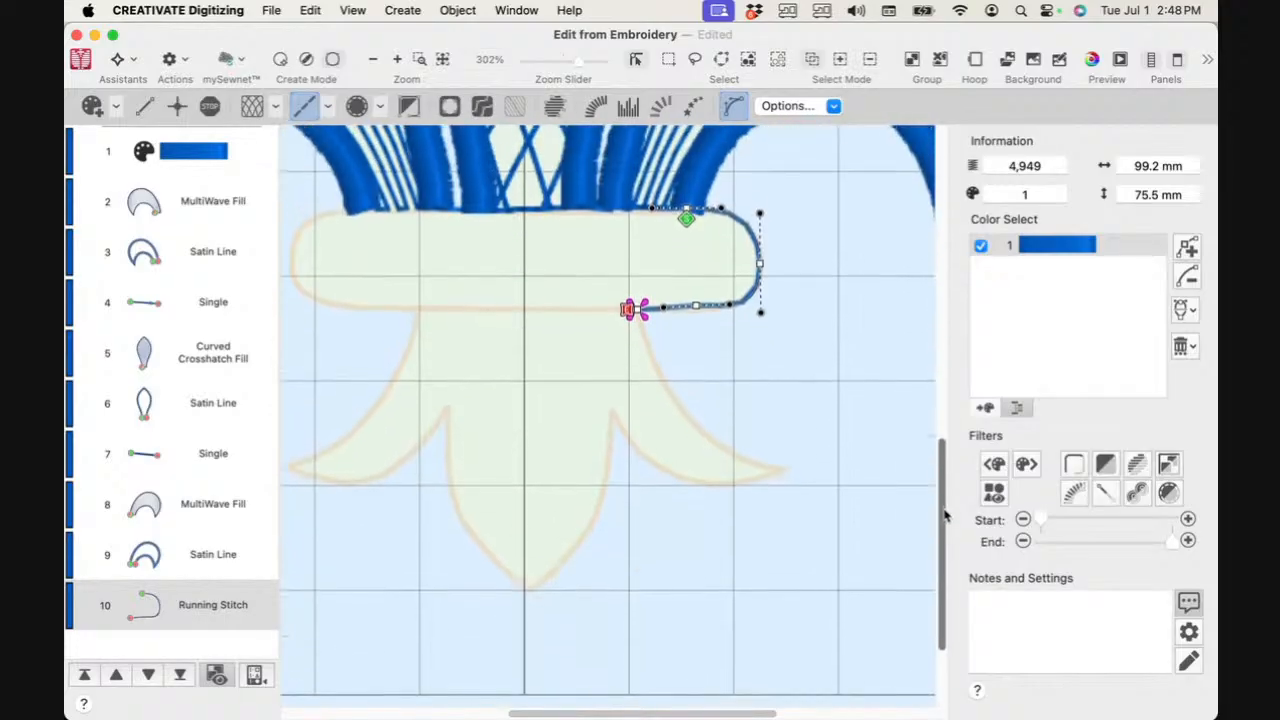
pyautogui.moveTo(729, 713); pyautogui.dragTo(674, 713)
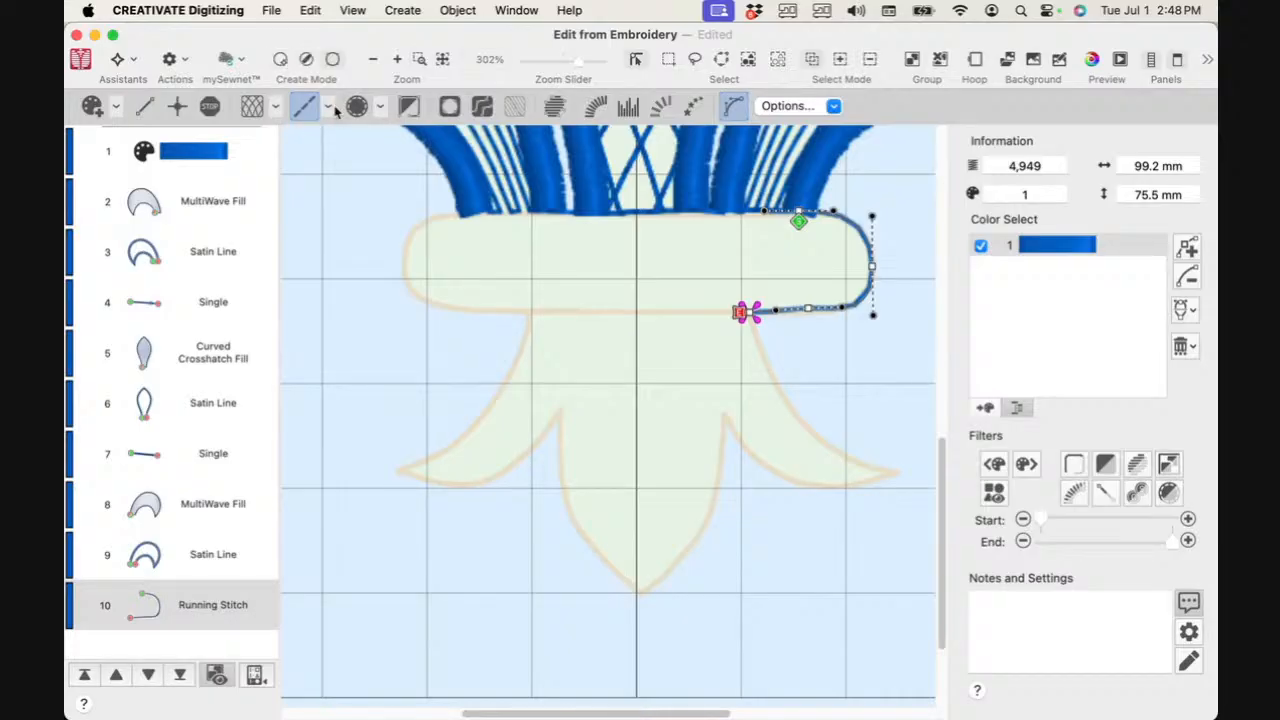
pyautogui.click(275, 108)
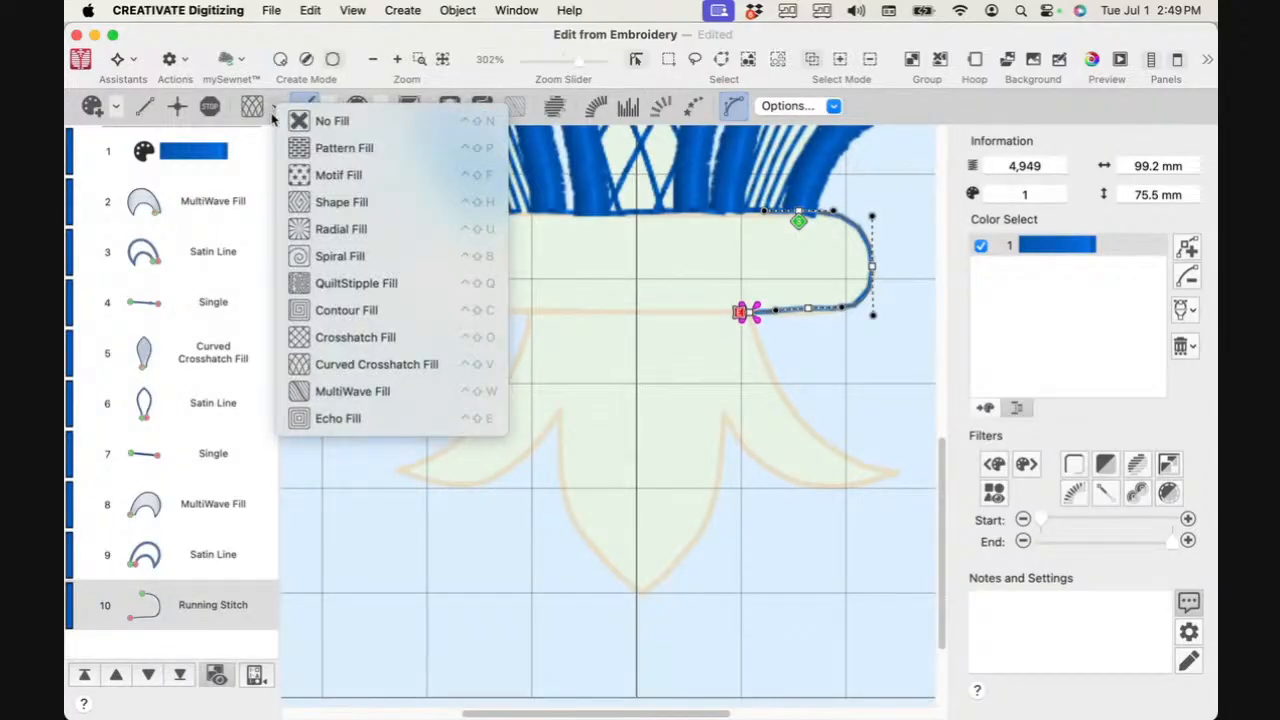
pyautogui.click(296, 256)
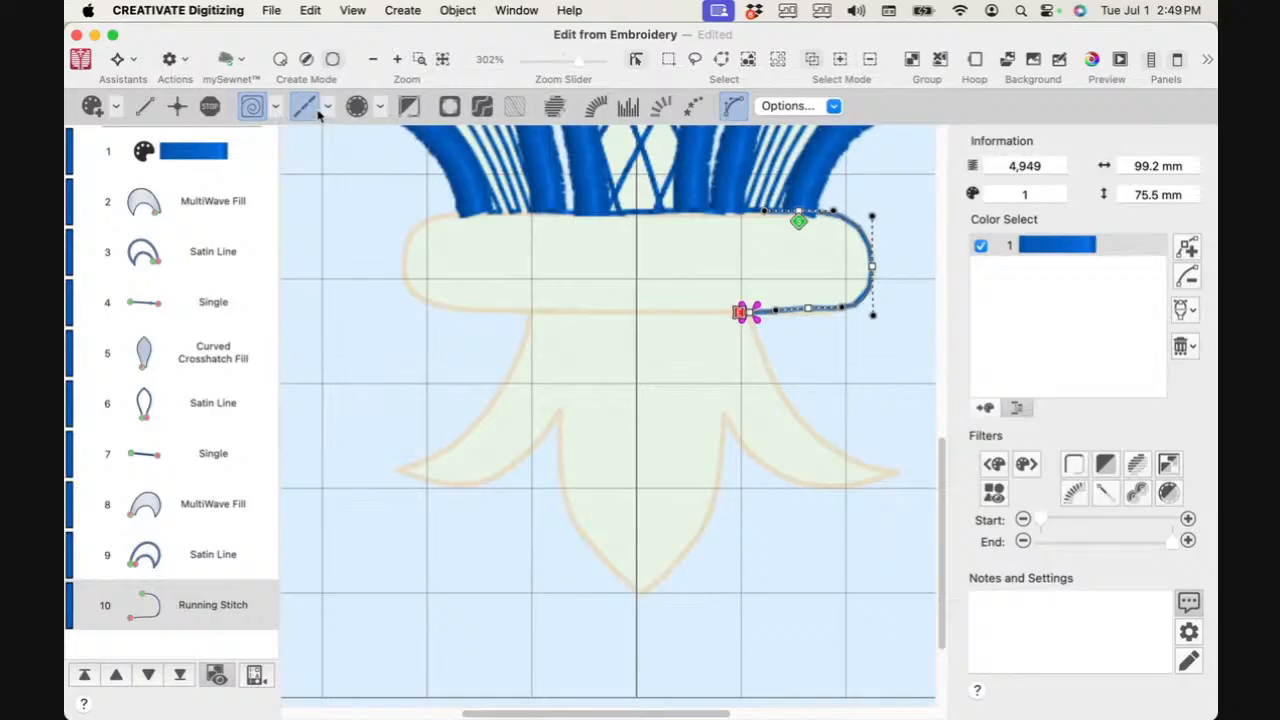
pyautogui.click(327, 108)
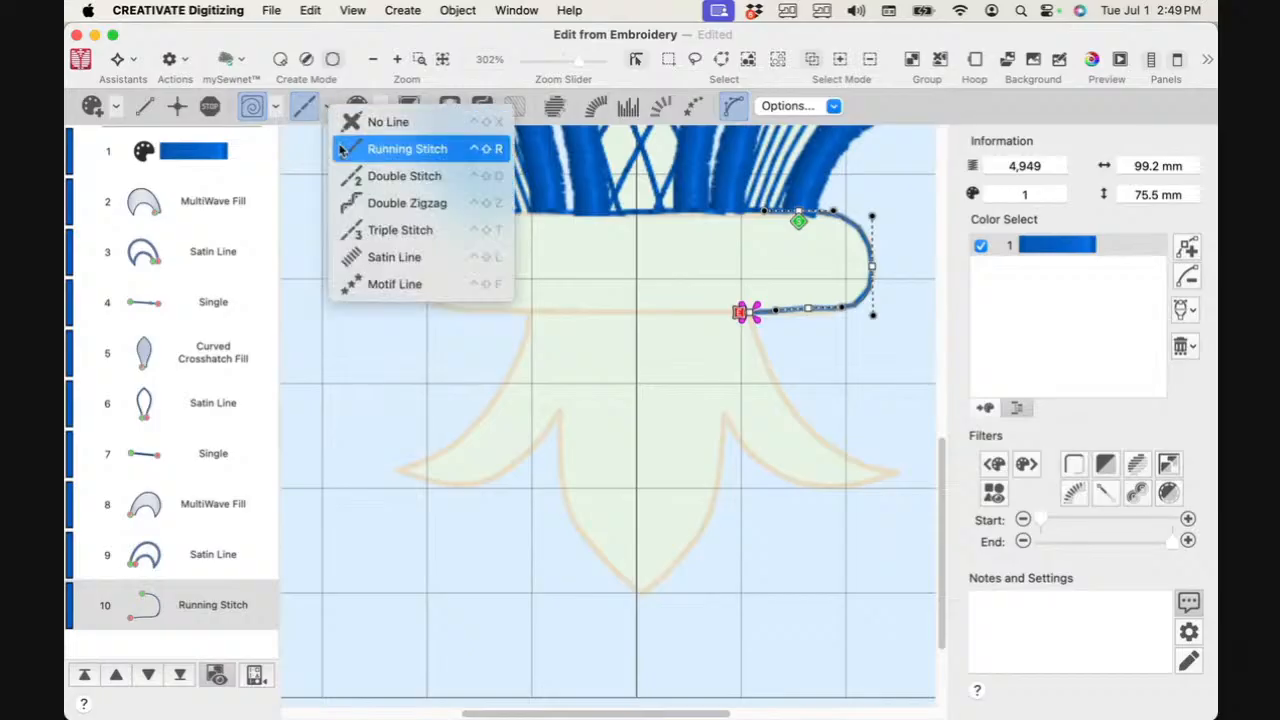
pyautogui.click(362, 257)
# Step: Give the Spiral Fill a gradient density and set the starting marker's density to 20
pyautogui.click(790, 106)
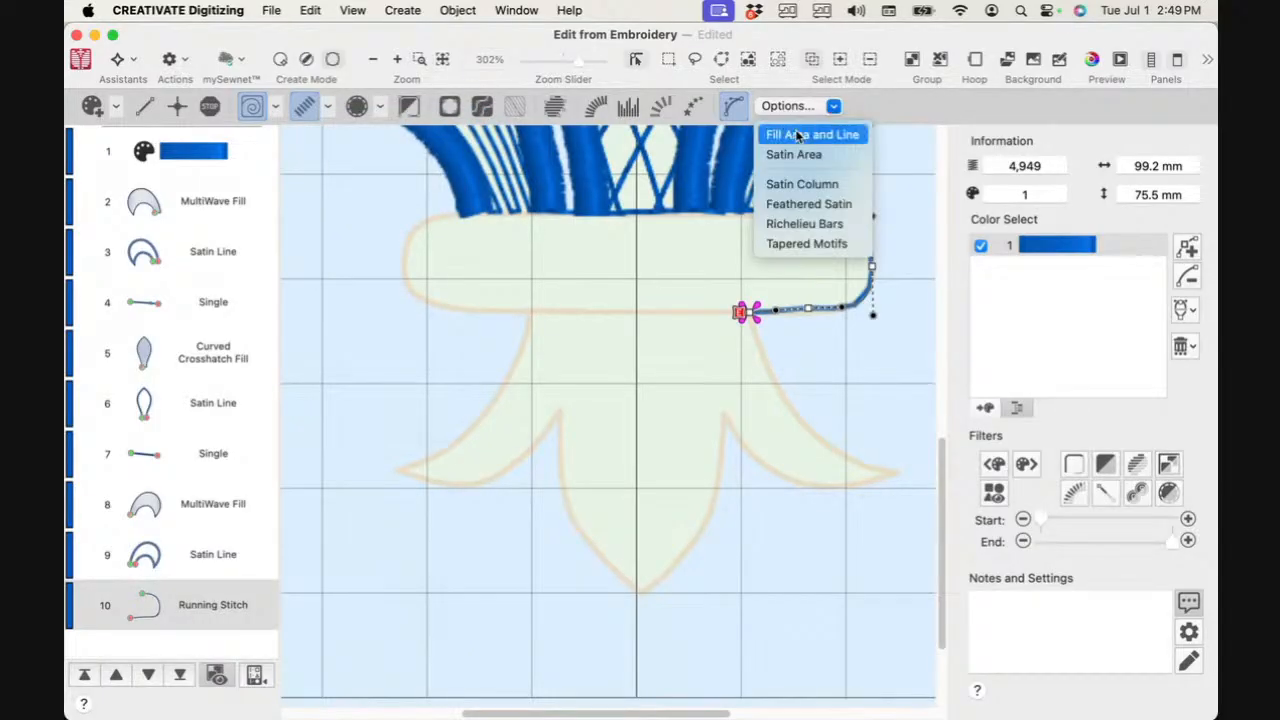
pyautogui.click(797, 134)
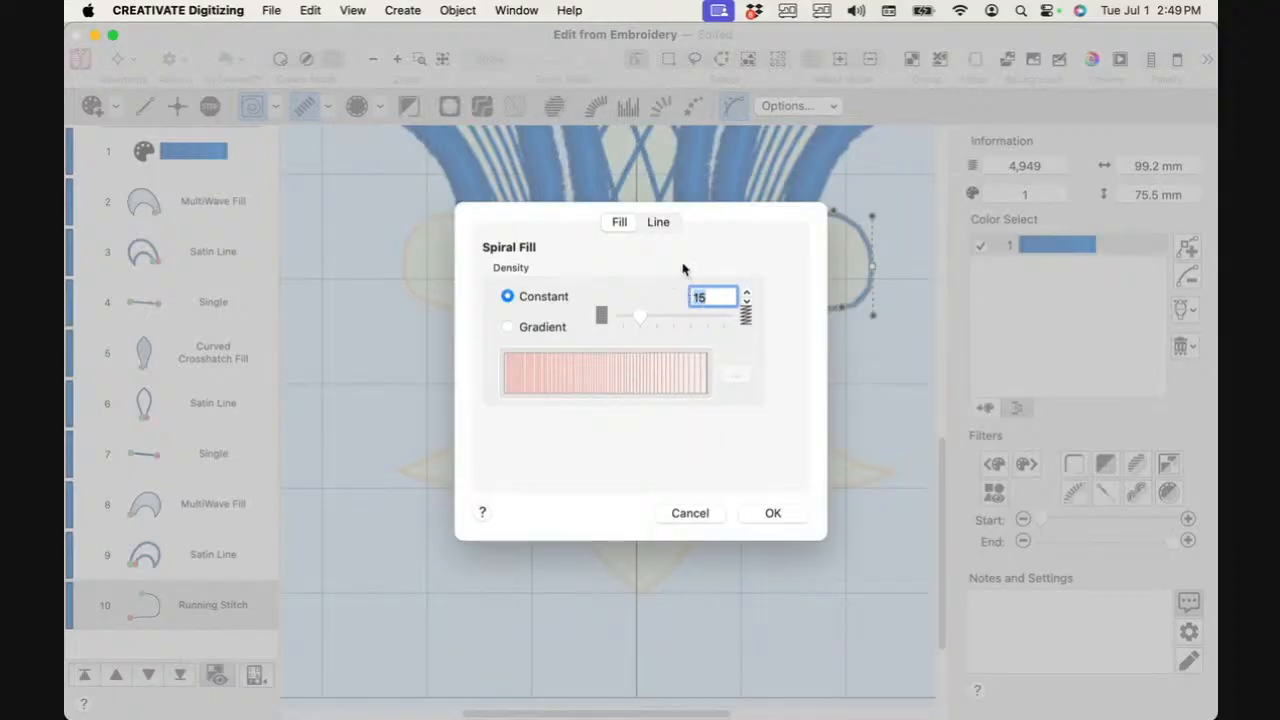
pyautogui.click(551, 329)
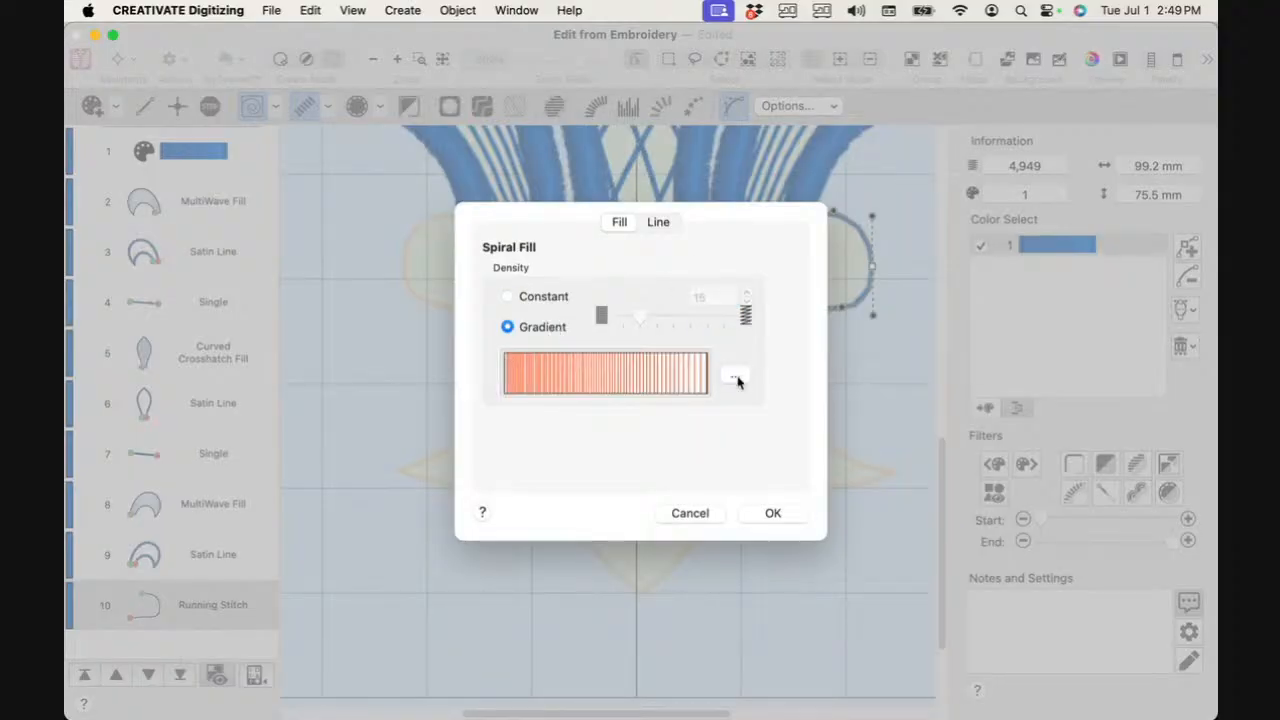
pyautogui.click(740, 377)
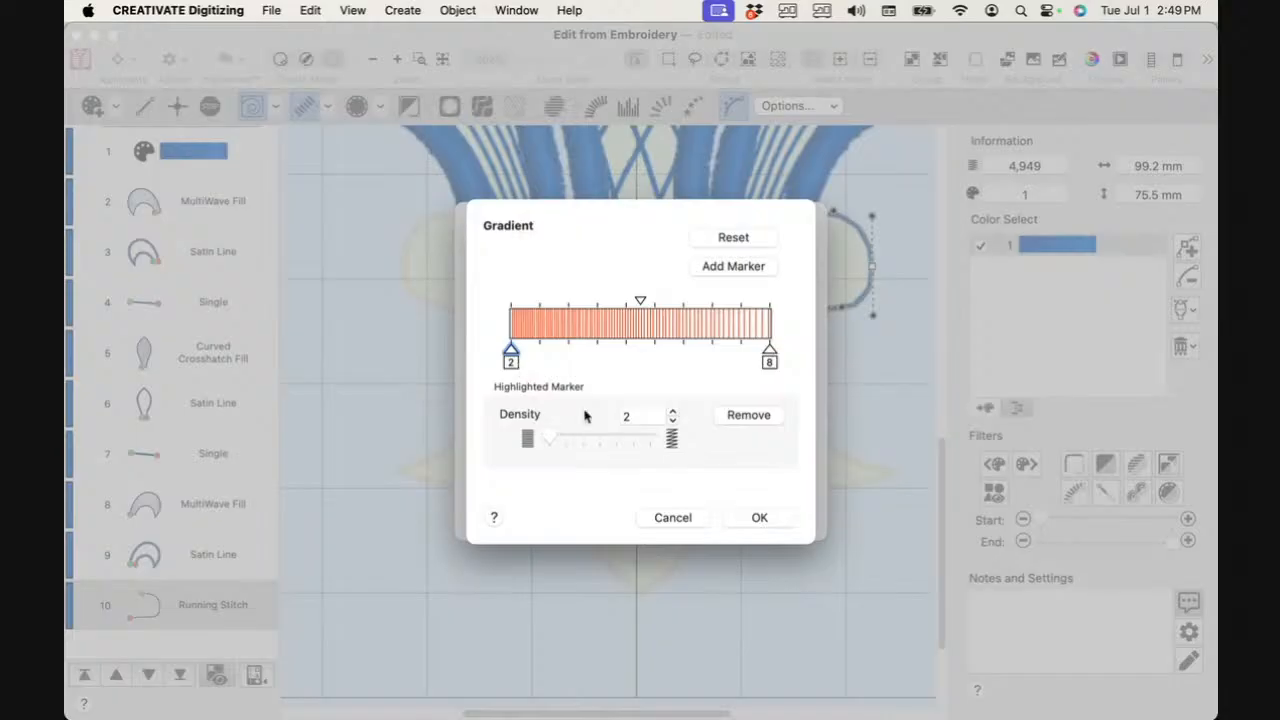
pyautogui.click(648, 416)
pyautogui.write('10')
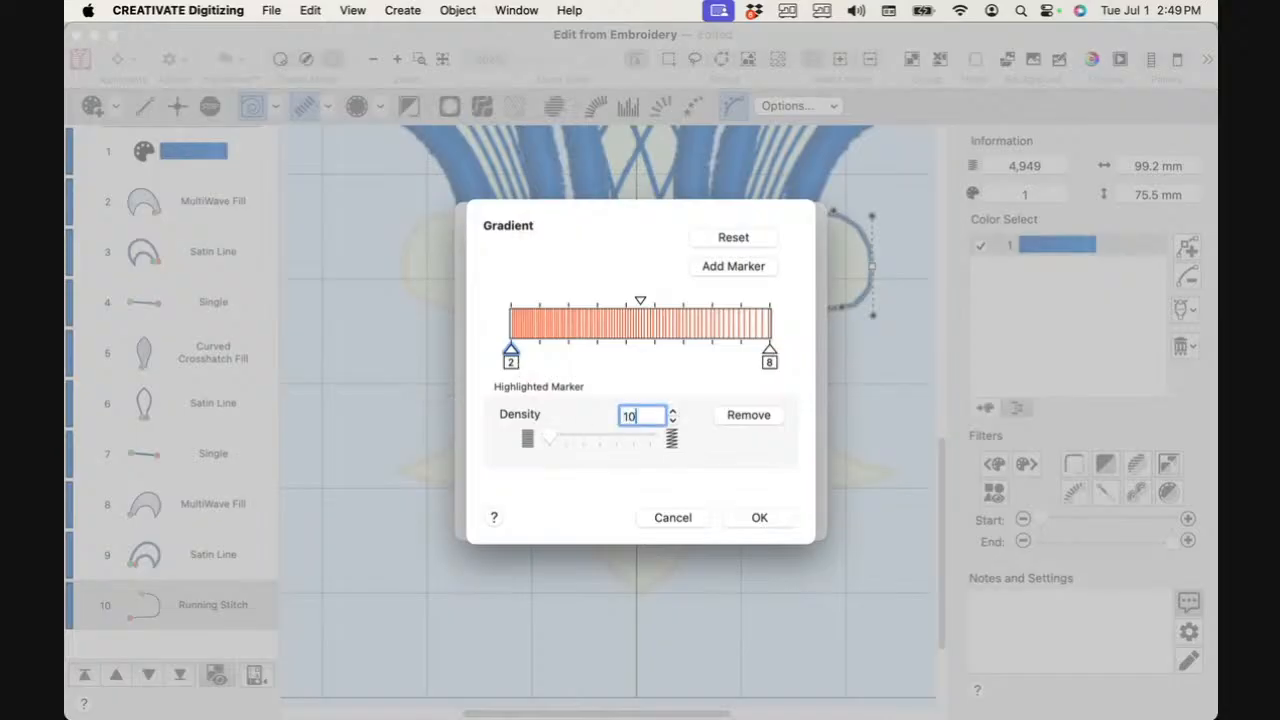
pyautogui.click(510, 366)
pyautogui.doubleClick(632, 416)
pyautogui.write('20')
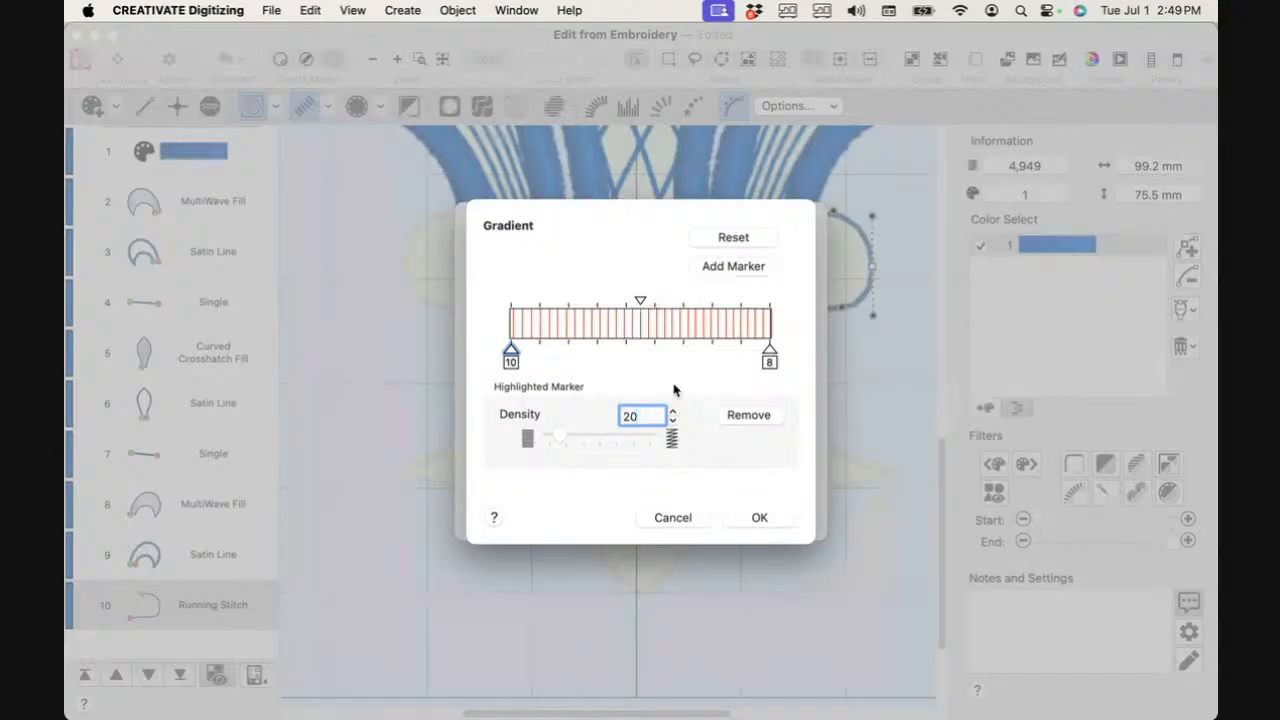
# Step: Set the gradient's ending marker density to 4 and accept the options, keeping the 3 mm wide satin line
pyautogui.click(769, 360)
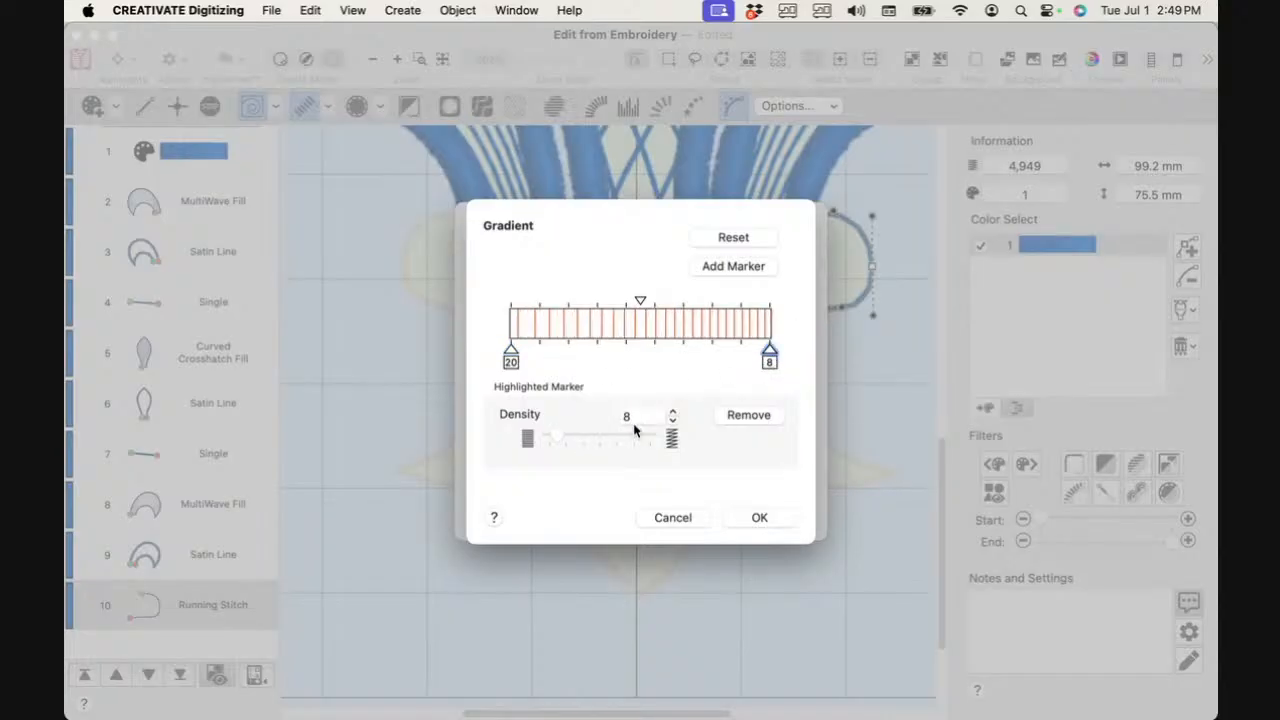
pyautogui.doubleClick(628, 416)
pyautogui.write('4')
pyautogui.click(762, 518)
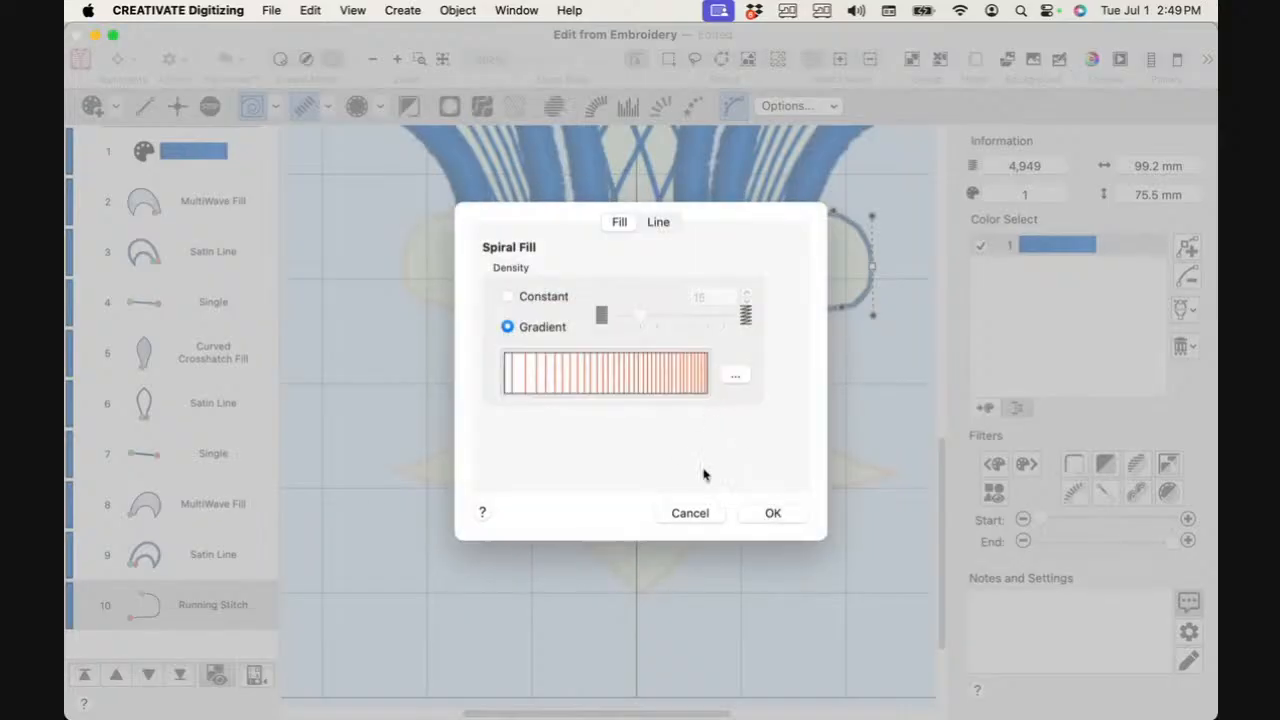
pyautogui.click(656, 224)
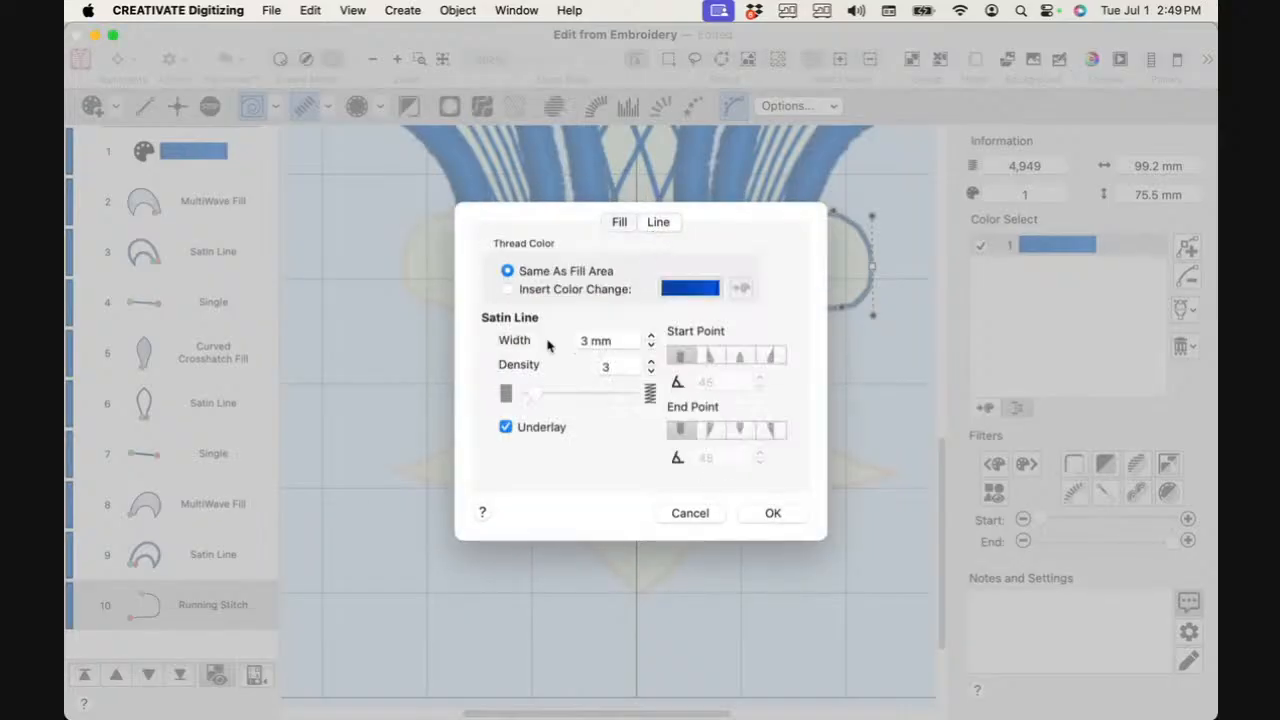
pyautogui.click(772, 514)
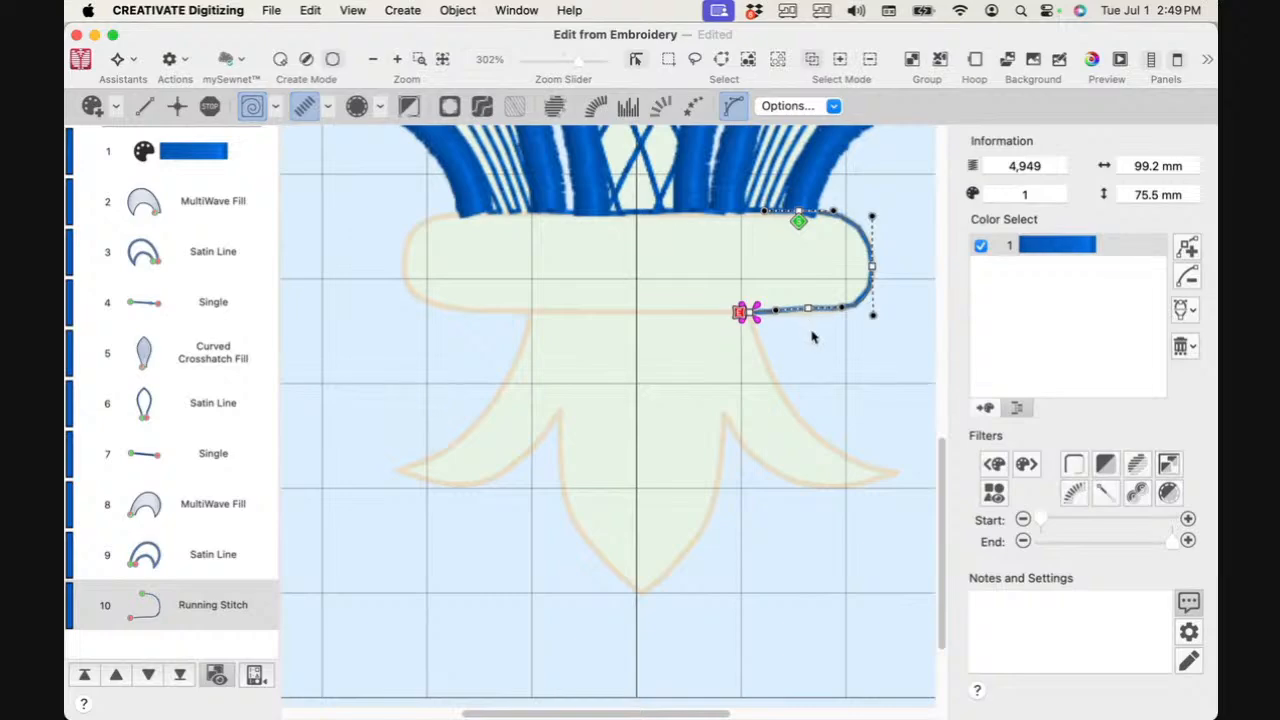
# Step: Trace the lower stem's right half with Bezier curves, from the band's corner around the right leaf to the center lobe's bottom tip
pyautogui.click(573, 64)
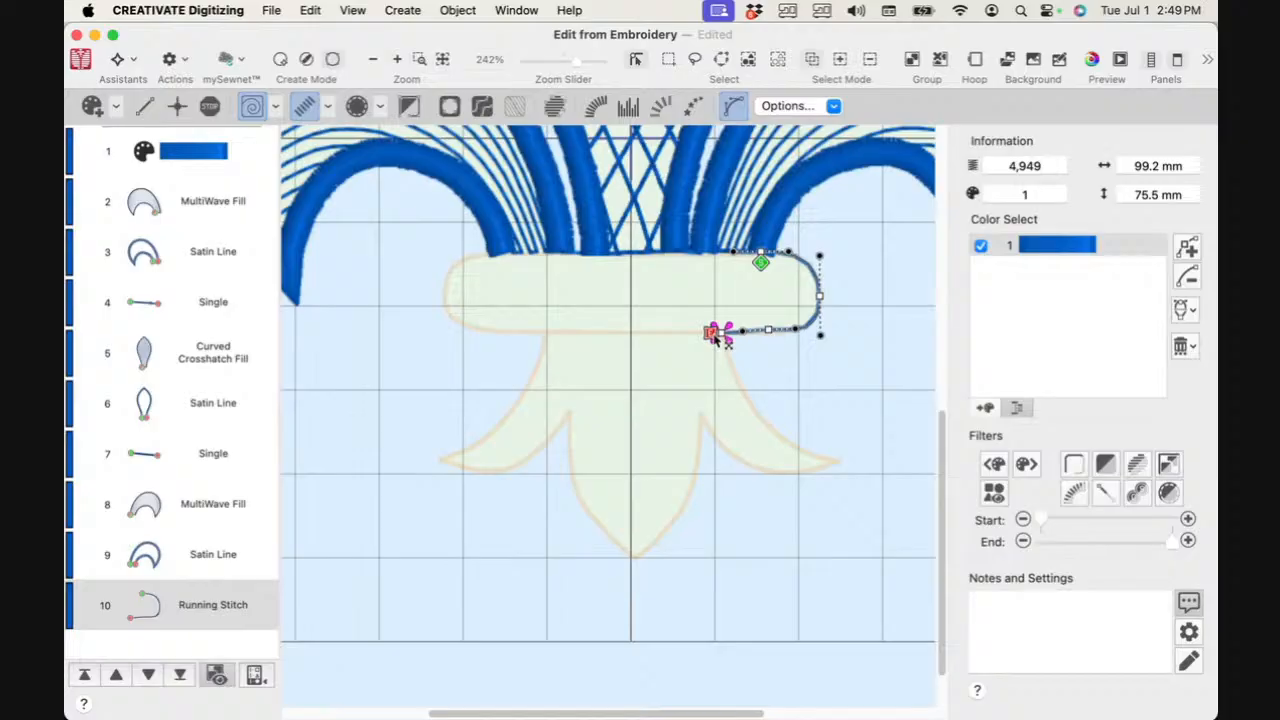
pyautogui.click(407, 110)
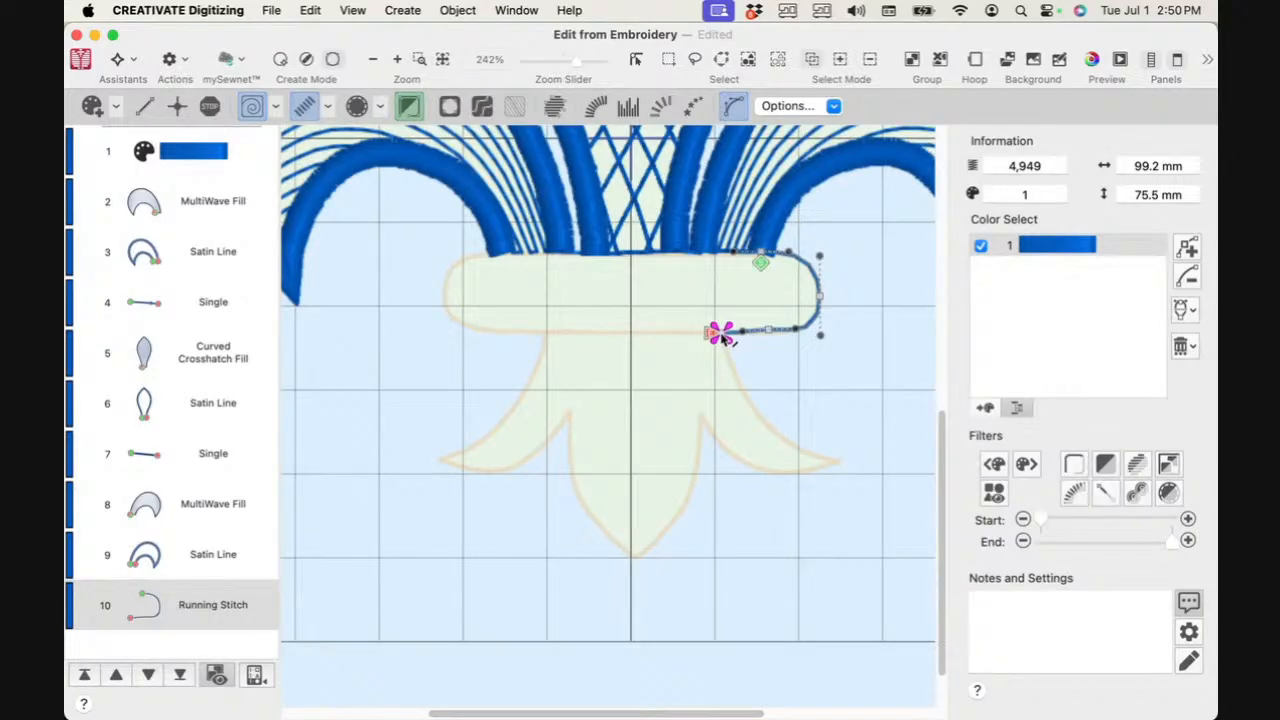
pyautogui.moveTo(840, 465); pyautogui.dragTo(862, 482)
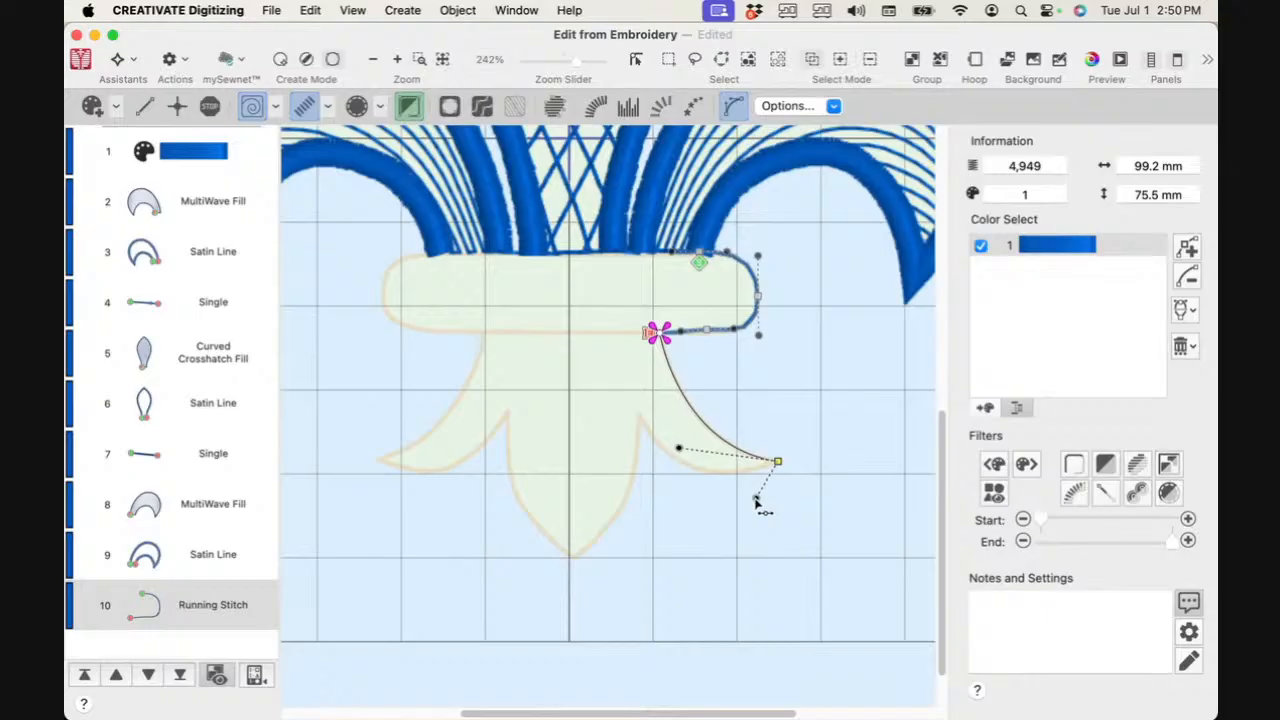
pyautogui.click(640, 419)
pyautogui.moveTo(640, 422); pyautogui.dragTo(621, 368)
pyautogui.moveTo(757, 498); pyautogui.dragTo(720, 488)
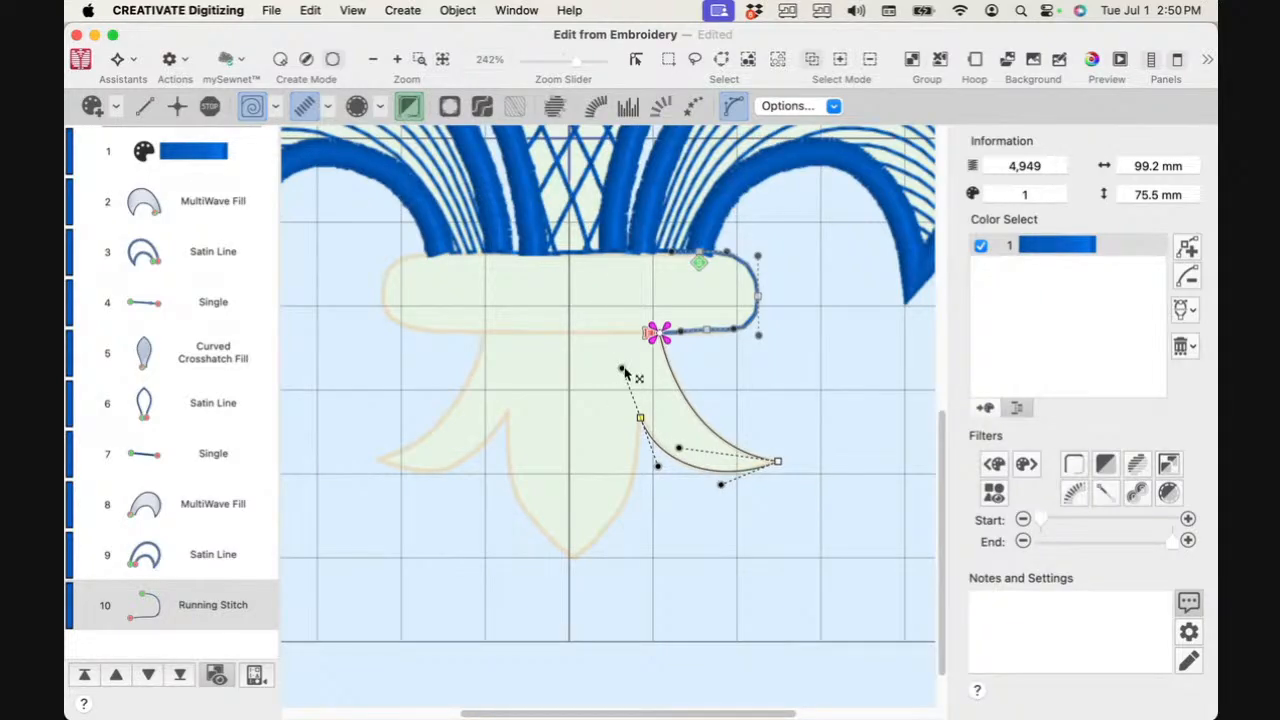
pyautogui.moveTo(621, 370); pyautogui.dragTo(643, 510)
pyautogui.click(573, 557)
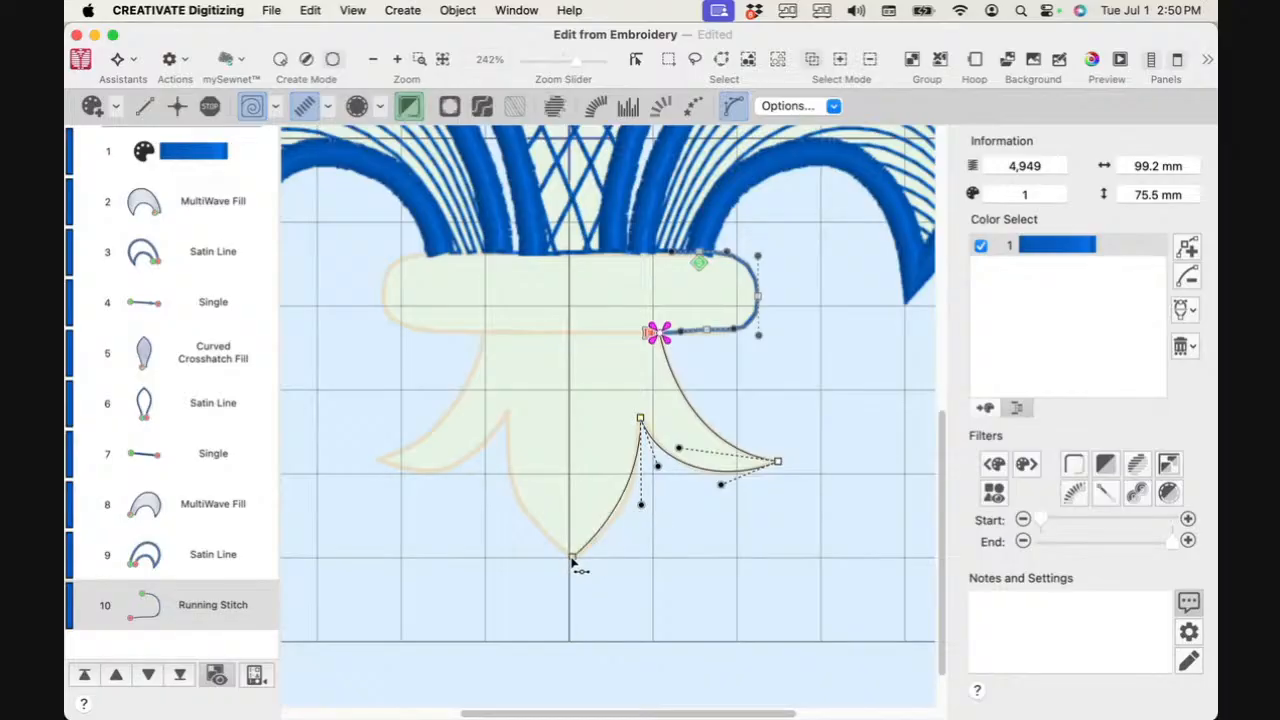
pyautogui.moveTo(641, 505); pyautogui.dragTo(640, 524)
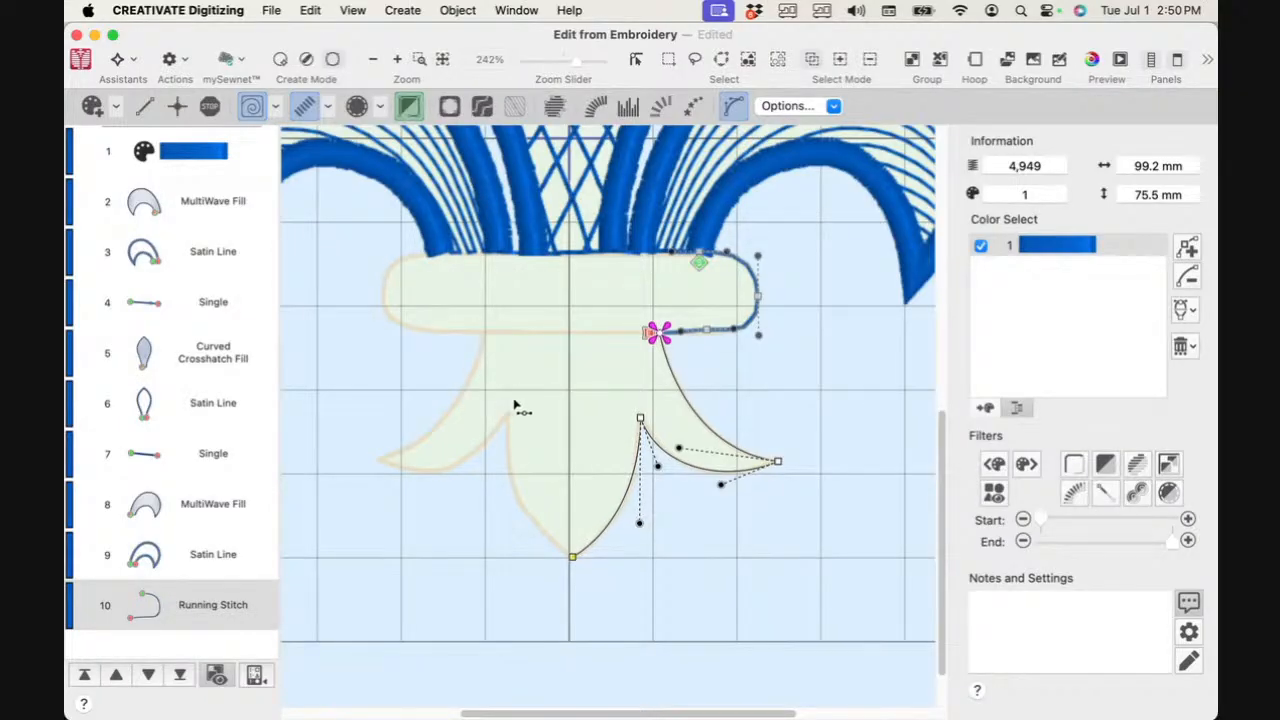
# Step: Trace the lower stem's left half from the center tip around the left leaf to the band, adjusting the curve handles to the picture
pyautogui.moveTo(507, 412); pyautogui.dragTo(483, 467)
pyautogui.moveTo(382, 460); pyautogui.dragTo(340, 415)
pyautogui.moveTo(493, 433); pyautogui.dragTo(477, 435)
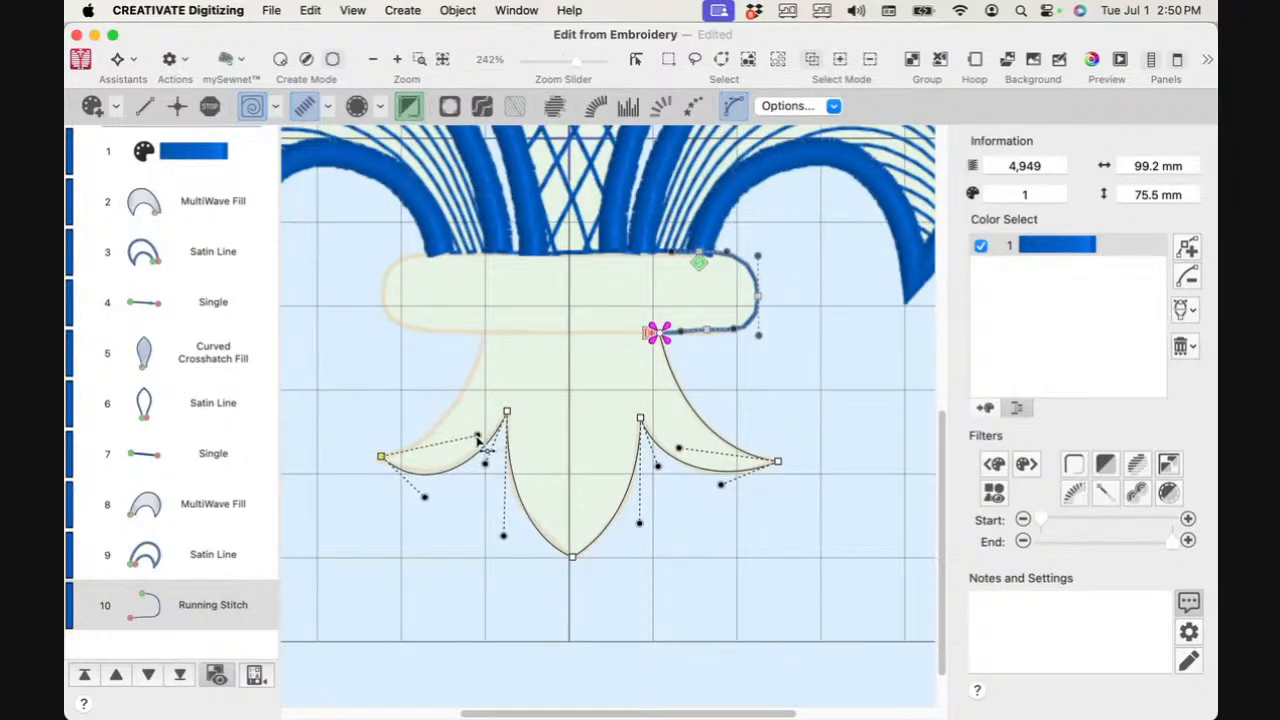
pyautogui.click(485, 340)
pyautogui.moveTo(480, 440); pyautogui.dragTo(474, 428)
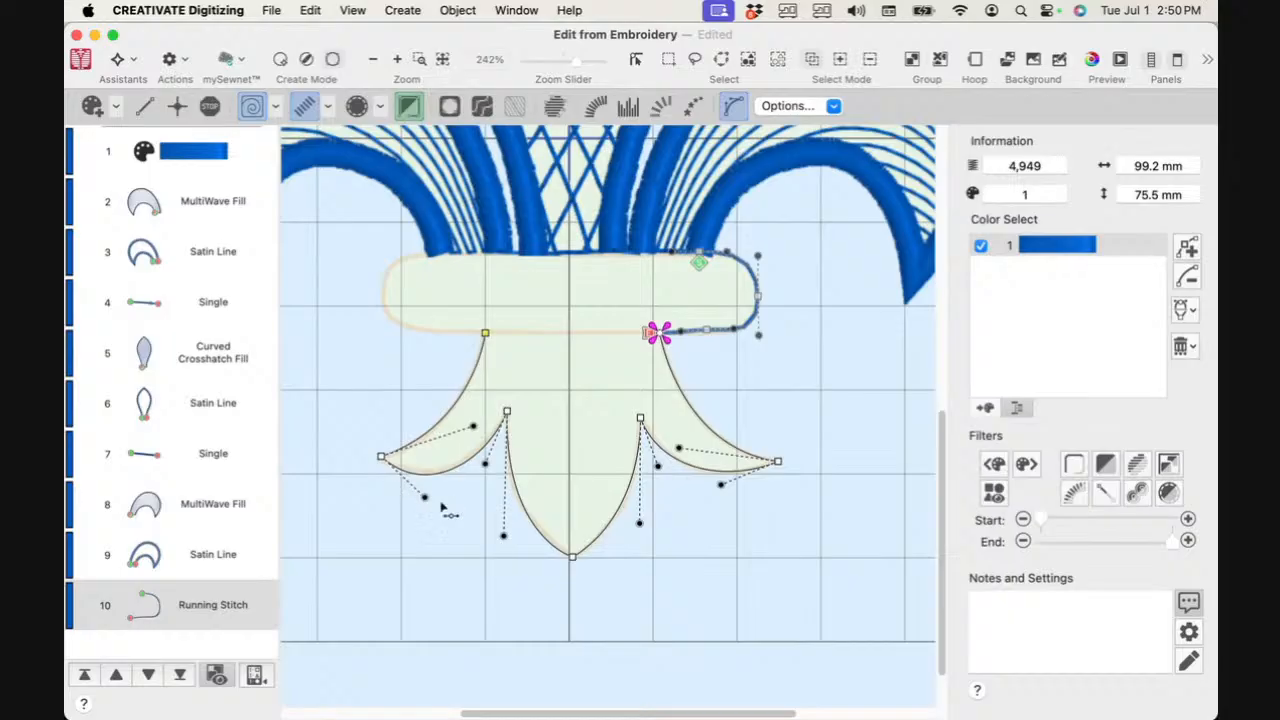
pyautogui.moveTo(423, 500); pyautogui.dragTo(422, 491)
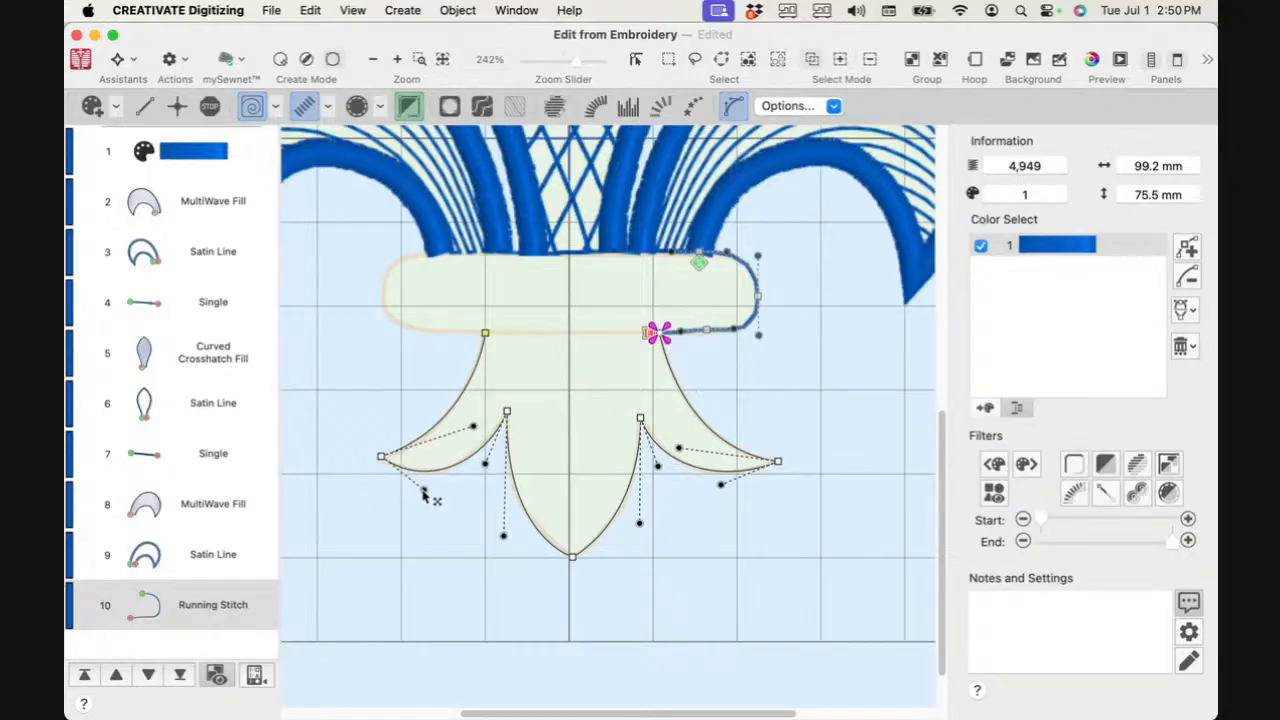
pyautogui.moveTo(503, 535); pyautogui.dragTo(495, 521)
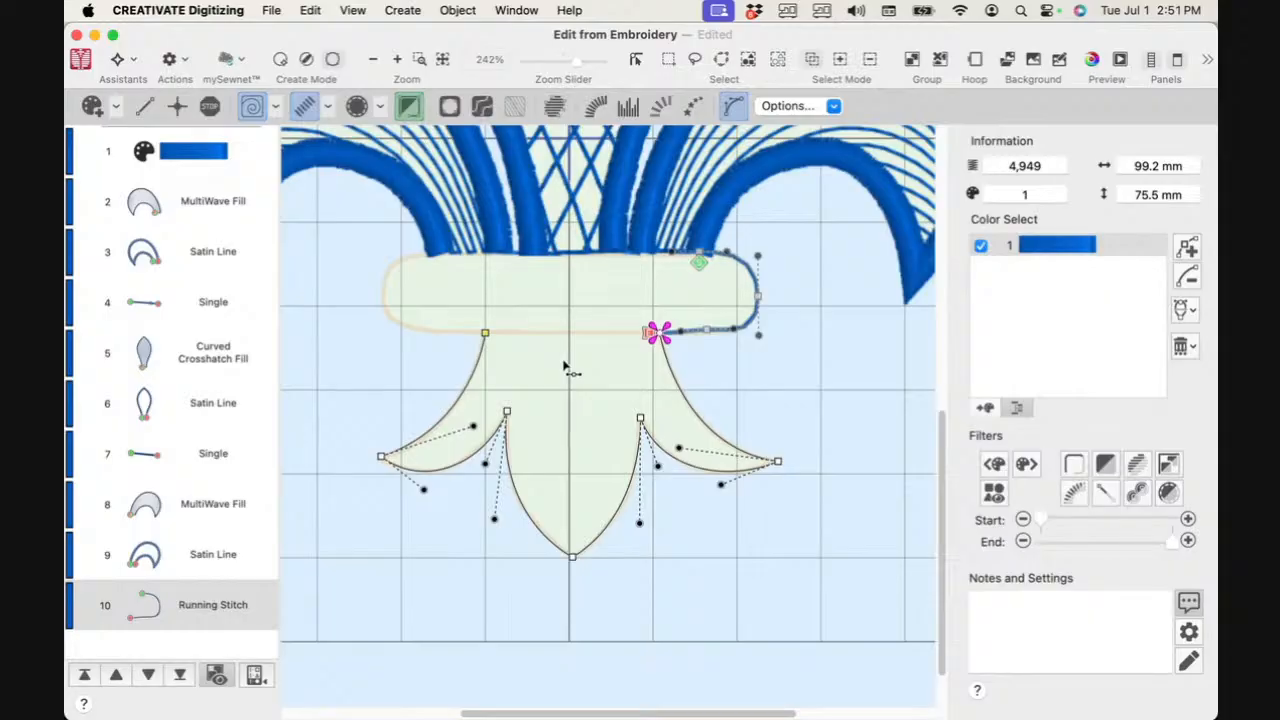
# Step: Complete the lower stem shape and move its spiral origin up to the middle of the band
pyautogui.rightClick(526, 292)
pyautogui.click(720, 312)
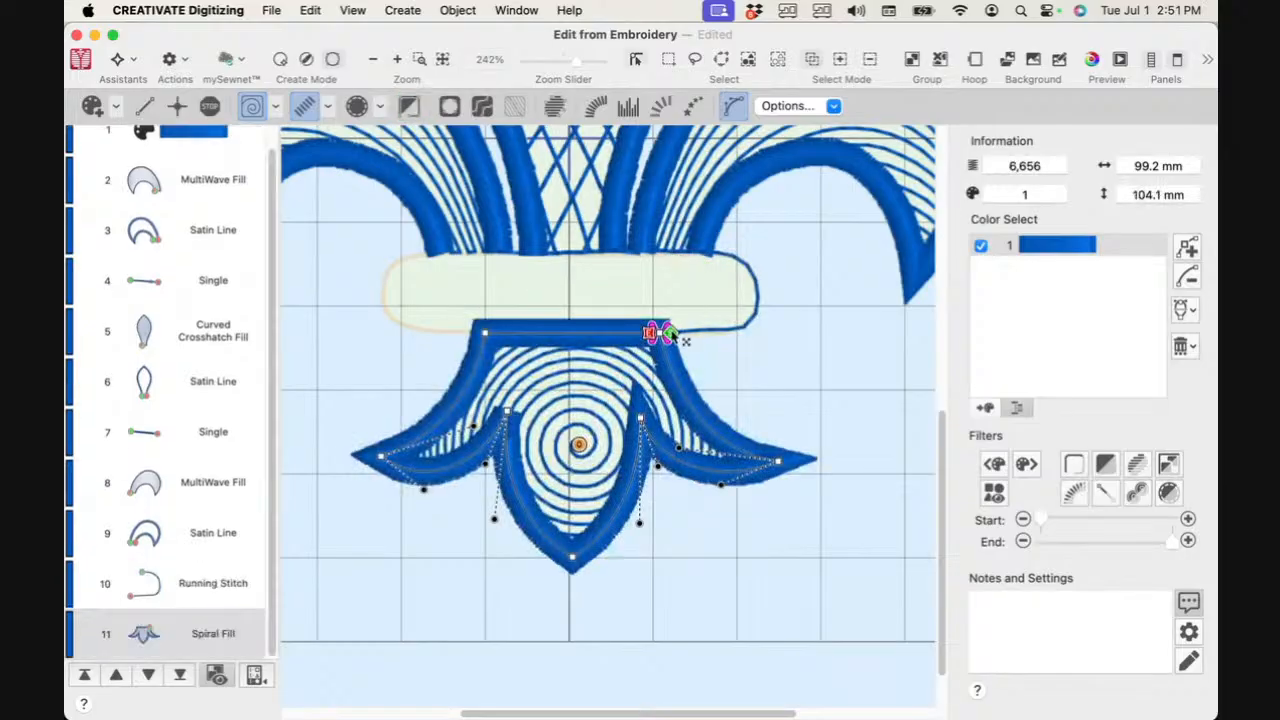
pyautogui.moveTo(570, 442); pyautogui.dragTo(571, 278)
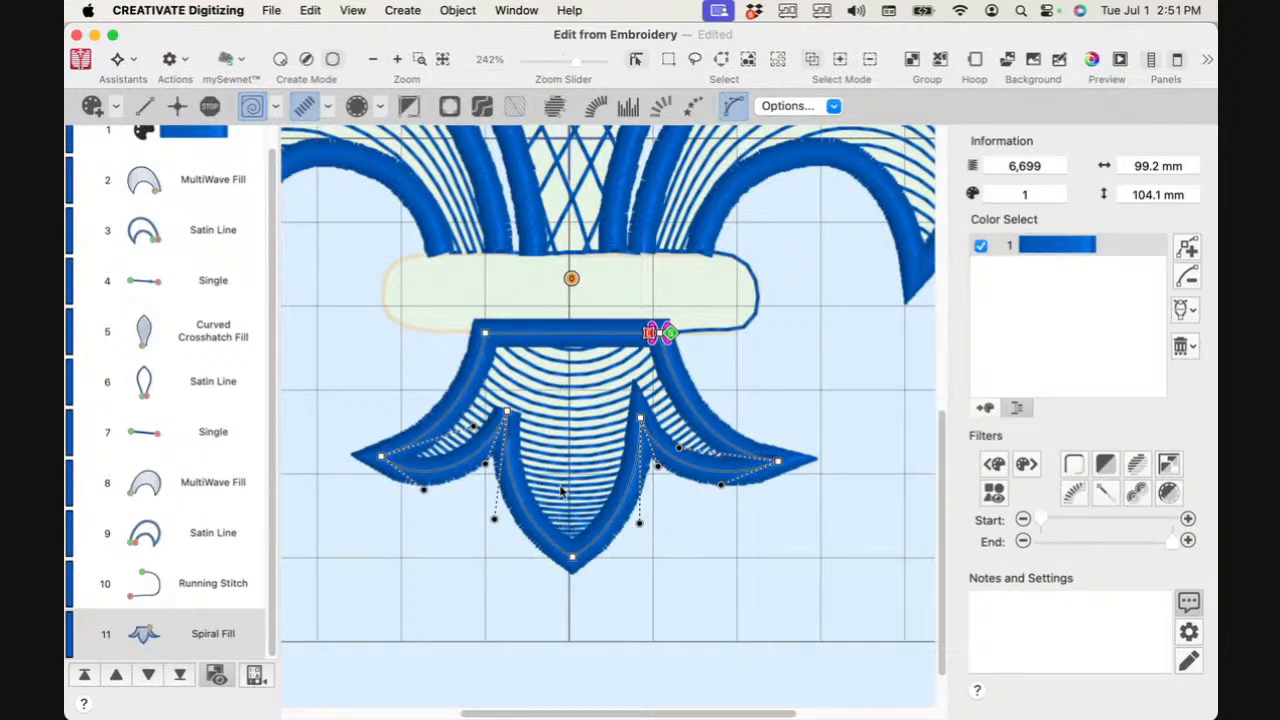
# Step: Turn off the lower stem's closed border and break the object apart into separate fill and satin line objects
pyautogui.rightClick(586, 402)
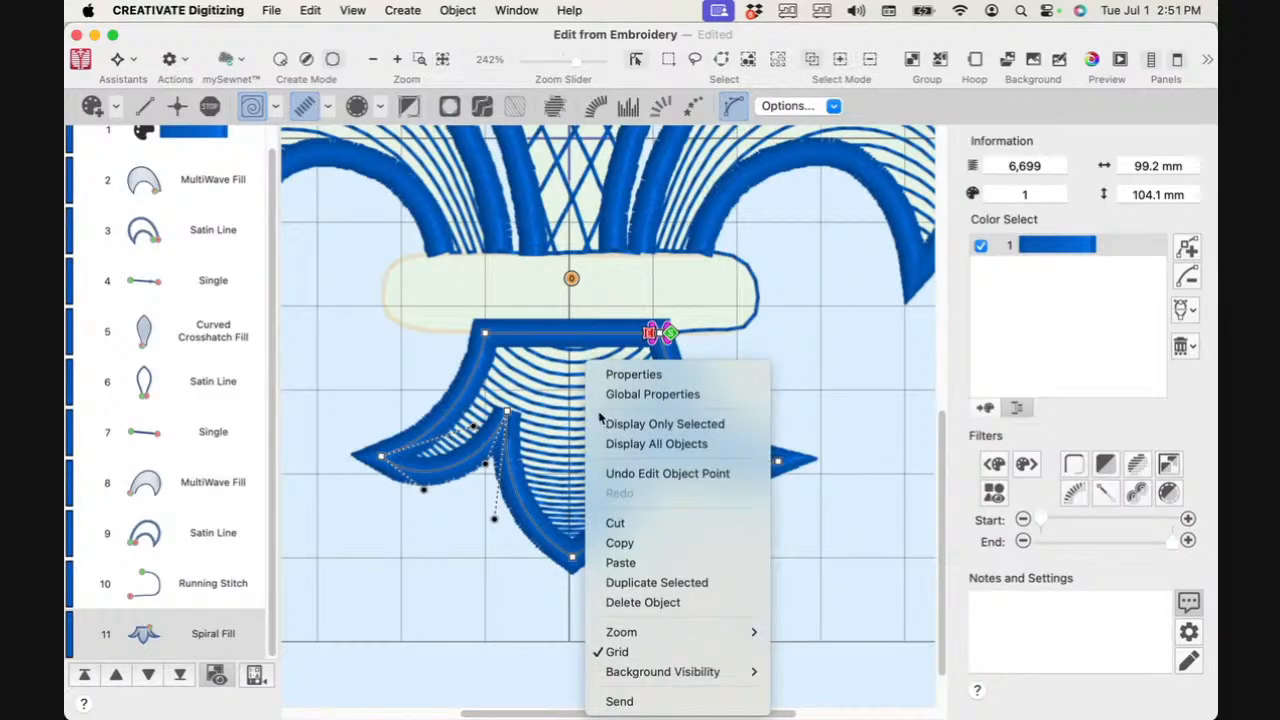
pyautogui.click(641, 381)
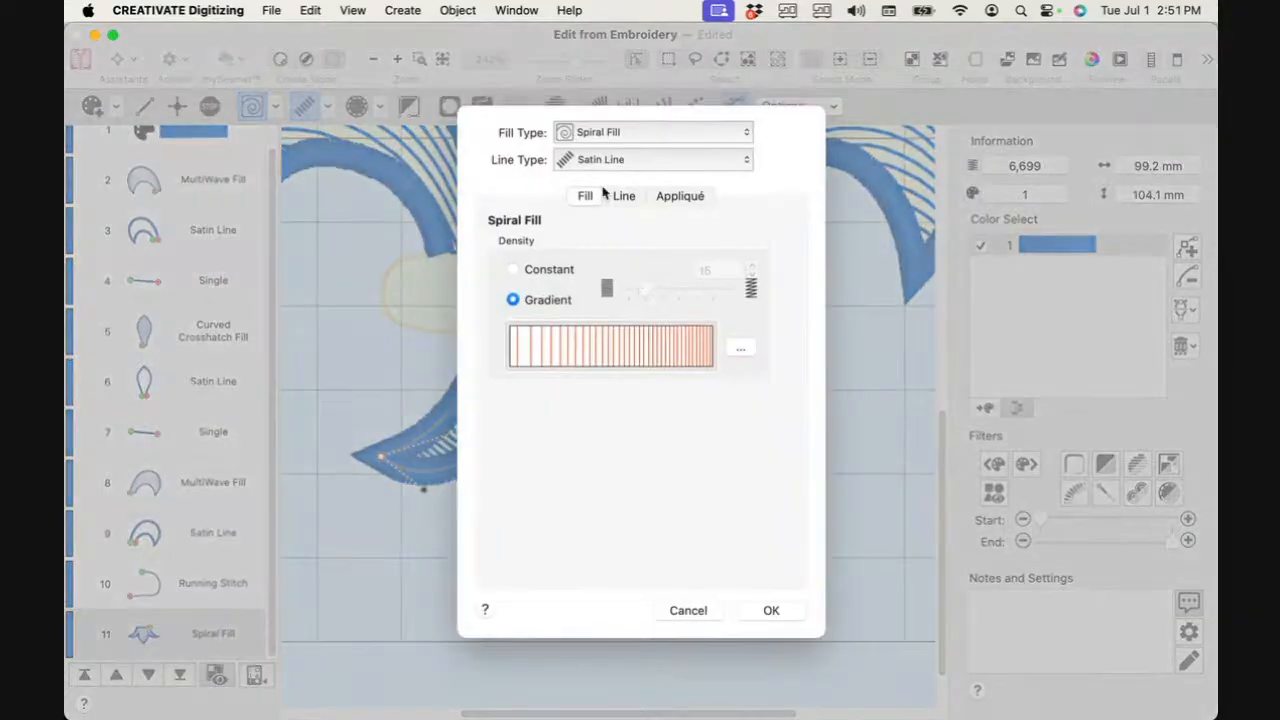
pyautogui.click(623, 195)
pyautogui.click(561, 221)
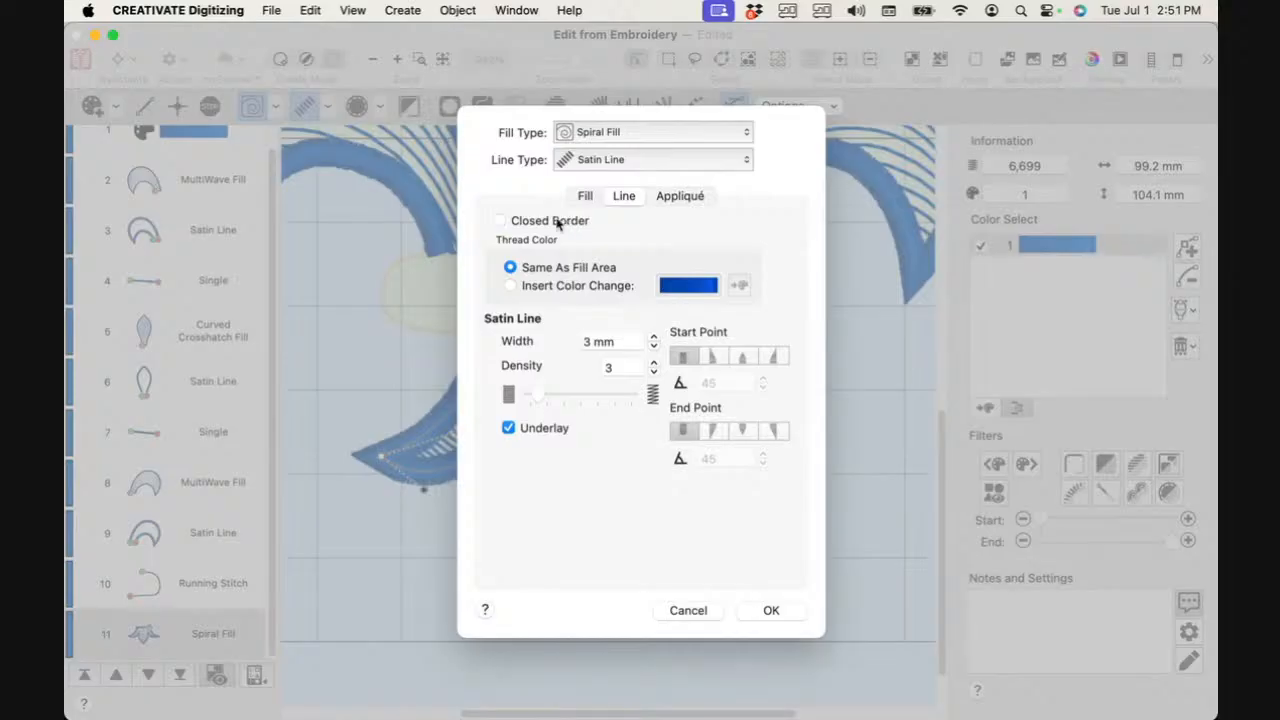
pyautogui.click(773, 610)
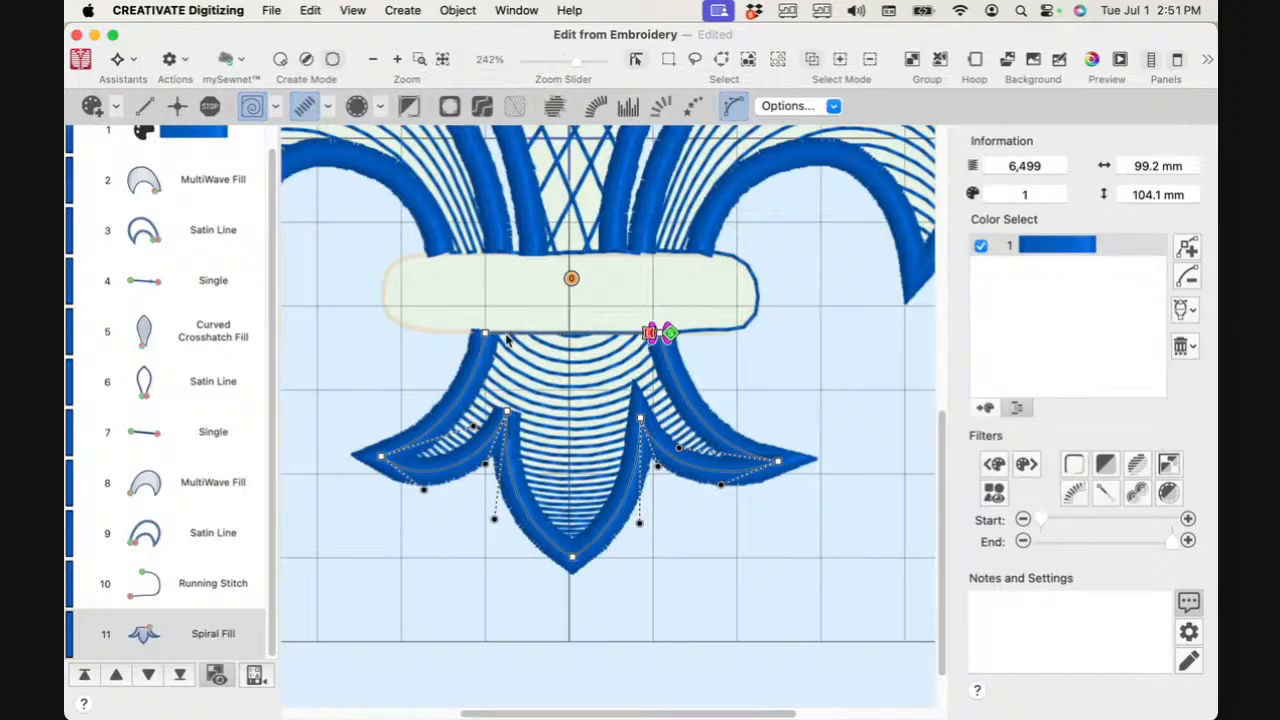
pyautogui.click(456, 11)
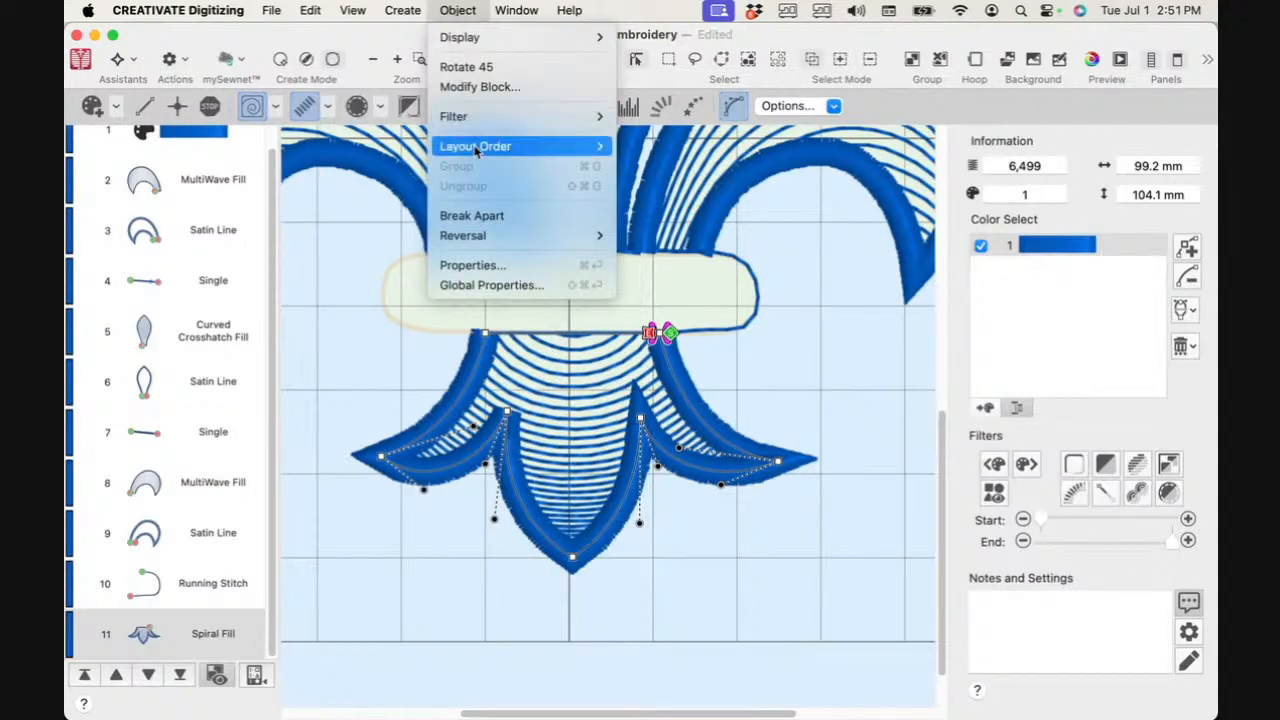
pyautogui.click(466, 216)
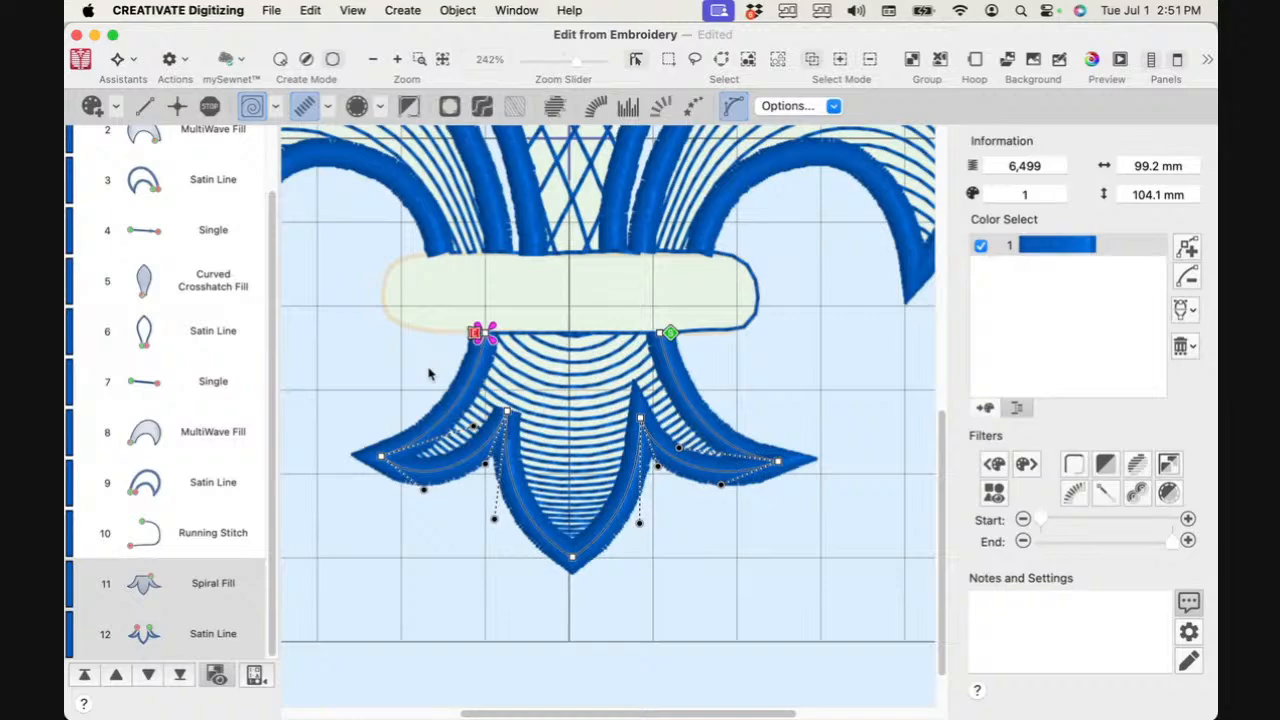
# Step: Choose Pattern Fill for the next shape and set its underlay to None, keeping pattern 3
pyautogui.click(277, 106)
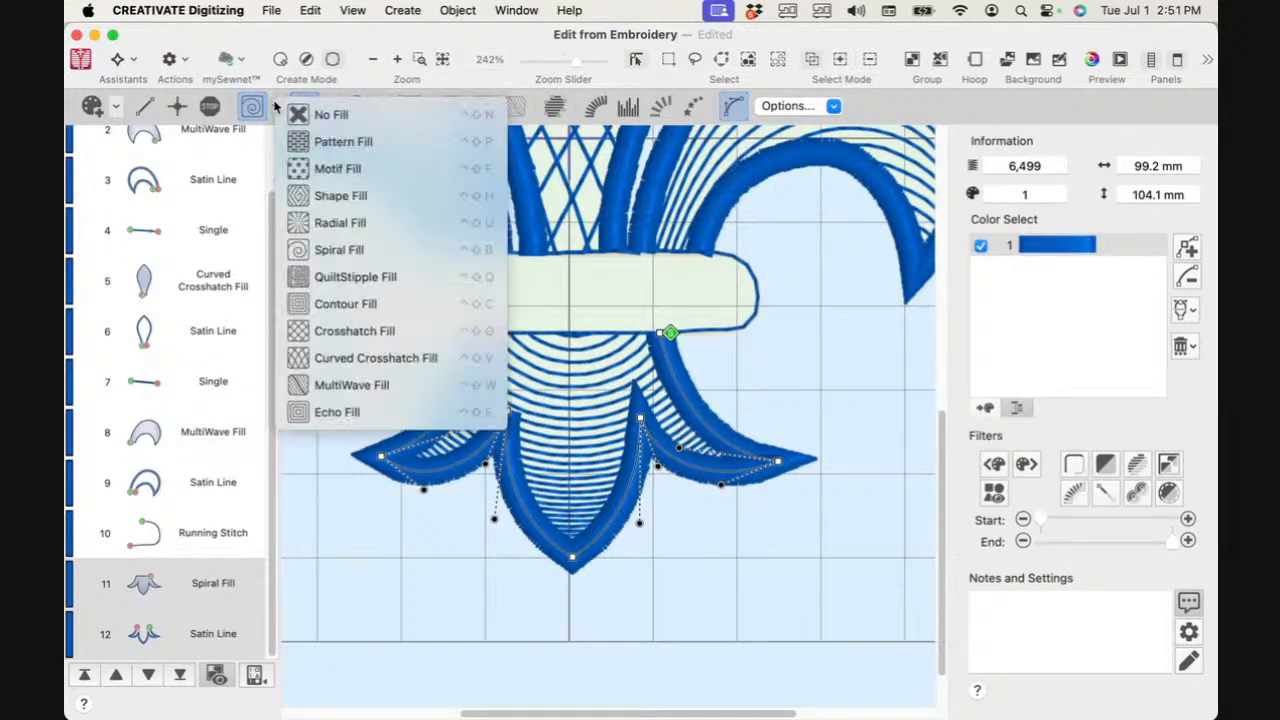
pyautogui.click(294, 148)
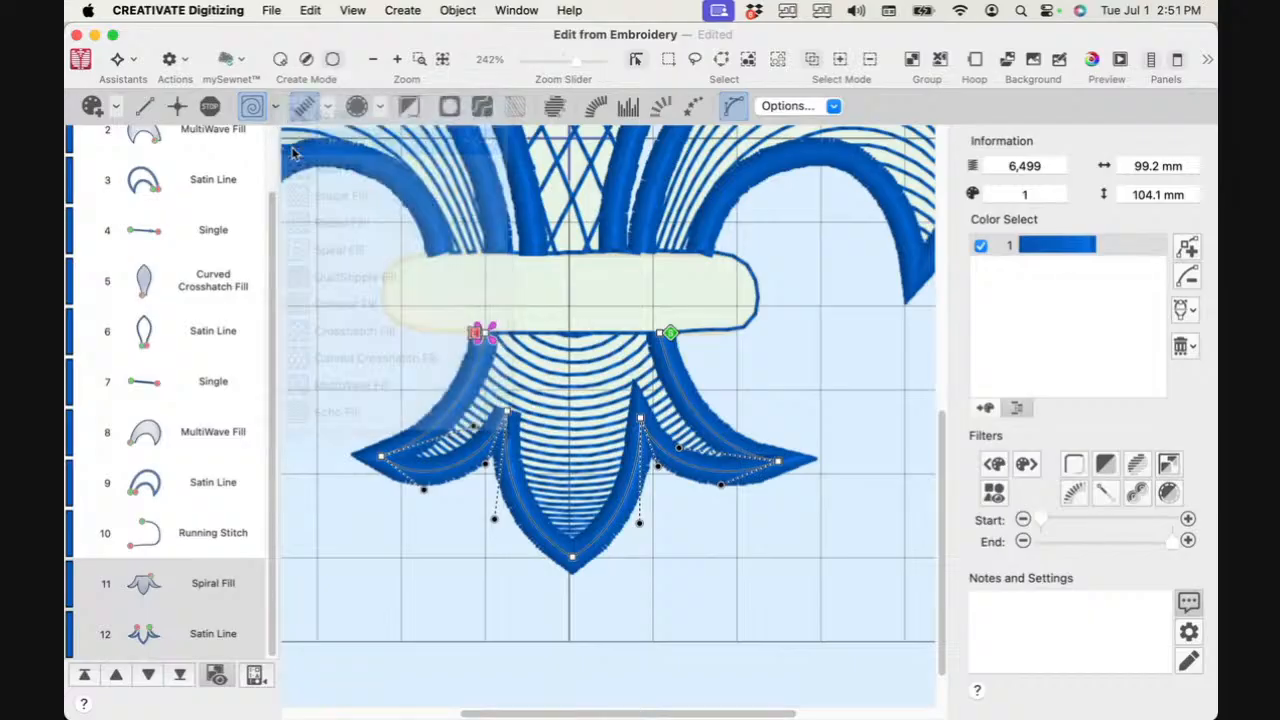
pyautogui.click(795, 106)
pyautogui.click(796, 140)
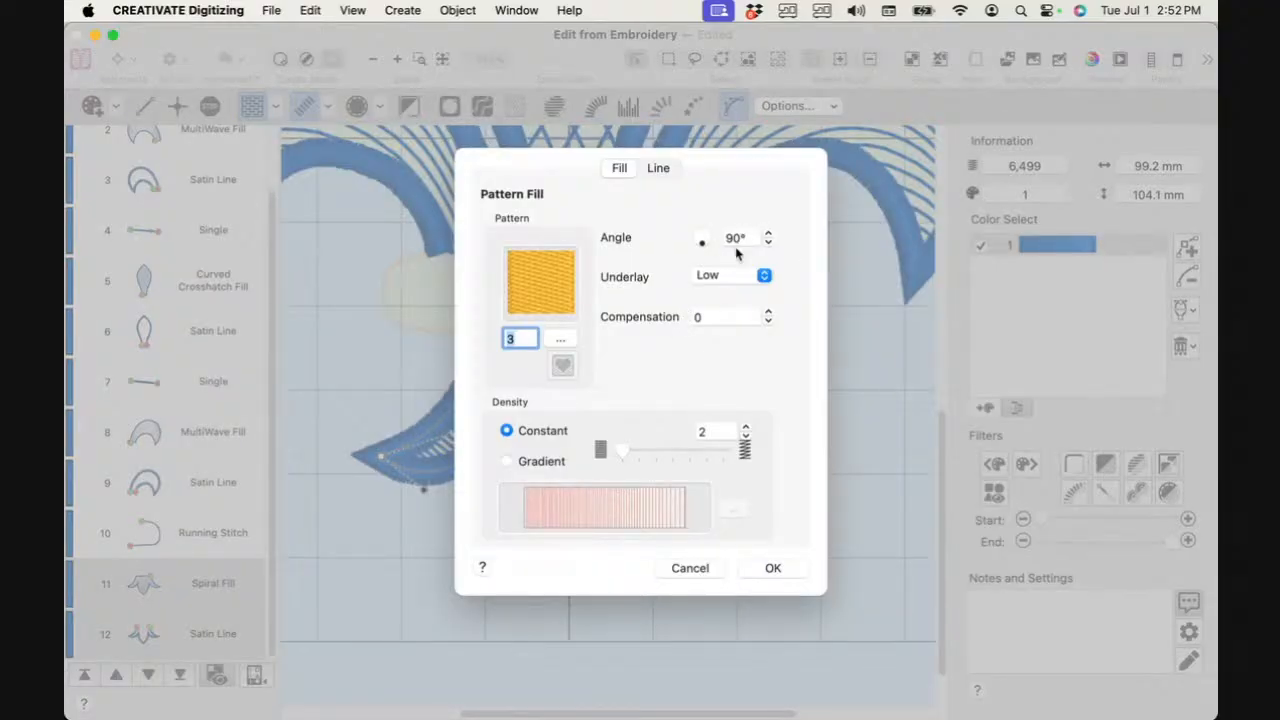
pyautogui.click(716, 278)
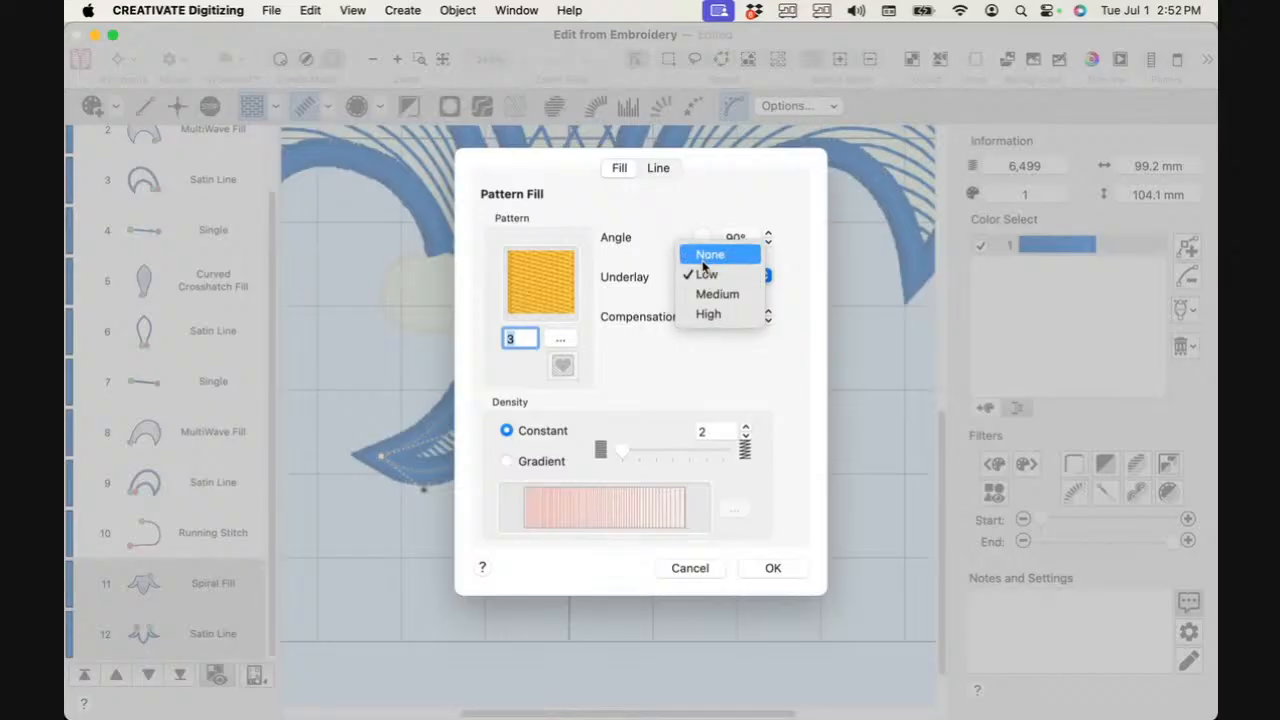
pyautogui.click(710, 256)
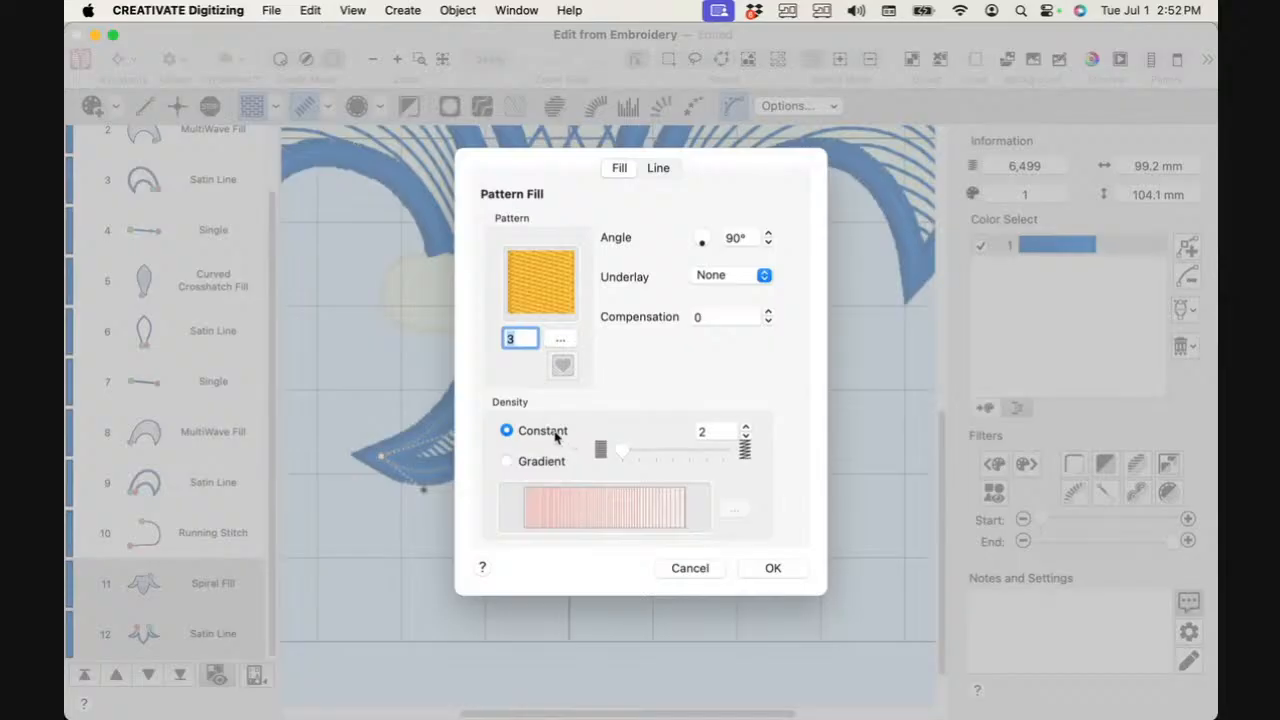
# Step: Switch the fill density to a single color gradient and set both end markers to density 6
pyautogui.click(537, 466)
pyautogui.click(746, 511)
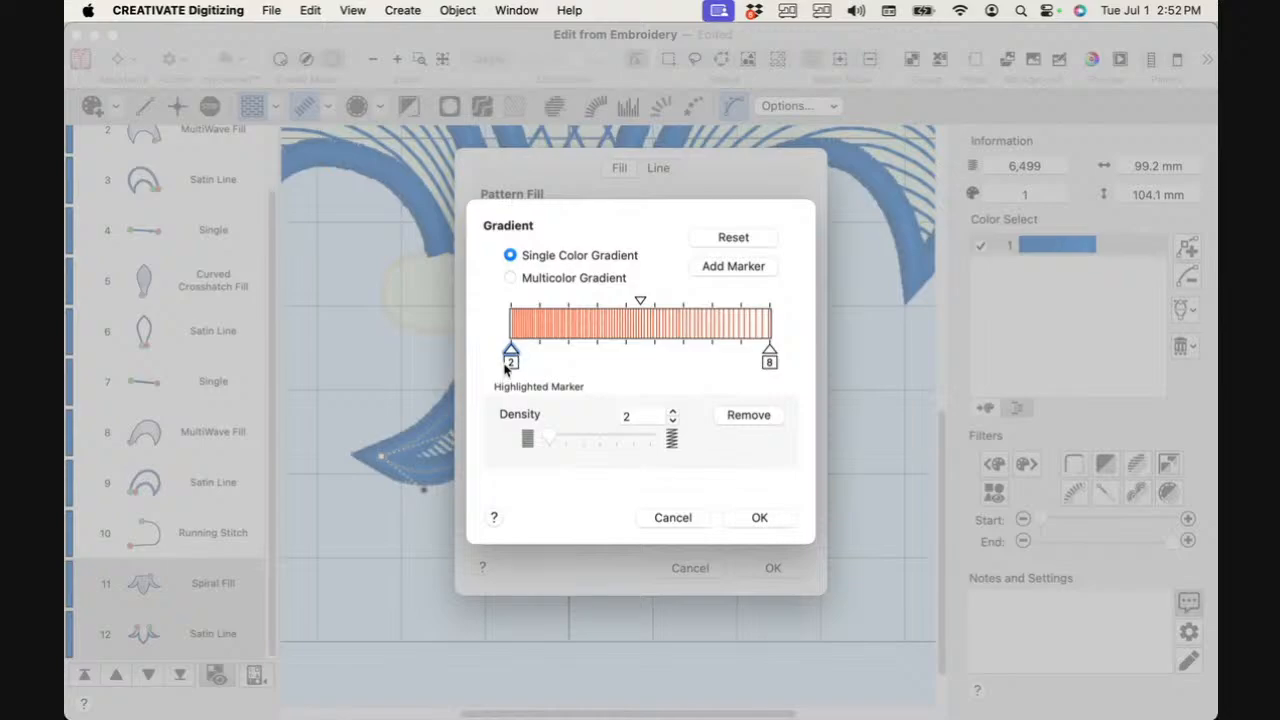
pyautogui.doubleClick(646, 415)
pyautogui.write('6')
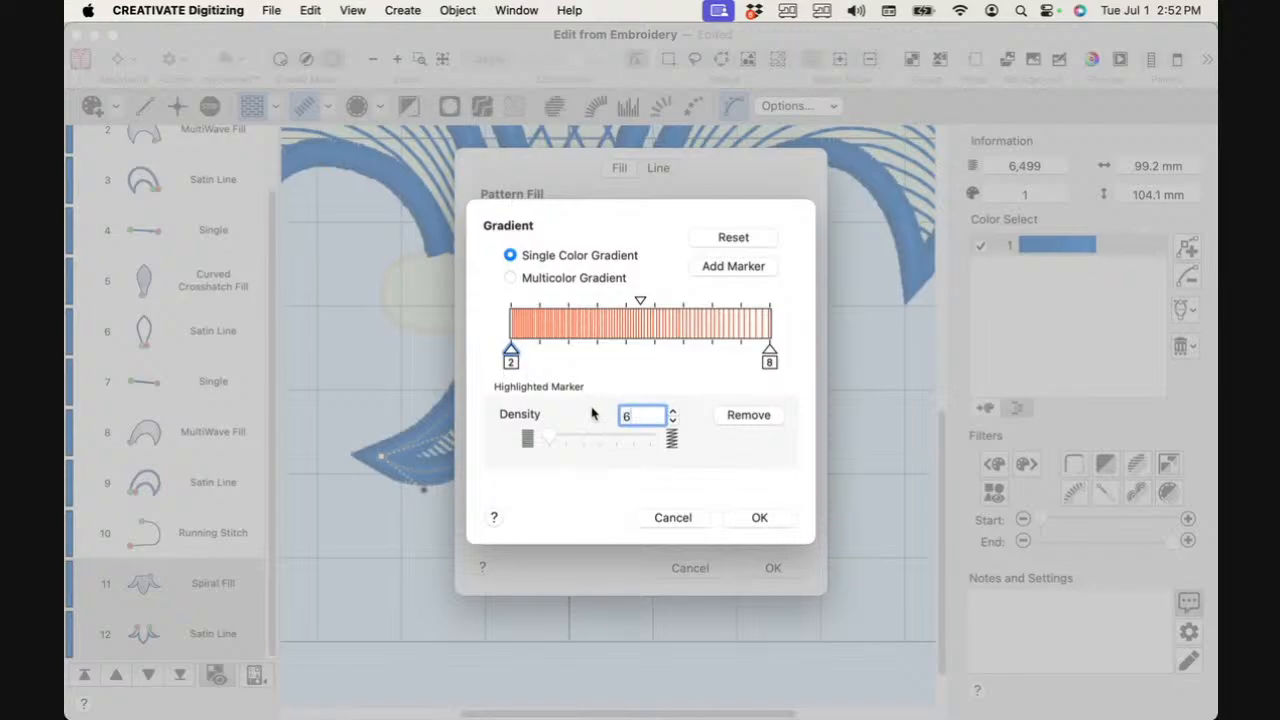
pyautogui.click(769, 360)
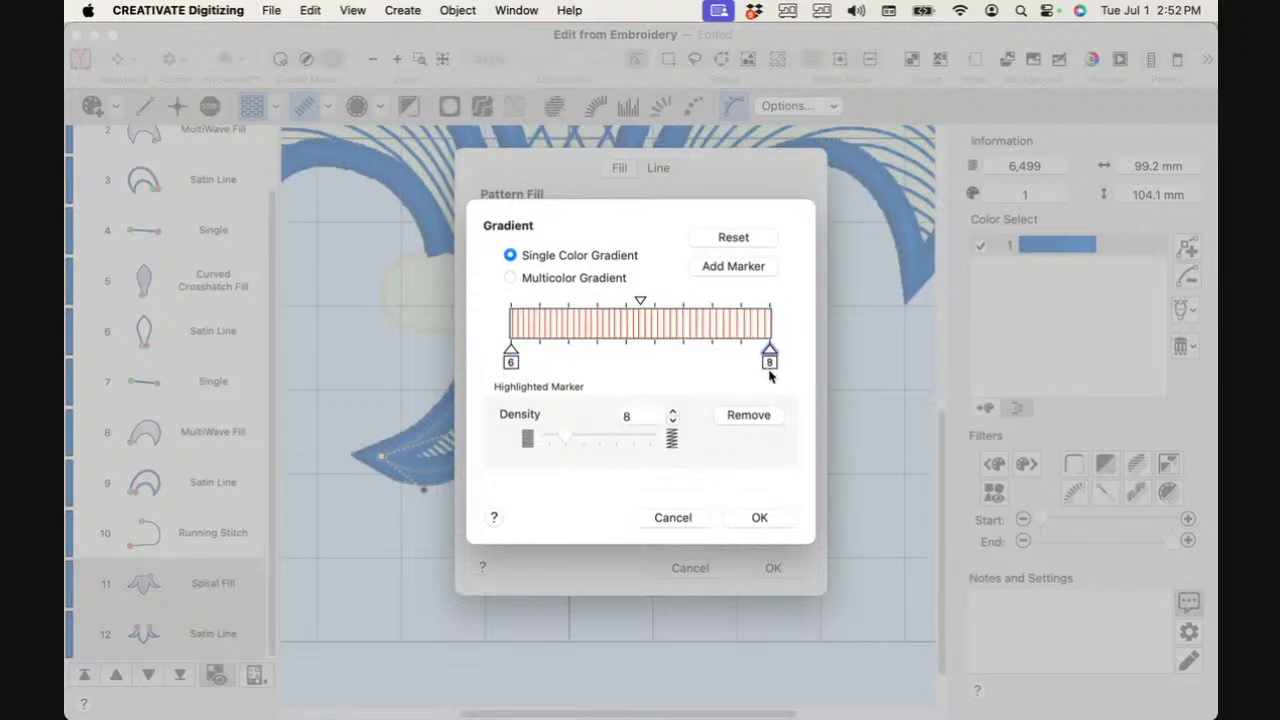
pyautogui.click(673, 421)
pyautogui.click(673, 421)
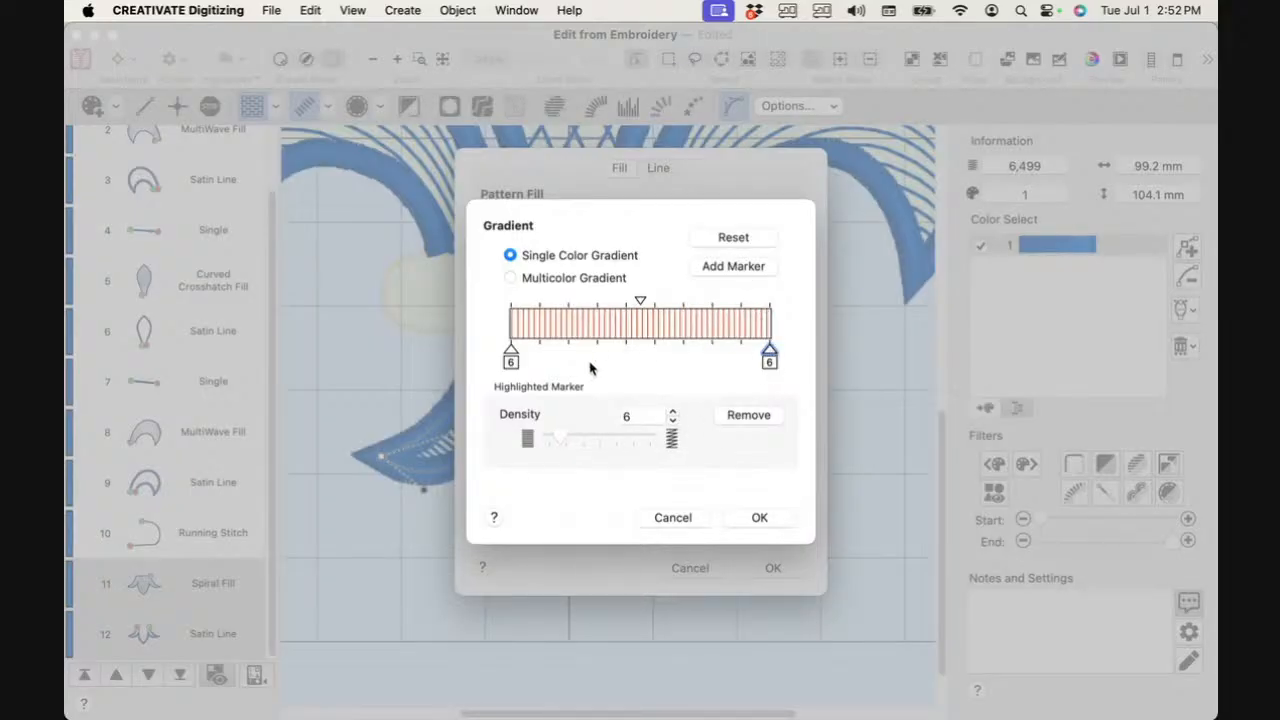
# Step: Add a middle gradient marker with density 20 and accept the pattern fill settings
pyautogui.click(737, 266)
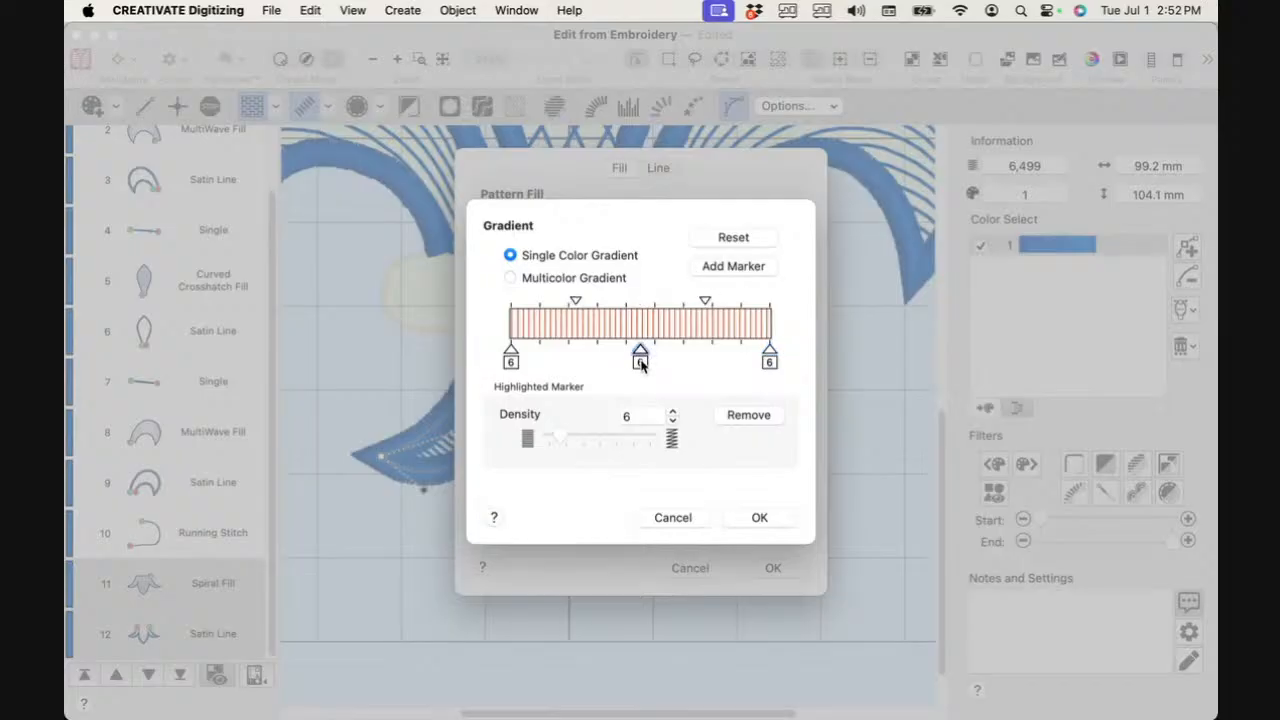
pyautogui.doubleClick(645, 414)
pyautogui.write('20')
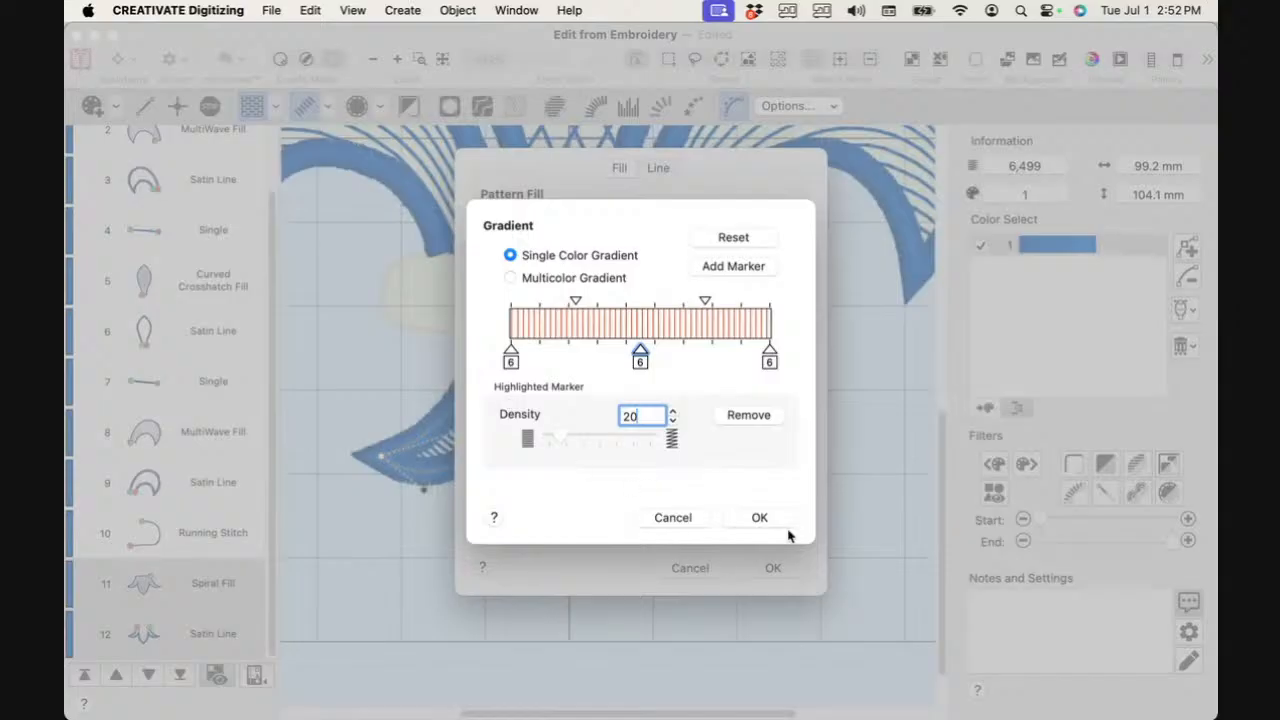
pyautogui.click(760, 518)
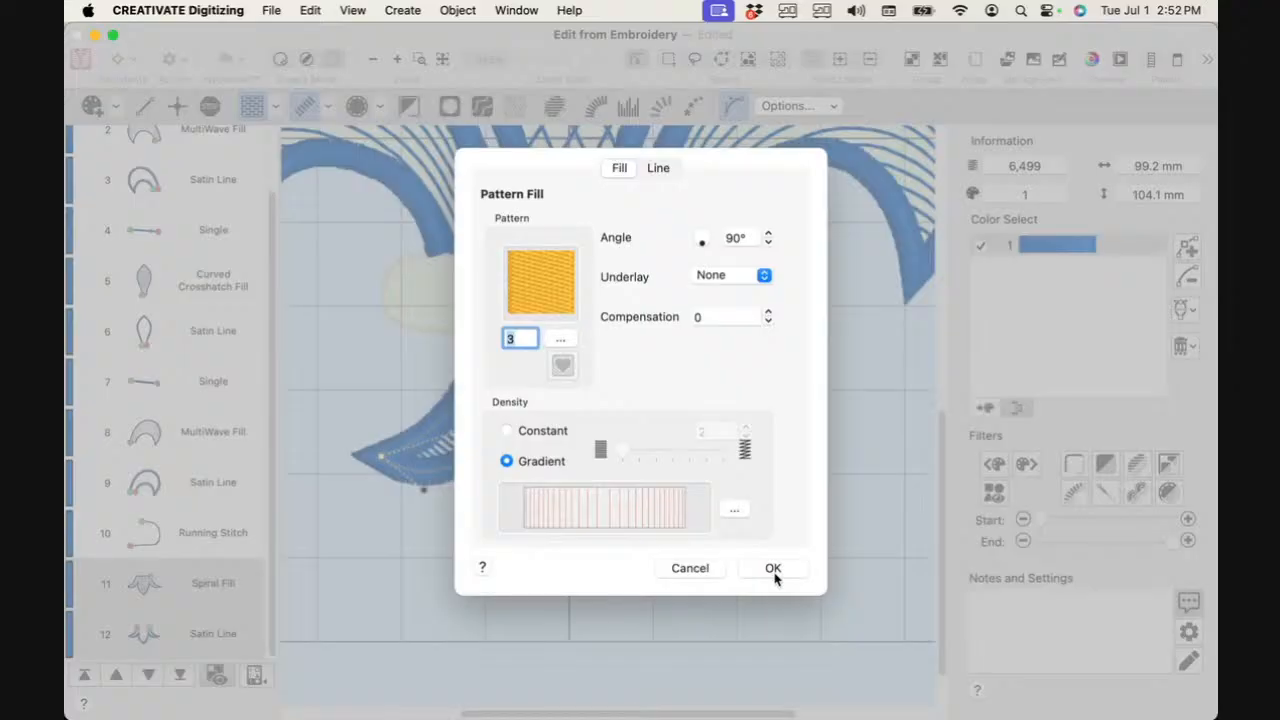
pyautogui.click(799, 576)
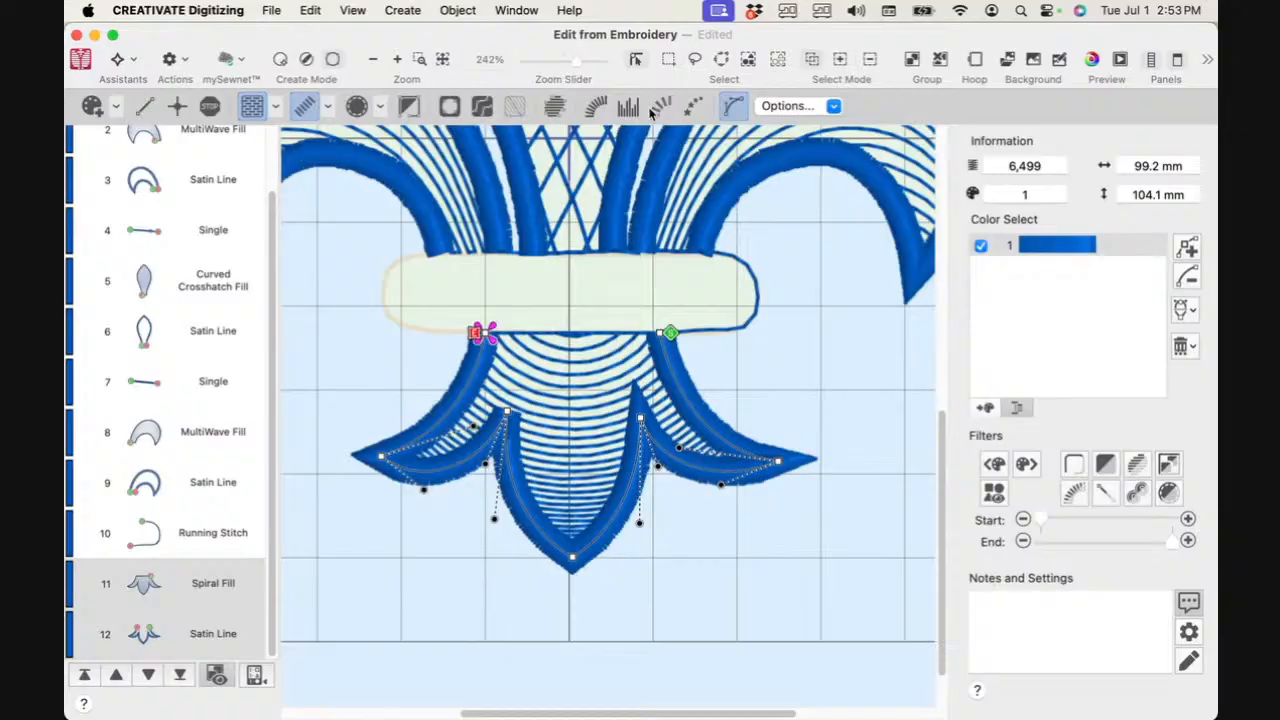
# Step: Trace the horizontal band clockwise from its lower edge with freehand Bezier points, curve its rounded ends to the picture, and finish the area
pyautogui.click(411, 112)
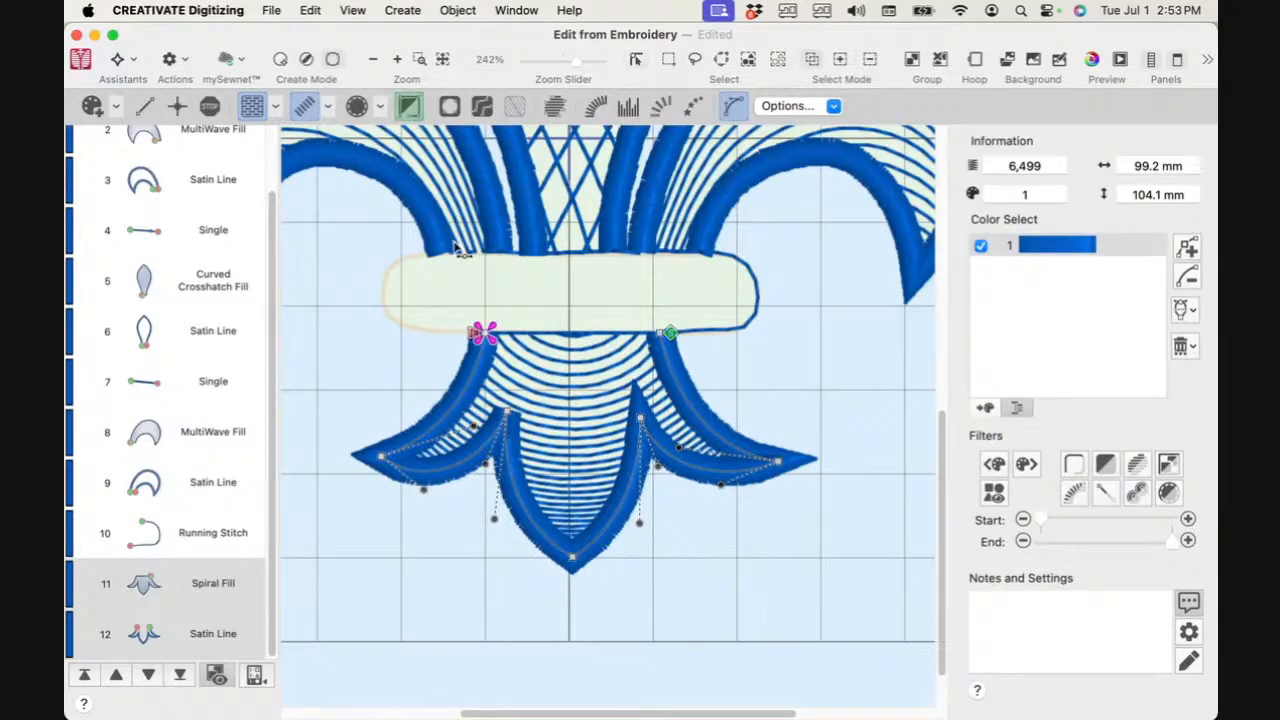
pyautogui.click(420, 330)
pyautogui.moveTo(381, 289); pyautogui.dragTo(379, 248)
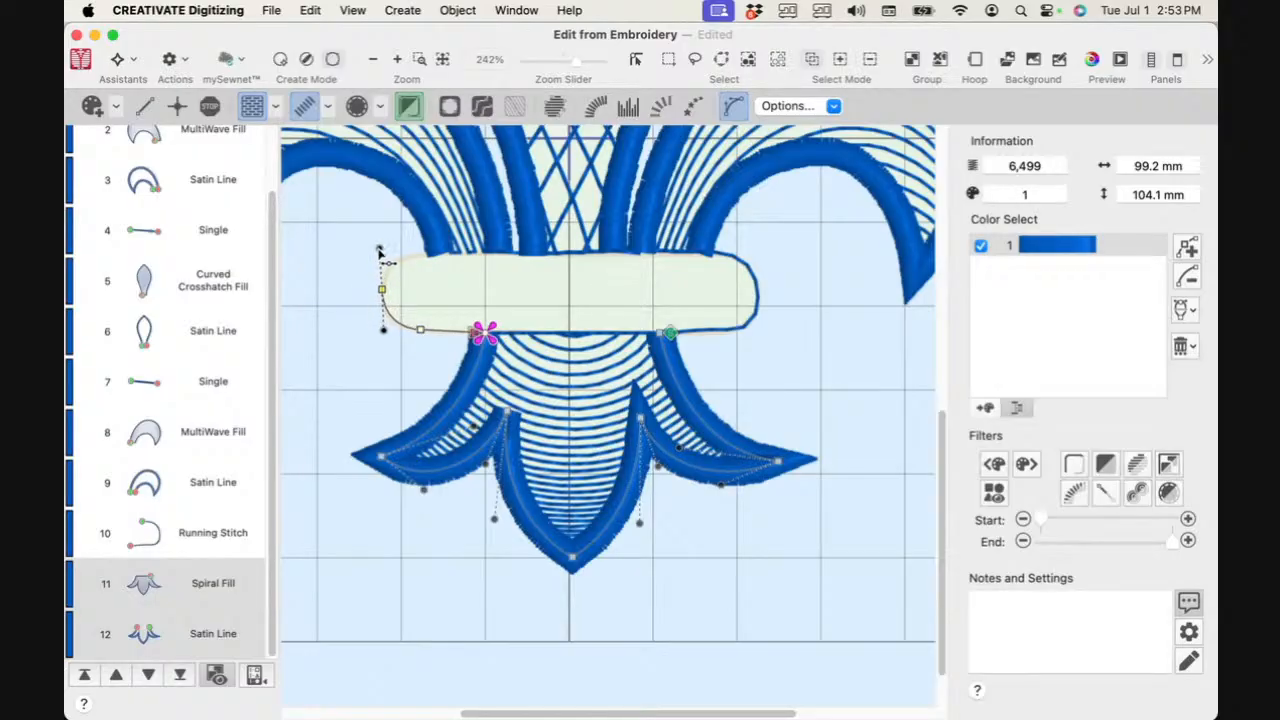
pyautogui.click(437, 255)
pyautogui.click(715, 255)
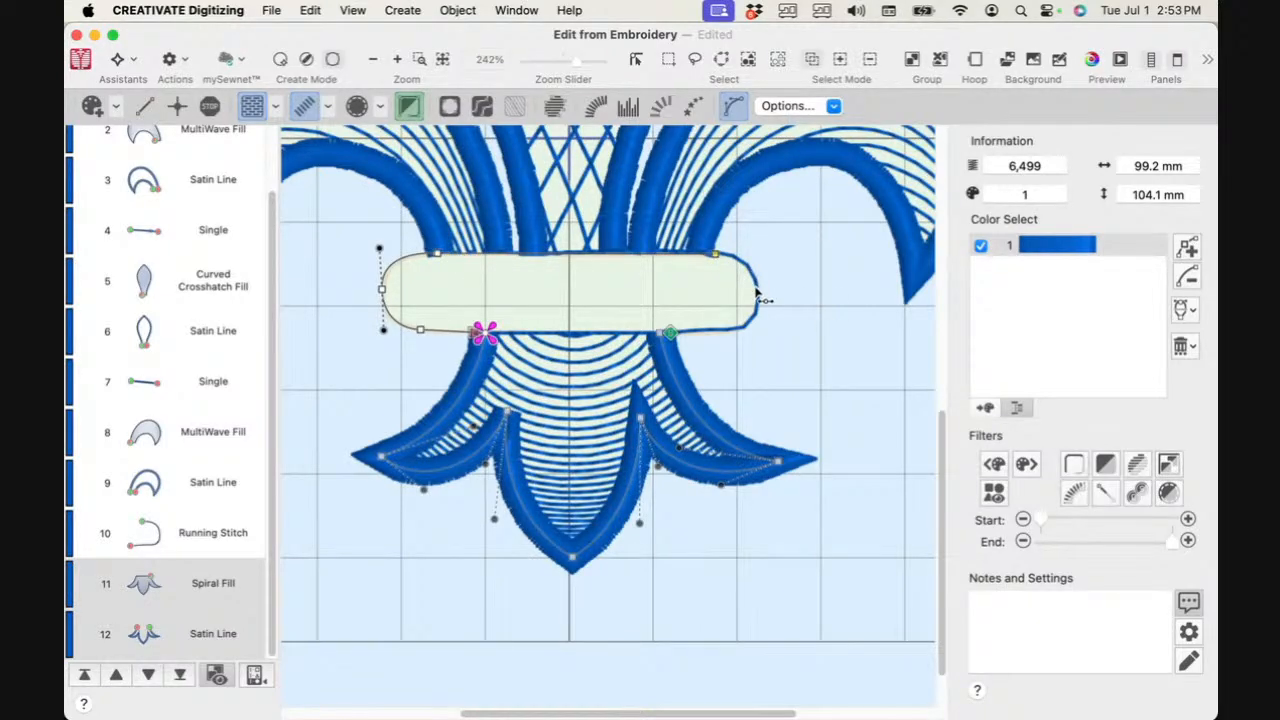
pyautogui.click(757, 292)
pyautogui.click(711, 333)
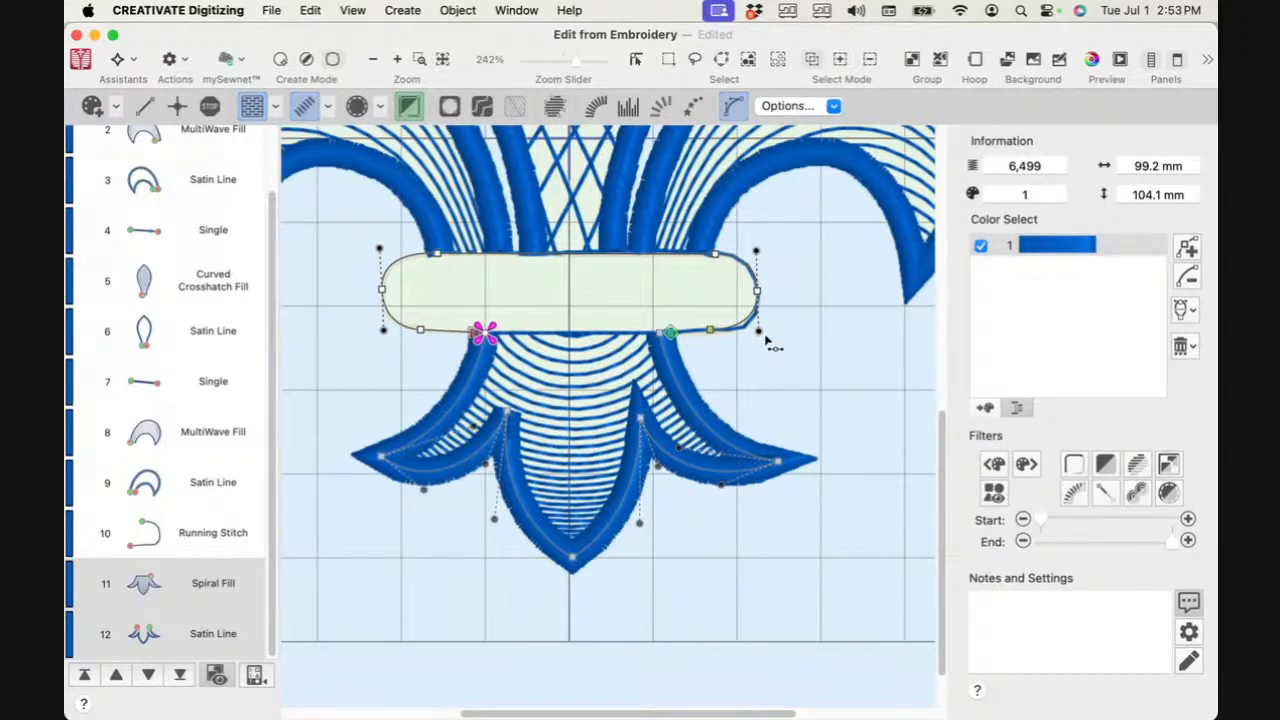
pyautogui.moveTo(756, 334); pyautogui.dragTo(761, 345)
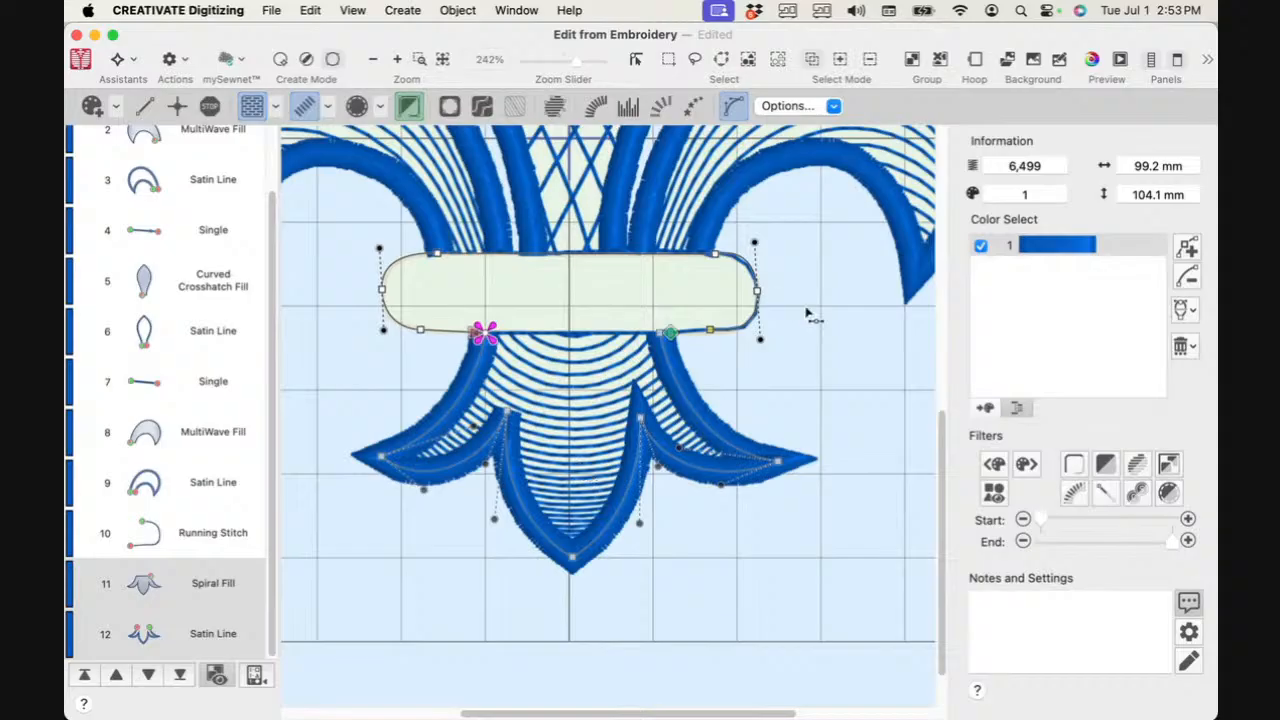
pyautogui.rightClick(700, 233)
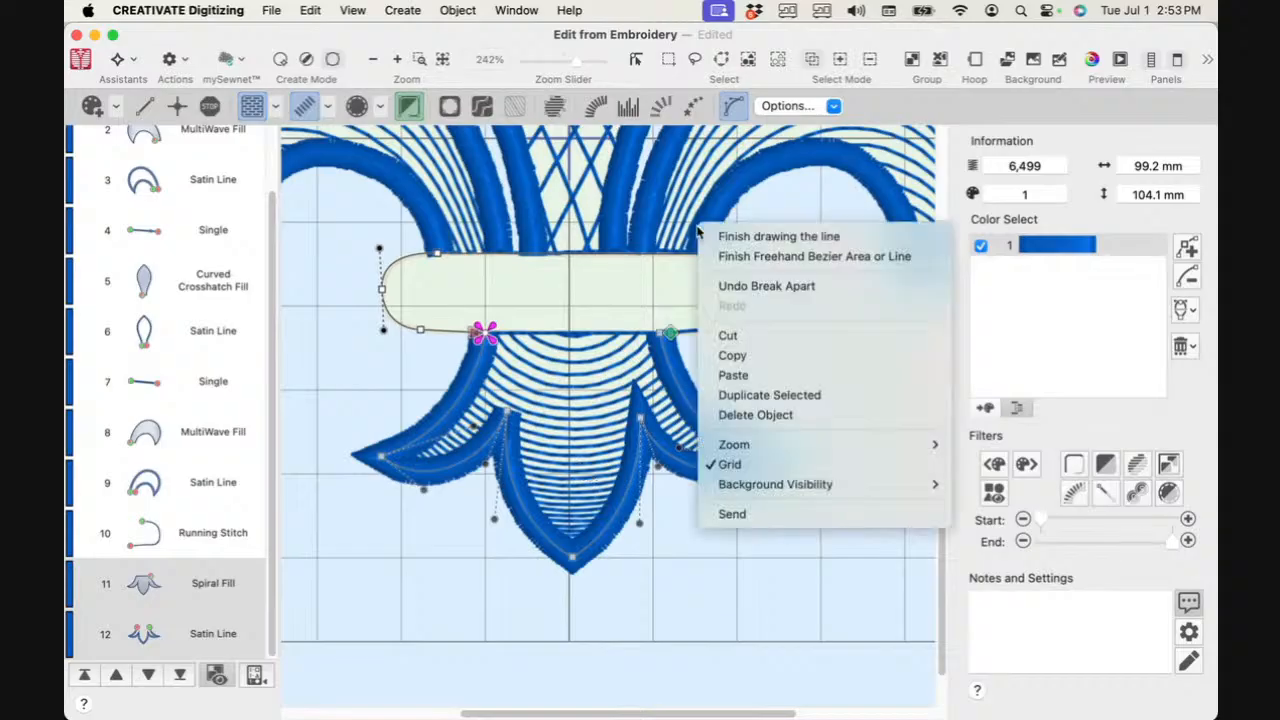
pyautogui.click(744, 257)
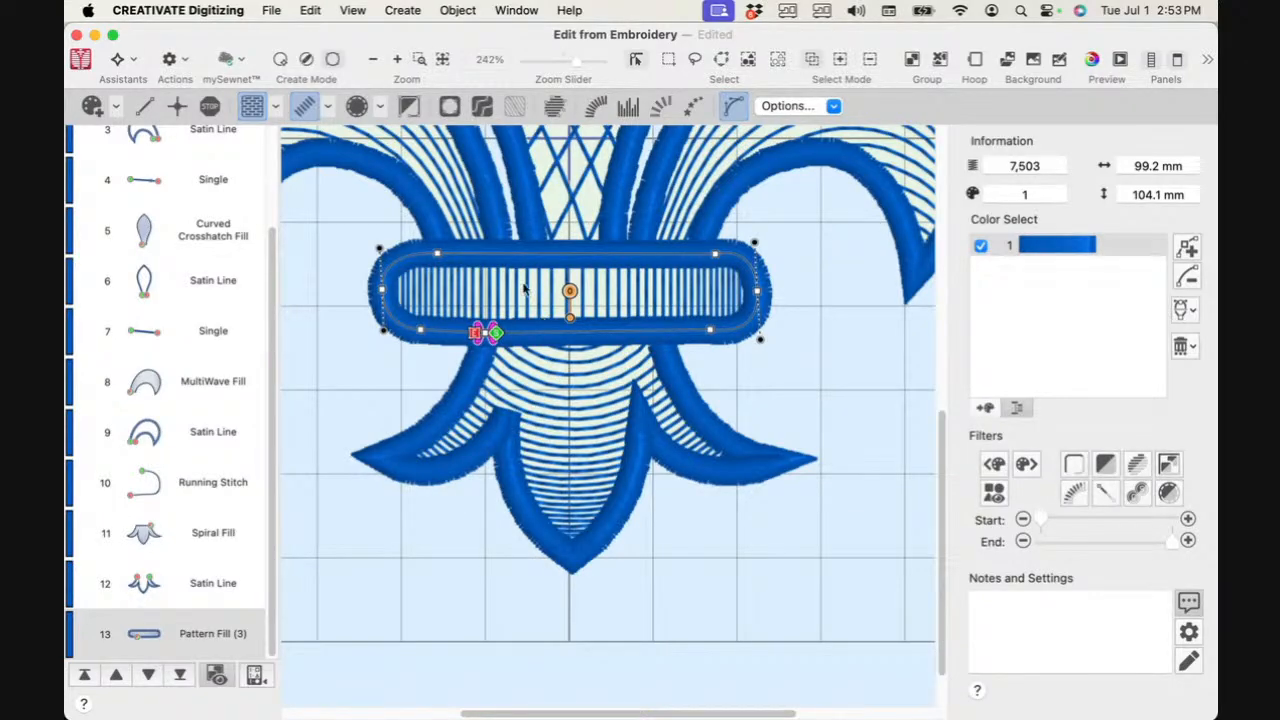
# Step: Set the band's satin border width to 4 mm
pyautogui.rightClick(594, 282)
pyautogui.click(644, 284)
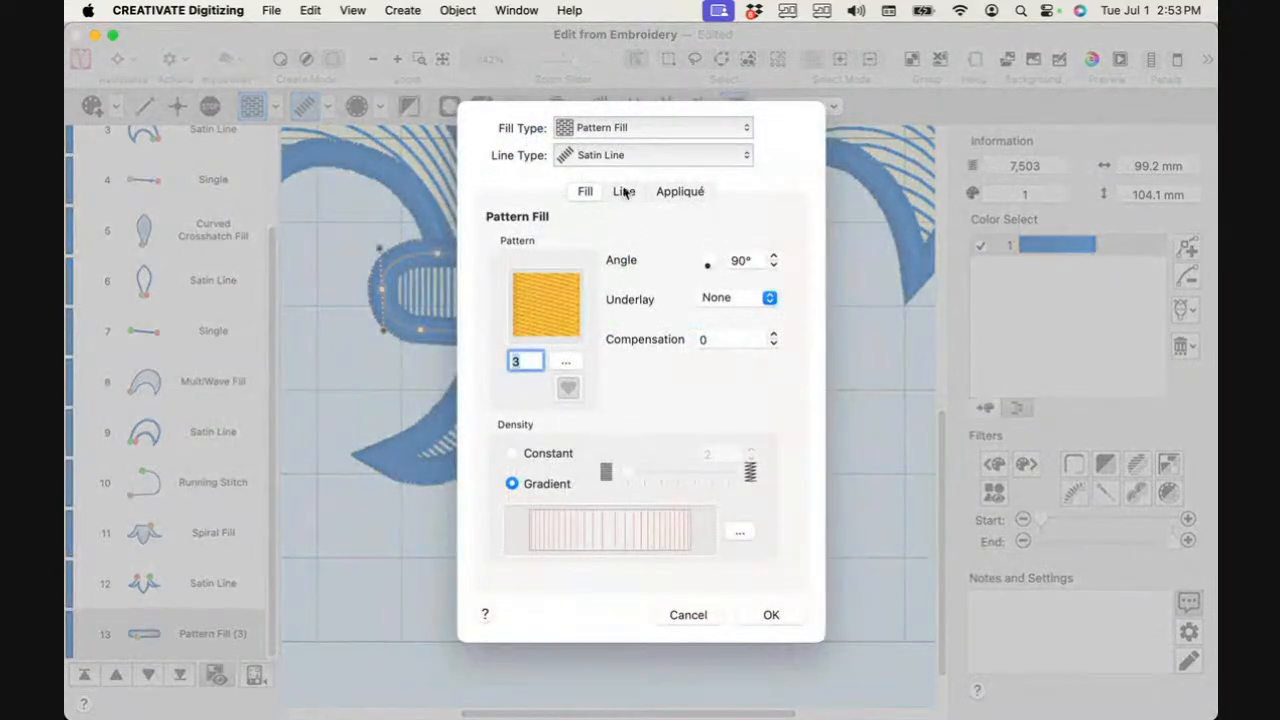
pyautogui.click(624, 192)
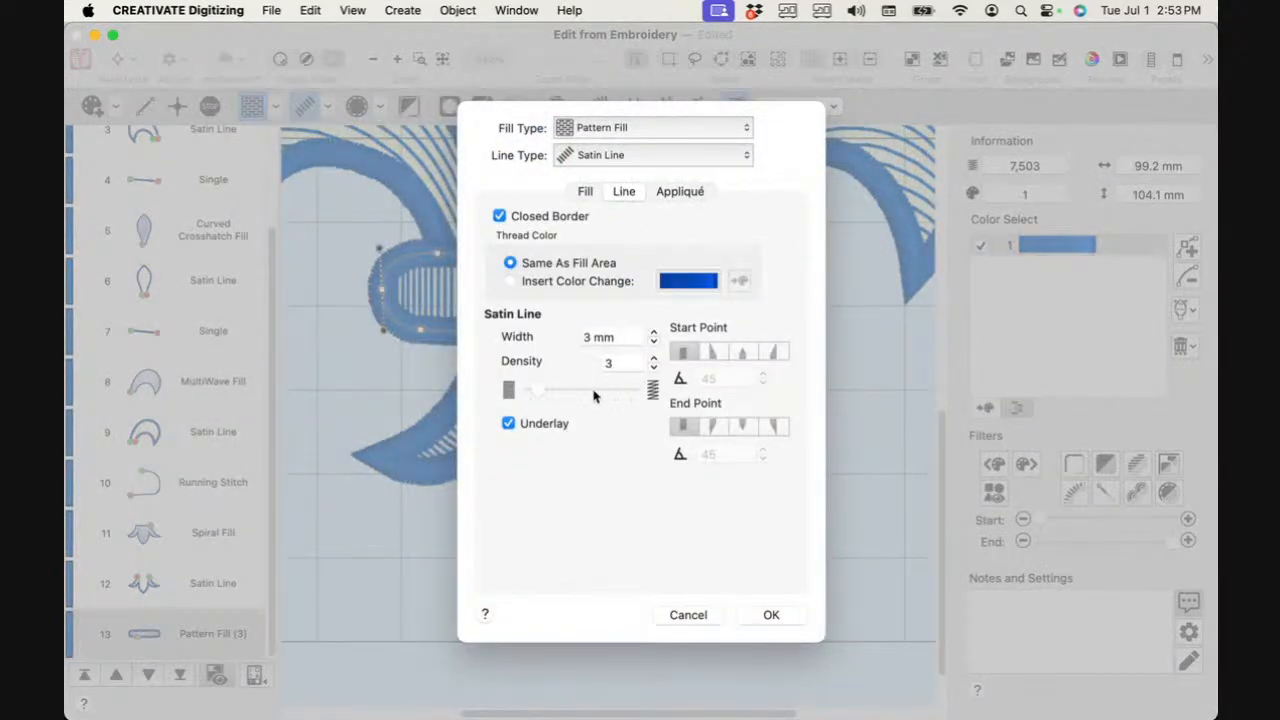
pyautogui.click(614, 337)
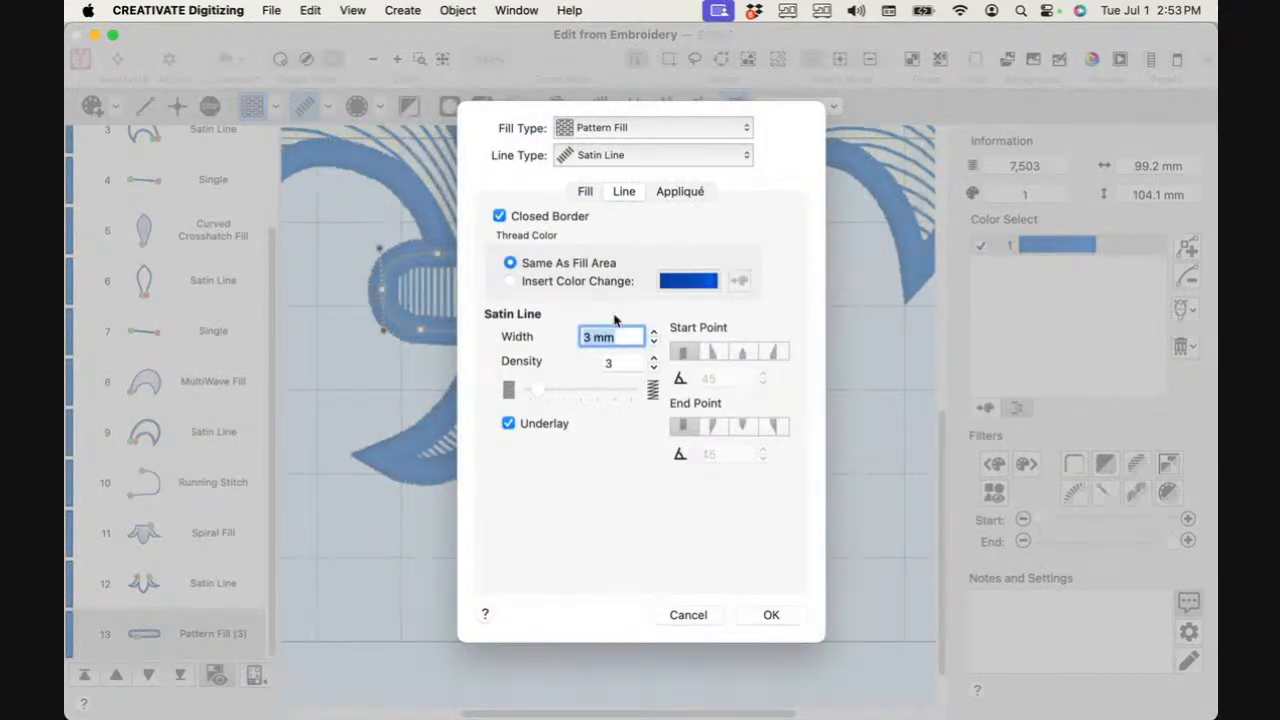
pyautogui.click(655, 333)
pyautogui.click(655, 333)
pyautogui.click(655, 333)
pyautogui.click(655, 333)
pyautogui.click(655, 333)
pyautogui.click(787, 611)
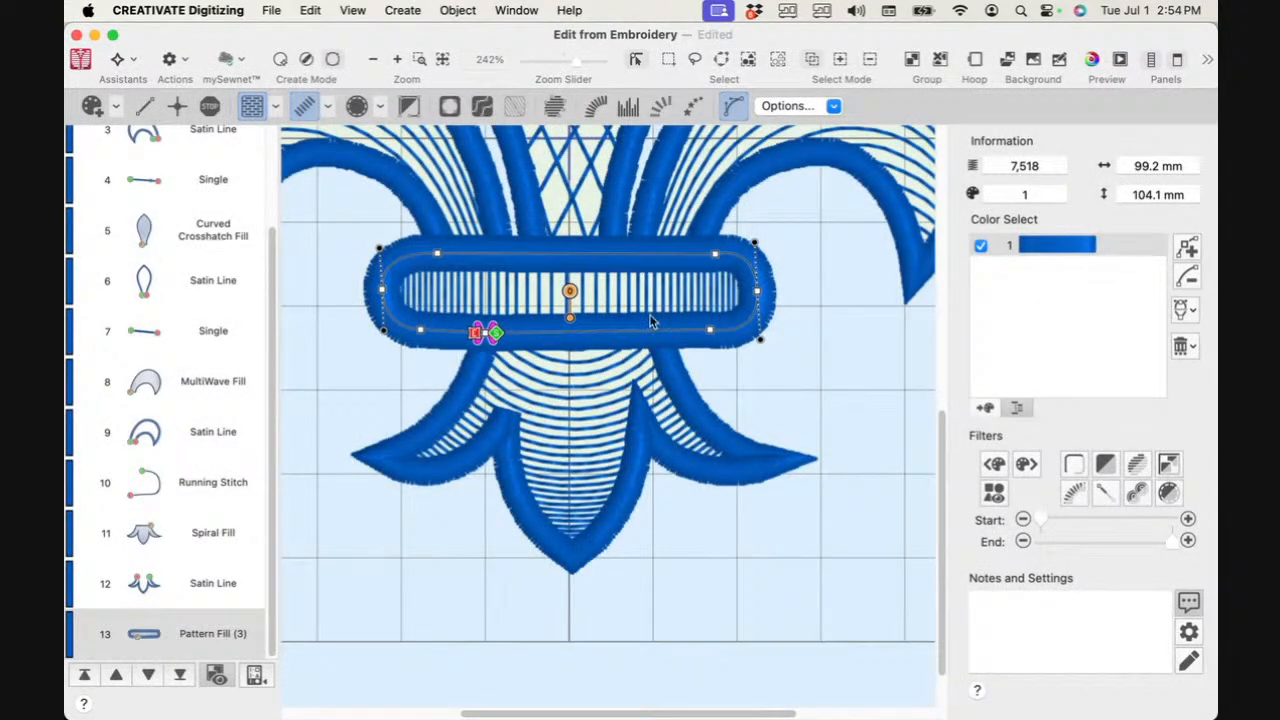
# Step: Set the width of the band's satin border to 3.5 mm
pyautogui.rightClick(610, 281)
pyautogui.click(648, 292)
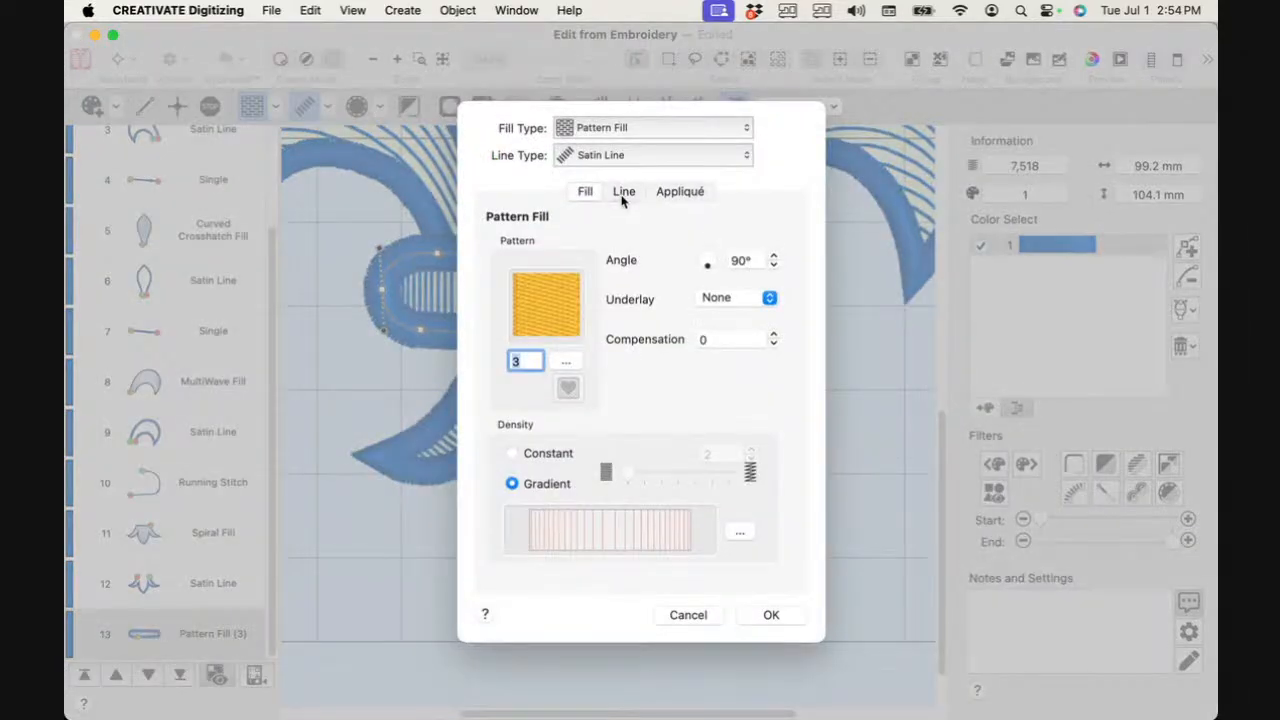
pyautogui.click(621, 195)
pyautogui.click(640, 340)
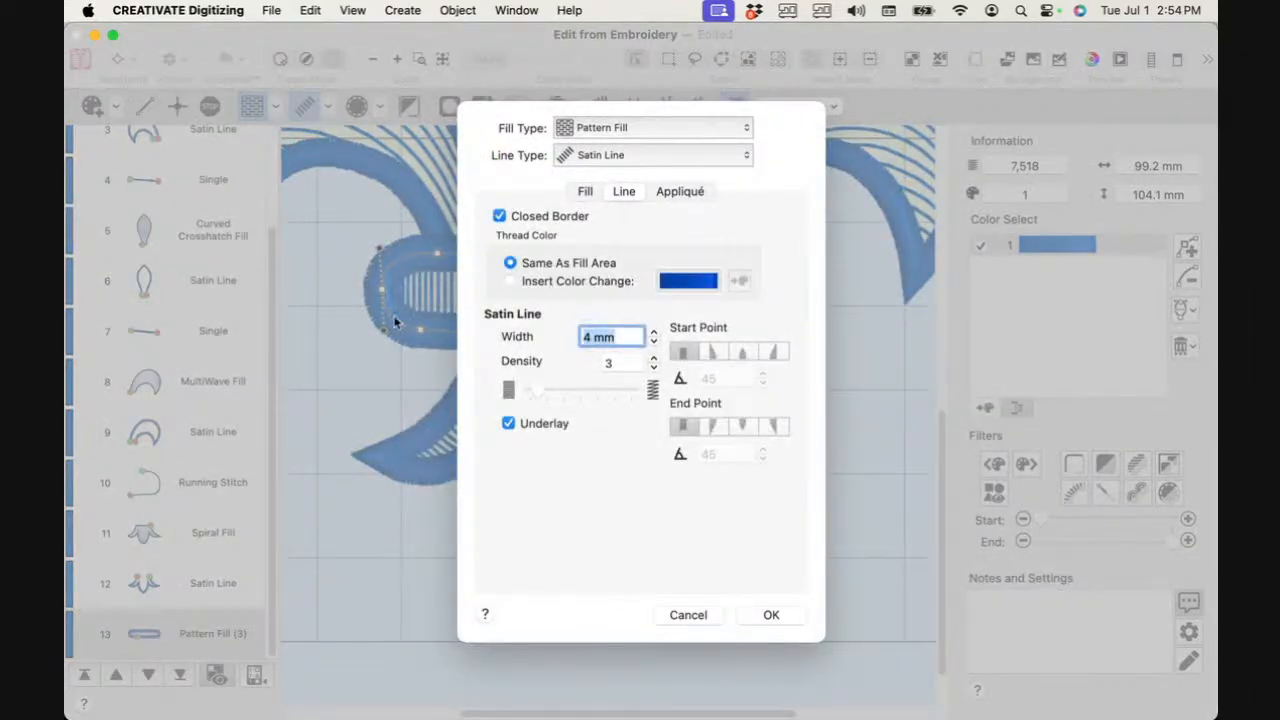
pyautogui.write('3.5')
pyautogui.click(769, 616)
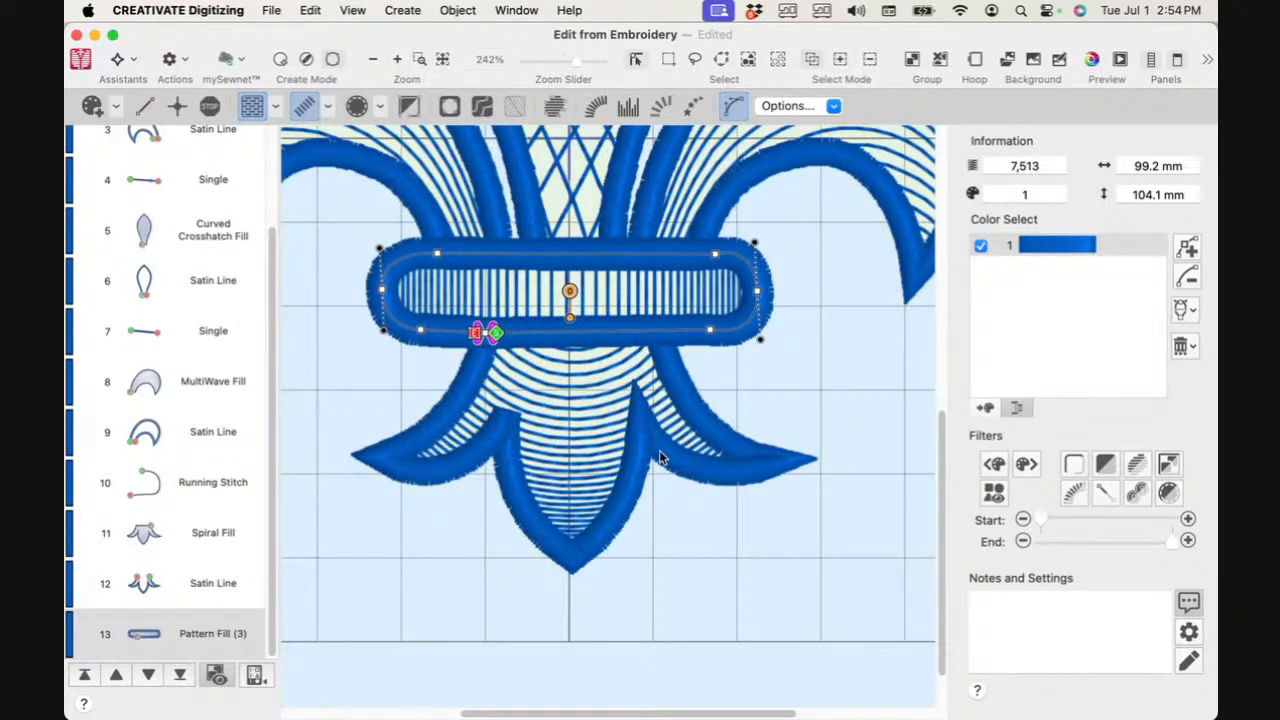
# Step: Switch the view mode to show individual stitches and examine the notch between the stem's center lobe and right leaf up close
pyautogui.click(460, 12)
pyautogui.moveTo(412, 10)
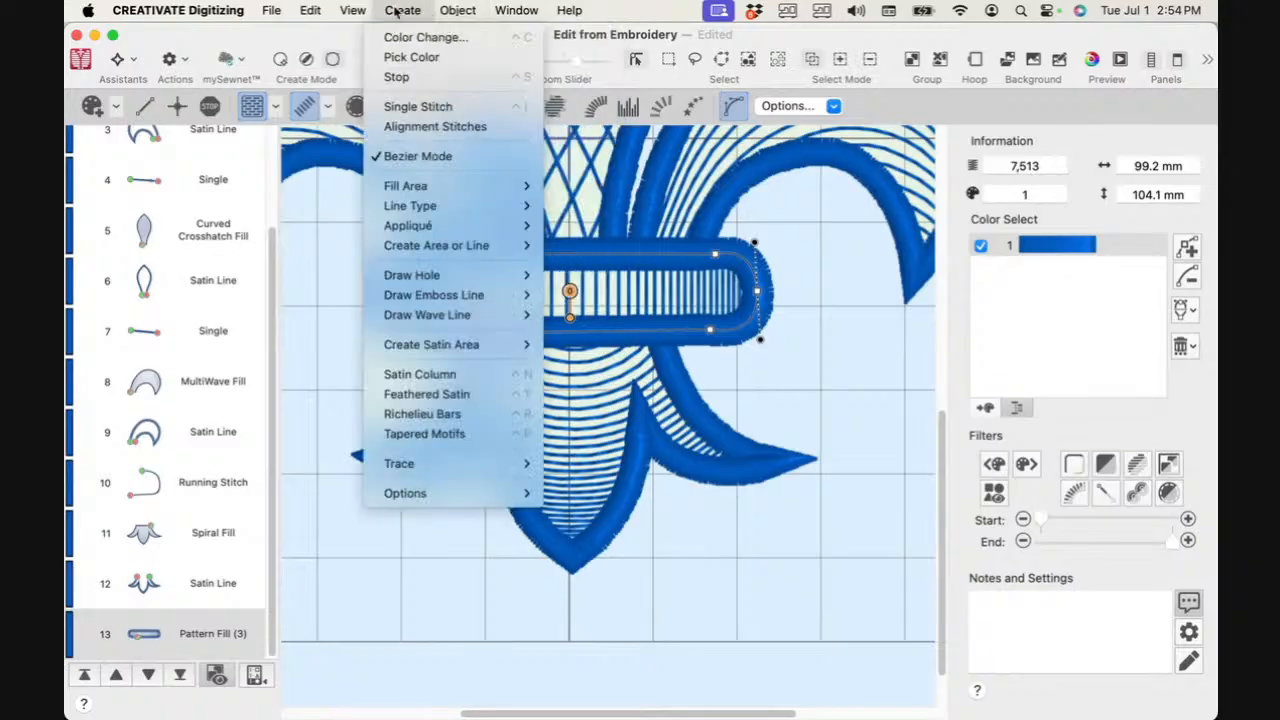
pyautogui.moveTo(350, 12)
pyautogui.moveTo(390, 248)
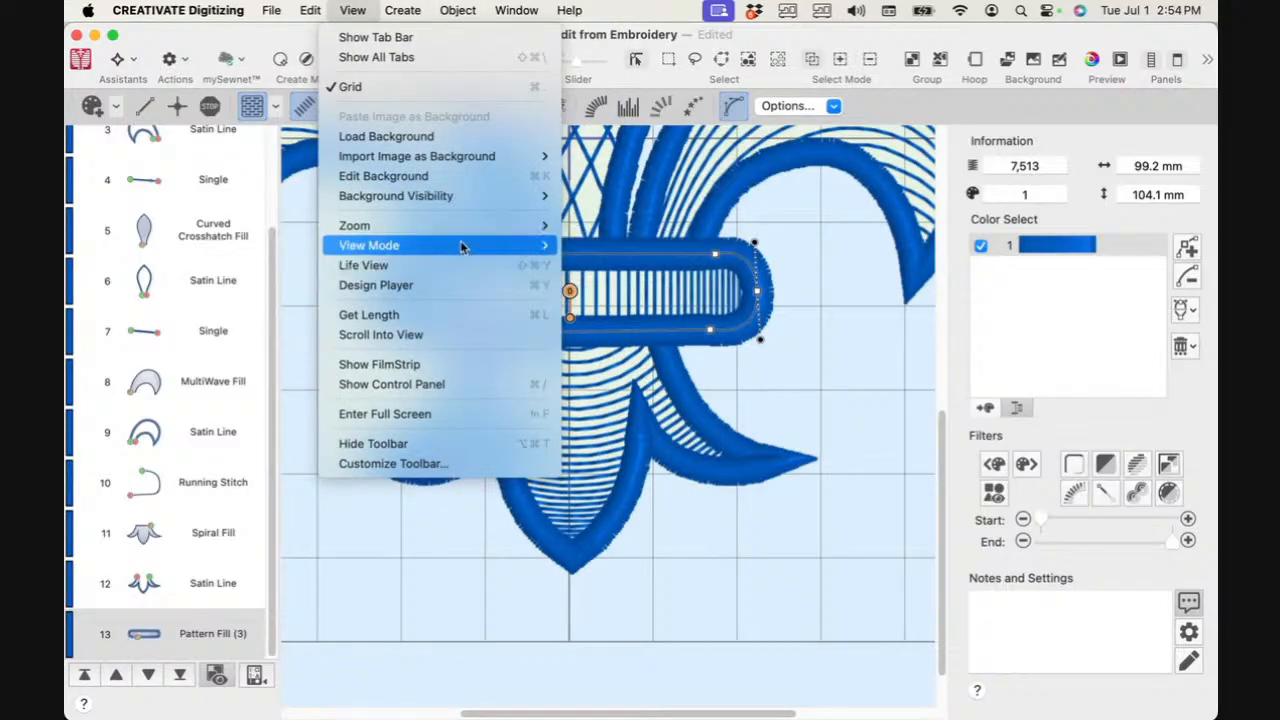
pyautogui.moveTo(462, 247)
pyautogui.click(612, 265)
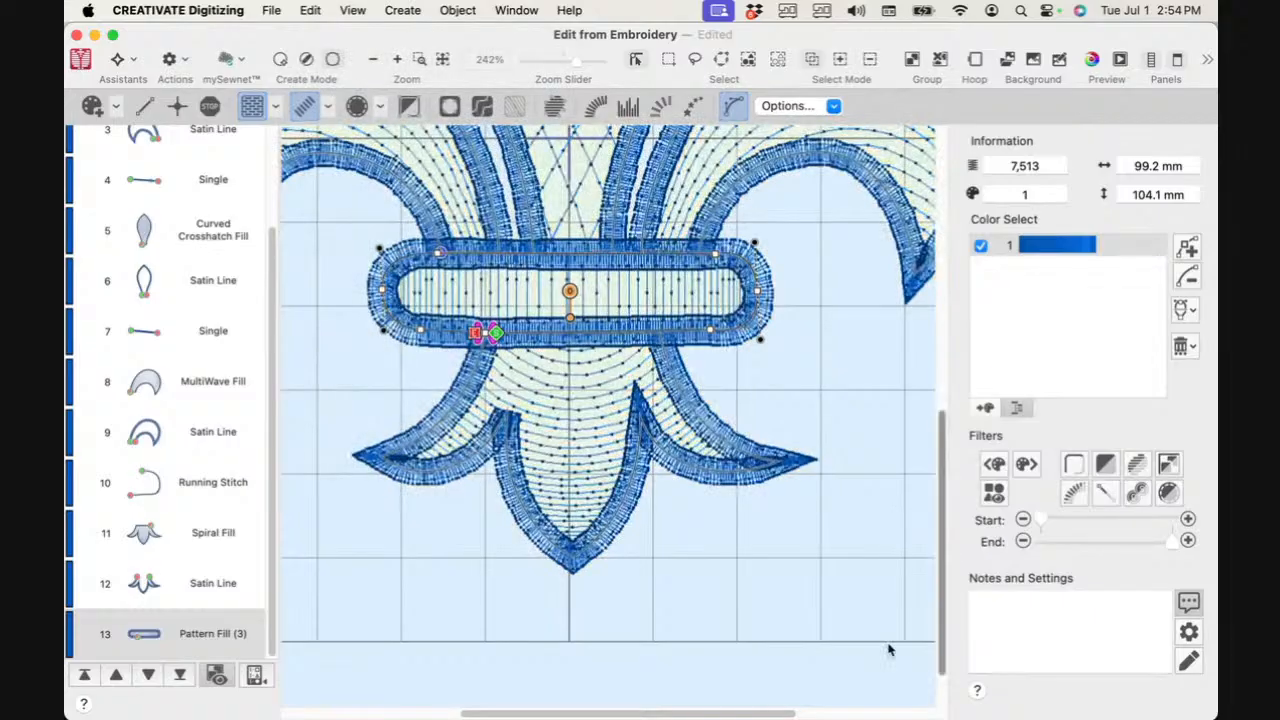
pyautogui.click(419, 61)
pyautogui.moveTo(614, 372); pyautogui.dragTo(707, 466)
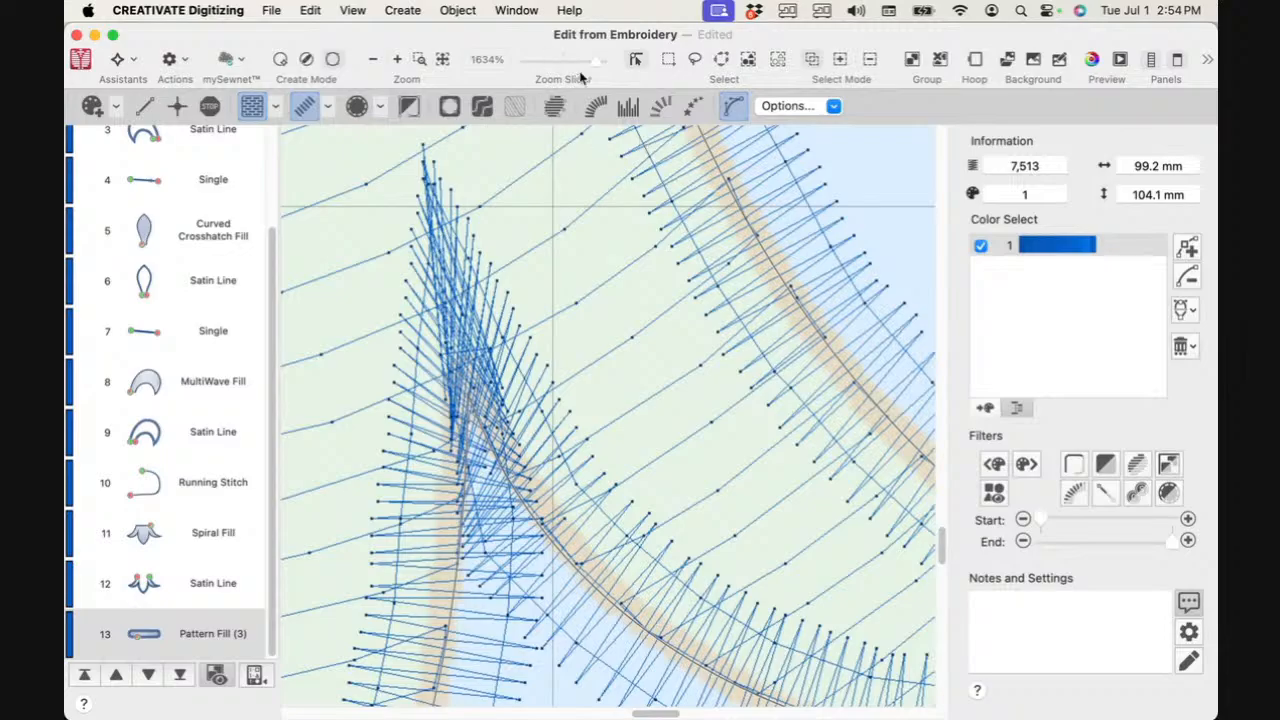
# Step: Select the lower stem's satin line and adjust the curve handles at the left notch so its corner forms a sharp point
pyautogui.moveTo(588, 65); pyautogui.dragTo(583, 65)
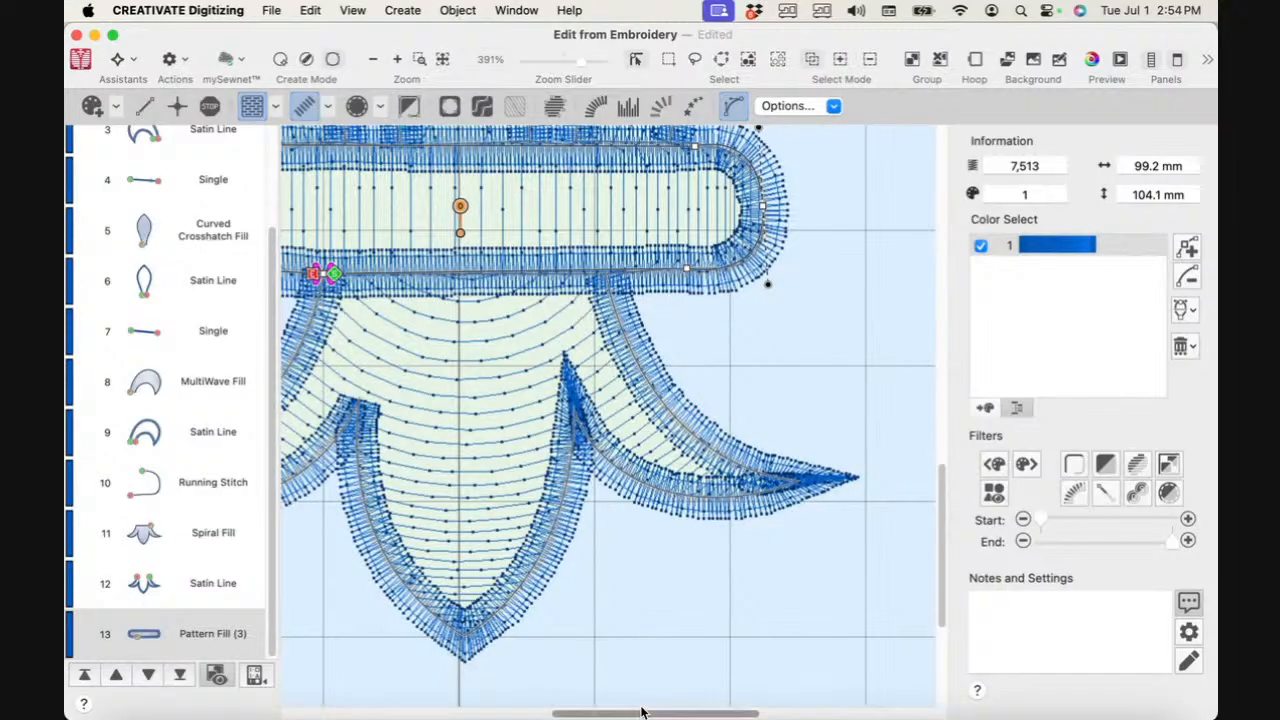
pyautogui.moveTo(641, 716); pyautogui.dragTo(563, 716)
pyautogui.click(618, 448)
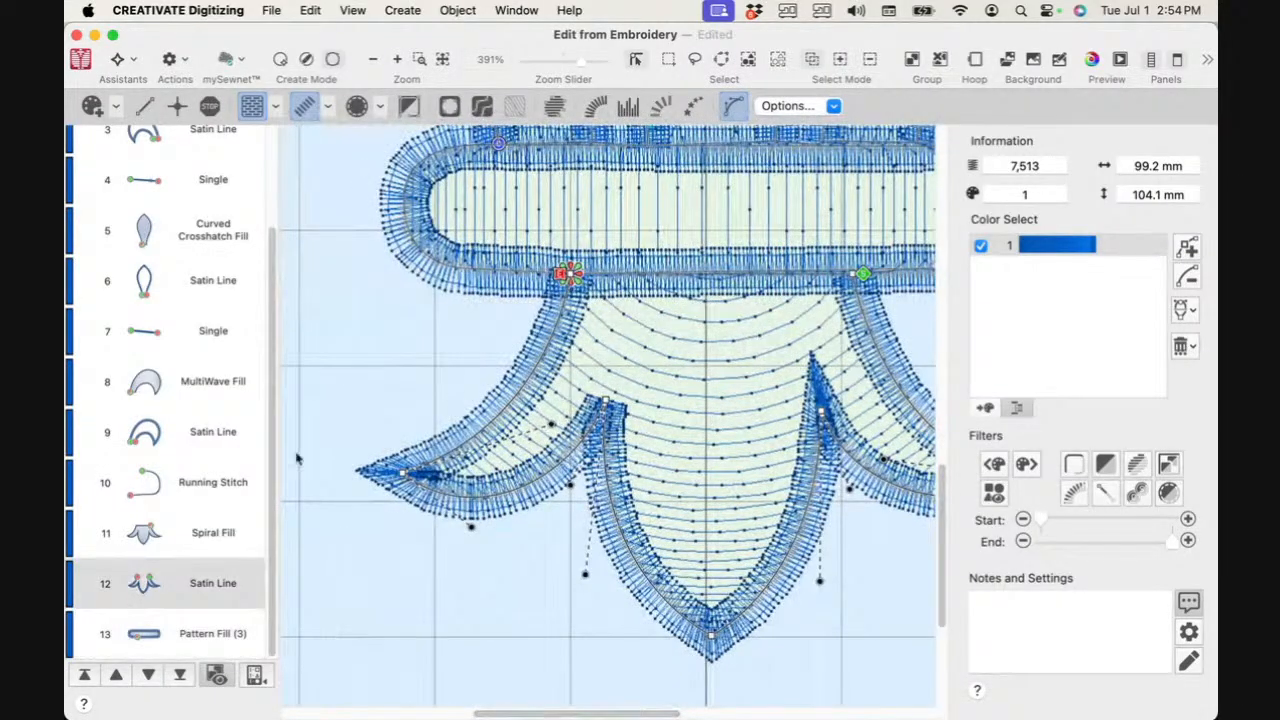
pyautogui.click(246, 587)
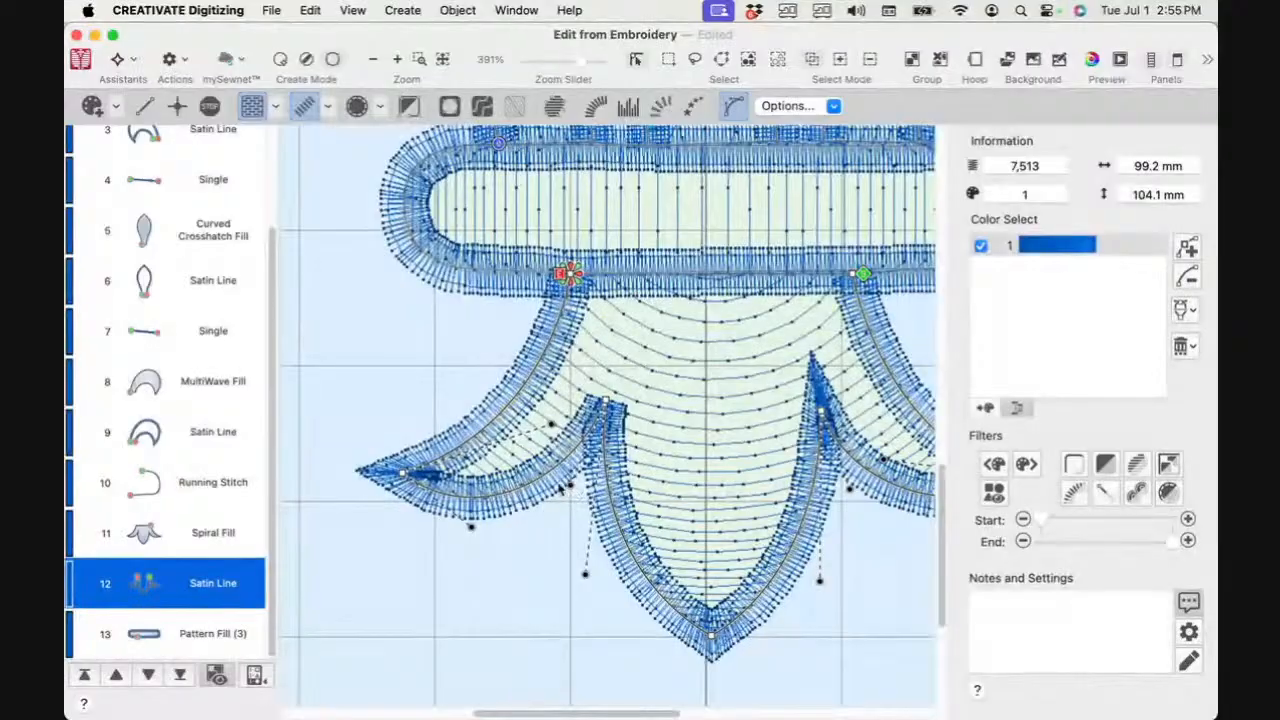
pyautogui.moveTo(566, 488)
pyautogui.mouseDown()
pyautogui.moveTo(569, 472)
pyautogui.moveTo(568, 489)
pyautogui.mouseUp()
pyautogui.moveTo(585, 574); pyautogui.dragTo(575, 476)
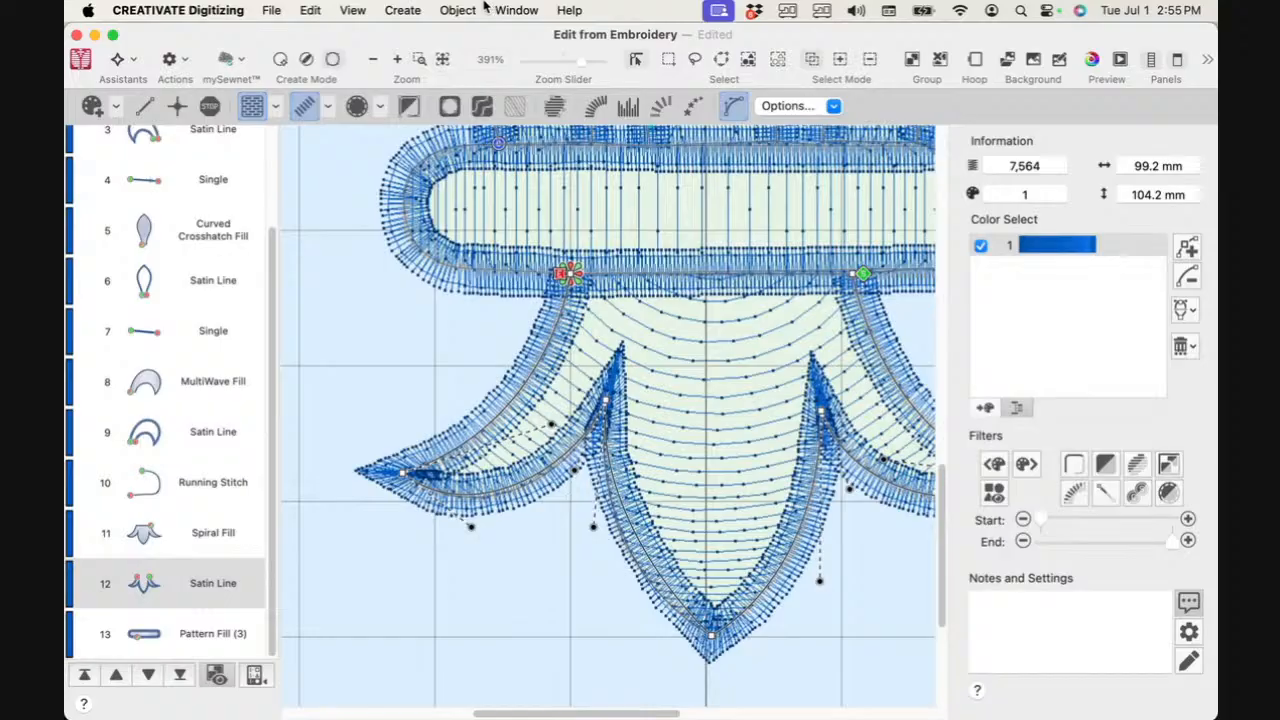
# Step: Switch the view mode to 3D and select the band's pattern fill
pyautogui.click(404, 10)
pyautogui.moveTo(352, 10)
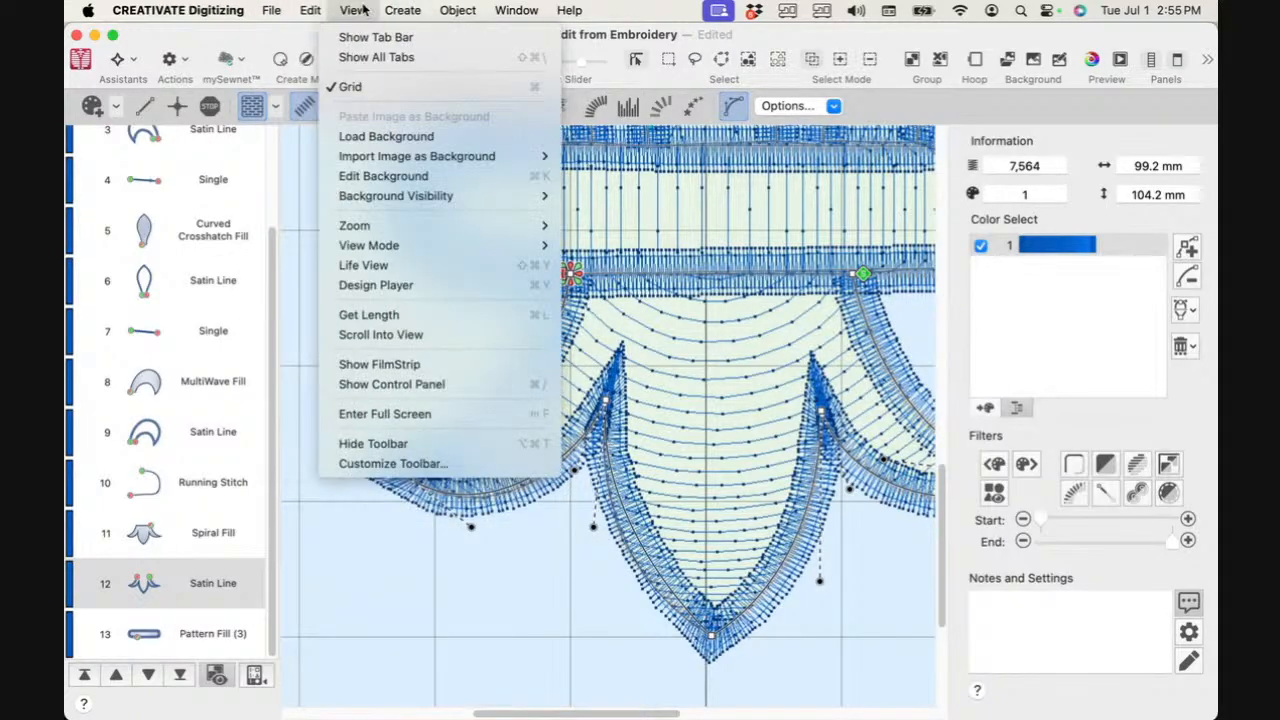
pyautogui.moveTo(370, 246)
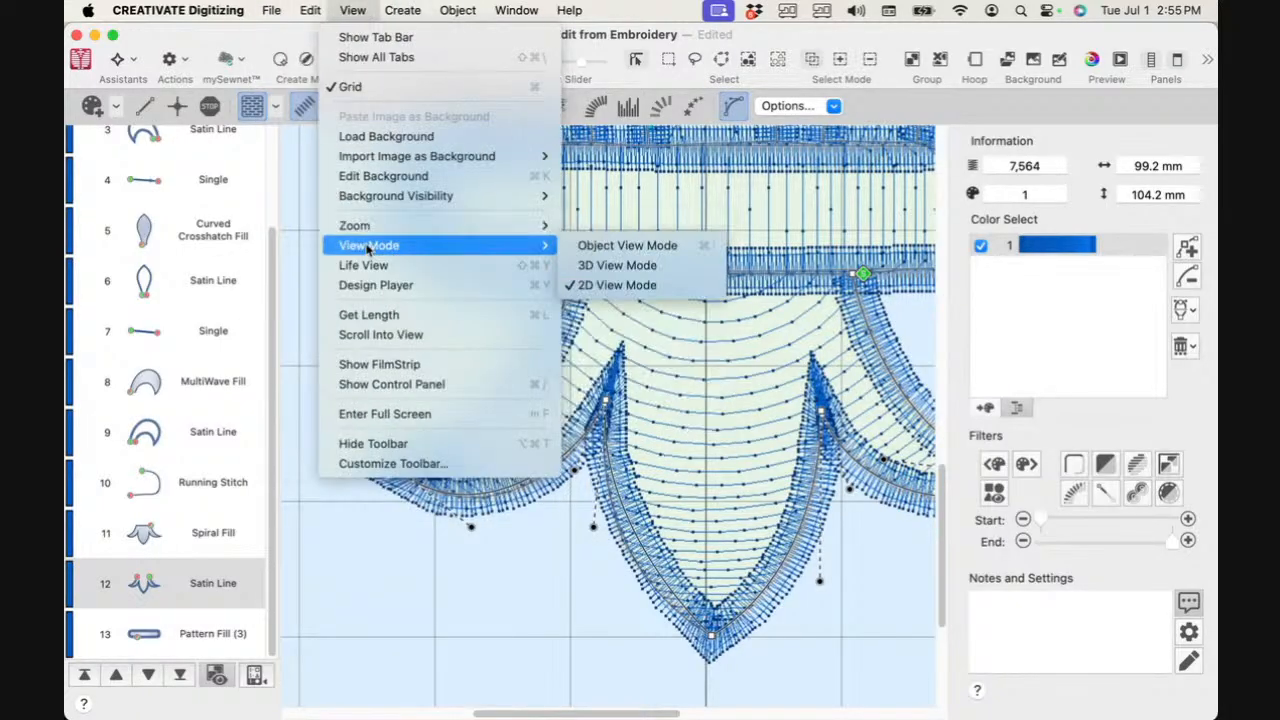
pyautogui.click(616, 267)
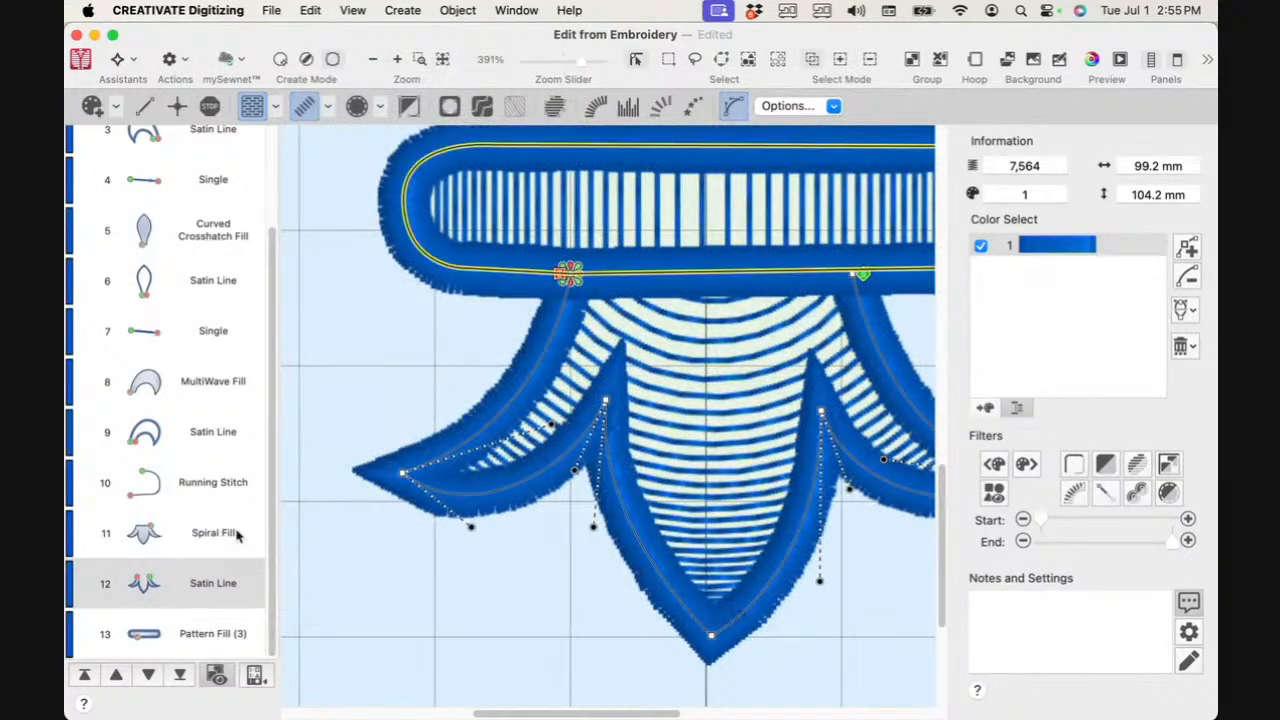
pyautogui.click(214, 632)
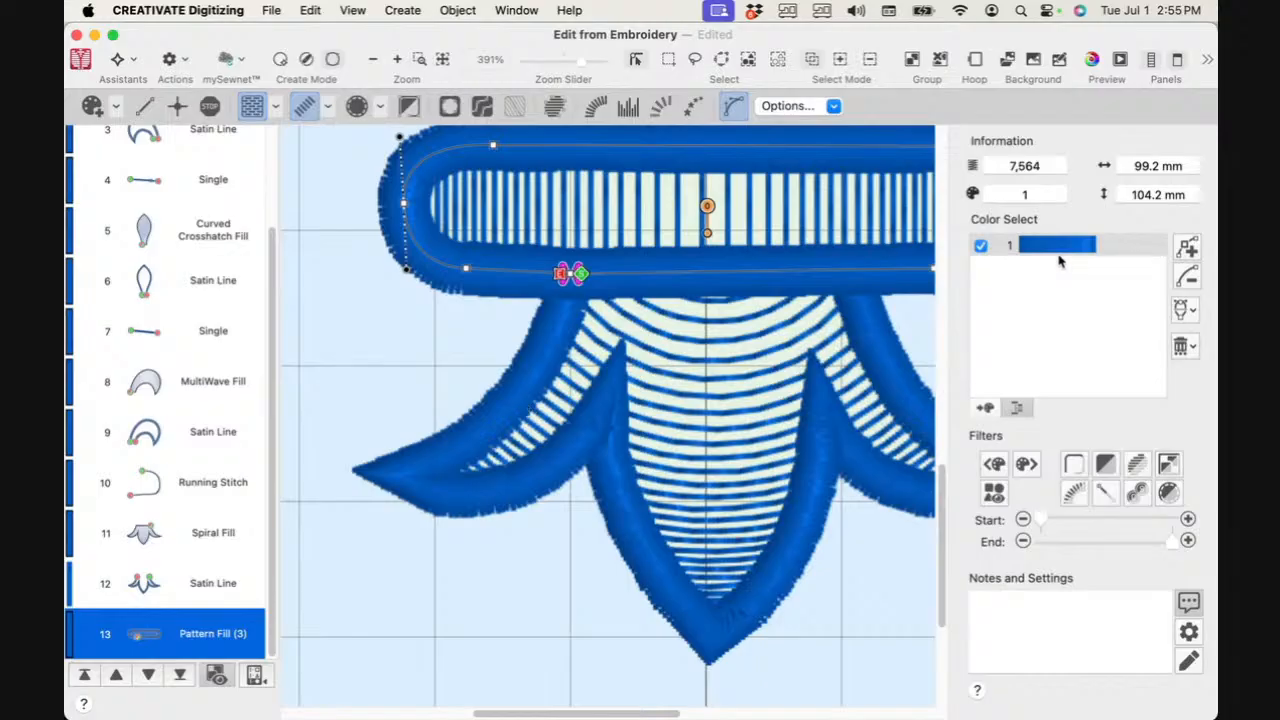
# Step: Change the design's thread color to Robison-Anton Rayon 40 Light Blue, number 2222
pyautogui.click(1060, 256)
pyautogui.doubleClick(1060, 247)
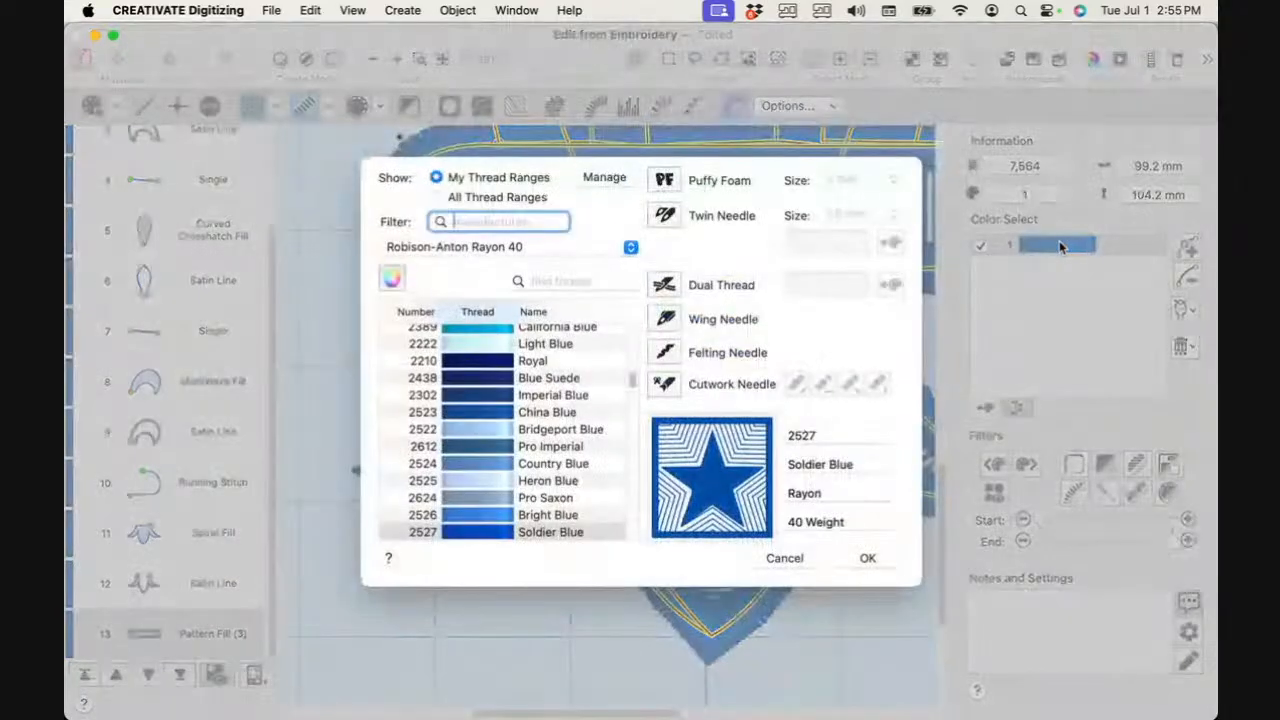
pyautogui.click(557, 344)
pyautogui.click(866, 557)
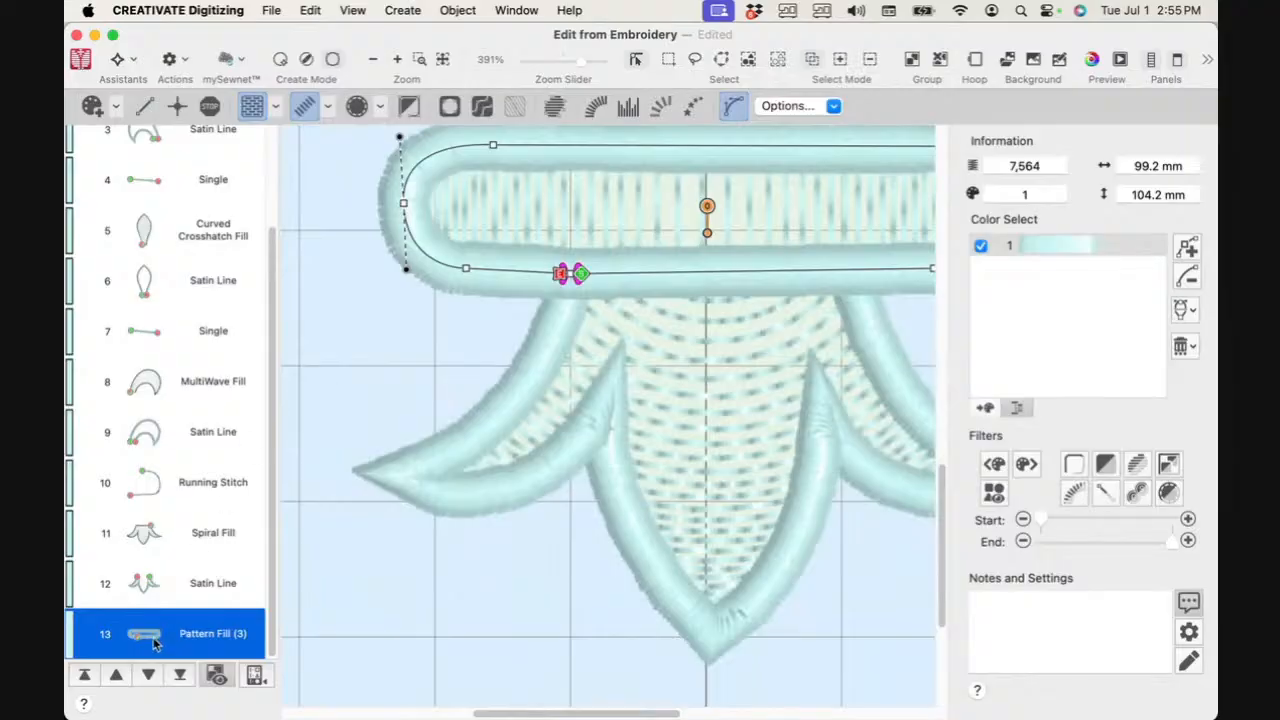
# Step: Paste a copy of the band's pattern fill object in place over the original
pyautogui.click(318, 11)
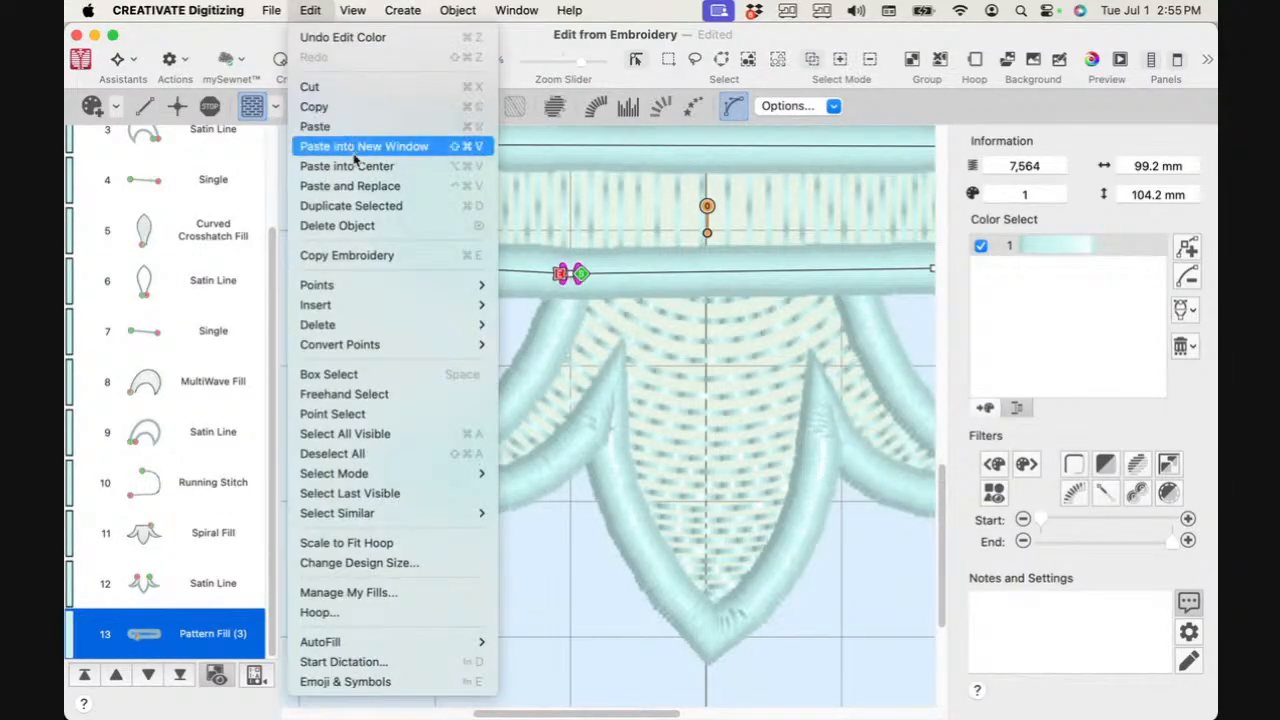
pyautogui.click(353, 128)
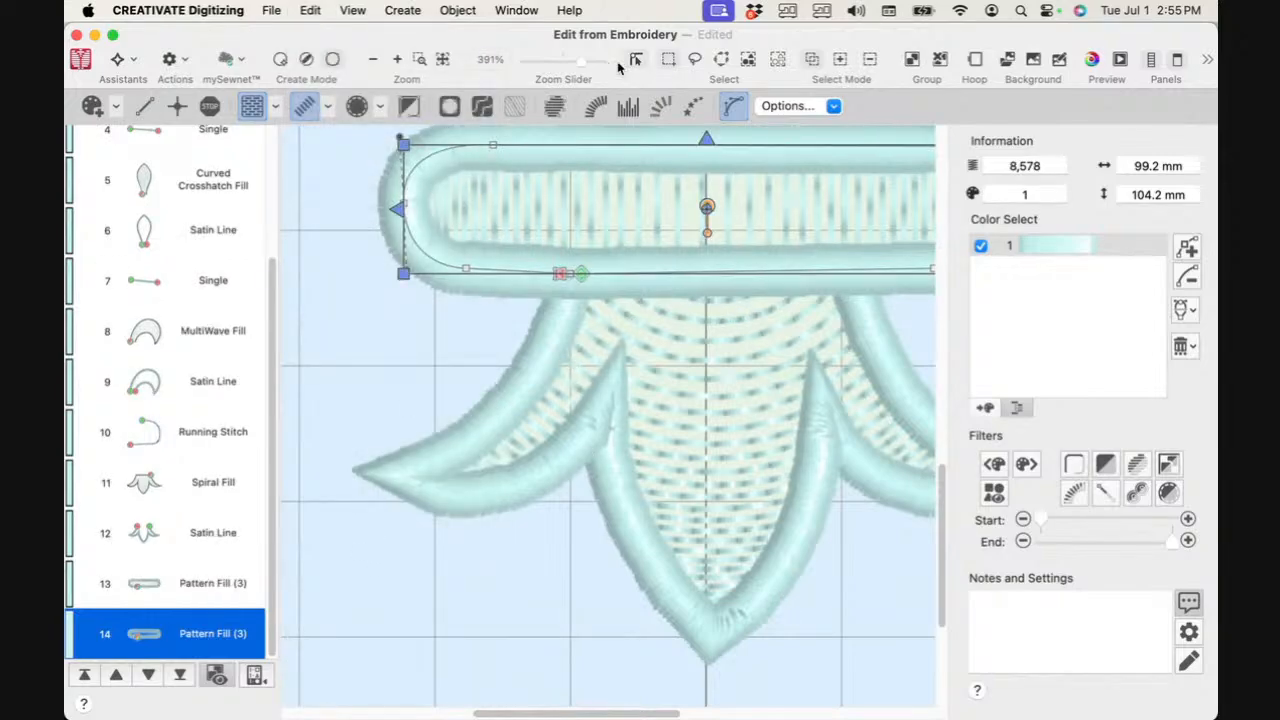
pyautogui.moveTo(581, 60); pyautogui.dragTo(582, 62)
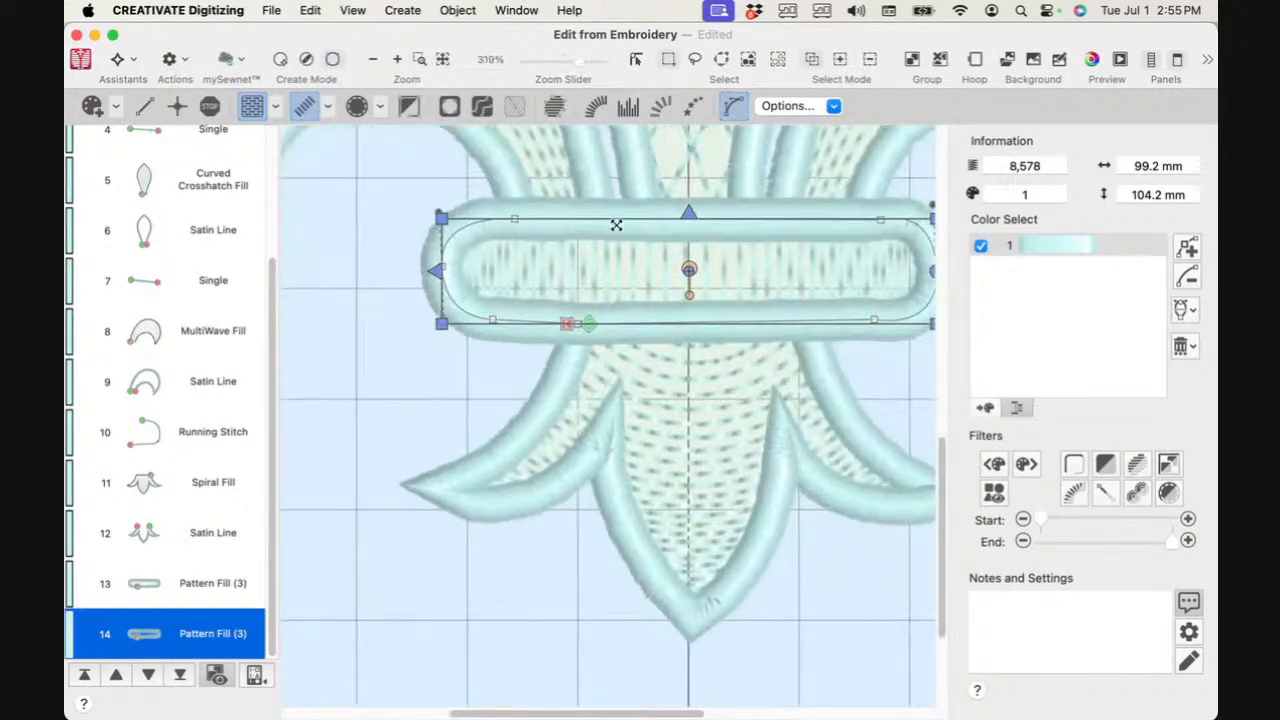
# Step: Change the pasted band to No Fill with a Triple Stitch line and set its stitch length to 2 mm
pyautogui.rightClick(621, 230)
pyautogui.click(640, 240)
pyautogui.rightClick(643, 235)
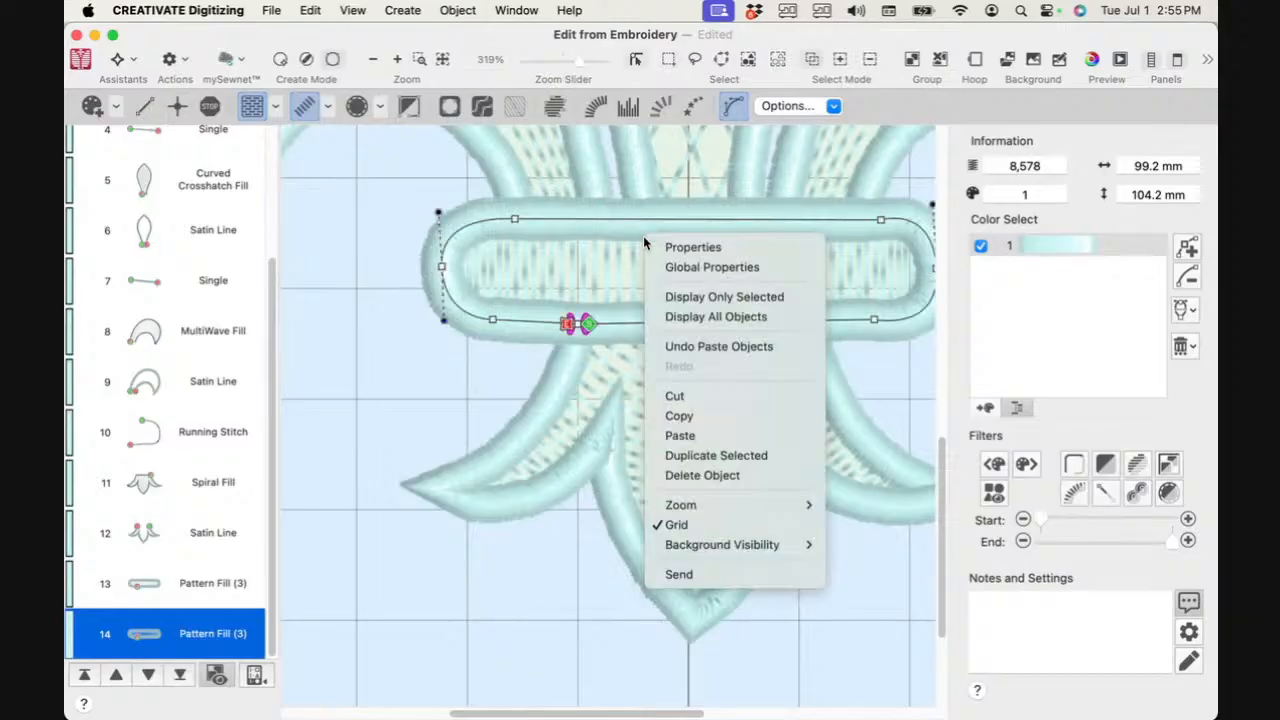
pyautogui.click(679, 249)
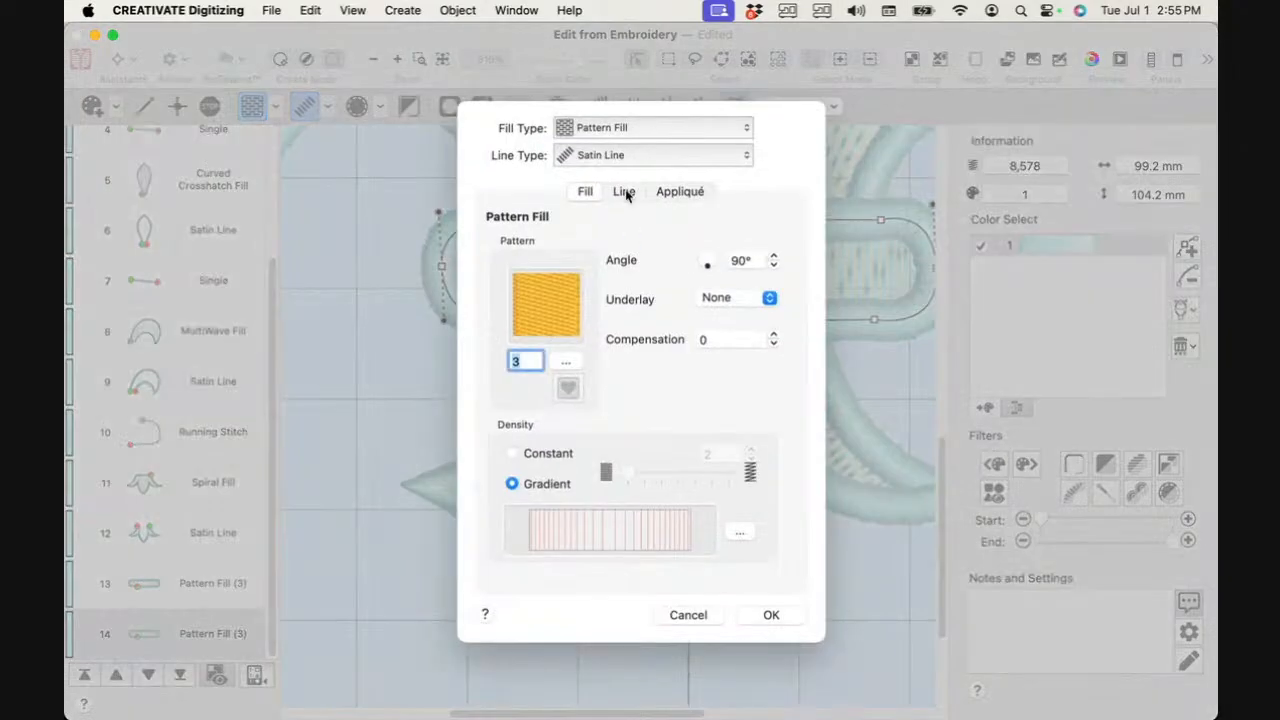
pyautogui.click(651, 128)
pyautogui.click(645, 107)
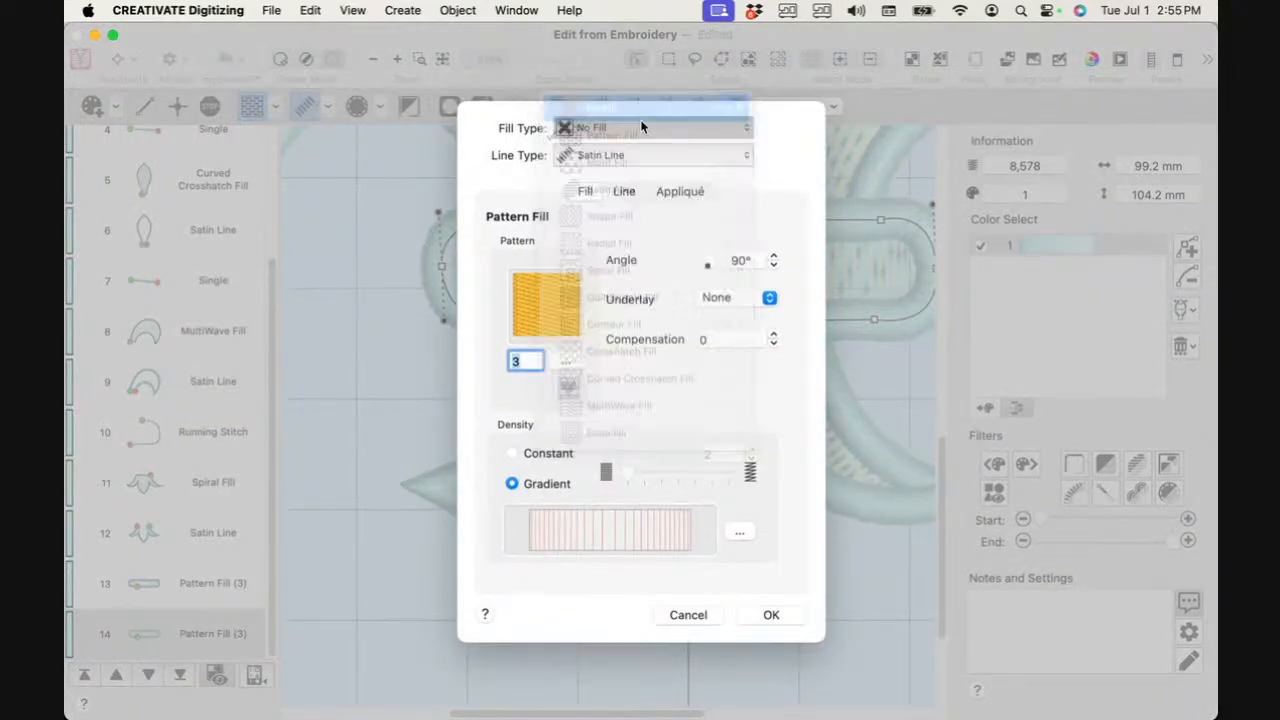
pyautogui.click(632, 146)
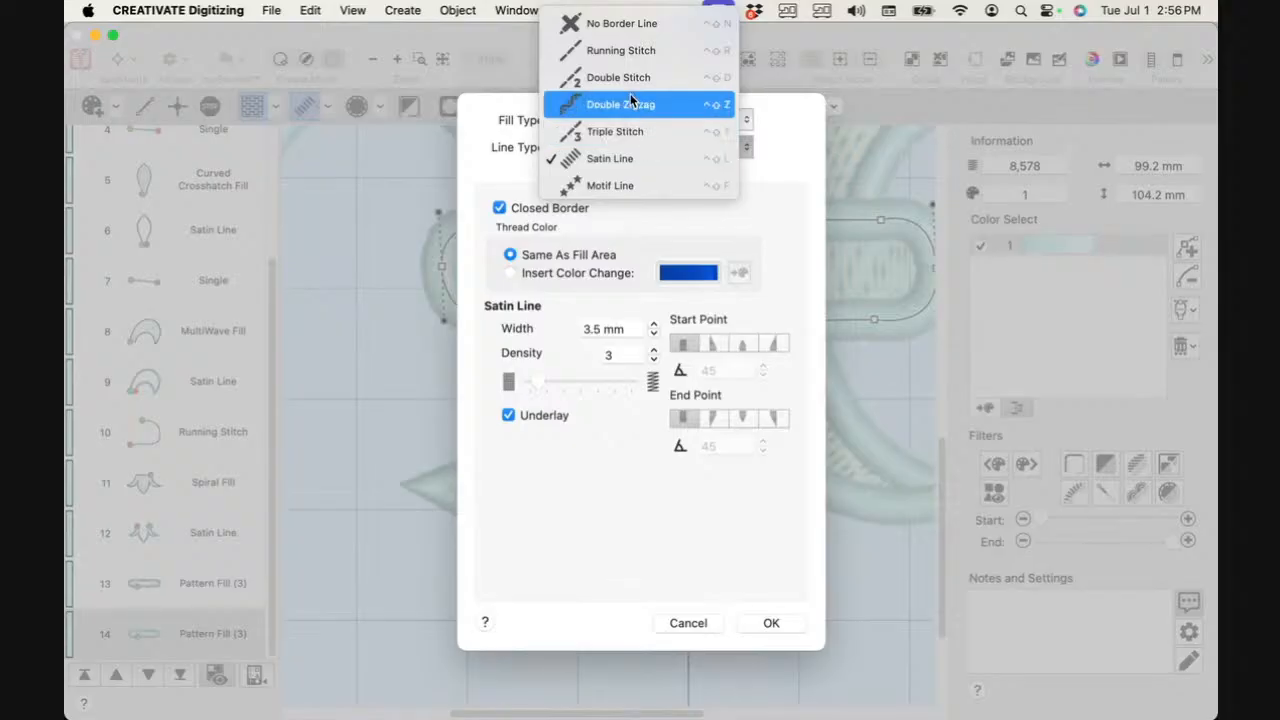
pyautogui.click(630, 131)
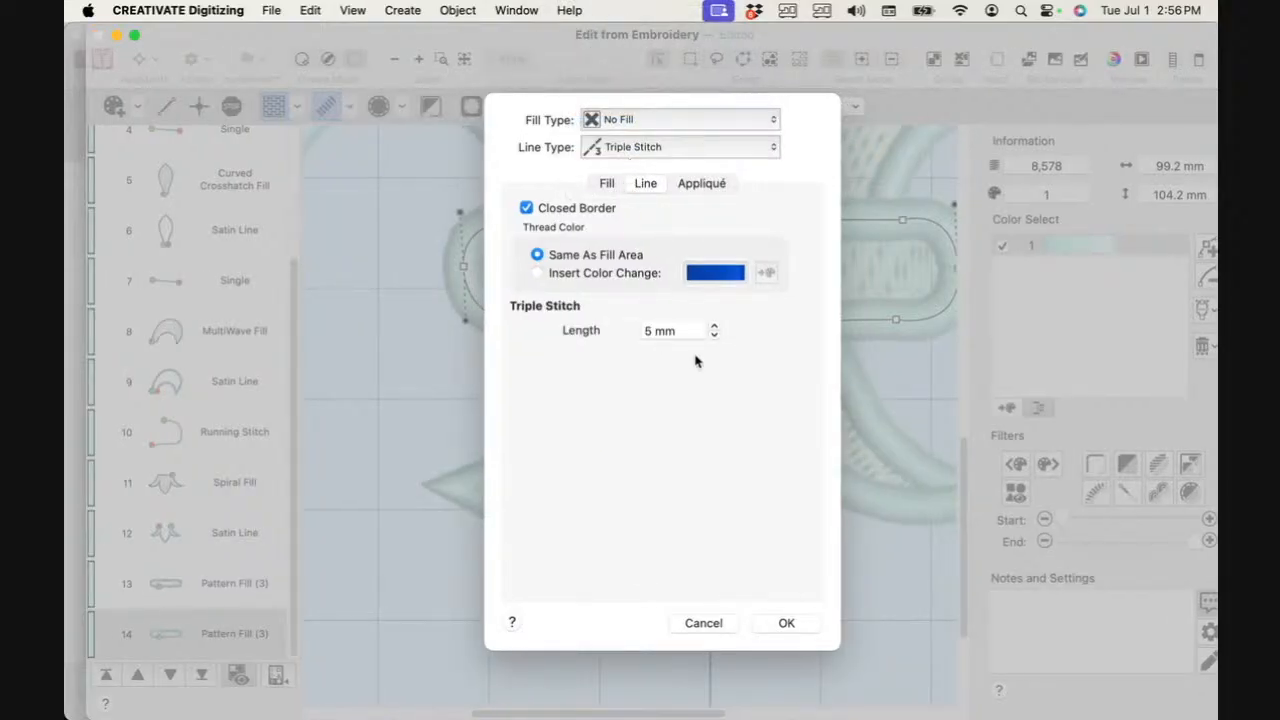
pyautogui.press('Tab')
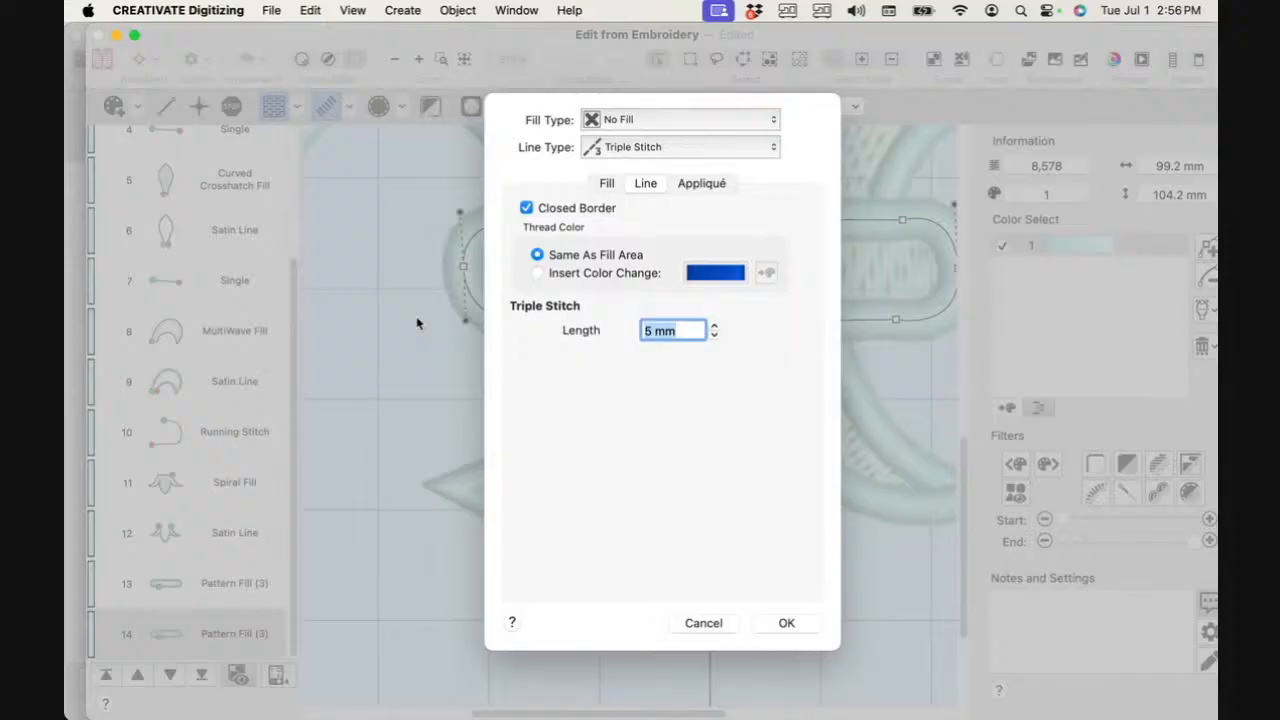
pyautogui.write('2')
pyautogui.press('Tab')
pyautogui.click(808, 623)
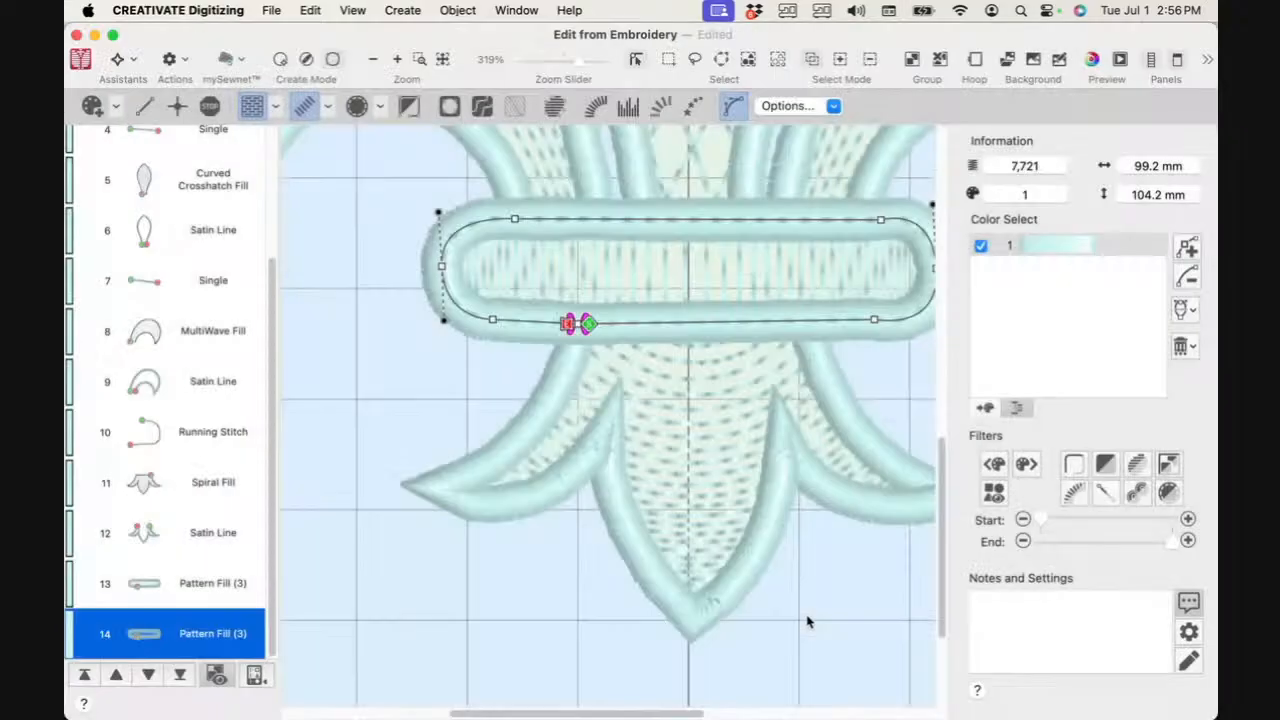
# Step: Change the whole design's thread color to a deeper turquoise blue
pyautogui.click(200, 185)
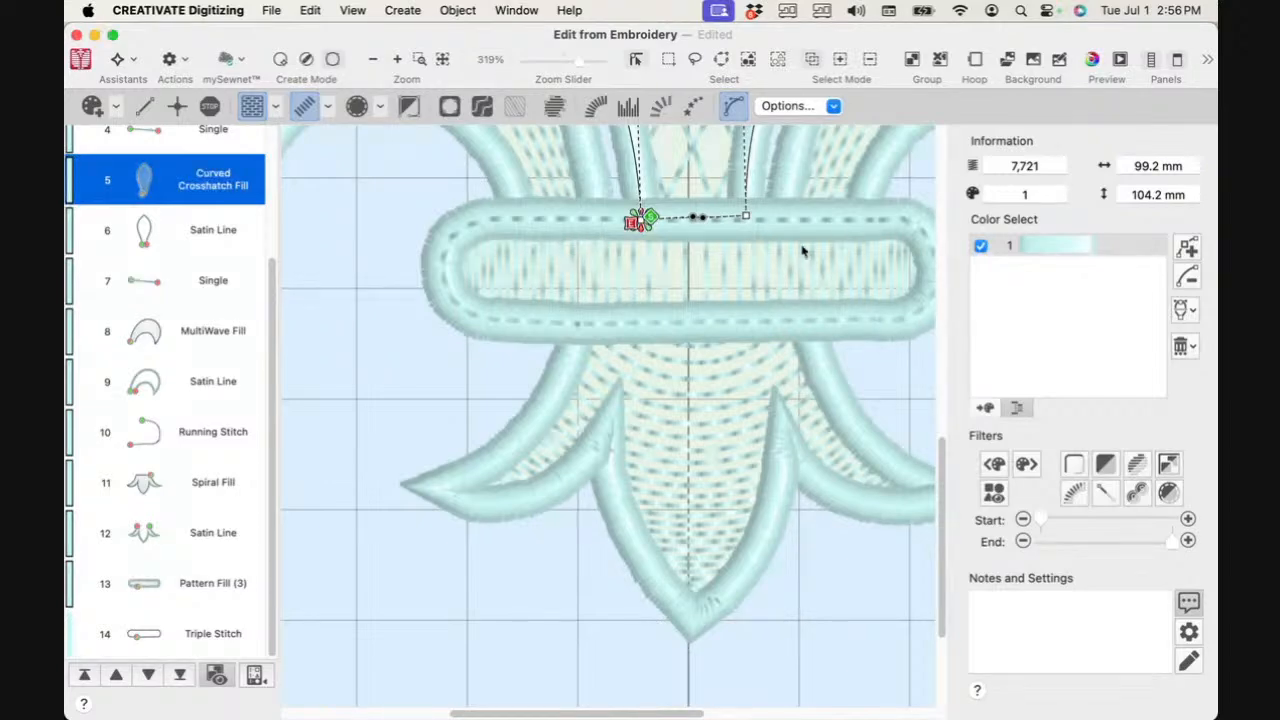
pyautogui.click(445, 60)
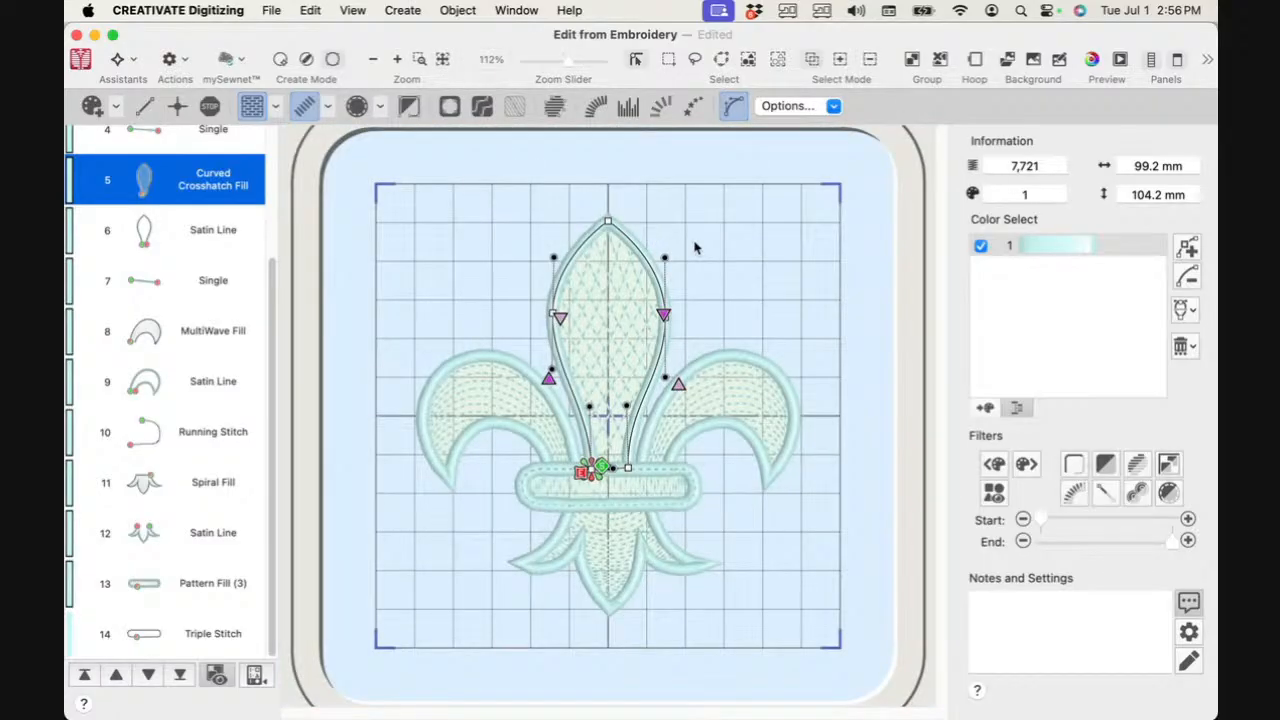
pyautogui.doubleClick(1040, 253)
pyautogui.click(570, 360)
pyautogui.click(866, 557)
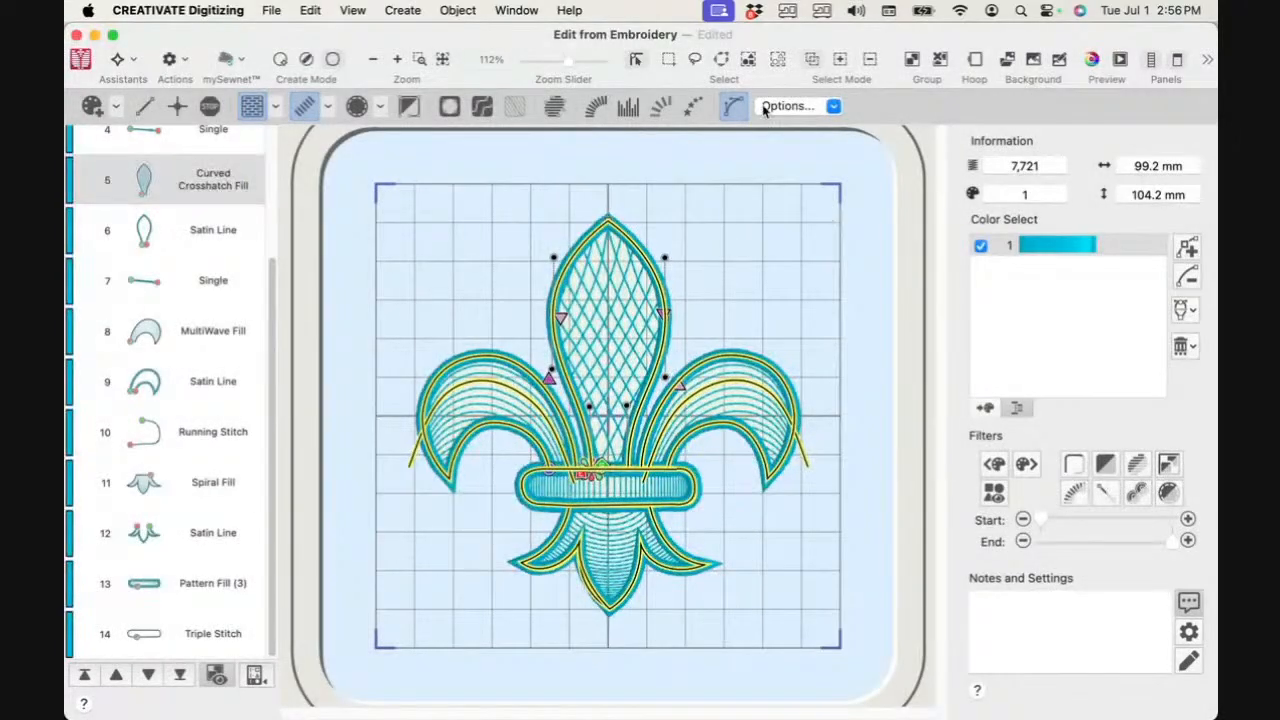
# Step: View the full fleur-de-lis in 3D View Mode and select the satin outline of the central petal
pyautogui.click(352, 12)
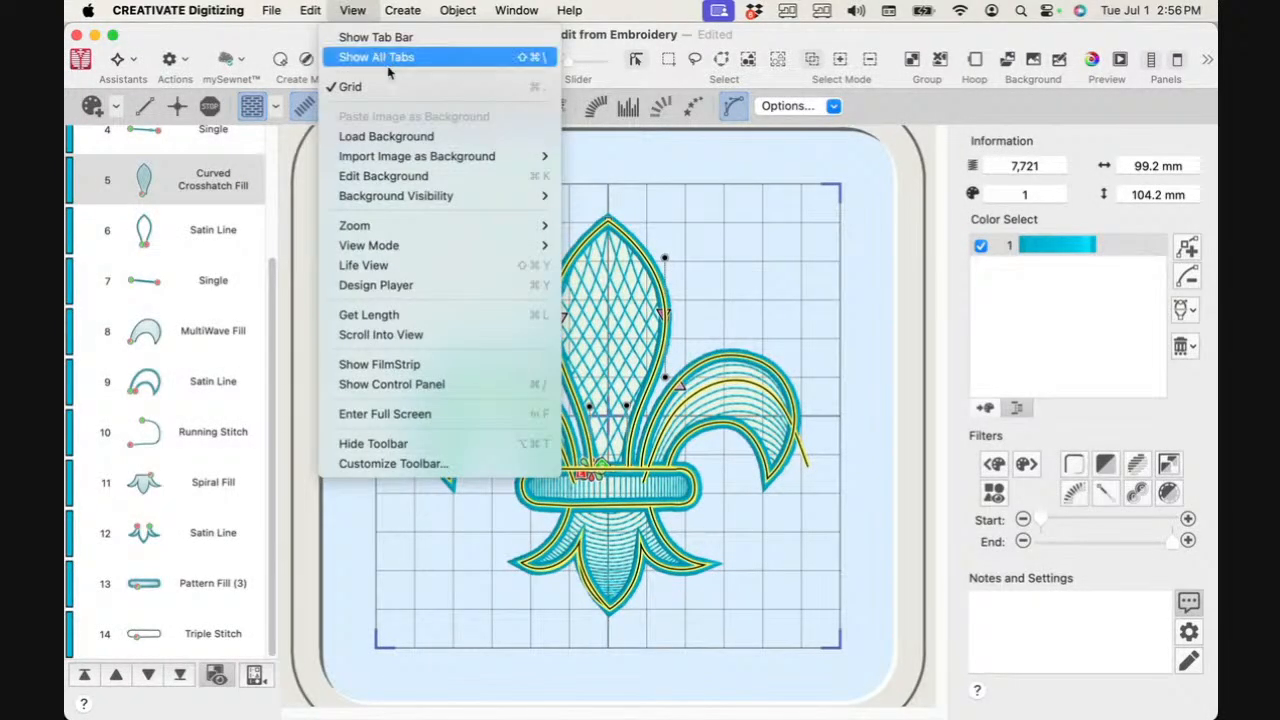
pyautogui.moveTo(400, 246)
pyautogui.click(575, 265)
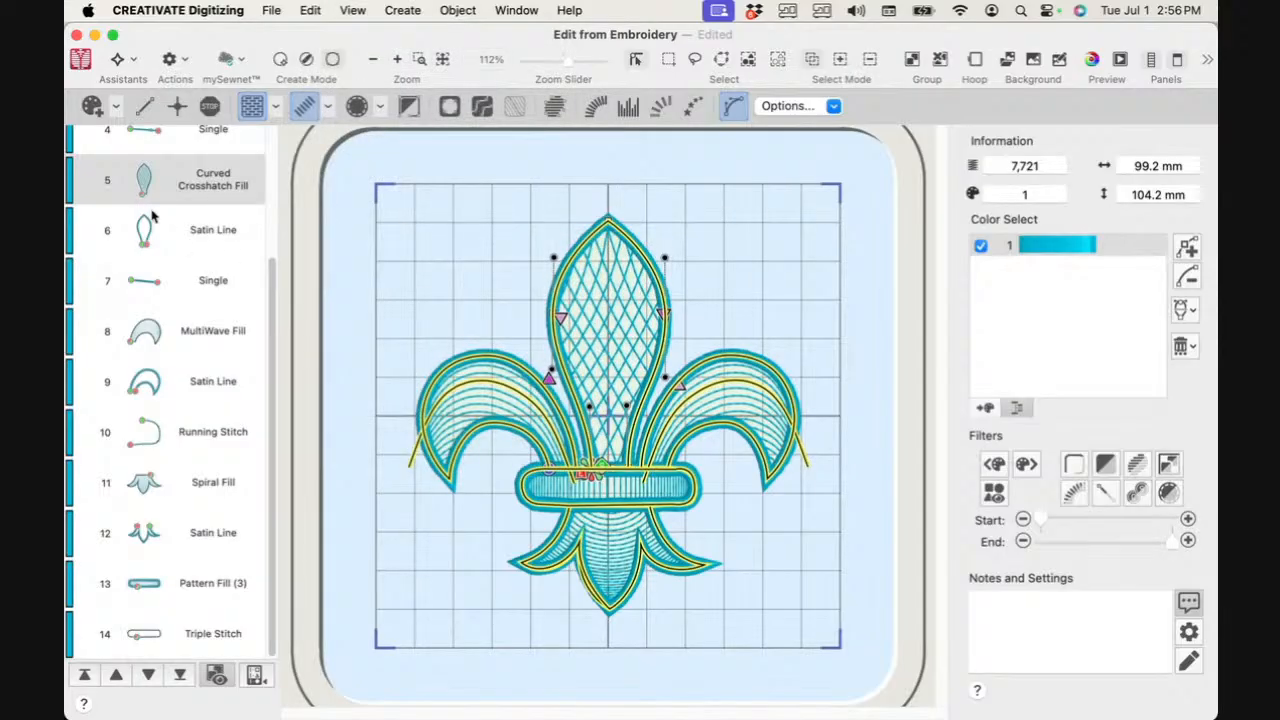
pyautogui.click(152, 222)
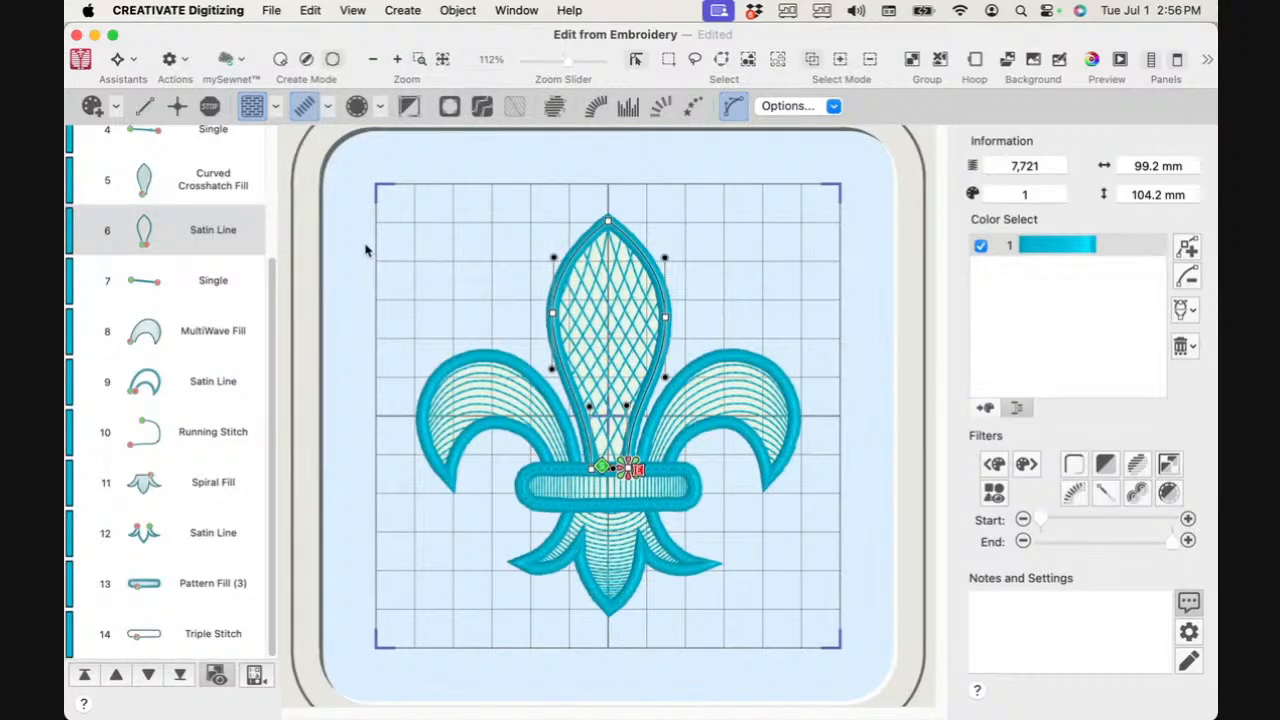
# Step: Switch back to CREATIVATE Embroidery and display the fleur-de-lis design's information and color list
pyautogui.click(193, 10)
pyautogui.click(193, 215)
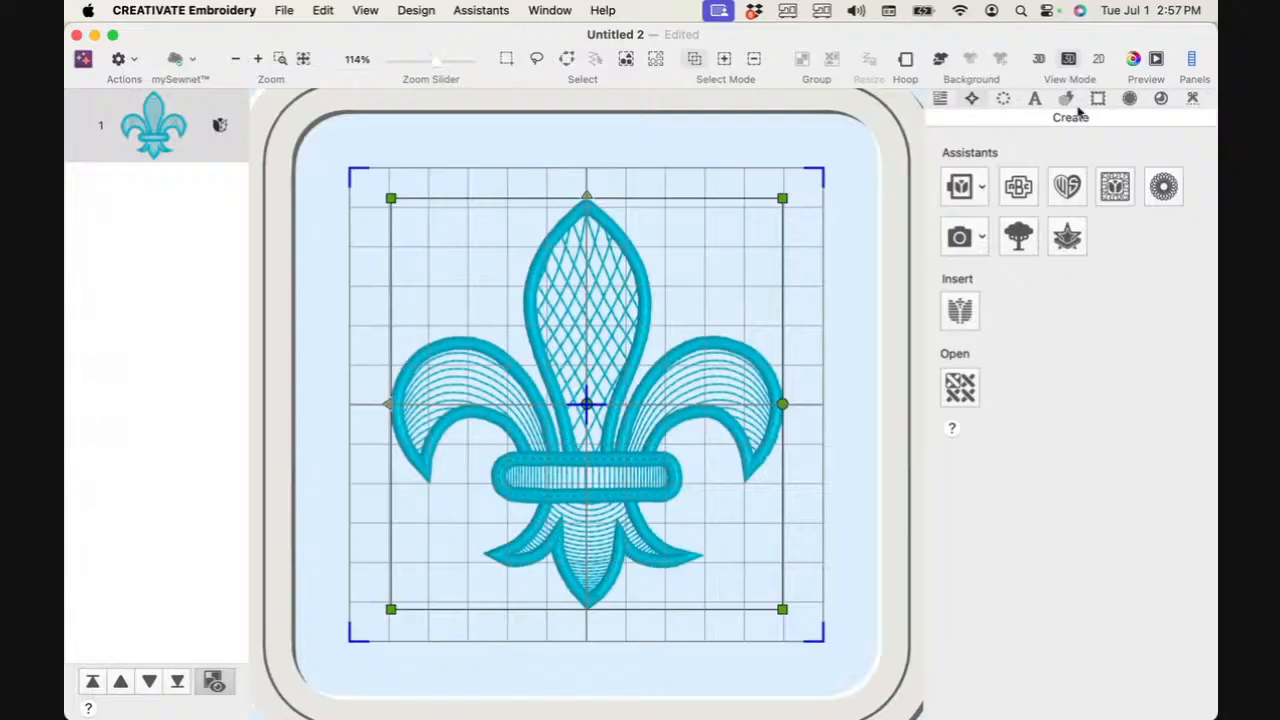
pyautogui.click(940, 98)
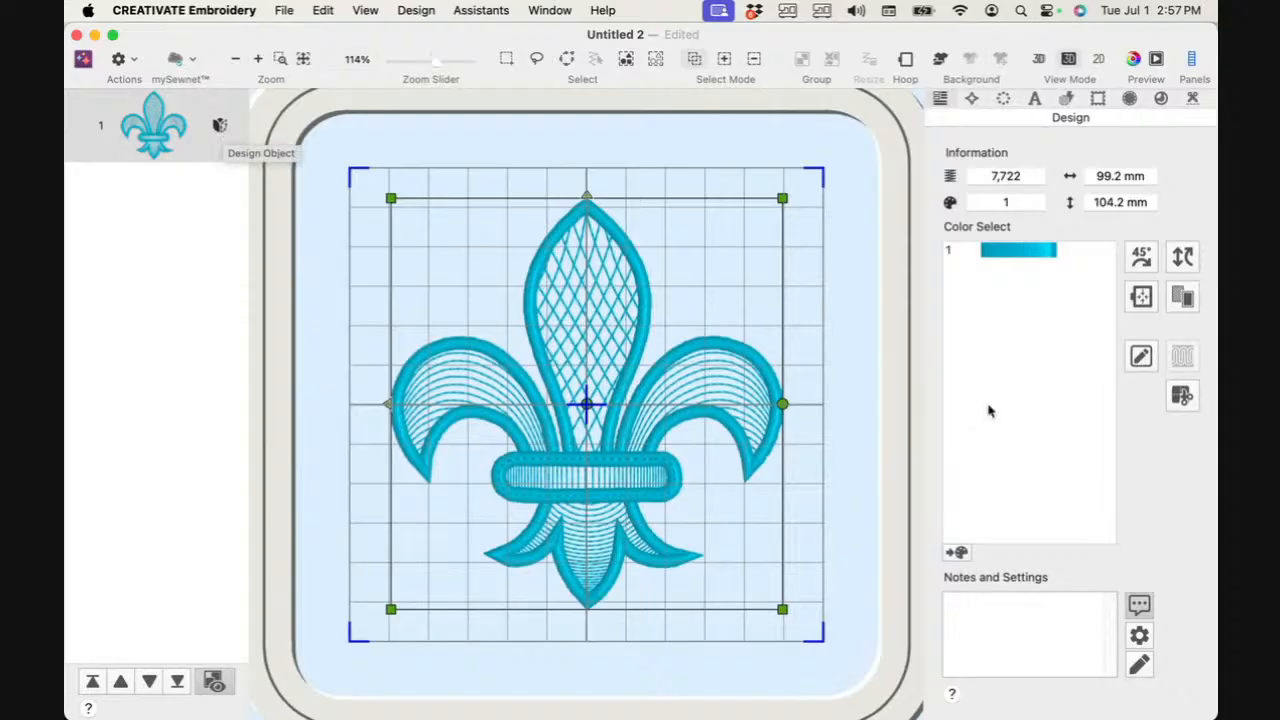
# Step: Reopen the design in CREATIVATE Digitizing and view its background picture in CREATIVATE Draw & Paint before returning to CREATIVATE Embroidery
pyautogui.click(1141, 358)
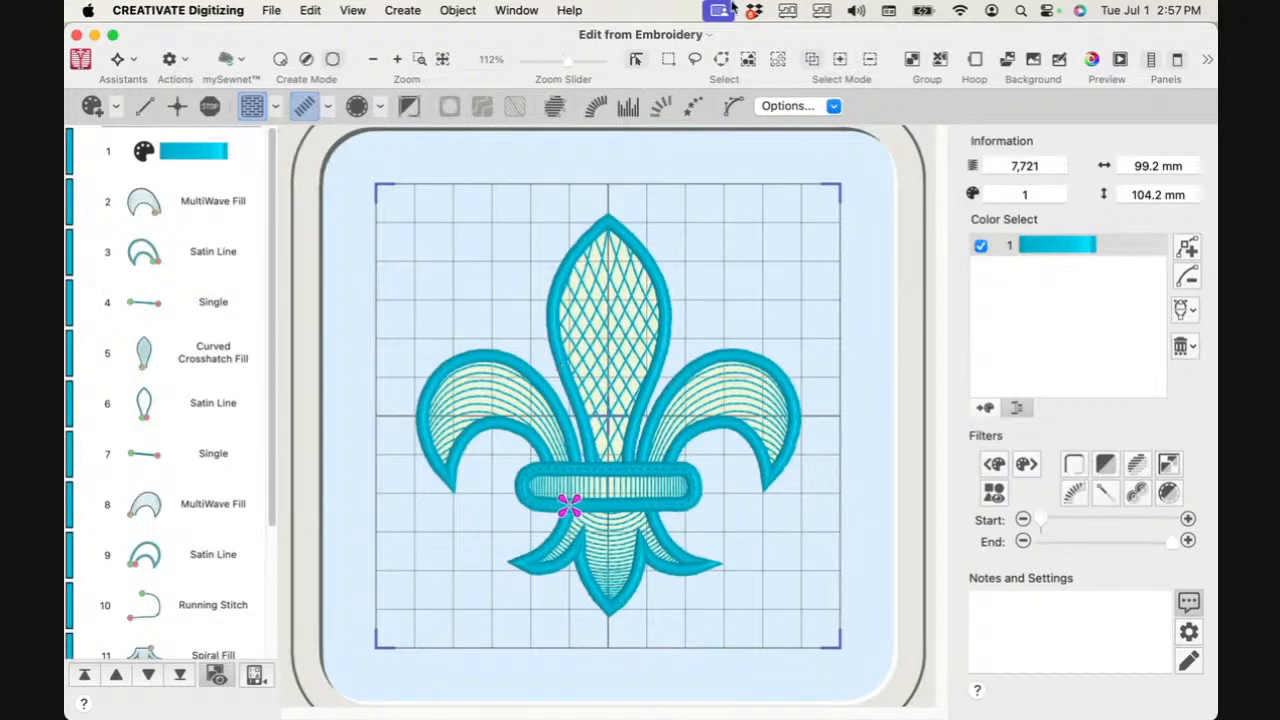
pyautogui.click(1060, 62)
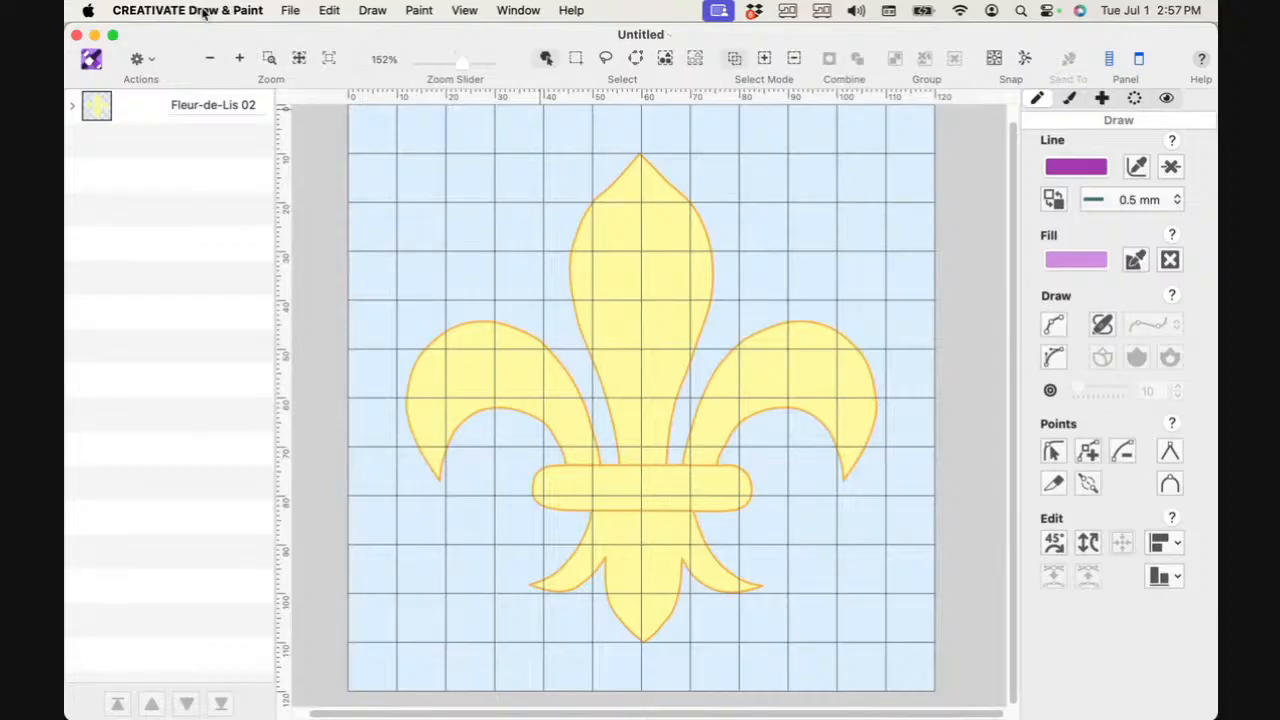
pyautogui.click(196, 9)
pyautogui.click(201, 212)
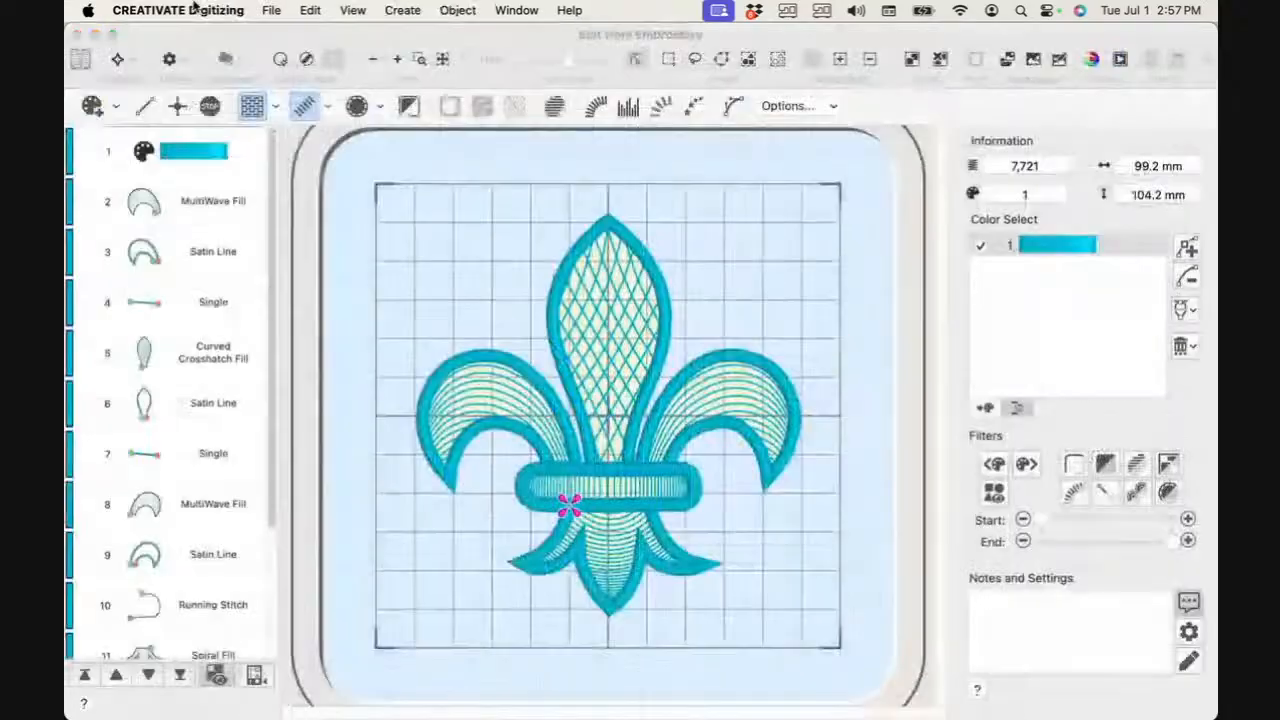
pyautogui.click(196, 9)
pyautogui.click(196, 215)
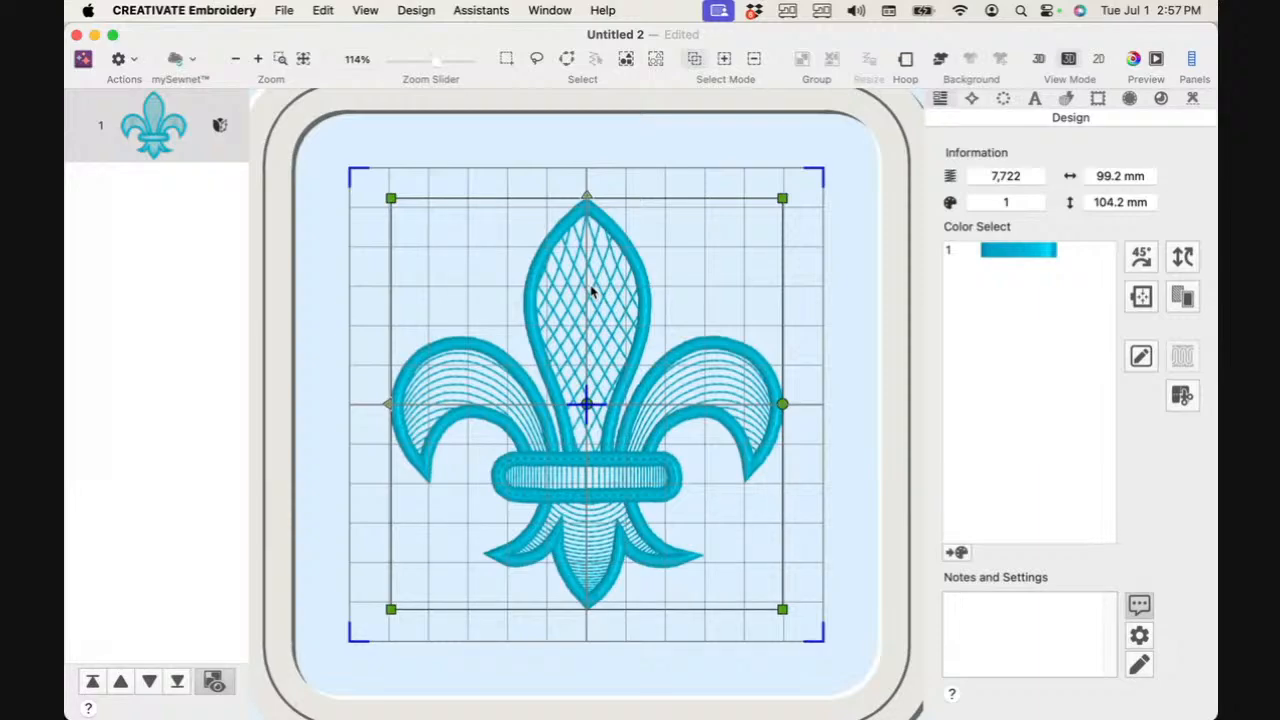
# Step: Review the export options for the design in VP3 format and leave without exporting
pyautogui.click(288, 9)
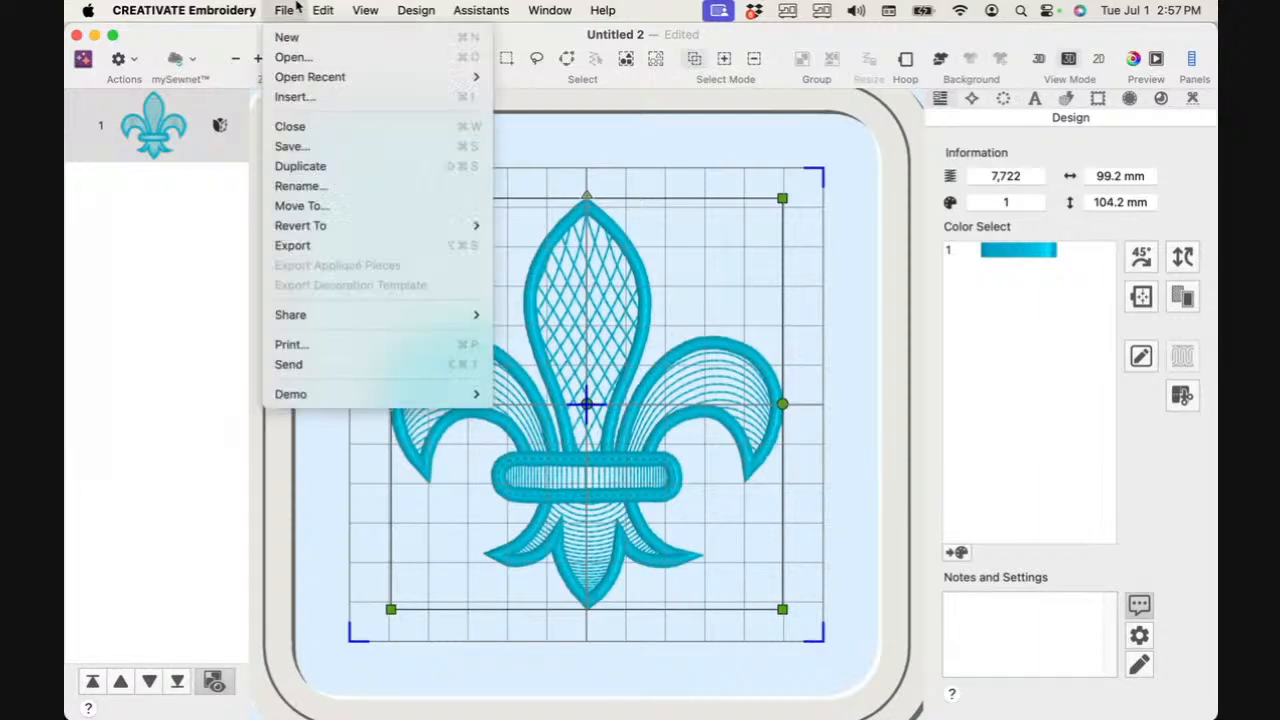
pyautogui.click(320, 250)
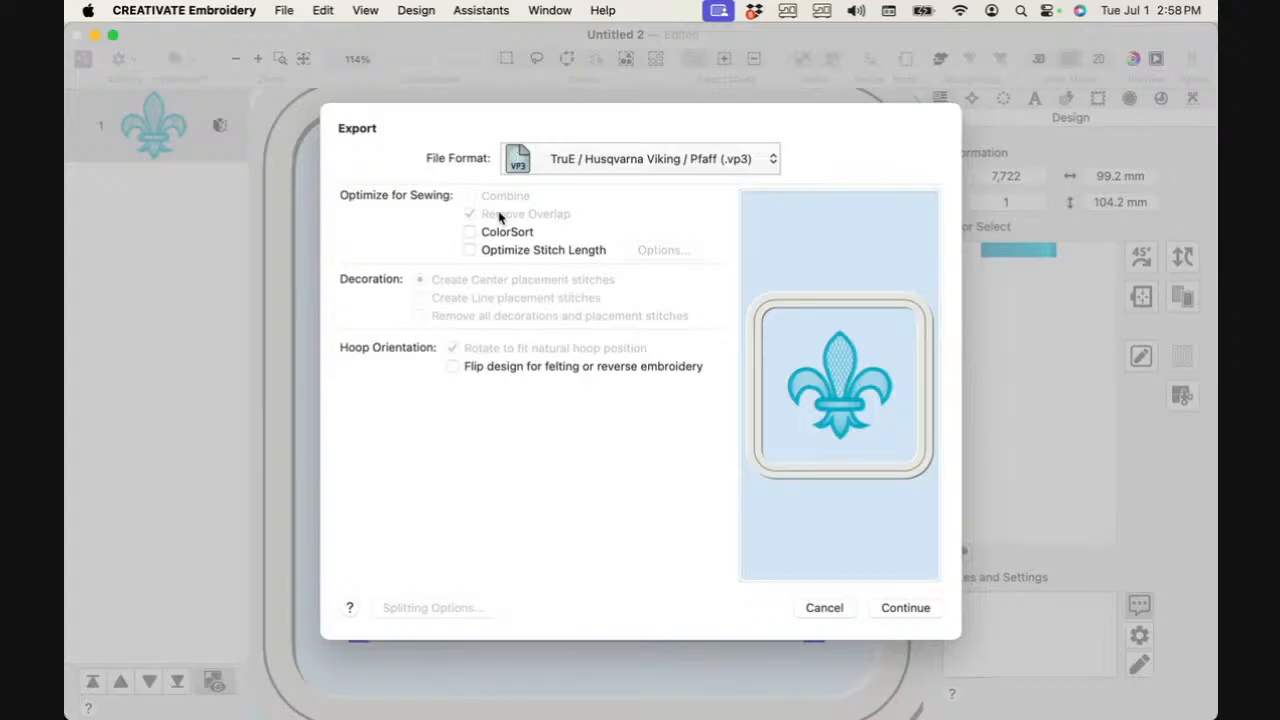
pyautogui.click(834, 610)
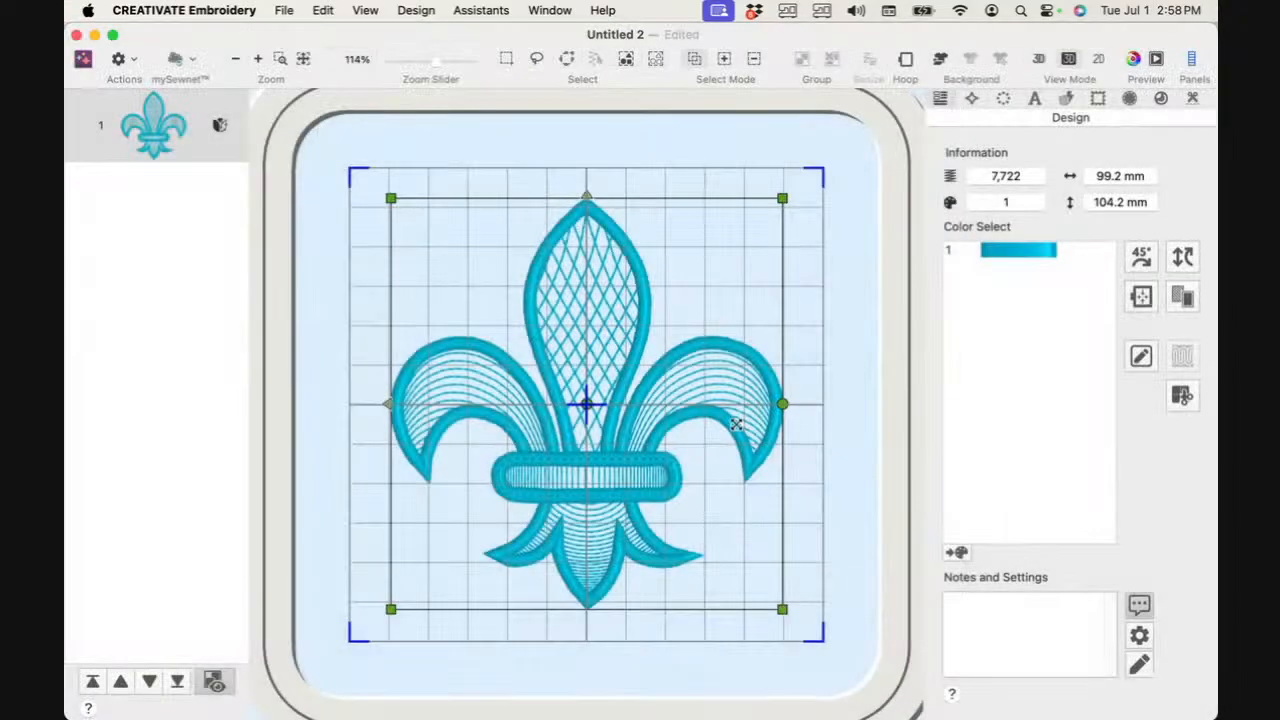
# Step: Deselect the fleur-de-lis and insert a new empty design for editing in CREATIVATE Digitizing, minimizing its window
pyautogui.click(847, 376)
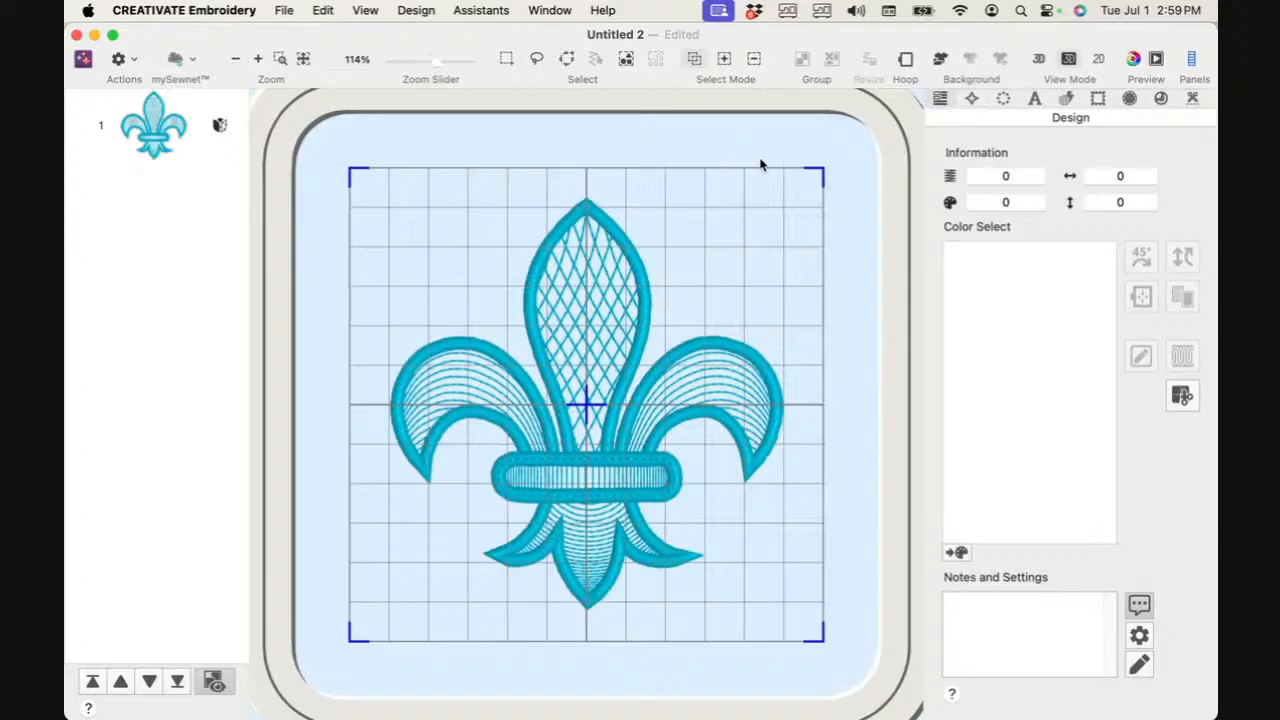
pyautogui.click(975, 99)
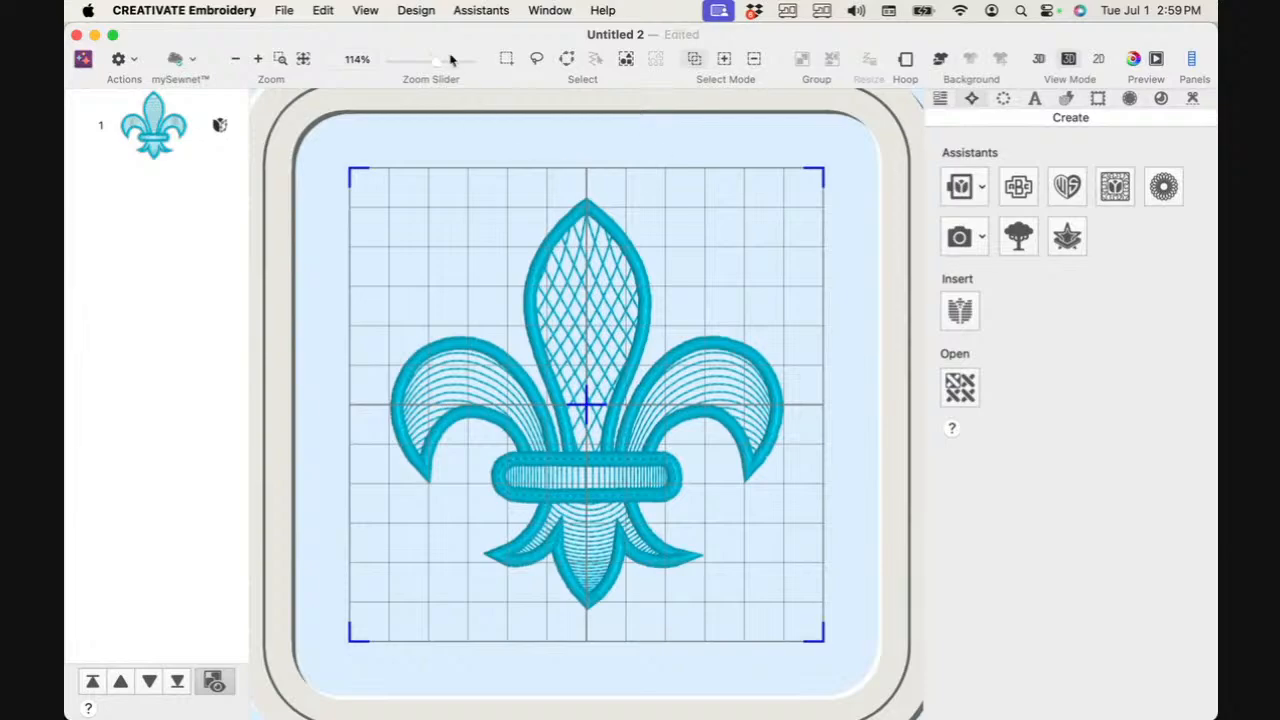
pyautogui.click(960, 311)
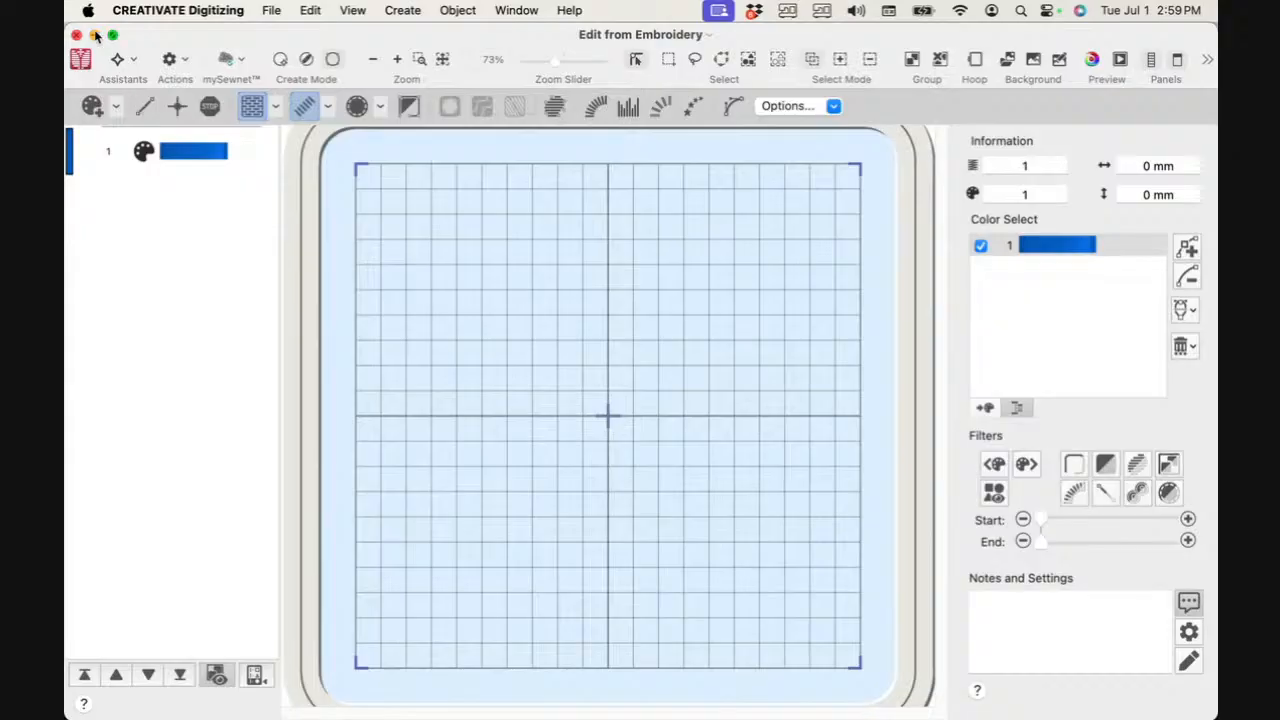
pyautogui.click(95, 35)
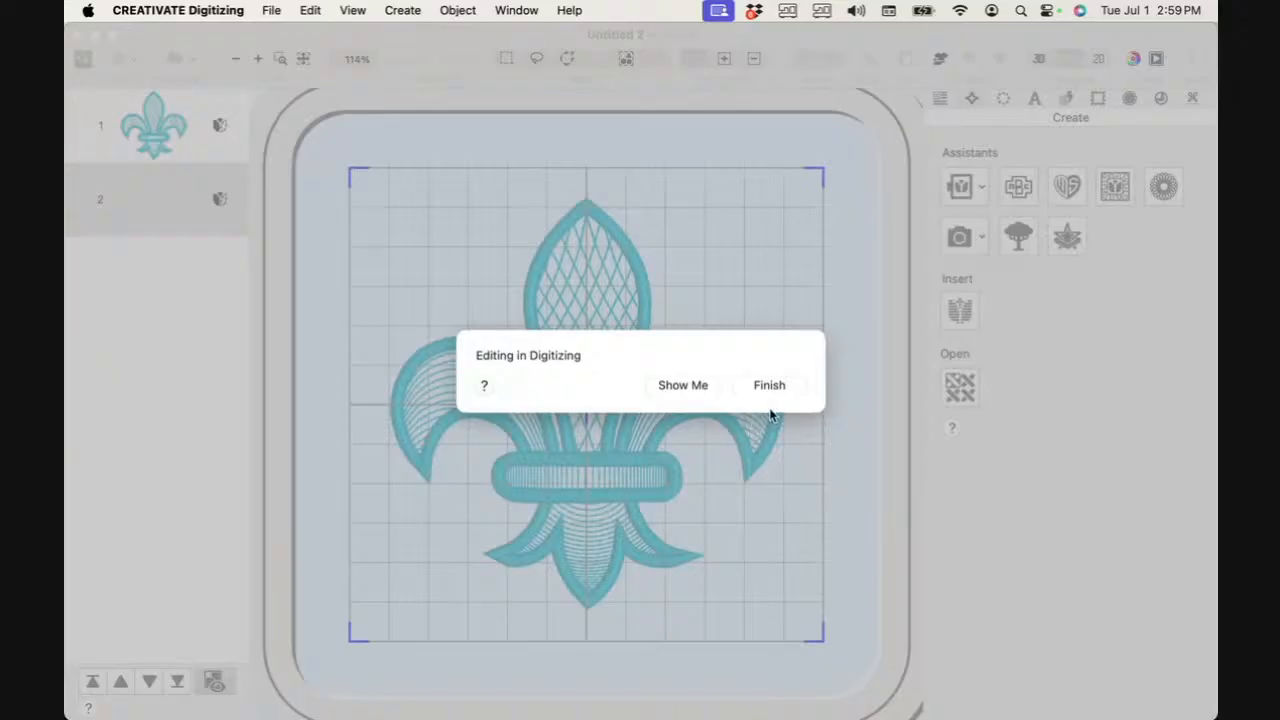
# Step: Switch to the minimized CREATIVATE Digitizing window holding the empty design and quit that program to return to CREATIVATE Embroidery
pyautogui.click(714, 408)
pyautogui.moveTo(755, 704)
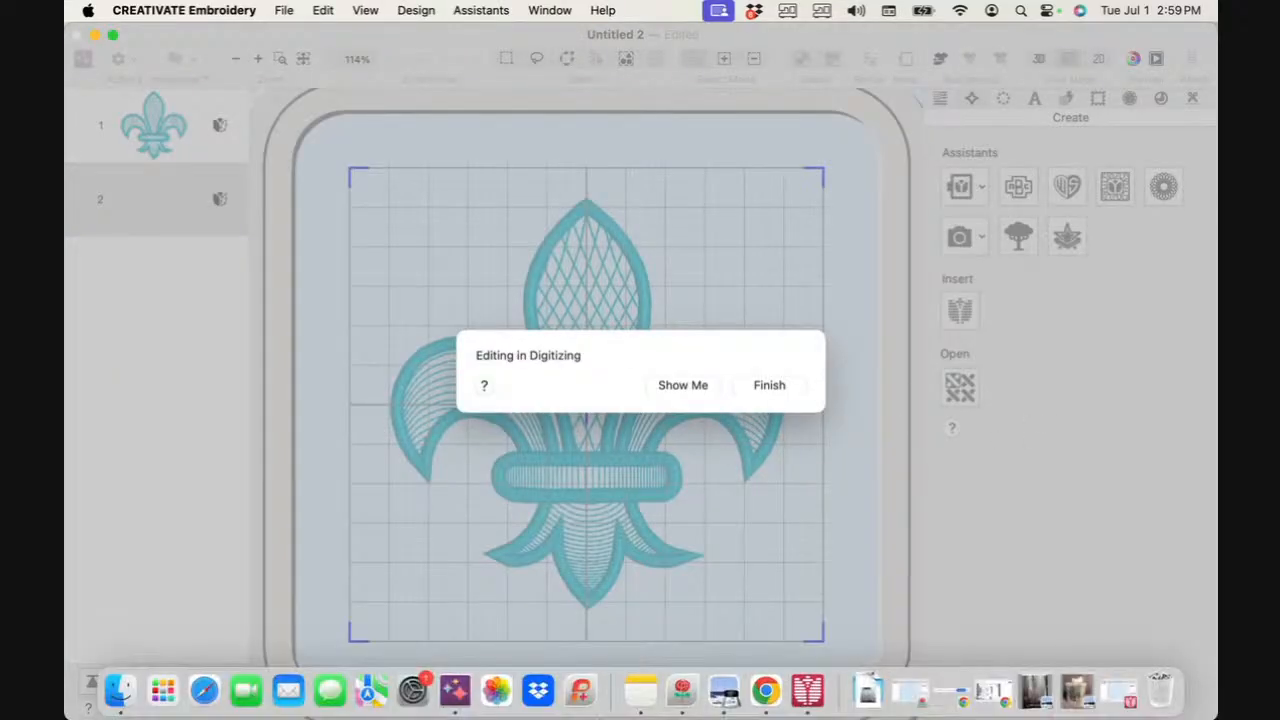
pyautogui.click(807, 690)
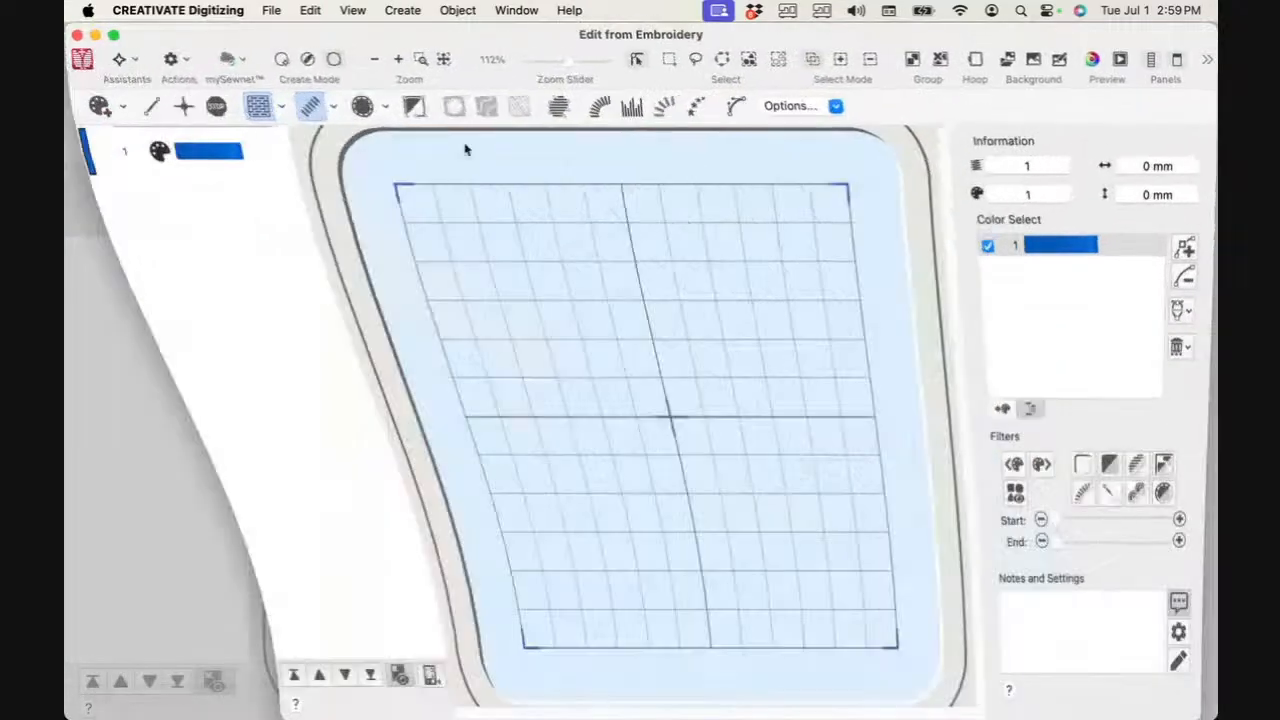
pyautogui.click(166, 10)
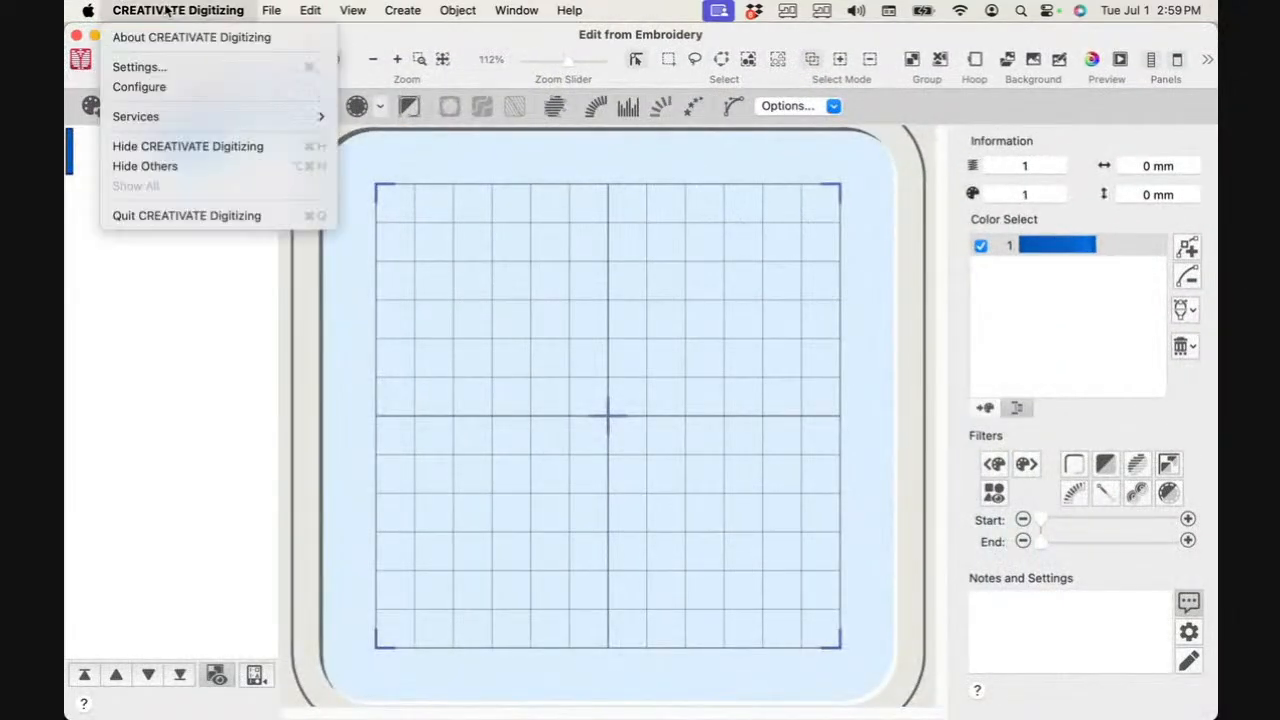
pyautogui.click(218, 215)
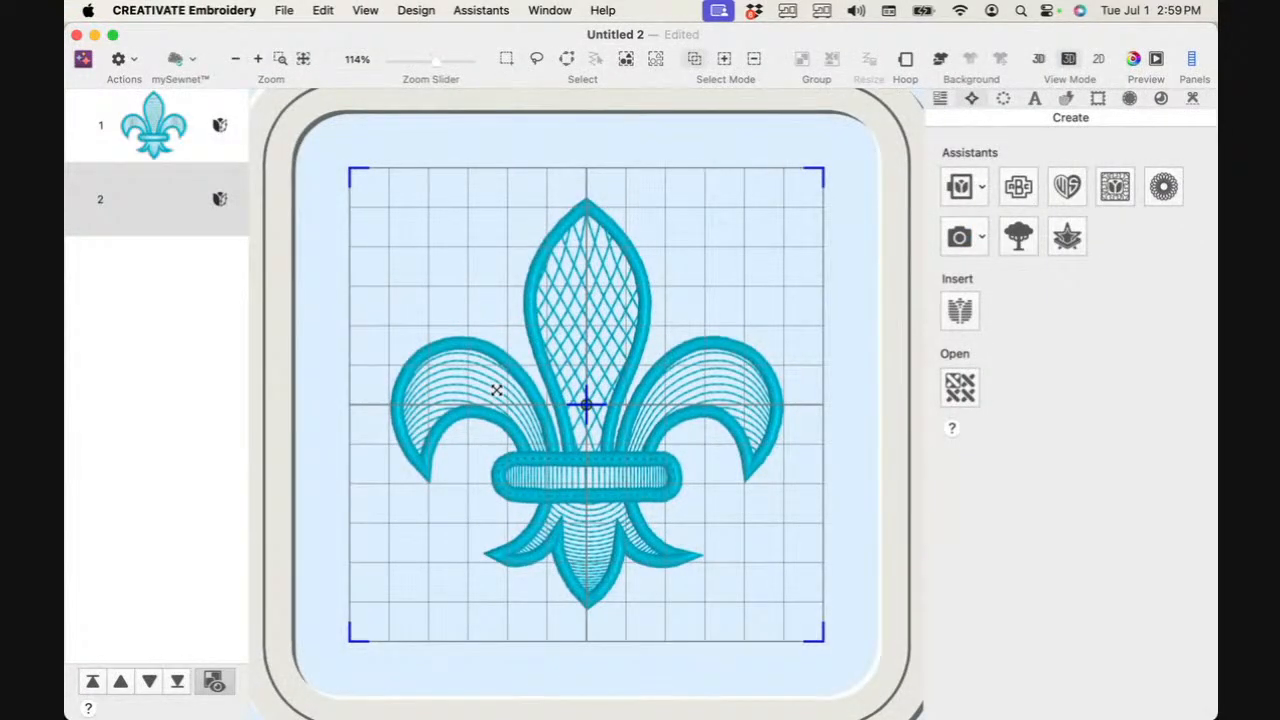
# Step: Cut the empty second design from the project, and select the fleur-de-lis to display its design information and color list
pyautogui.rightClick(198, 182)
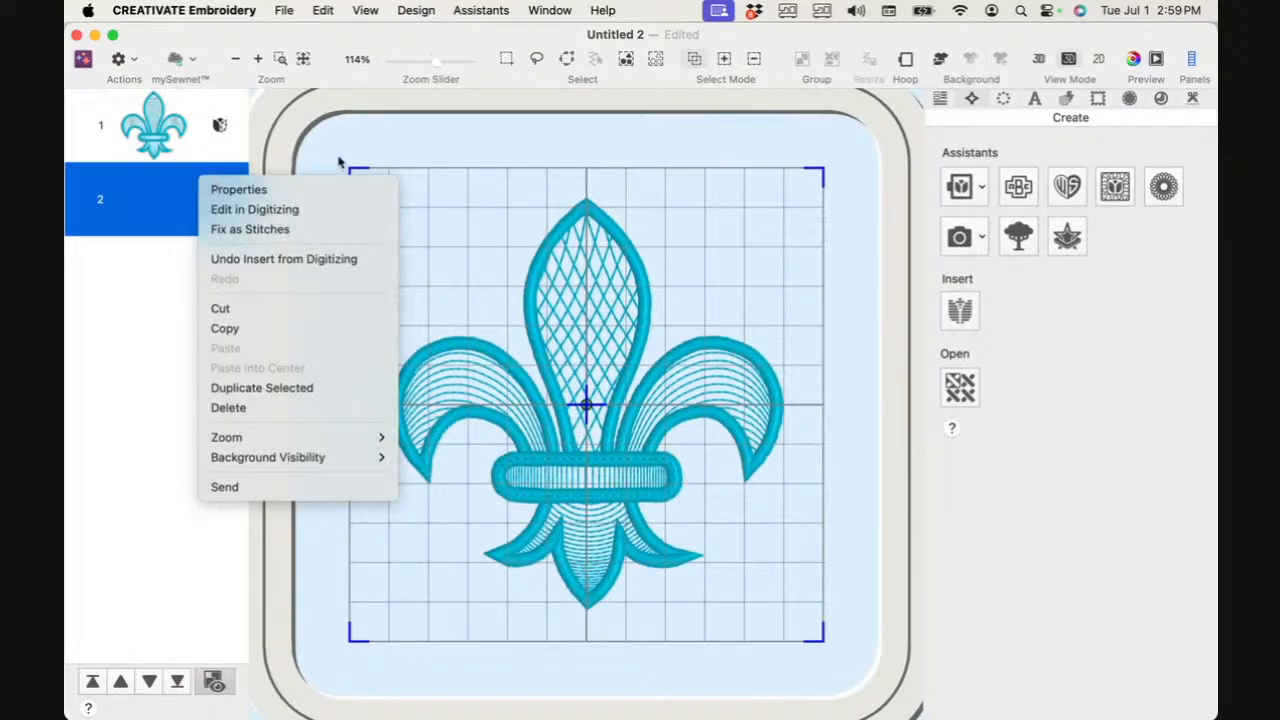
pyautogui.click(286, 308)
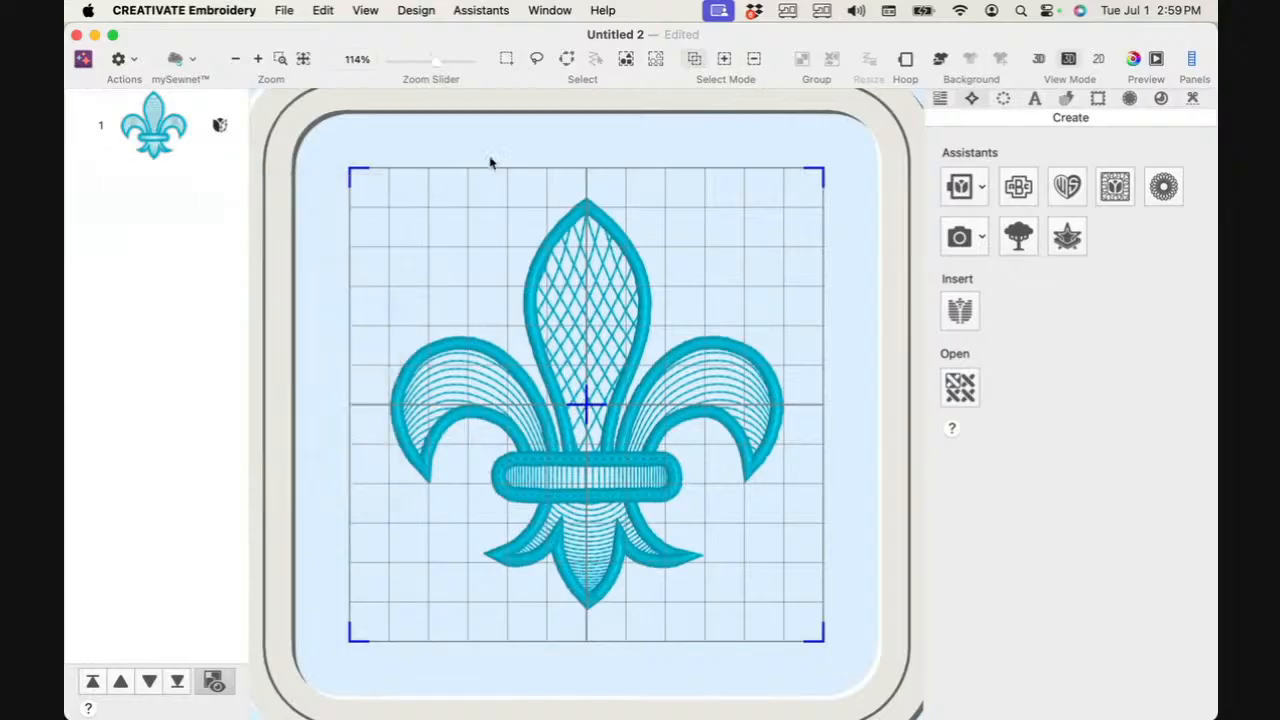
pyautogui.click(474, 214)
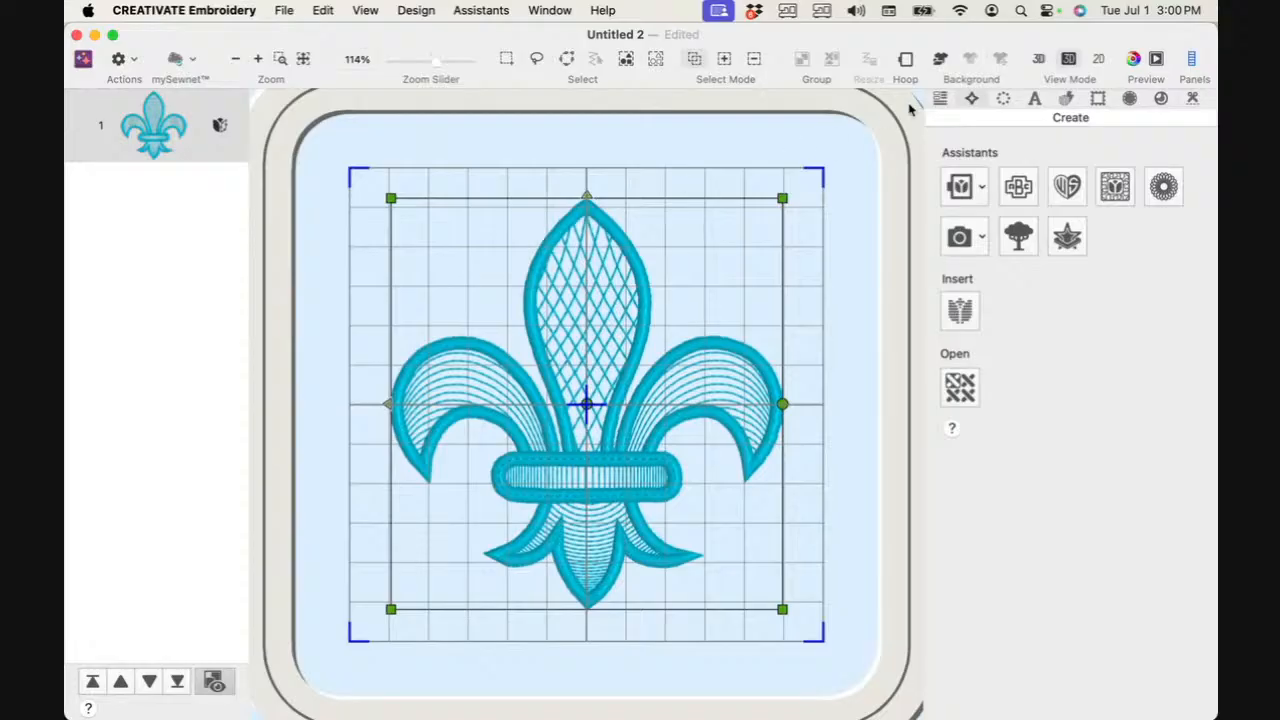
pyautogui.click(941, 100)
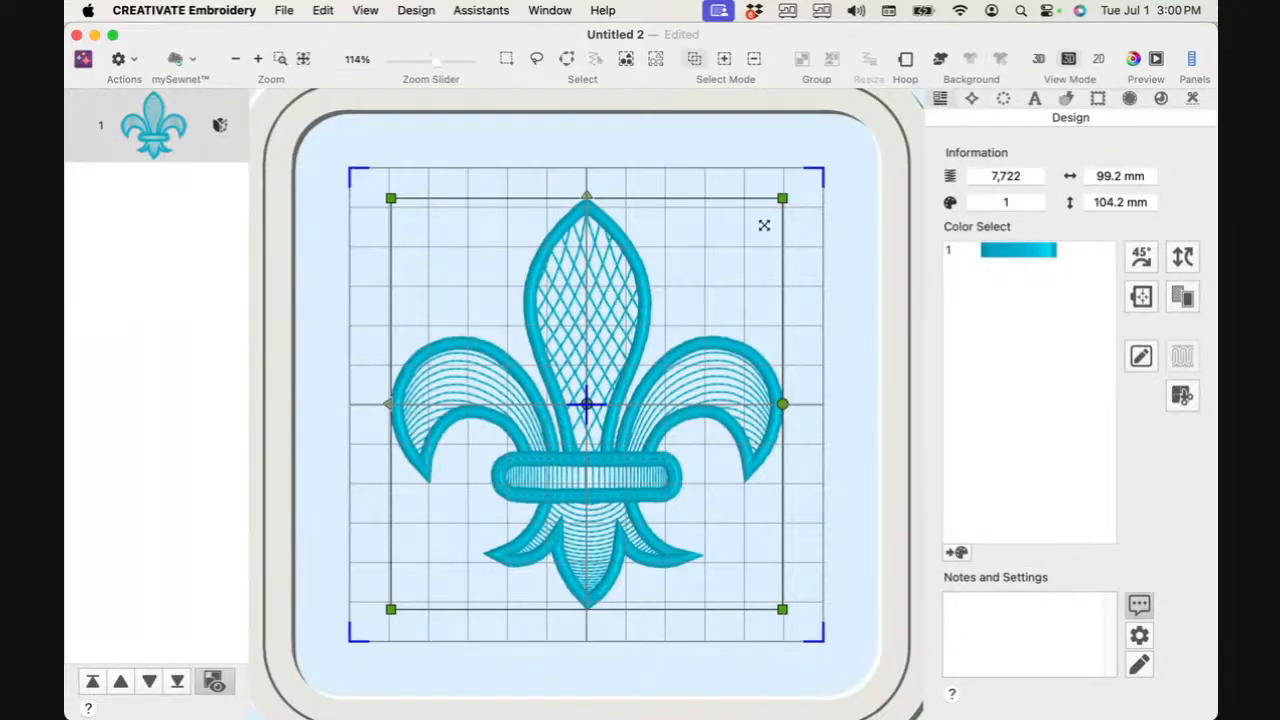